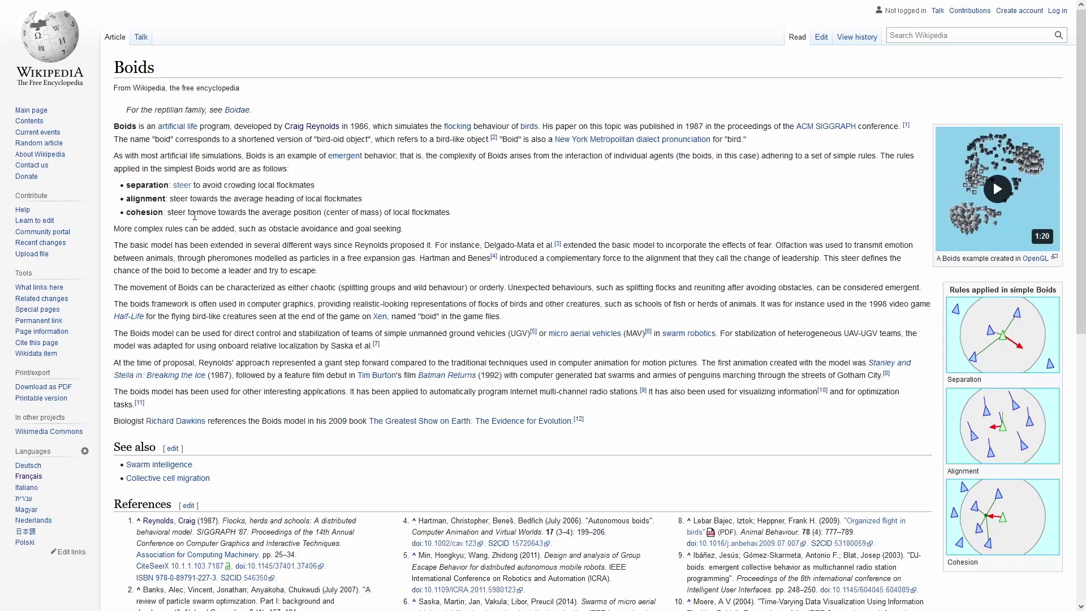
Review the Boids article and the simulation stages in the FX_Emit_Boids emitter stack
{"action": "left_click", "coordinate": [990, 189]}
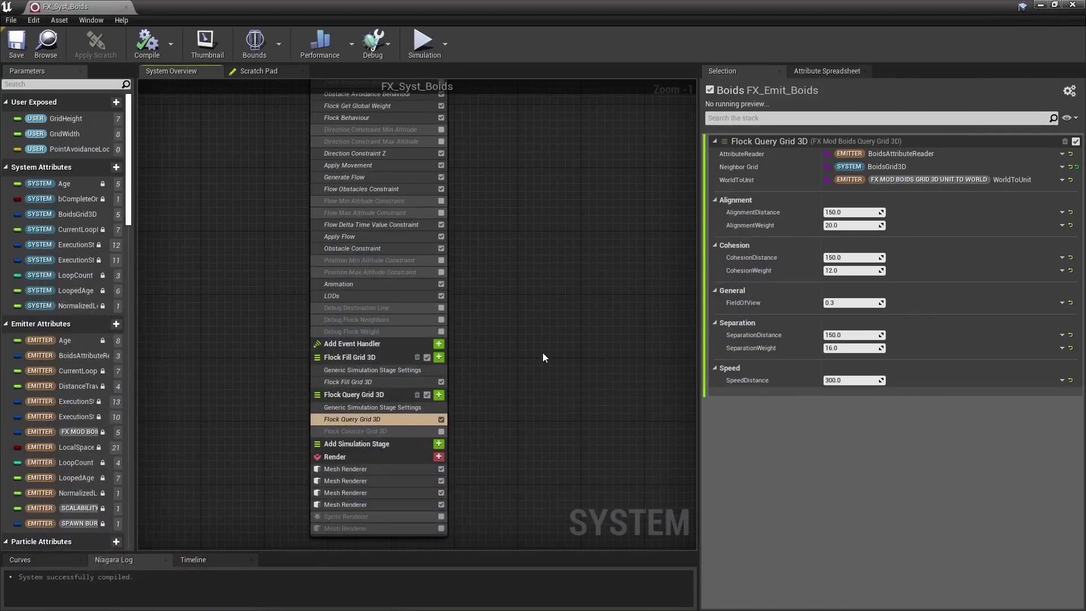
{"action": "right_click_drag", "start_coordinate": [526, 187], "coordinate": [511, 341]}
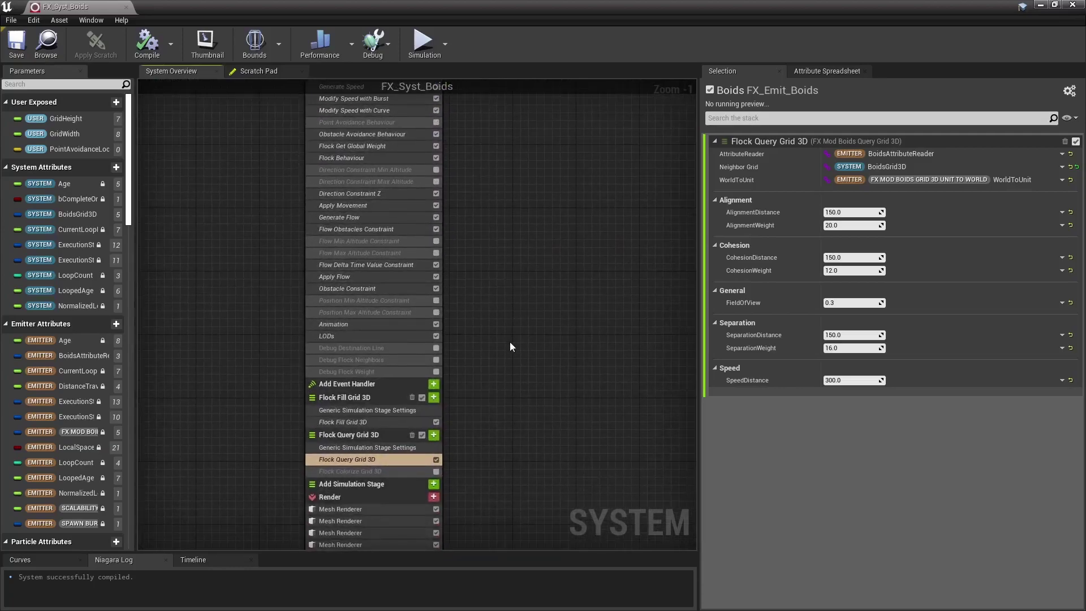
{"action": "right_click_drag", "start_coordinate": [500, 383], "coordinate": [496, 324]}
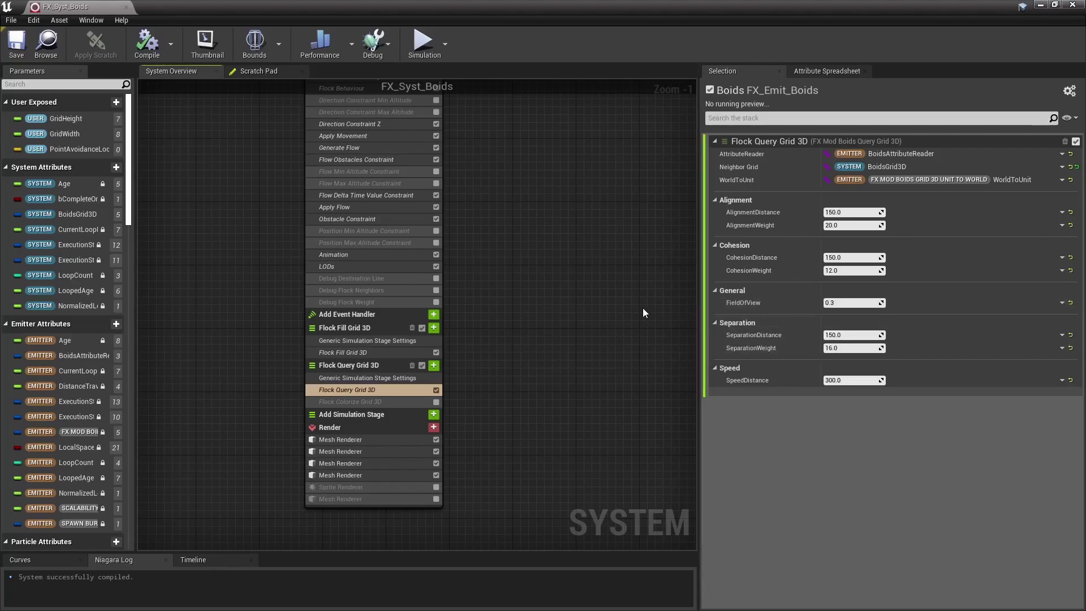
Move the FX_Syst_Boids editor window aside to view the fish flock in the level viewport
{"action": "left_click_drag", "start_coordinate": [670, 10], "coordinate": [958, 42]}
{"action": "right_click_drag", "start_coordinate": [623, 171], "coordinate": [618, 198]}
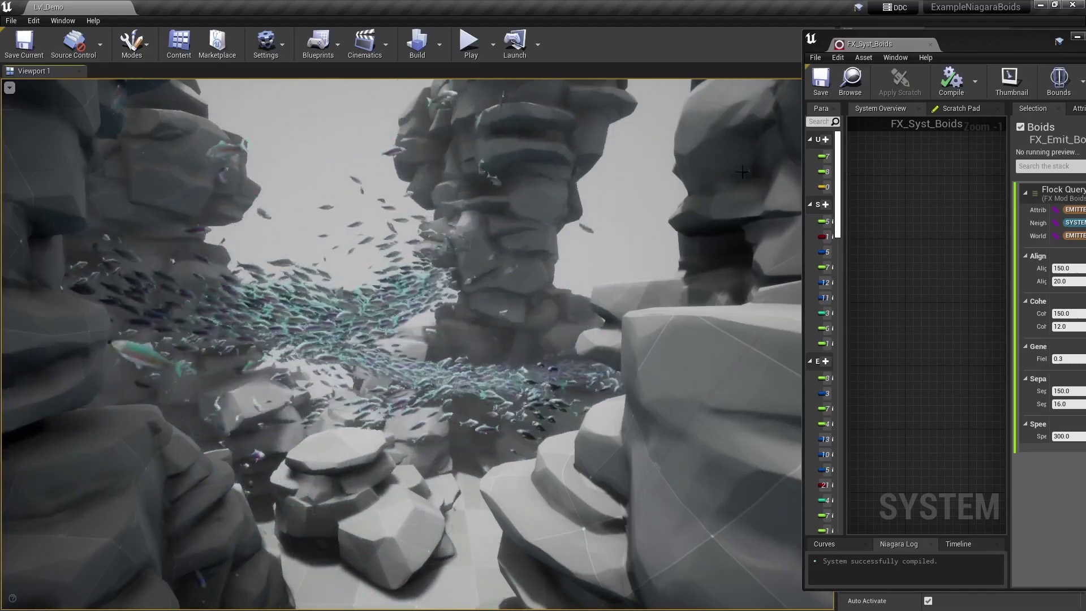
{"action": "left_click_drag", "start_coordinate": [968, 40], "coordinate": [901, 39]}
{"action": "double_click", "coordinate": [901, 38]}
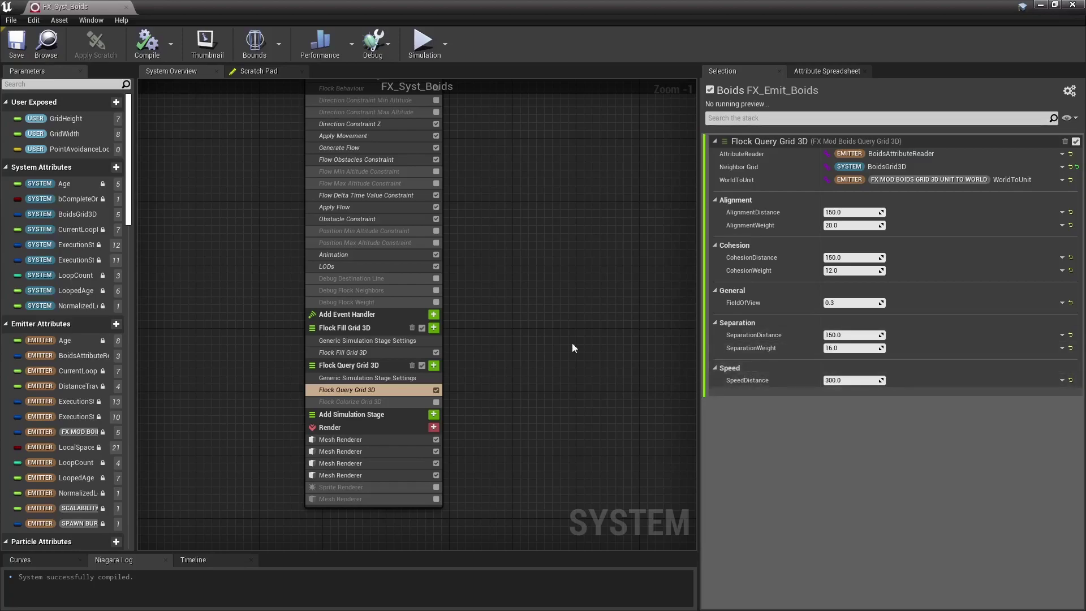
{"action": "double_click", "coordinate": [549, 7]}
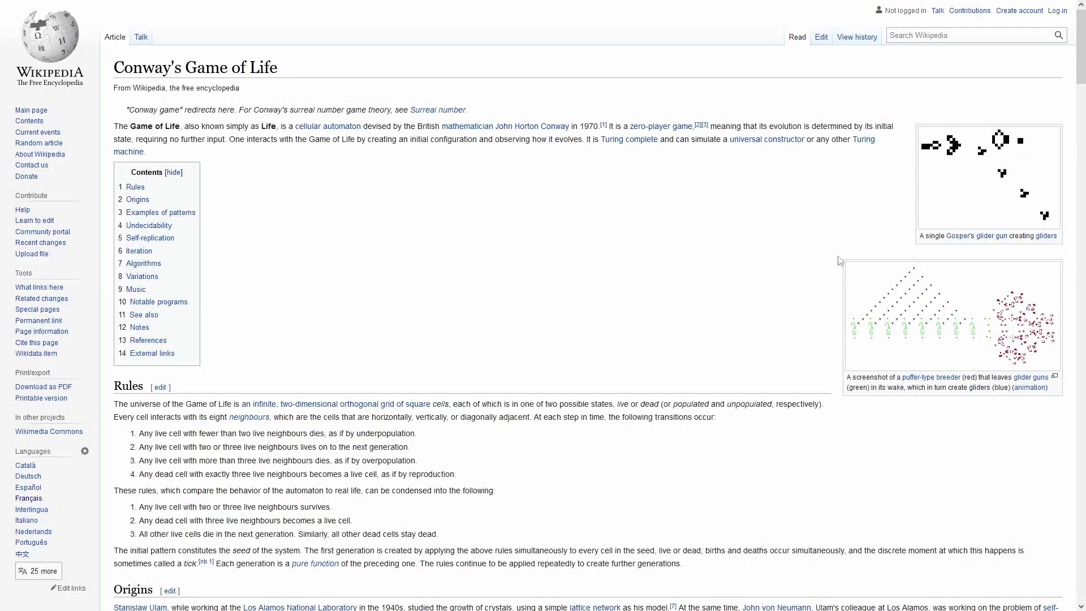
Read through the Origins and Examples of patterns sections of the Conway's Game of Life article
{"action": "scroll", "coordinate": [894, 319], "scroll_direction": "down", "scroll_amount": 10}
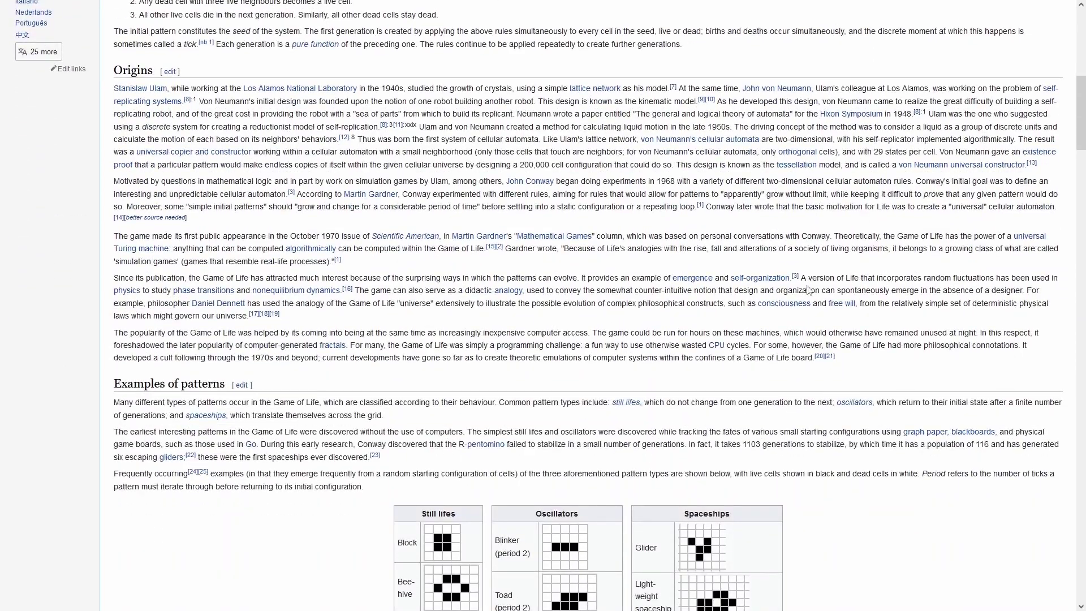
{"action": "scroll", "coordinate": [805, 291], "scroll_direction": "down", "scroll_amount": 4}
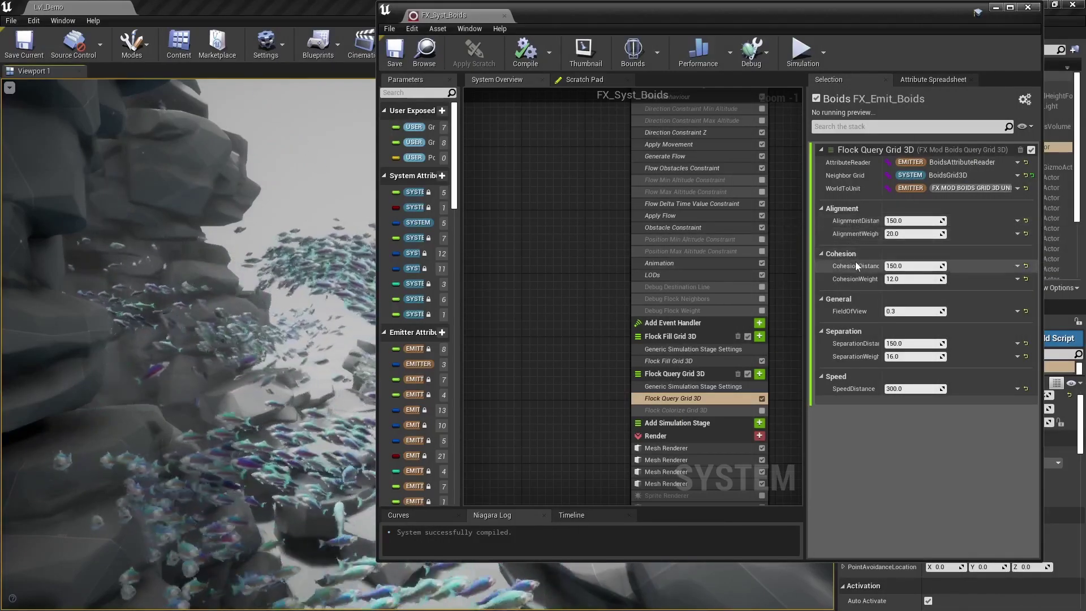
Narrow the FX_Syst_Boids editor window to uncover the level viewport and widen its module settings area
{"action": "mouse_move", "coordinate": [854, 266]}
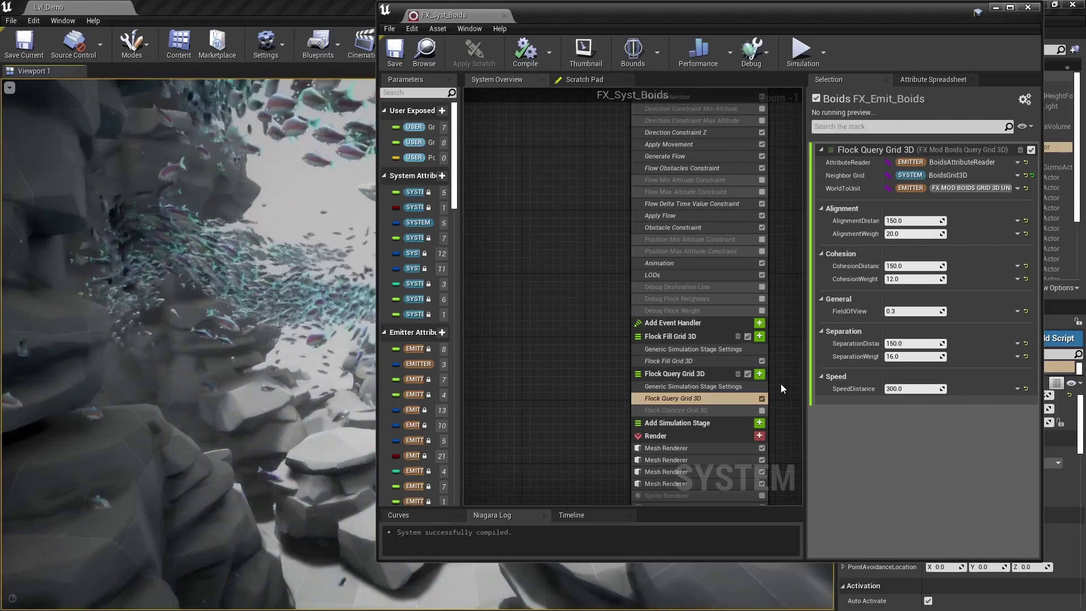
{"action": "left_click_drag", "start_coordinate": [378, 132], "coordinate": [696, 131]}
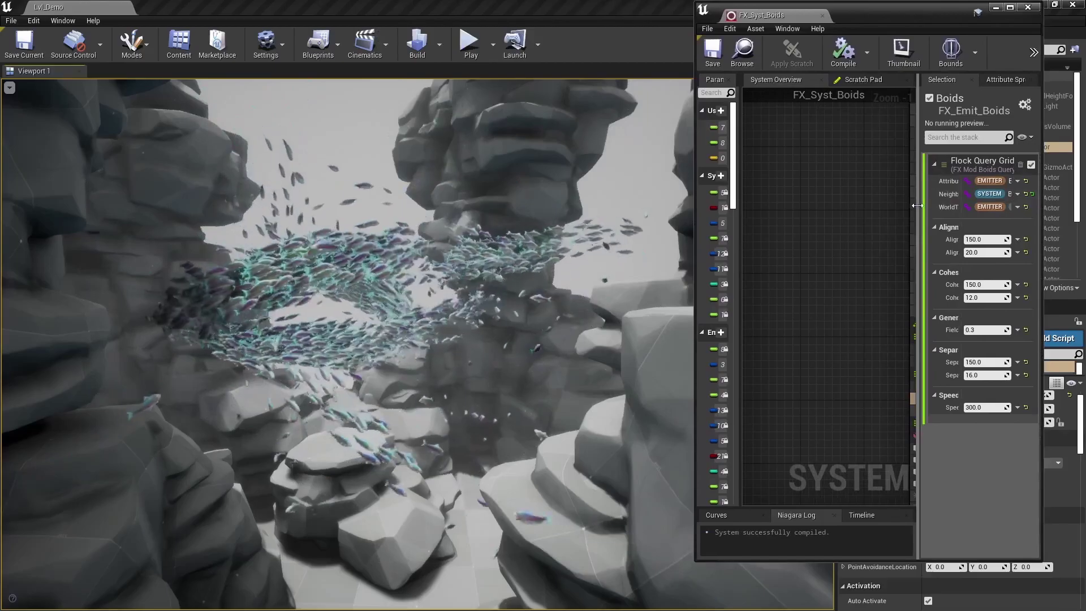
{"action": "left_click_drag", "start_coordinate": [917, 205], "coordinate": [821, 206]}
Set AlignmentWeight to 1 and CohesionWeight to 100 in the Flock Query Grid 3D module
{"action": "type", "text": "1"}
{"action": "key", "text": "Return"}
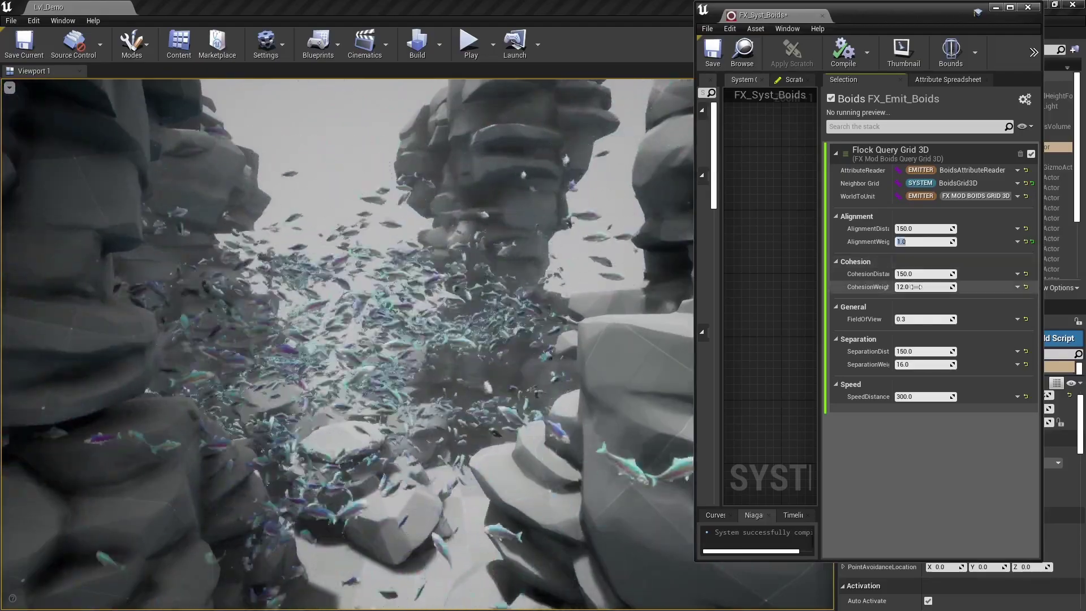
{"action": "key", "text": "Return"}
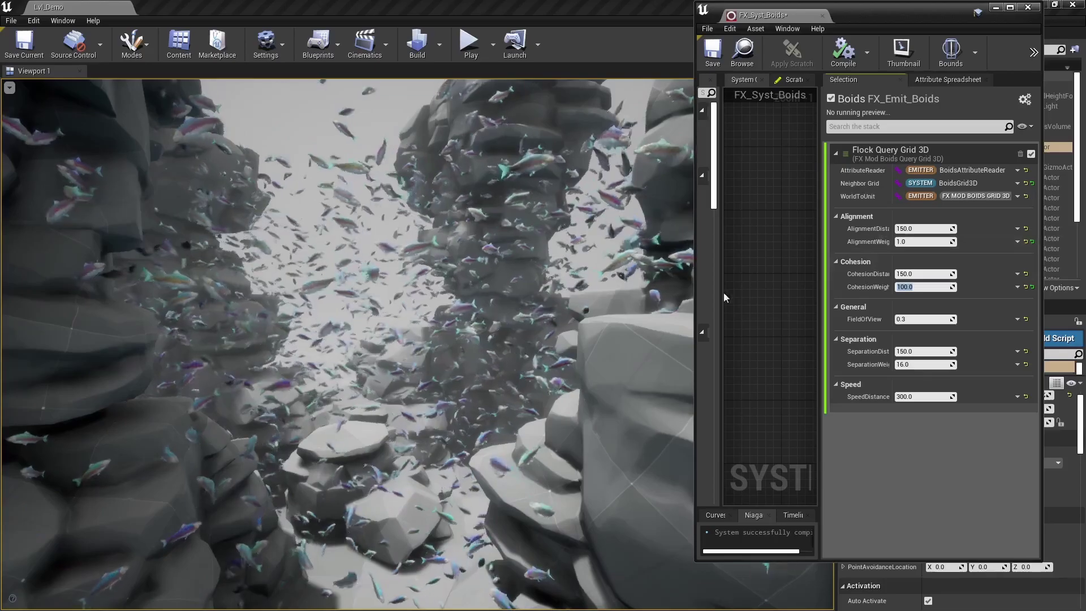
{"action": "left_click", "coordinate": [511, 324]}
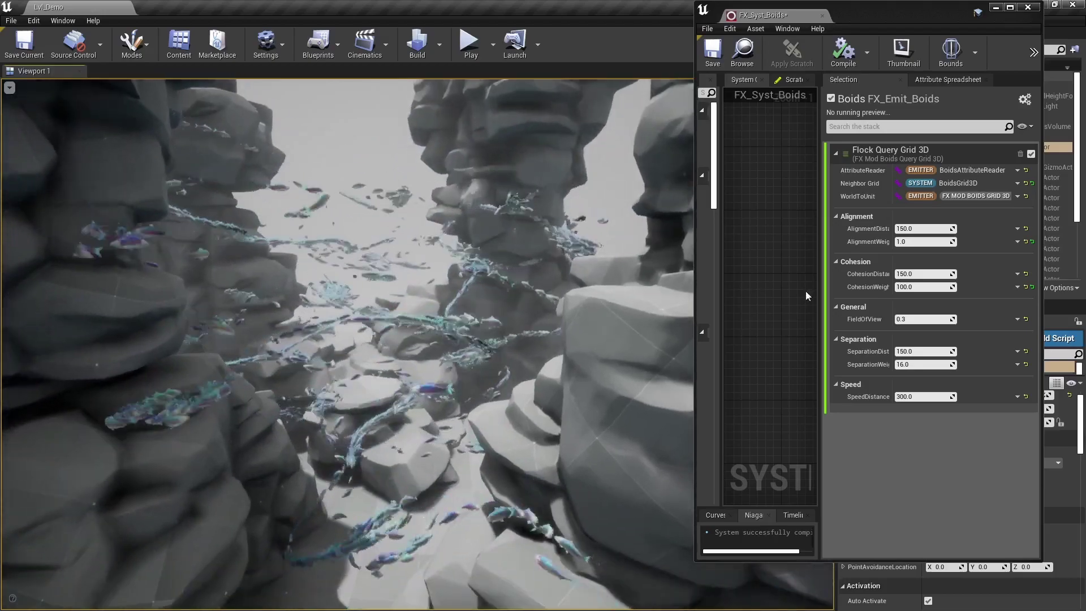
Set CohesionWeight to 1 and AlignmentWeight to 100 in the Flock Query Grid 3D module
{"action": "left_click", "coordinate": [926, 241]}
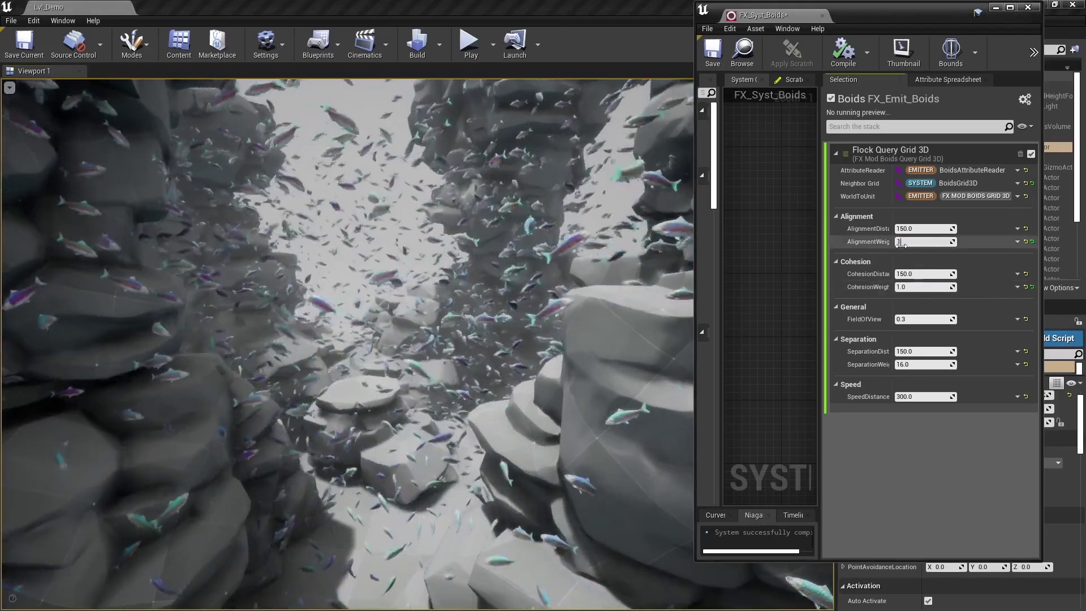
{"action": "type", "text": "100"}
{"action": "key", "text": "Return"}
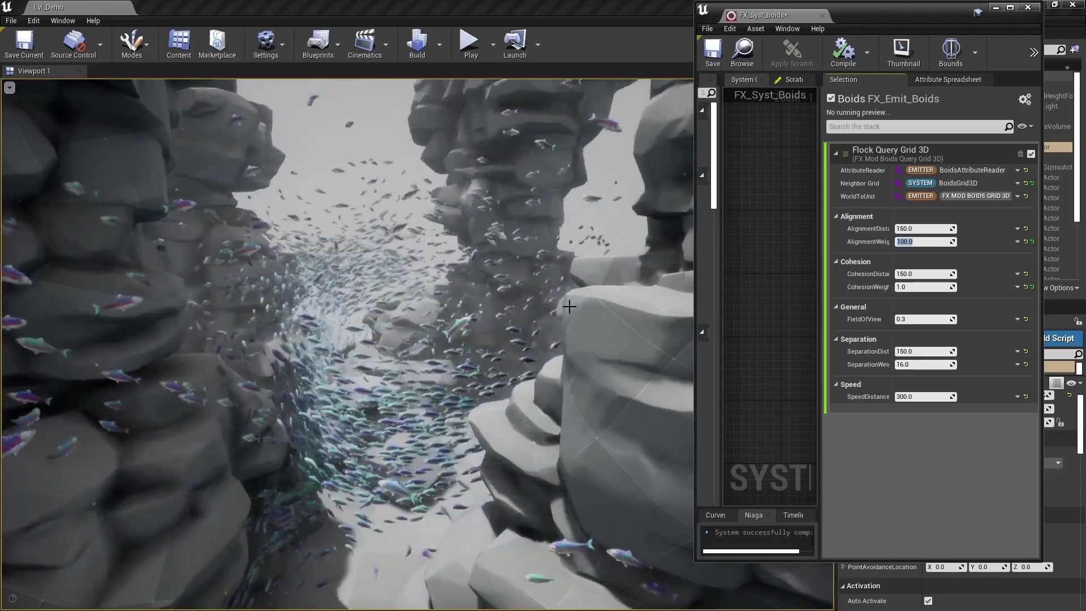
Set both SeparationWeight and CohesionWeight to 4, checking the effect on the fish flock
{"action": "left_click", "coordinate": [934, 364]}
{"action": "type", "text": "4"}
{"action": "left_click", "coordinate": [919, 287]}
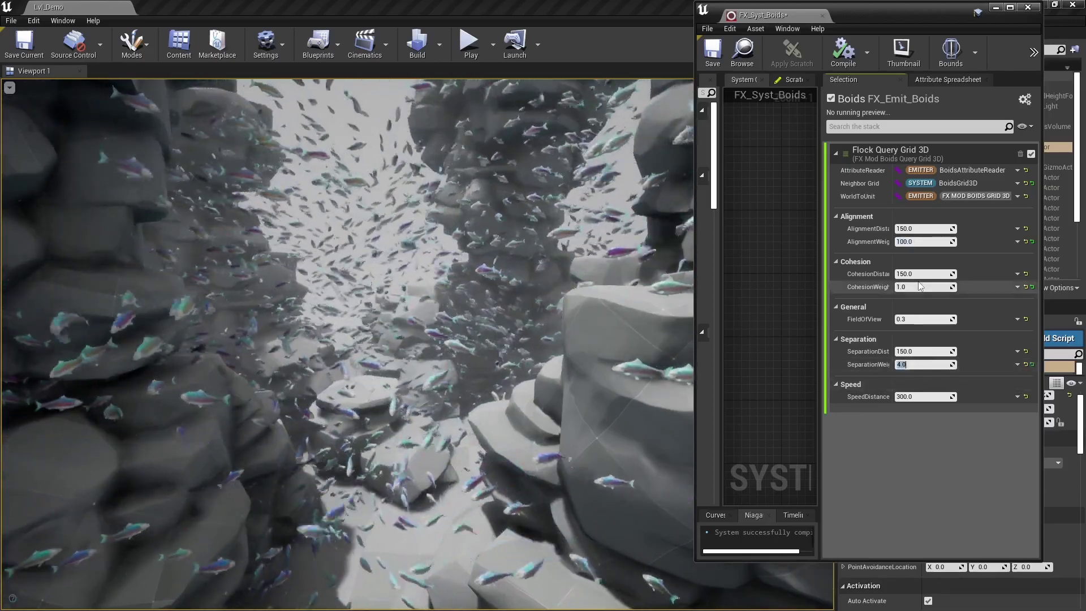
{"action": "type", "text": "4"}
{"action": "key", "text": "Return"}
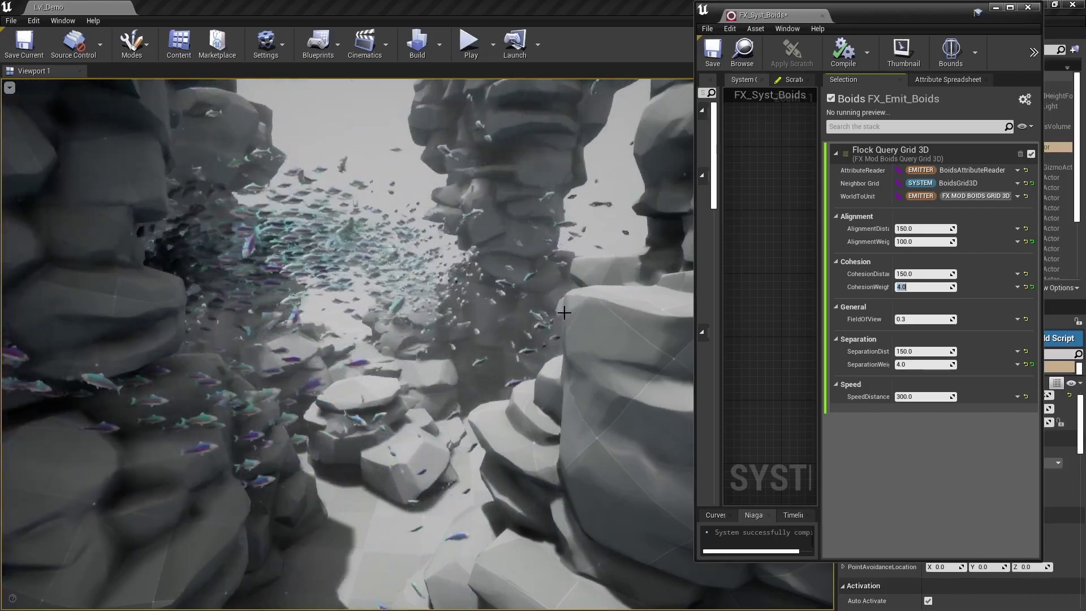
{"action": "right_click_drag", "start_coordinate": [564, 313], "coordinate": [568, 331]}
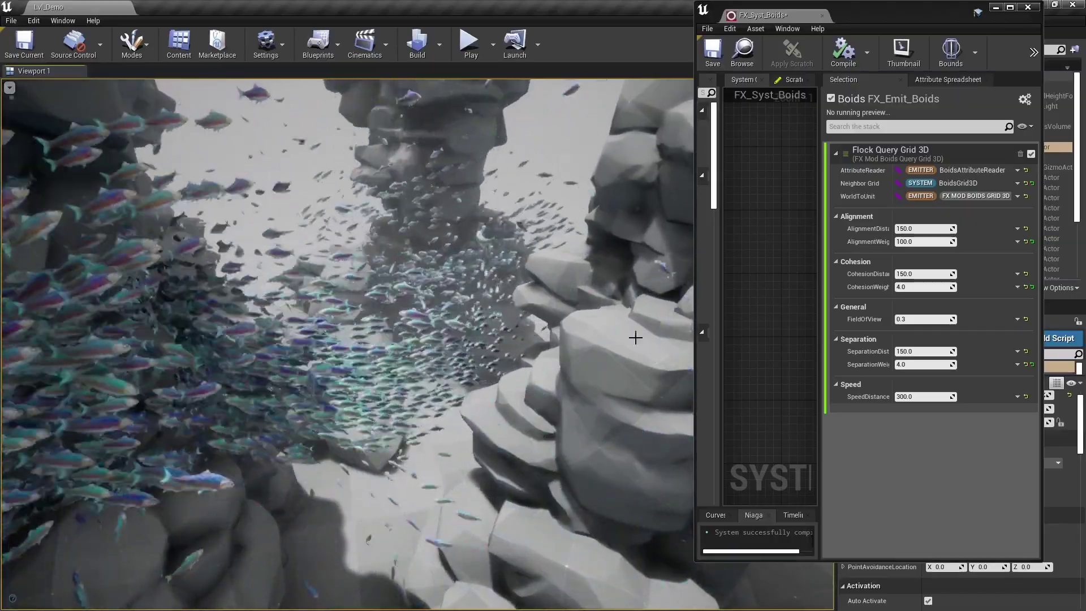
Raise CohesionWeight to 10 and check how the fish flock reacts
{"action": "left_click", "coordinate": [924, 287]}
{"action": "type", "text": "10"}
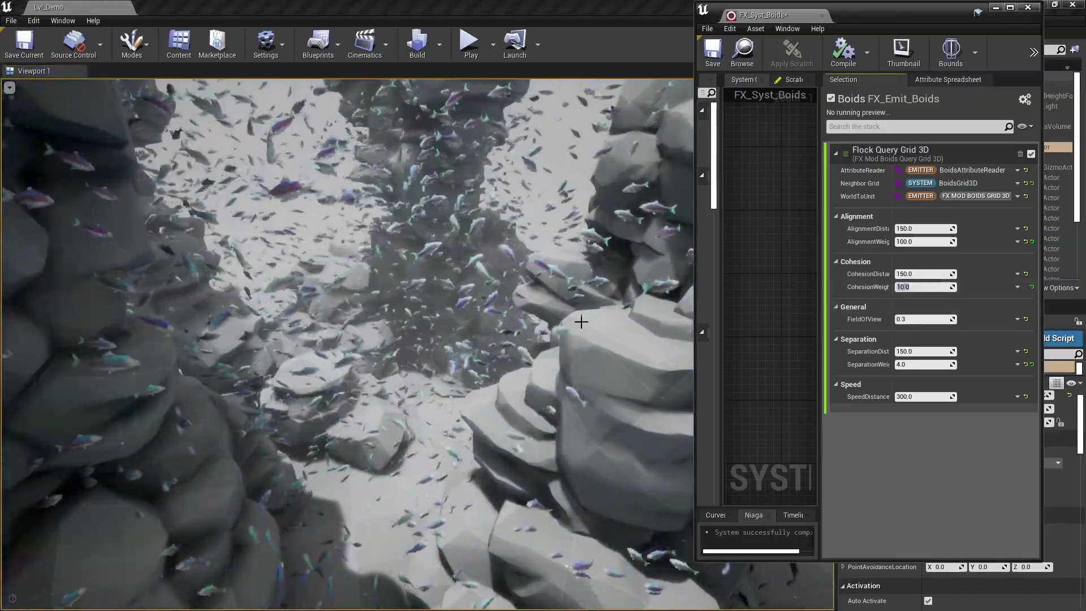
{"action": "key", "text": "Return"}
{"action": "right_click_drag", "start_coordinate": [573, 347], "coordinate": [572, 347]}
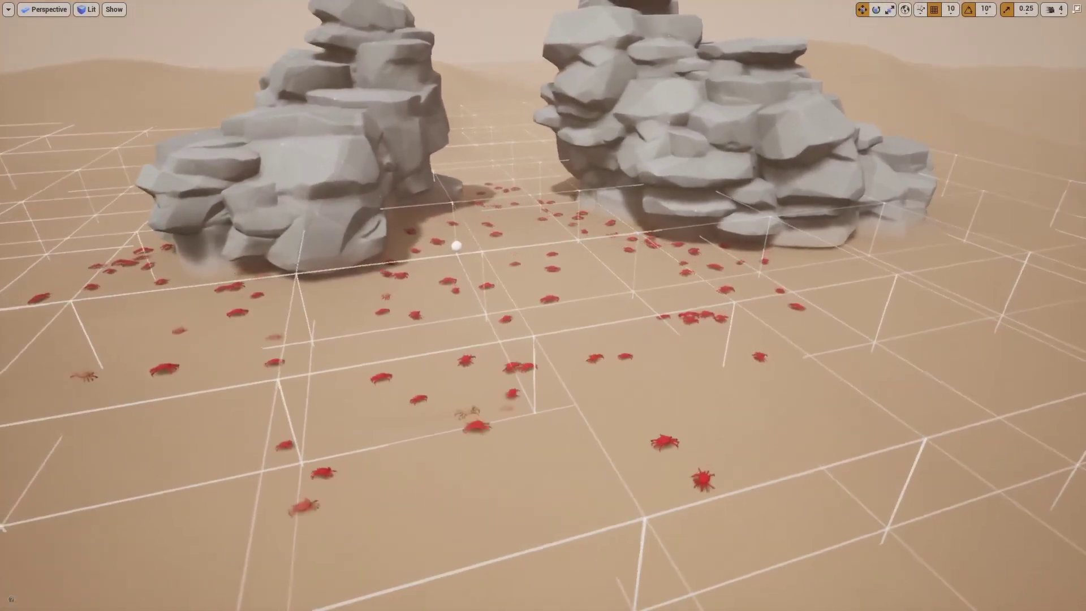
Examine the crab flock moving between the rocks inside the desert level's grid
{"action": "right_click_drag", "start_coordinate": [713, 130], "coordinate": [713, 130]}
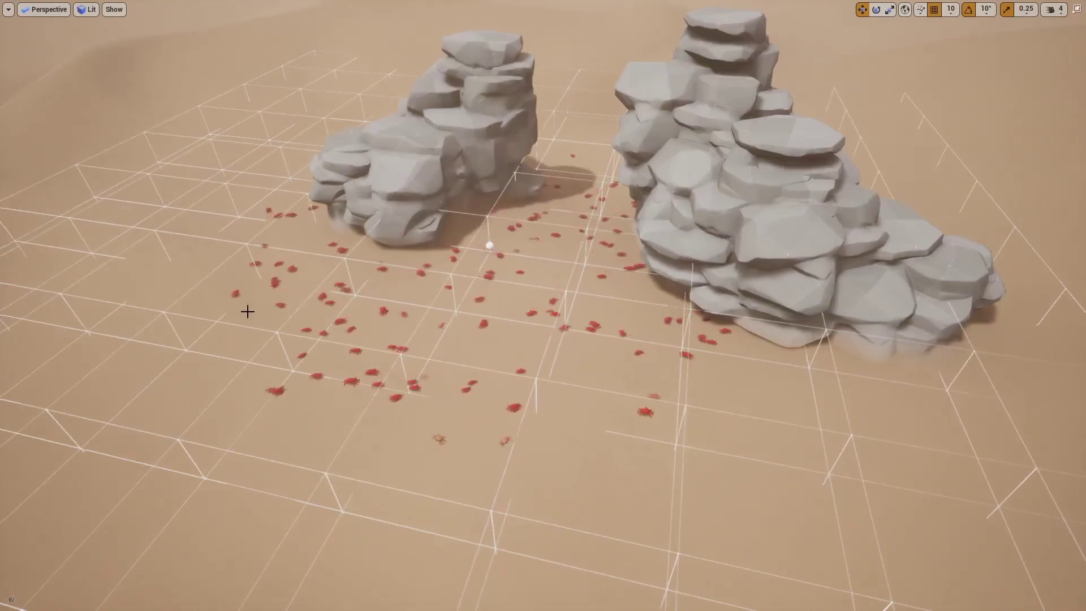
{"action": "scroll", "coordinate": [574, 417], "scroll_direction": "up", "scroll_amount": 3}
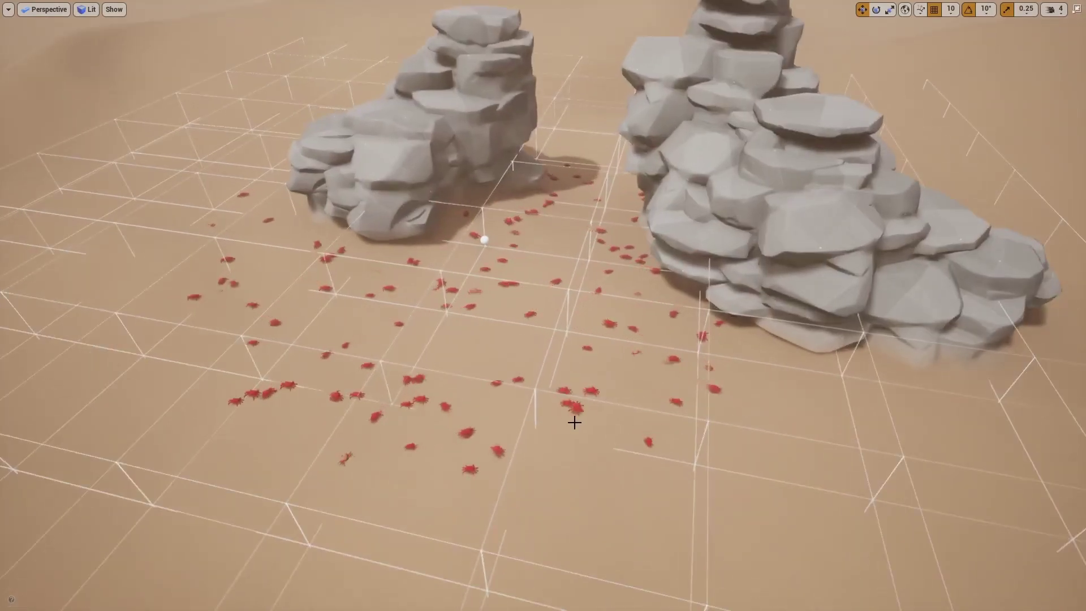
{"action": "mouse_move", "coordinate": [571, 421]}
{"action": "right_mouse_down"}
{"action": "mouse_move", "coordinate": [565, 412]}
{"action": "mouse_move", "coordinate": [574, 412]}
{"action": "right_mouse_up"}
{"action": "scroll", "coordinate": [643, 351], "scroll_direction": "up", "scroll_amount": 6}
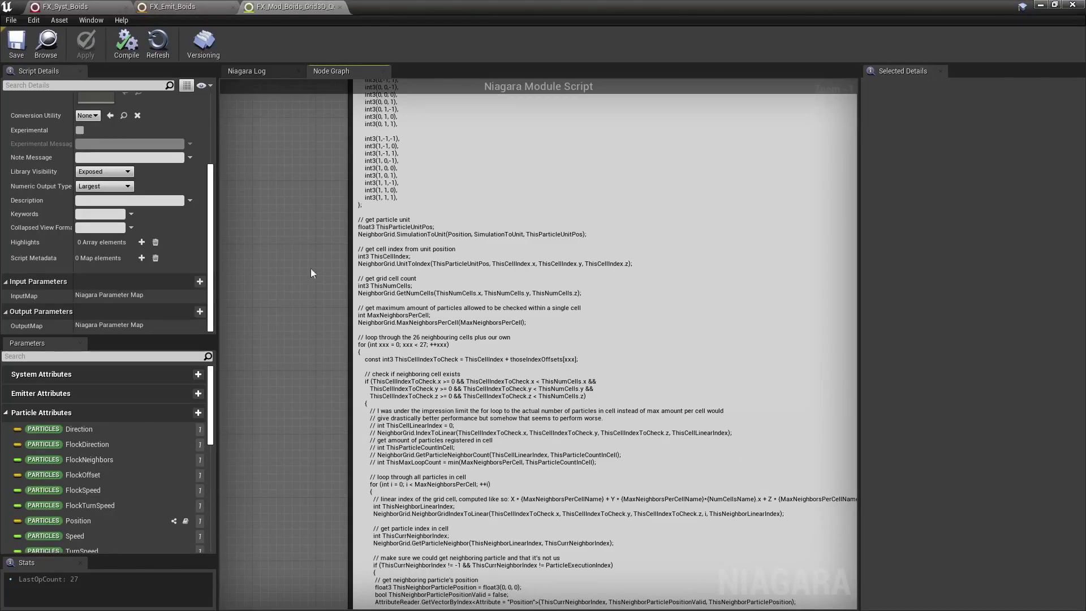
Examine the module script's HLSL code for grid cell lookup, the neighbour loop and the separation, cohesion, alignment and speed rules
{"action": "double_click", "coordinate": [460, 234]}
{"action": "left_click_drag", "start_coordinate": [378, 235], "coordinate": [549, 236]}
{"action": "left_click_drag", "start_coordinate": [391, 269], "coordinate": [592, 266]}
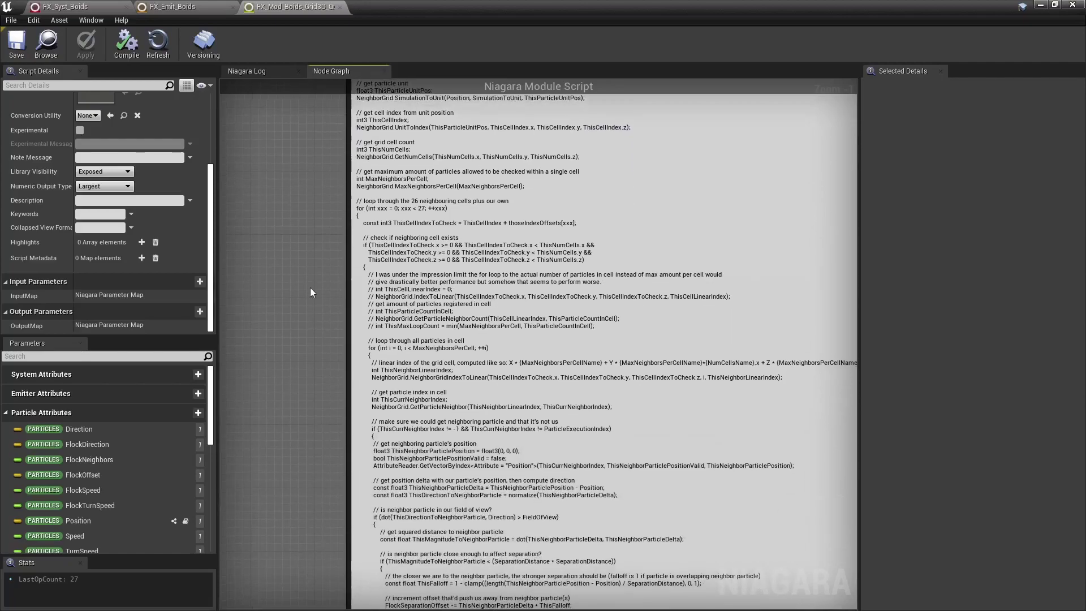
{"action": "right_click_drag", "start_coordinate": [310, 285], "coordinate": [306, 251]}
{"action": "left_click_drag", "start_coordinate": [399, 420], "coordinate": [530, 420]}
{"action": "right_click_drag", "start_coordinate": [316, 438], "coordinate": [308, 249]}
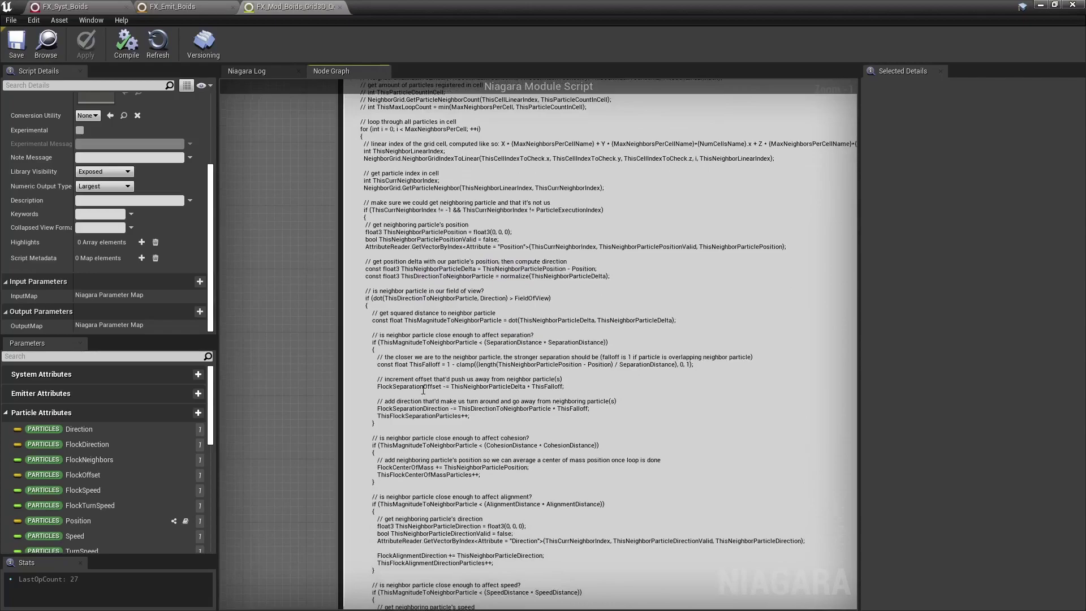
{"action": "left_click_drag", "start_coordinate": [447, 541], "coordinate": [542, 541]}
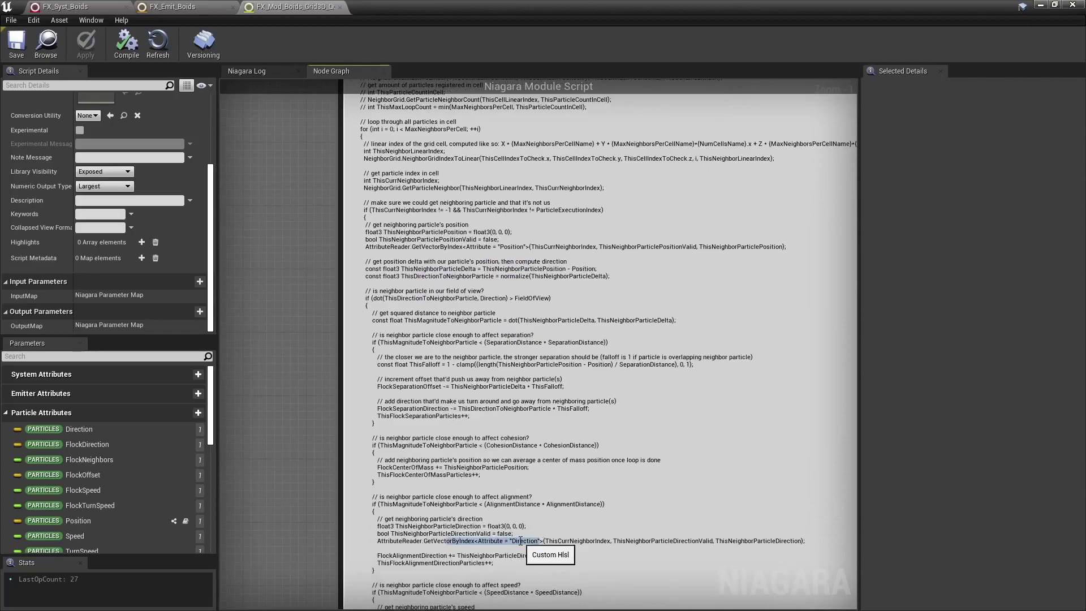
{"action": "right_click_drag", "start_coordinate": [292, 440], "coordinate": [292, 321]}
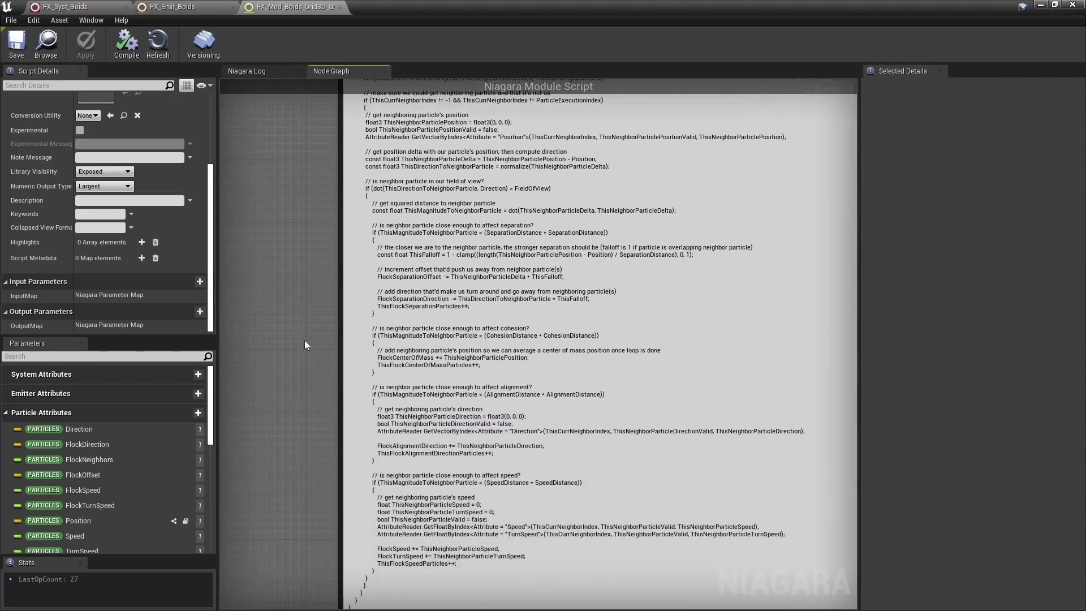
{"action": "right_click_drag", "start_coordinate": [311, 271], "coordinate": [305, 491]}
{"action": "right_click_drag", "start_coordinate": [300, 237], "coordinate": [302, 366]}
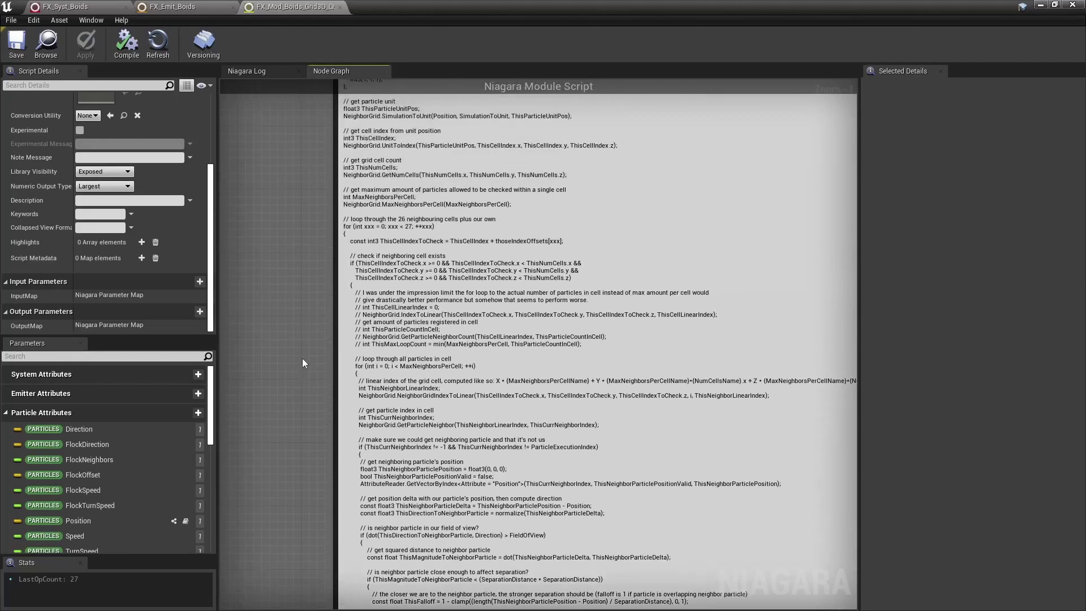
{"action": "left_click_drag", "start_coordinate": [387, 220], "coordinate": [482, 220]}
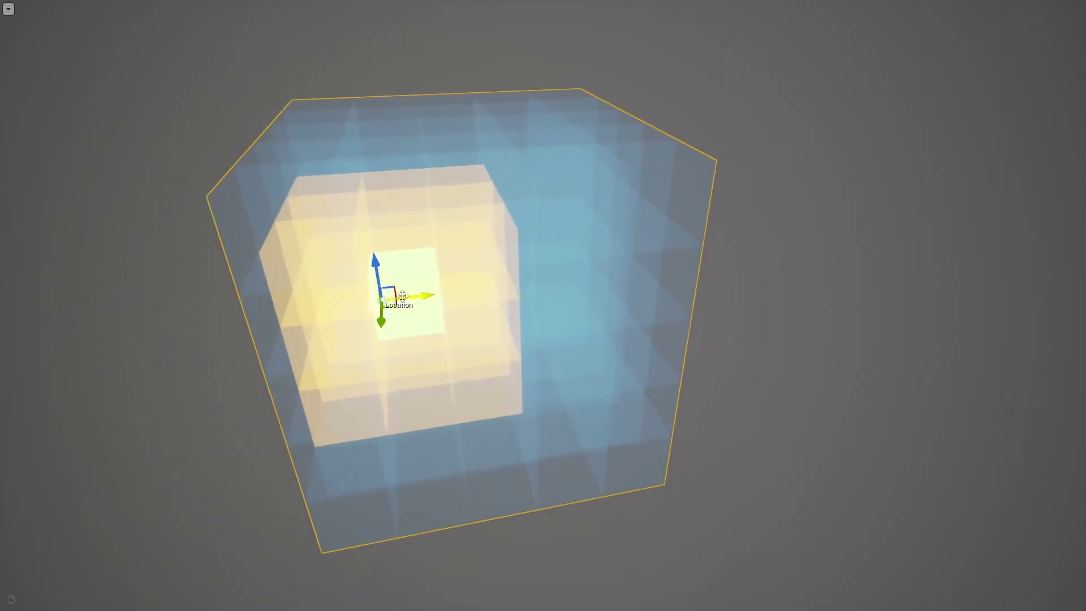
Move the Location point to different cells of the 3D grid cube to demonstrate its neighbouring cells
{"action": "left_click_drag", "start_coordinate": [402, 296], "coordinate": [458, 218]}
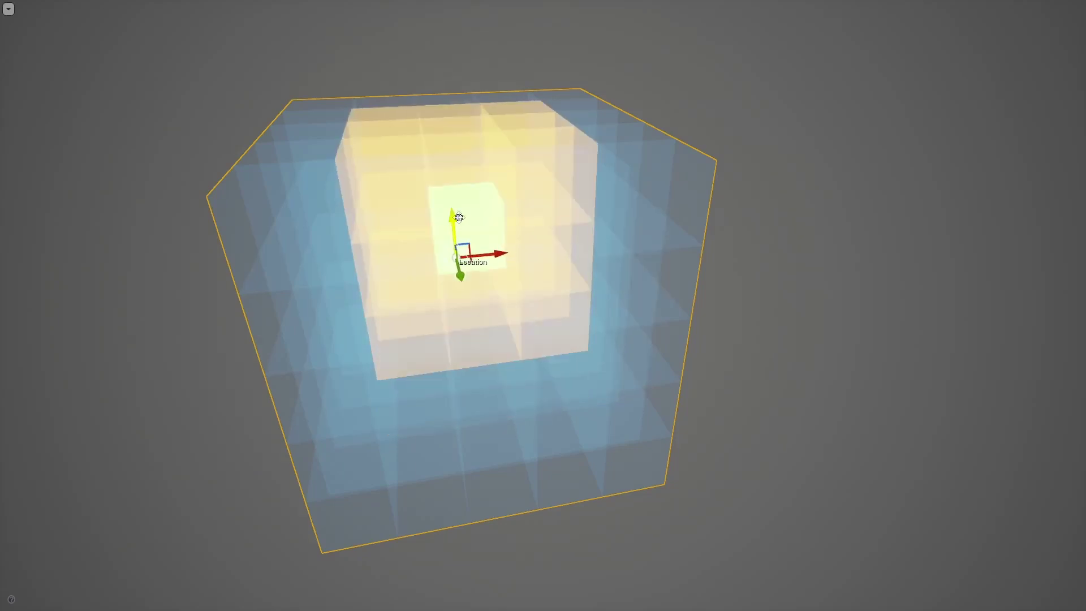
{"action": "left_click_drag", "start_coordinate": [494, 259], "coordinate": [717, 276]}
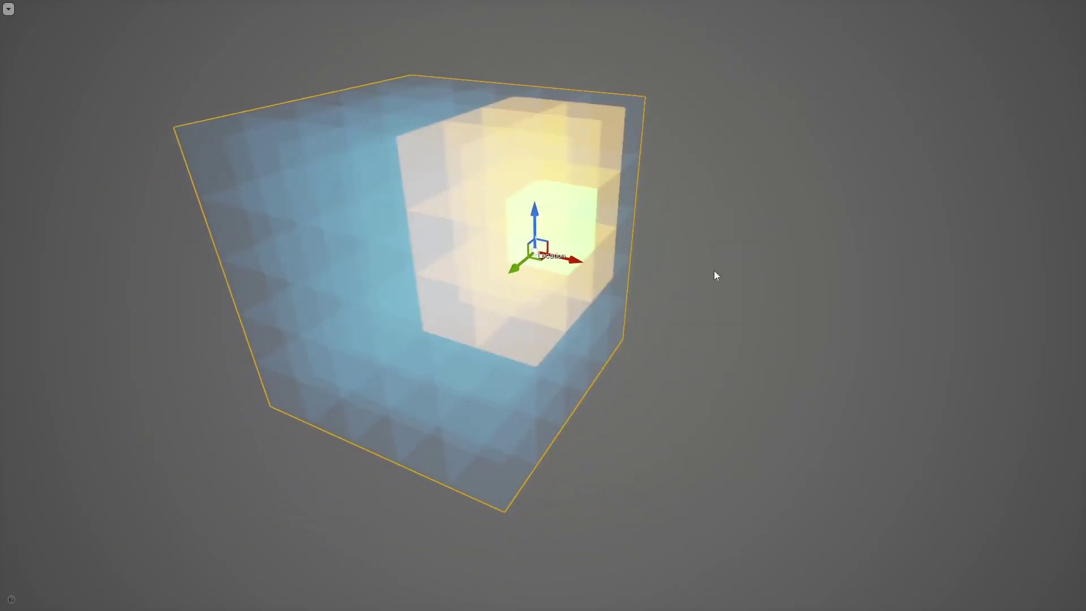
{"action": "left_click_drag", "start_coordinate": [573, 261], "coordinate": [514, 223]}
{"action": "middle_click", "coordinate": [922, 234]}
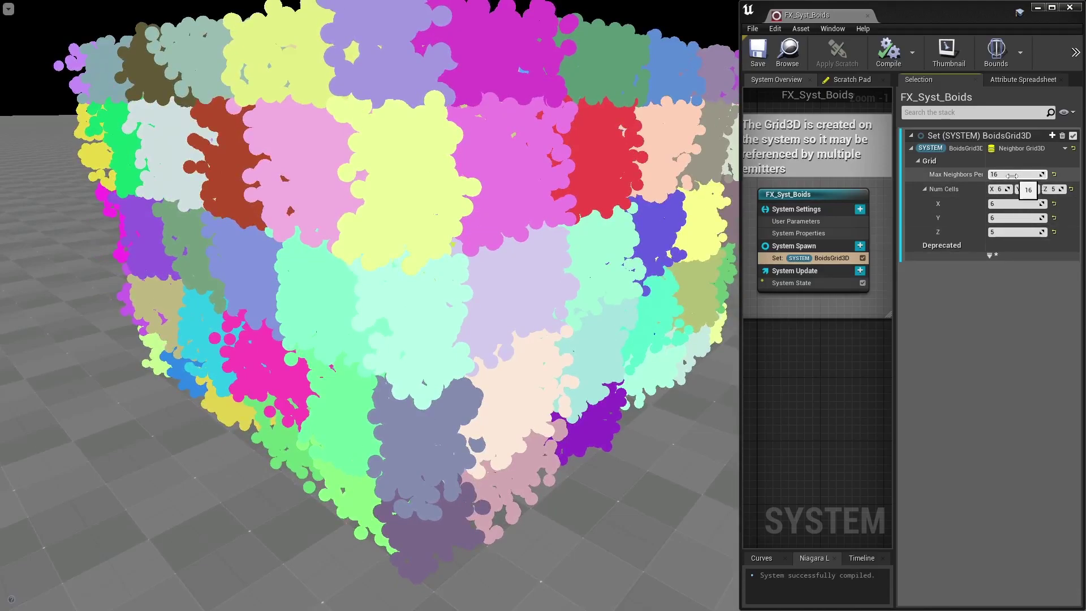
Set the maximum neighbours per cell of BoidsGrid3D to 20 and inspect the coloured grid cells up close
{"action": "left_click_drag", "start_coordinate": [436, 202], "coordinate": [390, 162], "text": "alt"}
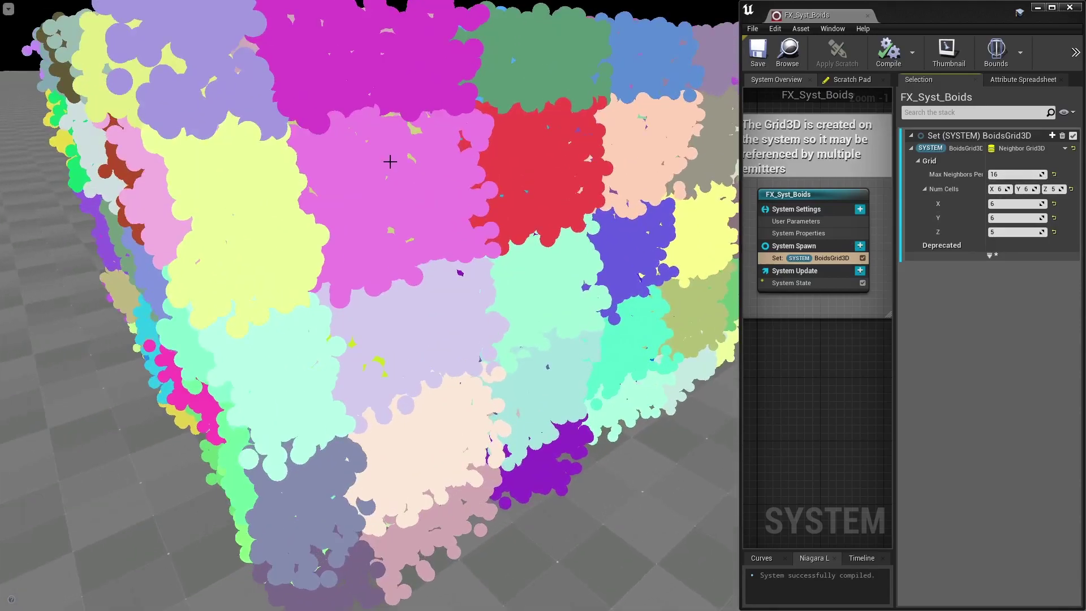
{"action": "mouse_move", "coordinate": [421, 211]}
{"action": "left_mouse_down", "text": "alt"}
{"action": "mouse_move", "coordinate": [311, 219]}
{"action": "mouse_move", "coordinate": [413, 213]}
{"action": "mouse_move", "coordinate": [401, 213]}
{"action": "left_mouse_up", "text": "alt"}
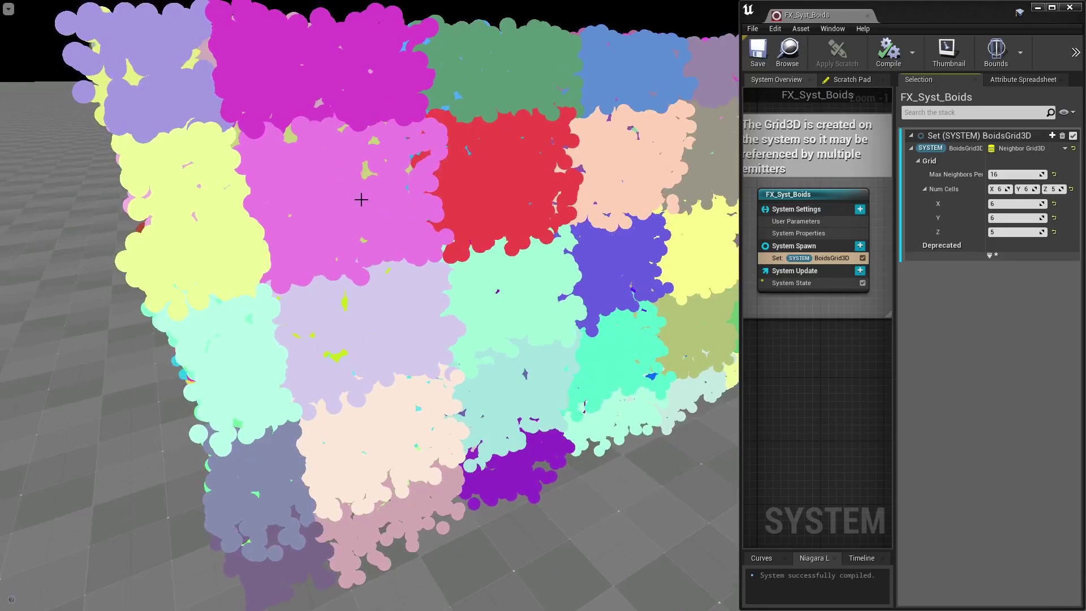
{"action": "left_click", "coordinate": [1015, 174]}
{"action": "type", "text": "20"}
{"action": "key", "text": "Return"}
{"action": "scroll", "coordinate": [428, 219], "scroll_direction": "up", "scroll_amount": 3}
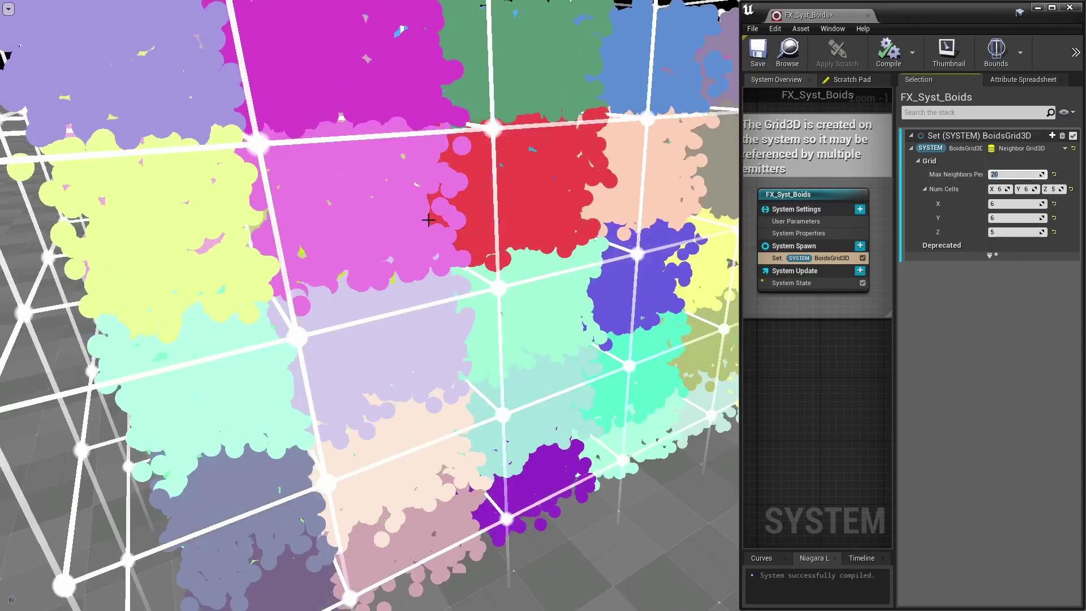
Inspect the coloured grid cells with the grid lines hidden, and set BoidsGrid3D's cell count to 4 in X and 4 in Y
{"action": "left_click_drag", "start_coordinate": [428, 221], "coordinate": [499, 266], "text": "alt"}
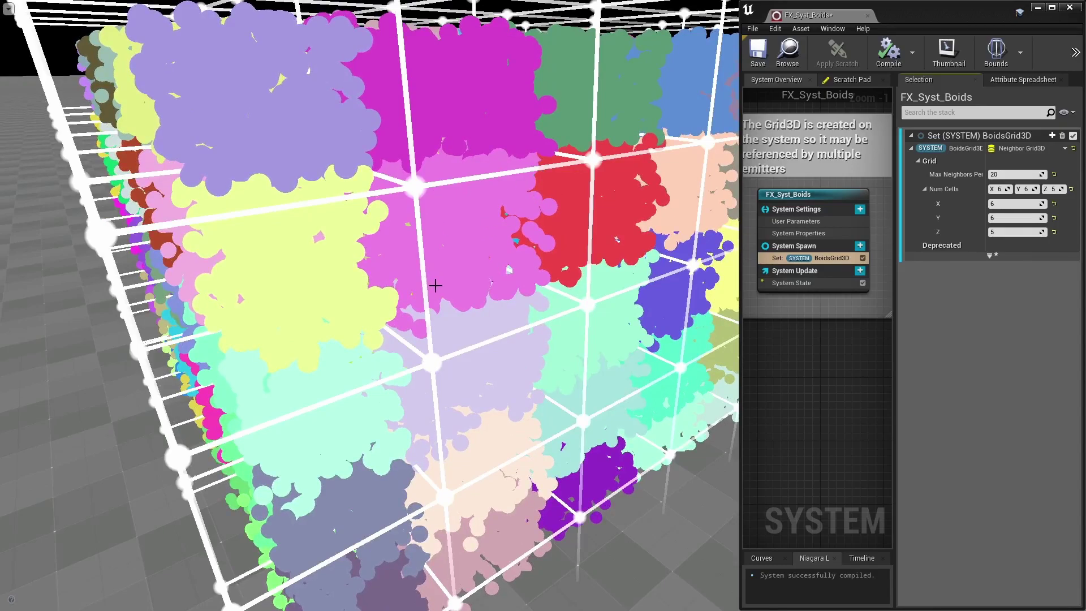
{"action": "left_click_drag", "start_coordinate": [435, 285], "coordinate": [452, 283], "text": "alt"}
{"action": "key", "text": "g"}
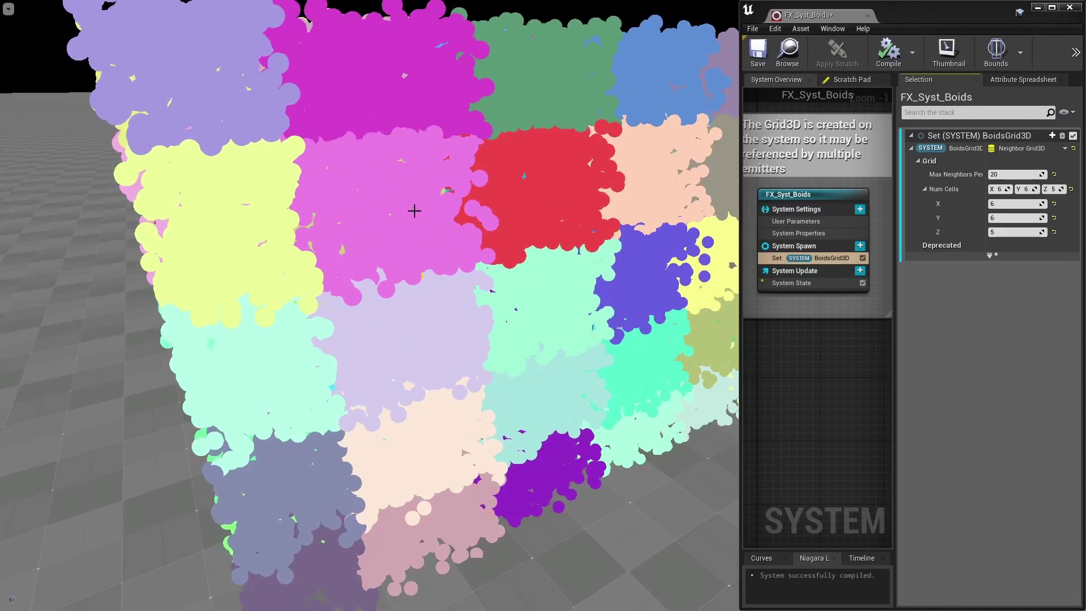
{"action": "left_click", "coordinate": [1027, 190]}
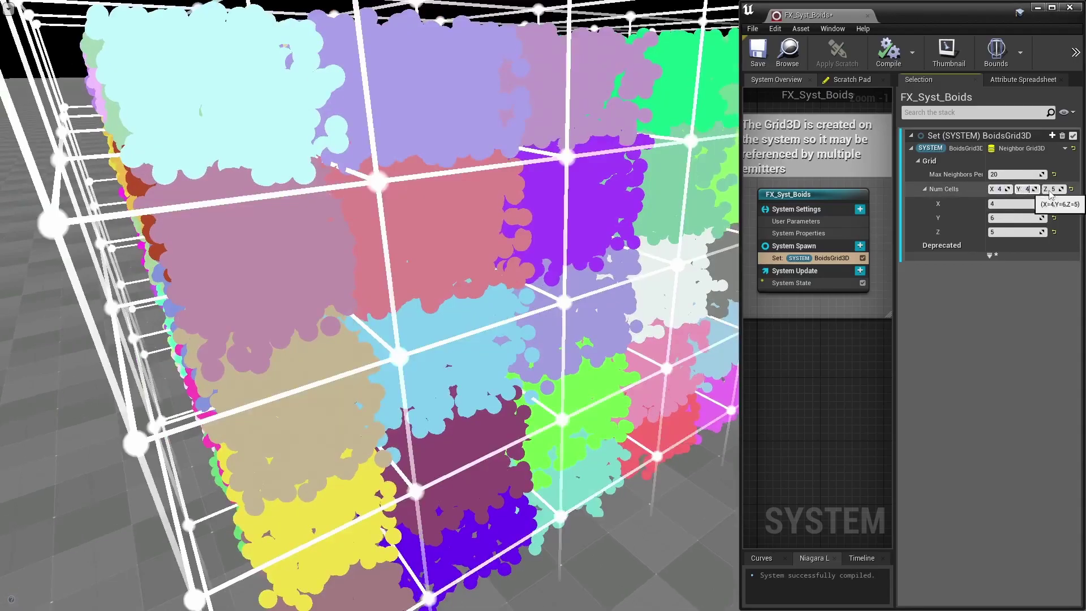
{"action": "left_click", "coordinate": [1050, 190]}
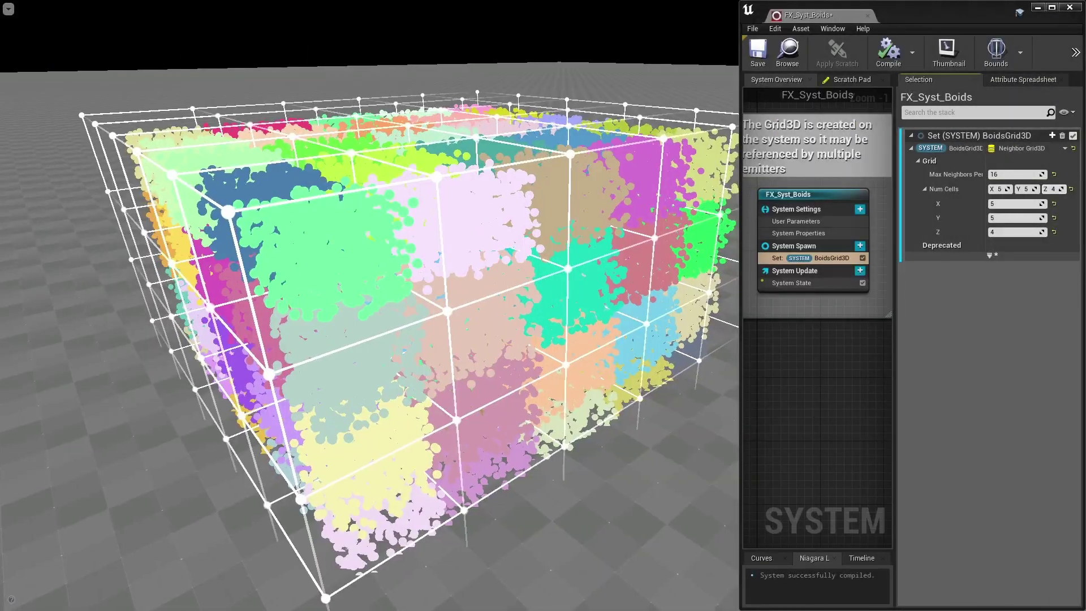
Try a GridWidth of 3000 in the system's user parameters and restore it to 4000
{"action": "left_click", "coordinate": [824, 208]}
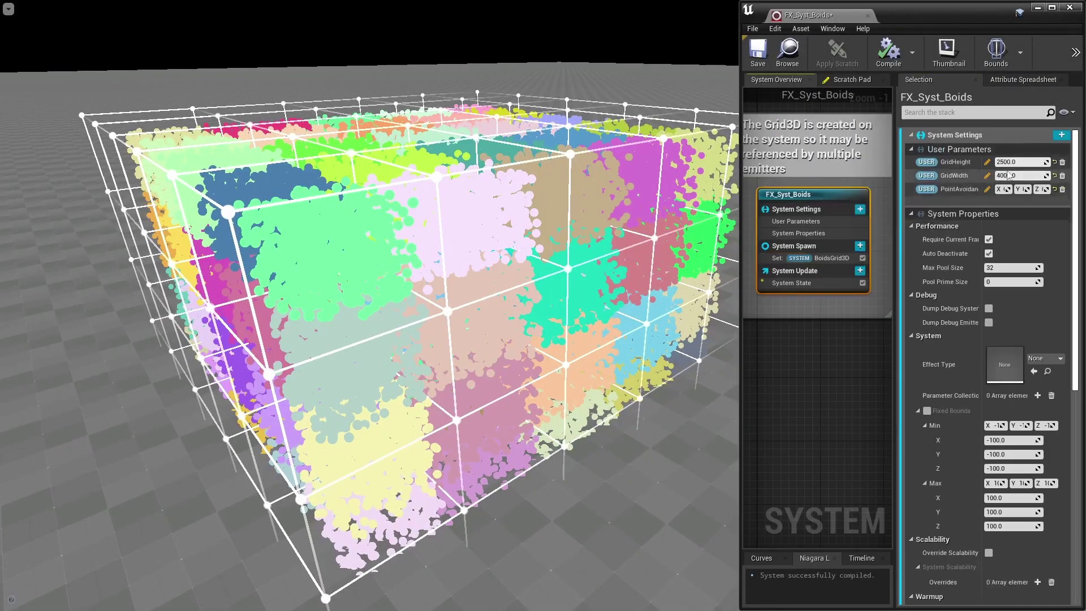
{"action": "key", "text": "Return"}
{"action": "type", "text": "4000"}
{"action": "key", "text": "Return"}
{"action": "type", "text": "3000"}
{"action": "key", "text": "Return"}
{"action": "type", "text": "400"}
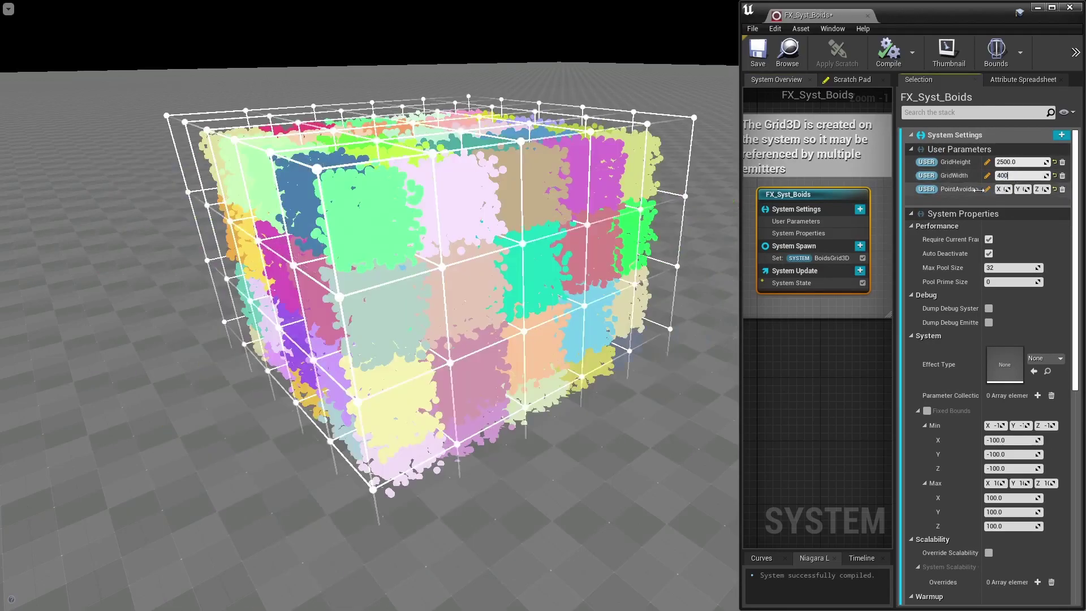
{"action": "type", "text": "0"}
{"action": "key", "text": "Return"}
Set BoidsGrid3D to 1 cell in X, Y and Z with a maximum of 5000 neighbours per cell
{"action": "left_click", "coordinate": [826, 258]}
{"action": "mouse_move", "coordinate": [1026, 189]}
{"action": "left_mouse_down"}
{"action": "mouse_move", "coordinate": [993, 188]}
{"action": "mouse_move", "coordinate": [1044, 189]}
{"action": "left_mouse_up"}
{"action": "type", "text": "4"}
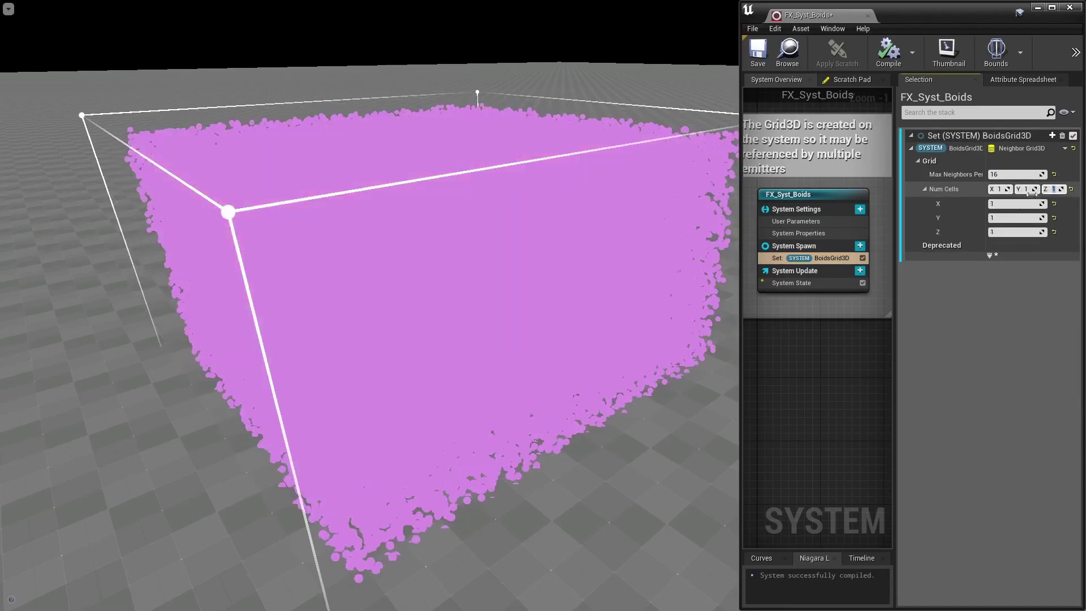
{"action": "left_click", "coordinate": [1003, 175]}
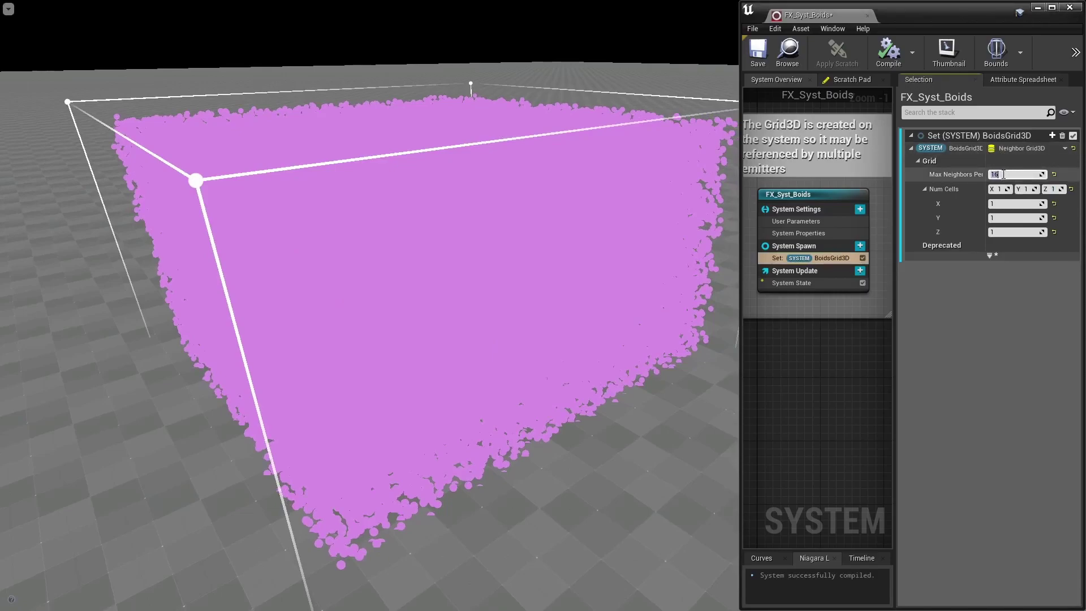
{"action": "type", "text": "5000"}
{"action": "key", "text": "Return"}
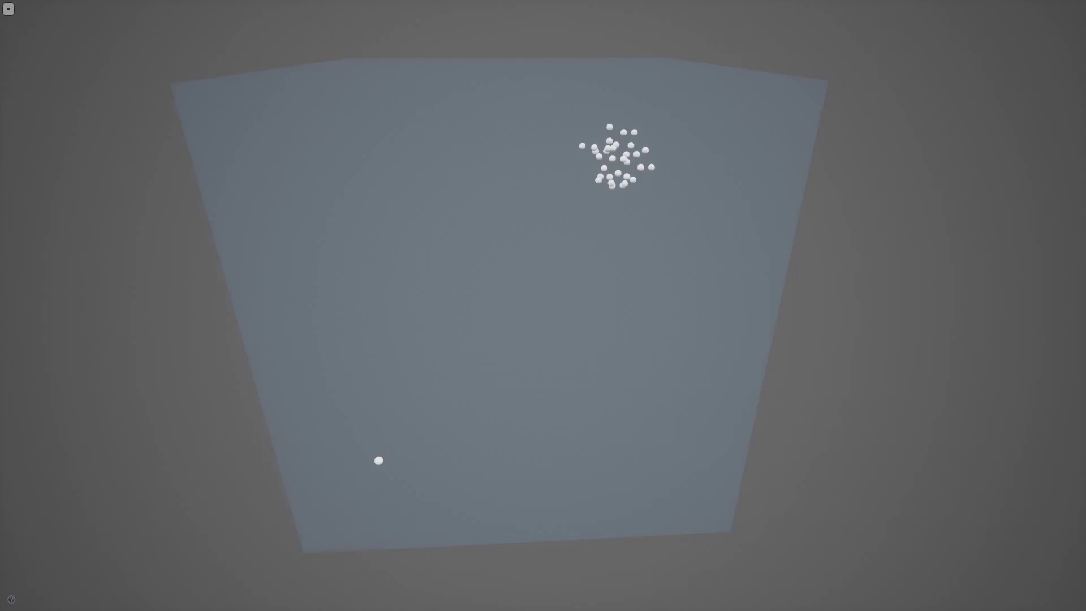
{"action": "right_click_drag", "start_coordinate": [793, 251], "coordinate": [792, 251]}
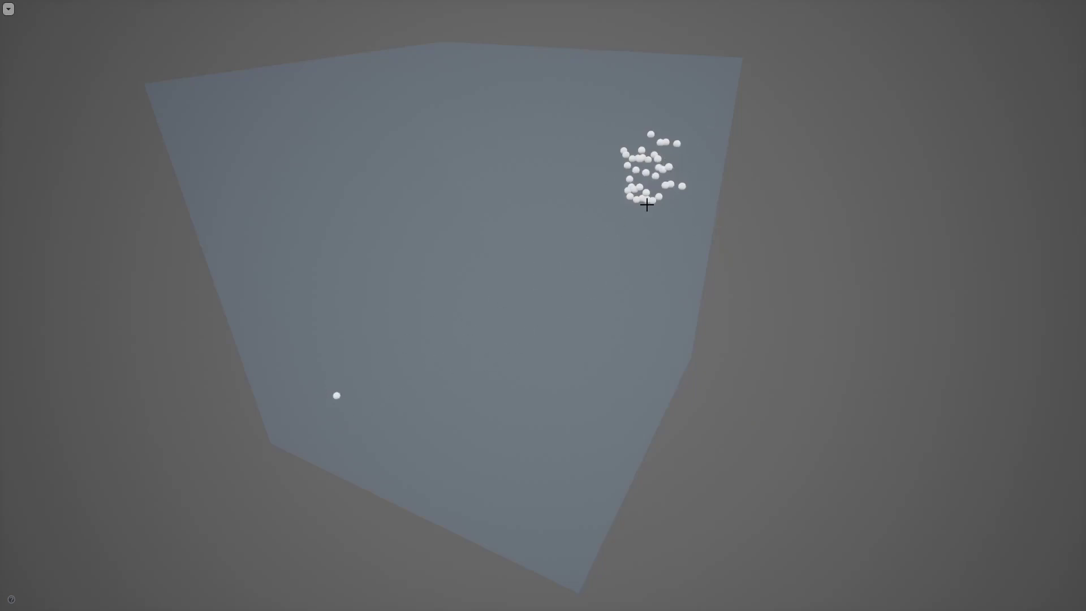
{"action": "right_click_drag", "start_coordinate": [655, 162], "coordinate": [655, 163]}
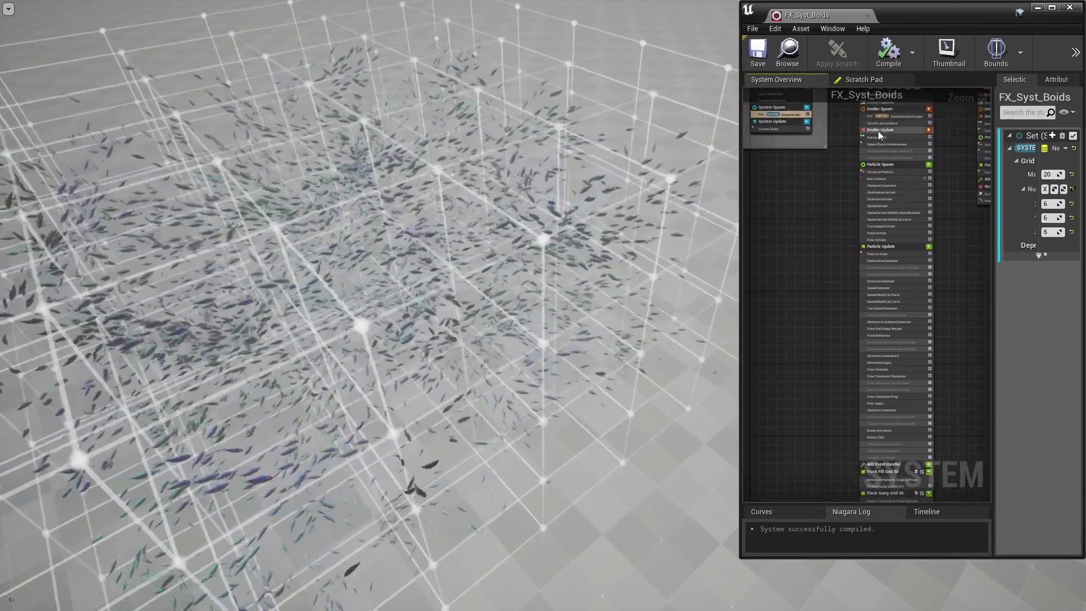
{"action": "right_click_drag", "start_coordinate": [897, 458], "coordinate": [873, 353]}
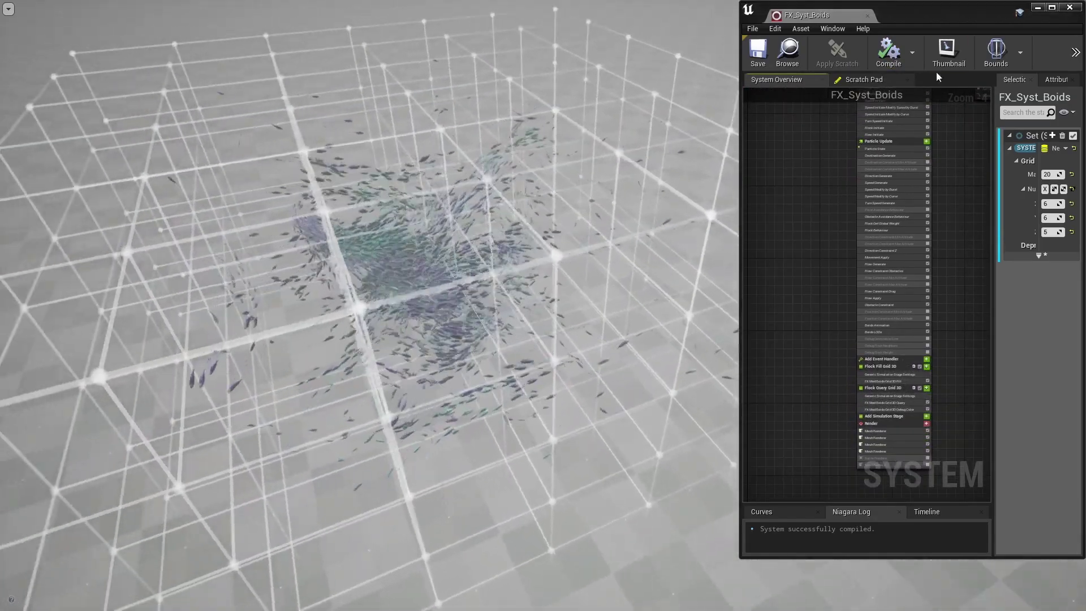
{"action": "left_click", "coordinate": [736, 194]}
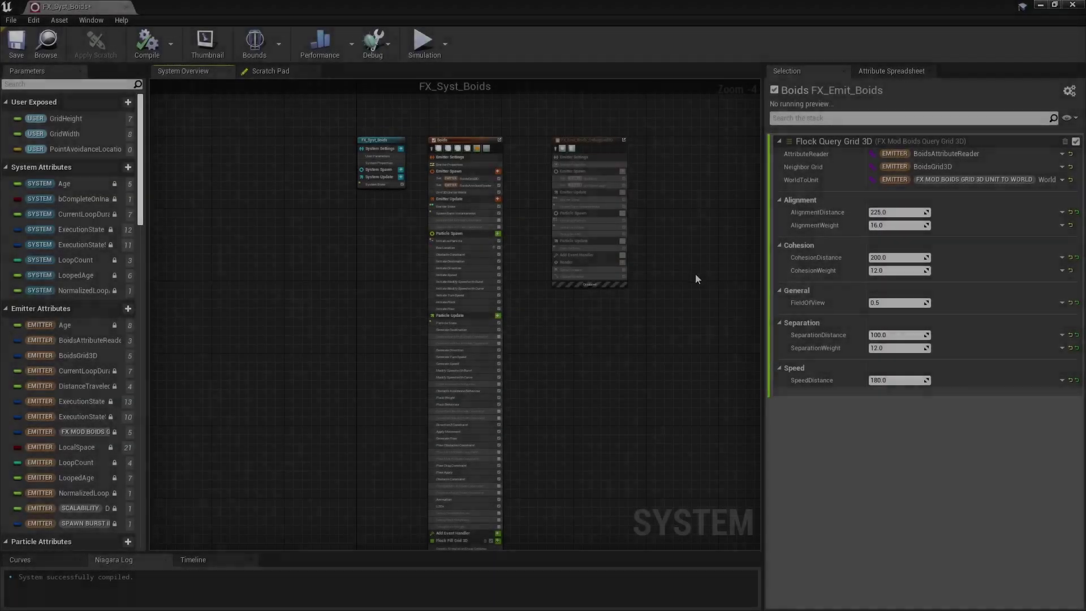
Examine the Flock Fill Grid 3D and Flock Query Grid 3D simulation stages and their module inputs in the Boids emitter
{"action": "right_click_drag", "start_coordinate": [696, 275], "coordinate": [688, 327]}
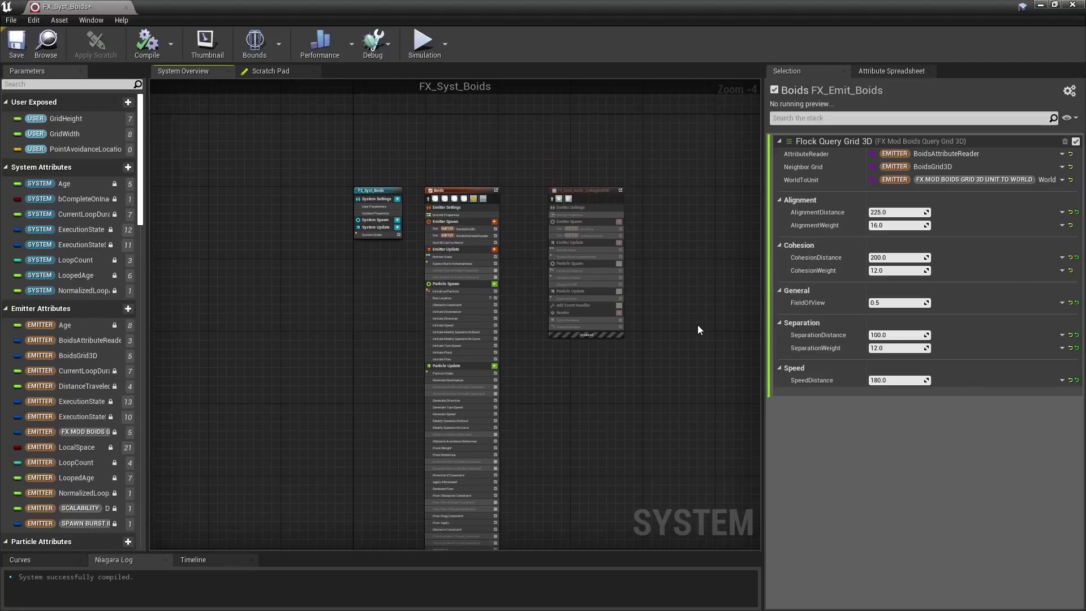
{"action": "right_click_drag", "start_coordinate": [697, 325], "coordinate": [692, 308]}
{"action": "scroll", "coordinate": [495, 218], "scroll_direction": "up", "scroll_amount": 2}
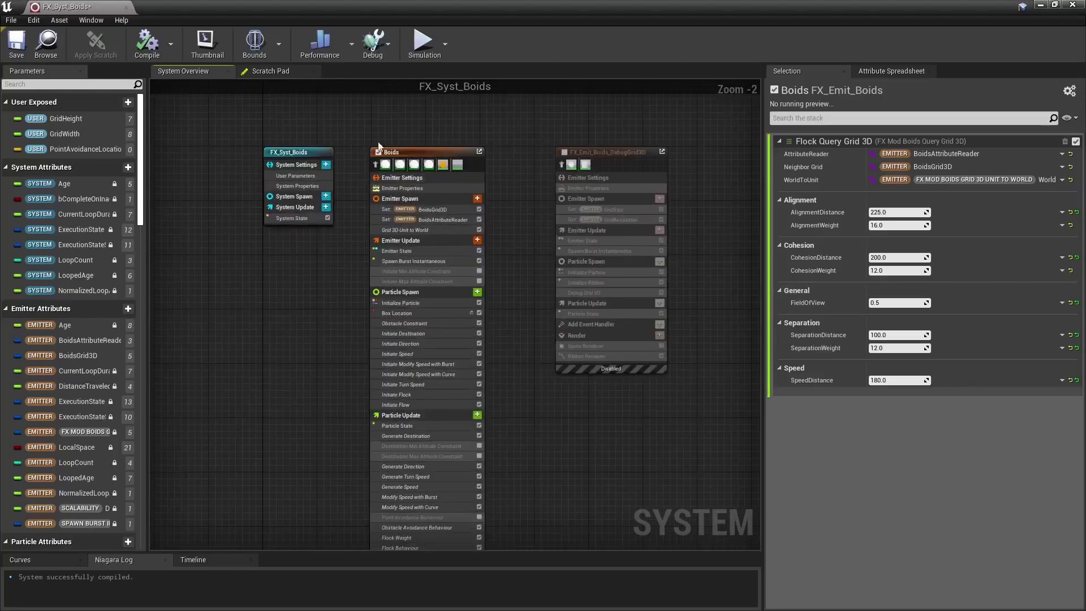
{"action": "right_click_drag", "start_coordinate": [365, 265], "coordinate": [366, 117]}
{"action": "right_click_drag", "start_coordinate": [323, 423], "coordinate": [330, 218]}
{"action": "scroll", "coordinate": [333, 284], "scroll_direction": "up", "scroll_amount": 2}
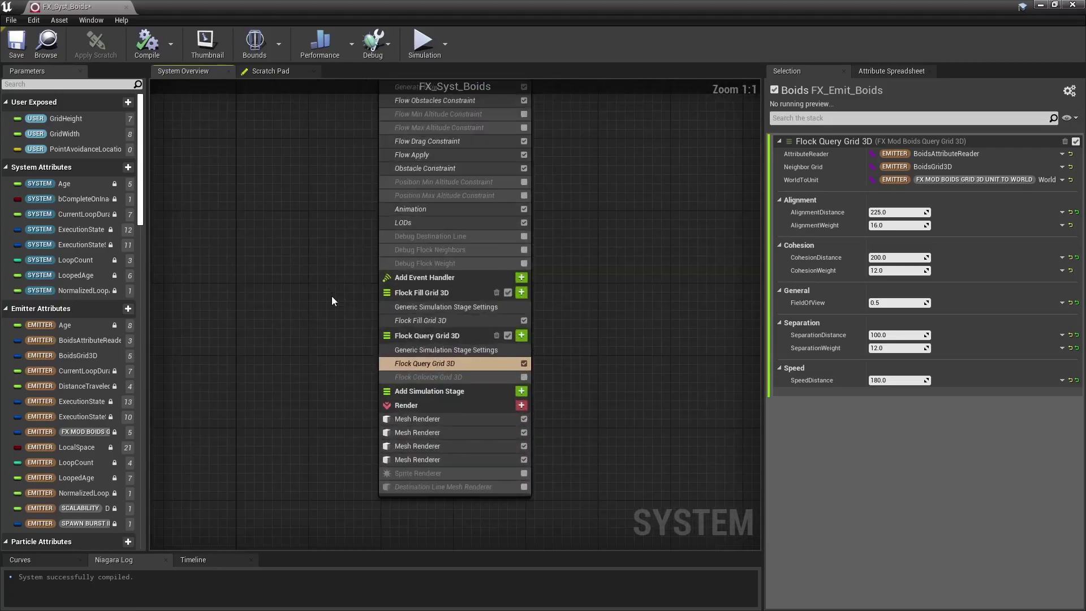
{"action": "left_click", "coordinate": [430, 320]}
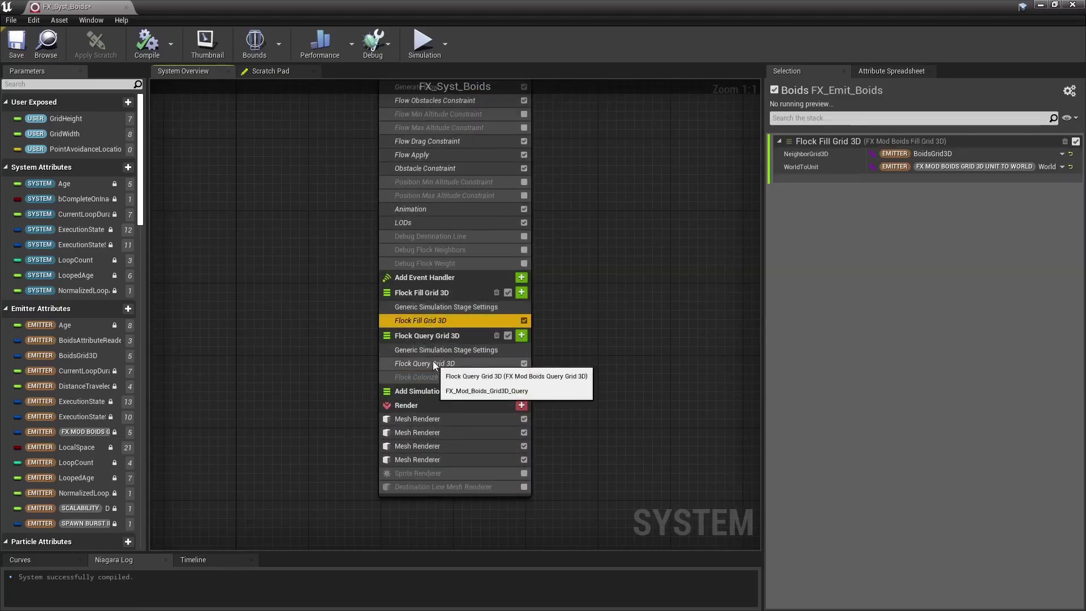
{"action": "left_click", "coordinate": [433, 335]}
{"action": "left_click", "coordinate": [433, 292]}
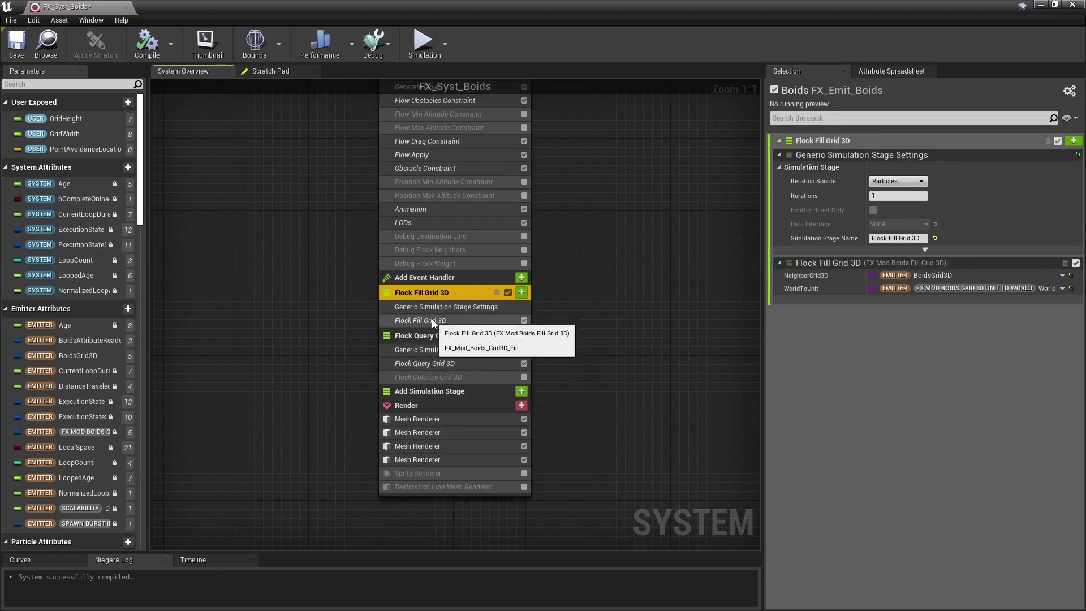
{"action": "left_click", "coordinate": [432, 320]}
{"action": "left_click", "coordinate": [452, 363]}
{"action": "left_click", "coordinate": [459, 322]}
{"action": "left_click", "coordinate": [470, 361]}
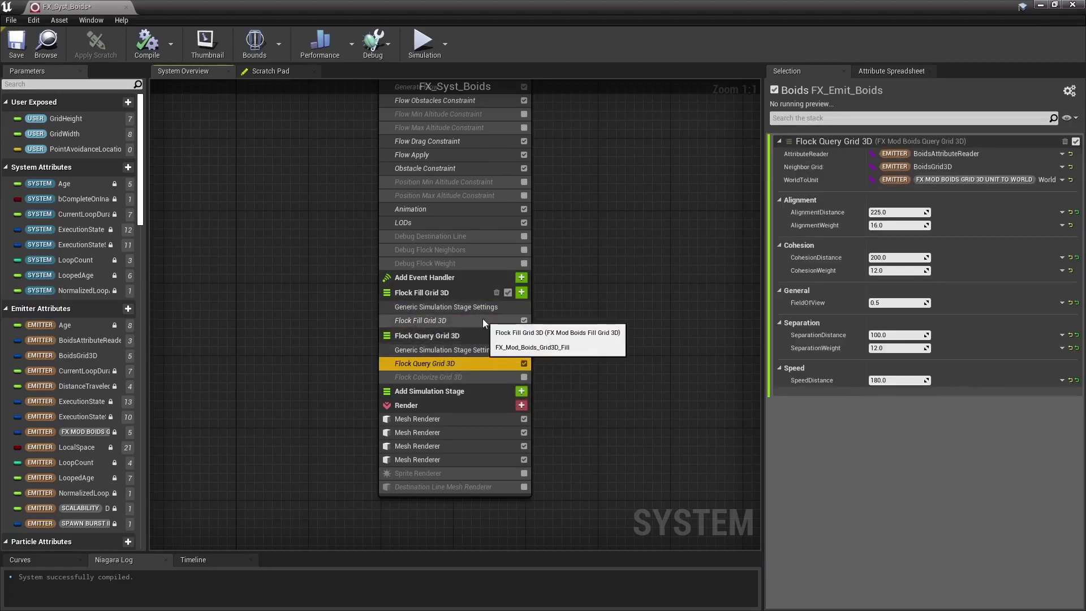
Open the Flock Fill Grid 3D module script and examine its custom HLSL code
{"action": "left_click", "coordinate": [452, 321]}
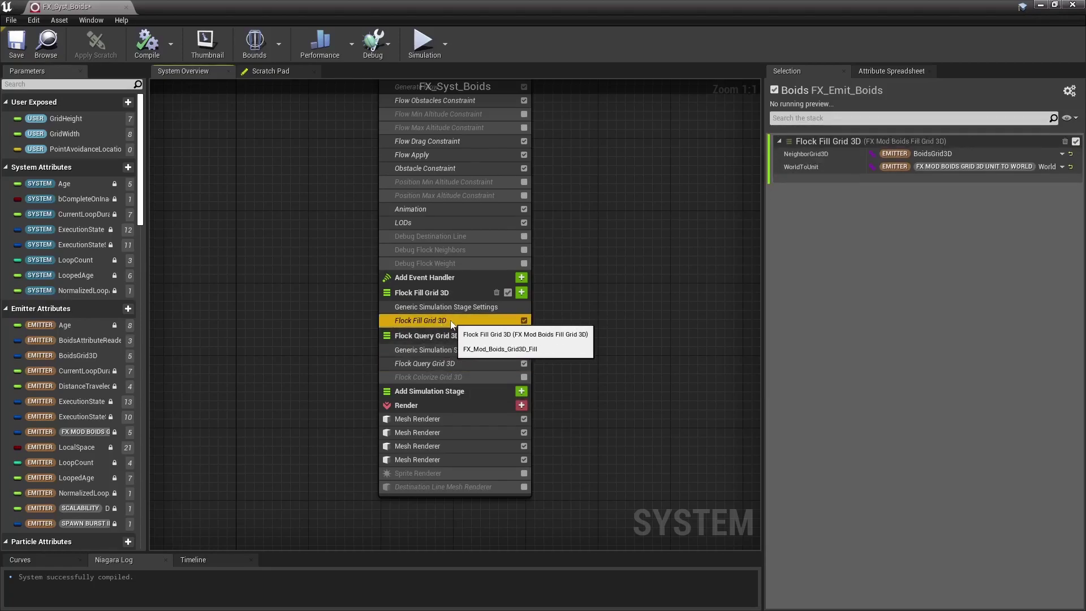
{"action": "double_click", "coordinate": [452, 322]}
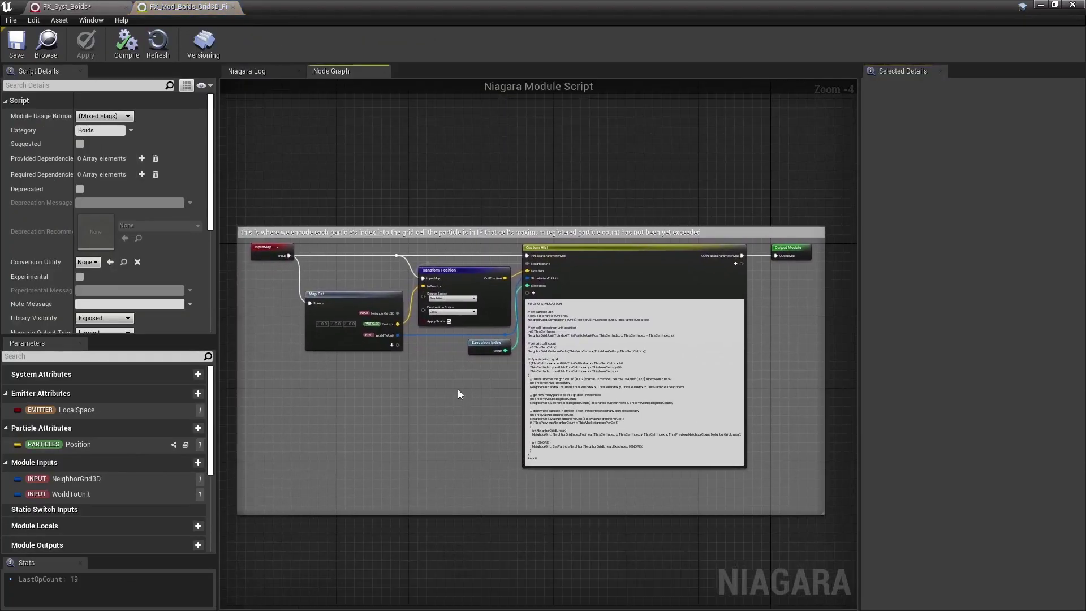
{"action": "scroll", "coordinate": [459, 390], "scroll_direction": "up", "scroll_amount": 2}
{"action": "right_click_drag", "start_coordinate": [465, 387], "coordinate": [413, 376]}
{"action": "left_click_drag", "start_coordinate": [515, 256], "coordinate": [641, 515]}
{"action": "left_click", "coordinate": [428, 416]}
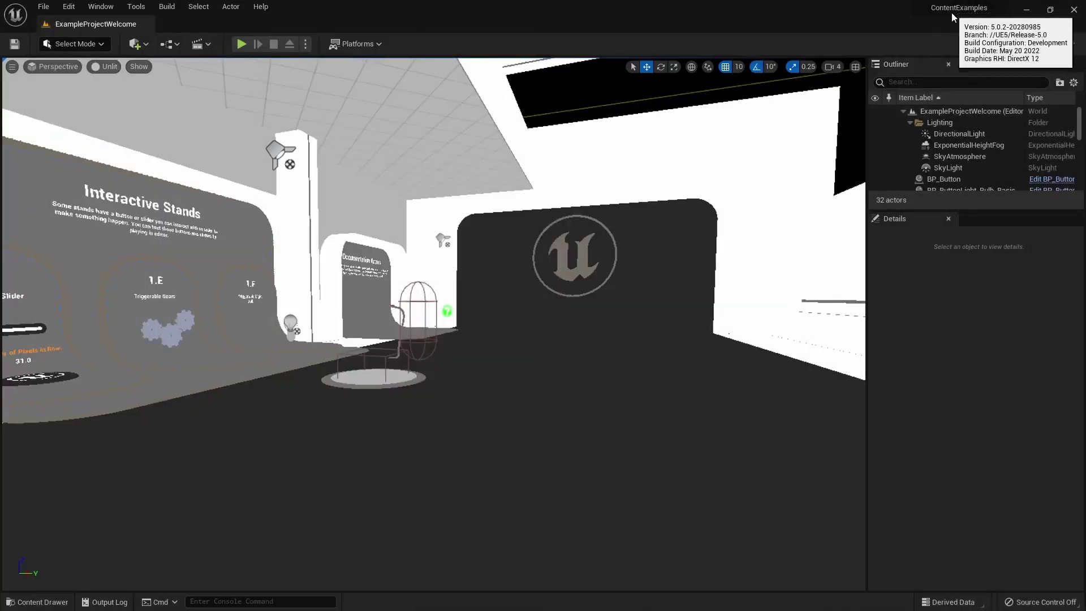
In the ContentExamples project, search the Maps folder for "niagara" and select the Niagara_Advanced_Particles level
{"action": "key", "text": "ctrl+space"}
{"action": "type", "text": "niagara"}
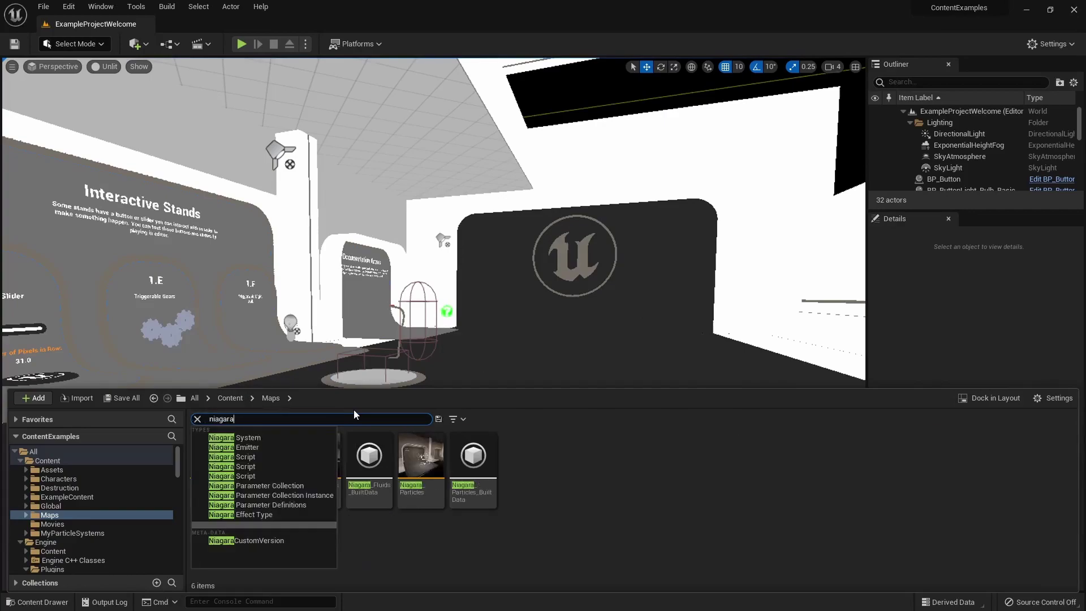
{"action": "left_click", "coordinate": [389, 537]}
{"action": "left_click", "coordinate": [209, 497]}
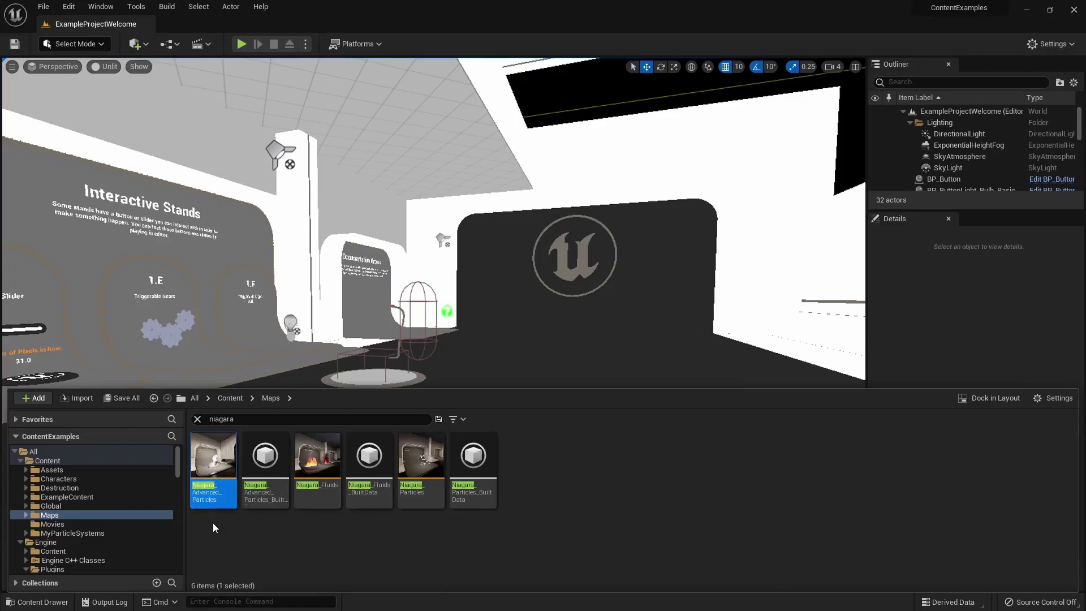
Search the NiagaraFluids Content folder for "sand" and open the SandEmitter asset
{"action": "left_click_drag", "start_coordinate": [177, 468], "coordinate": [175, 531]}
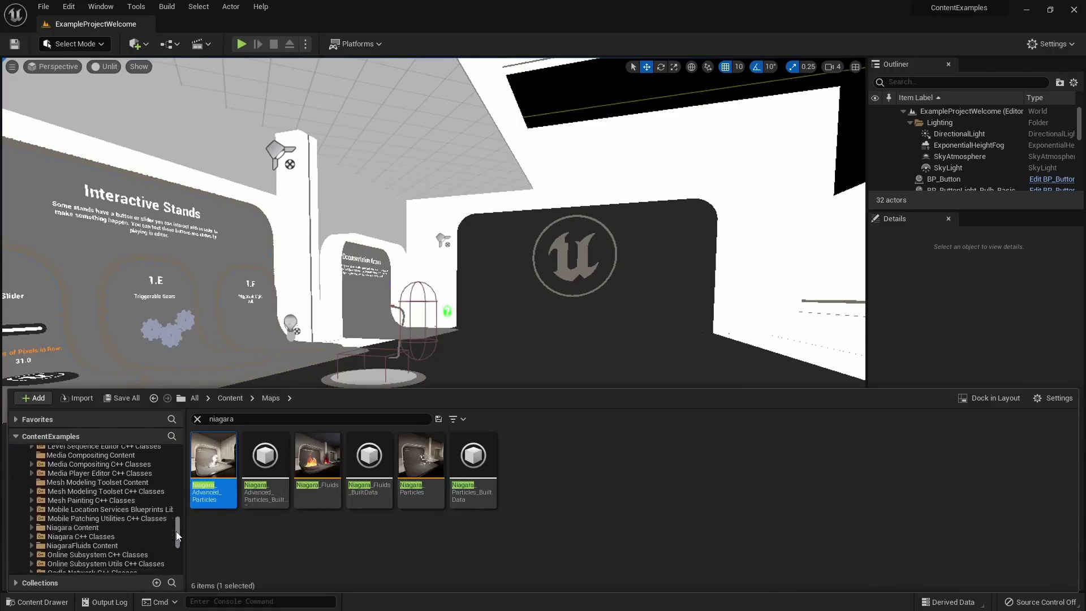
{"action": "left_click", "coordinate": [82, 544]}
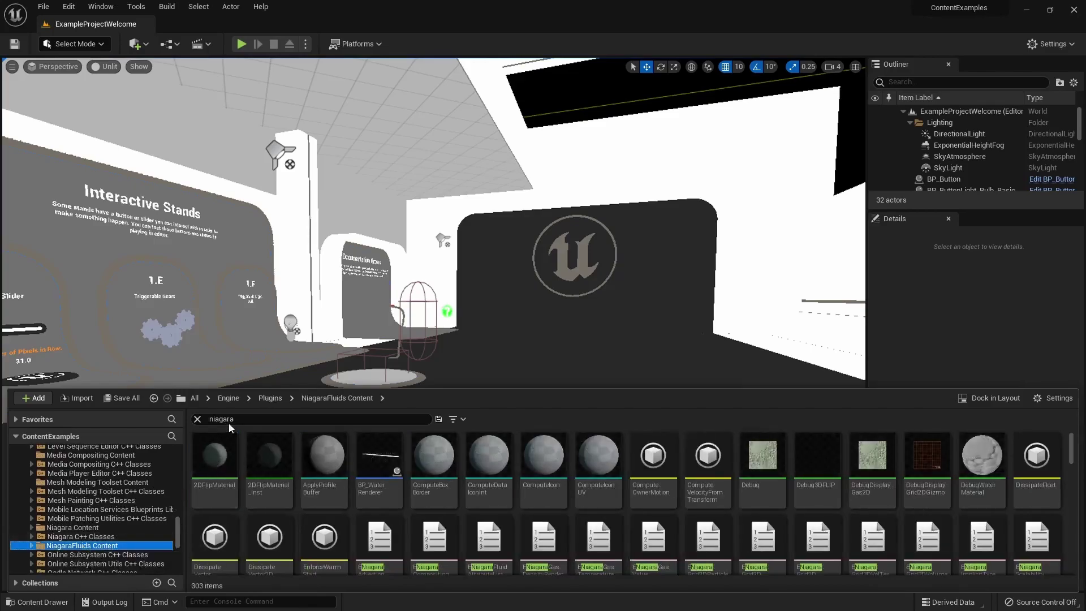
{"action": "type", "text": "sand"}
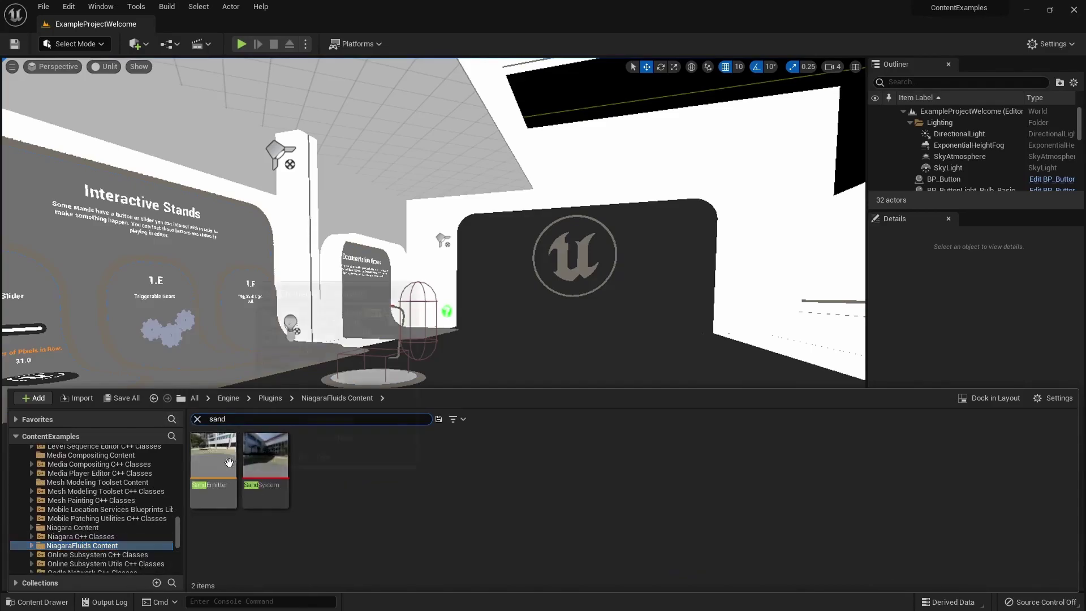
{"action": "double_click", "coordinate": [217, 463]}
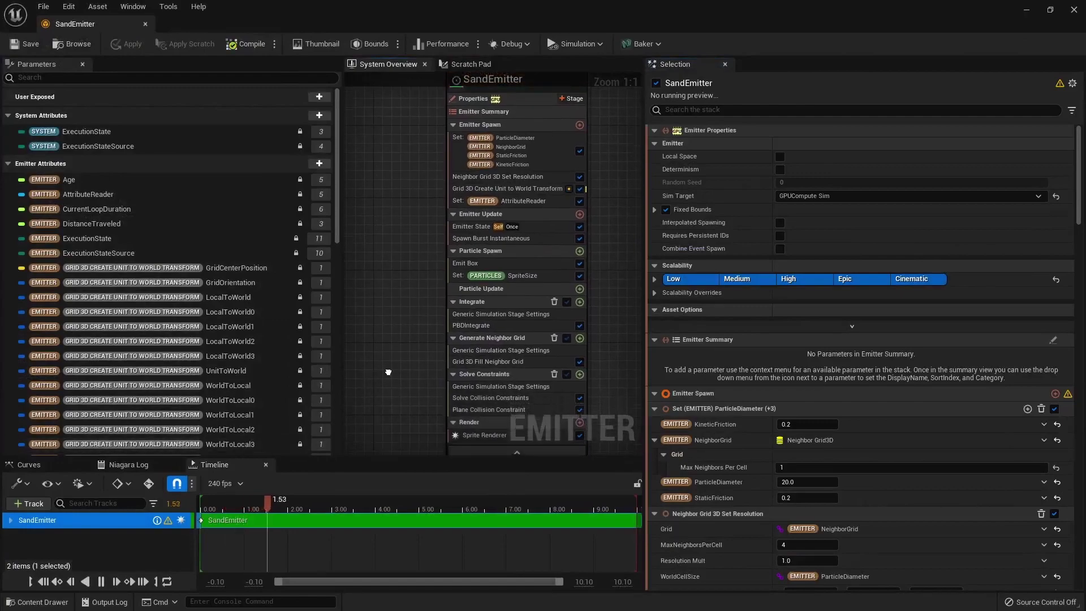
Open SandEmitter's Grid 3D Fill Neighbor Grid module script, examine its HLSL code and close the script
{"action": "double_click", "coordinate": [484, 310]}
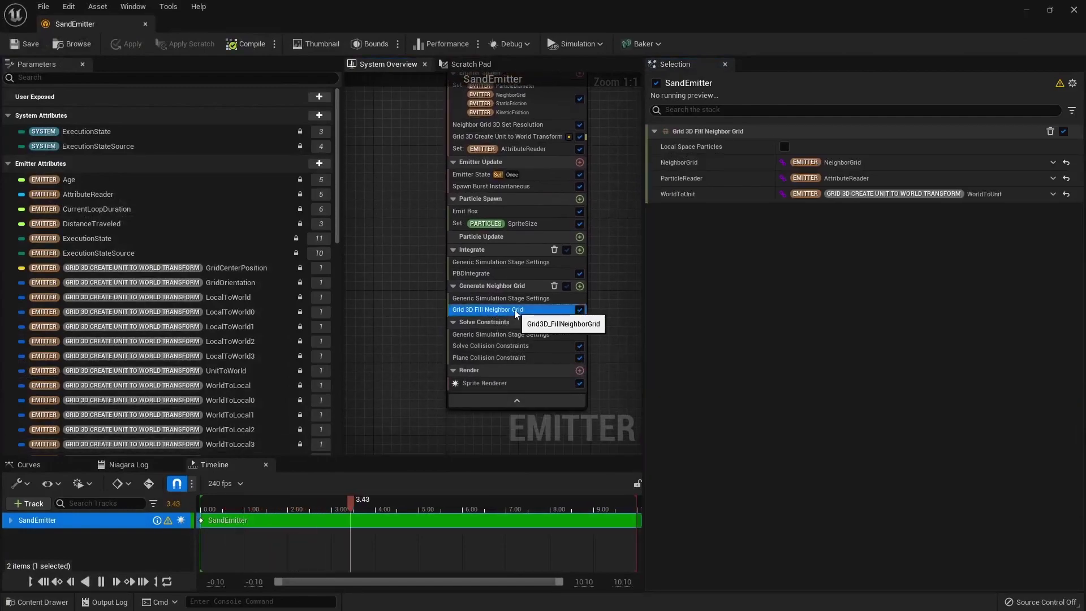
{"action": "scroll", "coordinate": [453, 308], "scroll_direction": "up", "scroll_amount": 3}
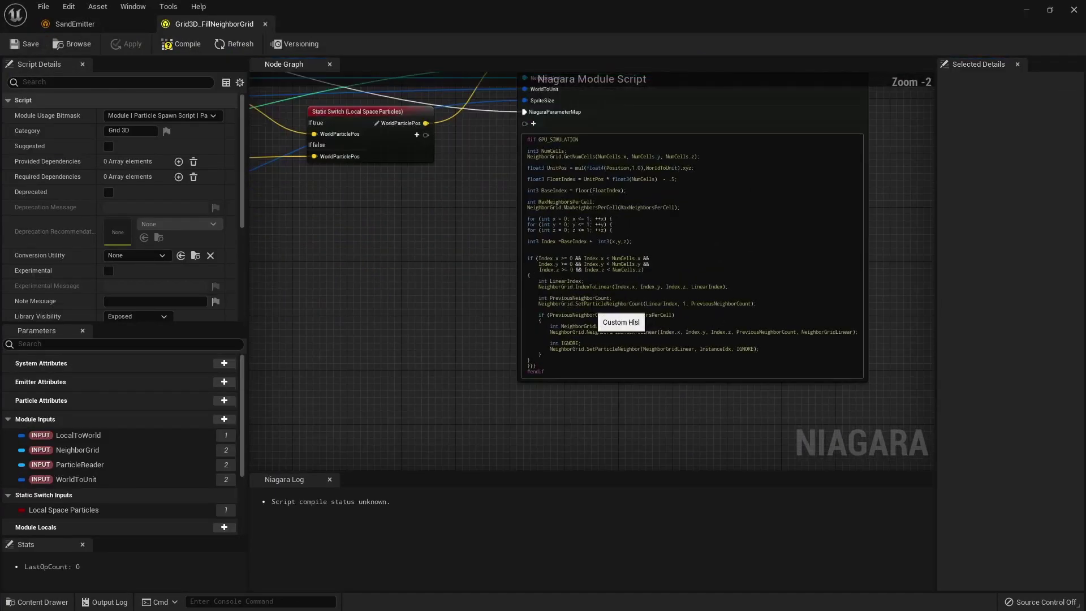
{"action": "left_click_drag", "start_coordinate": [550, 205], "coordinate": [653, 343]}
{"action": "left_click", "coordinate": [461, 324]}
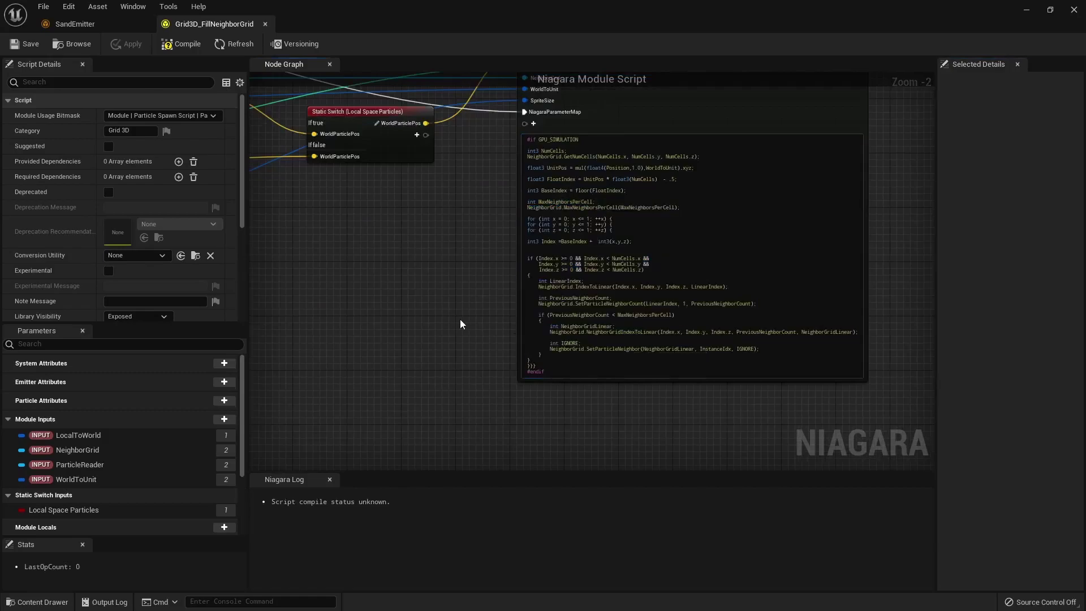
{"action": "left_click", "coordinate": [263, 23]}
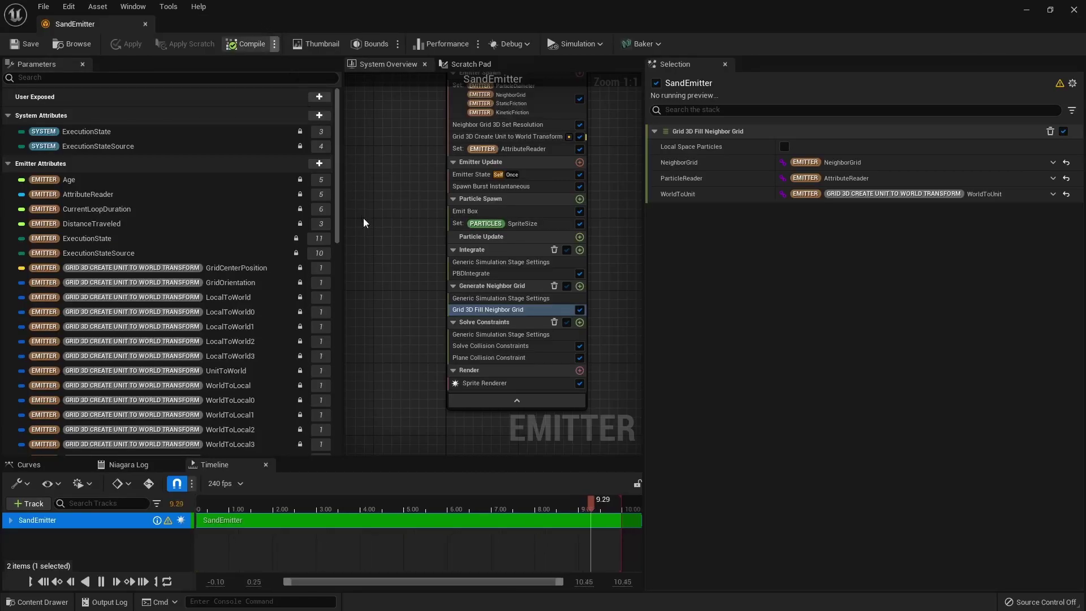
Open the Solve Collision Constraints module script and examine its HLSL index offsets and neighbouring-cell loop
{"action": "double_click", "coordinate": [493, 344]}
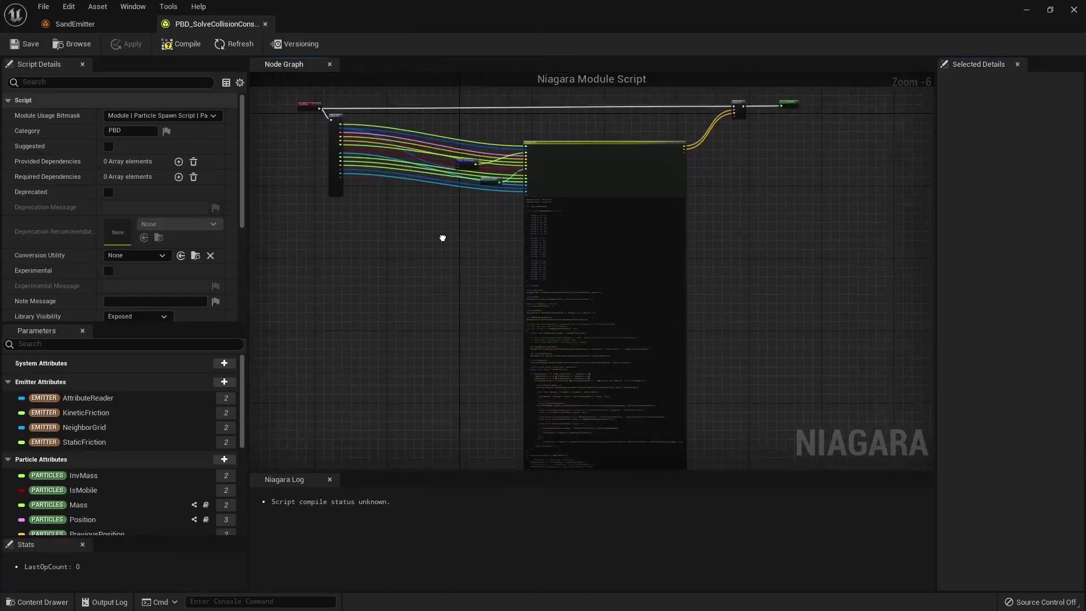
{"action": "scroll", "coordinate": [560, 277], "scroll_direction": "up", "scroll_amount": 4}
{"action": "right_click_drag", "start_coordinate": [427, 199], "coordinate": [434, 332]}
{"action": "left_click_drag", "start_coordinate": [486, 178], "coordinate": [557, 321]}
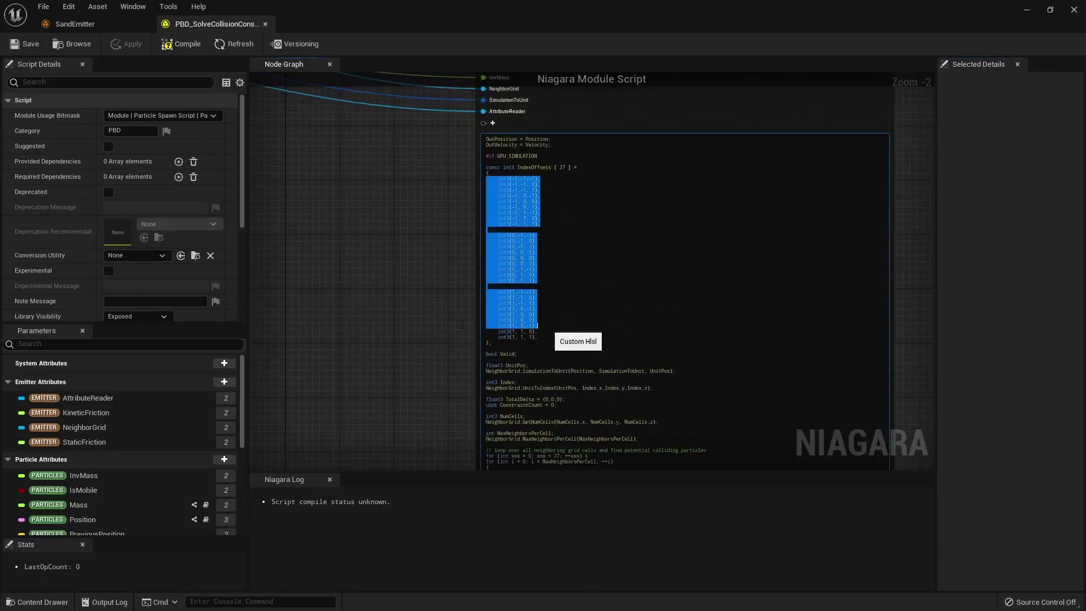
{"action": "left_click", "coordinate": [451, 324]}
{"action": "right_click_drag", "start_coordinate": [448, 374], "coordinate": [445, 198]}
{"action": "right_click_drag", "start_coordinate": [446, 349], "coordinate": [437, 208]}
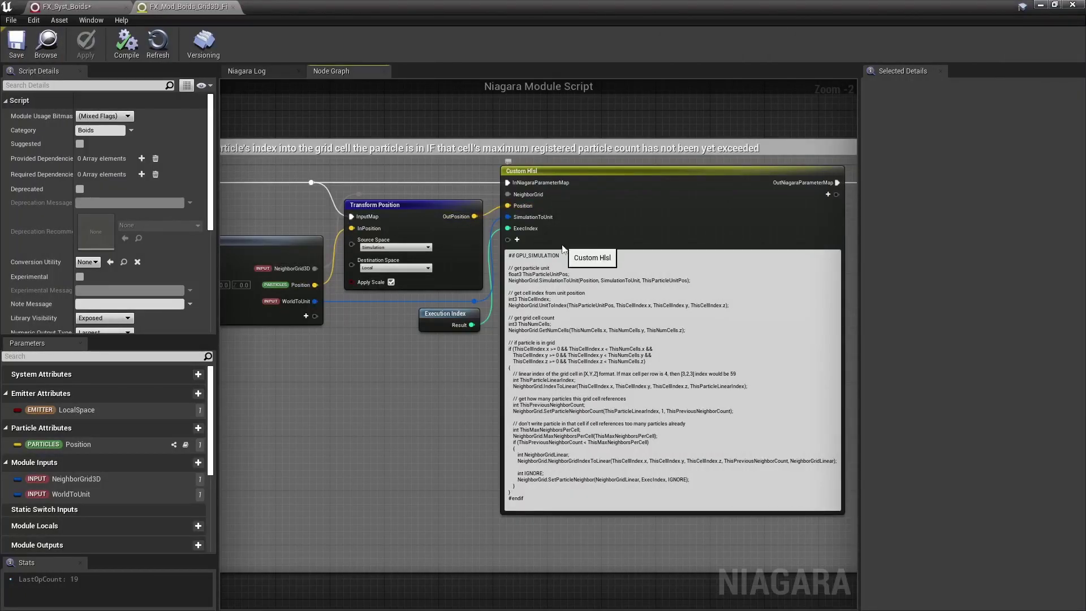
Examine the grid fill module's Custom HLSL code, from the unit position and cell index lookups to the particle neighbour write
{"action": "scroll", "coordinate": [563, 248], "scroll_direction": "up", "scroll_amount": 2}
{"action": "left_click_drag", "start_coordinate": [529, 276], "coordinate": [725, 283]}
{"action": "left_click_drag", "start_coordinate": [504, 307], "coordinate": [783, 315]}
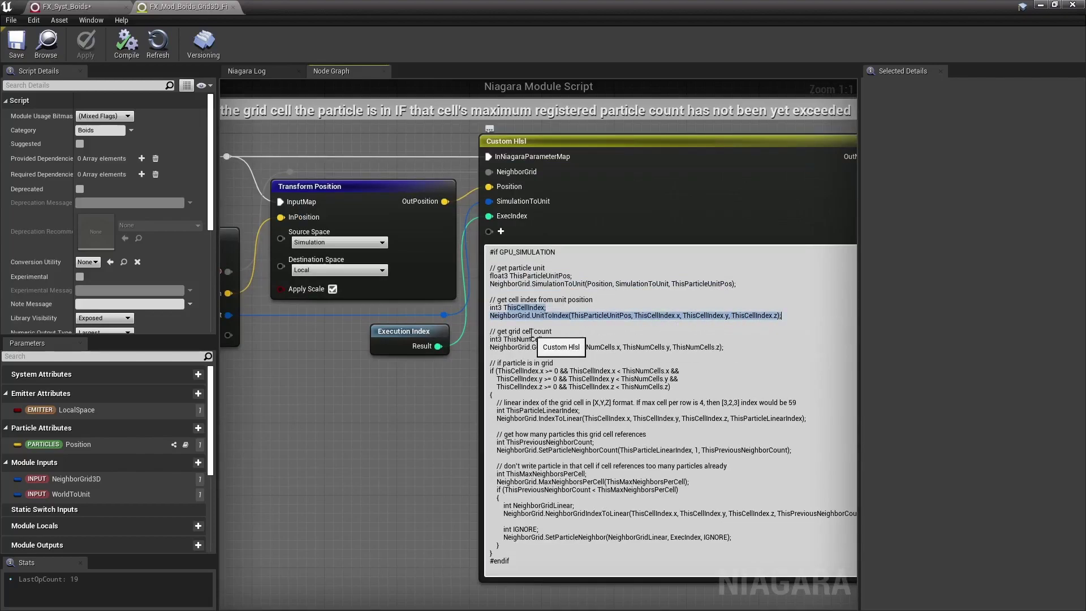
{"action": "left_click_drag", "start_coordinate": [504, 363], "coordinate": [672, 388]}
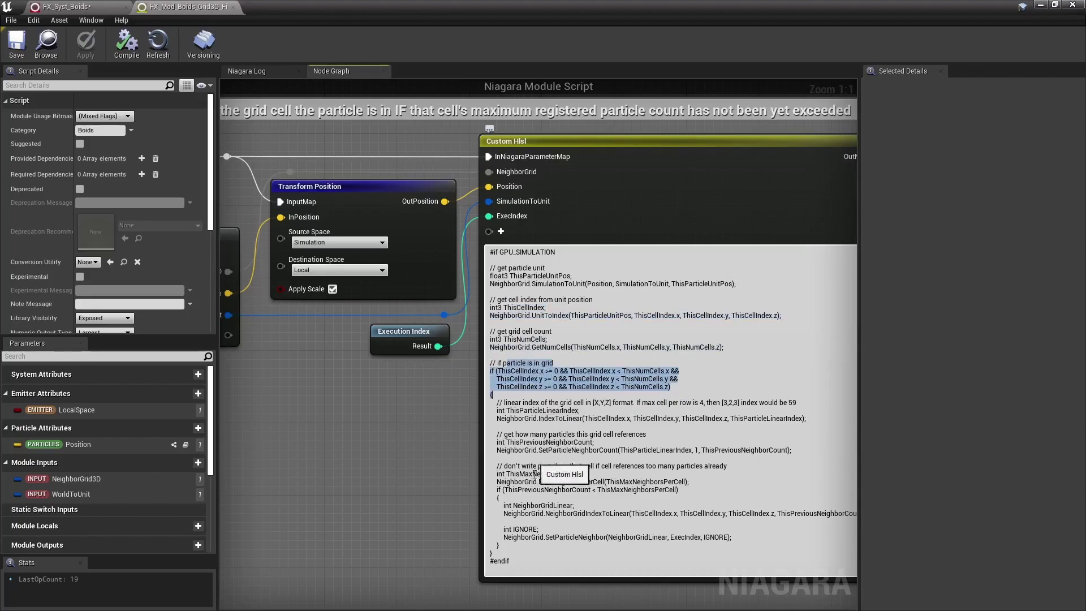
{"action": "left_click_drag", "start_coordinate": [503, 490], "coordinate": [575, 505]}
{"action": "left_click_drag", "start_coordinate": [514, 529], "coordinate": [710, 537]}
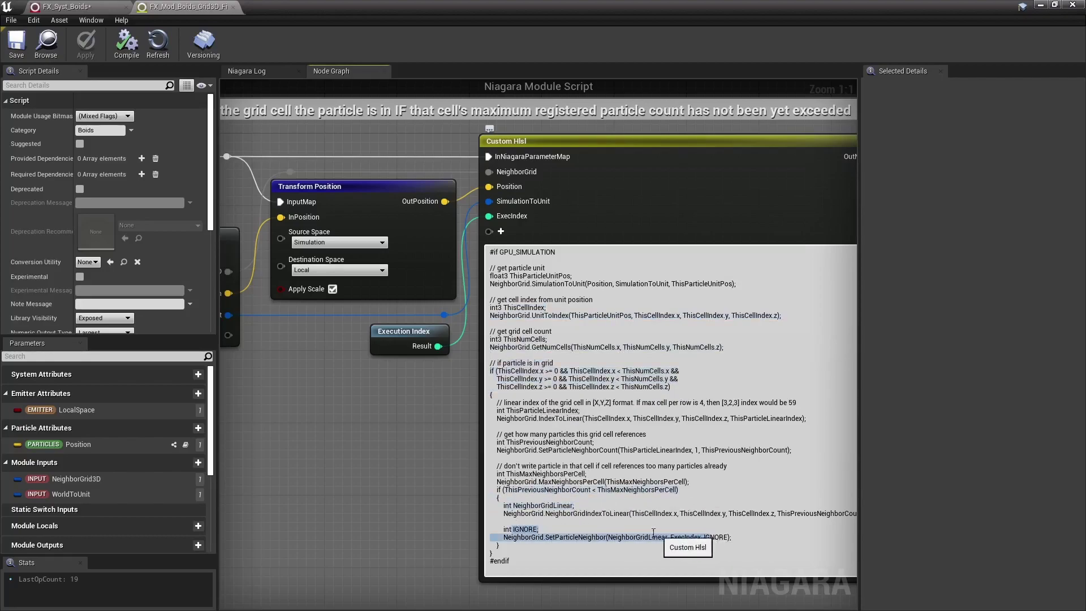
{"action": "left_click", "coordinate": [564, 521]}
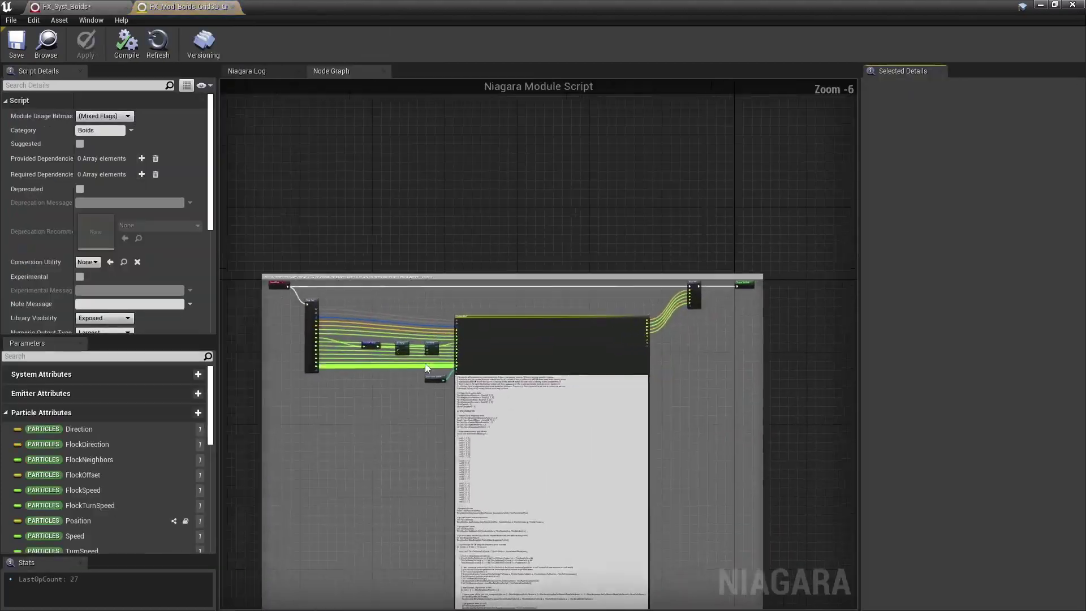
Examine the start of the boids query module's Custom HLSL, covering its flocking comments and the flock output data initialization
{"action": "right_click_drag", "start_coordinate": [436, 478], "coordinate": [397, 238]}
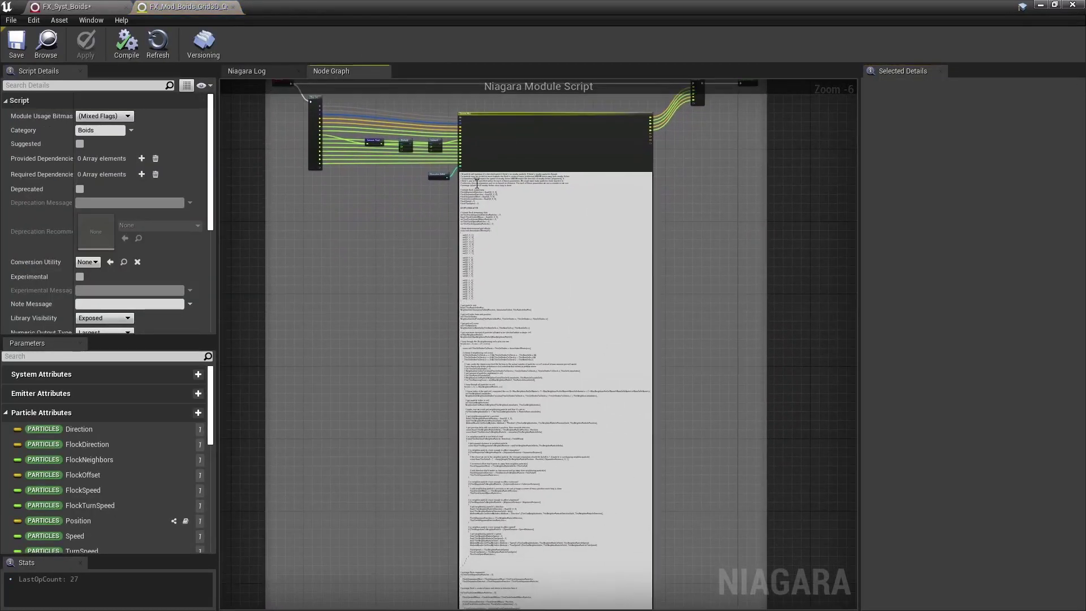
{"action": "right_click_drag", "start_coordinate": [395, 459], "coordinate": [393, 394]}
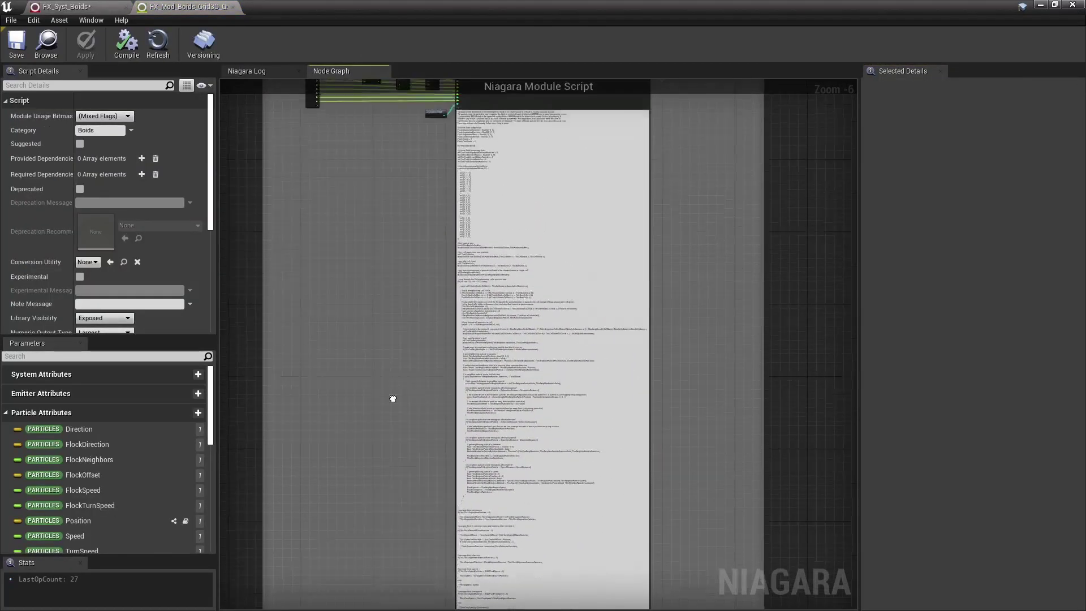
{"action": "scroll", "coordinate": [393, 393], "scroll_direction": "up", "scroll_amount": 5}
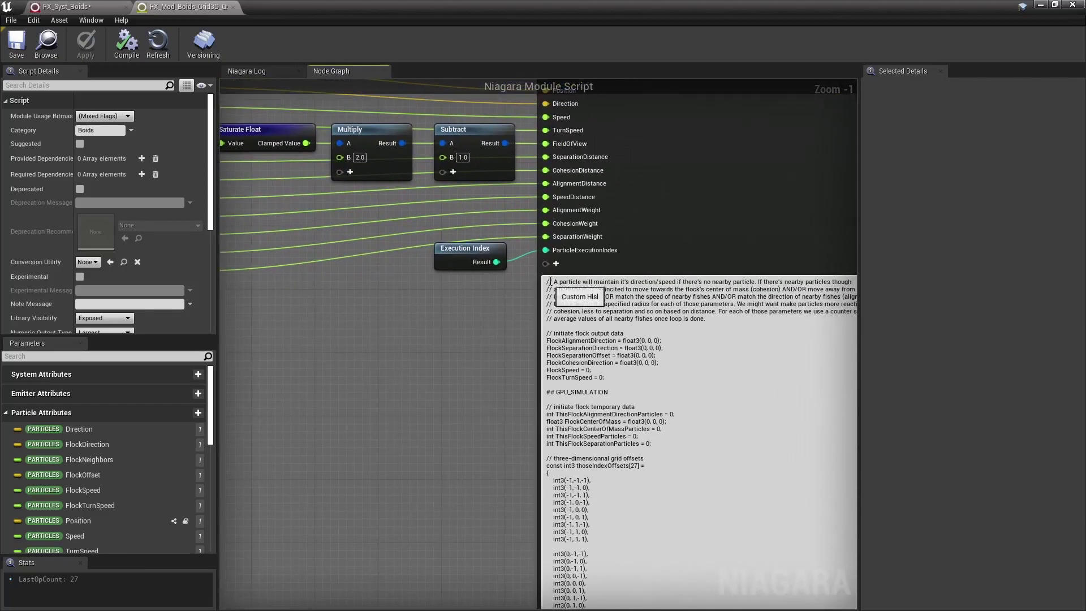
{"action": "right_click_drag", "start_coordinate": [497, 327], "coordinate": [606, 408]}
{"action": "scroll", "coordinate": [606, 408], "scroll_direction": "down", "scroll_amount": 2}
{"action": "right_click_drag", "start_coordinate": [505, 381], "coordinate": [467, 303]}
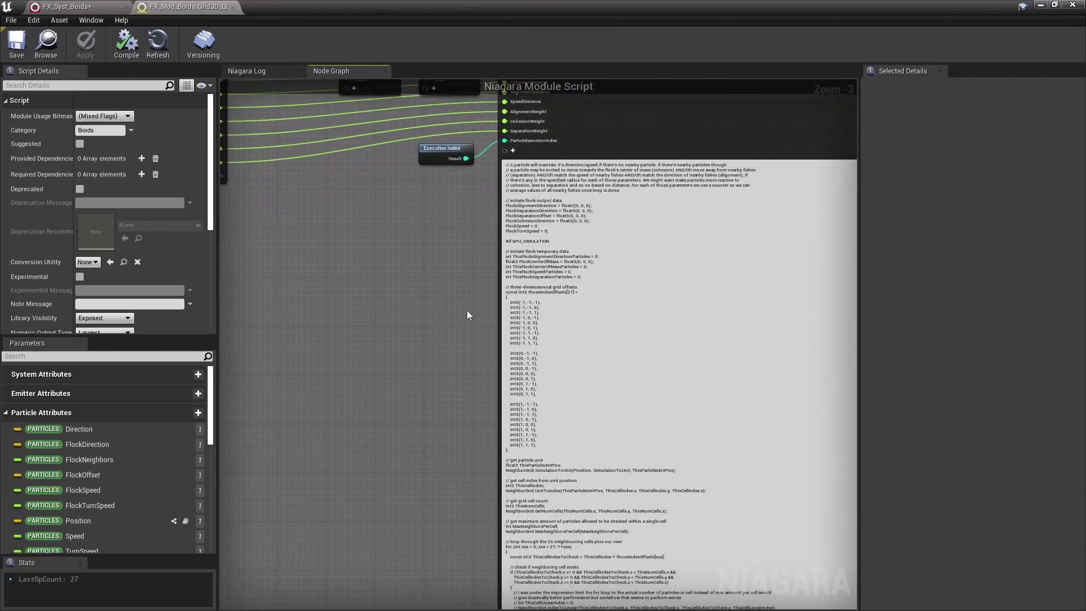
{"action": "scroll", "coordinate": [430, 343], "scroll_direction": "up", "scroll_amount": 2}
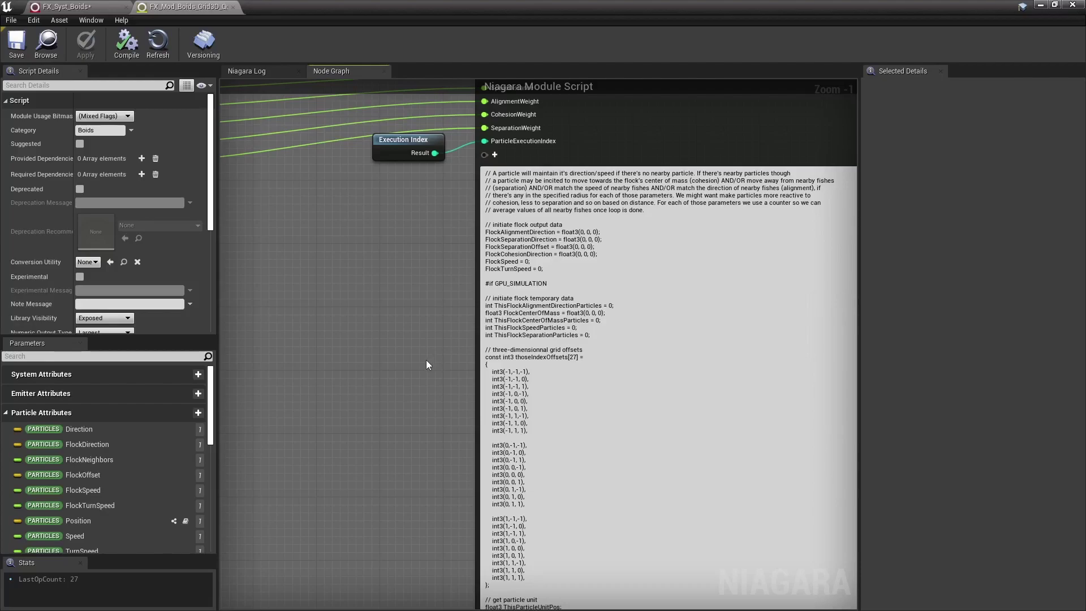
{"action": "right_click_drag", "start_coordinate": [440, 334], "coordinate": [406, 314]}
{"action": "left_click_drag", "start_coordinate": [458, 205], "coordinate": [524, 236]}
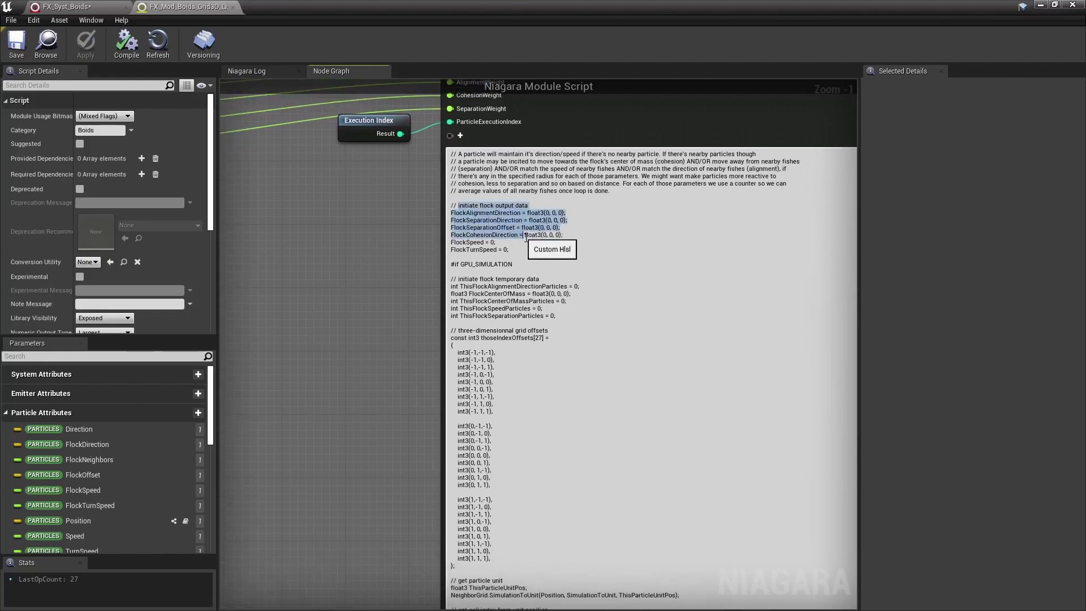
Examine the thoseIndexOffsets array of three-dimensional grid offsets in the query module's HLSL code
{"action": "right_click_drag", "start_coordinate": [524, 237], "coordinate": [779, 105]}
{"action": "right_click_drag", "start_coordinate": [754, 174], "coordinate": [352, 274]}
{"action": "left_click_drag", "start_coordinate": [375, 277], "coordinate": [431, 462]}
{"action": "left_click", "coordinate": [301, 406]}
{"action": "right_click_drag", "start_coordinate": [301, 406], "coordinate": [365, 230]}
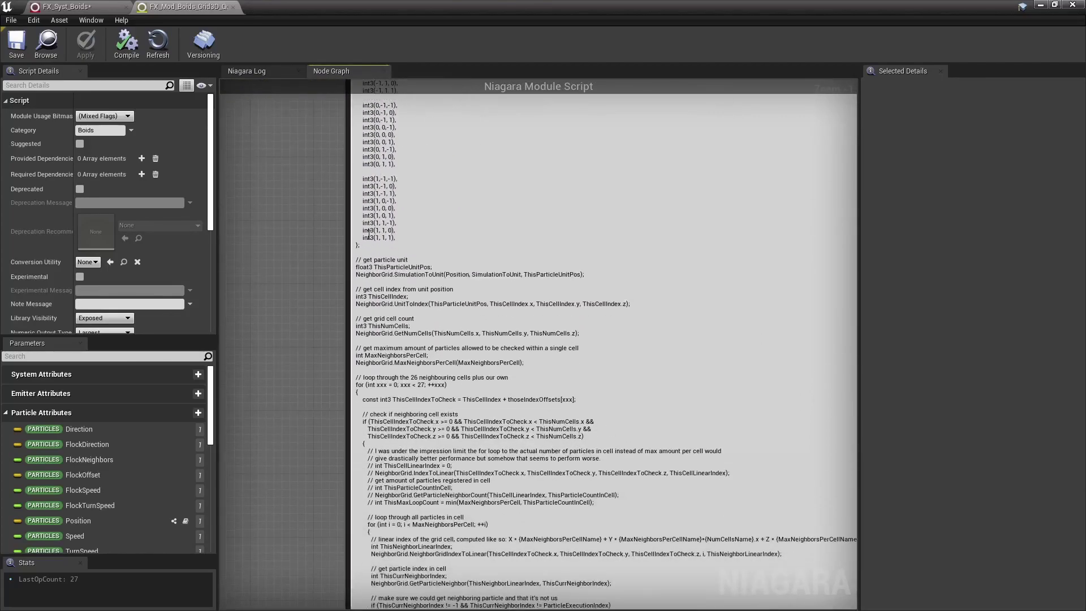
Examine the query code for the particle unit position, cell index, grid cell count, maximum neighbours per cell and neighbouring-cell loop
{"action": "left_click_drag", "start_coordinate": [372, 260], "coordinate": [447, 386]}
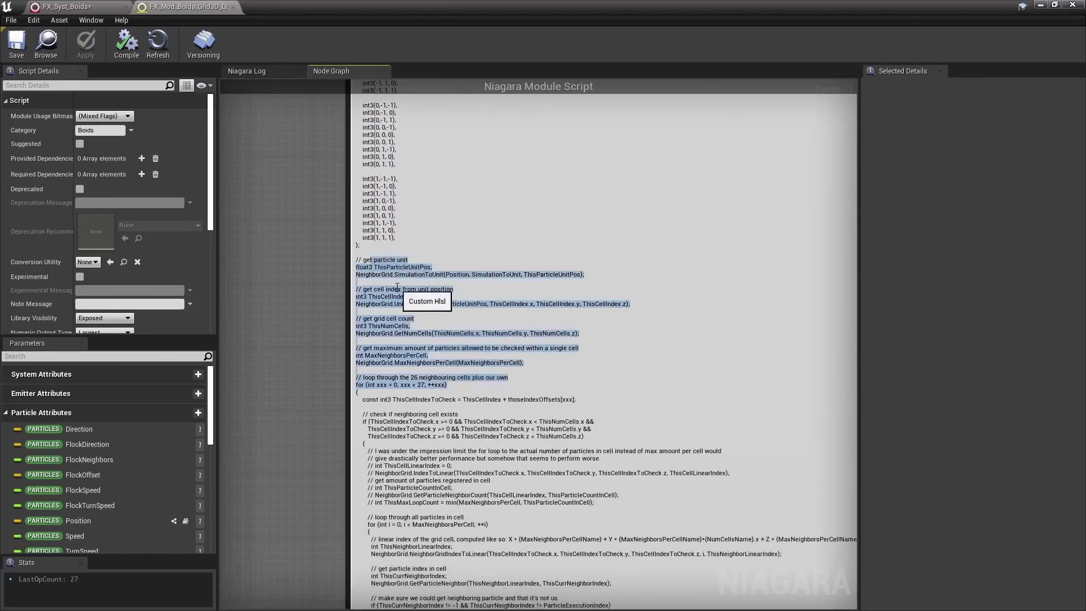
{"action": "left_click", "coordinate": [397, 286]}
{"action": "left_click_drag", "start_coordinate": [370, 267], "coordinate": [457, 268]}
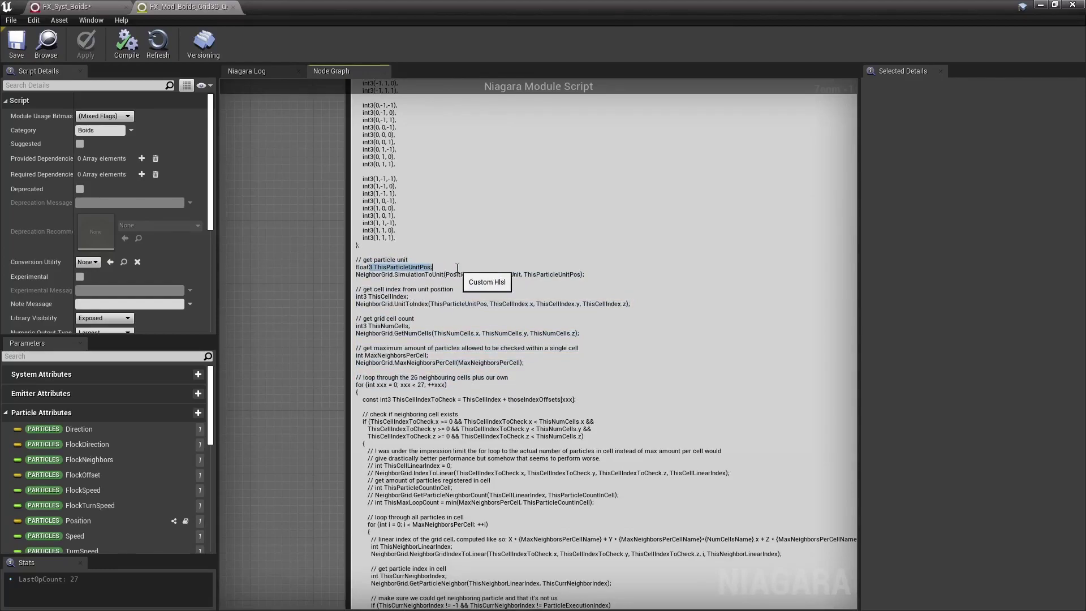
{"action": "left_click_drag", "start_coordinate": [381, 275], "coordinate": [535, 275]}
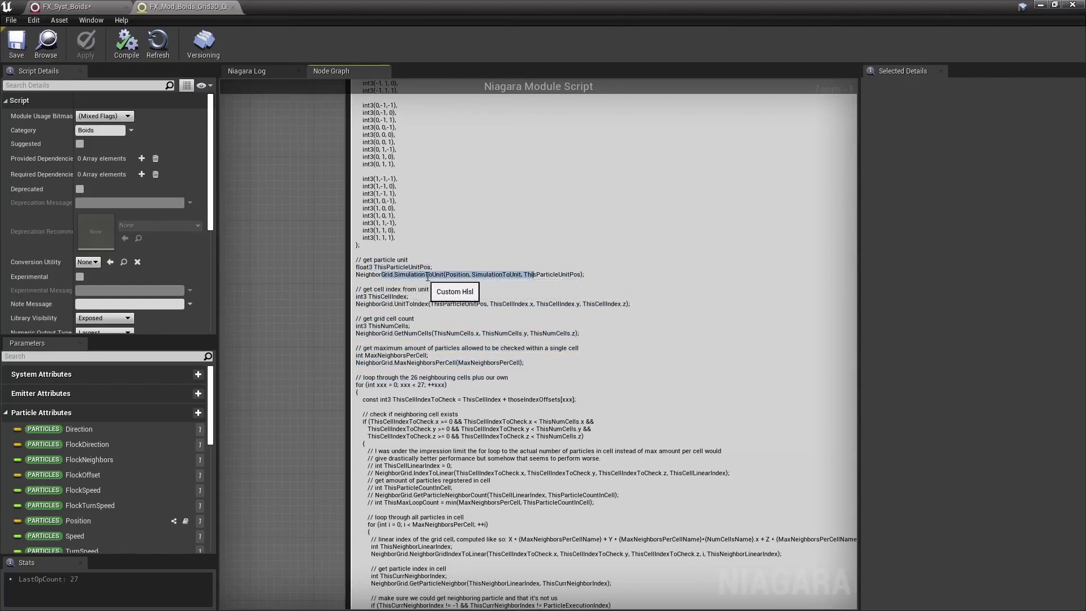
{"action": "left_click_drag", "start_coordinate": [376, 304], "coordinate": [607, 305]}
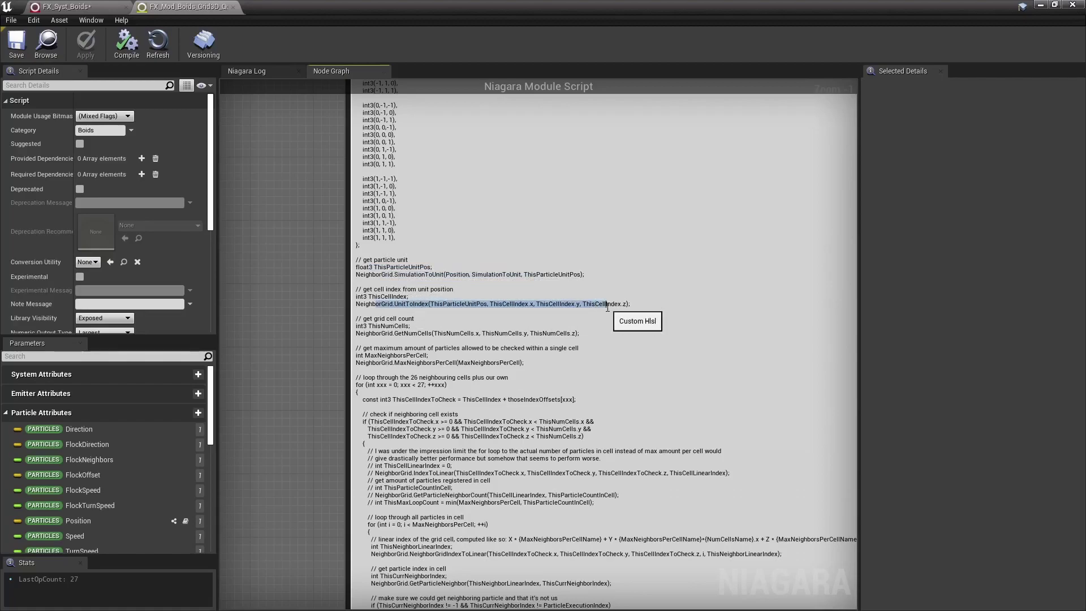
{"action": "left_click_drag", "start_coordinate": [369, 327], "coordinate": [588, 338]}
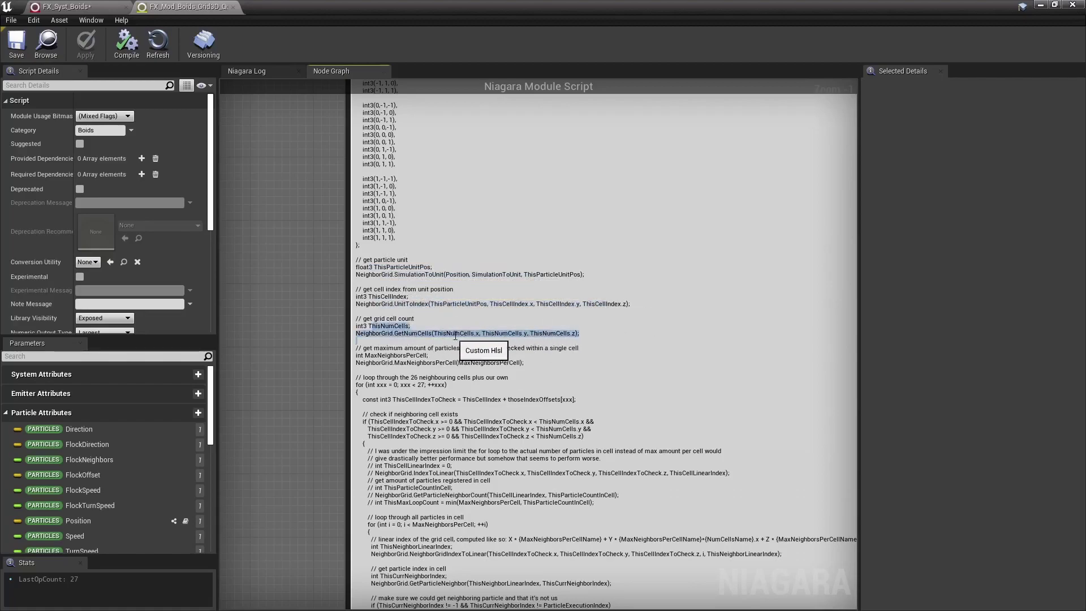
{"action": "left_click_drag", "start_coordinate": [386, 355], "coordinate": [485, 363]}
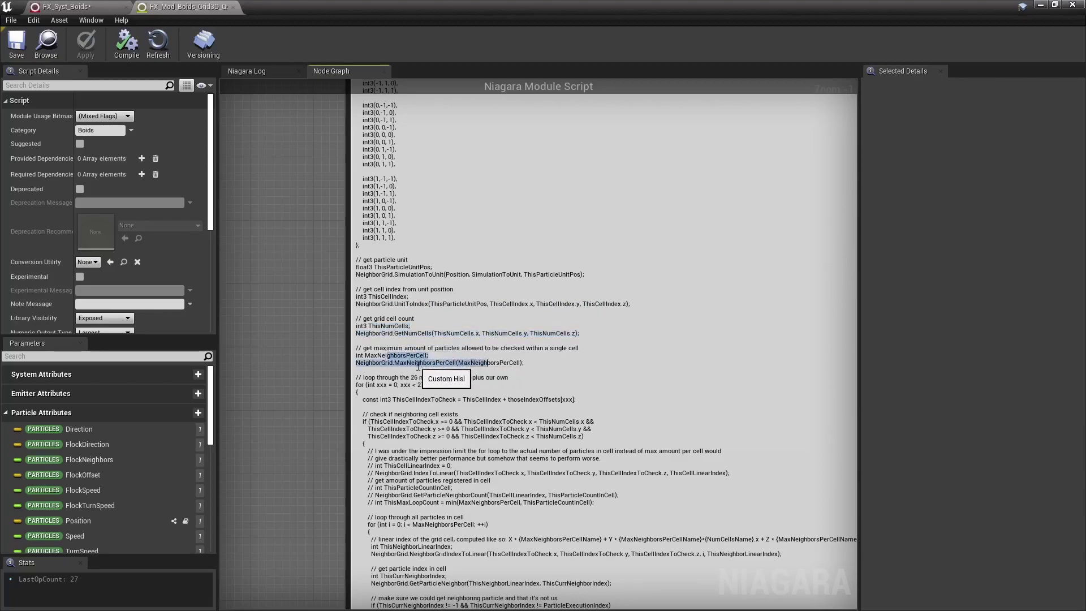
{"action": "left_click_drag", "start_coordinate": [365, 385], "coordinate": [473, 385]}
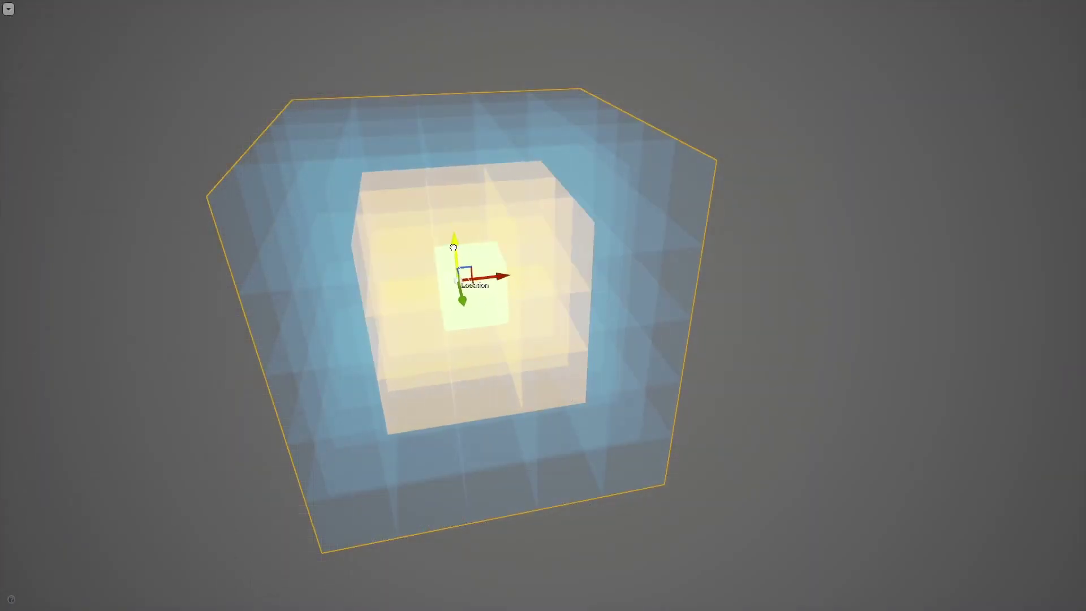
Move the Location point vertically inside the neighbour grid preview and examine how the code computes ThisCellIndexToCheck from the offsets
{"action": "left_click_drag", "start_coordinate": [453, 247], "coordinate": [458, 218]}
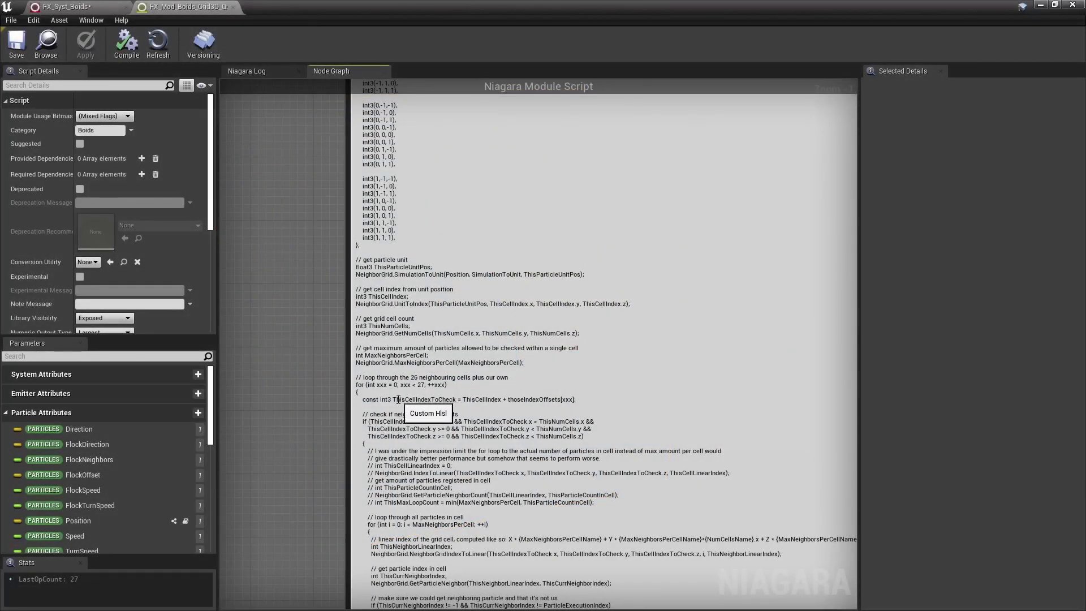
{"action": "left_click_drag", "start_coordinate": [398, 399], "coordinate": [566, 400]}
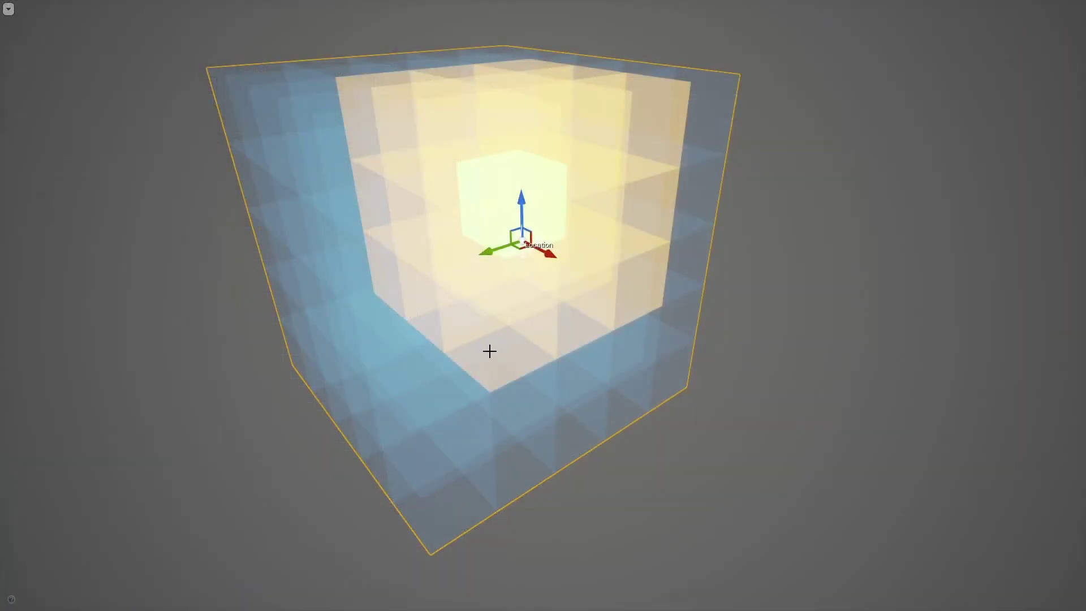
{"action": "left_click_drag", "start_coordinate": [489, 351], "coordinate": [778, 143]}
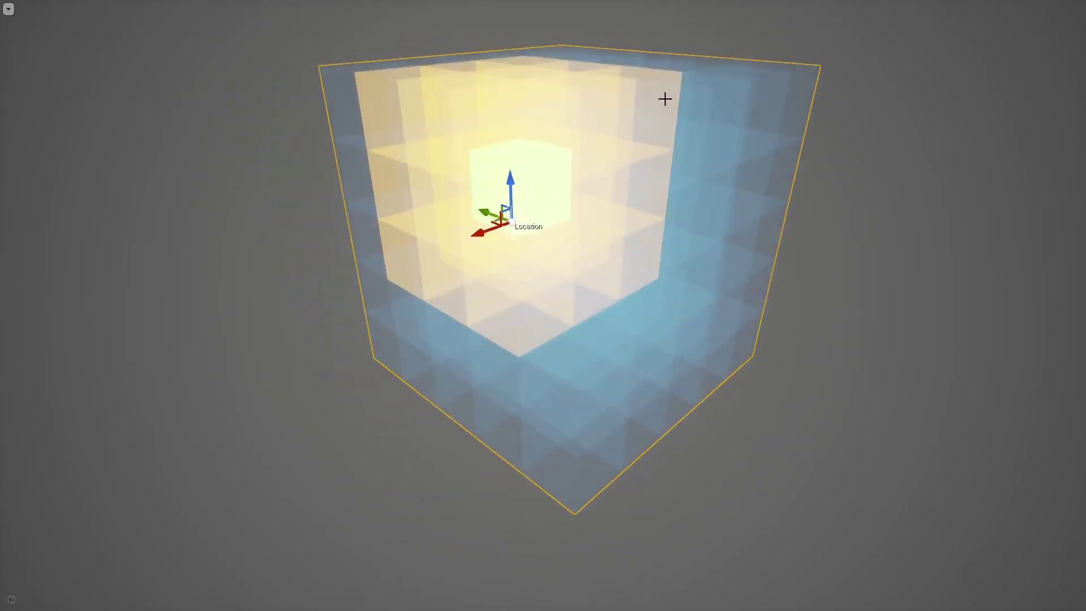
{"action": "left_click_drag", "start_coordinate": [658, 99], "coordinate": [726, 165]}
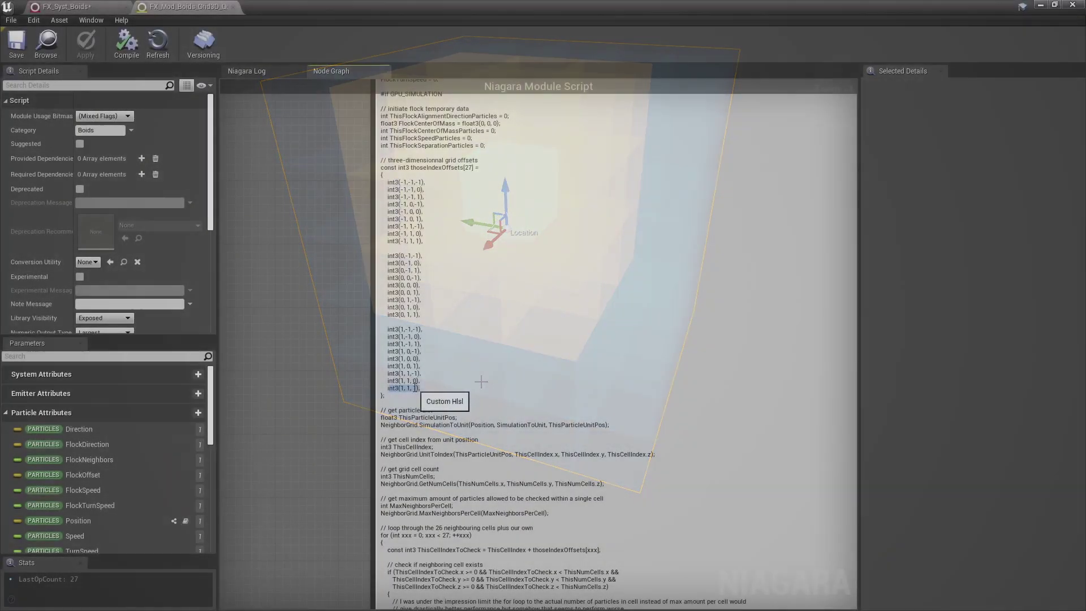
Examine the code's neighbouring-cell existence check and move the Location point along the X axis past the grid's edge
{"action": "scroll", "coordinate": [322, 380], "scroll_direction": "down", "scroll_amount": 10}
{"action": "left_click_drag", "start_coordinate": [359, 286], "coordinate": [591, 298]}
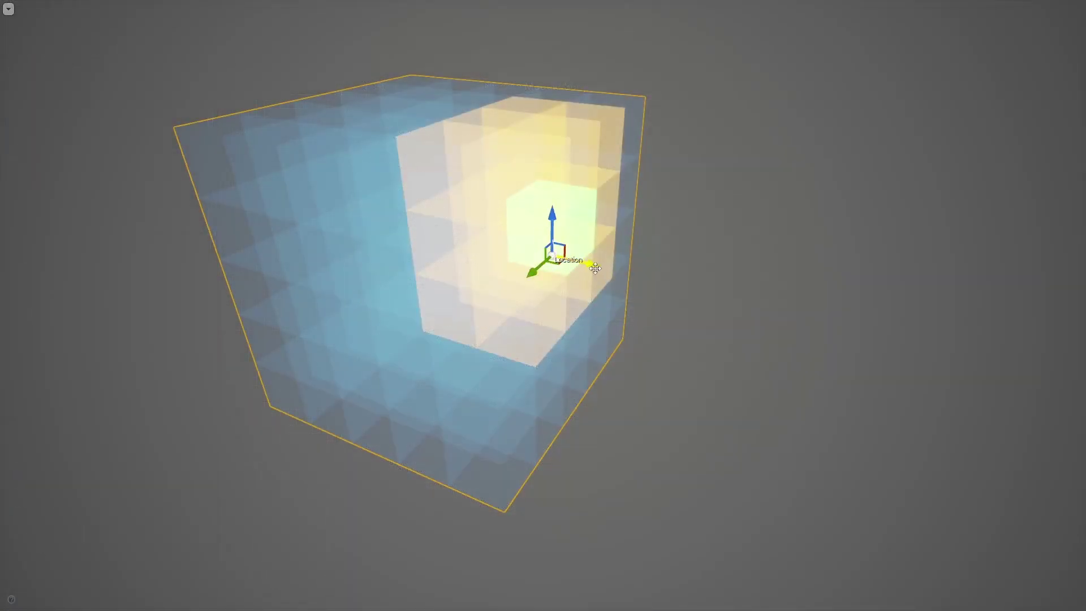
{"action": "left_click_drag", "start_coordinate": [595, 269], "coordinate": [656, 286]}
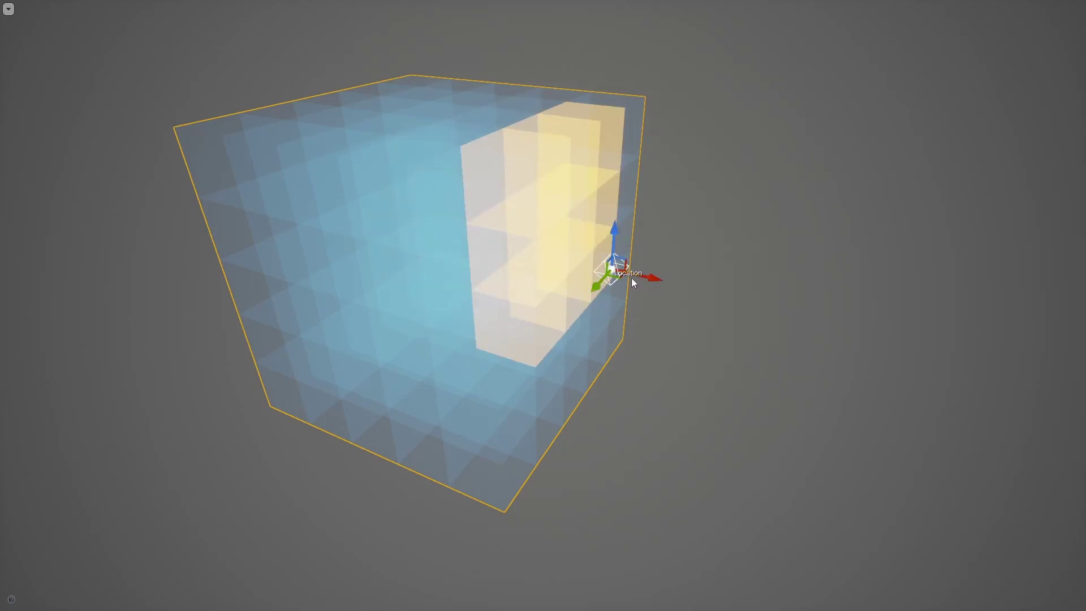
{"action": "left_click_drag", "start_coordinate": [643, 276], "coordinate": [702, 290]}
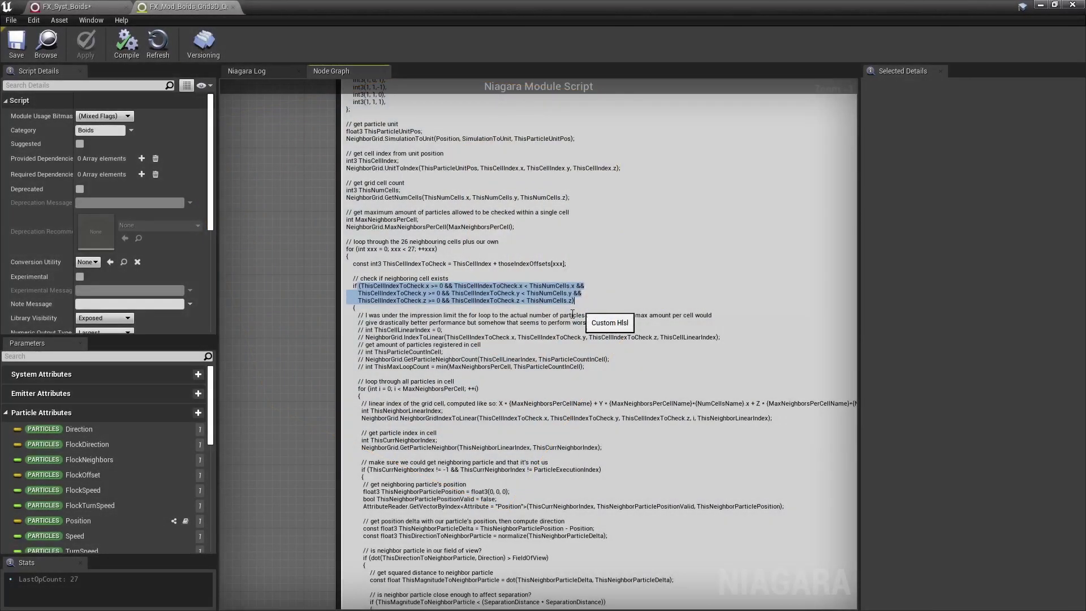
Examine the loop through all particles in a cell and the MaxNeighborsPerCell value that limits it
{"action": "left_click_drag", "start_coordinate": [358, 380], "coordinate": [476, 389]}
{"action": "left_click", "coordinate": [436, 389]}
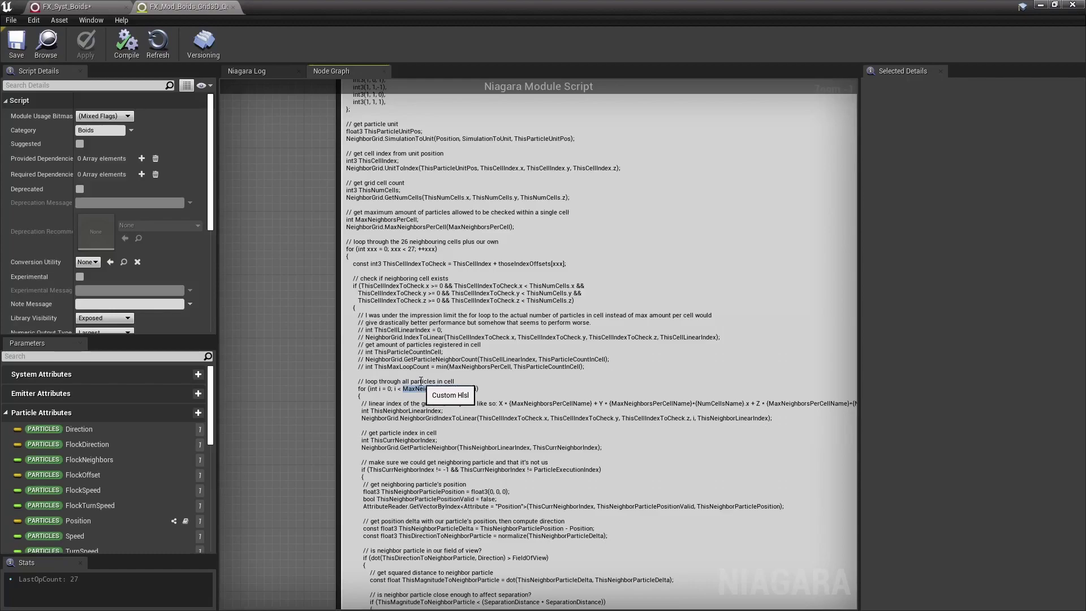
{"action": "left_click", "coordinate": [398, 388], "text": "shift"}
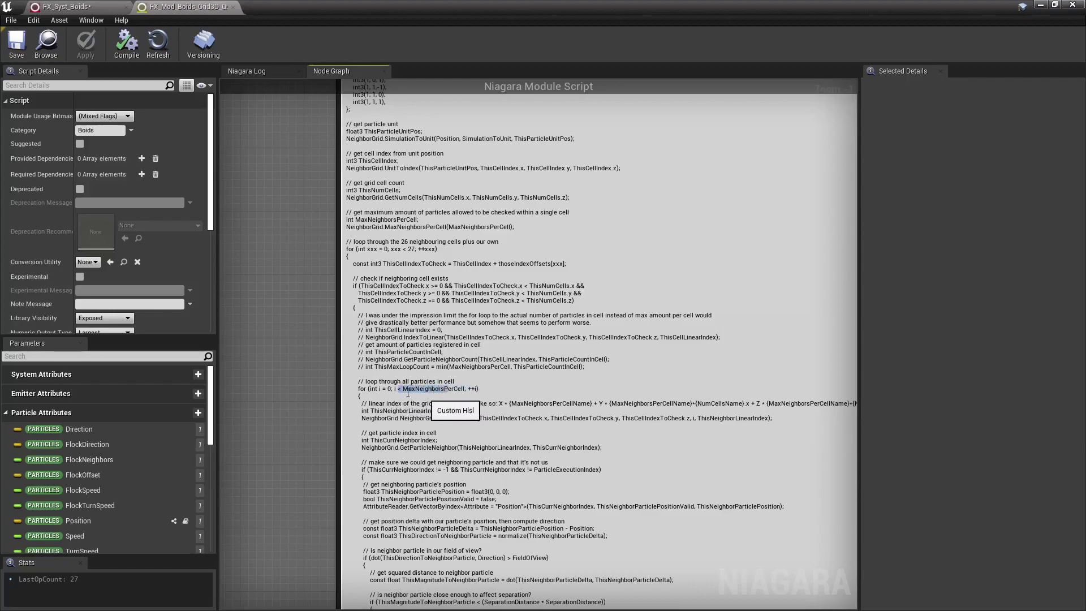
{"action": "mouse_move", "coordinate": [372, 227]}
{"action": "left_mouse_down"}
{"action": "mouse_move", "coordinate": [485, 231]}
{"action": "mouse_move", "coordinate": [387, 232]}
{"action": "left_mouse_up"}
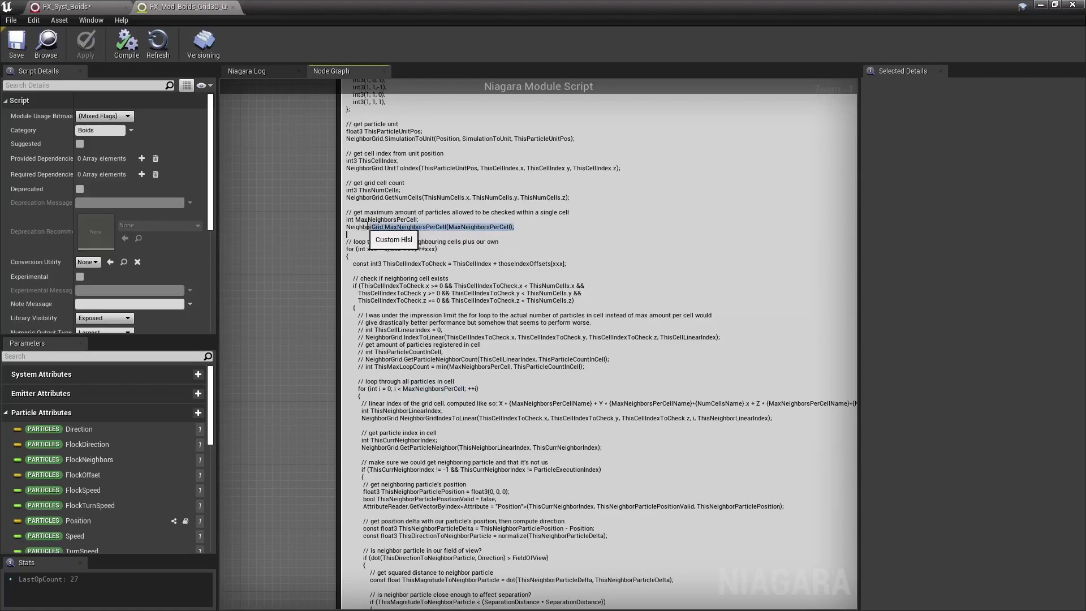
{"action": "left_click", "coordinate": [386, 227]}
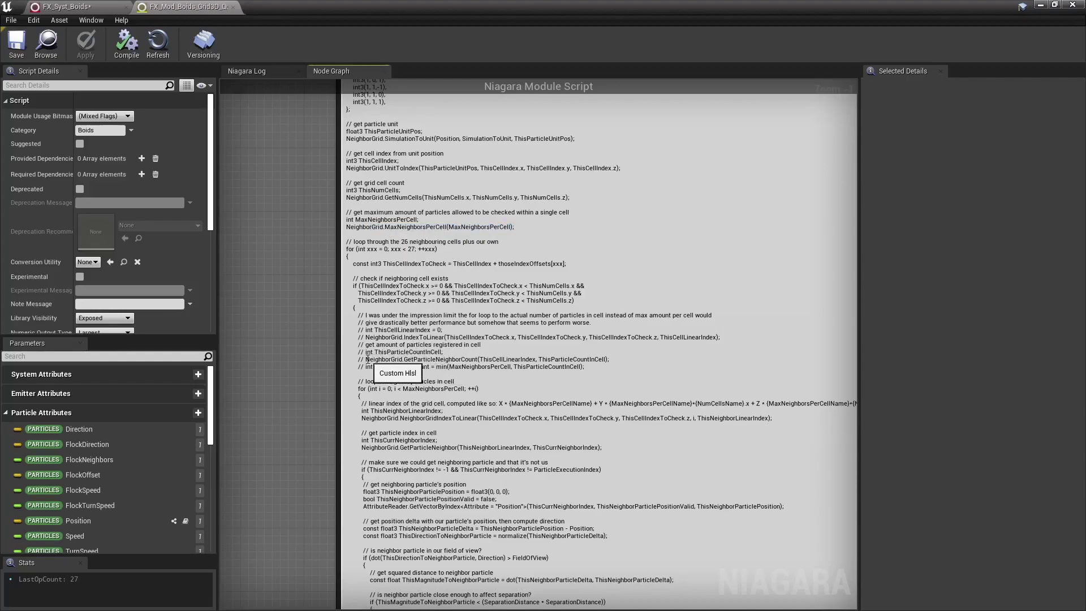
Examine the commented-out code that limits the loop with GetParticleNeighborCount, ThisMaxLoopCount and ThisParticleCountInCell
{"action": "left_click_drag", "start_coordinate": [366, 360], "coordinate": [654, 361]}
{"action": "left_click", "coordinate": [656, 360]}
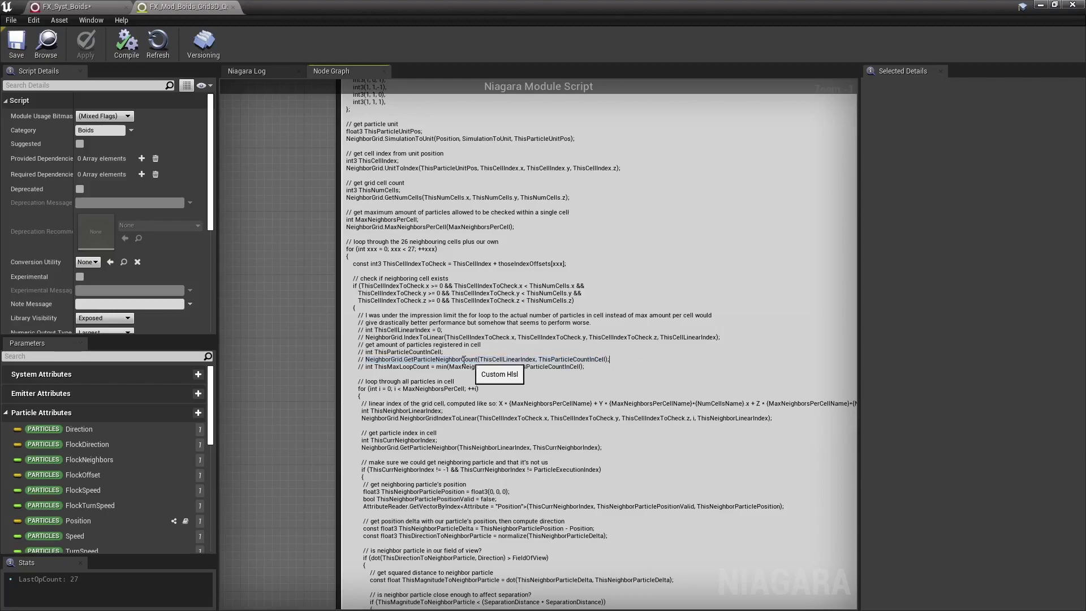
{"action": "double_click", "coordinate": [402, 367]}
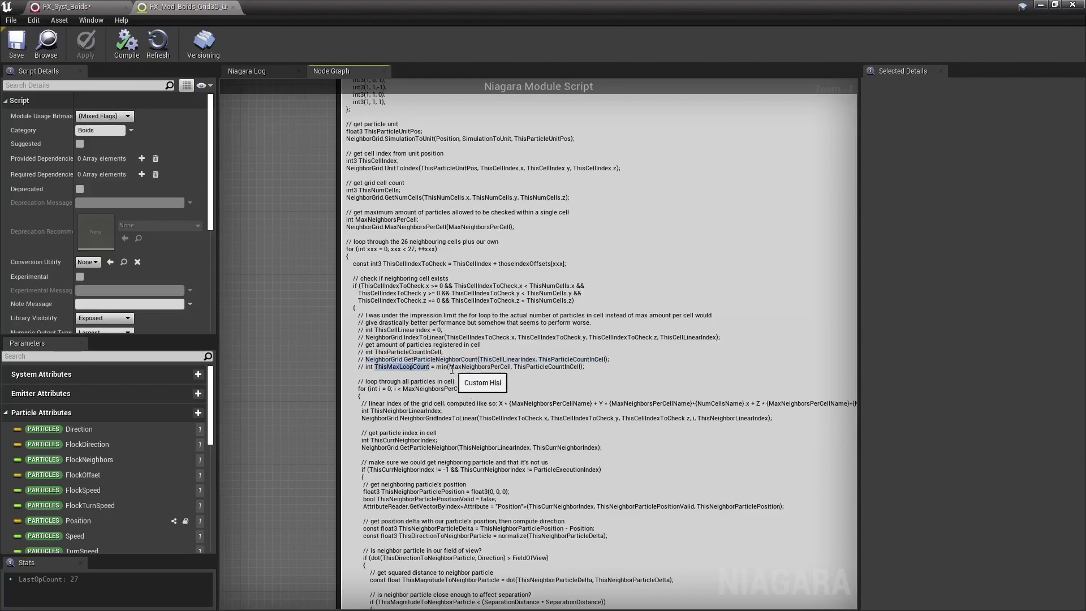
{"action": "double_click", "coordinate": [548, 367]}
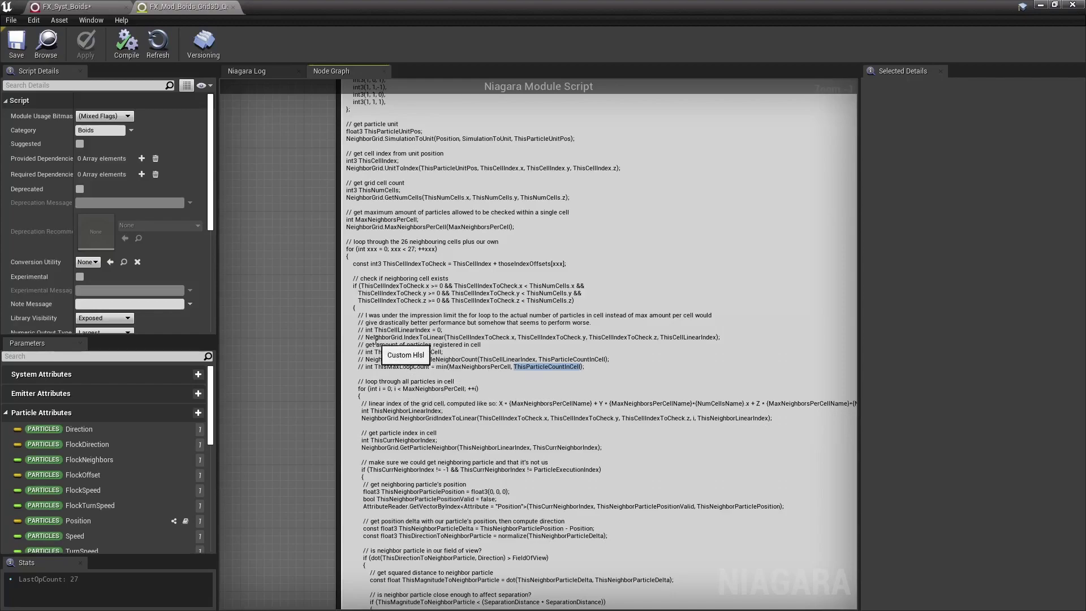
{"action": "left_click_drag", "start_coordinate": [365, 315], "coordinate": [584, 367]}
{"action": "left_click", "coordinate": [497, 373]}
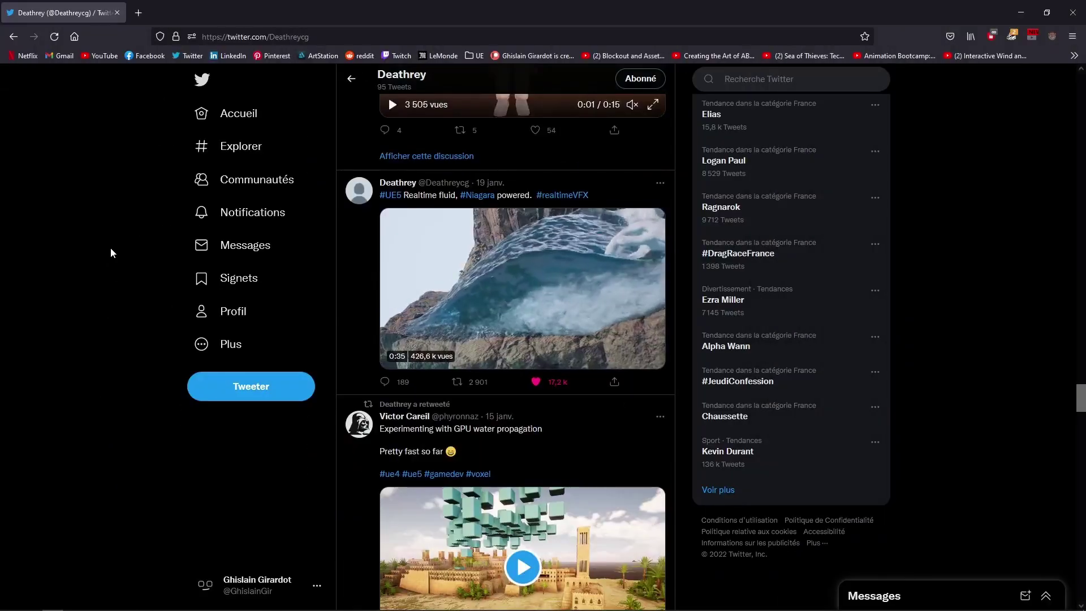
Switch to Twitter in the browser and look through Niagara artists' profiles and their real-time effect posts
{"action": "scroll", "coordinate": [111, 253], "scroll_direction": "up", "scroll_amount": 2}
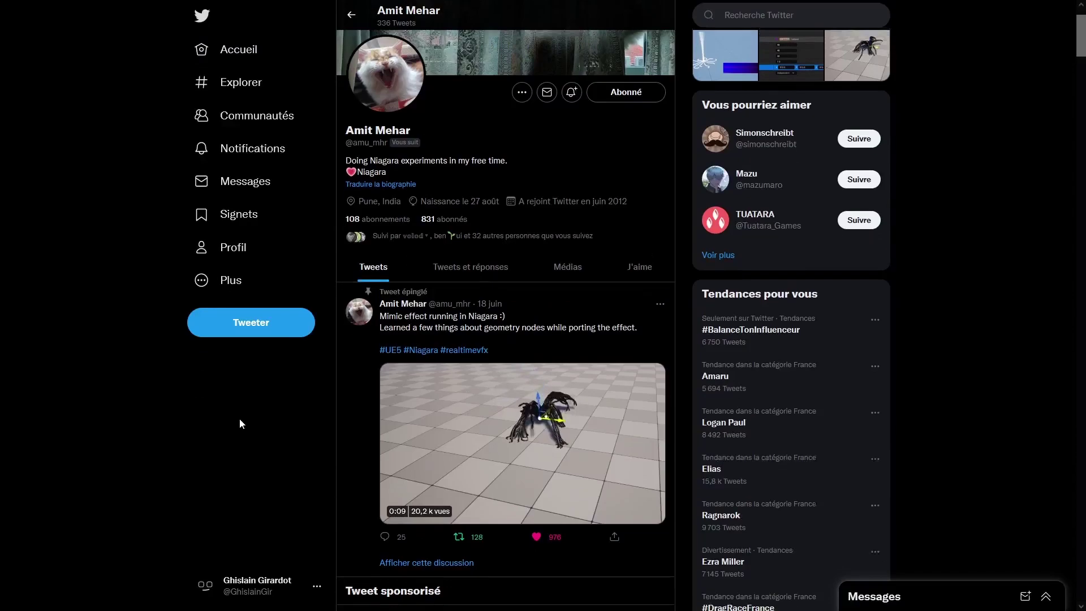
{"action": "scroll", "coordinate": [239, 419], "scroll_direction": "down", "scroll_amount": 2}
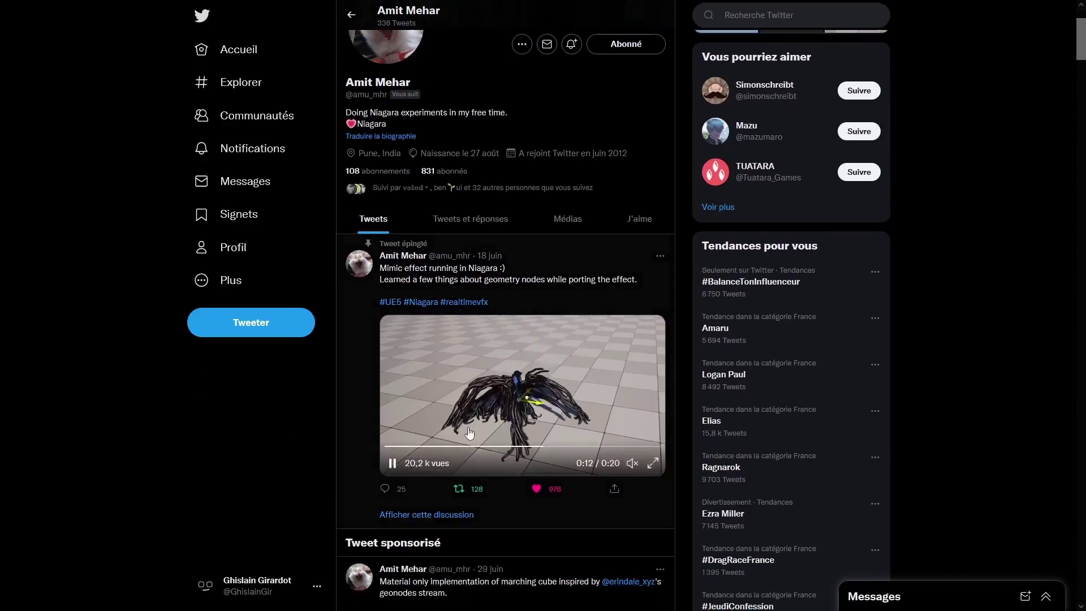
Look through the Niagara artist's pinned and recent effect tweets on the profile page
{"action": "scroll", "coordinate": [520, 453], "scroll_direction": "down", "scroll_amount": 5}
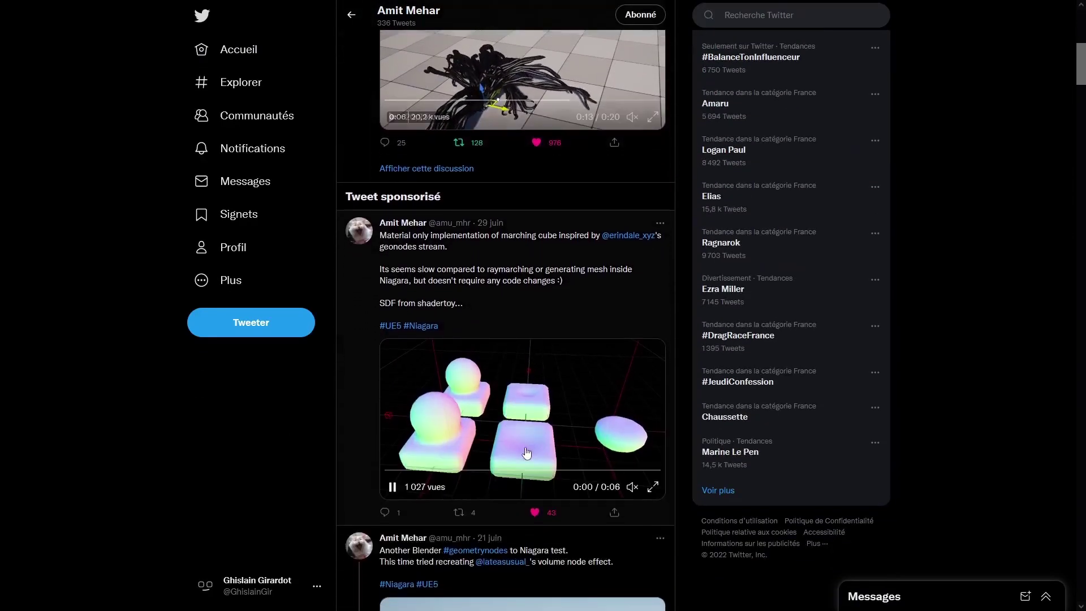
{"action": "scroll", "coordinate": [487, 436], "scroll_direction": "down", "scroll_amount": 1}
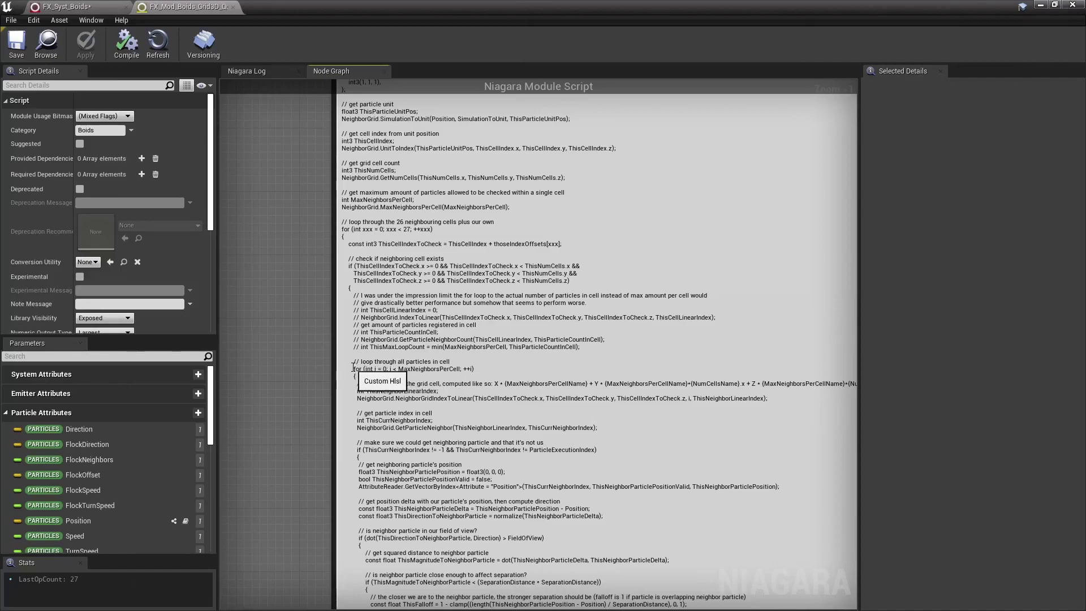
Switch back to the grid query module script in Unreal and examine the particle loop limited by MaxNeighborsPerCell and its enclosing 27-cell loop
{"action": "left_click_drag", "start_coordinate": [353, 368], "coordinate": [480, 369]}
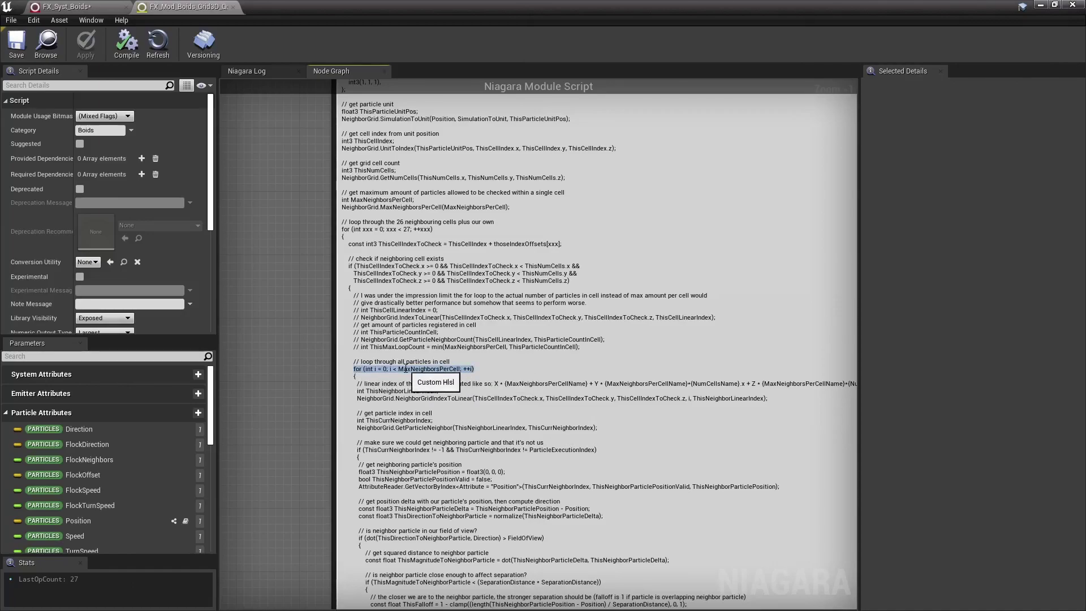
{"action": "right_click_drag", "start_coordinate": [291, 391], "coordinate": [262, 326]}
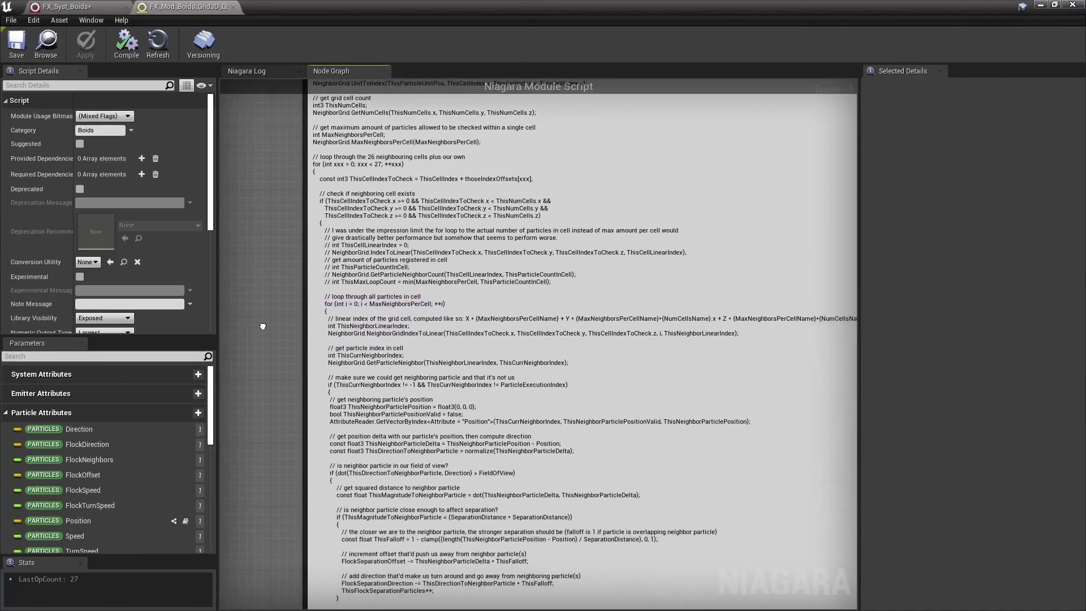
{"action": "left_click_drag", "start_coordinate": [334, 164], "coordinate": [469, 601]}
{"action": "left_click", "coordinate": [371, 310]}
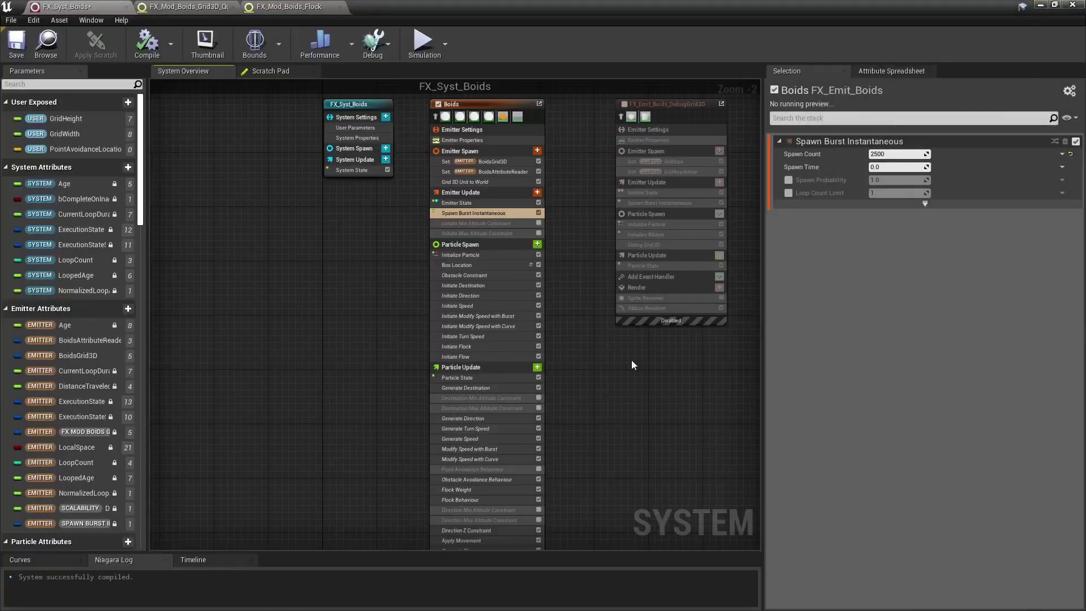
Check the Boids emitter's Spawn Count in Spawn Burst Instantaneous and Max Neighbors Per Cell in the BoidsGrid3D settings
{"action": "right_click_drag", "start_coordinate": [618, 365], "coordinate": [610, 332]}
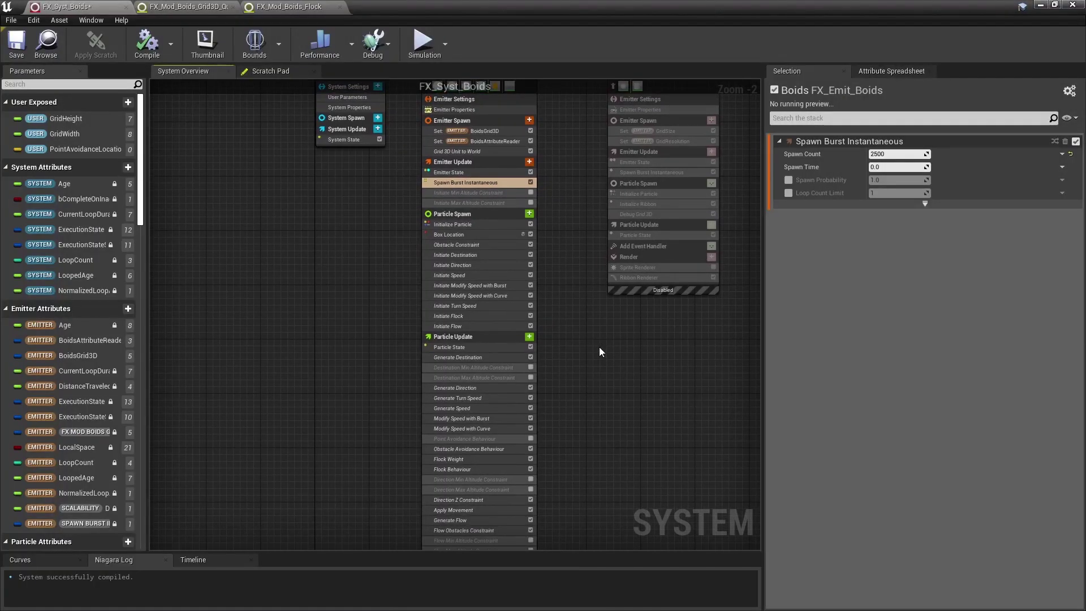
{"action": "left_click", "coordinate": [483, 185]}
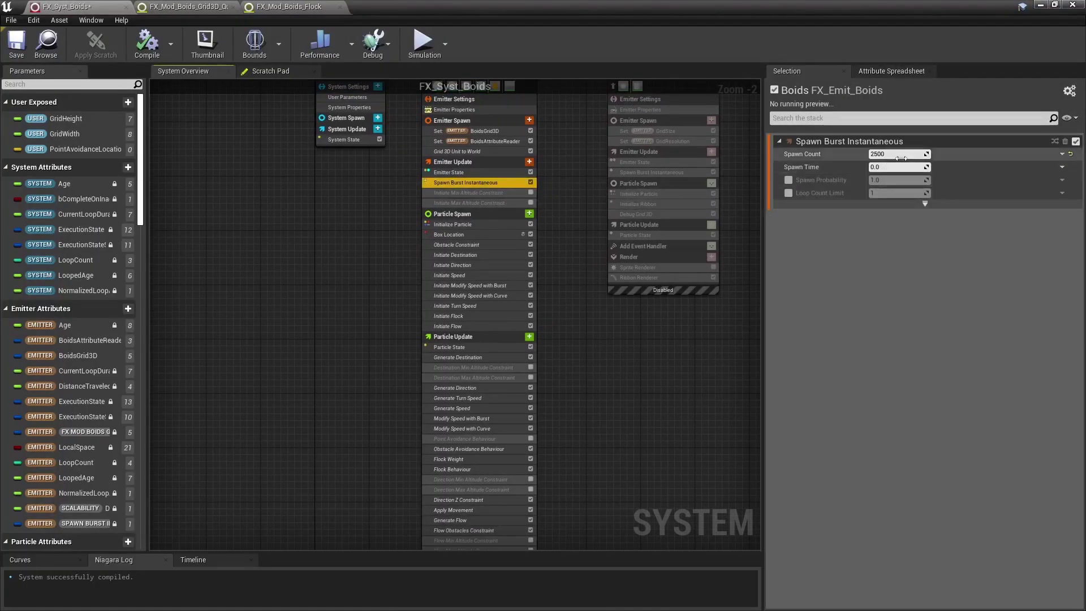
{"action": "left_click", "coordinate": [474, 131]}
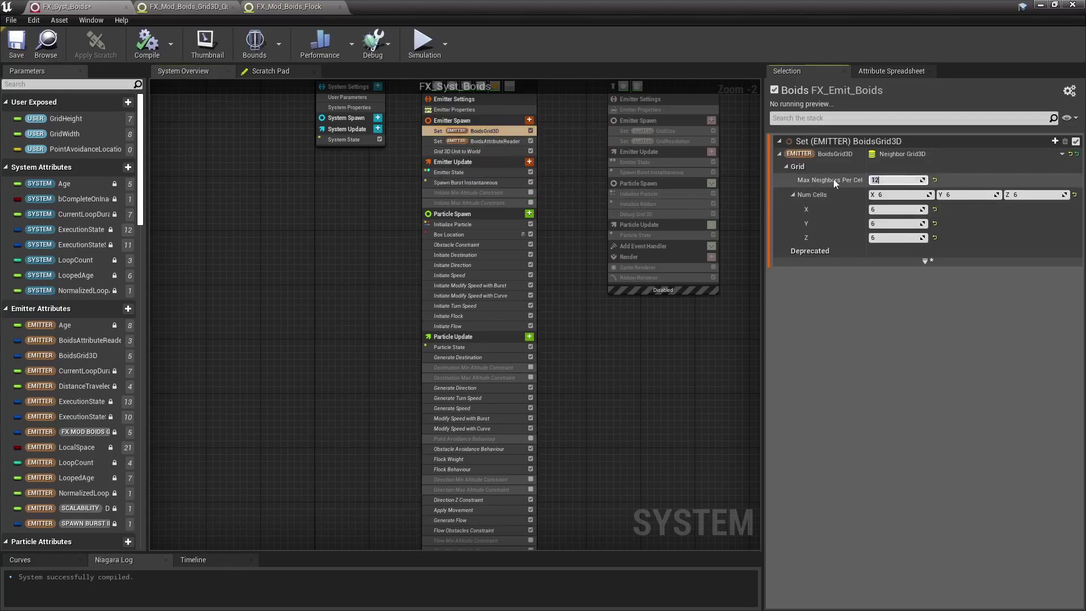
{"action": "double_click", "coordinate": [905, 180]}
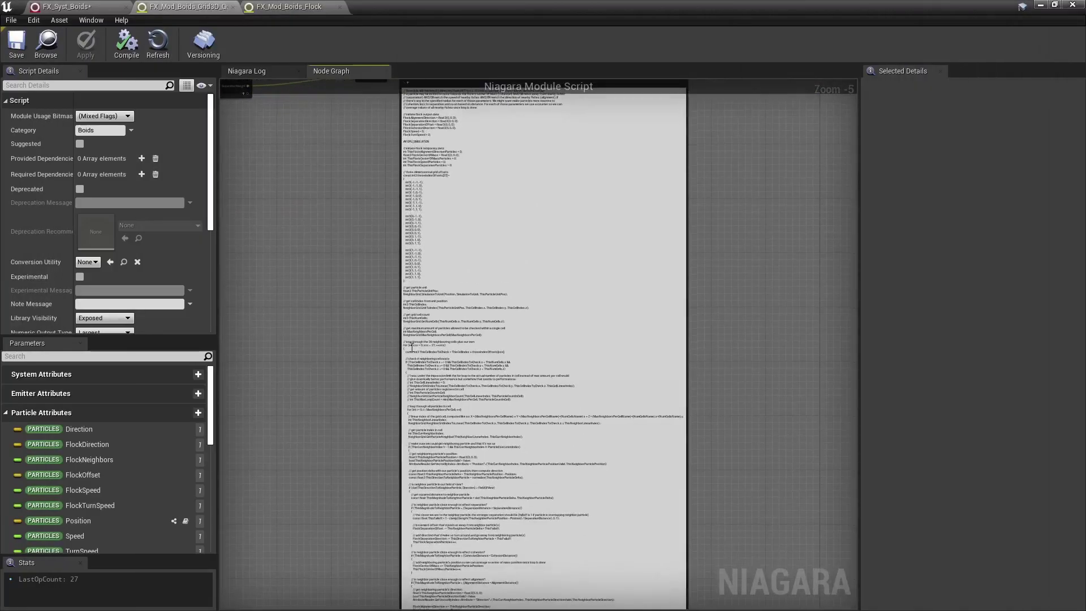
Examine the query script's nested loops over neighbouring cells, and revisit the Spawn Burst Instantaneous settings in FX_Syst_Boids
{"action": "left_click_drag", "start_coordinate": [418, 364], "coordinate": [497, 533]}
{"action": "left_click", "coordinate": [371, 424]}
{"action": "left_click", "coordinate": [85, 5]}
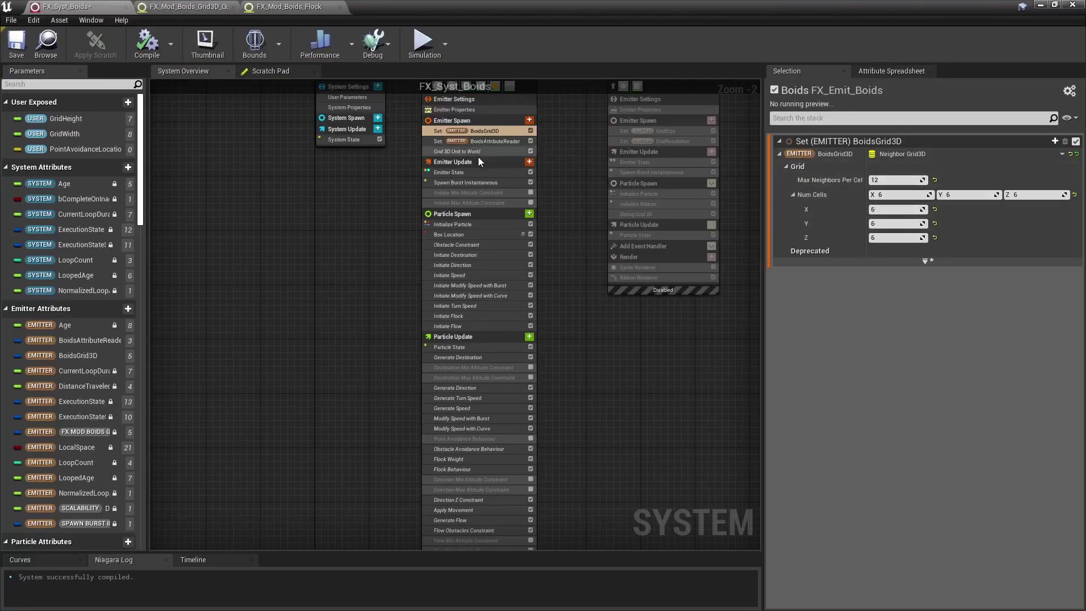
{"action": "left_click", "coordinate": [474, 182]}
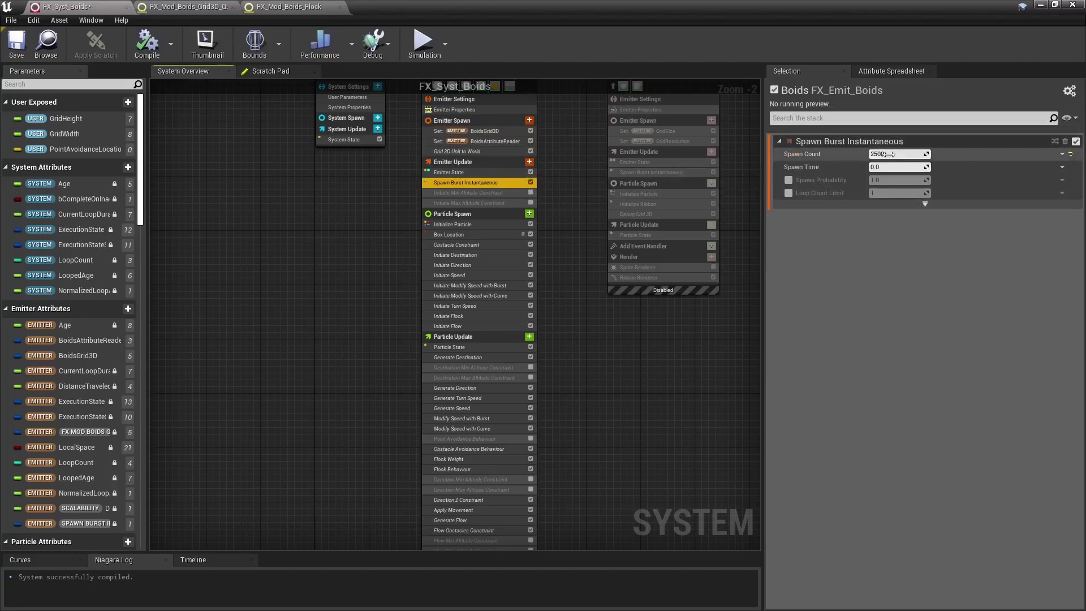
Set Max Neighbors Per Cell in the BoidsGrid3D settings to 30
{"action": "left_click", "coordinate": [485, 131]}
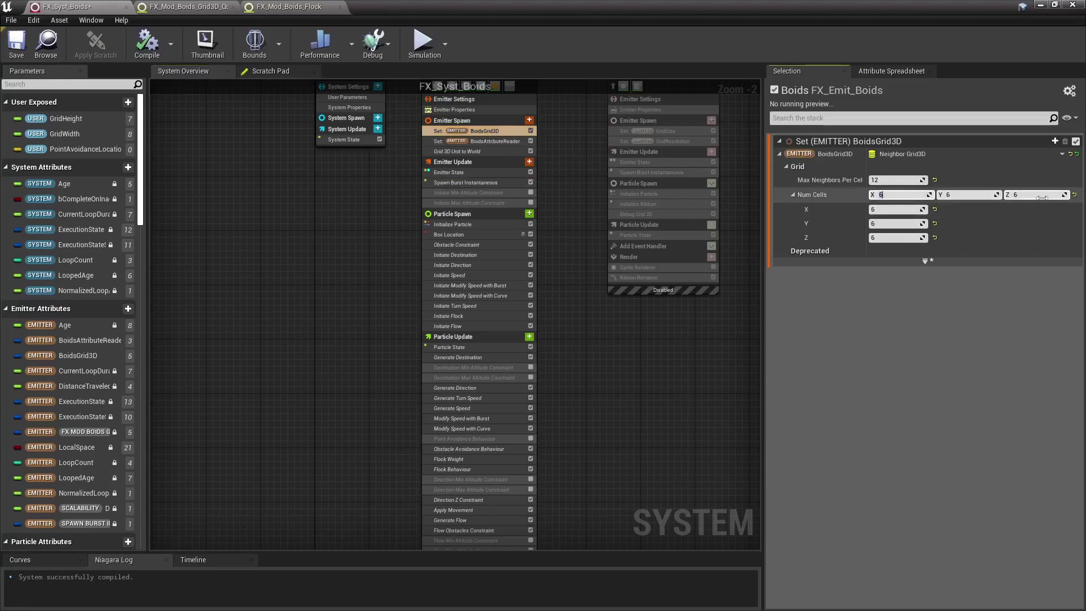
{"action": "key", "text": "shift+Tab"}
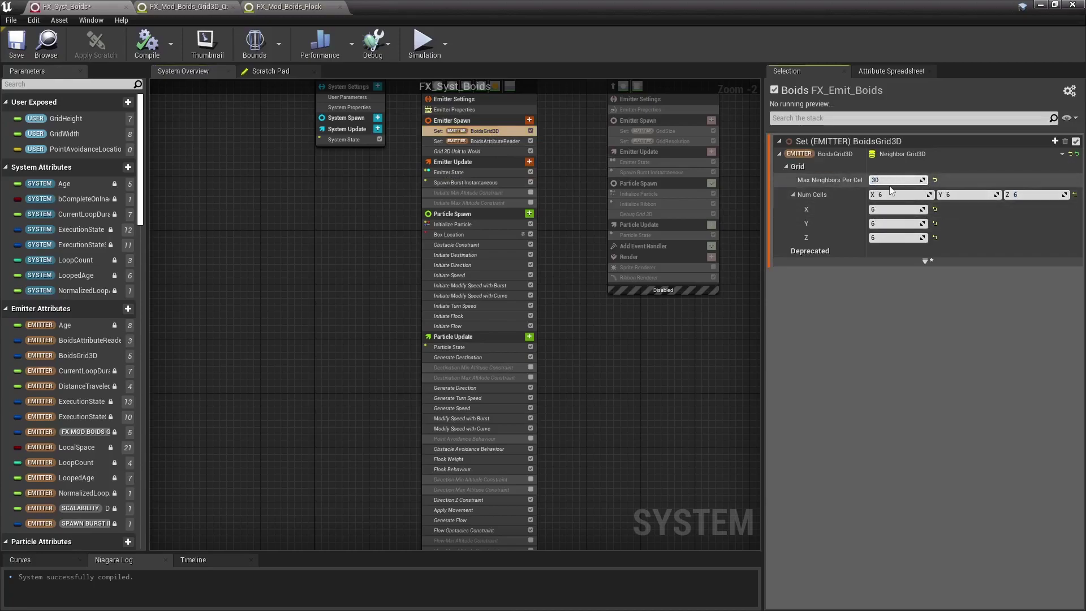
{"action": "type", "text": "30"}
{"action": "key", "text": "Return"}
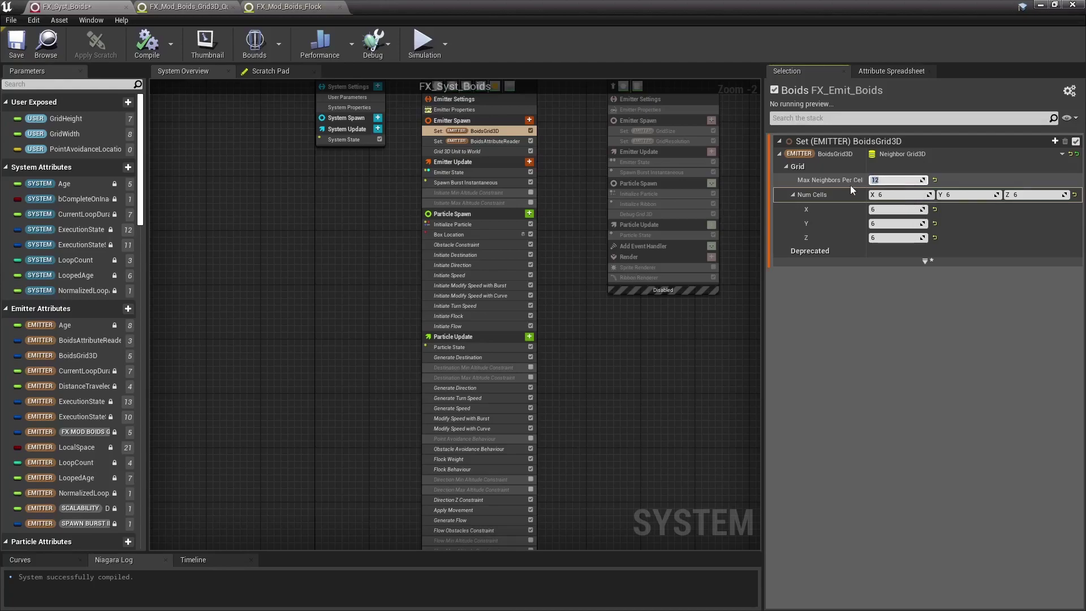
Set Max Neighbors Per Cell of BoidsGrid3D back to 12
{"action": "double_click", "coordinate": [881, 180]}
{"action": "type", "text": "12"}
{"action": "key", "text": "Return"}
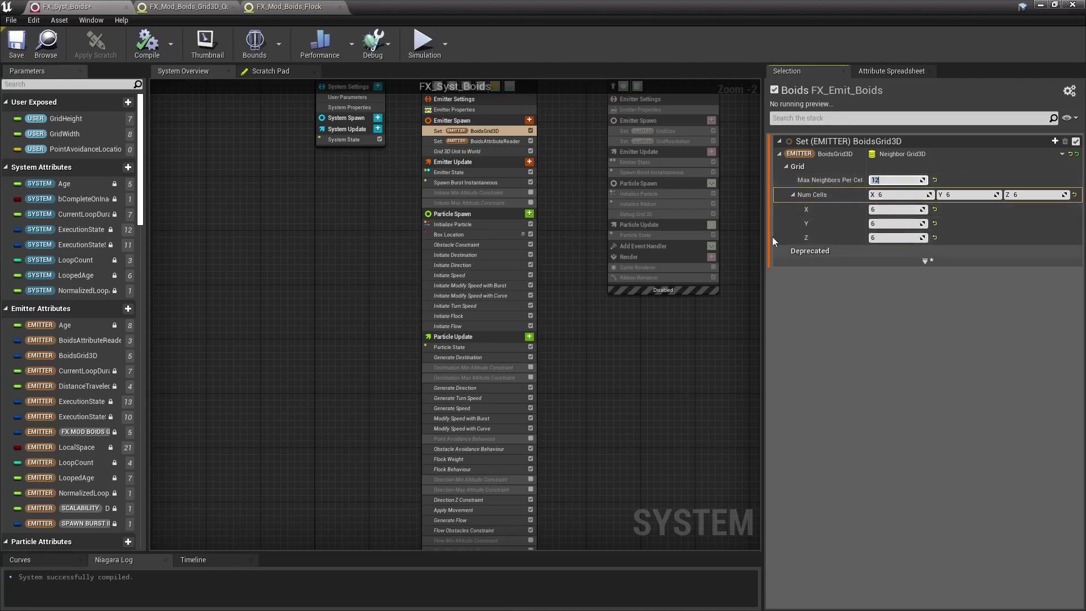
Turn on the system's performance display and inspect the cost of the Flock Fill Grid 3D and Flock Query Grid 3D simulation stages
{"action": "right_click_drag", "start_coordinate": [570, 162], "coordinate": [575, 185]}
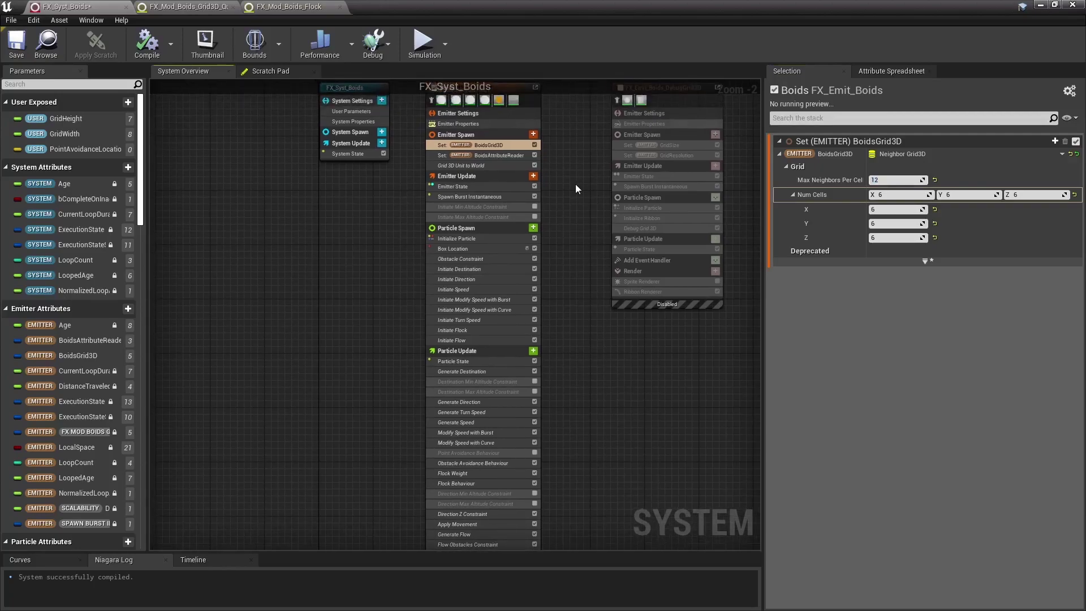
{"action": "right_click_drag", "start_coordinate": [581, 189], "coordinate": [609, 129]}
{"action": "left_click", "coordinate": [316, 51]}
{"action": "right_click_drag", "start_coordinate": [347, 86], "coordinate": [386, 180]}
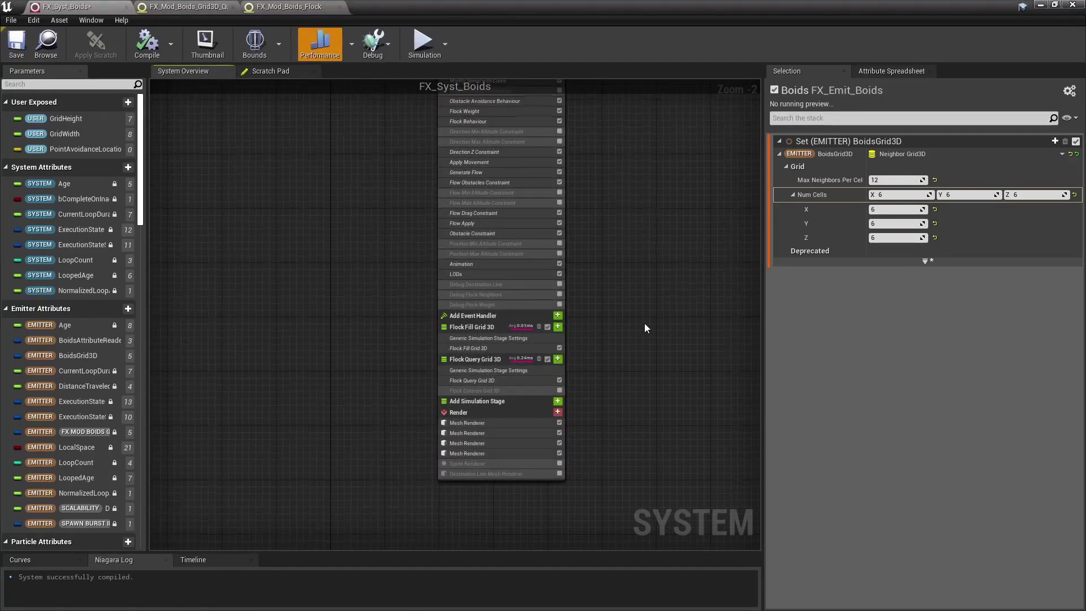
{"action": "right_click_drag", "start_coordinate": [646, 324], "coordinate": [633, 294]}
{"action": "scroll", "coordinate": [634, 299], "scroll_direction": "up", "scroll_amount": 1}
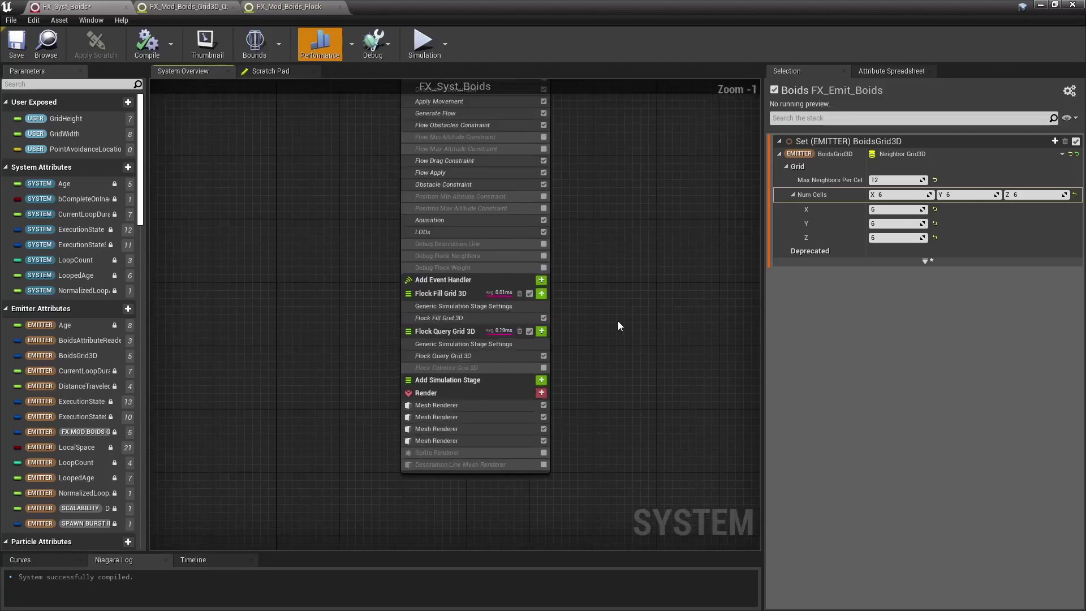
{"action": "left_click", "coordinate": [504, 343]}
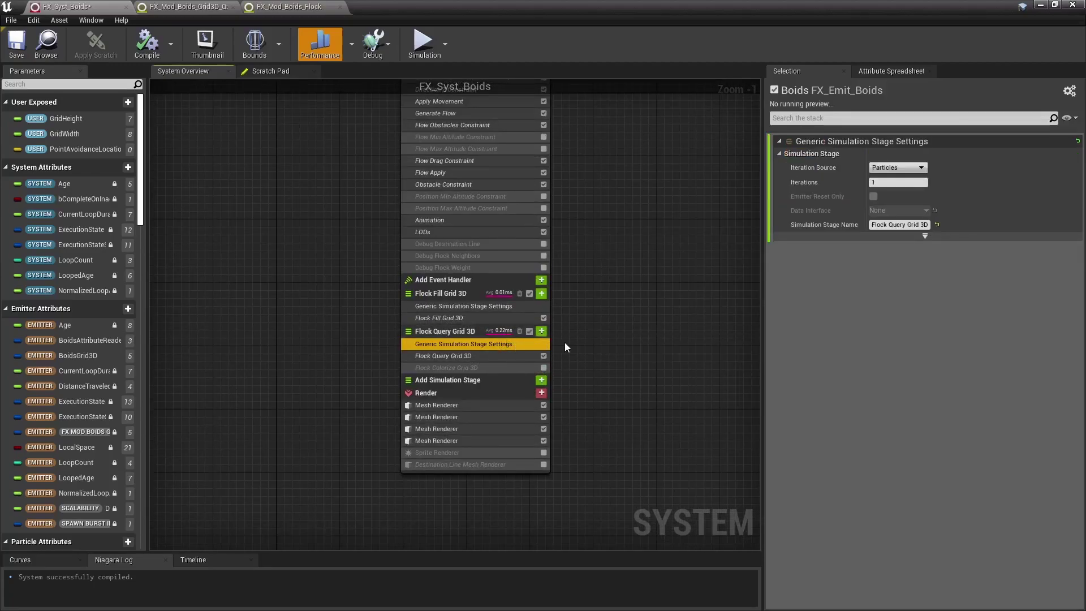
{"action": "right_click_drag", "start_coordinate": [565, 342], "coordinate": [568, 310]}
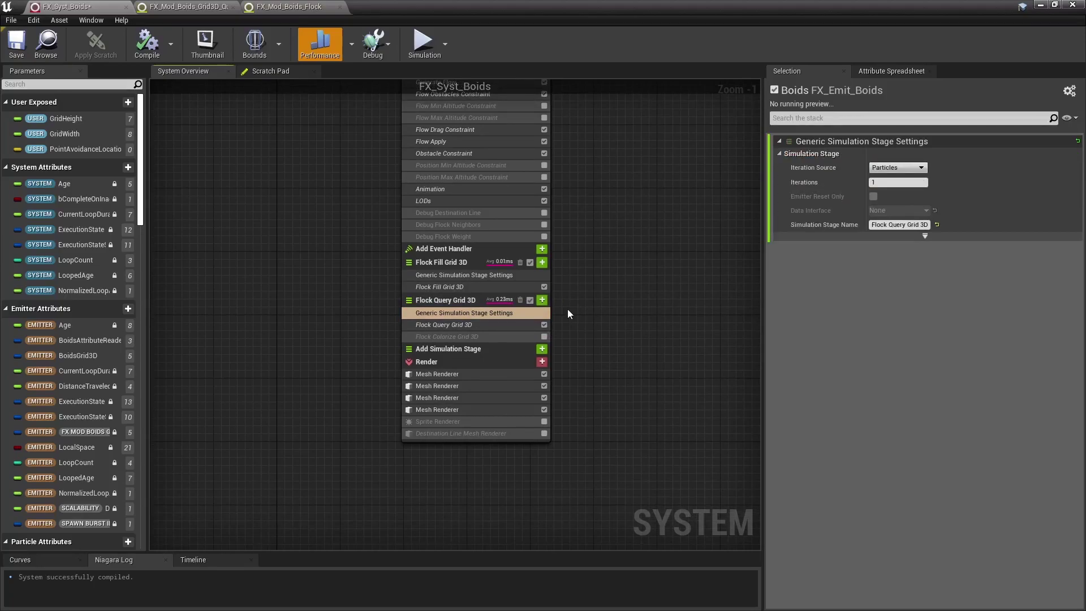
Open the Flock Query Grid 3D module script and examine its valid-neighbour index check and position delta and direction code
{"action": "double_click", "coordinate": [480, 321]}
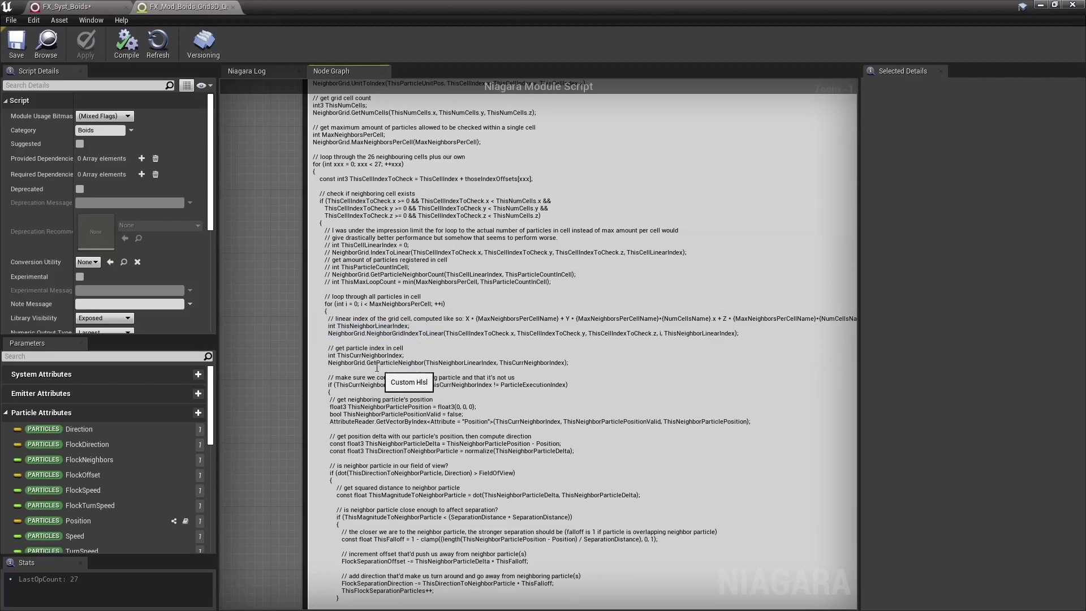
{"action": "left_click_drag", "start_coordinate": [357, 385], "coordinate": [555, 385]}
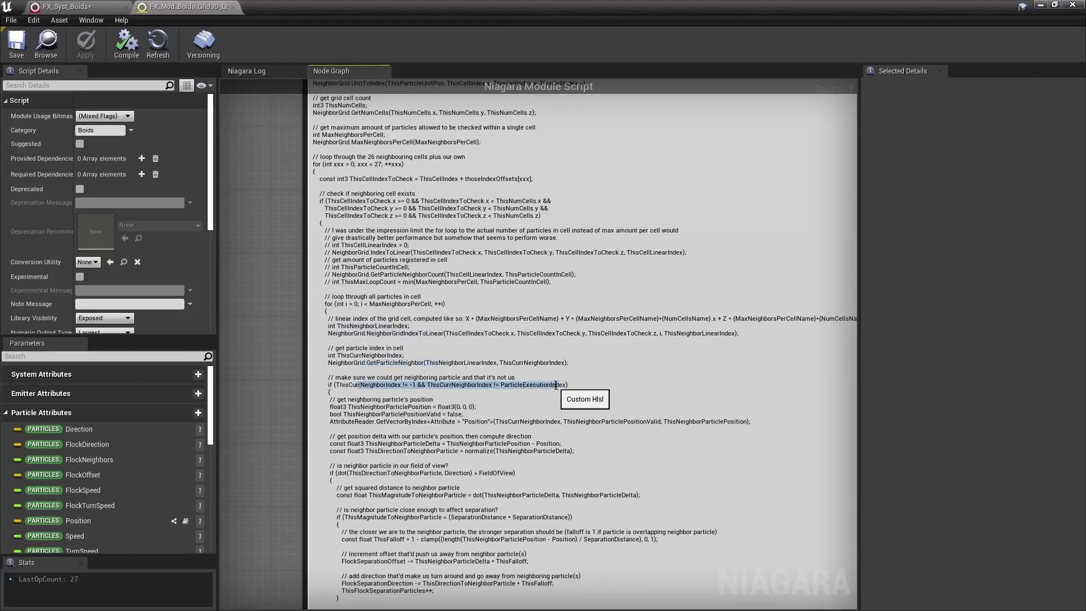
{"action": "left_click", "coordinate": [433, 395]}
{"action": "scroll", "coordinate": [362, 298], "scroll_direction": "down", "scroll_amount": 5}
{"action": "left_click_drag", "start_coordinate": [362, 298], "coordinate": [551, 339]}
{"action": "left_click", "coordinate": [500, 348]}
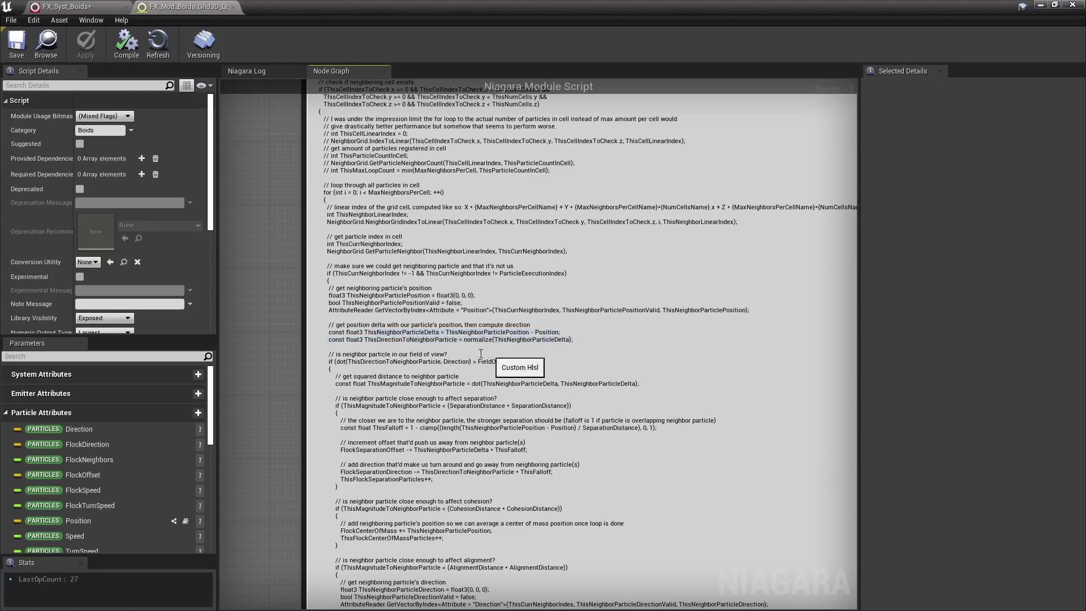
Examine the field-of-view check that compares the dot product of ThisDirectionToNeighborParticle and Direction with FieldOfView
{"action": "left_click_drag", "start_coordinate": [328, 362], "coordinate": [537, 361]}
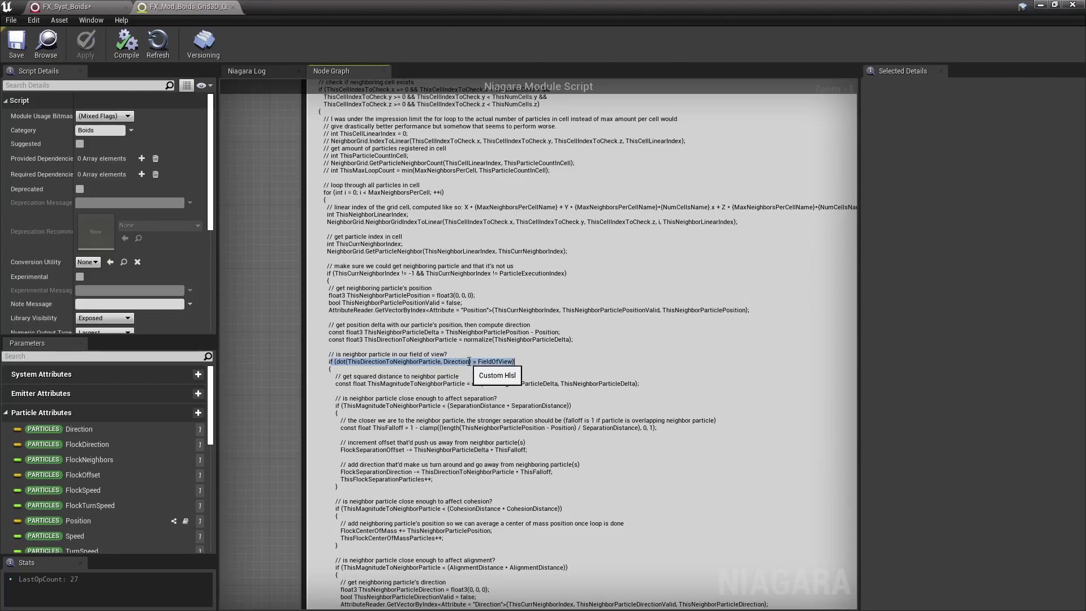
{"action": "left_click", "coordinate": [496, 362]}
{"action": "left_click_drag", "start_coordinate": [507, 361], "coordinate": [336, 363]}
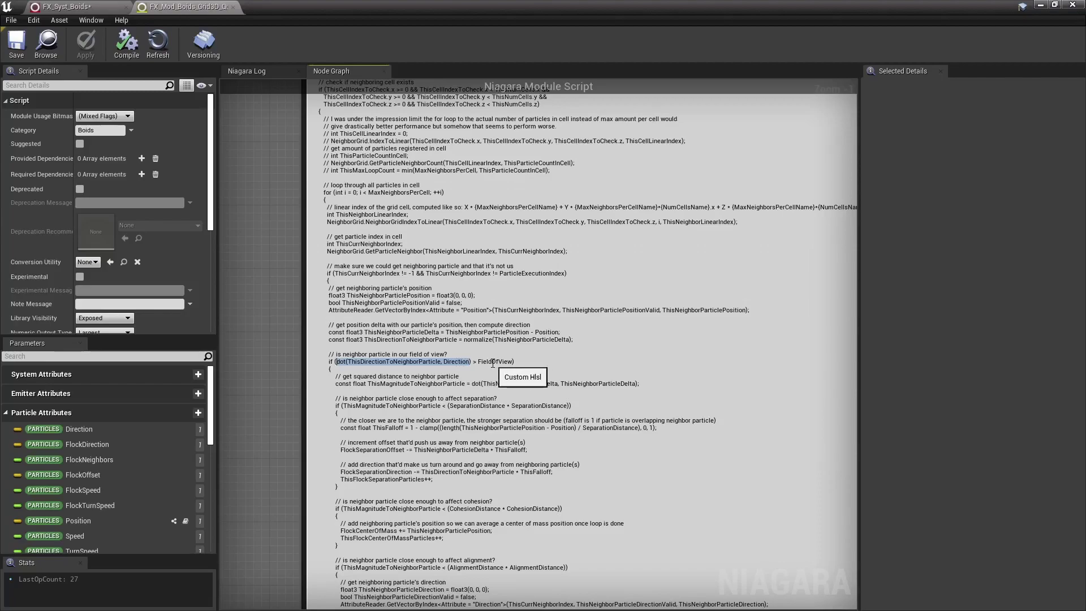
{"action": "left_click_drag", "start_coordinate": [478, 363], "coordinate": [499, 362]}
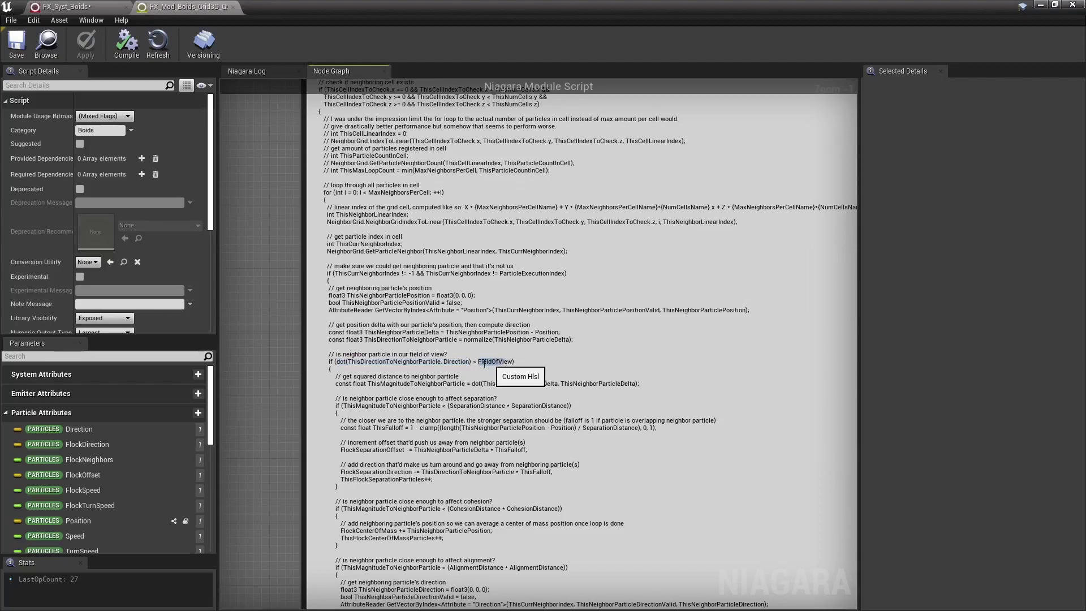
Examine the squared distance calculation that takes the dot product of ThisNeighborParticleDelta with itself
{"action": "left_click_drag", "start_coordinate": [355, 377], "coordinate": [611, 385]}
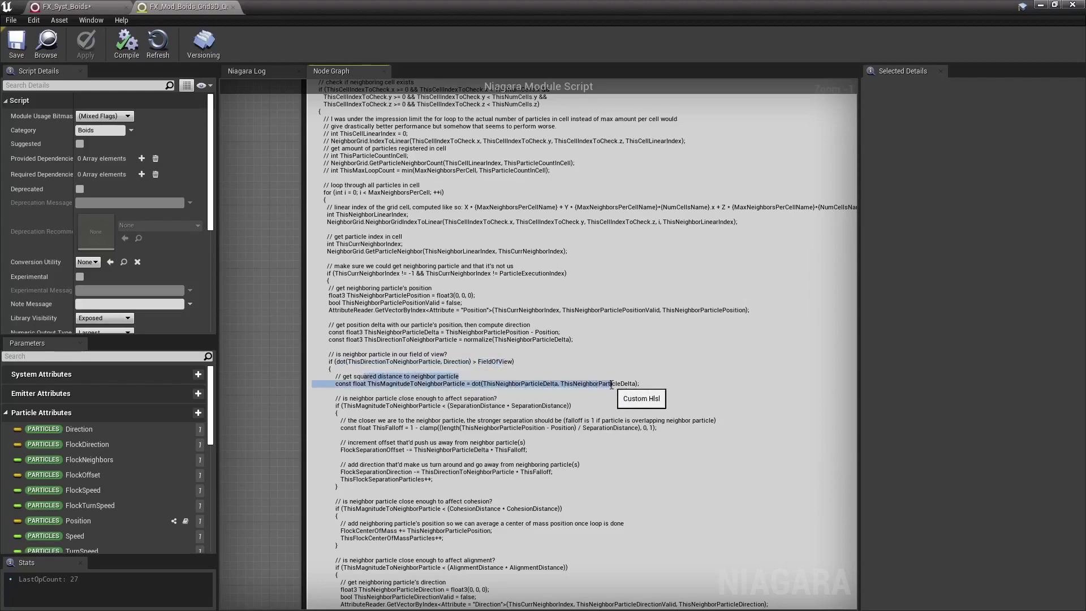
{"action": "left_click", "coordinate": [611, 385]}
{"action": "left_click_drag", "start_coordinate": [485, 385], "coordinate": [554, 385]}
{"action": "double_click", "coordinate": [572, 385]}
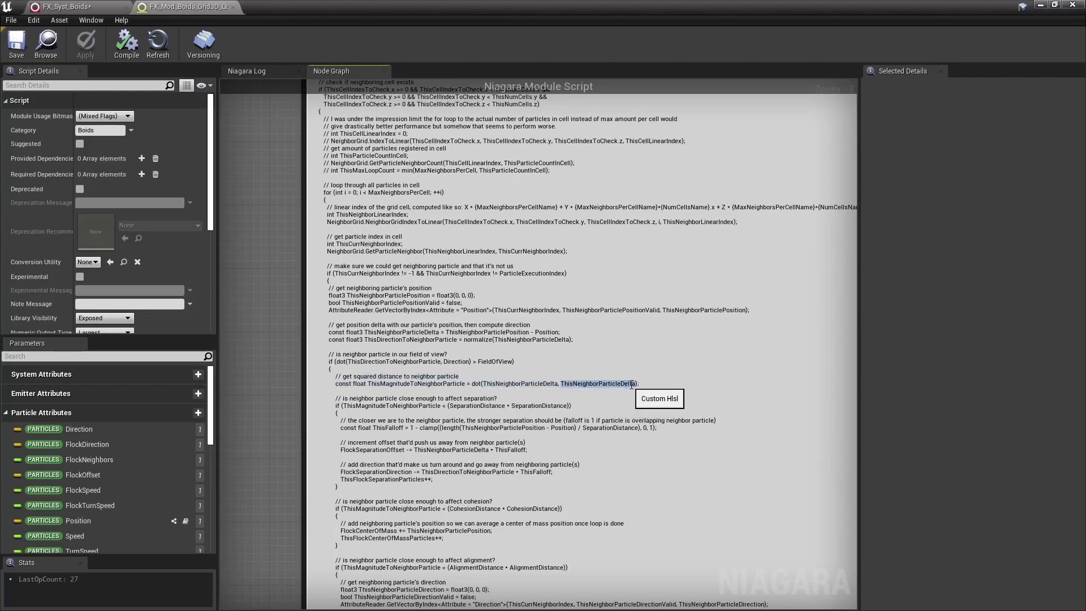
Examine the separation check comparing ThisMagnitudeToNeighborParticle with the squared SeparationDistance inside the particle loop
{"action": "right_click_drag", "start_coordinate": [270, 381], "coordinate": [266, 335]}
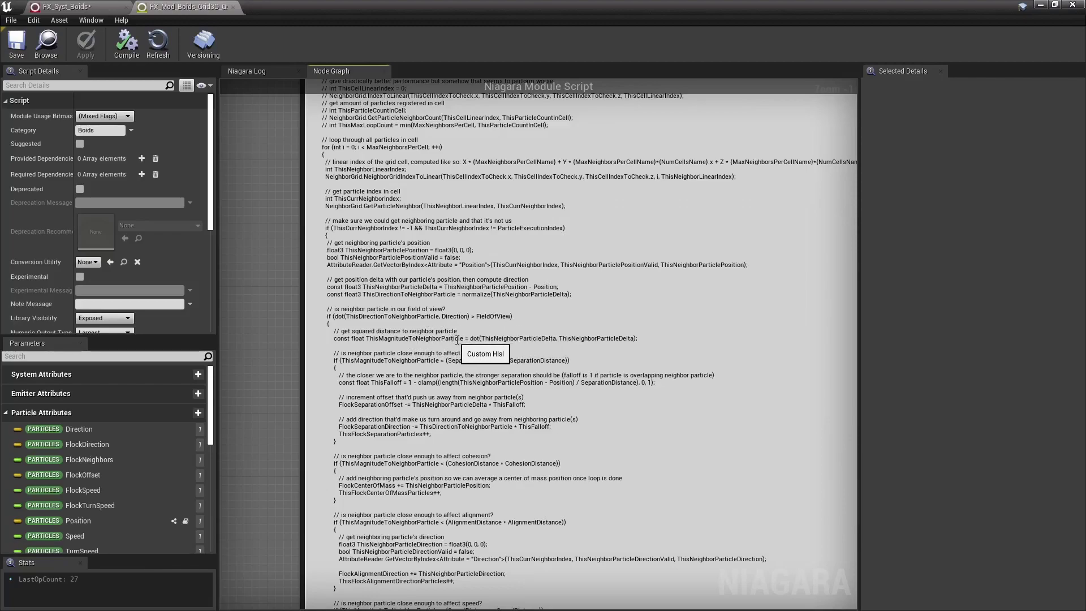
{"action": "double_click", "coordinate": [390, 361]}
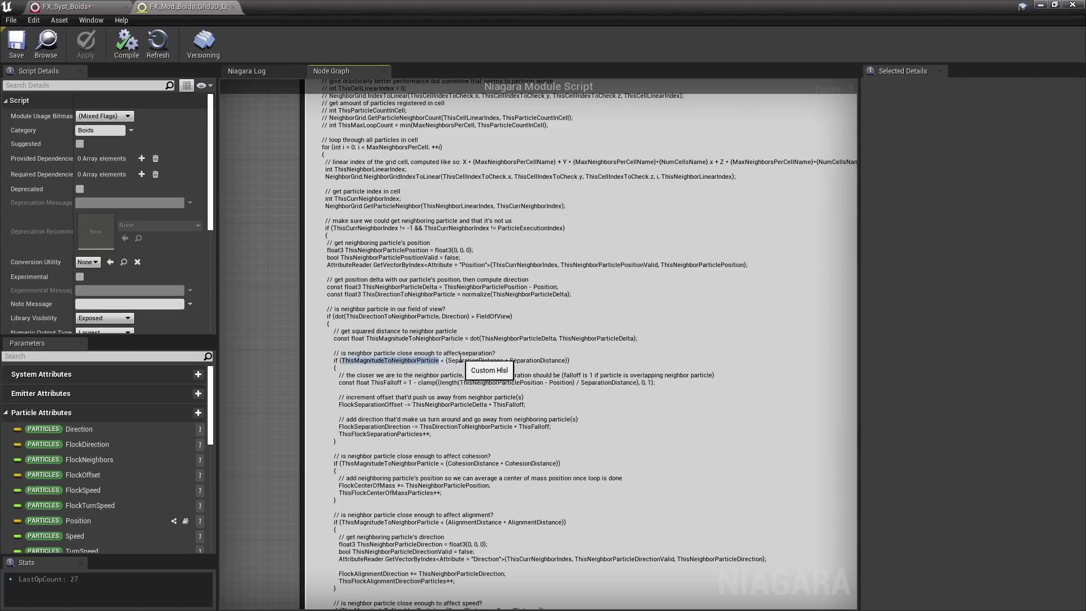
{"action": "left_click_drag", "start_coordinate": [447, 360], "coordinate": [547, 361]}
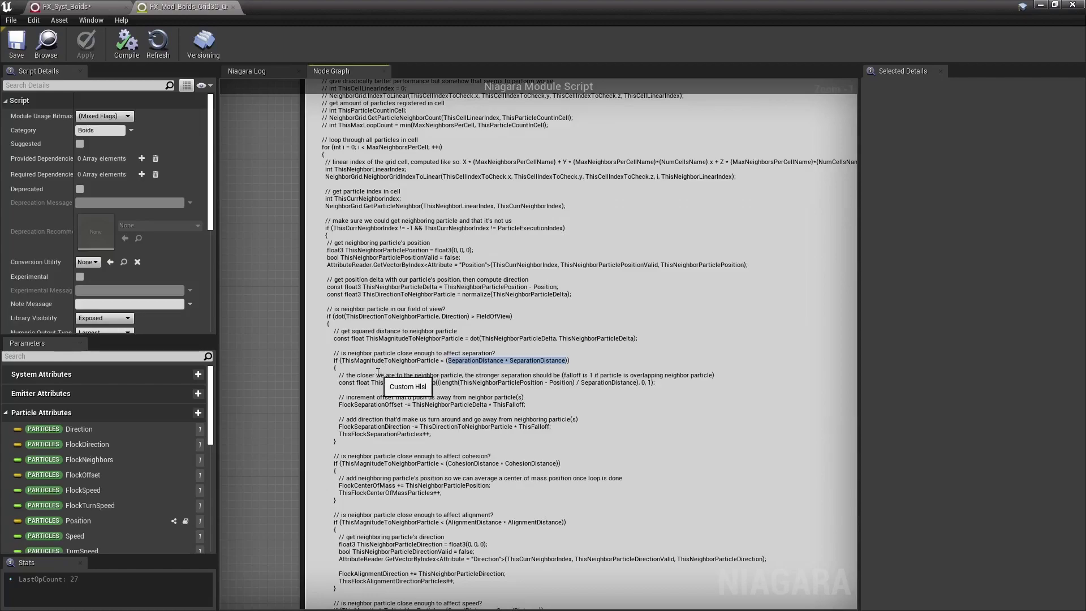
{"action": "left_click_drag", "start_coordinate": [332, 147], "coordinate": [447, 515]}
{"action": "left_click", "coordinate": [382, 347]}
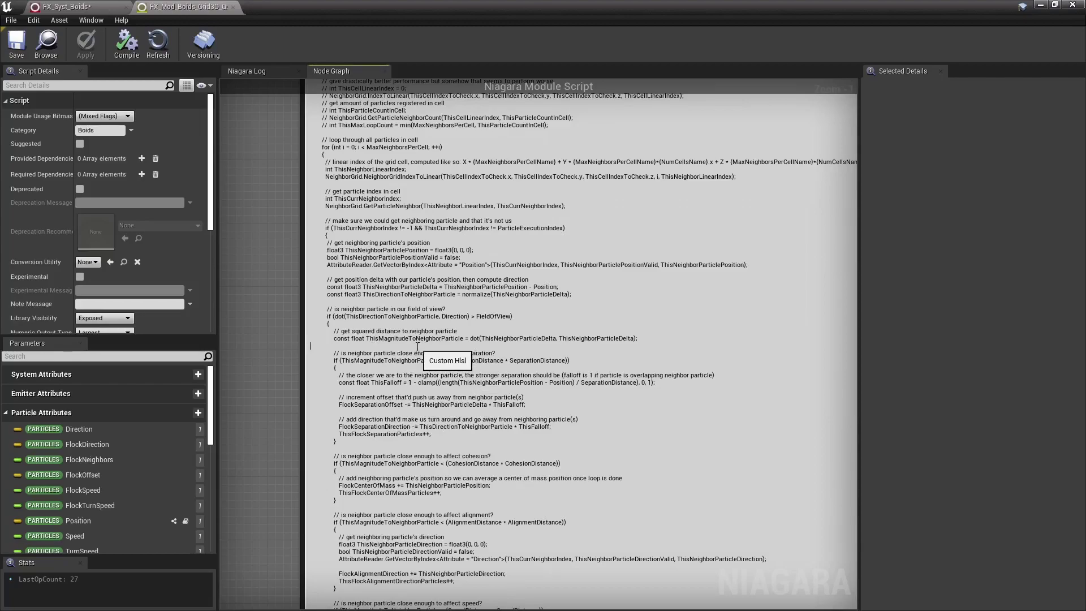
{"action": "left_click_drag", "start_coordinate": [353, 361], "coordinate": [550, 361]}
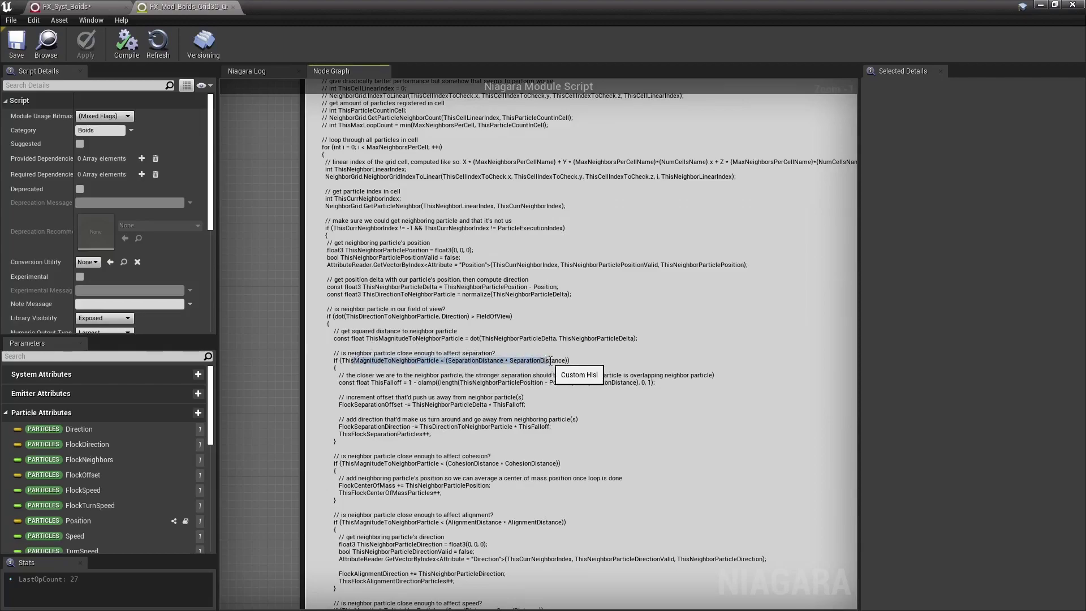
{"action": "double_click", "coordinate": [470, 362]}
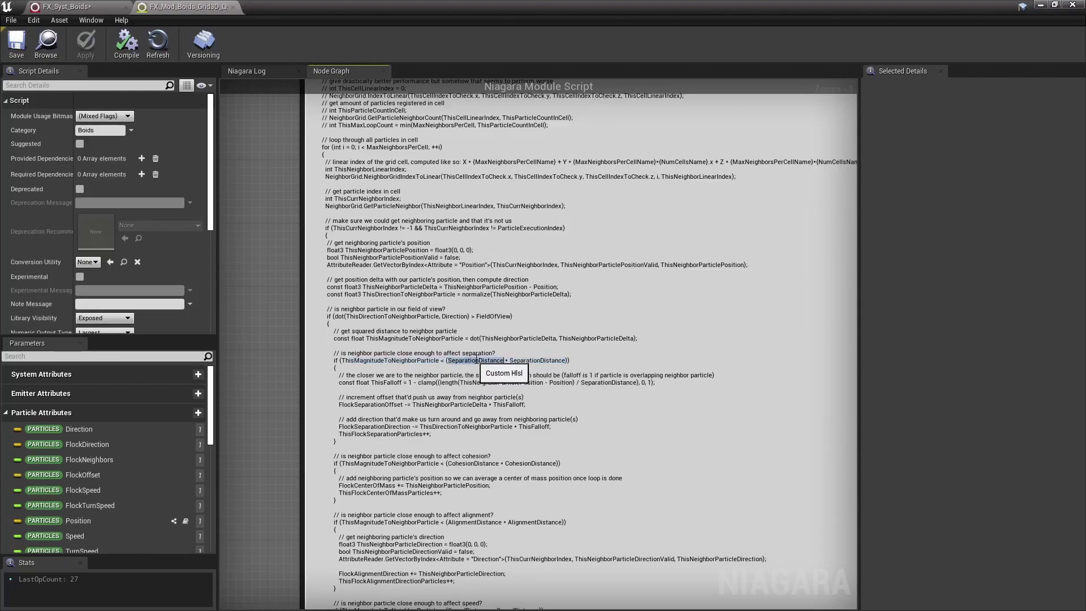
Examine the ThisFalloff calculation that clamps the neighbor distance divided by SeparationDistance inside the separation check
{"action": "right_click_drag", "start_coordinate": [267, 391], "coordinate": [262, 337]}
{"action": "left_click_drag", "start_coordinate": [376, 330], "coordinate": [567, 329]}
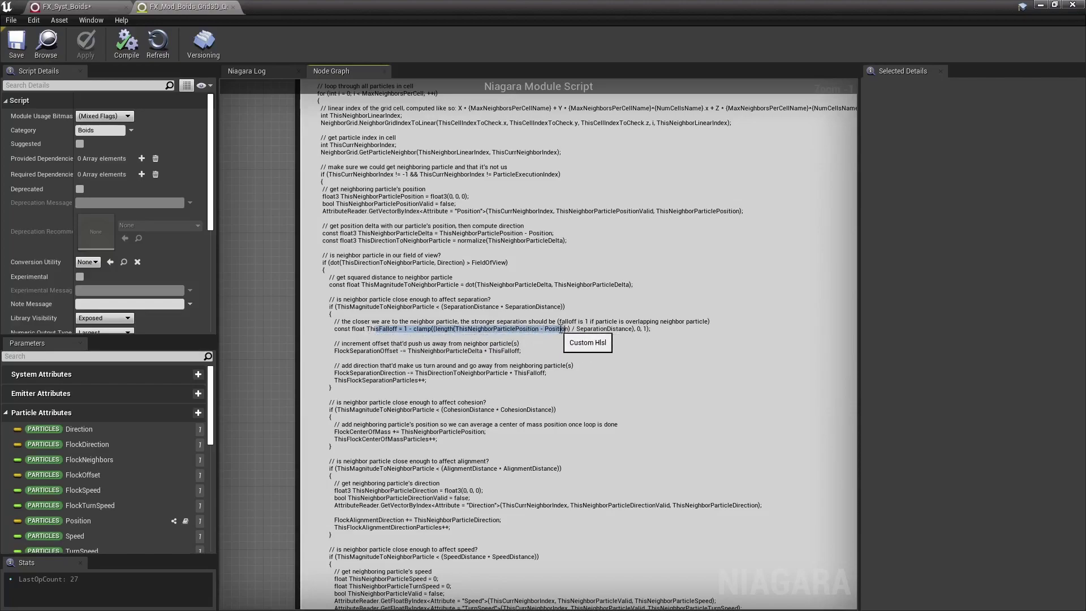
{"action": "left_click", "coordinate": [419, 329]}
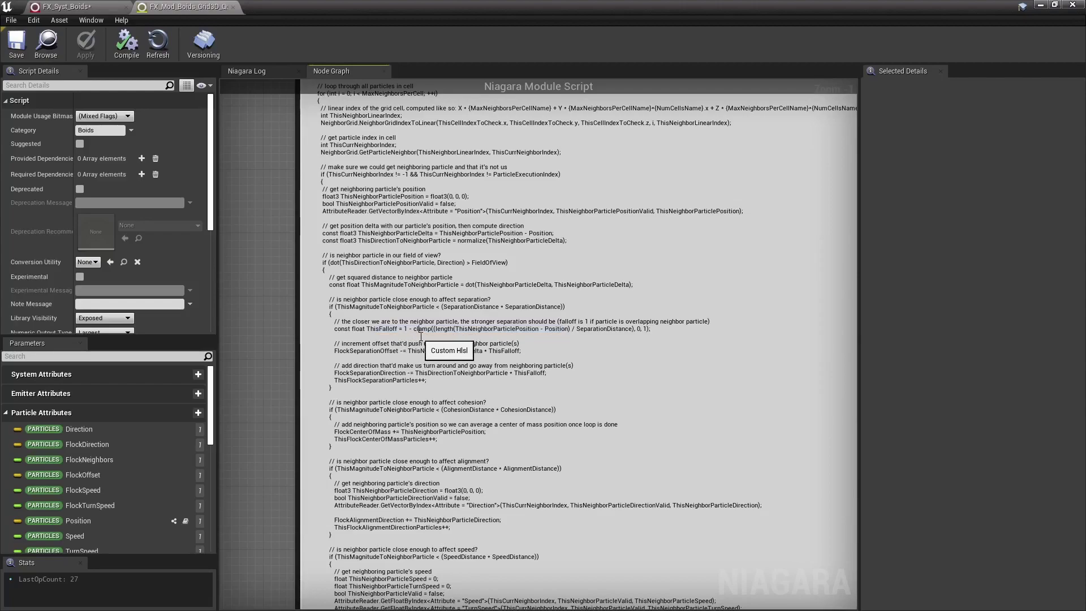
{"action": "double_click", "coordinate": [470, 307]}
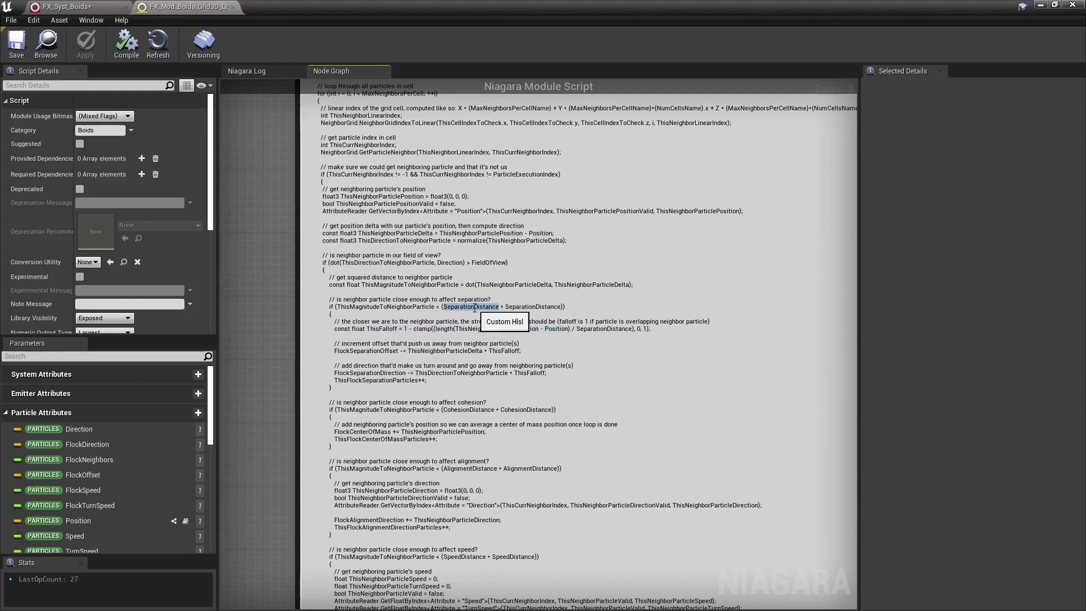
{"action": "double_click", "coordinate": [507, 330]}
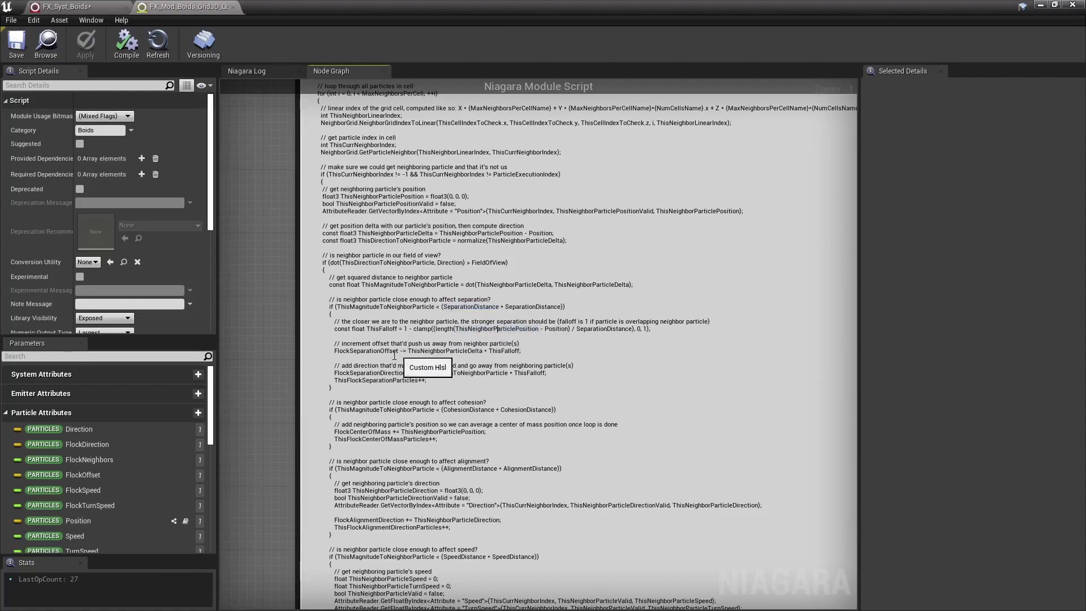
Examine how the separation block accumulates FlockSeparationOffset and FlockSeparationDirection with ThisFalloff and increments ThisFlockSeparationParticles
{"action": "left_click_drag", "start_coordinate": [339, 352], "coordinate": [522, 351]}
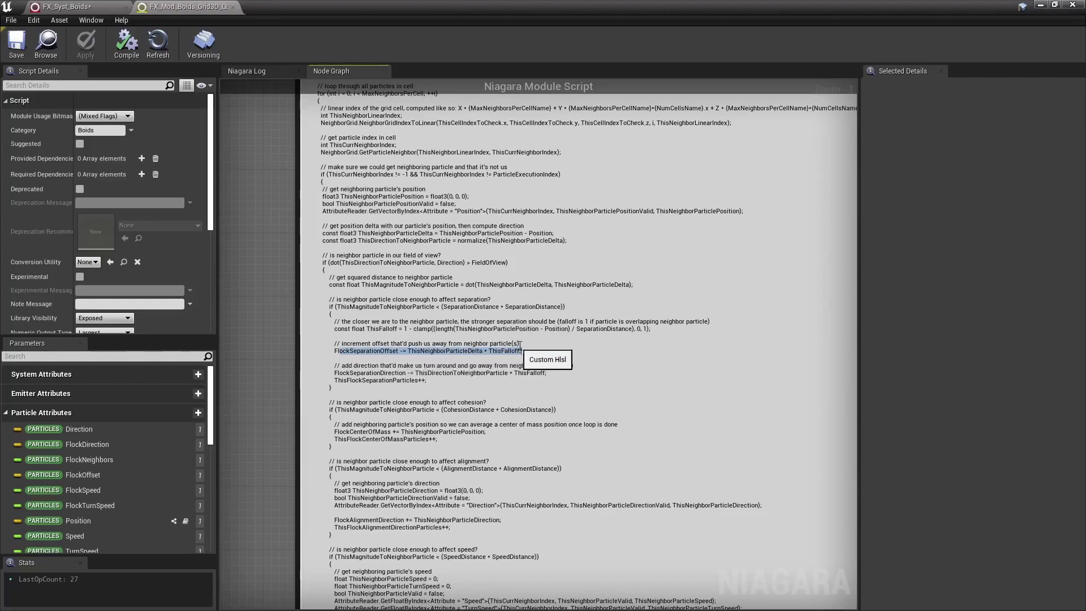
{"action": "left_click", "coordinate": [532, 350]}
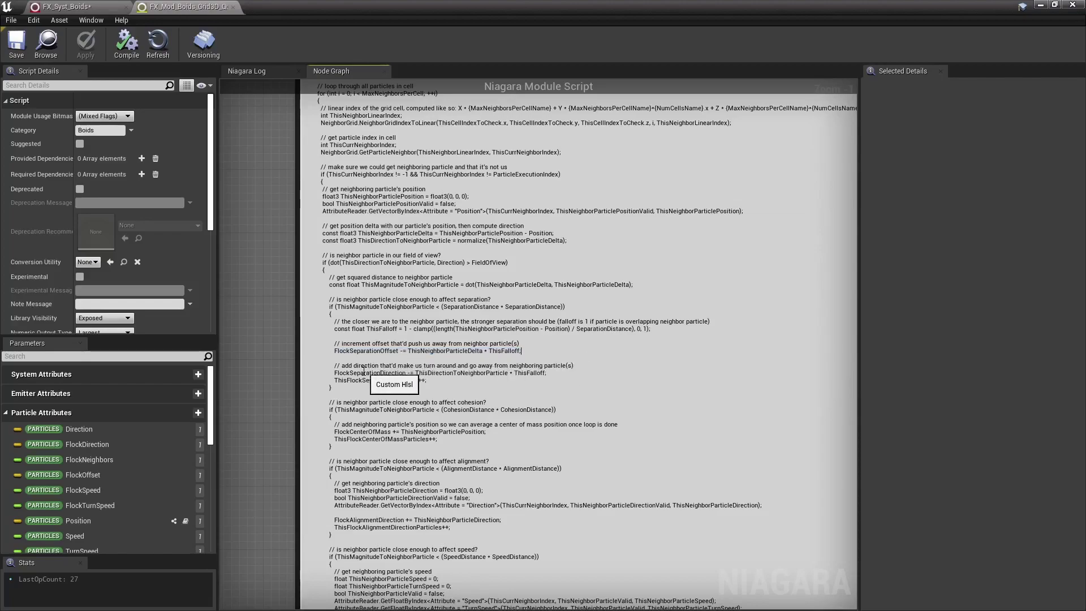
{"action": "left_click_drag", "start_coordinate": [344, 373], "coordinate": [554, 374]}
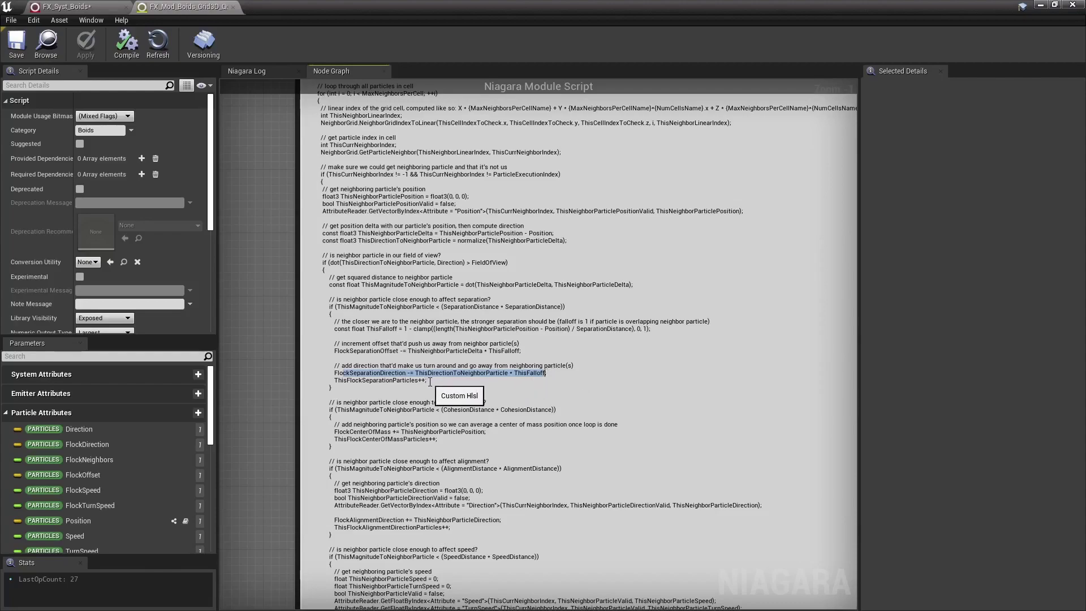
{"action": "left_click_drag", "start_coordinate": [429, 381], "coordinate": [334, 381]}
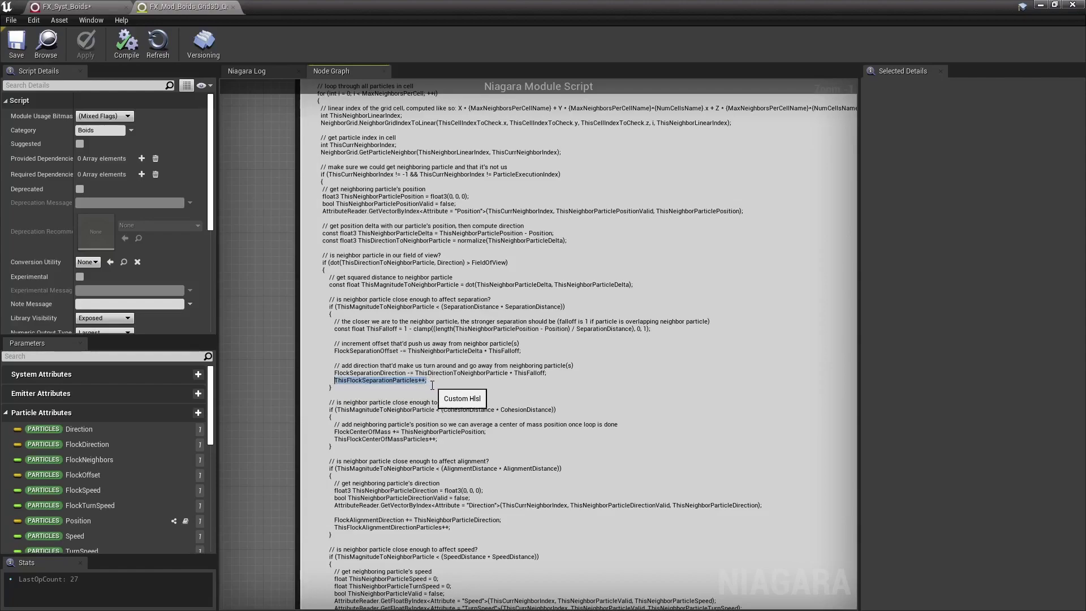
{"action": "double_click", "coordinate": [389, 351]}
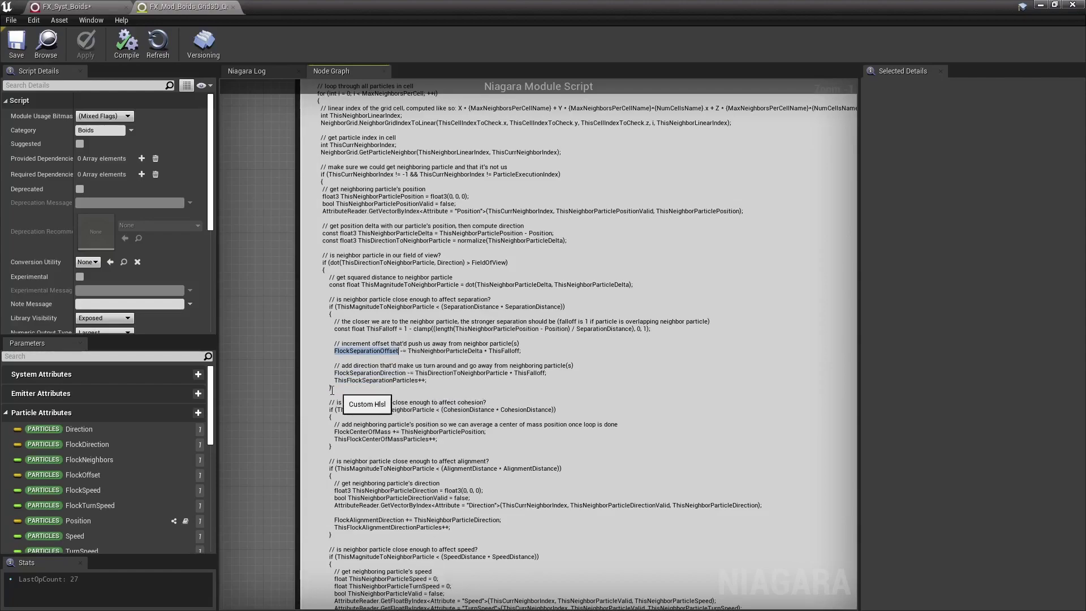
Examine the CohesionDistance check and the line adding ThisNeighborParticlePosition to FlockCenterOfMass
{"action": "scroll", "coordinate": [374, 315], "scroll_direction": "down", "scroll_amount": 5}
{"action": "left_click_drag", "start_coordinate": [367, 307], "coordinate": [531, 307]}
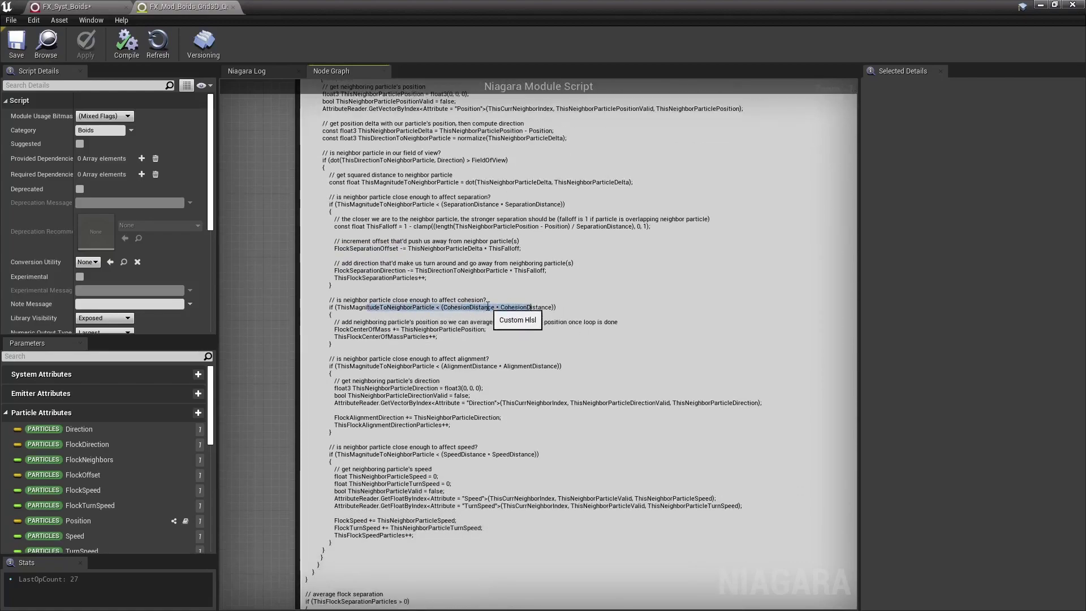
{"action": "double_click", "coordinate": [525, 307]}
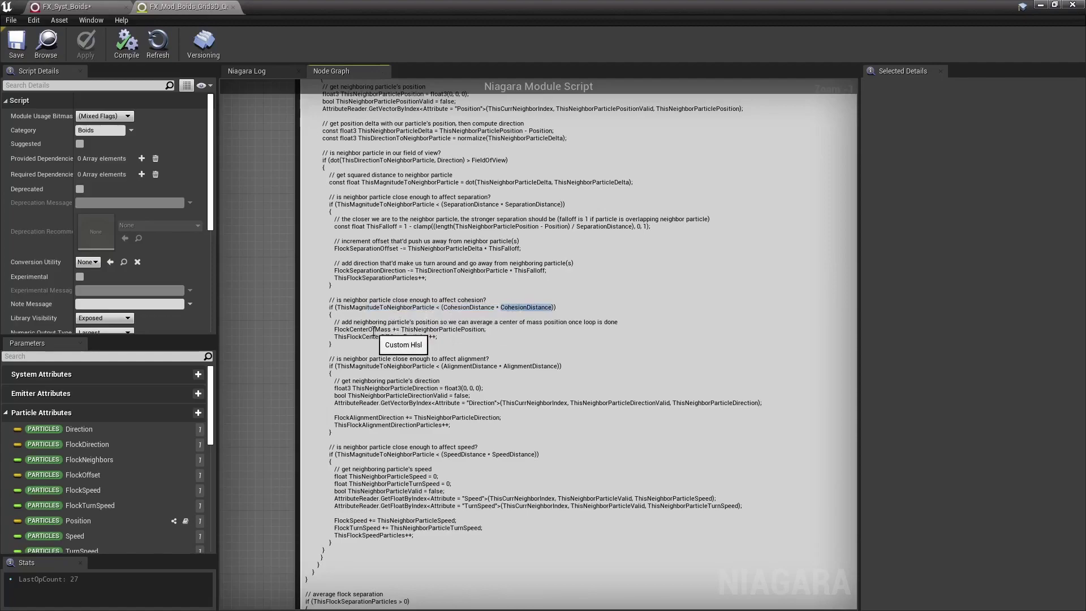
{"action": "double_click", "coordinate": [450, 330]}
{"action": "double_click", "coordinate": [384, 329]}
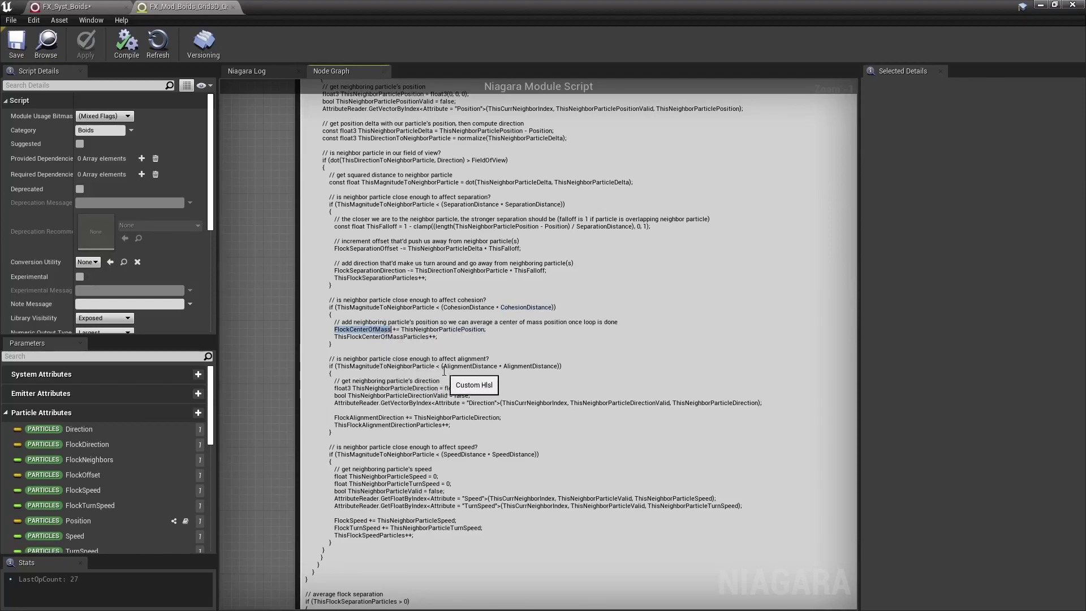
Examine the AlignmentDistance check, the neighbor direction variables and the FlockAlignmentDirection accumulation
{"action": "left_click_drag", "start_coordinate": [389, 366], "coordinate": [526, 367]}
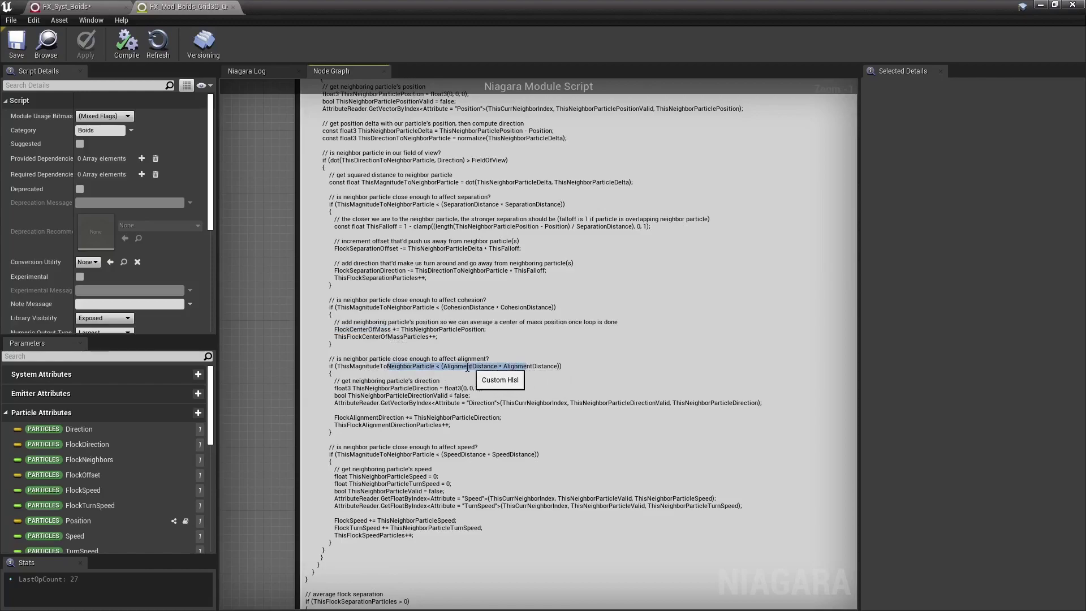
{"action": "left_click_drag", "start_coordinate": [379, 389], "coordinate": [493, 386]}
{"action": "left_click", "coordinate": [485, 397]}
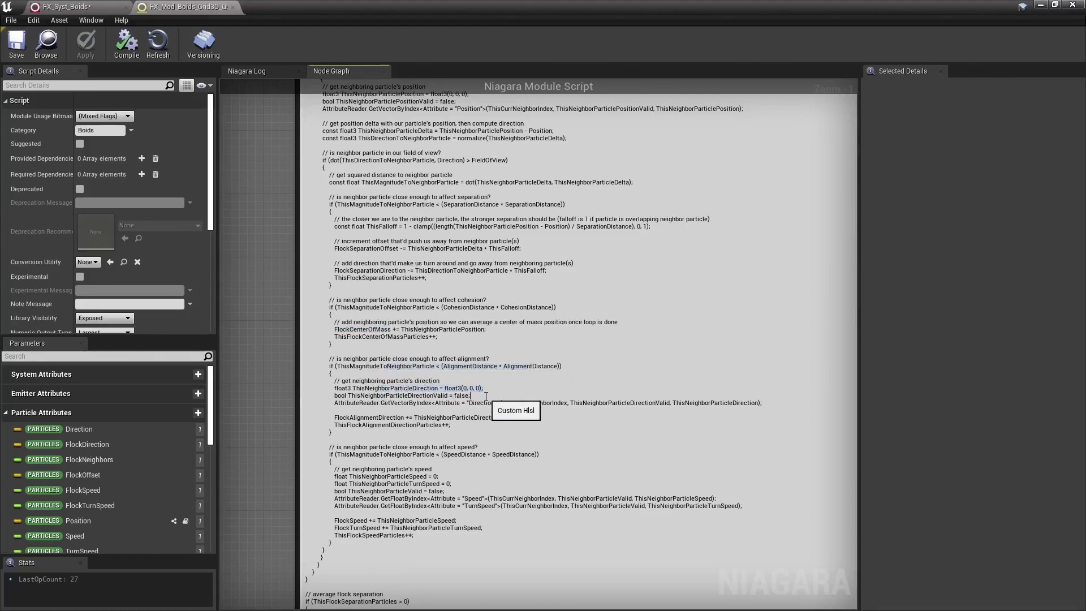
{"action": "left_click_drag", "start_coordinate": [379, 417], "coordinate": [499, 417]}
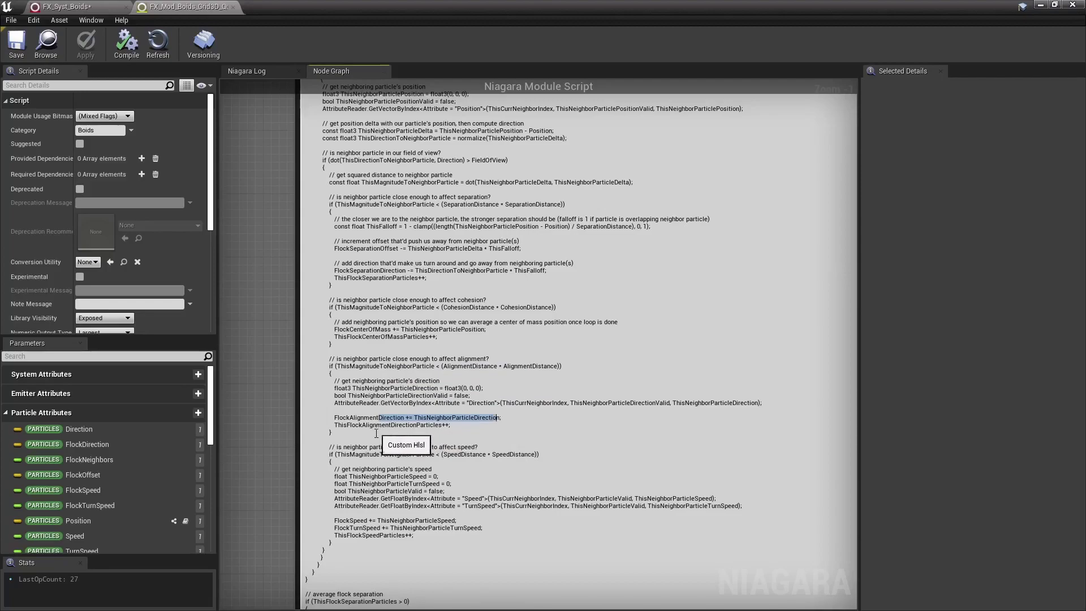
Examine the SpeedDistance check and the lines accumulating FlockSpeed and FlockTurnSpeed from neighboring particles
{"action": "scroll", "coordinate": [377, 432], "scroll_direction": "down", "scroll_amount": 4}
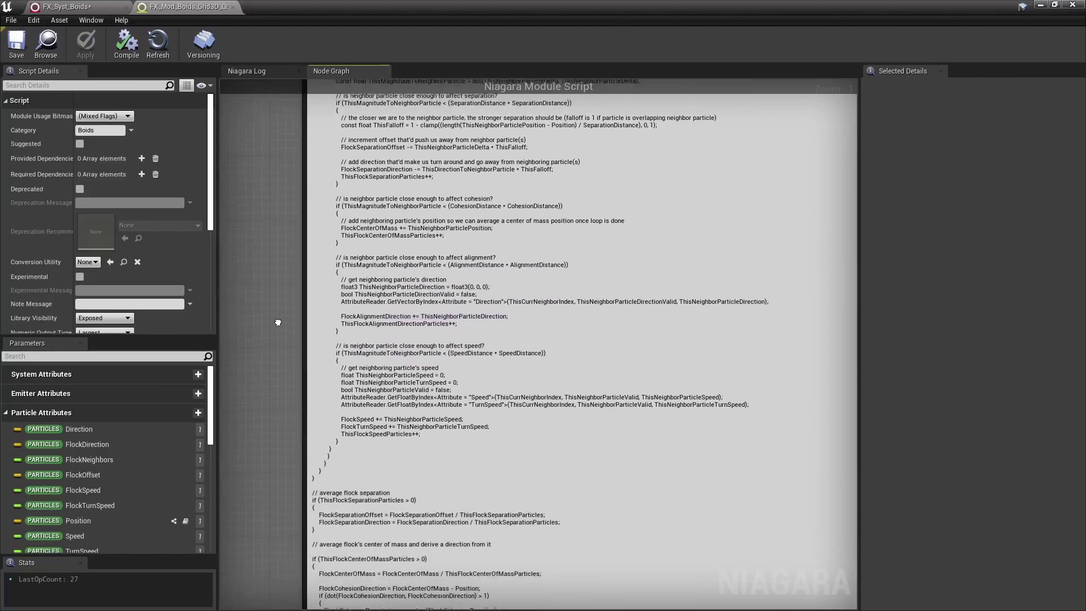
{"action": "left_click_drag", "start_coordinate": [380, 345], "coordinate": [507, 353]}
{"action": "left_click", "coordinate": [416, 353]}
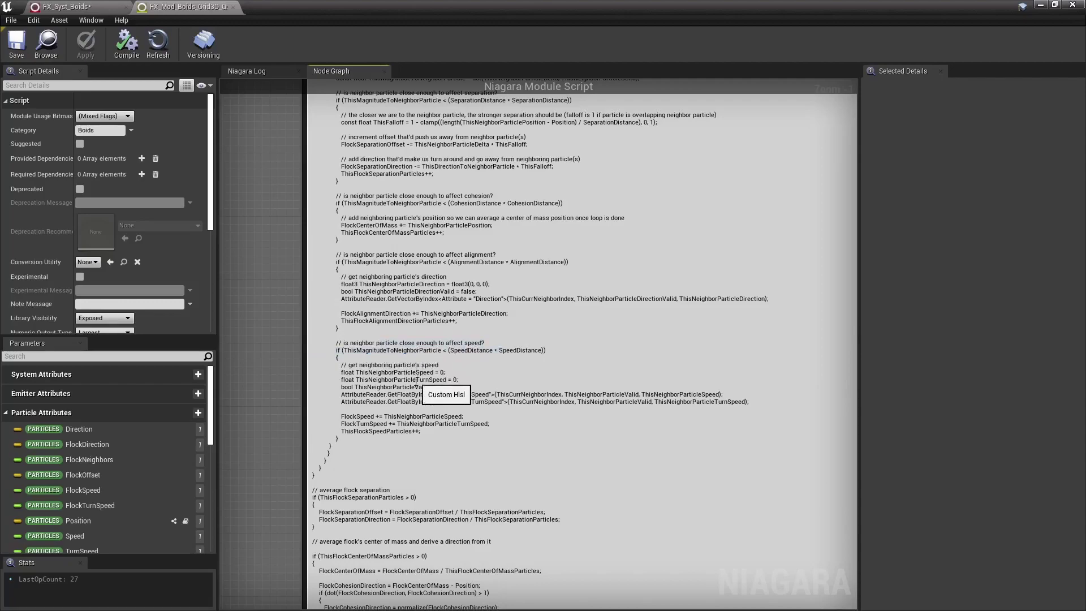
{"action": "left_click_drag", "start_coordinate": [341, 416], "coordinate": [506, 424]}
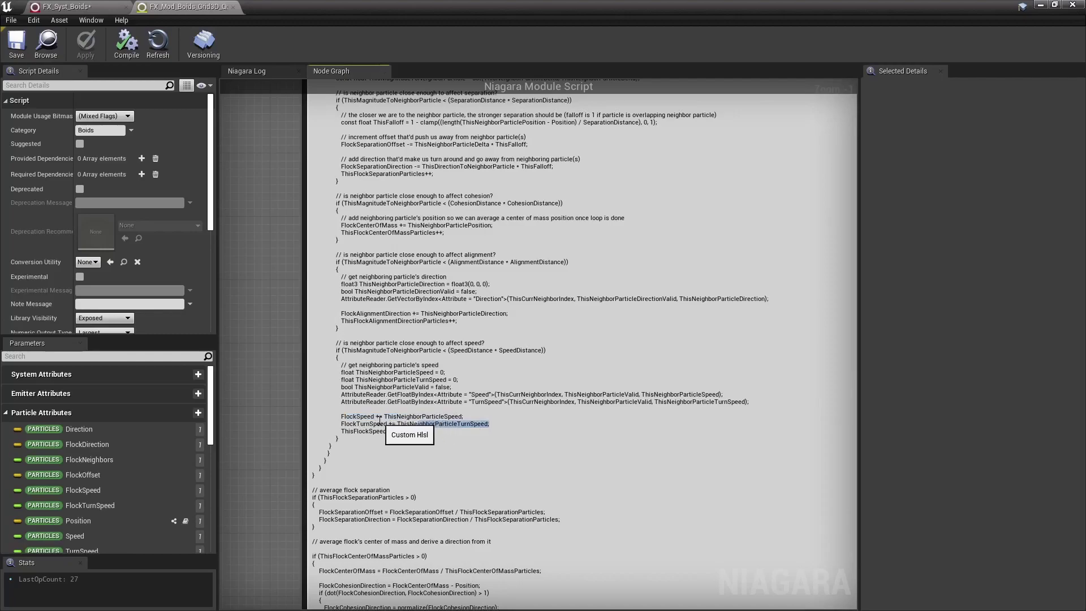
Examine the averaging code that divides FlockSeparationOffset and FlockSeparationDirection by ThisFlockSeparationParticles
{"action": "right_click_drag", "start_coordinate": [262, 450], "coordinate": [277, 151]}
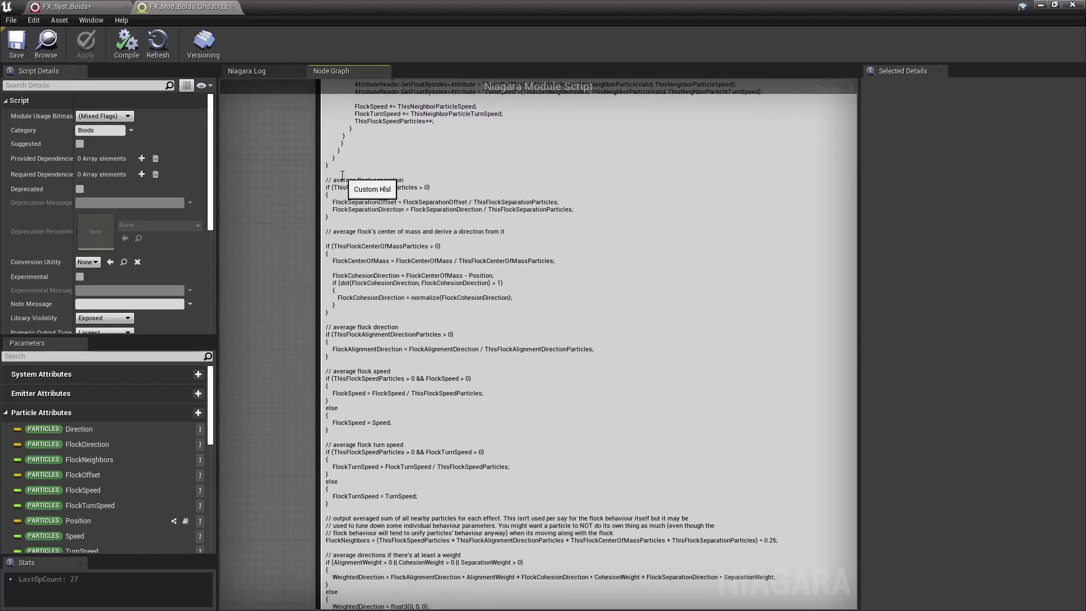
{"action": "left_click_drag", "start_coordinate": [341, 171], "coordinate": [444, 187]}
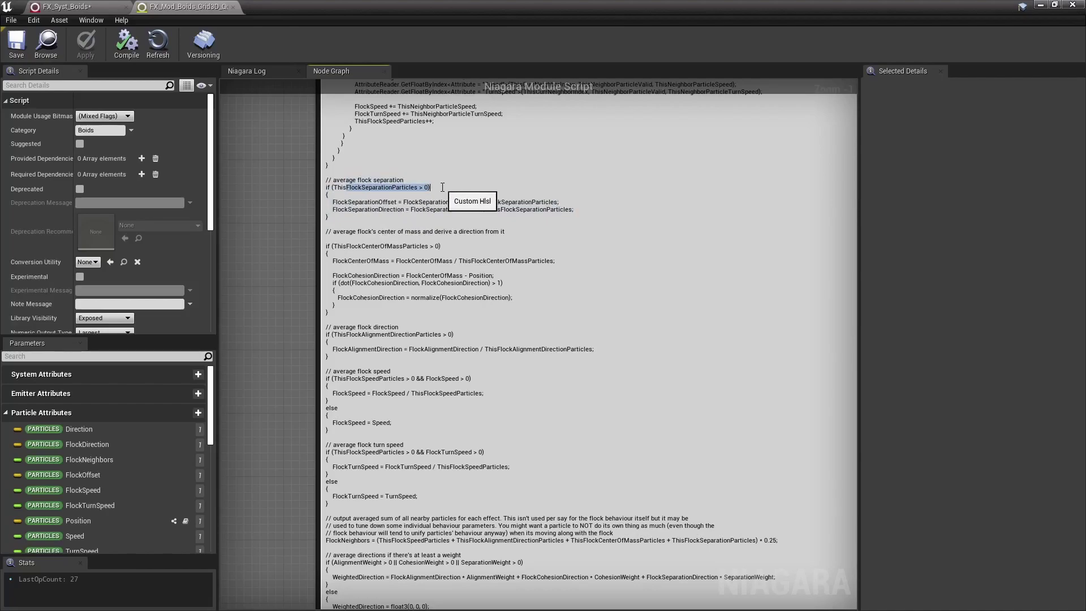
{"action": "left_click_drag", "start_coordinate": [363, 202], "coordinate": [534, 209]}
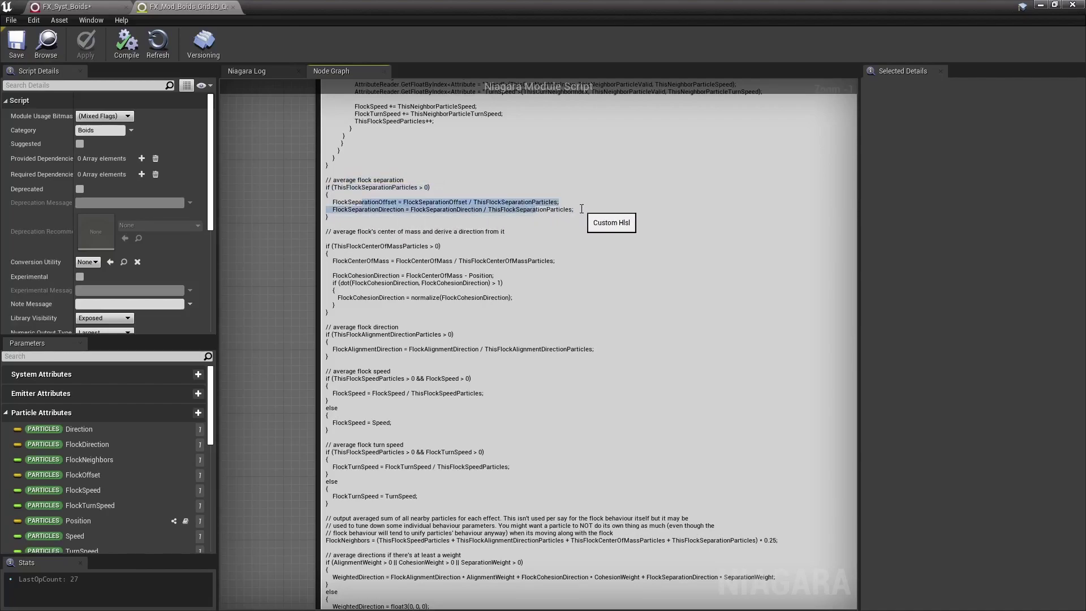
{"action": "left_click", "coordinate": [582, 209]}
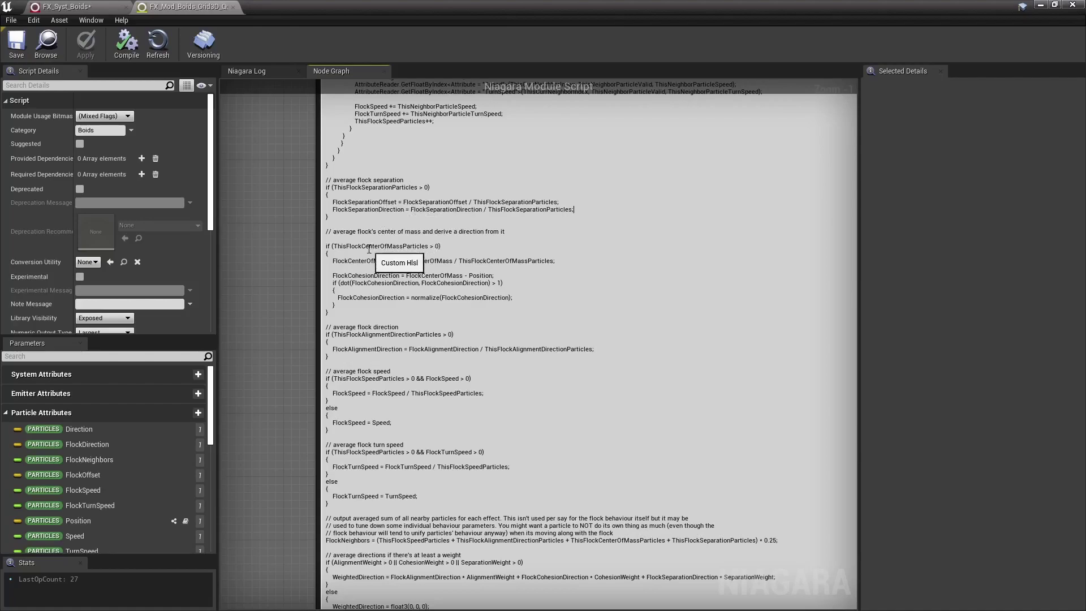
Examine the center of mass averaging block and the FlockCohesionDirection derived from FlockCenterOfMass minus Position
{"action": "left_click_drag", "start_coordinate": [327, 247], "coordinate": [385, 312]}
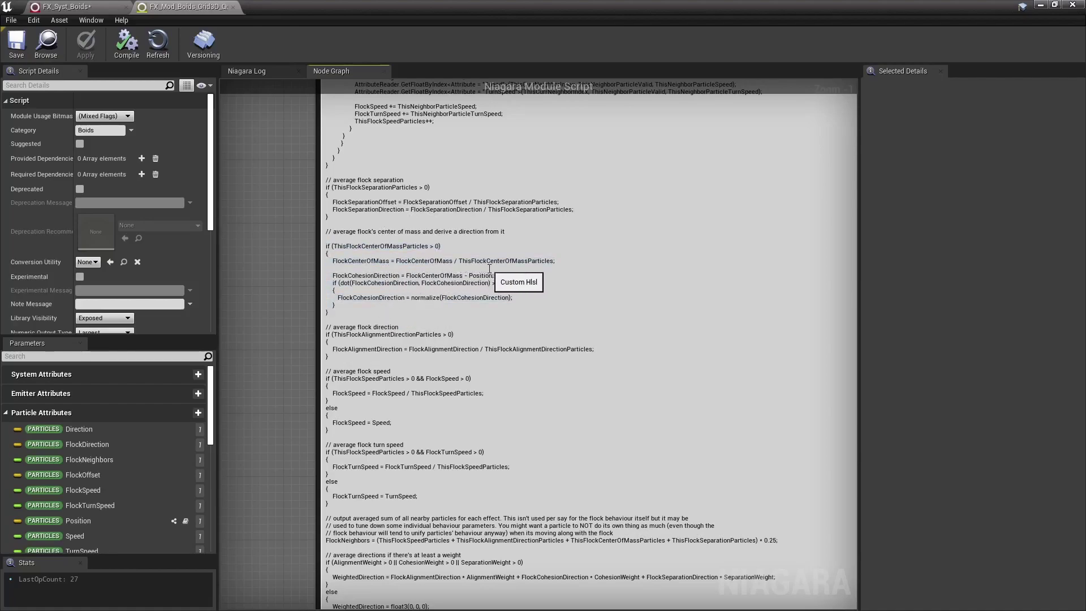
{"action": "double_click", "coordinate": [434, 275]}
{"action": "left_click_drag", "start_coordinate": [402, 275], "coordinate": [545, 276]}
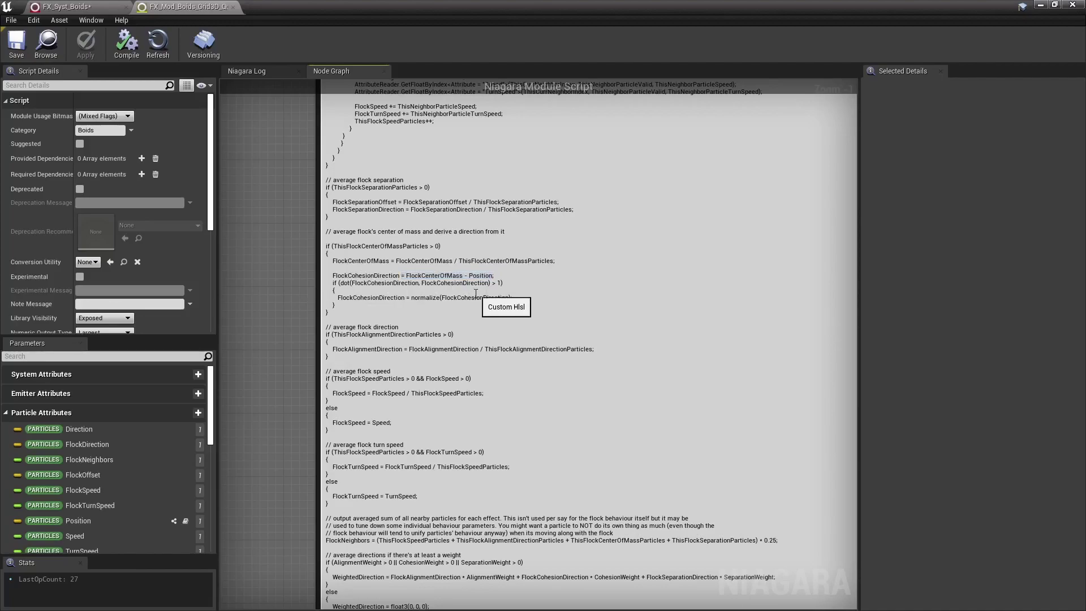
Examine the final weight check and the WeightedDirection sum of alignment, cohesion and separation directions multiplied by their weights
{"action": "scroll", "coordinate": [362, 294], "scroll_direction": "down", "scroll_amount": 3}
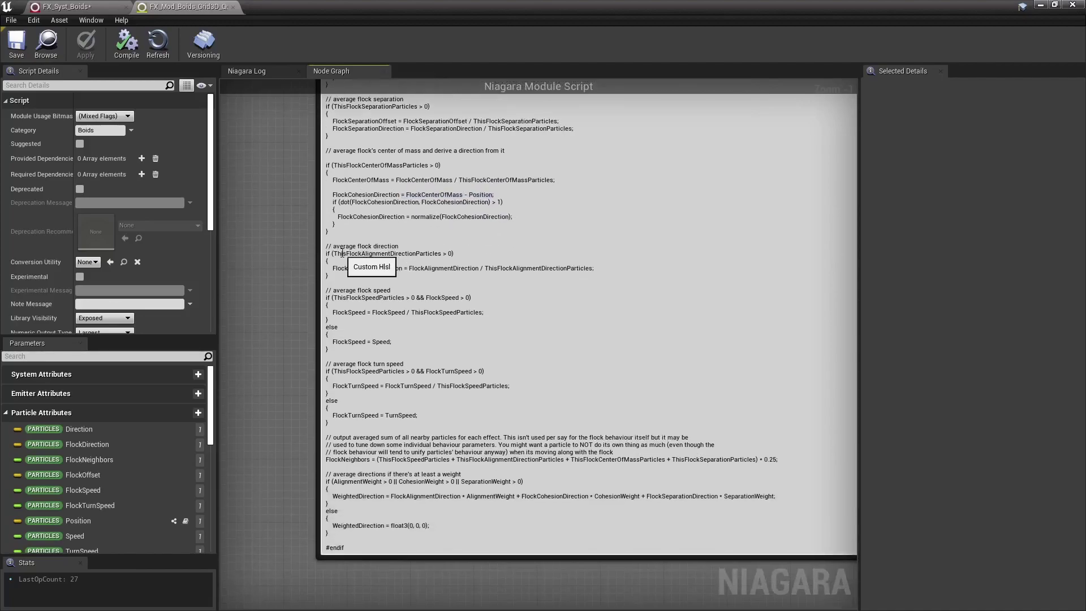
{"action": "scroll", "coordinate": [356, 384], "scroll_direction": "down", "scroll_amount": 4}
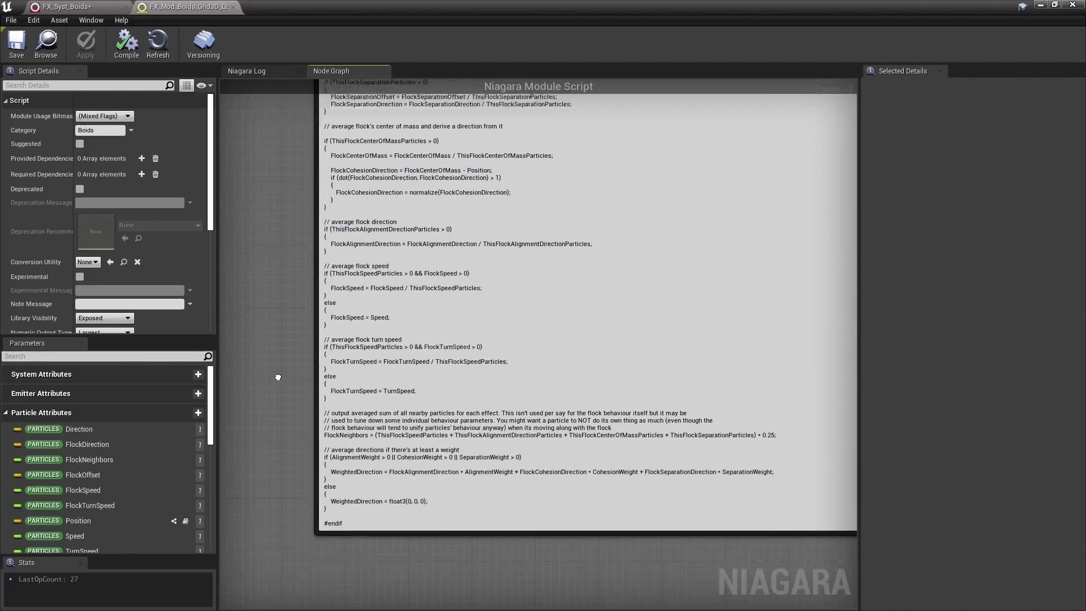
{"action": "left_click_drag", "start_coordinate": [364, 367], "coordinate": [508, 367]}
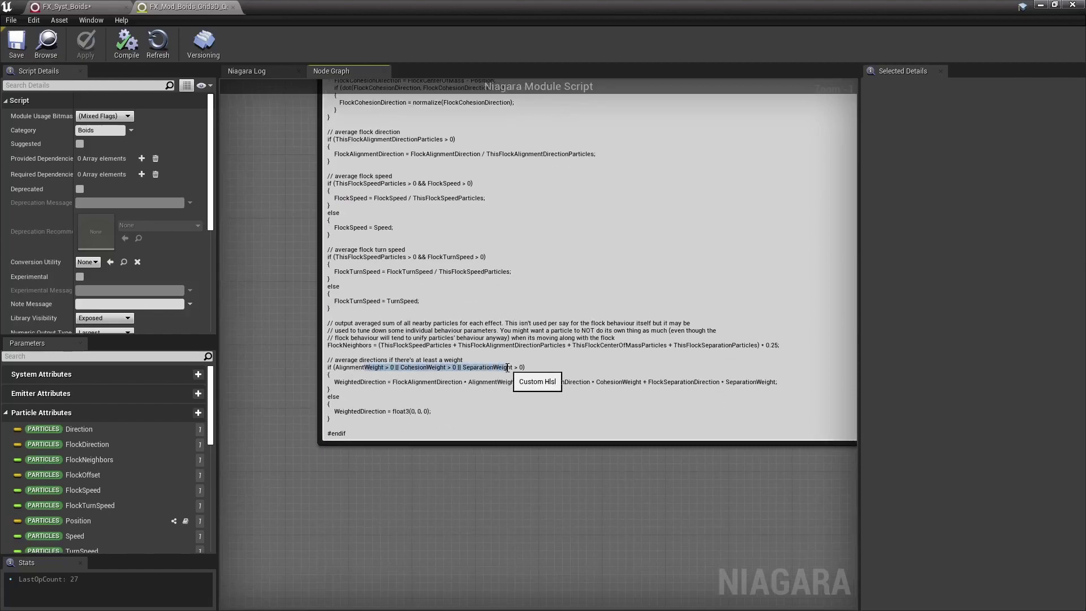
{"action": "left_click_drag", "start_coordinate": [358, 382], "coordinate": [761, 381]}
{"action": "left_click", "coordinate": [368, 383]}
{"action": "double_click", "coordinate": [364, 383]}
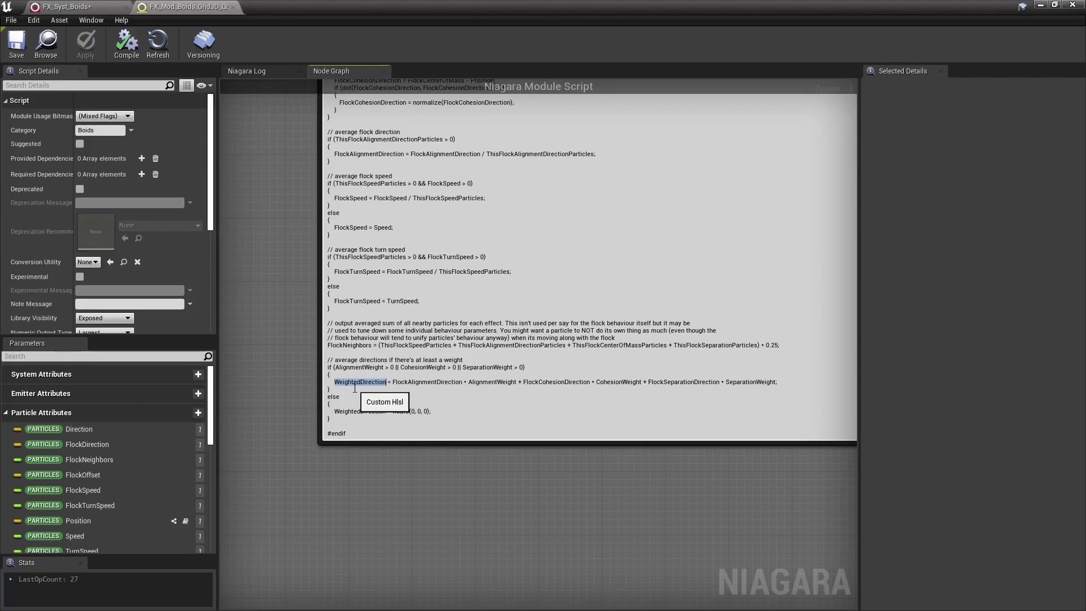
Examine the Custom Hlsl node's outputs and their connections to the flock particle attributes in the Map Set node
{"action": "scroll", "coordinate": [358, 406], "scroll_direction": "down", "scroll_amount": 3}
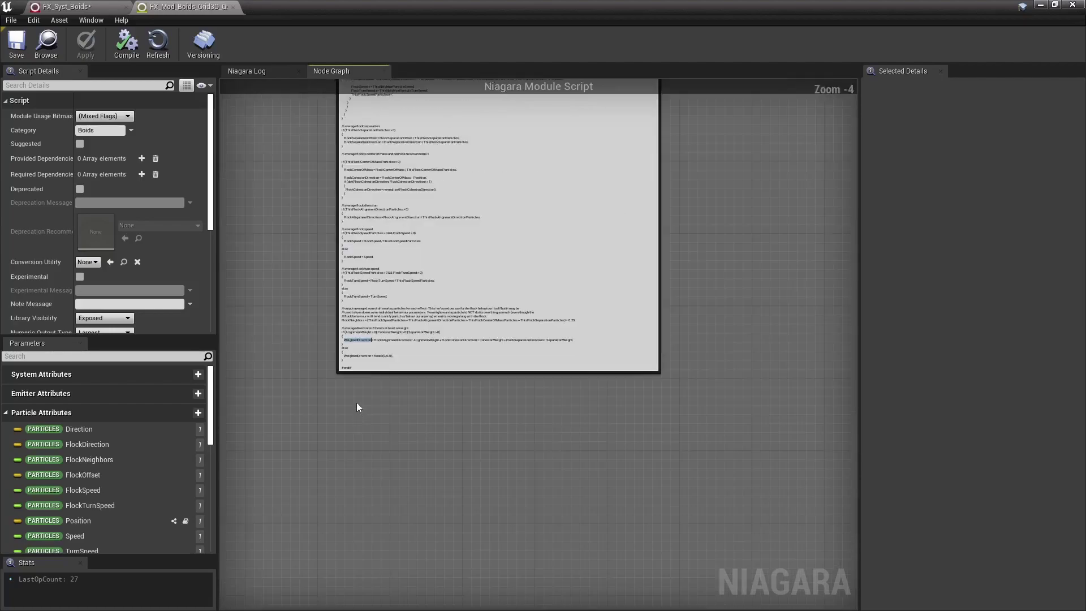
{"action": "scroll", "coordinate": [319, 325], "scroll_direction": "down", "scroll_amount": 2}
{"action": "right_click_drag", "start_coordinate": [319, 324], "coordinate": [402, 283]}
{"action": "scroll", "coordinate": [403, 280], "scroll_direction": "up", "scroll_amount": 3}
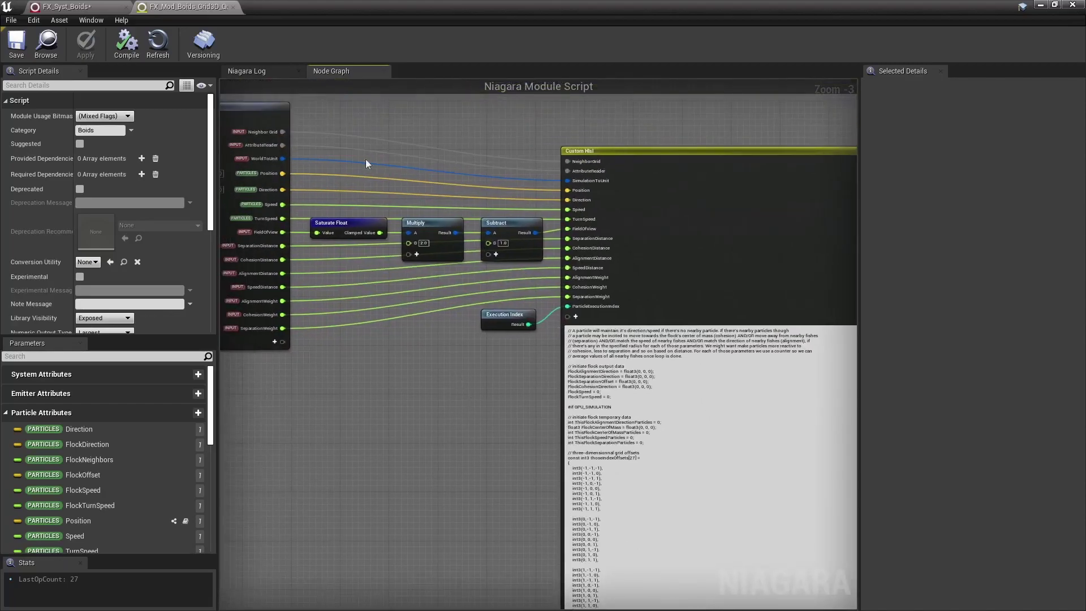
{"action": "right_click_drag", "start_coordinate": [457, 406], "coordinate": [403, 346]}
{"action": "scroll", "coordinate": [386, 314], "scroll_direction": "down", "scroll_amount": 2}
{"action": "scroll", "coordinate": [427, 341], "scroll_direction": "up", "scroll_amount": 1}
{"action": "right_click_drag", "start_coordinate": [770, 204], "coordinate": [623, 243]}
{"action": "scroll", "coordinate": [625, 231], "scroll_direction": "up", "scroll_amount": 2}
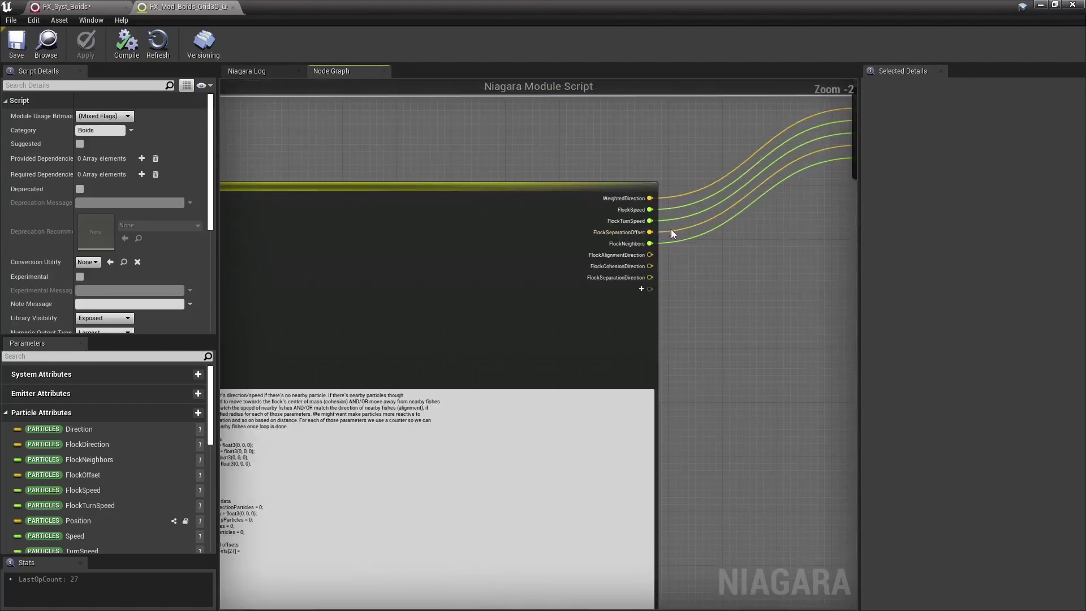
{"action": "right_click_drag", "start_coordinate": [675, 178], "coordinate": [578, 208]}
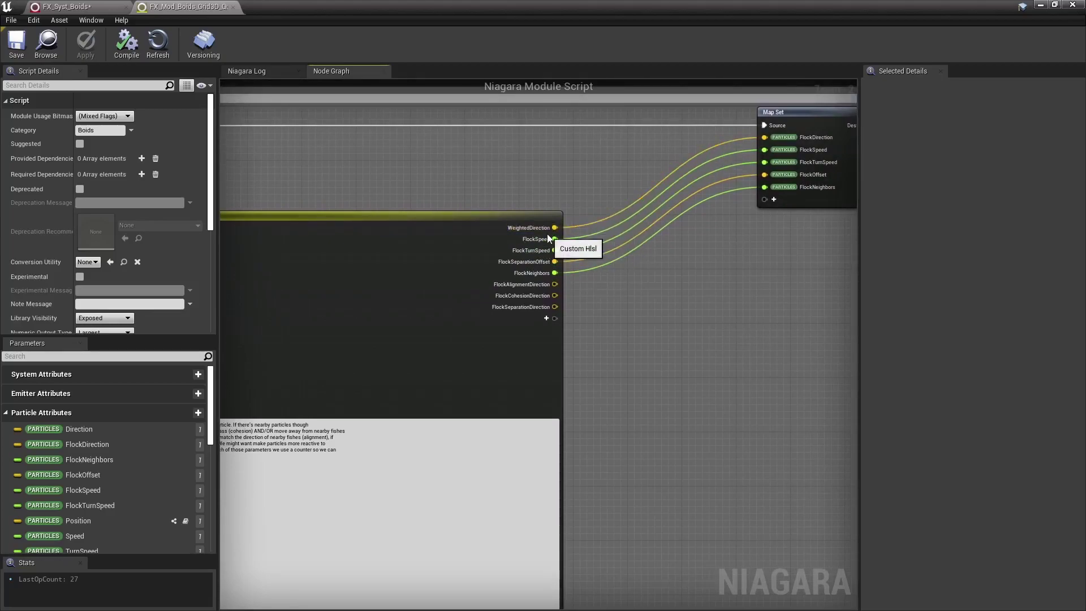
{"action": "right_click_drag", "start_coordinate": [602, 172], "coordinate": [708, 225]}
{"action": "right_click_drag", "start_coordinate": [667, 290], "coordinate": [629, 253]}
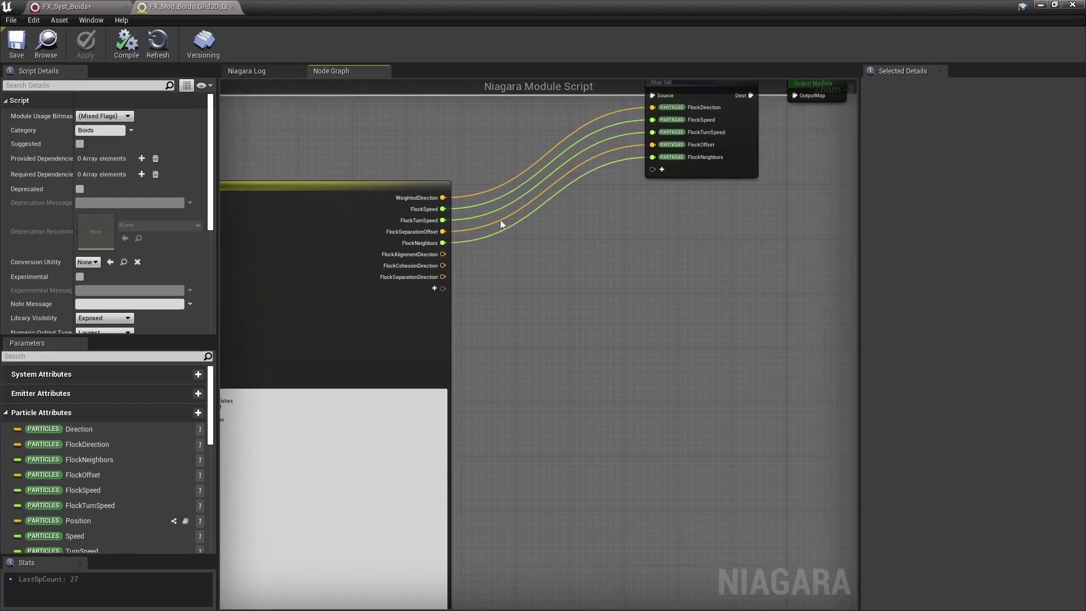
Return to the FX_Syst_Boids system and open the Flock Behaviour module script
{"action": "left_click", "coordinate": [85, 6]}
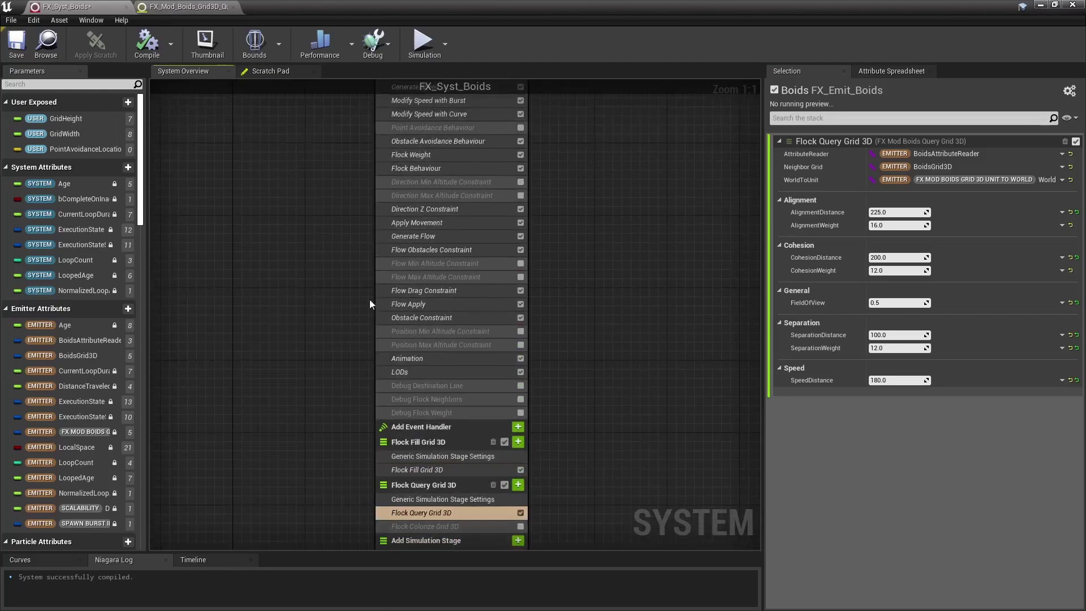
{"action": "double_click", "coordinate": [423, 197]}
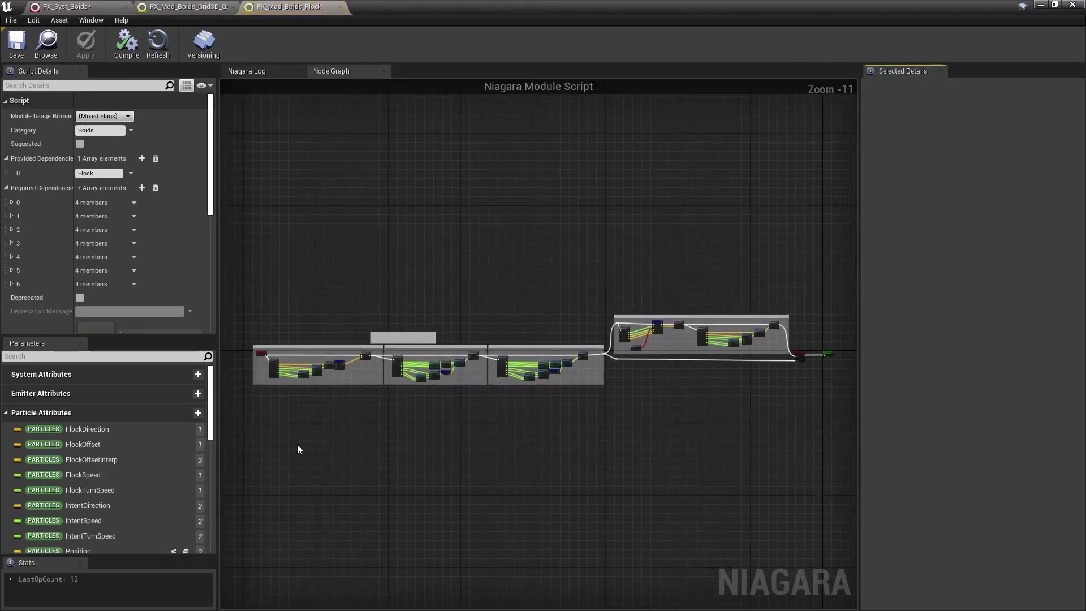
Examine how the Flock Behaviour graph blends the particle's intent direction, speed and turn speed with the weighted flock values
{"action": "scroll", "coordinate": [423, 321], "scroll_direction": "up", "scroll_amount": 5}
{"action": "scroll", "coordinate": [424, 324], "scroll_direction": "up", "scroll_amount": 3}
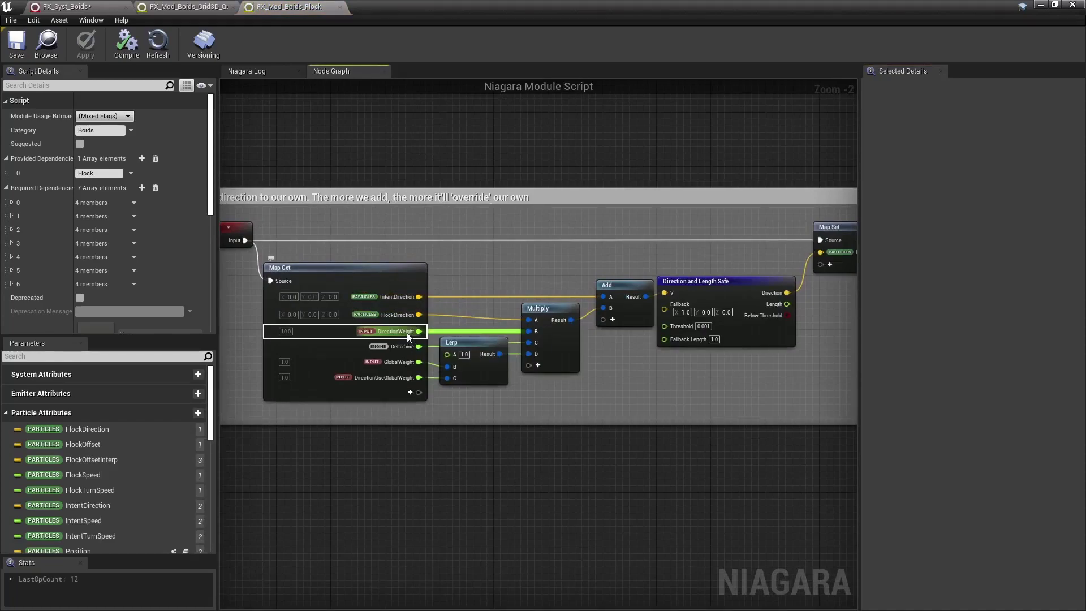
{"action": "right_click_drag", "start_coordinate": [639, 373], "coordinate": [575, 247]}
{"action": "left_click", "coordinate": [564, 338]}
{"action": "right_click_drag", "start_coordinate": [580, 320], "coordinate": [357, 266]}
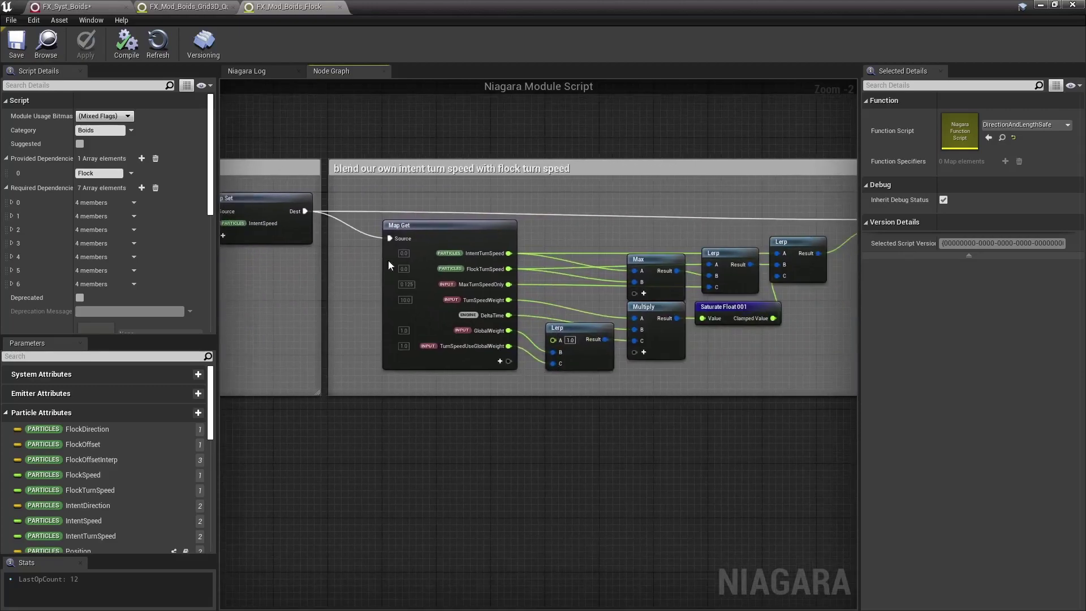
{"action": "right_click_drag", "start_coordinate": [575, 280], "coordinate": [323, 258]}
{"action": "scroll", "coordinate": [609, 194], "scroll_direction": "down", "scroll_amount": 1}
Examine the block that interpolates FlockOffset over time and adds the weighted FlockOffsetInterp to the particle Position
{"action": "right_click_drag", "start_coordinate": [681, 220], "coordinate": [789, 223]}
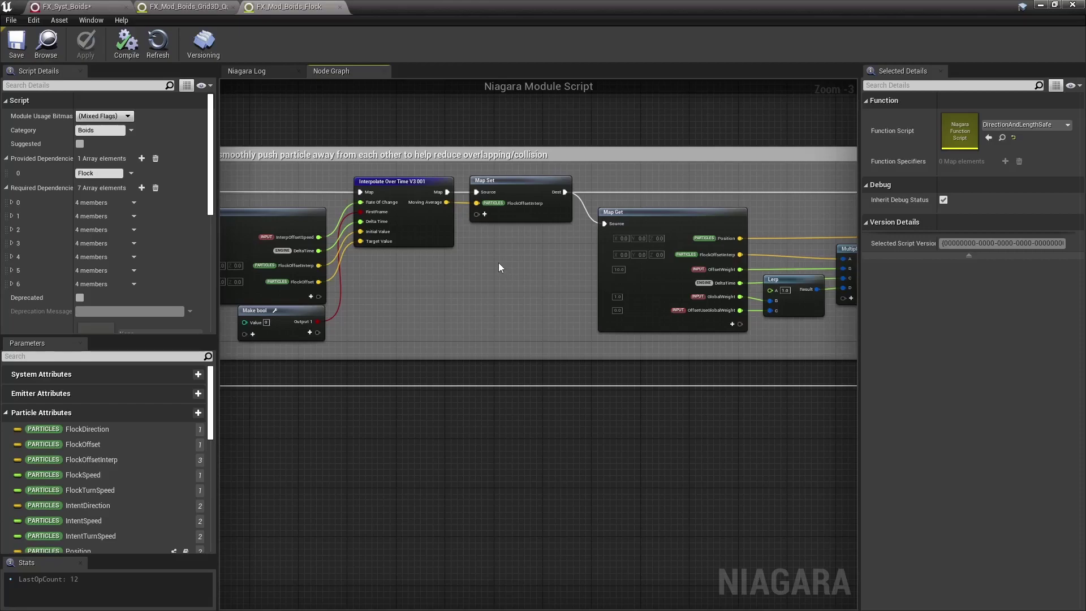
{"action": "right_click_drag", "start_coordinate": [522, 249], "coordinate": [333, 248]}
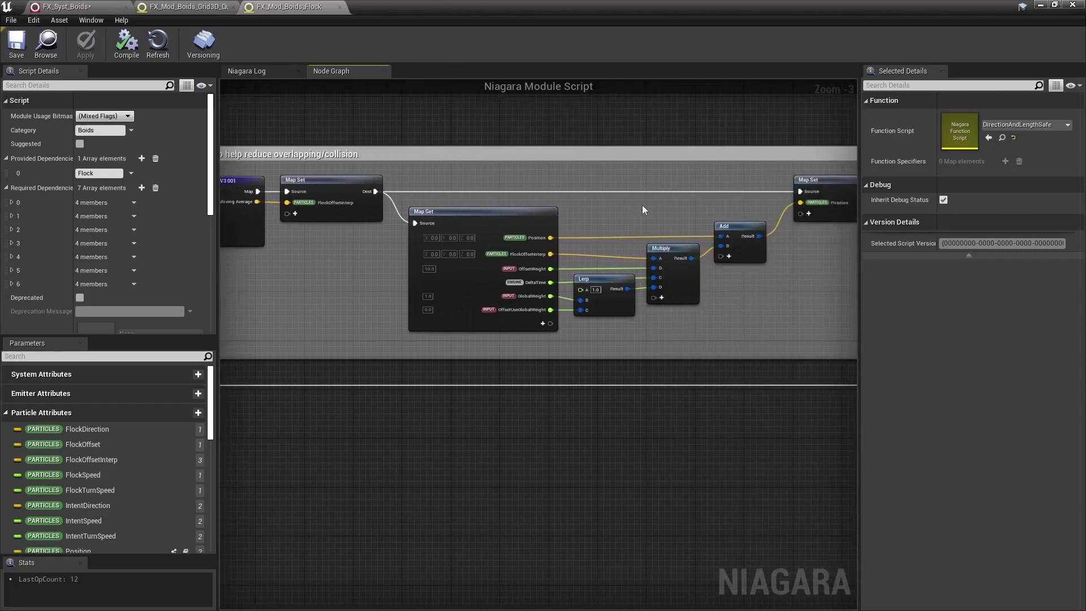
{"action": "right_click_drag", "start_coordinate": [641, 206], "coordinate": [583, 206]}
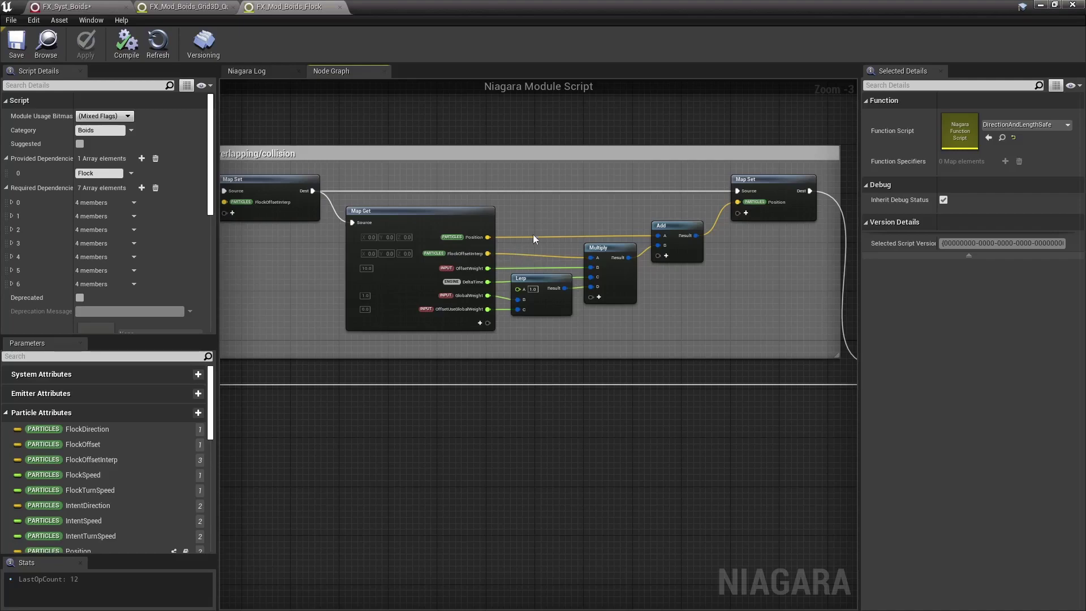
{"action": "left_click", "coordinate": [673, 226]}
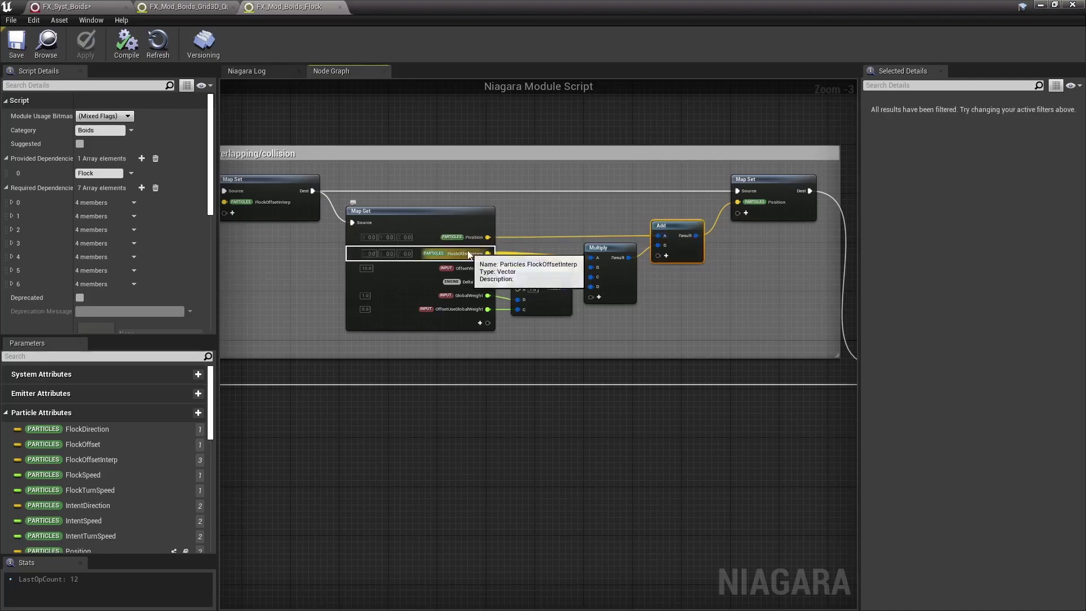
{"action": "left_click", "coordinate": [670, 298]}
{"action": "right_click_drag", "start_coordinate": [690, 297], "coordinate": [635, 284]}
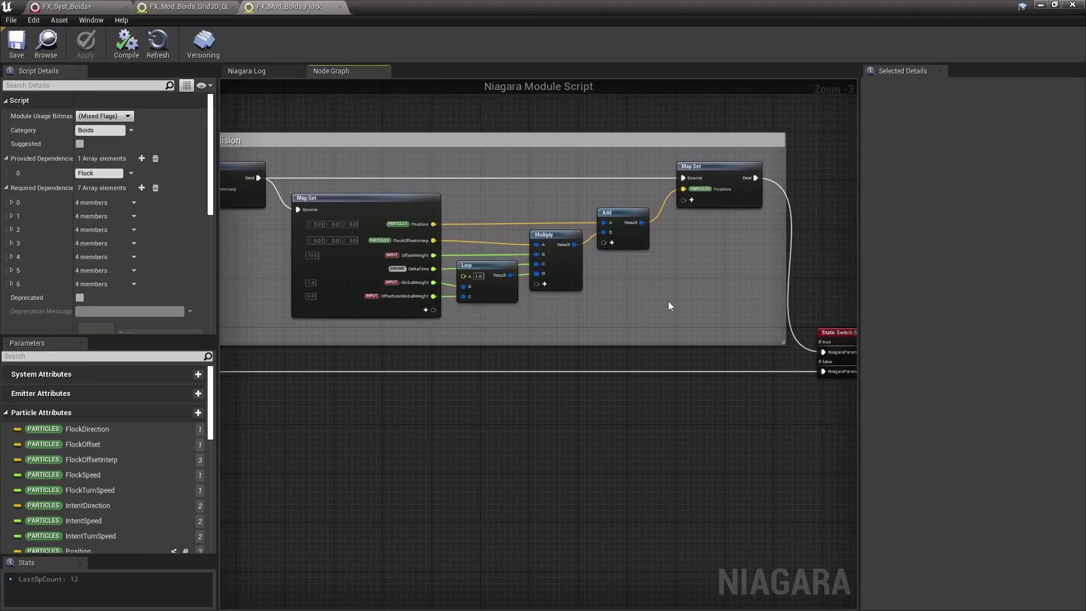
{"action": "scroll", "coordinate": [668, 306], "scroll_direction": "down", "scroll_amount": 3}
{"action": "mouse_move", "coordinate": [638, 300]}
{"action": "right_mouse_down"}
{"action": "mouse_move", "coordinate": [507, 298]}
{"action": "mouse_move", "coordinate": [637, 298]}
{"action": "right_mouse_up"}
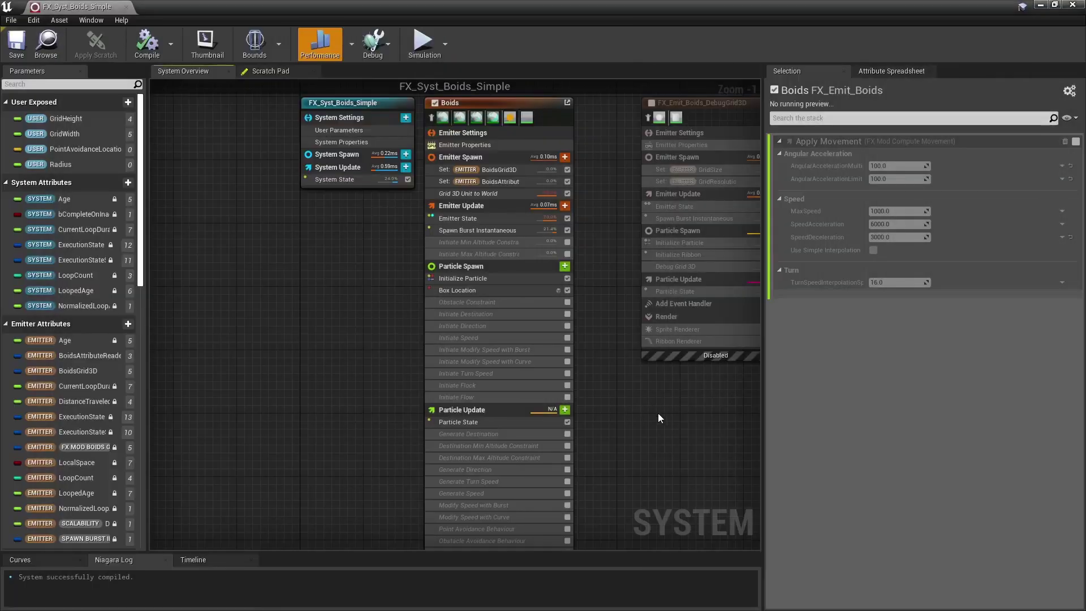
Look through the Boids emitter stack in FX_Syst_Boids_Simple, inspecting the Generate Destination, Generate Direction and Generate Turn Speed modules
{"action": "right_click_drag", "start_coordinate": [649, 422], "coordinate": [628, 303]}
{"action": "scroll", "coordinate": [622, 339], "scroll_direction": "down", "scroll_amount": 1}
{"action": "right_click_drag", "start_coordinate": [623, 341], "coordinate": [603, 214]}
{"action": "right_click_drag", "start_coordinate": [645, 395], "coordinate": [645, 424]}
{"action": "right_click_drag", "start_coordinate": [588, 213], "coordinate": [585, 327]}
{"action": "scroll", "coordinate": [578, 287], "scroll_direction": "up", "scroll_amount": 1}
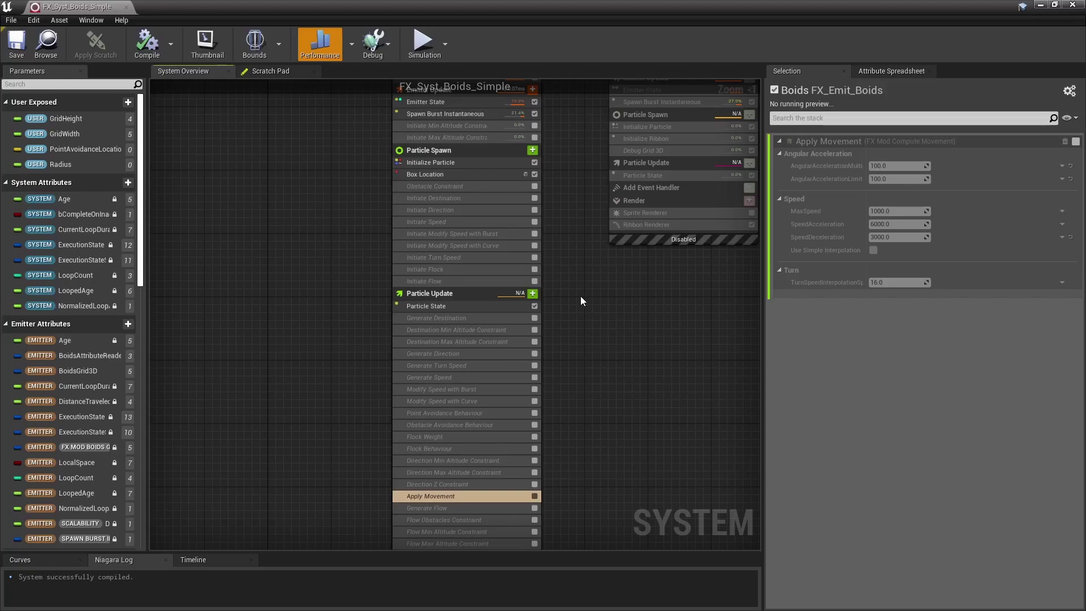
{"action": "right_click_drag", "start_coordinate": [587, 311], "coordinate": [592, 273]}
{"action": "scroll", "coordinate": [593, 273], "scroll_direction": "up", "scroll_amount": 1}
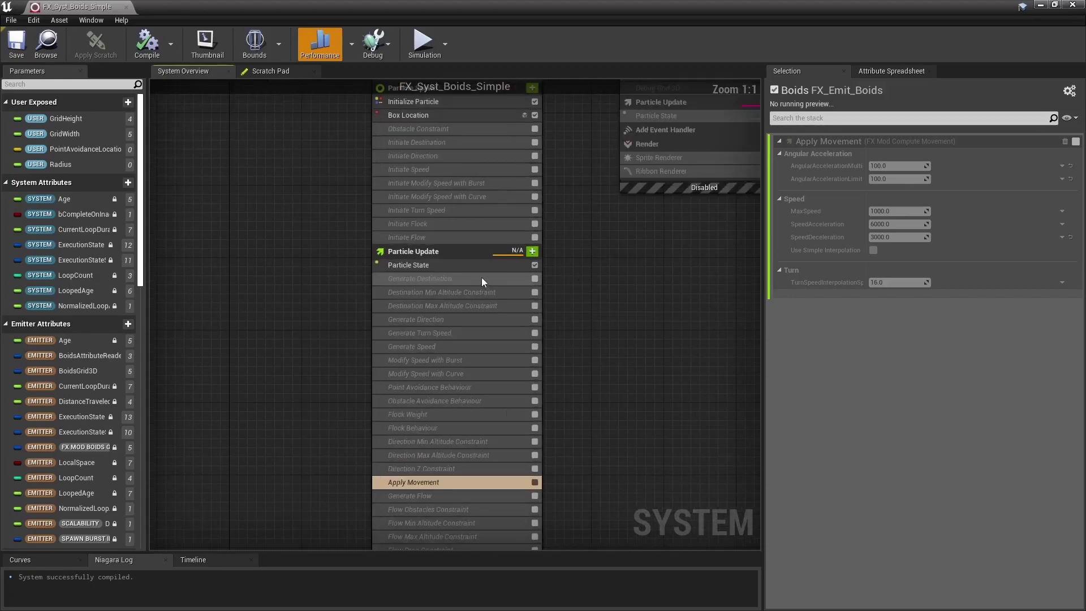
{"action": "left_click", "coordinate": [482, 278]}
{"action": "left_click", "coordinate": [446, 319]}
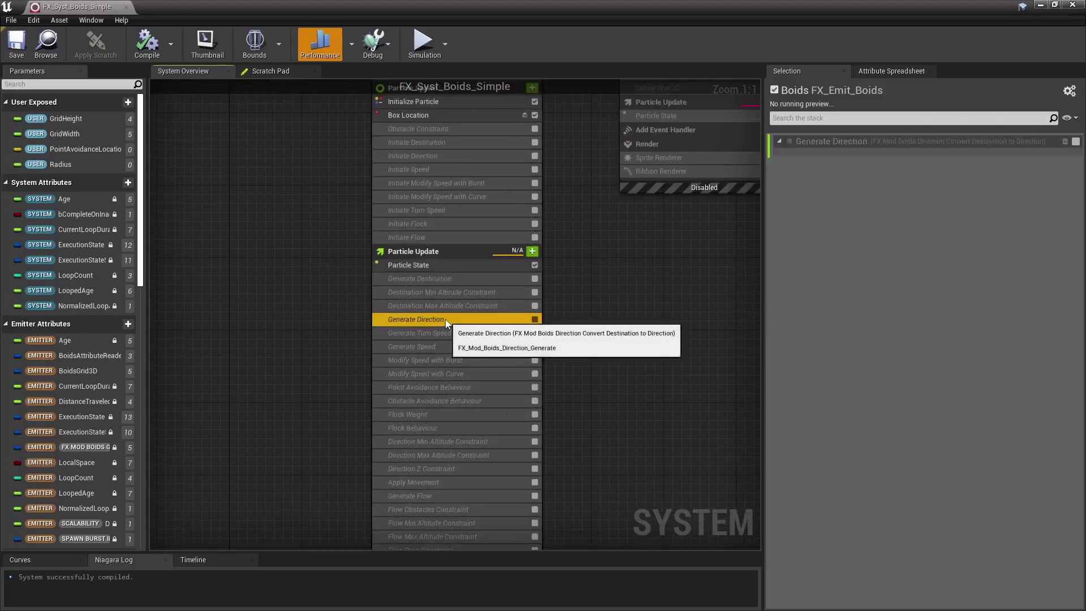
{"action": "left_click", "coordinate": [444, 333]}
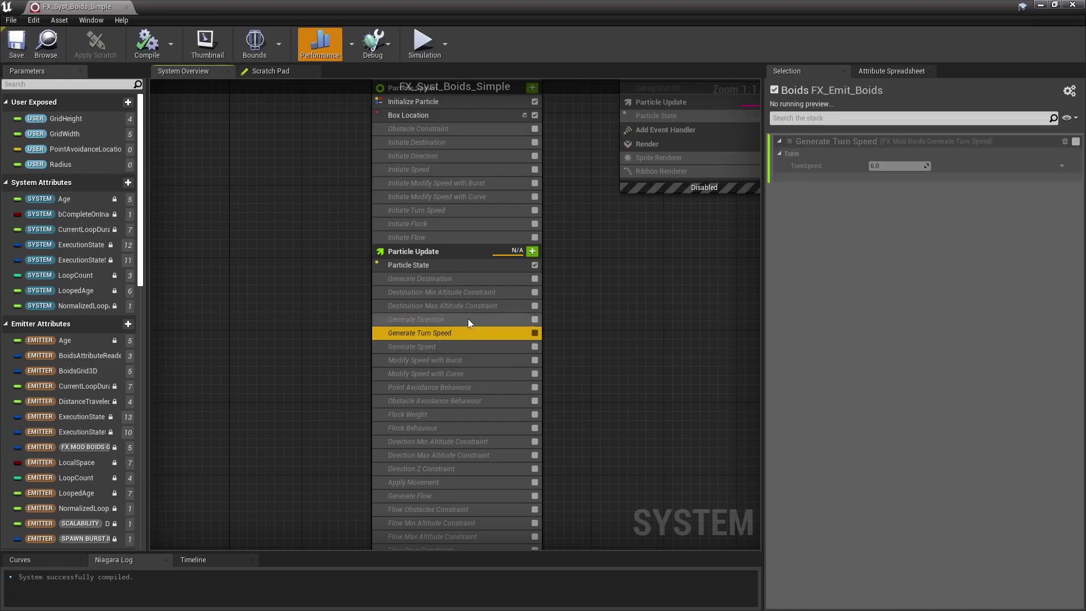
Enable the Generate Destination module in Particle Update and display its settings
{"action": "left_click", "coordinate": [535, 278]}
{"action": "left_click", "coordinate": [466, 279]}
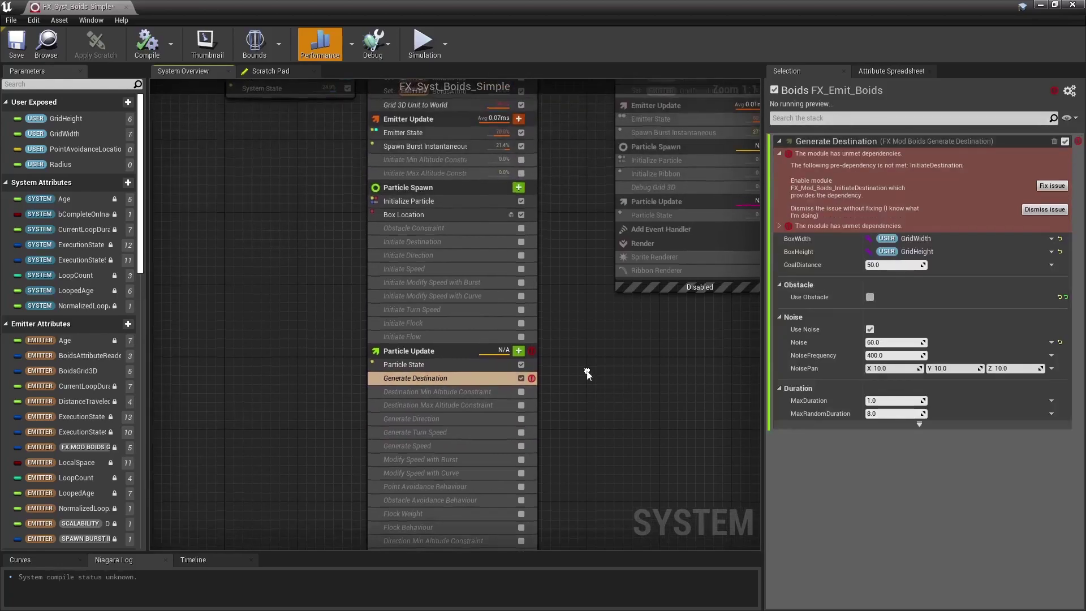
{"action": "right_click_drag", "start_coordinate": [561, 290], "coordinate": [561, 302]}
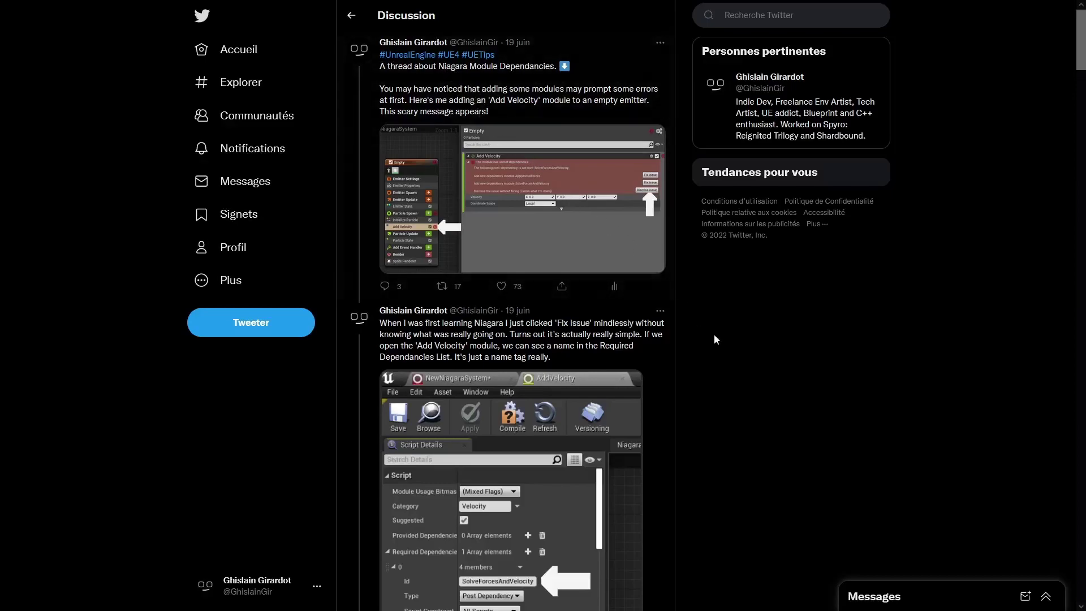
Skim the Twitter thread about Niagara module dependencies, covering required and provided dependencies, stack restrictions and library visibility
{"action": "scroll", "coordinate": [712, 333], "scroll_direction": "down", "scroll_amount": 17}
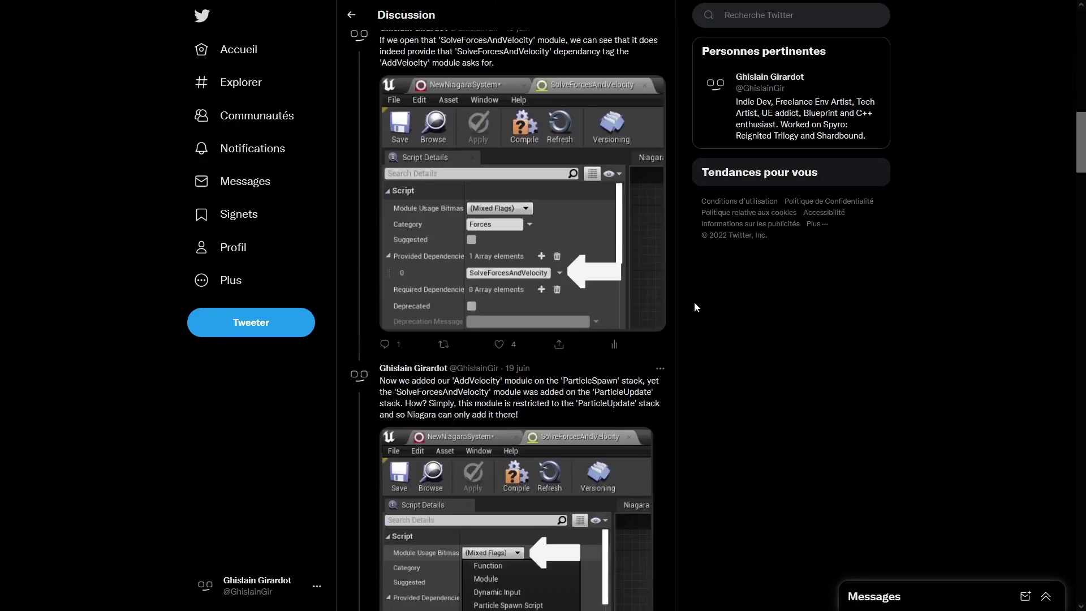
{"action": "scroll", "coordinate": [695, 306], "scroll_direction": "down", "scroll_amount": 16}
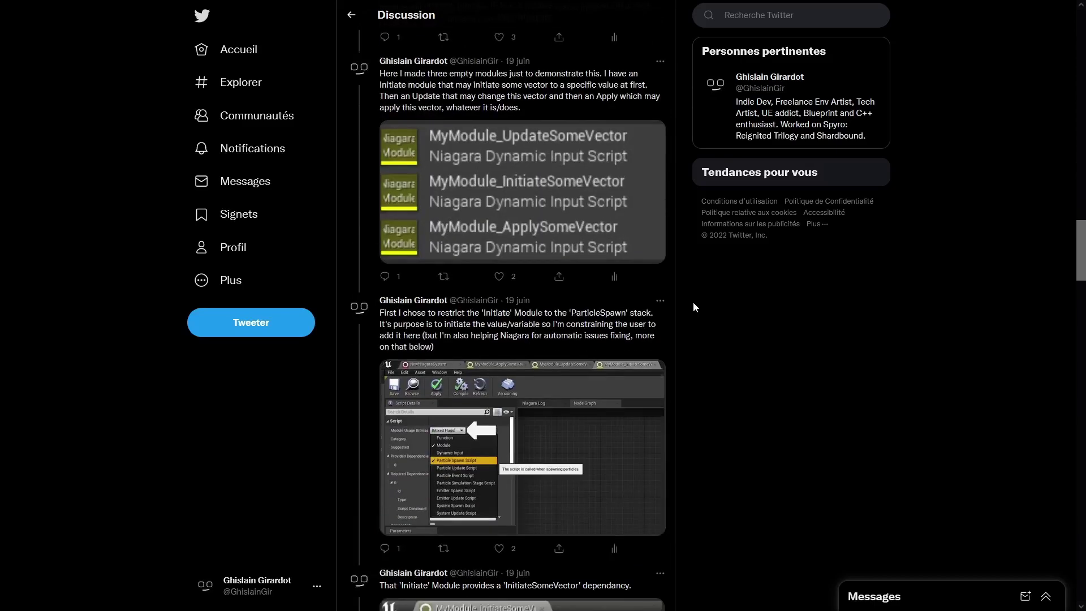
{"action": "scroll", "coordinate": [694, 306], "scroll_direction": "down", "scroll_amount": 20}
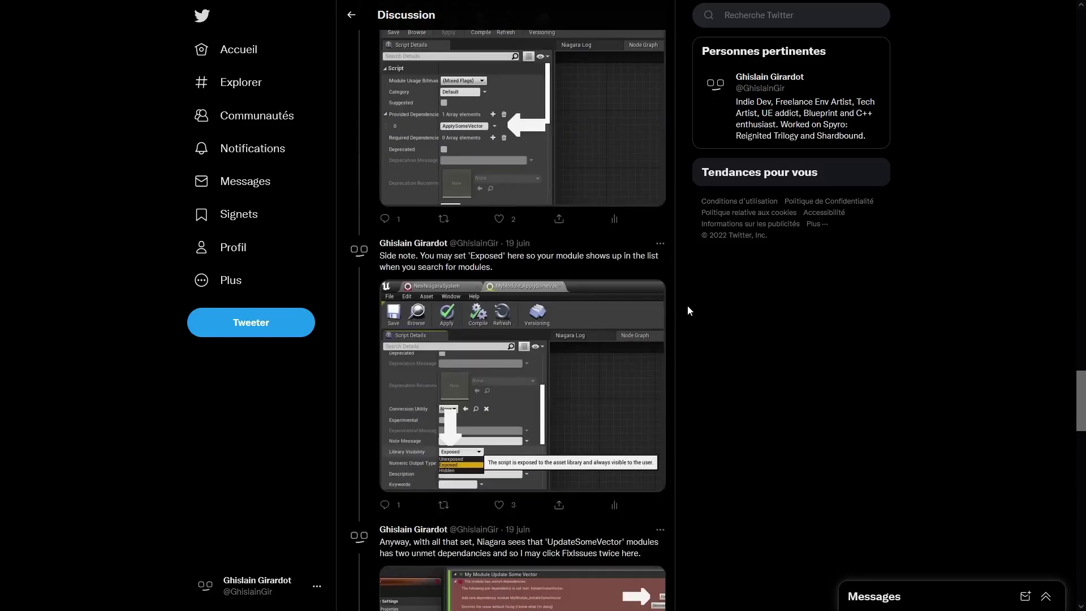
{"action": "scroll", "coordinate": [688, 310], "scroll_direction": "down", "scroll_amount": 19}
{"action": "scroll", "coordinate": [523, 347], "scroll_direction": "down", "scroll_amount": 4}
{"action": "scroll", "coordinate": [563, 368], "scroll_direction": "up", "scroll_amount": 5}
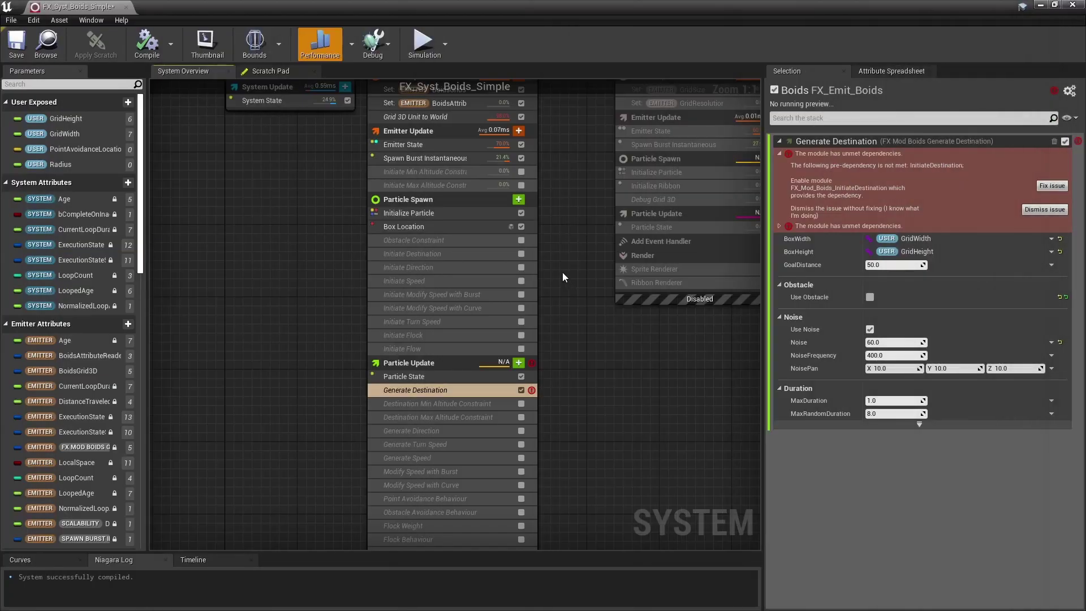
Enable the Initiate Destination module in Particle Spawn and review its script's Map Set defaults, closing the script again
{"action": "left_click", "coordinate": [521, 253]}
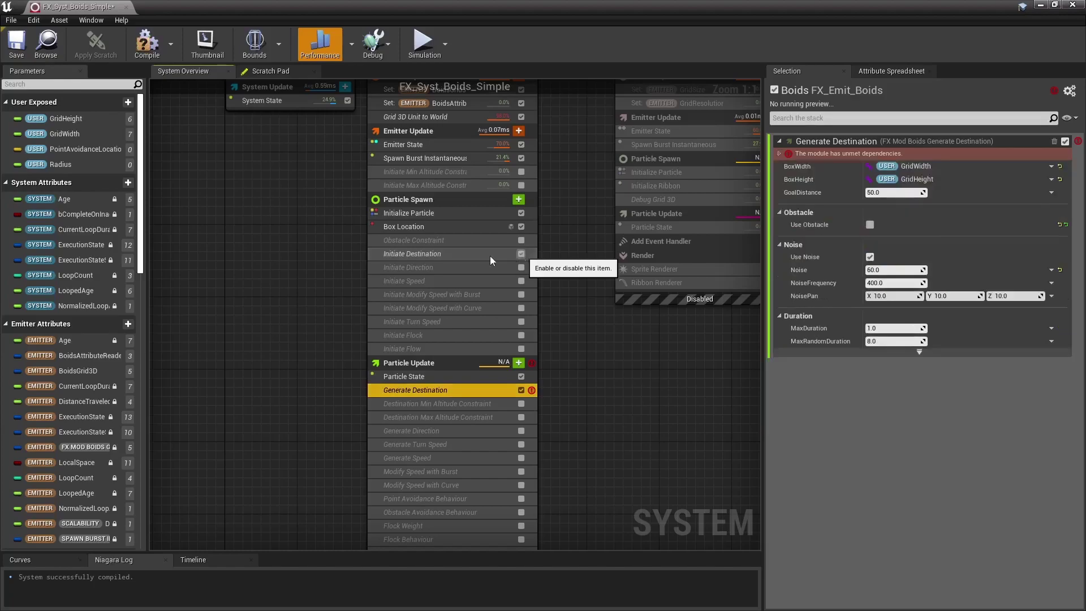
{"action": "left_click", "coordinate": [459, 253]}
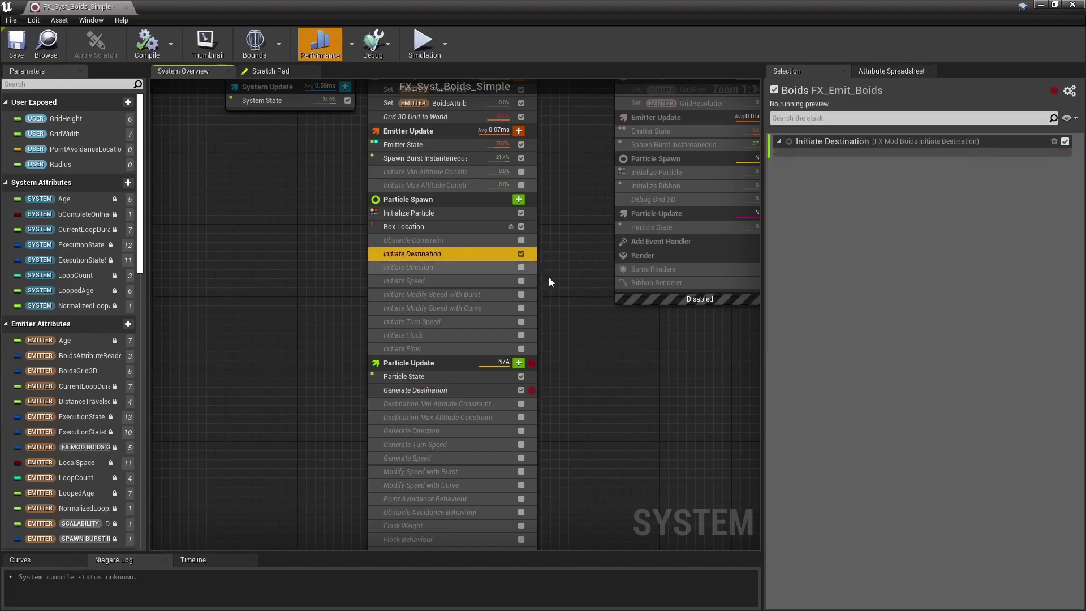
{"action": "double_click", "coordinate": [476, 254]}
{"action": "right_click_drag", "start_coordinate": [479, 286], "coordinate": [475, 253]}
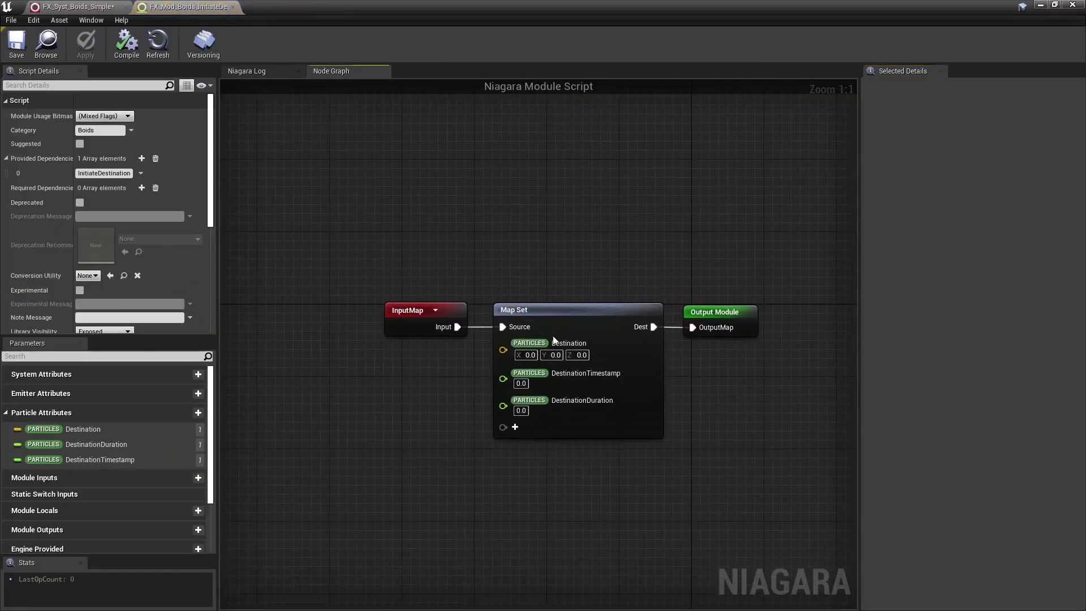
{"action": "left_click", "coordinate": [233, 6]}
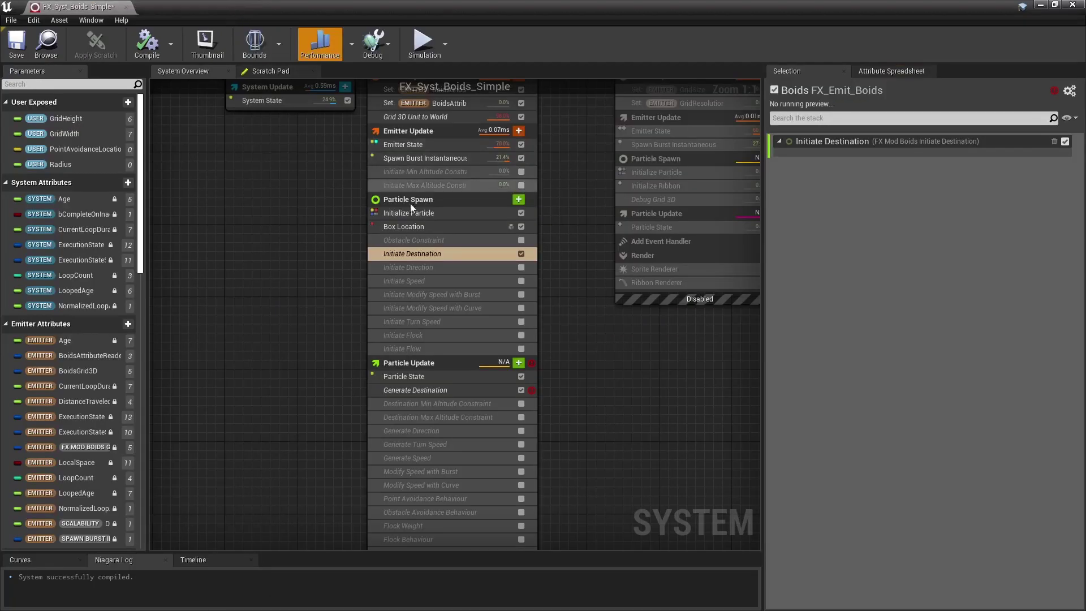
Check the unmet dependency on Generate Destination and enable the Apply Movement module in Particle Update
{"action": "left_click", "coordinate": [439, 348]}
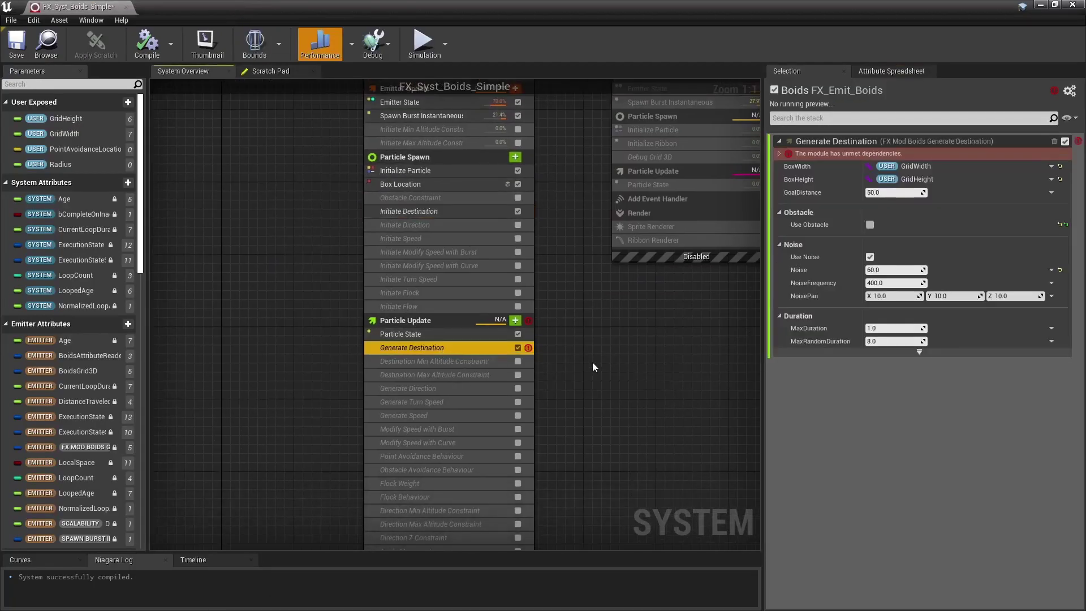
{"action": "right_click_drag", "start_coordinate": [592, 362], "coordinate": [588, 317]}
{"action": "left_click", "coordinate": [779, 153]}
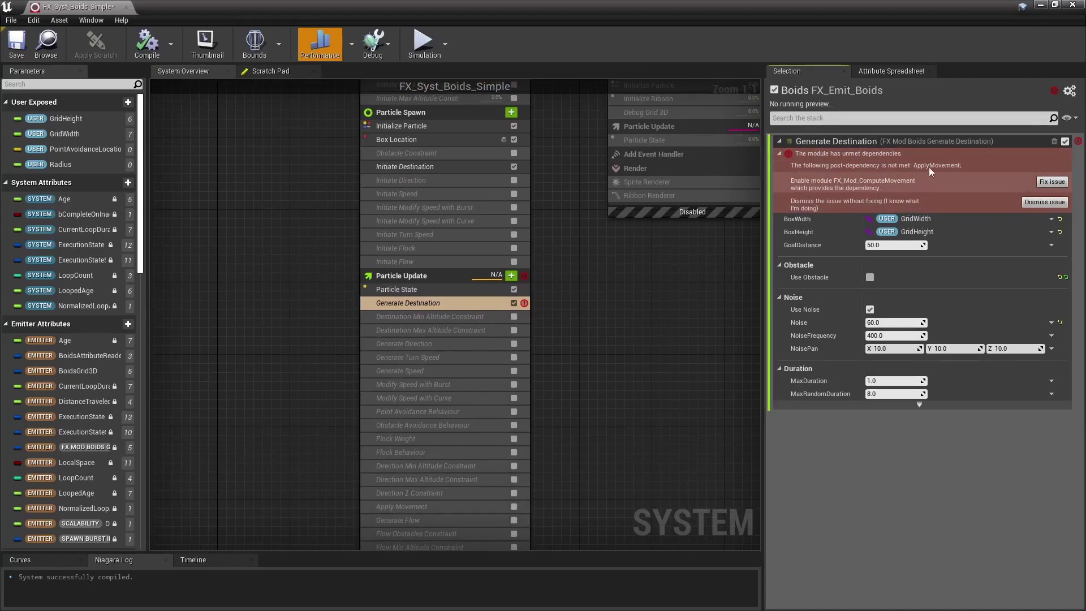
{"action": "right_click_drag", "start_coordinate": [599, 403], "coordinate": [595, 309]}
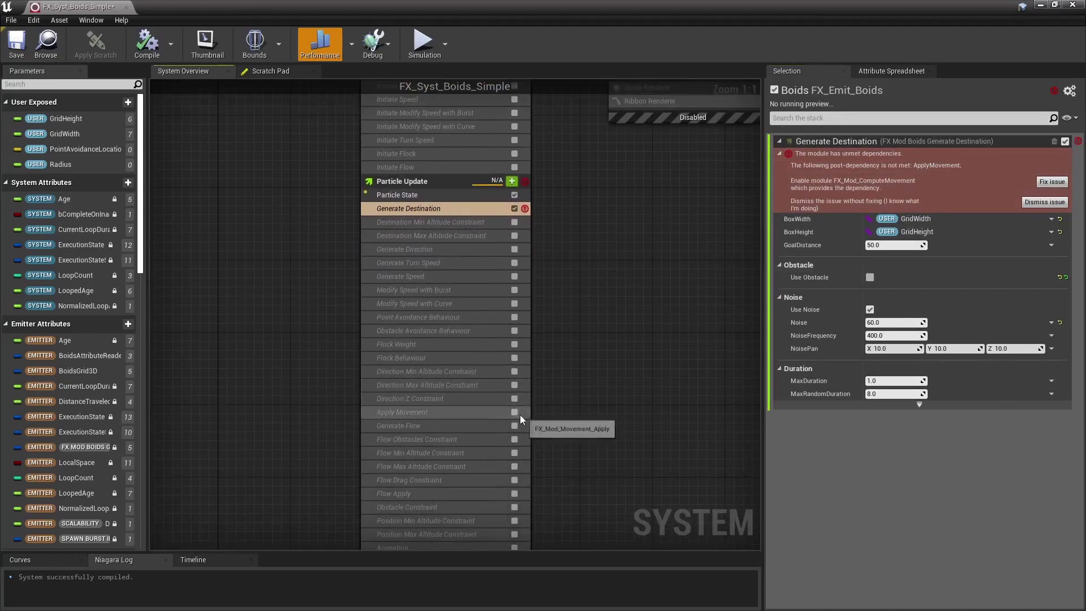
{"action": "left_click", "coordinate": [447, 412]}
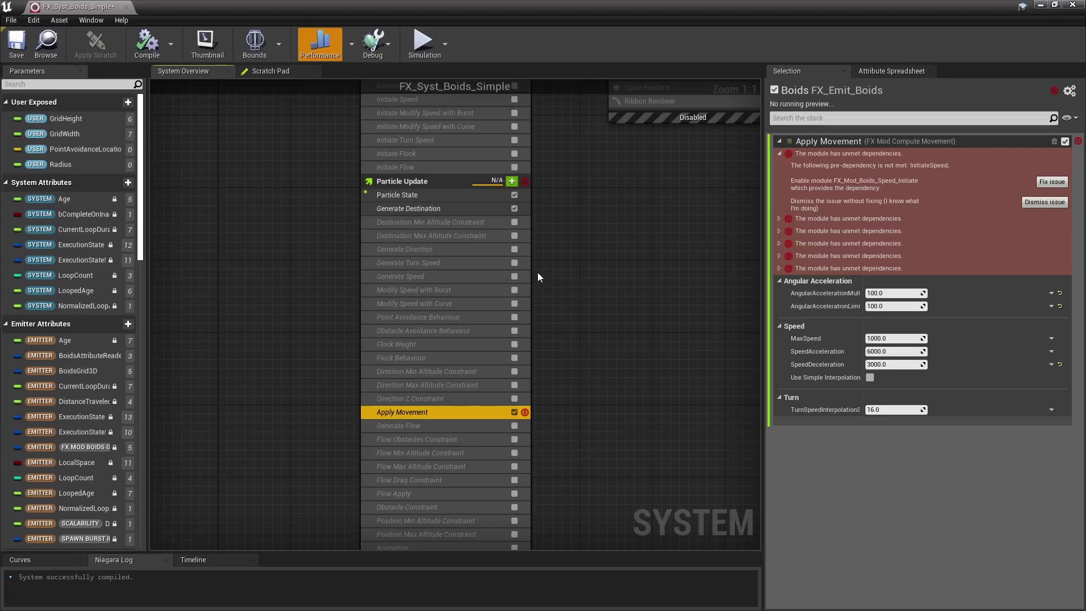
Enable the Generate Speed, Generate Turn Speed and Generate Direction modules in Particle Update
{"action": "left_click", "coordinate": [515, 276]}
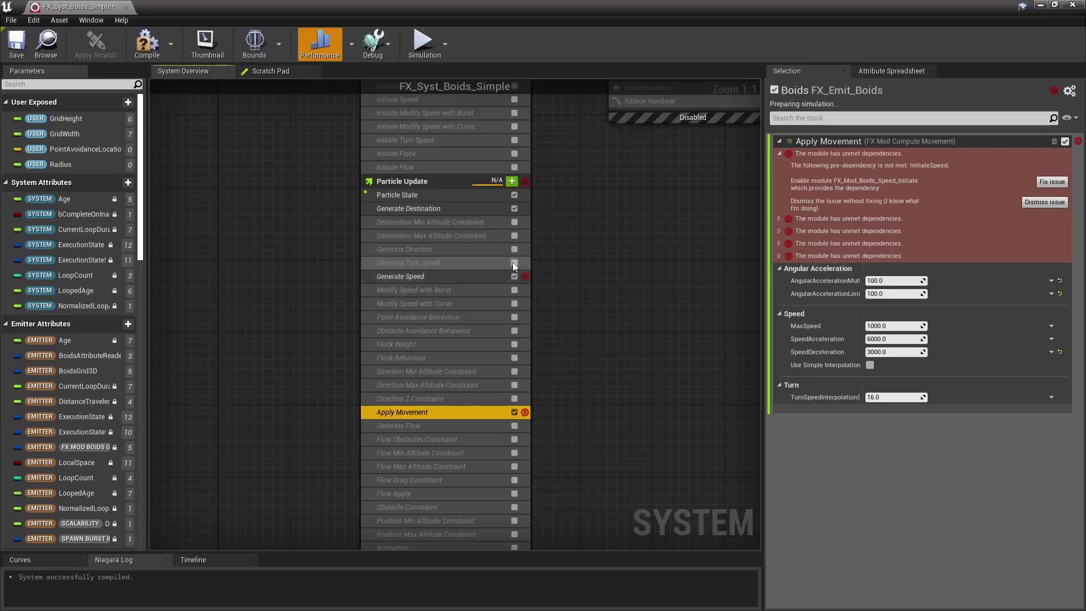
{"action": "left_click", "coordinate": [515, 262]}
{"action": "left_click", "coordinate": [514, 250]}
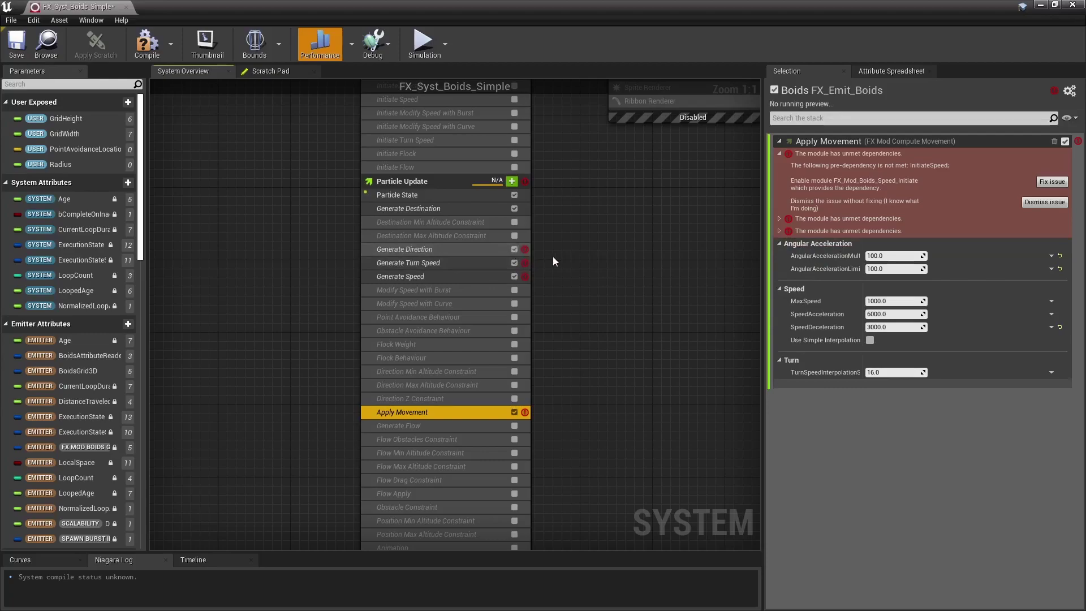
Check Generate Direction's dependency and enable the Initiate Direction, Initiate Speed and Initiate Turn Speed modules in Particle Spawn
{"action": "left_click", "coordinate": [458, 249]}
{"action": "right_click_drag", "start_coordinate": [583, 223], "coordinate": [593, 413]}
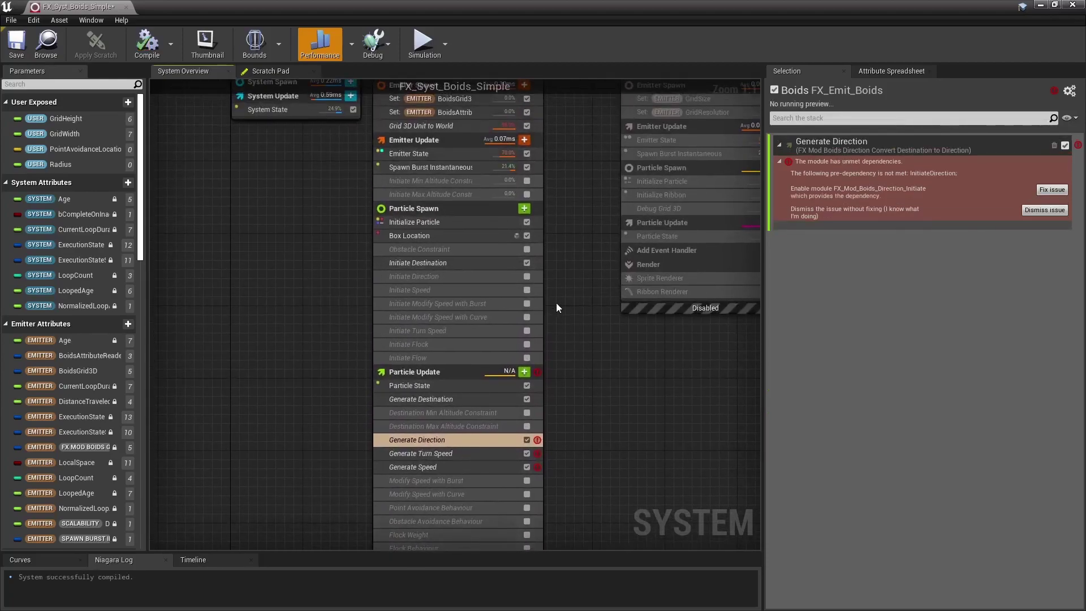
{"action": "left_click", "coordinate": [526, 277]}
{"action": "left_click", "coordinate": [528, 289]}
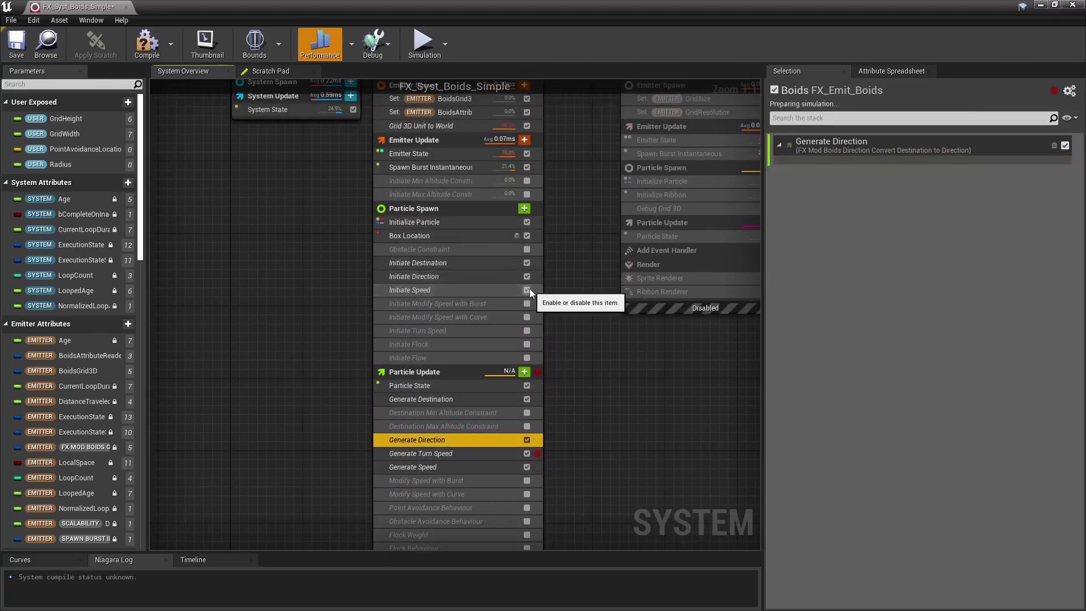
{"action": "left_click", "coordinate": [528, 331]}
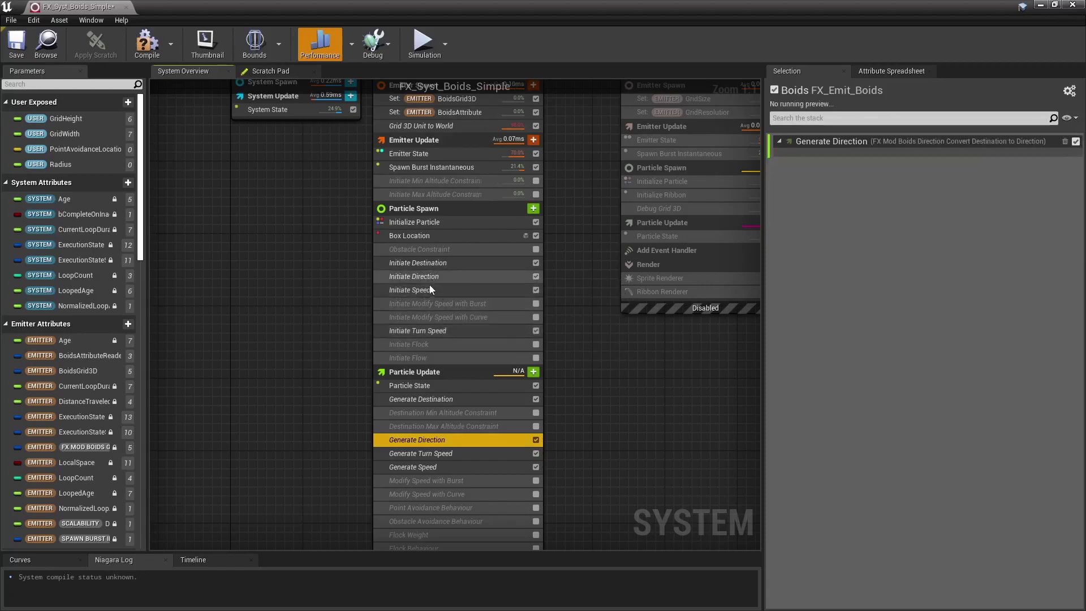
Open the Initiate Direction module script, review how StartDirection sets Direction and IntentDirection, and close it
{"action": "left_click", "coordinate": [427, 276]}
{"action": "double_click", "coordinate": [414, 281]}
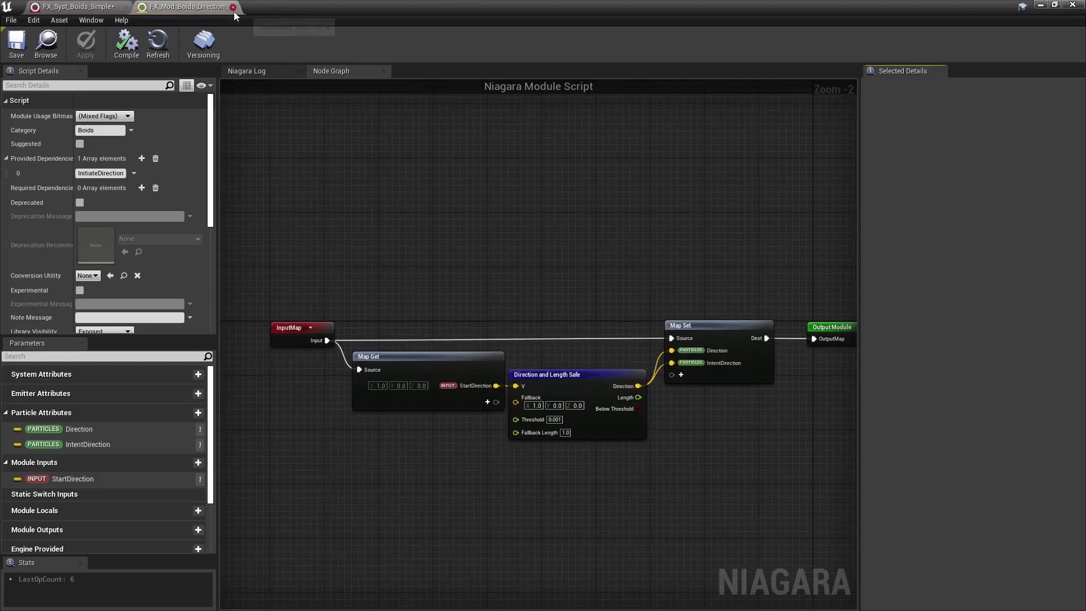
{"action": "left_click", "coordinate": [233, 7]}
Review the Initiate Speed and Initiate Turn Speed module scripts, which initialise the particle values from StartSpeed and StartTurnSpeed
{"action": "left_click", "coordinate": [429, 294]}
{"action": "double_click", "coordinate": [429, 293]}
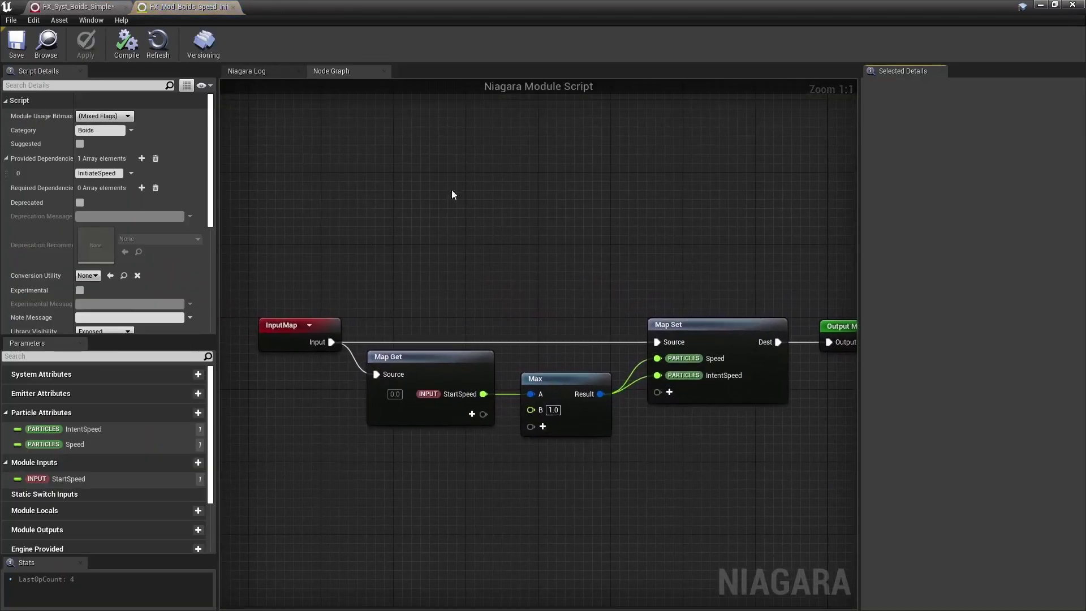
{"action": "left_click", "coordinate": [233, 7]}
{"action": "left_click", "coordinate": [434, 331]}
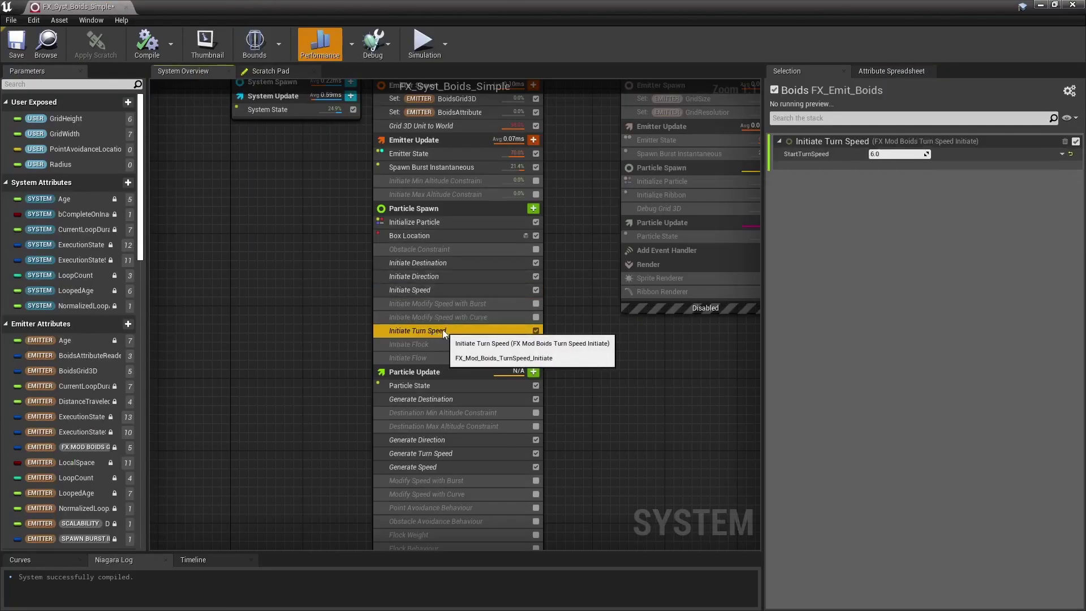
{"action": "double_click", "coordinate": [435, 330]}
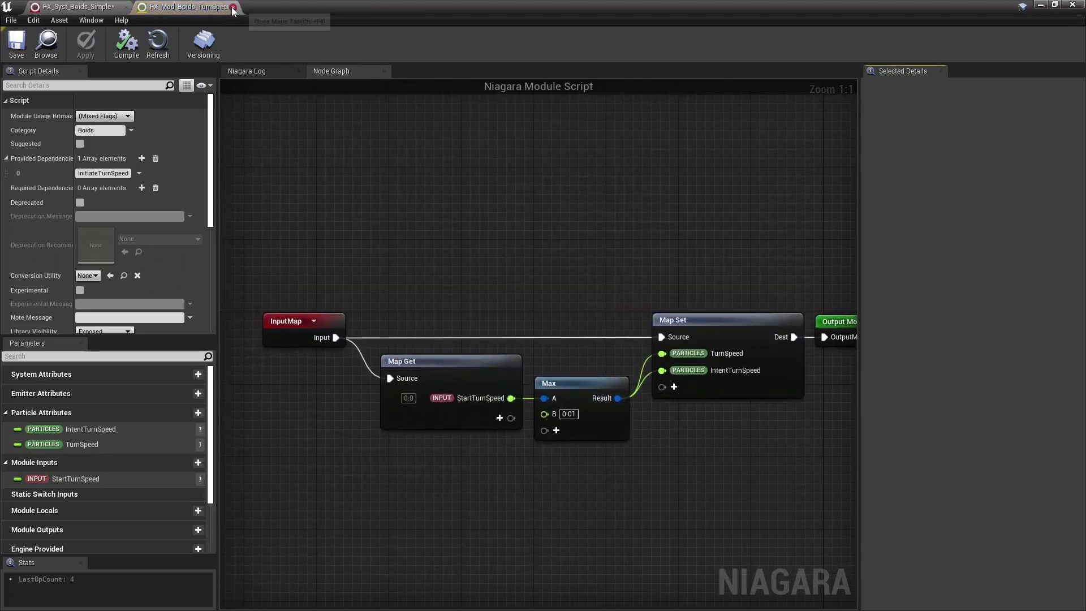
Check the Spawn Burst Instantaneous settings, save the FX_Syst_Boids_Simple system and show the level viewport full screen
{"action": "left_click", "coordinate": [233, 7]}
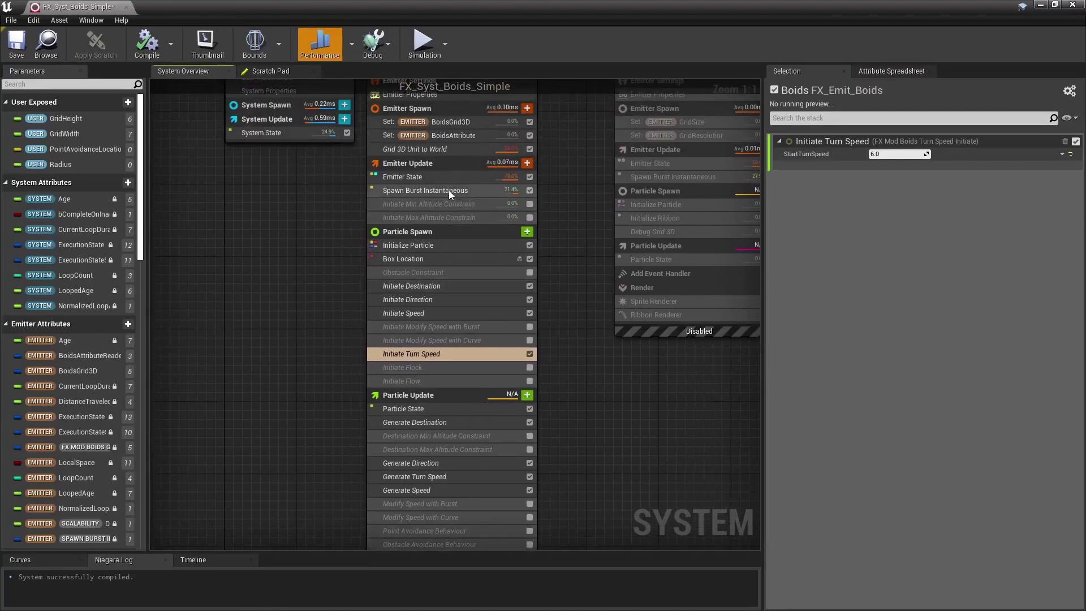
{"action": "left_click", "coordinate": [449, 191]}
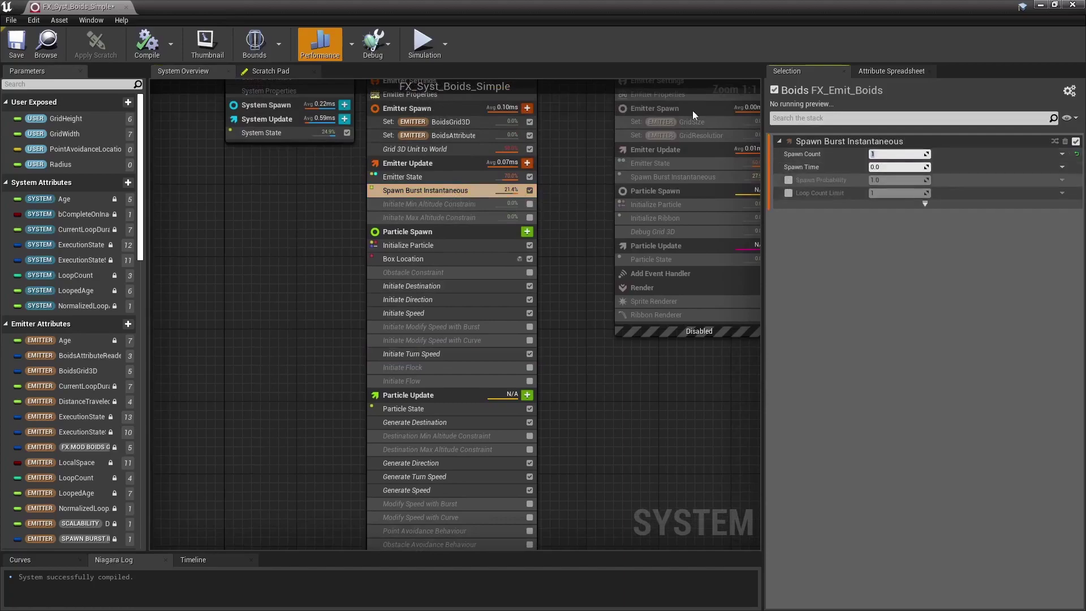
{"action": "double_click", "coordinate": [601, 6]}
{"action": "left_click", "coordinate": [726, 161]}
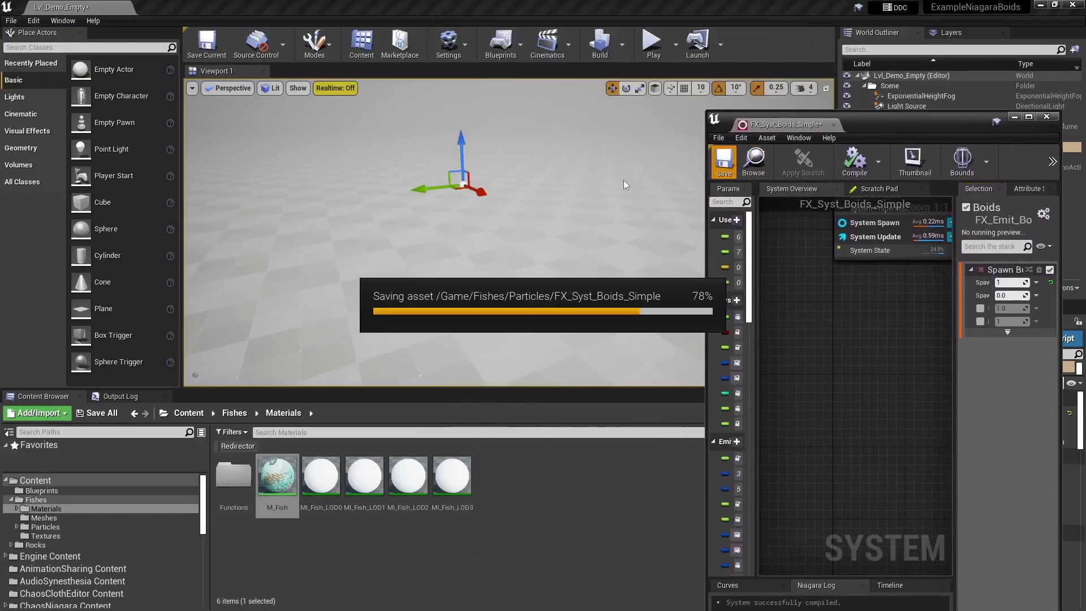
{"action": "scroll", "coordinate": [581, 203], "scroll_direction": "down", "scroll_amount": 1}
{"action": "scroll", "coordinate": [572, 227], "scroll_direction": "down", "scroll_amount": 1}
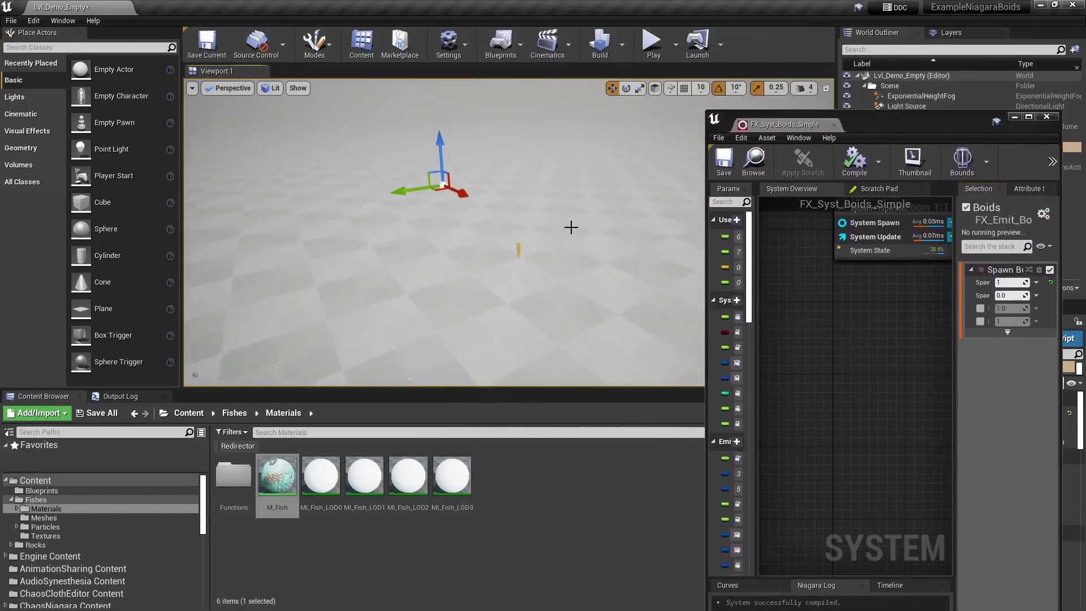
{"action": "key", "text": "F11"}
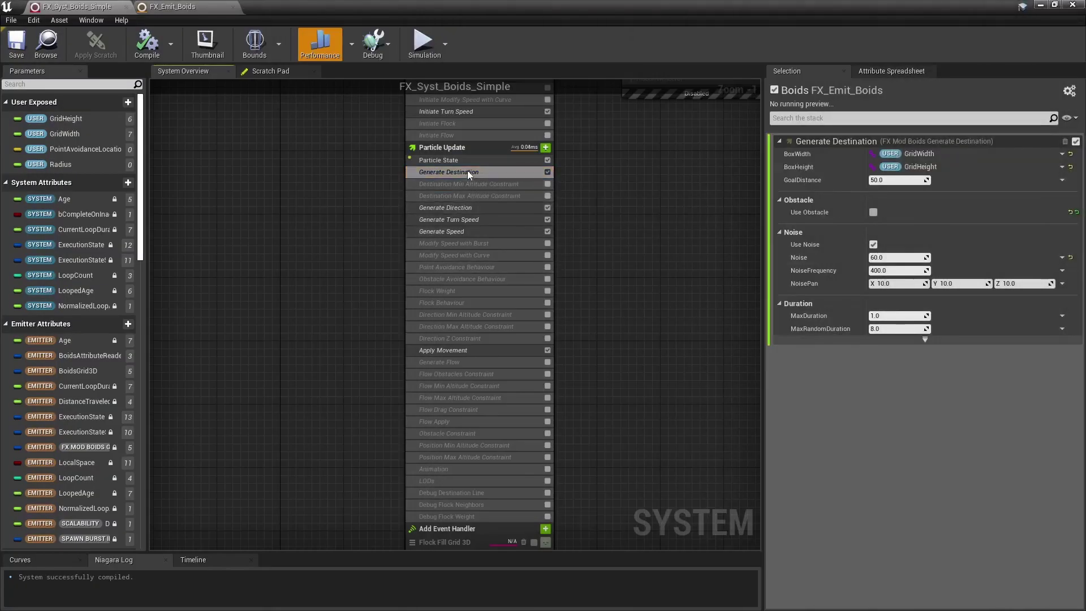
Enable the Sprite Renderer, the last Mesh Renderer and the Debug Destination Line module of the boids emitter
{"action": "right_click_drag", "start_coordinate": [603, 420], "coordinate": [597, 216]}
{"action": "left_click", "coordinate": [543, 497]}
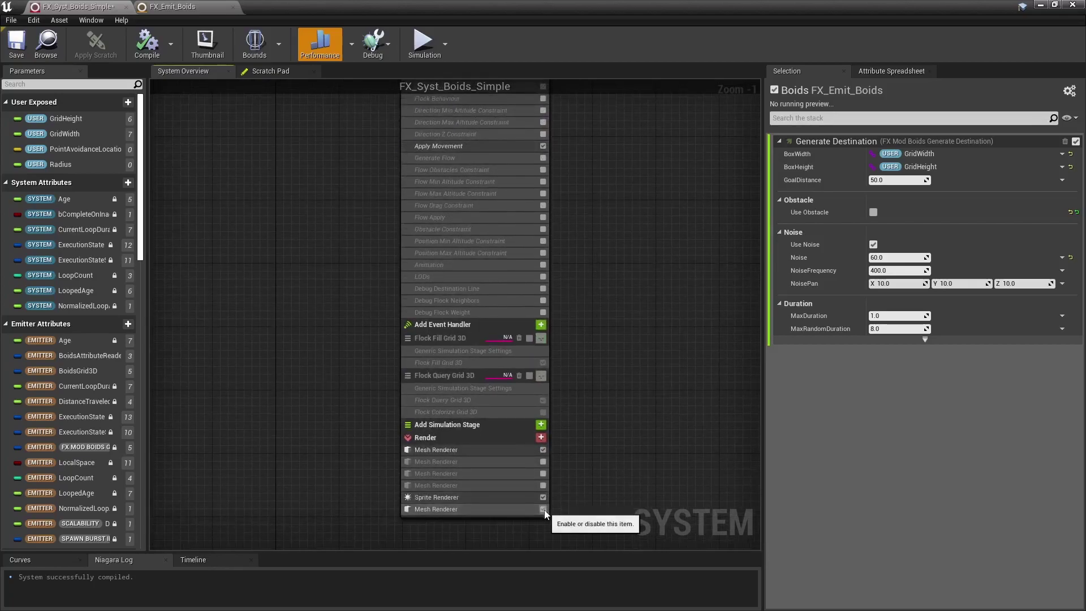
{"action": "left_click", "coordinate": [543, 288]}
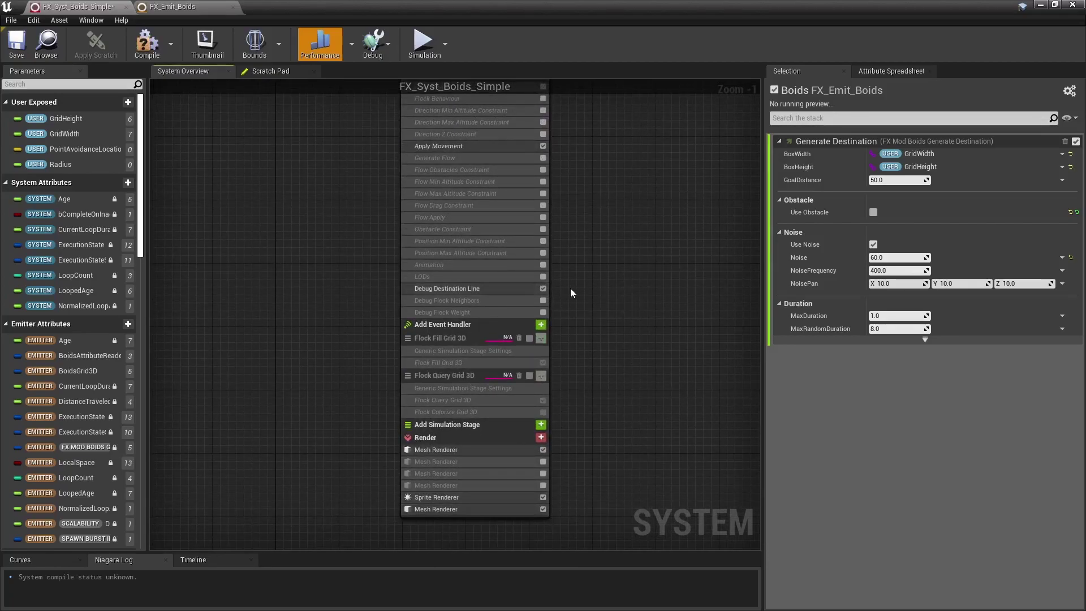
Review the Sprite Renderer's material and Position Binding, the debug Mesh Renderer's mesh, and the DebugDestinationLine scratch pad script
{"action": "left_click", "coordinate": [439, 498]}
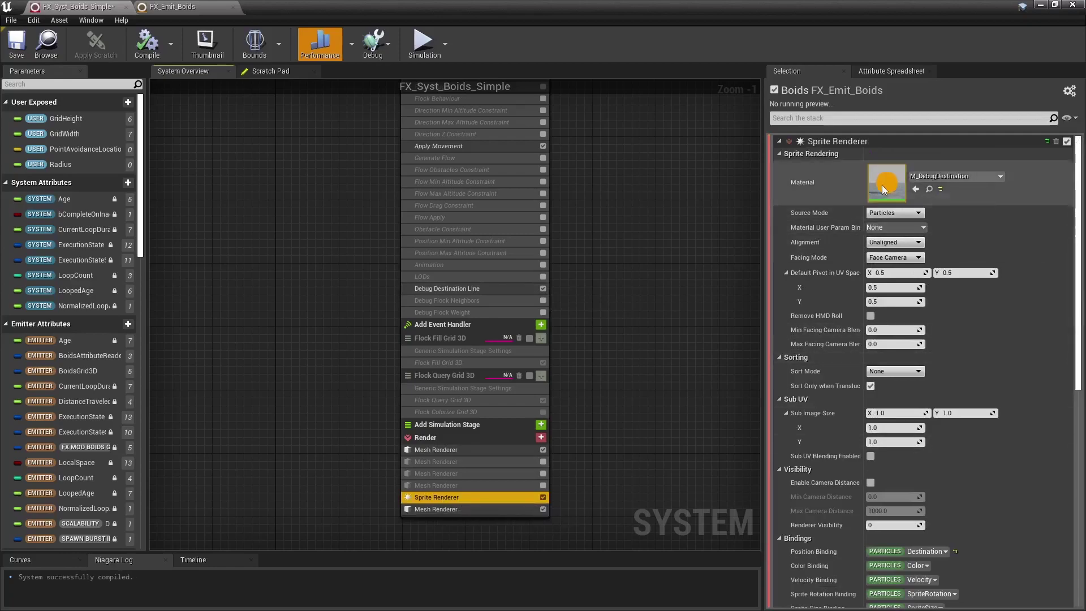
{"action": "scroll", "coordinate": [922, 423], "scroll_direction": "down", "scroll_amount": 2}
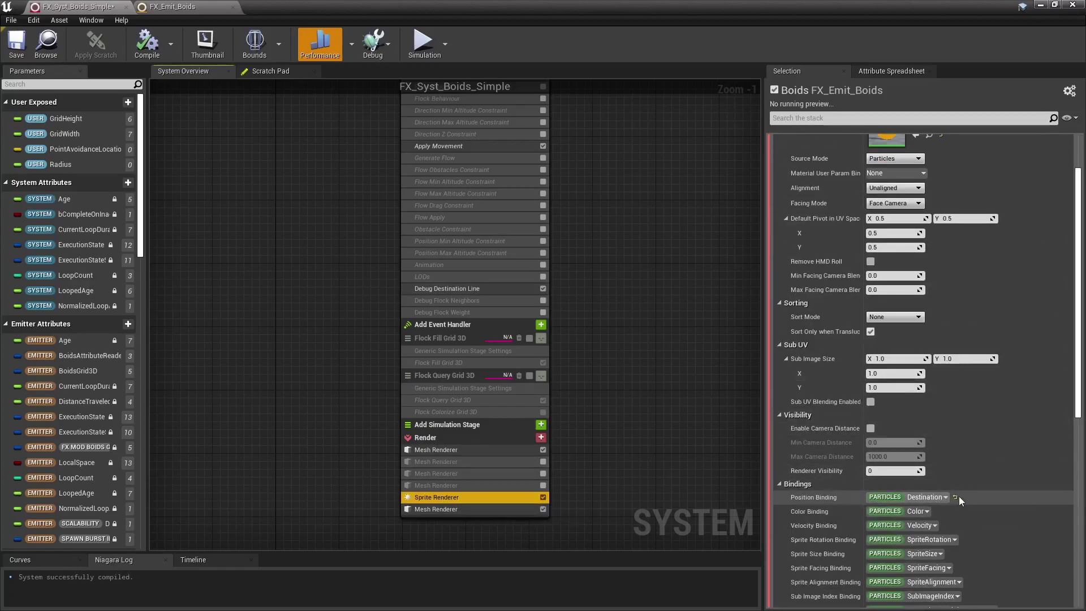
{"action": "left_click", "coordinate": [483, 509]}
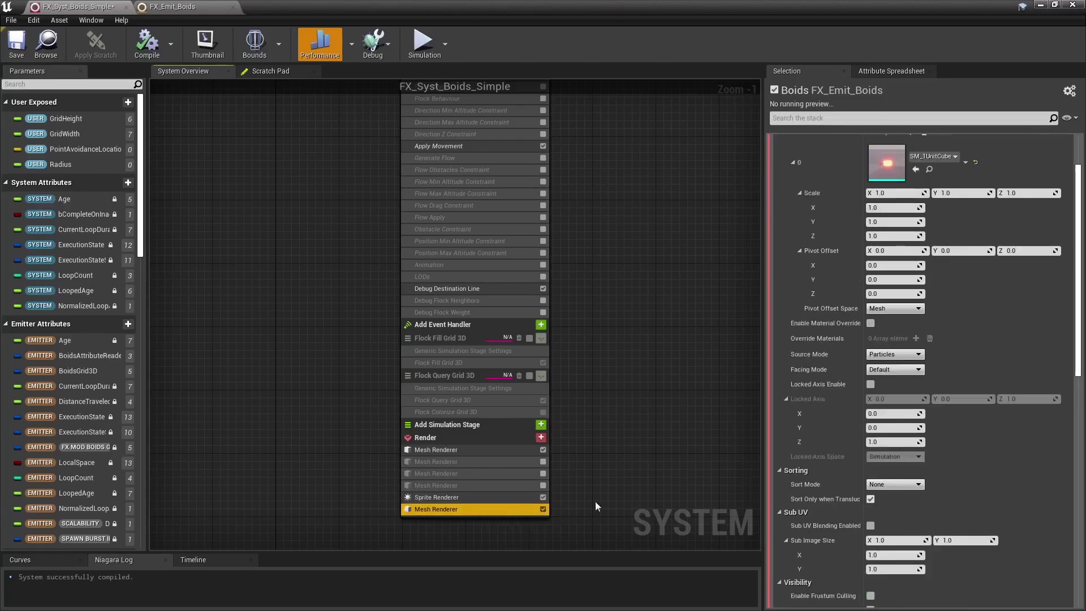
{"action": "double_click", "coordinate": [427, 290]}
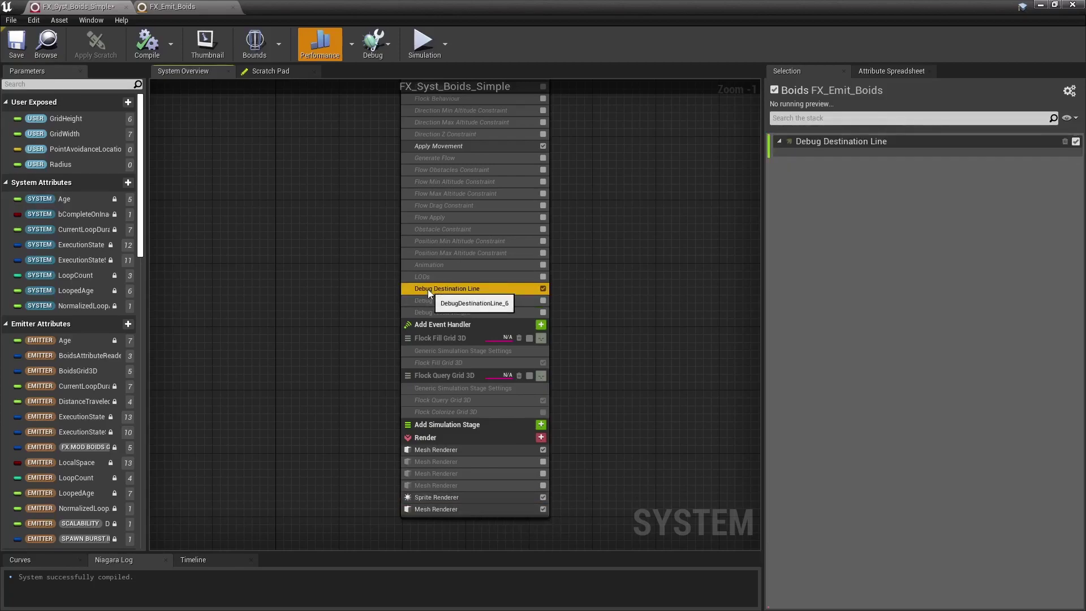
{"action": "scroll", "coordinate": [476, 317], "scroll_direction": "up", "scroll_amount": 2}
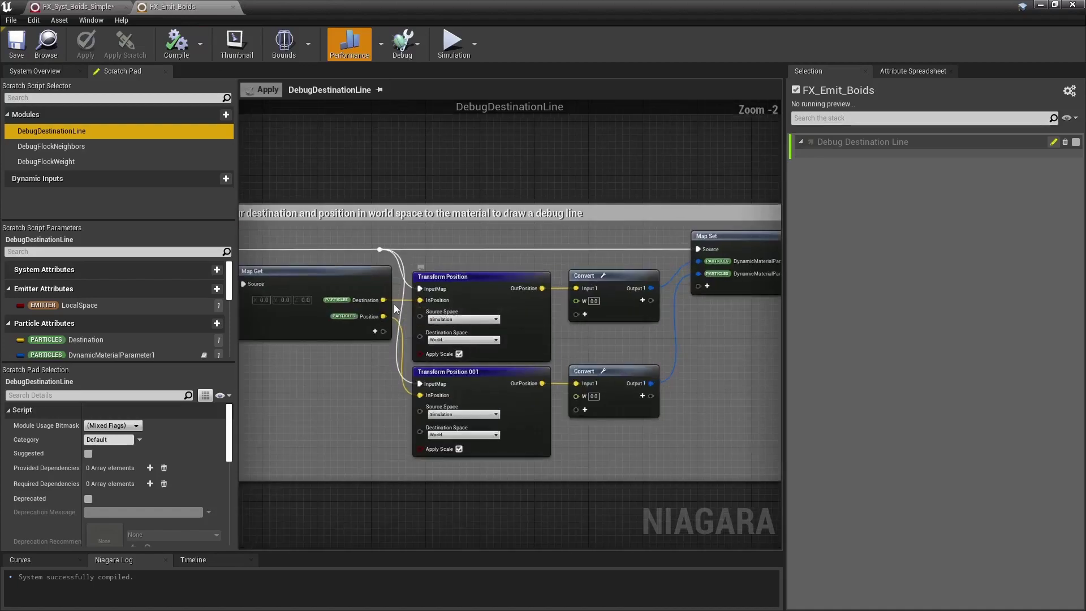
{"action": "mouse_move", "coordinate": [745, 314]}
{"action": "right_mouse_down"}
{"action": "mouse_move", "coordinate": [632, 309]}
{"action": "mouse_move", "coordinate": [701, 323]}
{"action": "mouse_move", "coordinate": [744, 315]}
{"action": "right_mouse_up"}
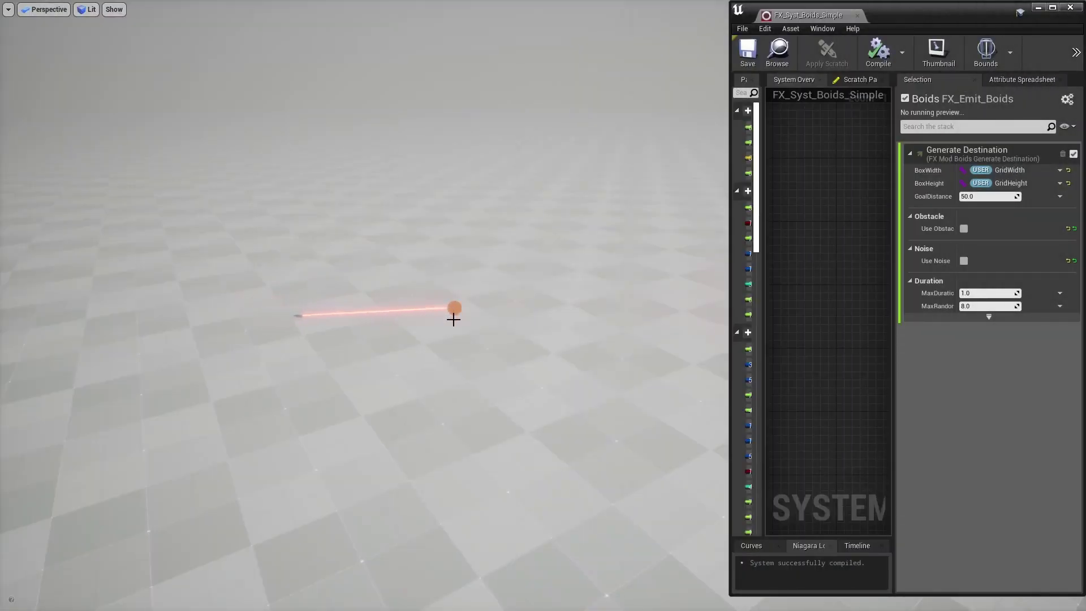
Watch the particle follow its debug destination, and set Generate Destination's MaxDuration and MaxRandomDuration to 0.5
{"action": "right_click_drag", "start_coordinate": [461, 326], "coordinate": [483, 277]}
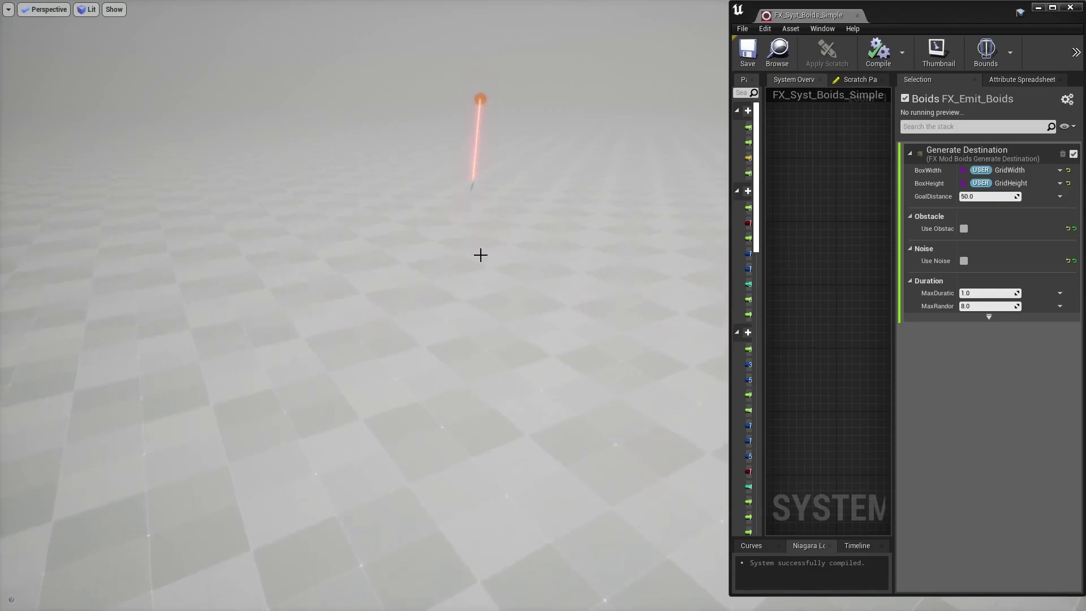
{"action": "right_click_drag", "start_coordinate": [471, 246], "coordinate": [471, 238]}
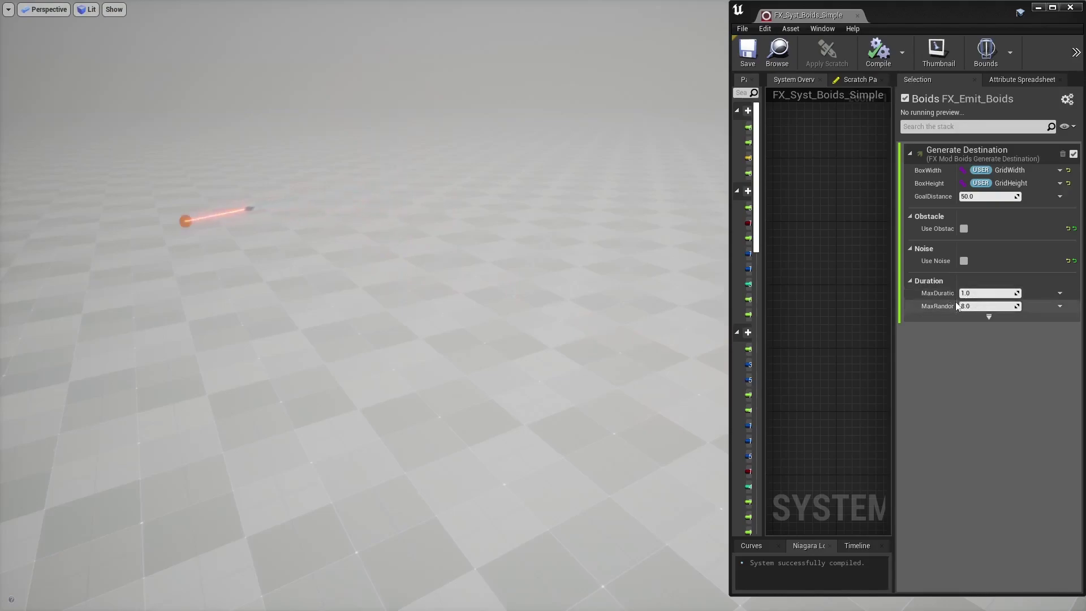
{"action": "left_click_drag", "start_coordinate": [956, 302], "coordinate": [980, 302]}
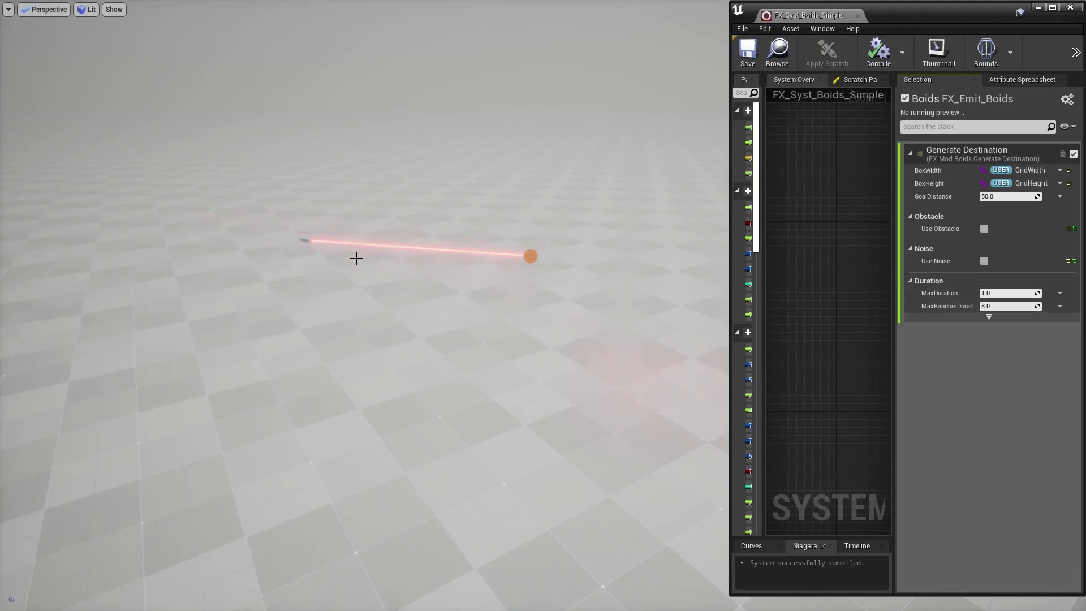
{"action": "left_click", "coordinate": [993, 293]}
{"action": "type", "text": "0.5"}
{"action": "left_click", "coordinate": [997, 306]}
{"action": "type", "text": "0.5"}
{"action": "left_click", "coordinate": [475, 263]}
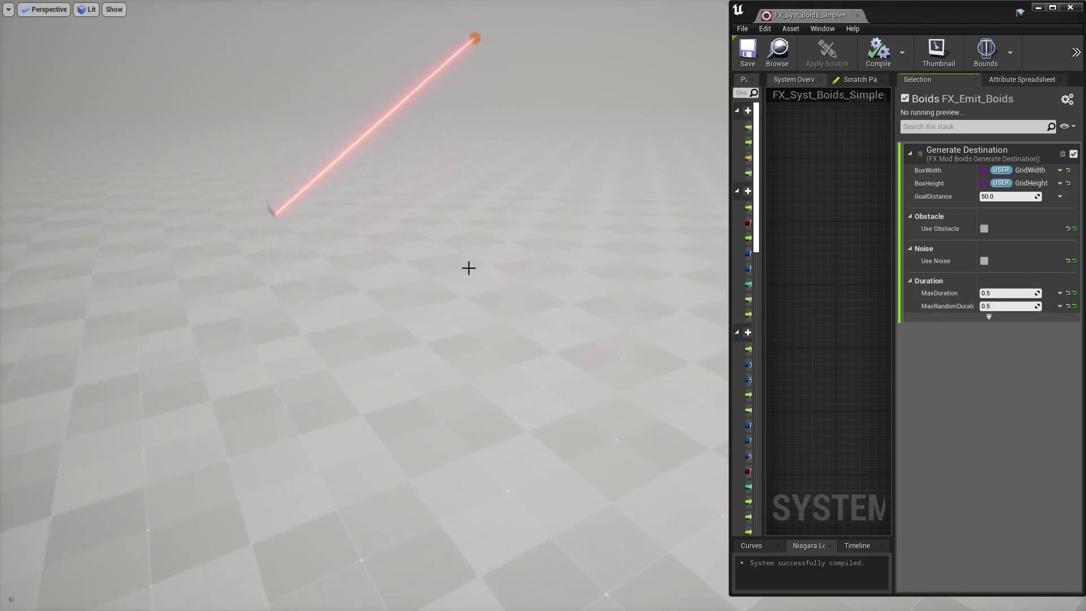
Undo the last duration changes and set Generate Destination's MaxDuration and MaxRandomDuration to 0.1
{"action": "key", "text": "ctrl+z"}
{"action": "key", "text": "ctrl+z"}
{"action": "left_click", "coordinate": [1003, 305]}
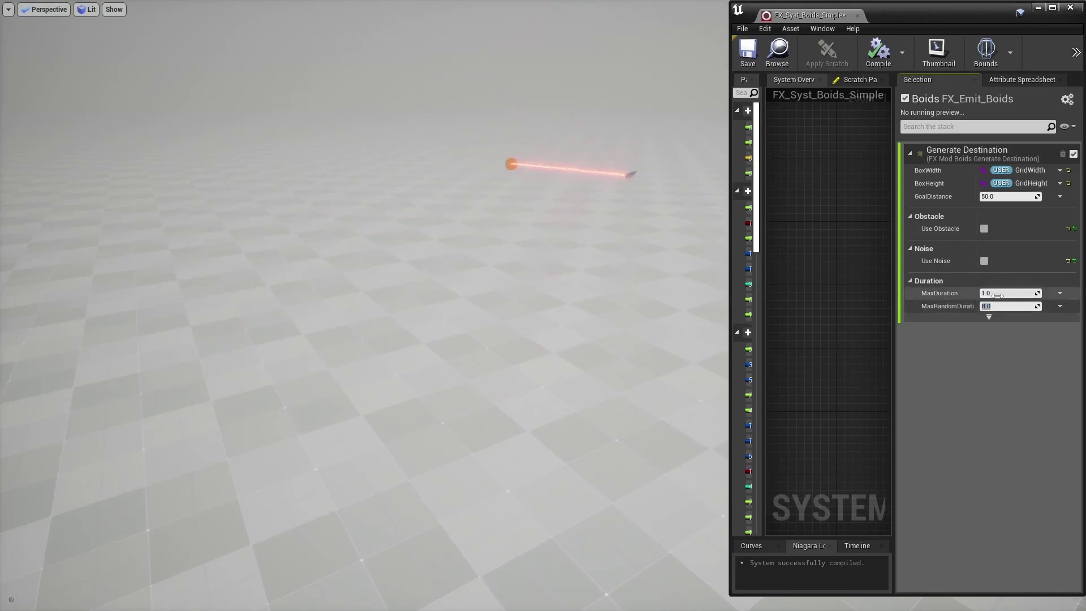
{"action": "type", "text": ".1"}
{"action": "left_click", "coordinate": [999, 293]}
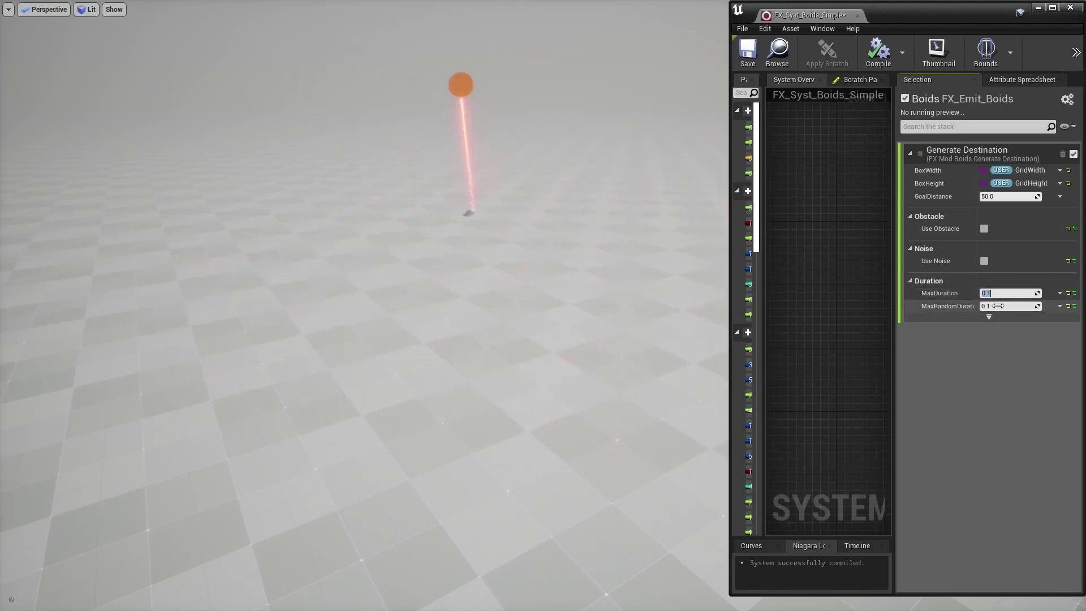
Enable Use Noise in Generate Destination, and set MaxRandomDuration to 8 and MaxDuration to 1
{"action": "left_click", "coordinate": [985, 261]}
{"action": "left_click", "coordinate": [998, 344]}
{"action": "type", "text": "8"}
{"action": "key", "text": "Return"}
{"action": "left_click", "coordinate": [998, 332]}
{"action": "type", "text": "1"}
{"action": "key", "text": "Return"}
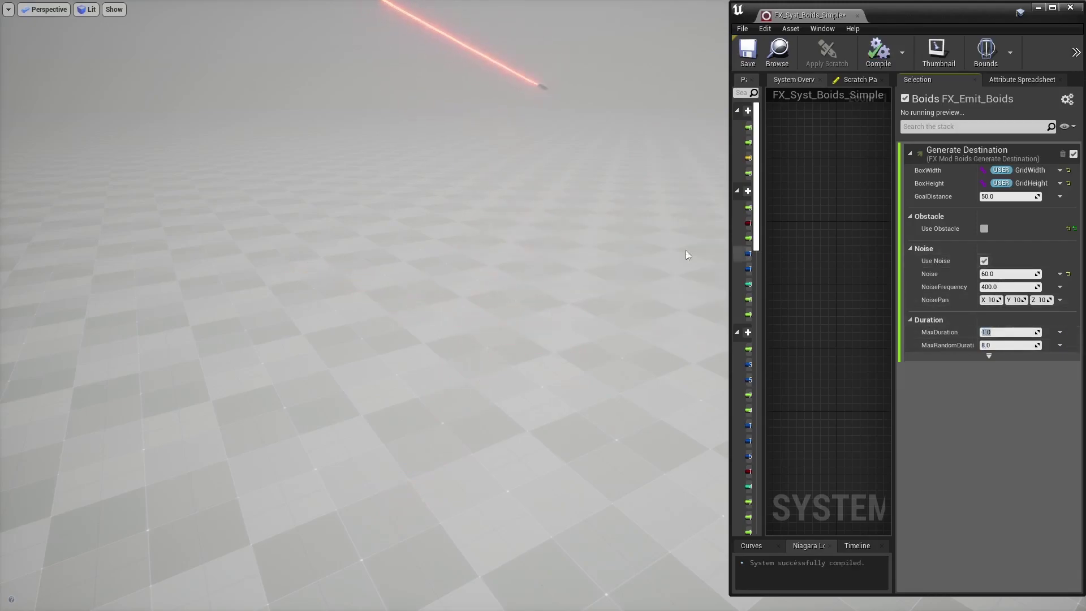
{"action": "left_click", "coordinate": [531, 187]}
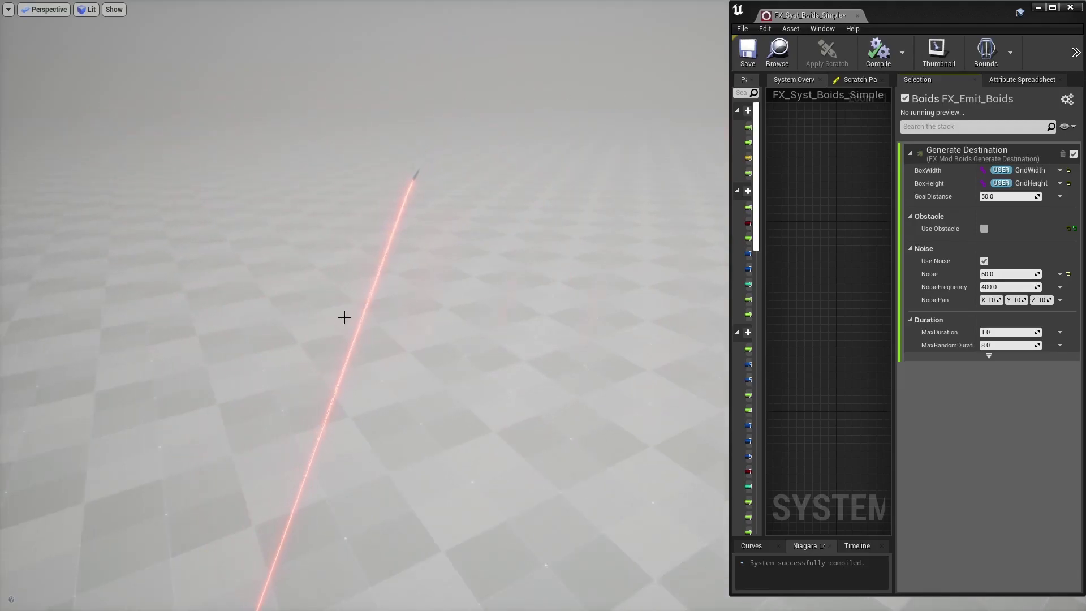
Switch Generate Destination from Use Noise to Use Obstacle and move the rock formation in the level
{"action": "left_click", "coordinate": [984, 228]}
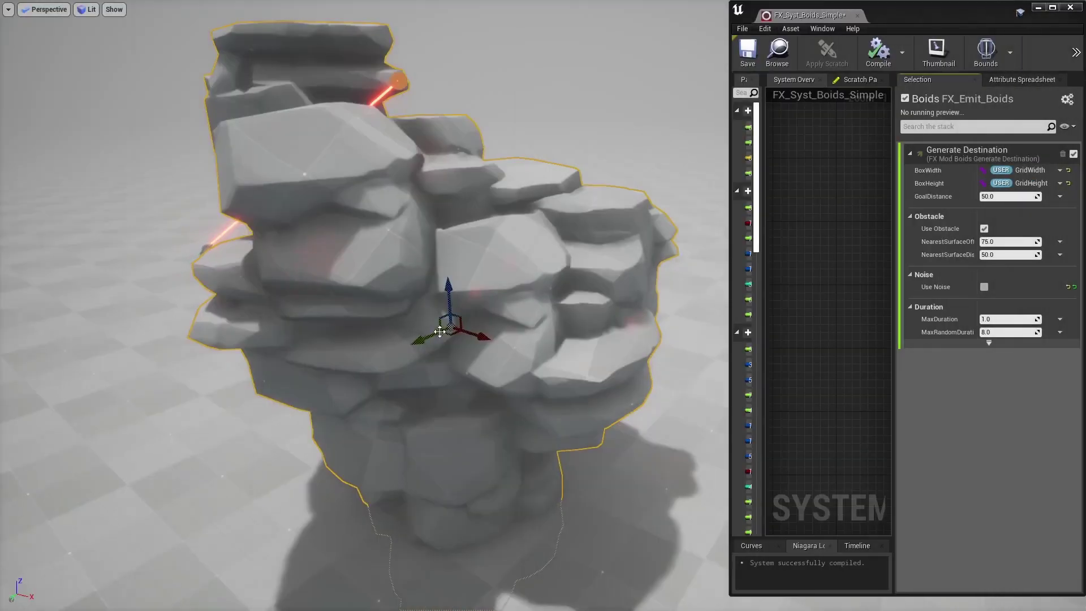
{"action": "left_click_drag", "start_coordinate": [440, 331], "coordinate": [424, 295]}
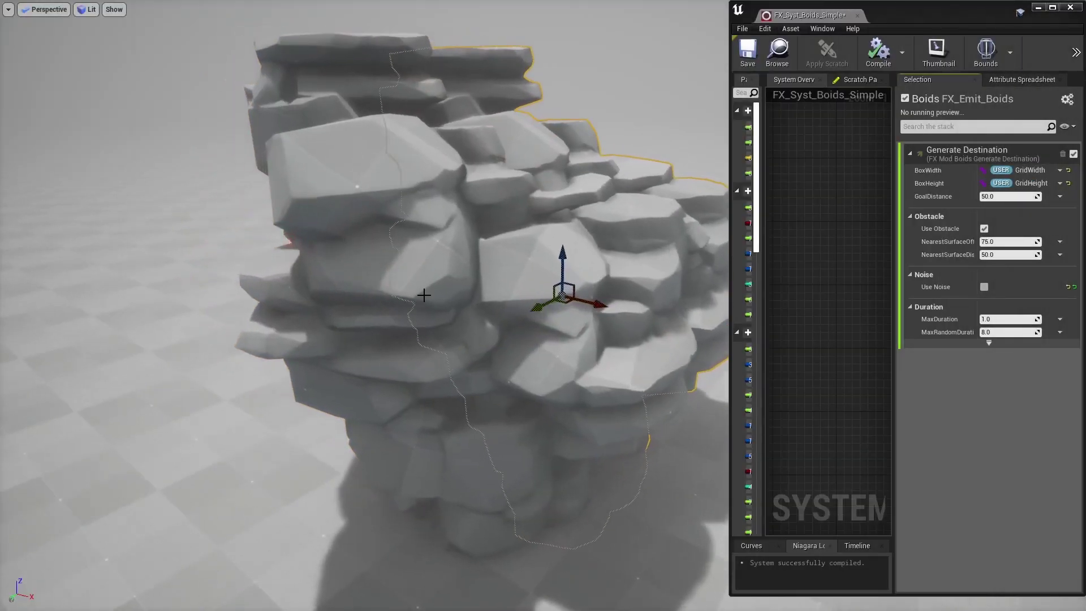
{"action": "key", "text": "g"}
{"action": "right_click_drag", "start_coordinate": [432, 295], "coordinate": [459, 283]}
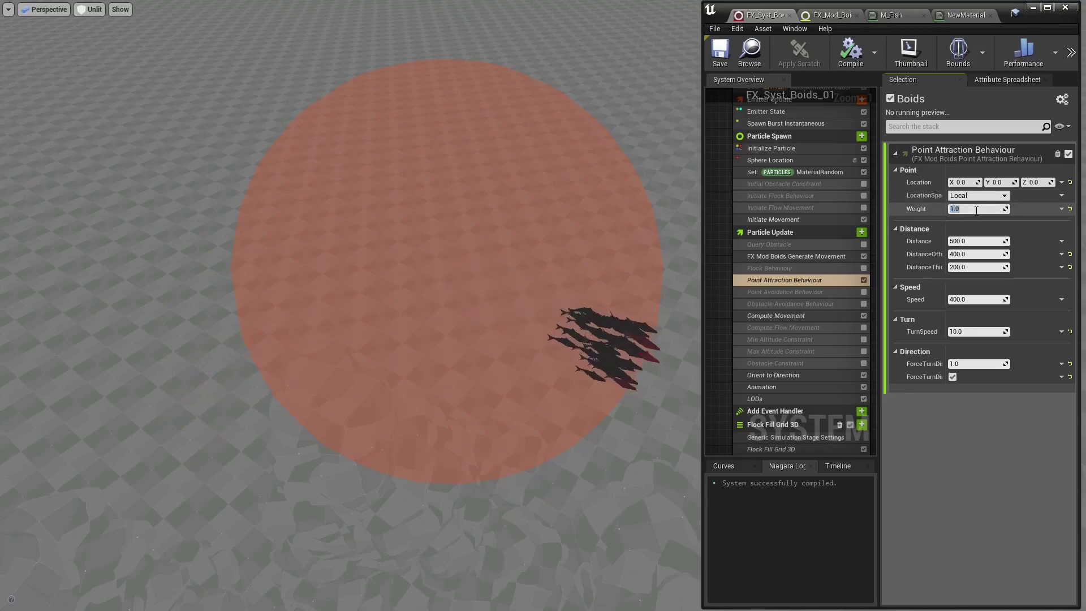
In FX_Syst_Boids_01, set Point Attraction Behaviour's Weight to 0.05 and its force-turn direction value to 0
{"action": "type", "text": "0.05"}
{"action": "key", "text": "Return"}
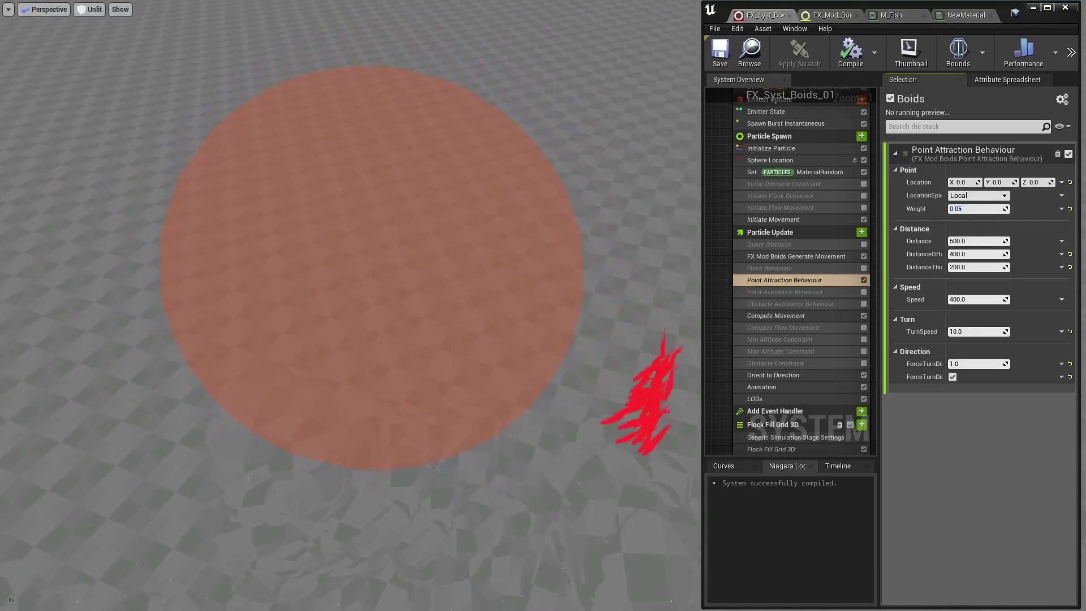
{"action": "left_click", "coordinate": [968, 364]}
{"action": "type", "text": "0"}
{"action": "key", "text": "Return"}
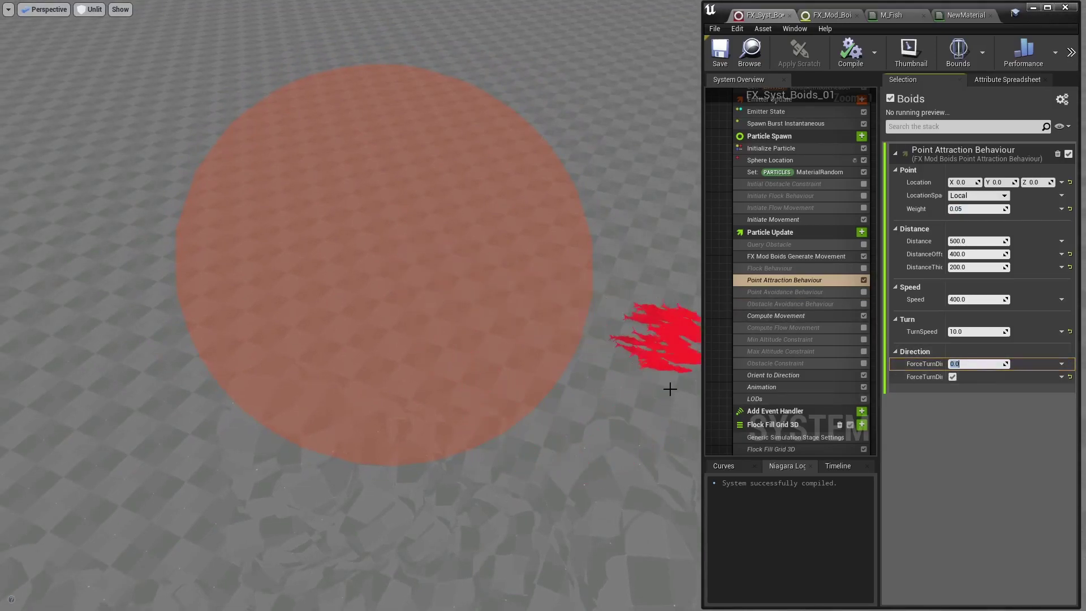
Set Point Attraction Behaviour's force-turn direction value to 1.0 and toggle its force-turn checkbox off and on
{"action": "left_click_drag", "start_coordinate": [669, 391], "coordinate": [623, 396]}
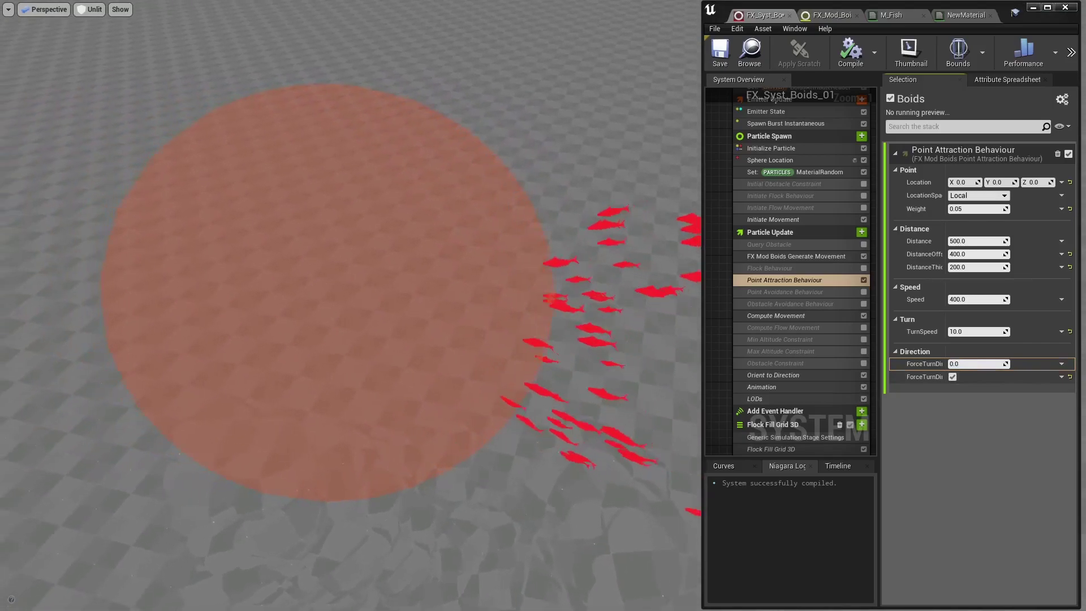
{"action": "left_click", "coordinate": [954, 377]}
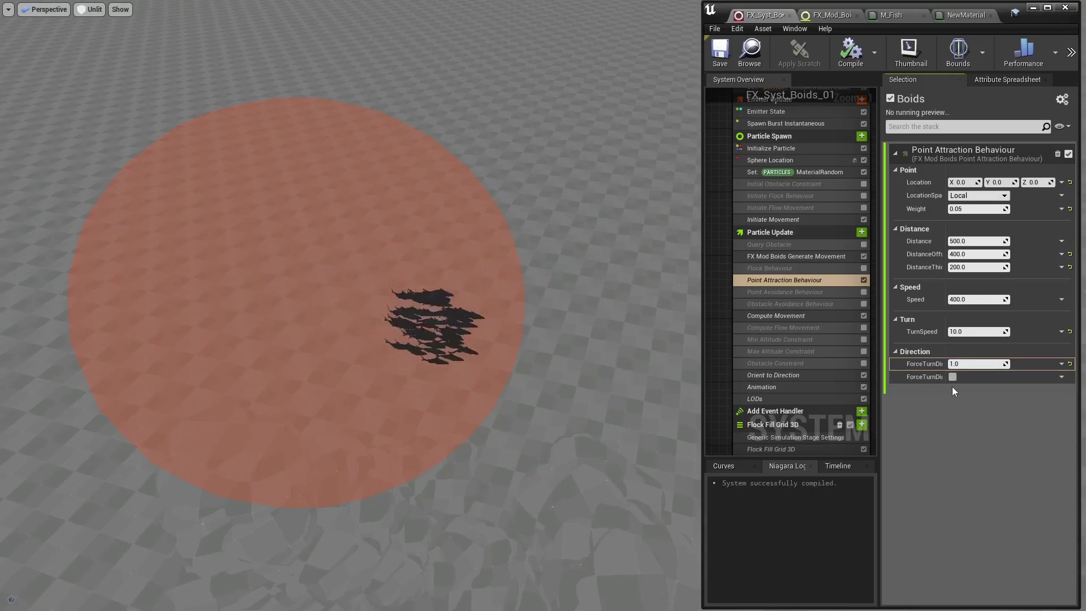
{"action": "left_click", "coordinate": [952, 377]}
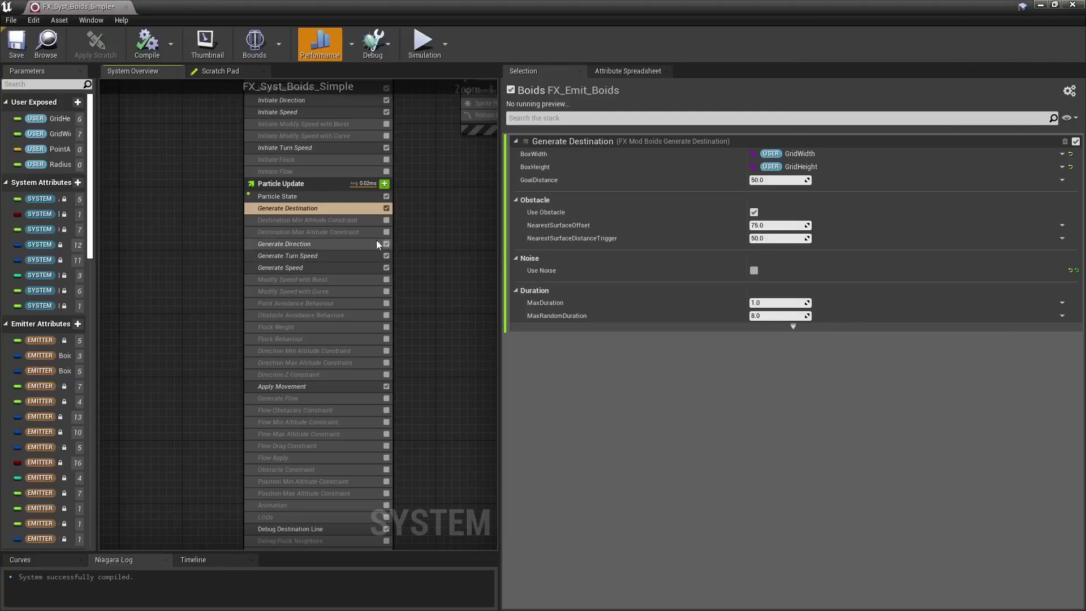
Open FX_Syst_Boids_Simple's Generate Direction module script, review how Destination and Position are converted to IntentDirection, and close it
{"action": "left_click", "coordinate": [377, 242]}
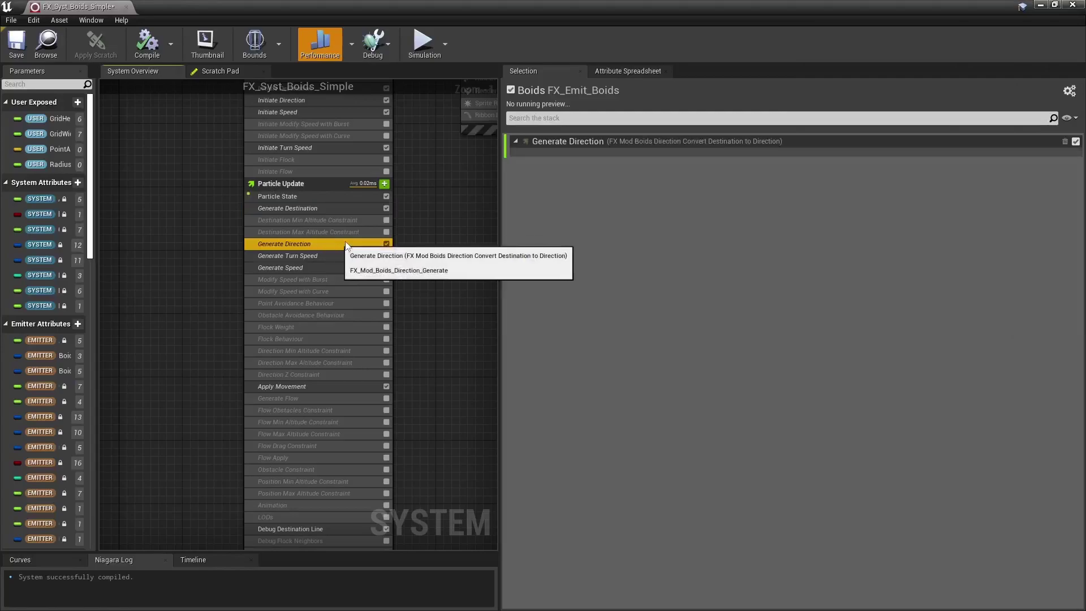
{"action": "left_click_drag", "start_coordinate": [498, 233], "coordinate": [698, 240]}
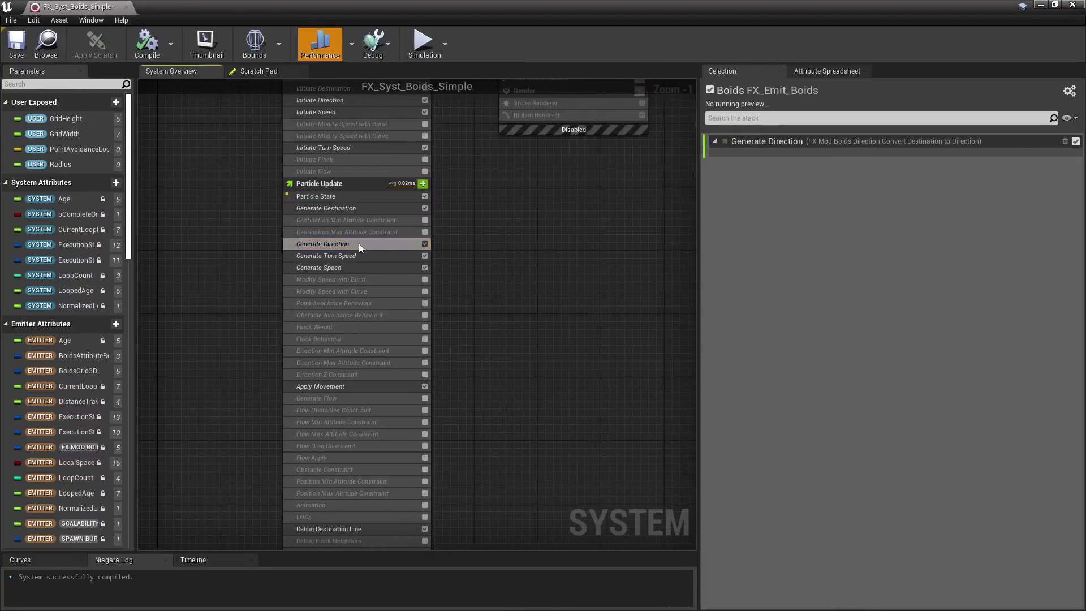
{"action": "double_click", "coordinate": [344, 243]}
{"action": "right_click_drag", "start_coordinate": [445, 227], "coordinate": [445, 223]}
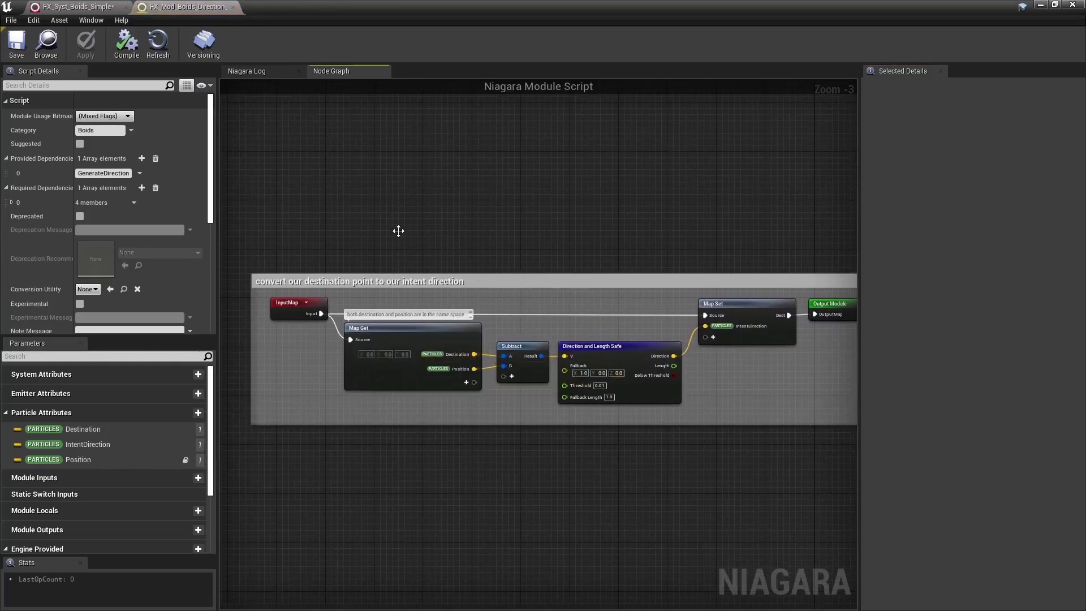
{"action": "left_click", "coordinate": [232, 7]}
Check Generate Turn Speed's settings, then review how the Generate Speed script sets IntentSpeed and close it
{"action": "left_click", "coordinate": [334, 256]}
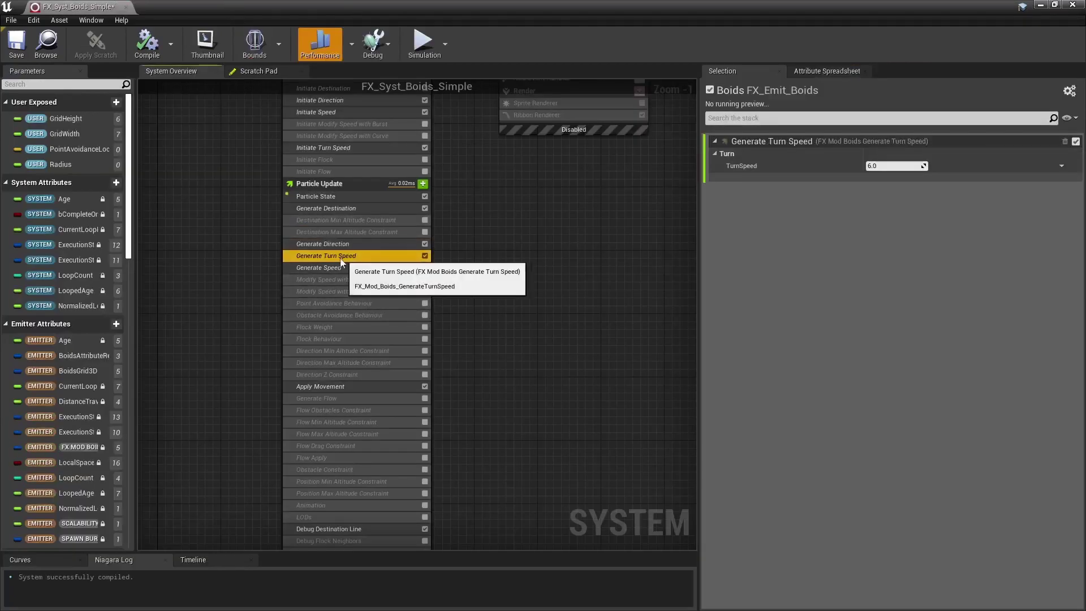
{"action": "double_click", "coordinate": [333, 267]}
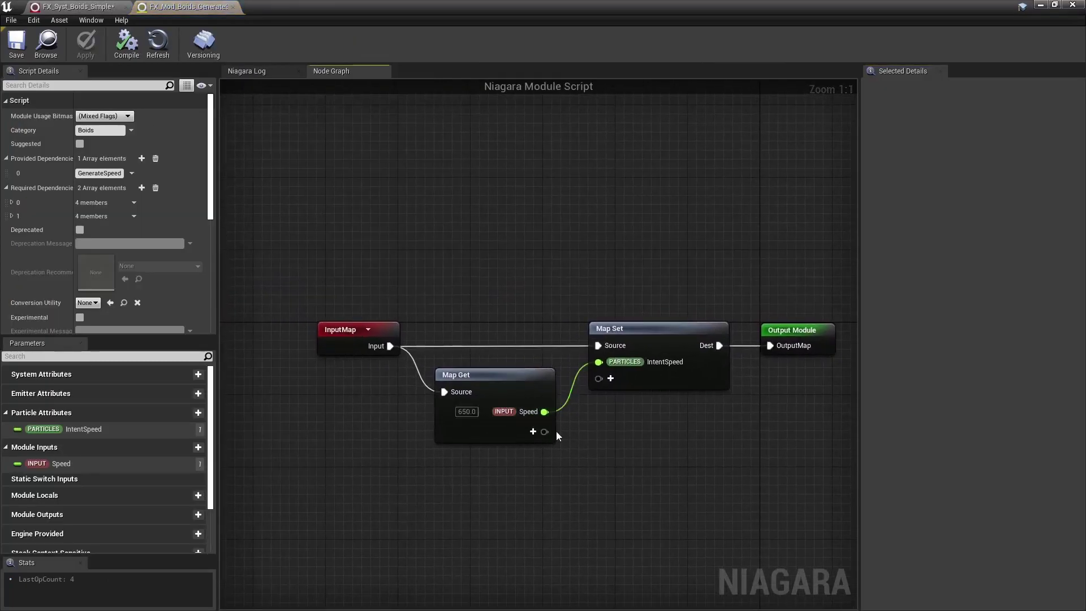
{"action": "left_click", "coordinate": [233, 7]}
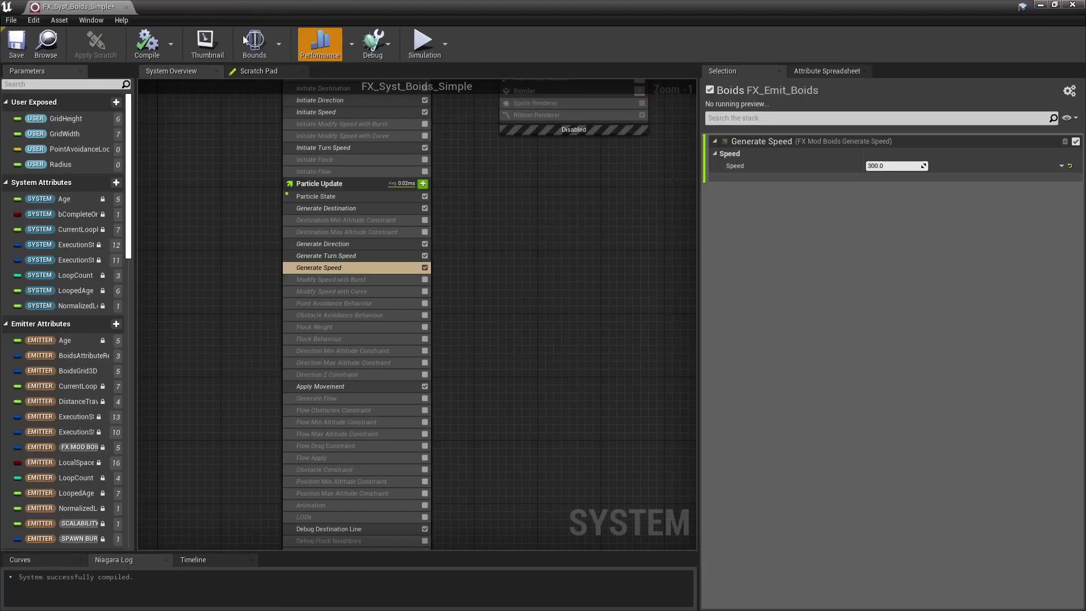
Review how the Generate Turn Speed script sets IntentTurnSpeed, close it, and check the Generate Destination, Direction, Turn Speed and Speed modules
{"action": "double_click", "coordinate": [350, 260]}
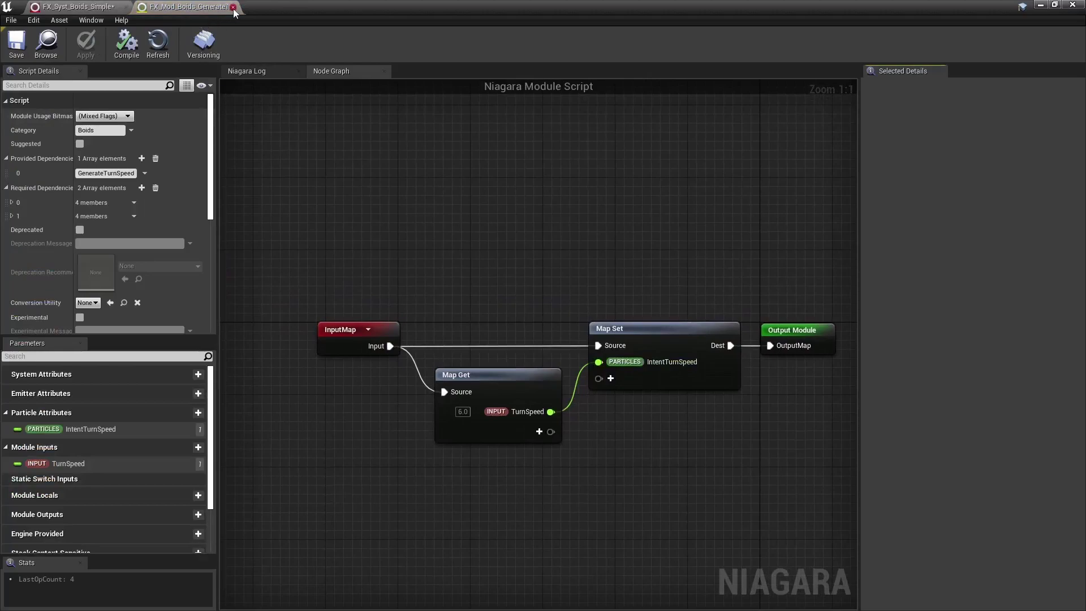
{"action": "left_click", "coordinate": [233, 7]}
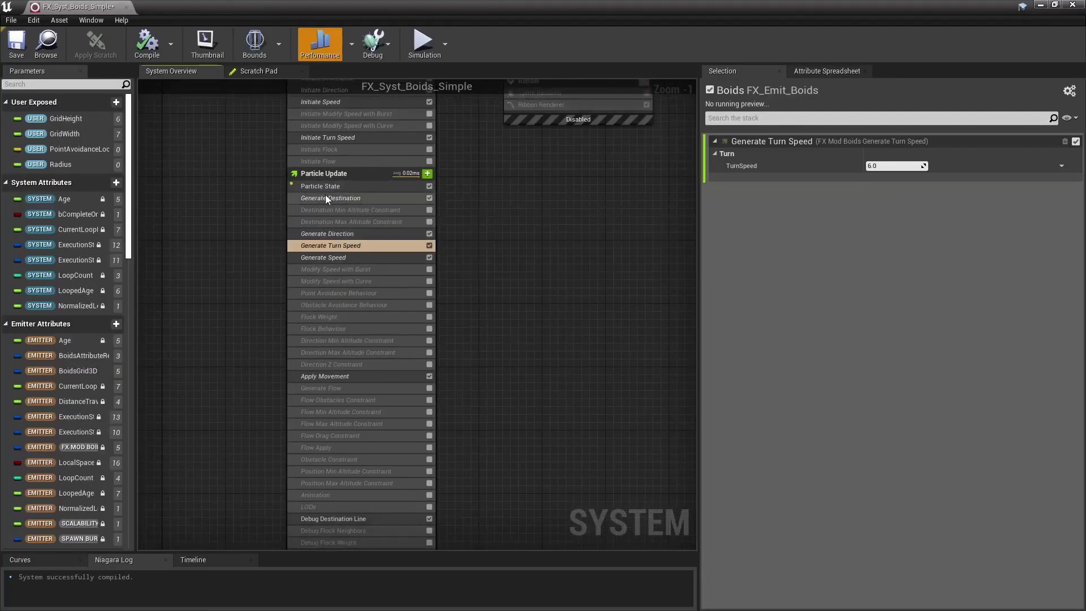
{"action": "left_click", "coordinate": [326, 198]}
{"action": "left_click", "coordinate": [355, 235]}
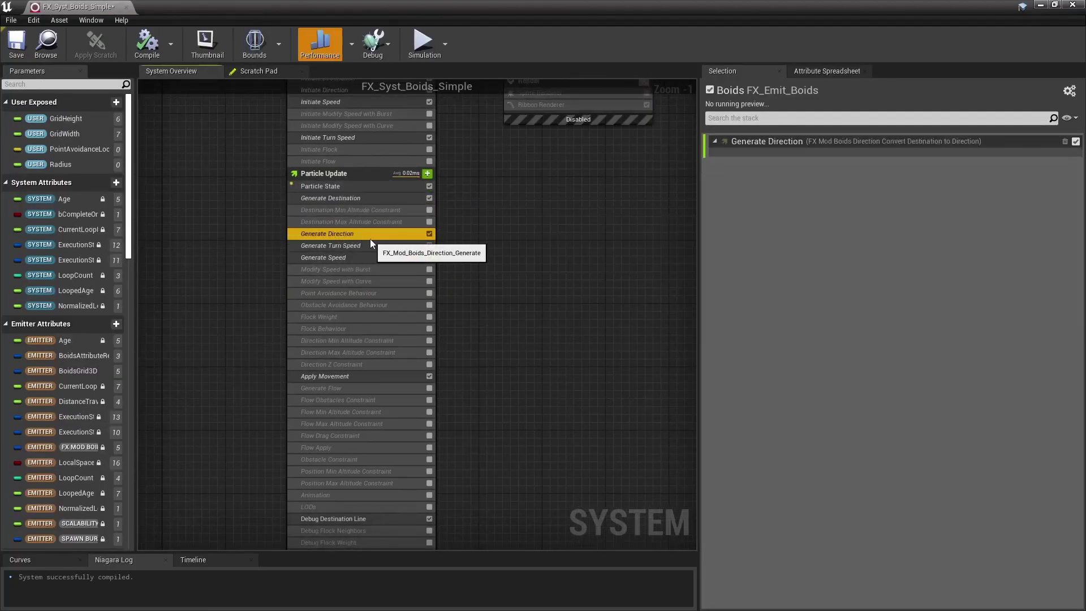
{"action": "left_click", "coordinate": [354, 257]}
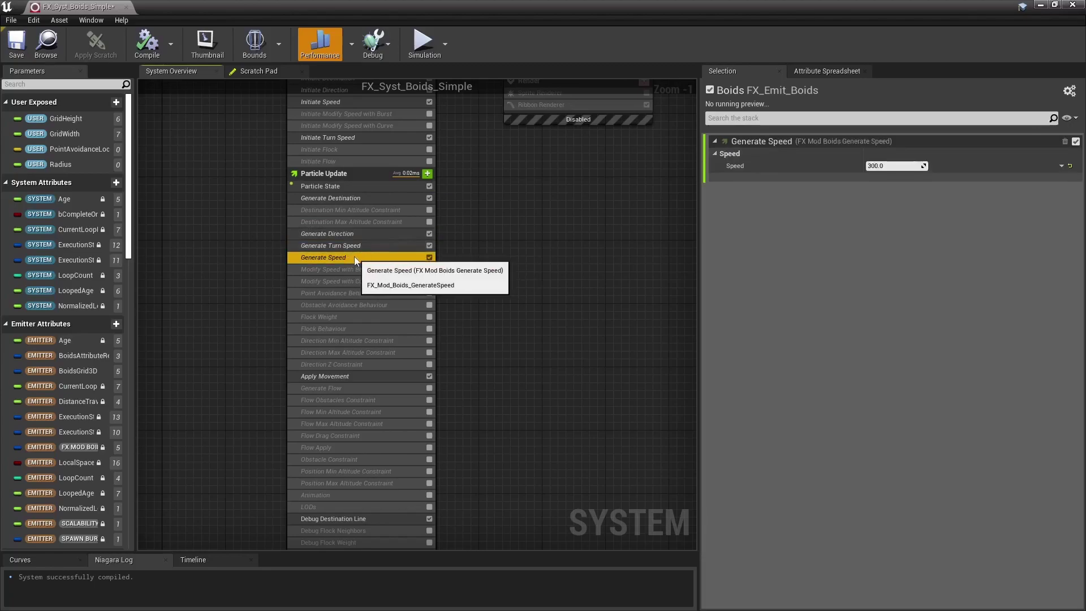
{"action": "left_click", "coordinate": [349, 233]}
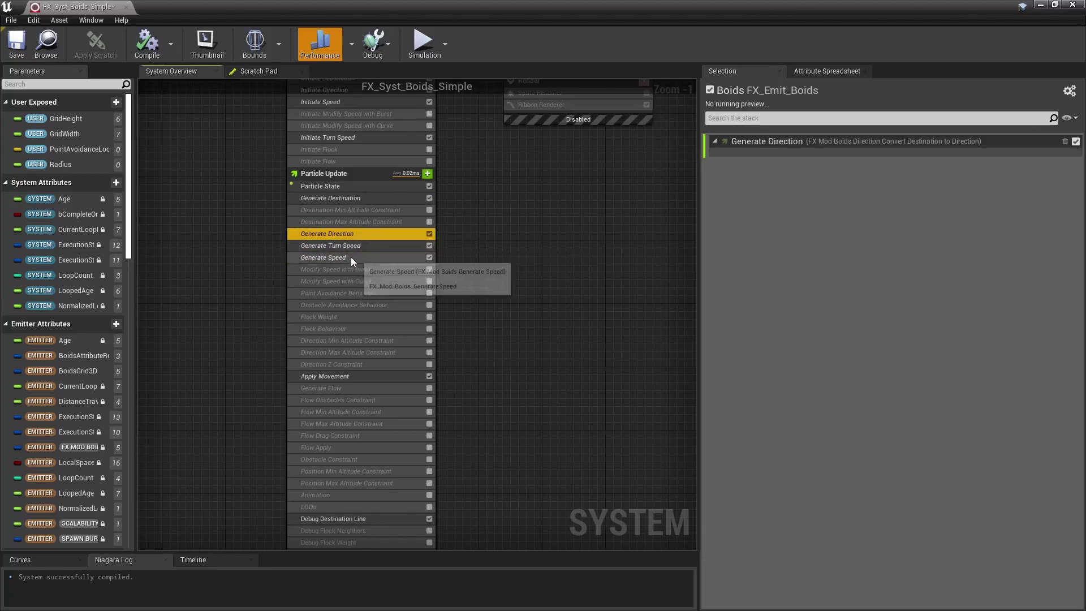
{"action": "left_click", "coordinate": [352, 245]}
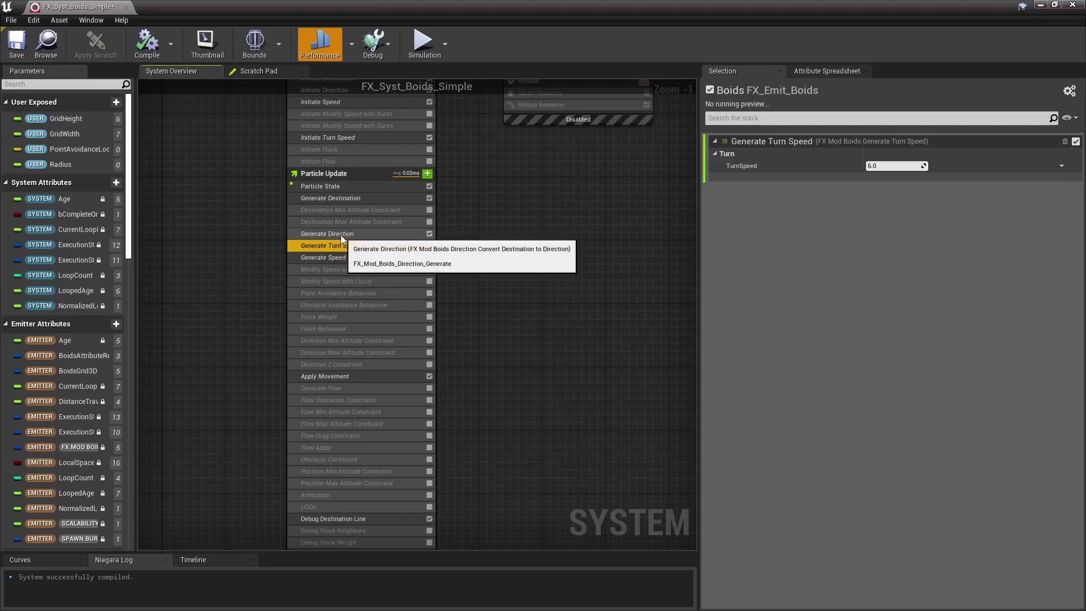
{"action": "left_click", "coordinate": [337, 234]}
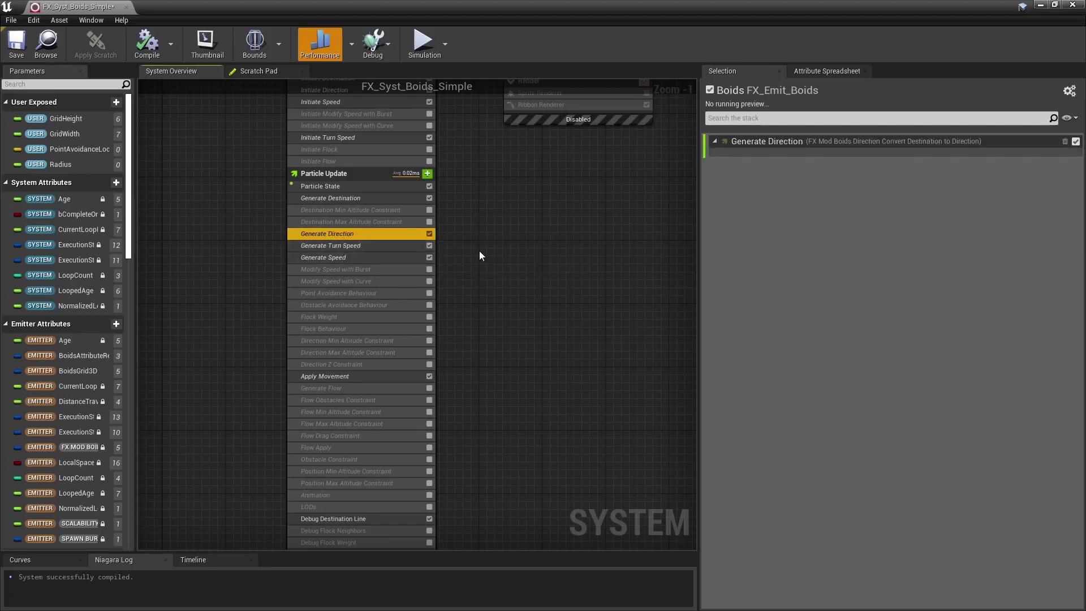
Check Apply Movement's acceleration and speed settings, then open its module script and examine how acceleration and deceleration are interpolated
{"action": "left_click", "coordinate": [340, 377]}
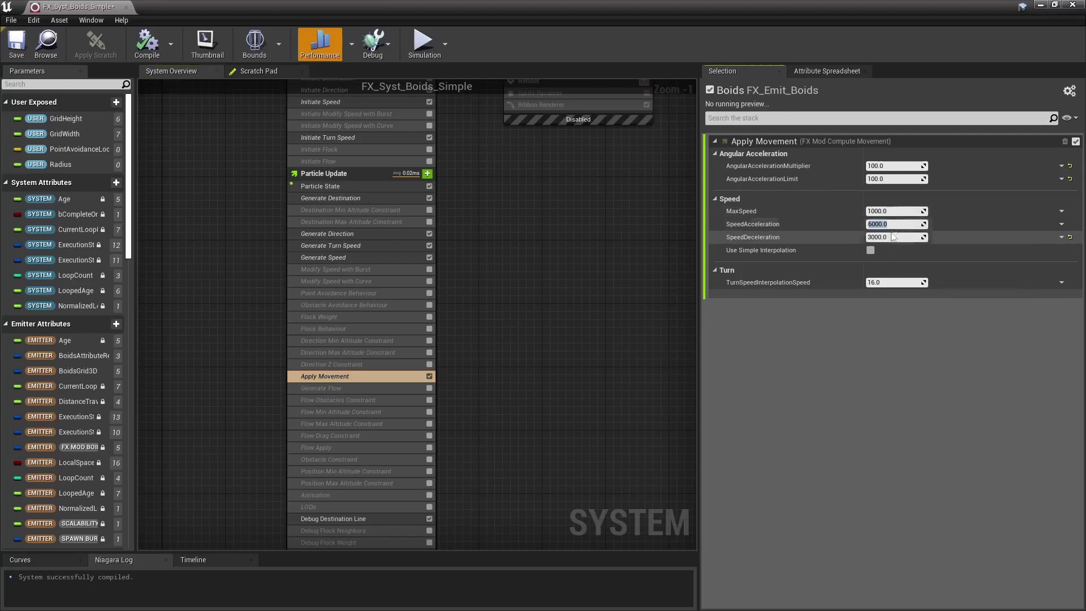
{"action": "mouse_move", "coordinate": [773, 224]}
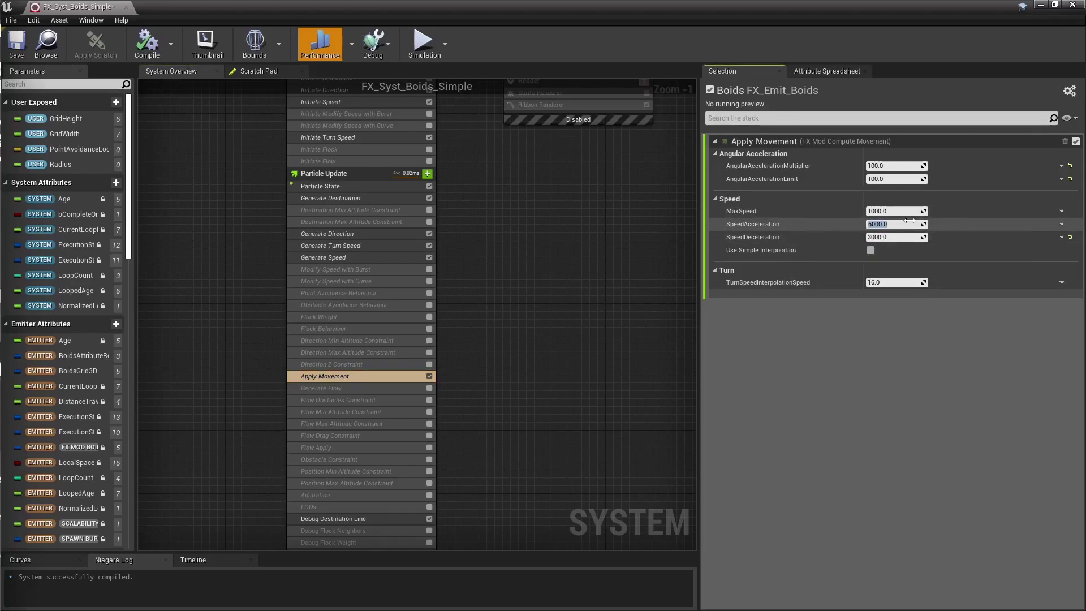
{"action": "double_click", "coordinate": [763, 141]}
{"action": "right_click_drag", "start_coordinate": [639, 341], "coordinate": [504, 381]}
{"action": "left_click_drag", "start_coordinate": [504, 381], "coordinate": [763, 244]}
{"action": "right_click_drag", "start_coordinate": [764, 243], "coordinate": [439, 418]}
{"action": "left_click_drag", "start_coordinate": [387, 220], "coordinate": [777, 415]}
{"action": "left_click", "coordinate": [776, 416]}
{"action": "right_click_drag", "start_coordinate": [776, 416], "coordinate": [575, 527]}
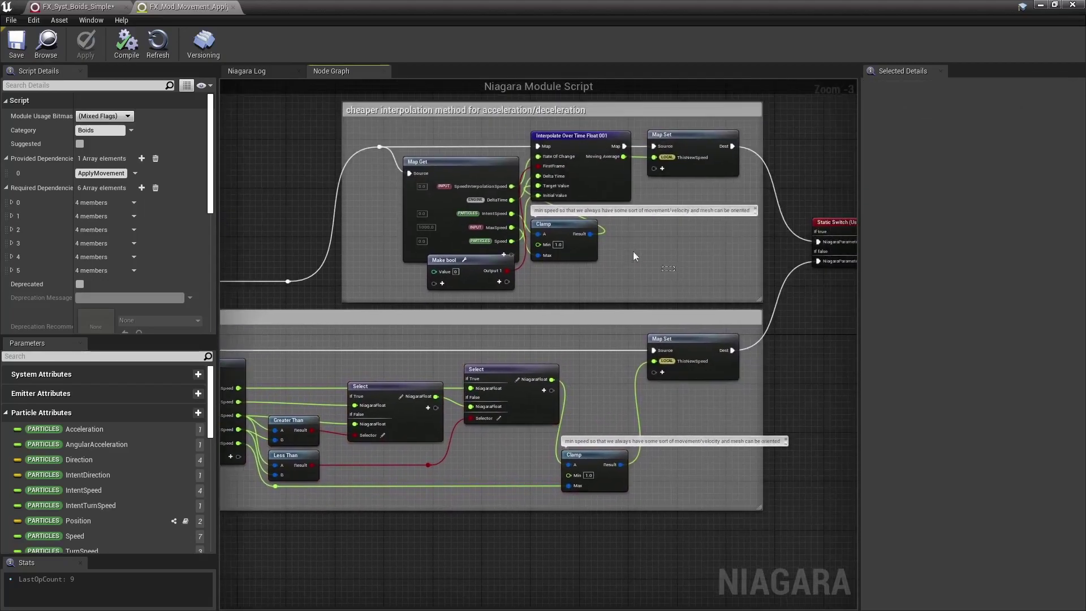
Examine the Apply Movement script's turn speed interpolation, direction lerp and acceleration computation sections
{"action": "left_click_drag", "start_coordinate": [649, 261], "coordinate": [492, 151]}
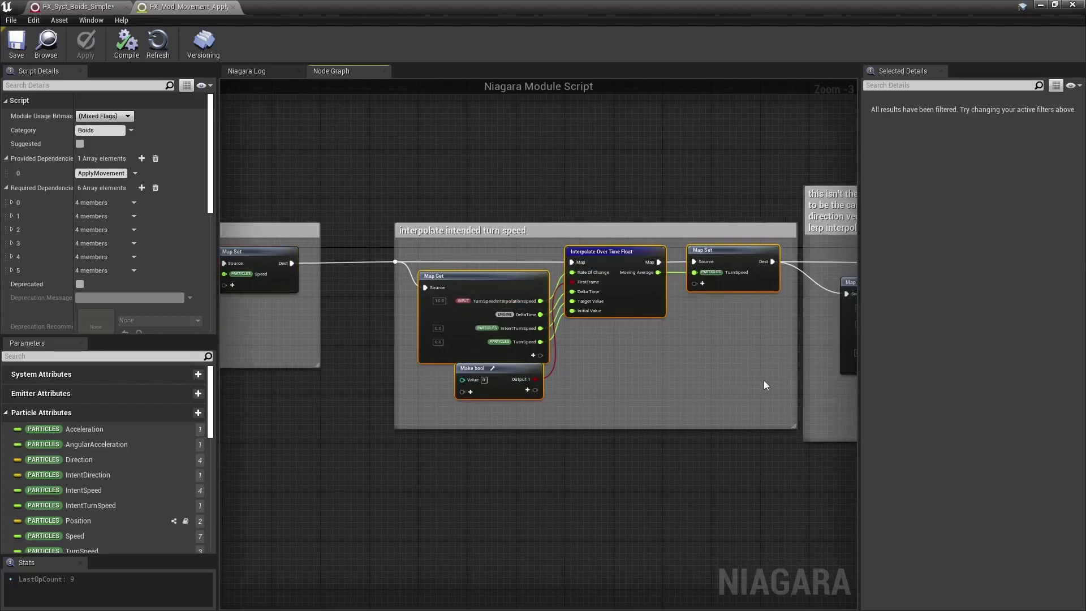
{"action": "right_click_drag", "start_coordinate": [763, 380], "coordinate": [388, 376]}
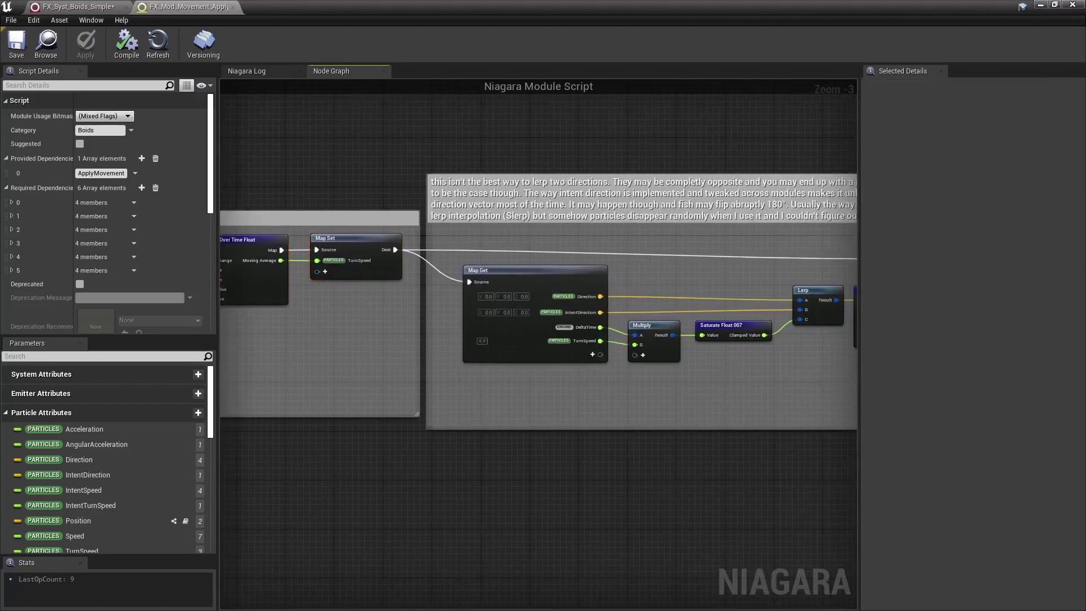
{"action": "right_click_drag", "start_coordinate": [553, 504], "coordinate": [357, 478]}
{"action": "right_click_drag", "start_coordinate": [622, 467], "coordinate": [372, 453]}
{"action": "right_click_drag", "start_coordinate": [656, 469], "coordinate": [413, 467]}
{"action": "right_click_drag", "start_coordinate": [678, 485], "coordinate": [618, 389]}
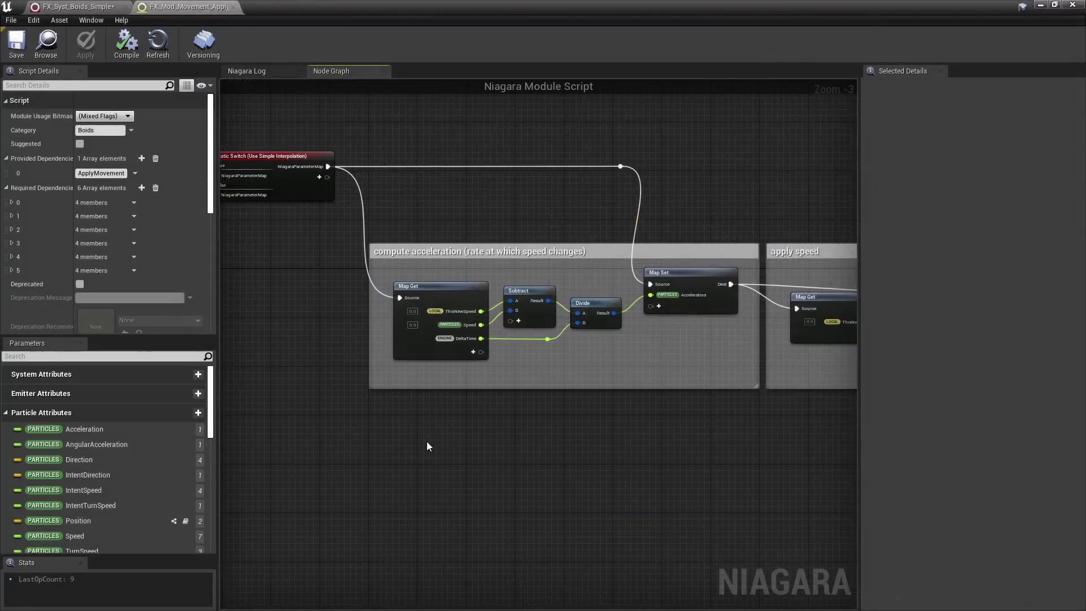
{"action": "left_click_drag", "start_coordinate": [427, 440], "coordinate": [685, 309]}
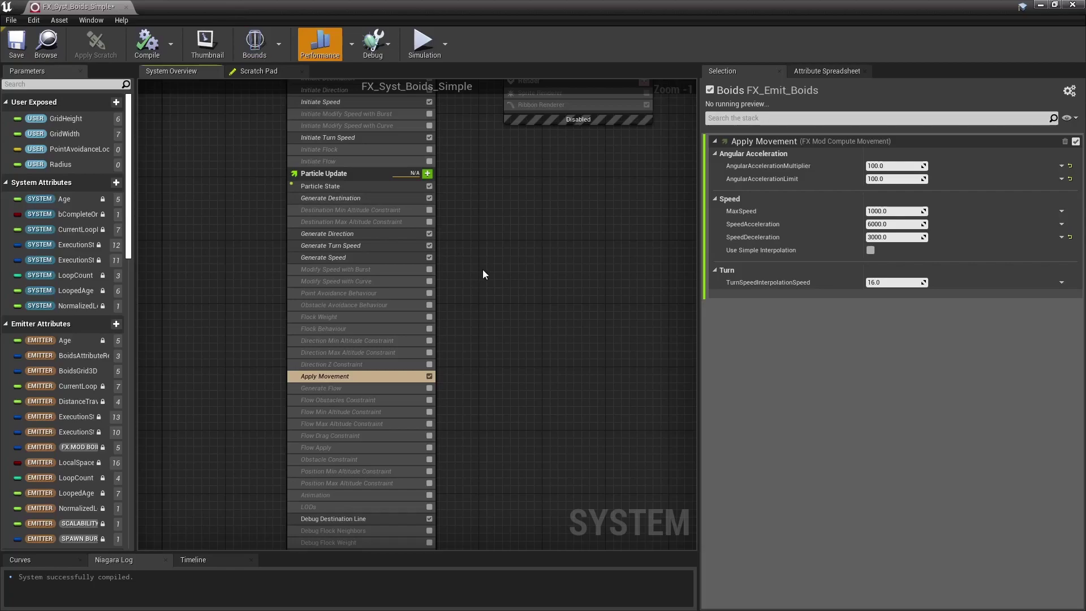
Enable Modify Speed with Curve in Particle Update and Initiate Modify Speed with Curve in Particle Spawn
{"action": "left_click", "coordinate": [368, 280]}
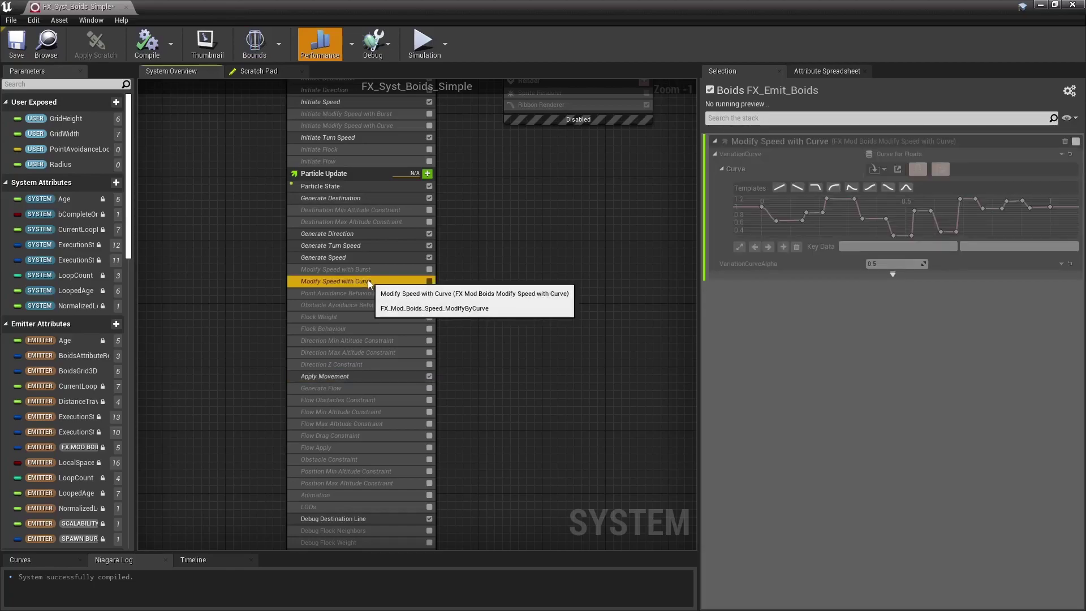
{"action": "left_click", "coordinate": [430, 281]}
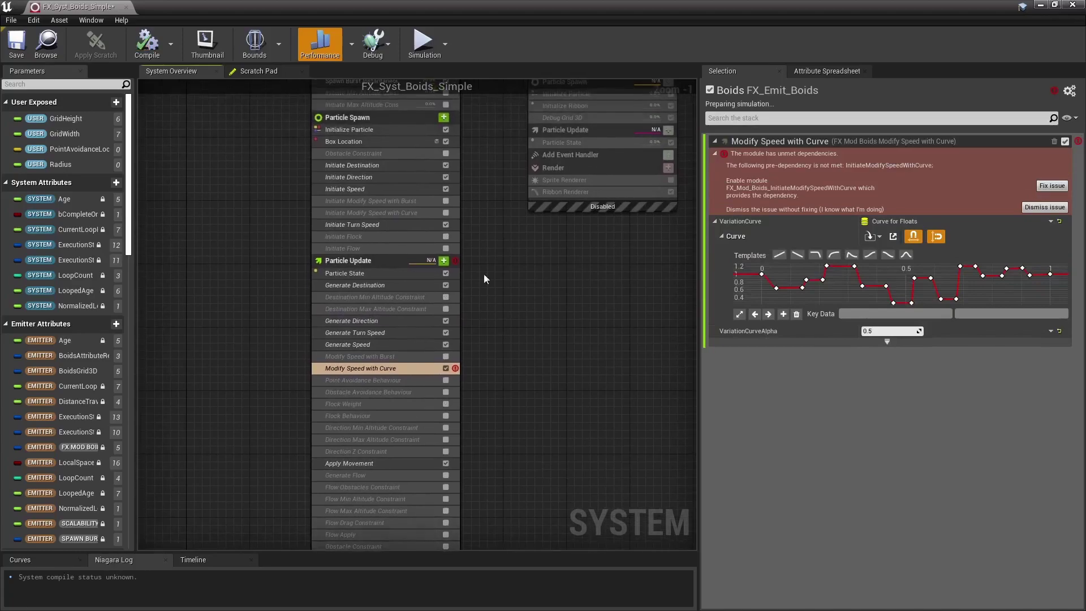
{"action": "left_click", "coordinate": [446, 211]}
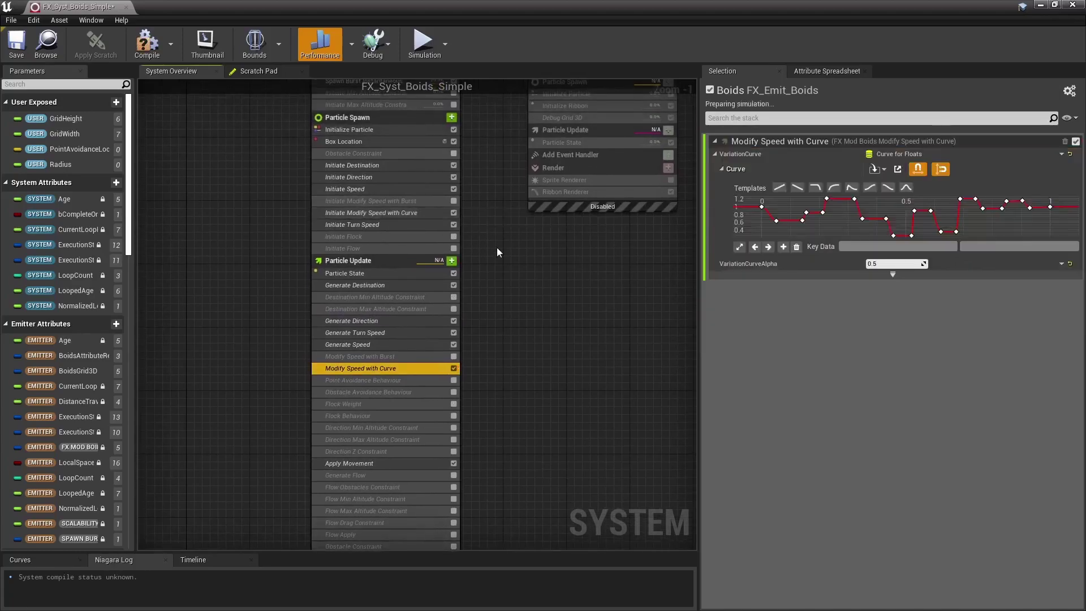
Check the VariationCurveDuration setting, then inspect the high and low keys of Modify Speed with Curve's VariationCurve
{"action": "left_click", "coordinate": [416, 213]}
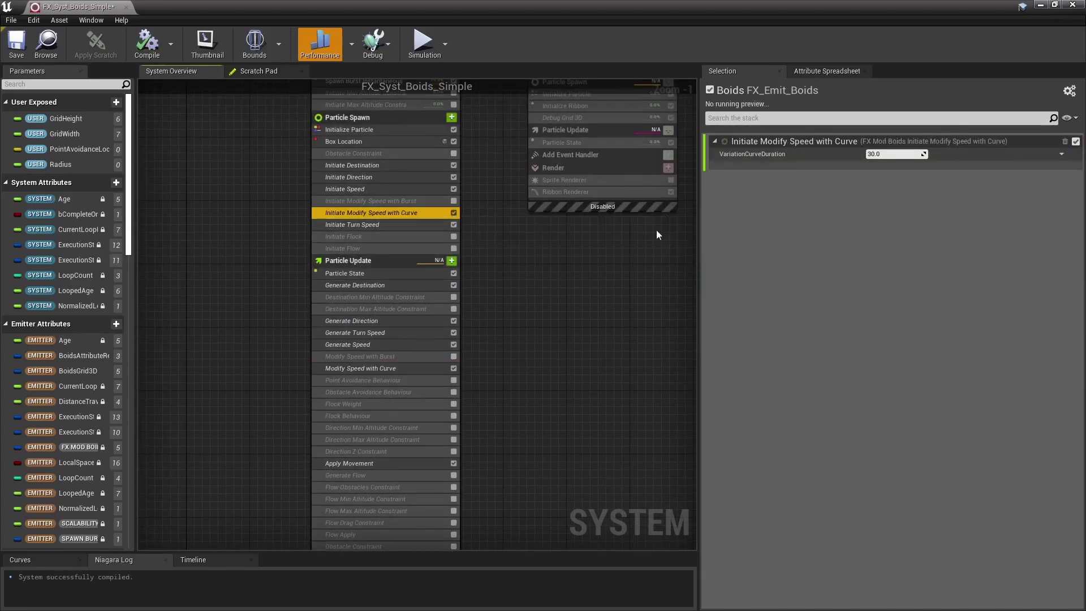
{"action": "left_click", "coordinate": [385, 368]}
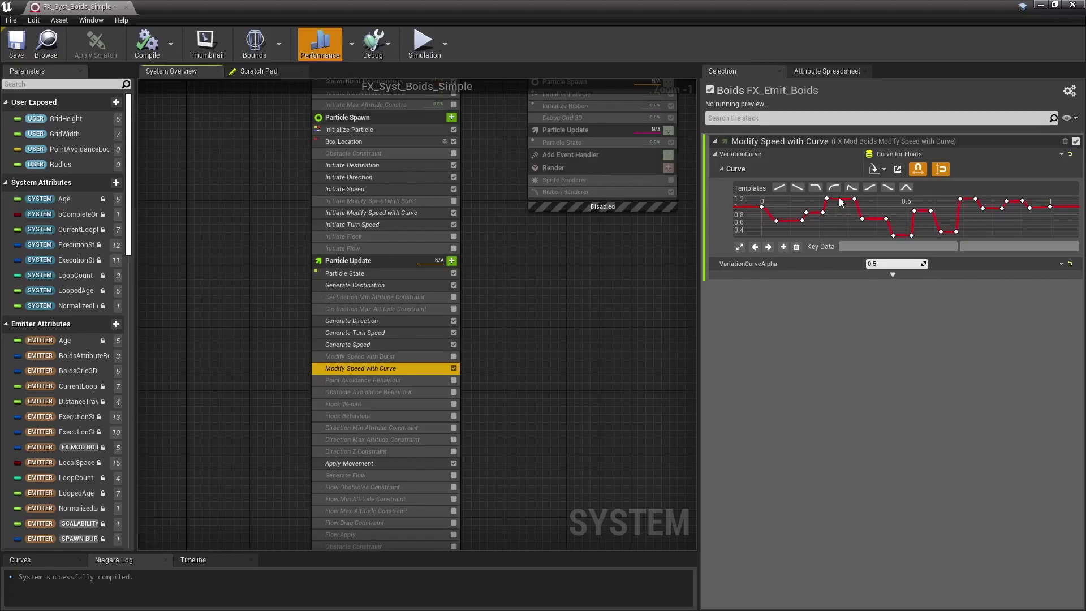
{"action": "mouse_move", "coordinate": [963, 208]}
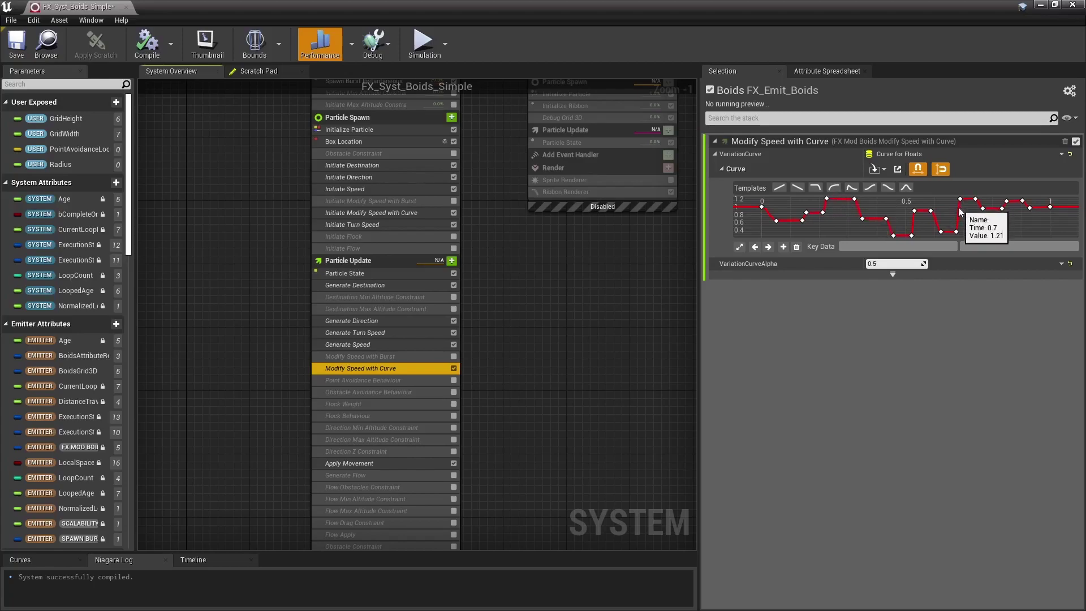
{"action": "left_click_drag", "start_coordinate": [812, 228], "coordinate": [859, 192]}
{"action": "left_click", "coordinate": [779, 224]}
{"action": "left_click_drag", "start_coordinate": [933, 236], "coordinate": [932, 236]}
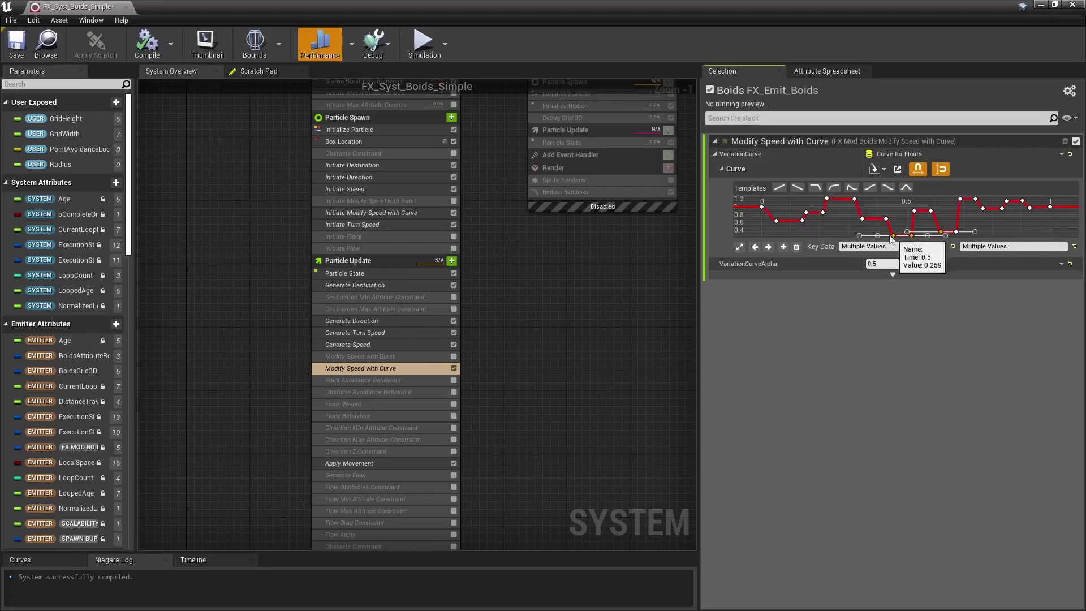
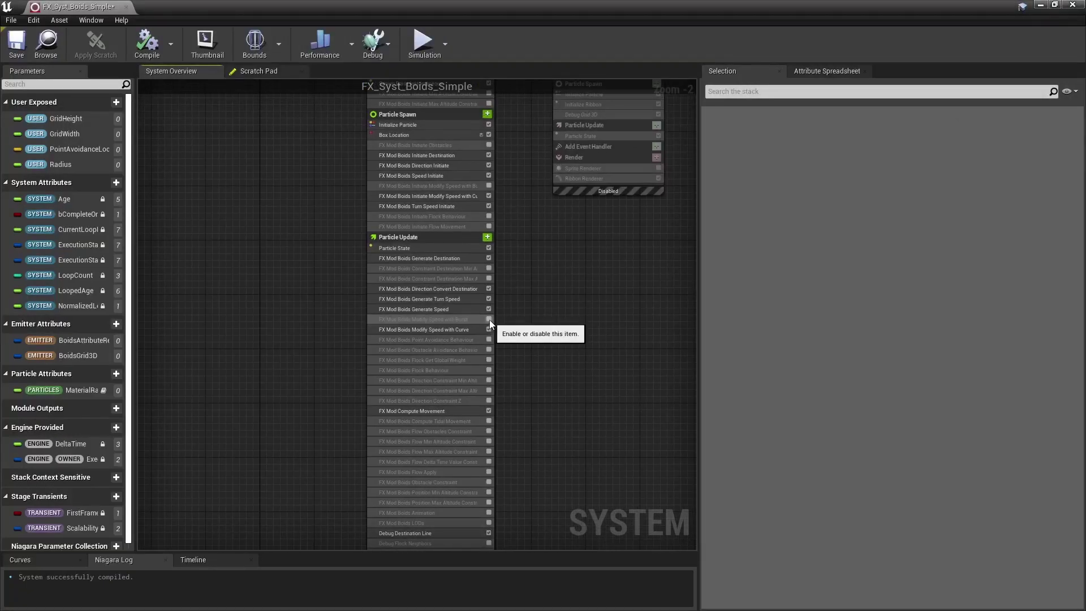
Enable Modify Speed with Burst in Particle Update, fix its missing Initiate module dependency, and inspect the keys of its burst curve
{"action": "left_click", "coordinate": [489, 320]}
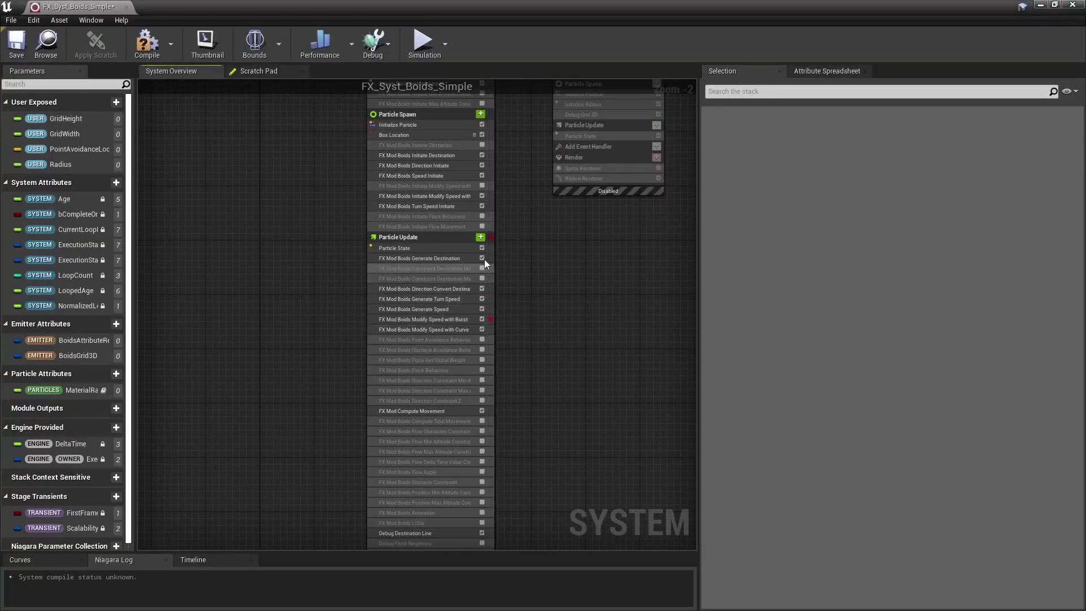
{"action": "left_click", "coordinate": [447, 319]}
{"action": "left_click", "coordinate": [1053, 186]}
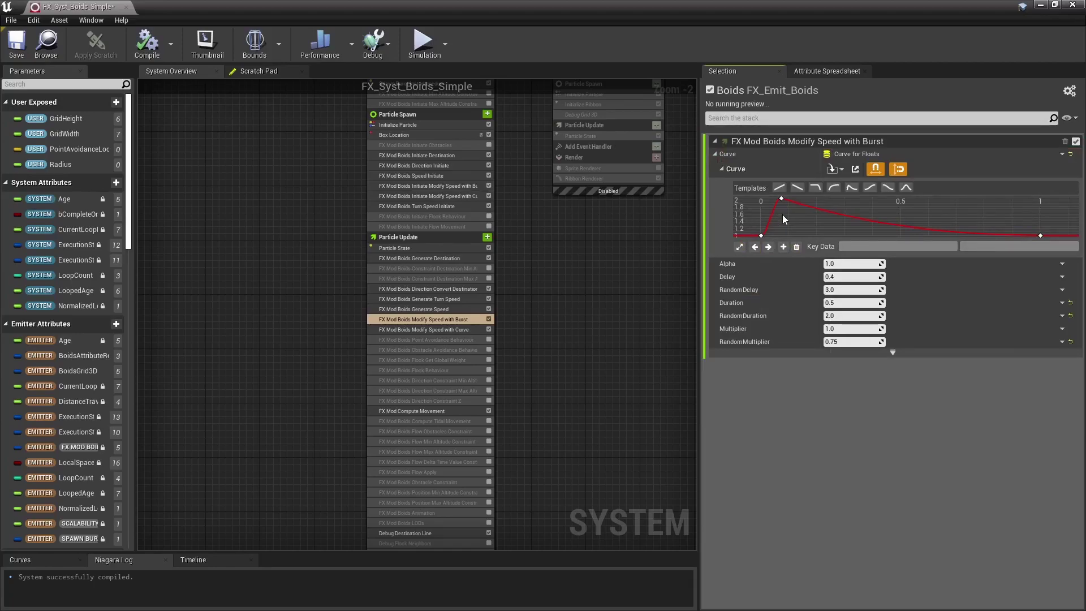
{"action": "scroll", "coordinate": [785, 218], "scroll_direction": "down", "scroll_amount": 1}
{"action": "left_click_drag", "start_coordinate": [755, 199], "coordinate": [965, 239]}
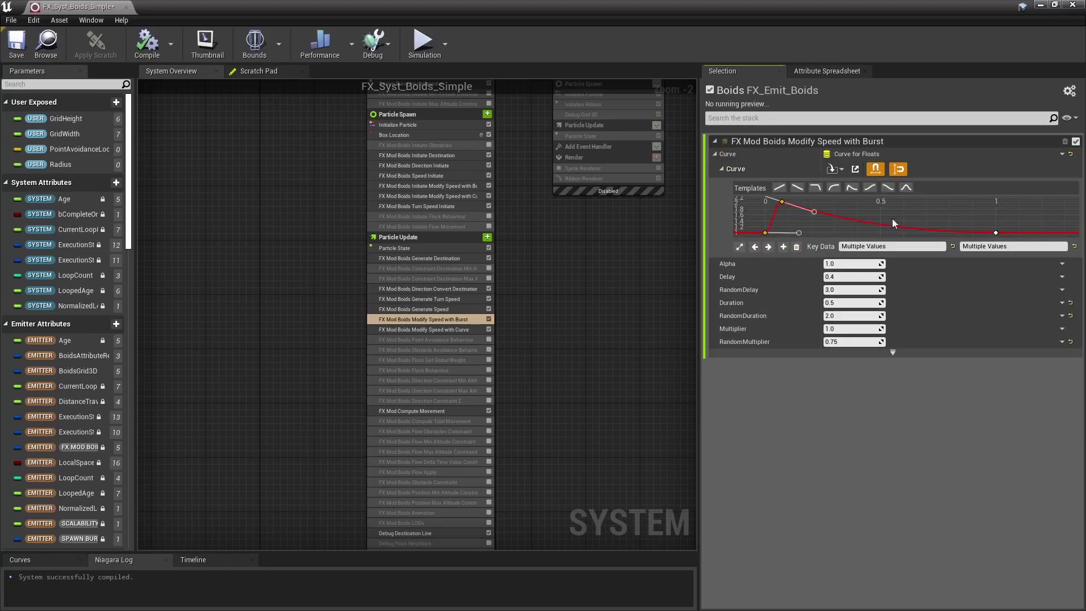
{"action": "left_click", "coordinate": [968, 225]}
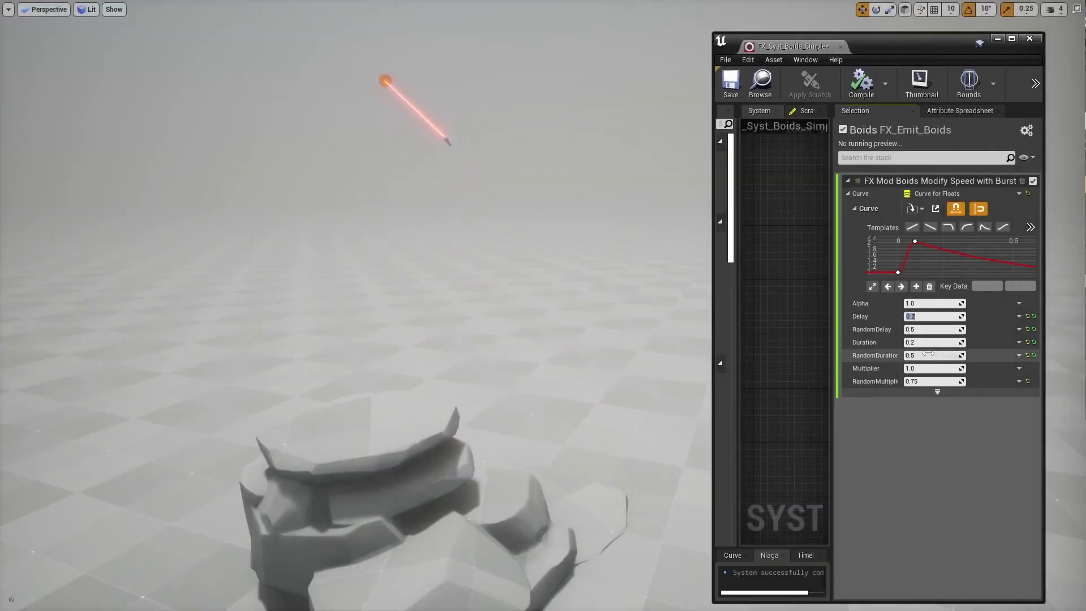
Set Modify Speed with Burst's RandomDuration to 2.0 and watch the boid in the level viewport
{"action": "right_click_drag", "start_coordinate": [514, 289], "coordinate": [514, 289]}
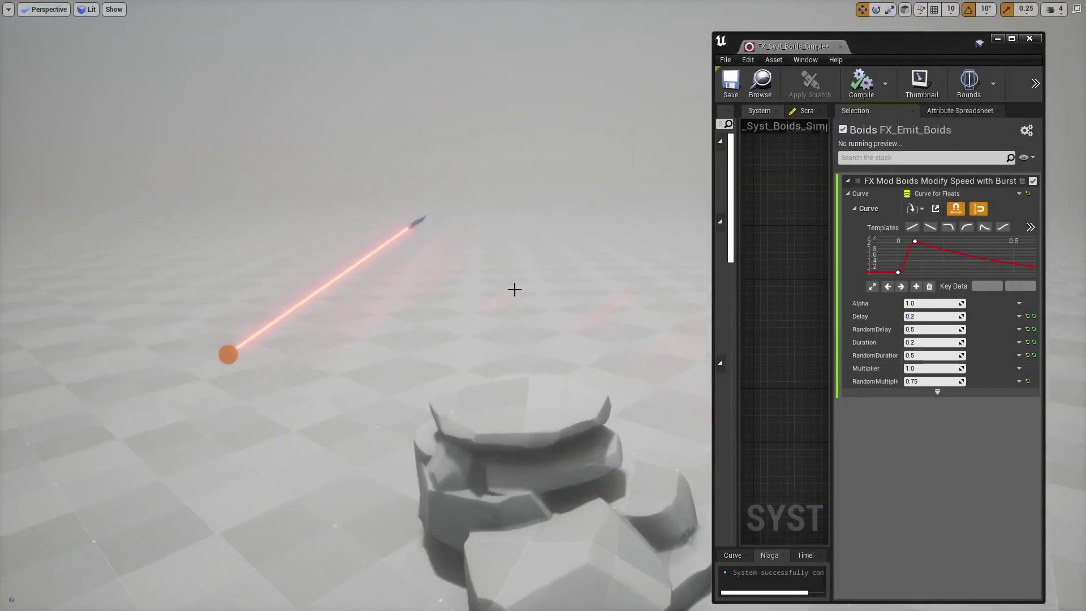
{"action": "left_click", "coordinate": [933, 355]}
{"action": "type", "text": "2.0"}
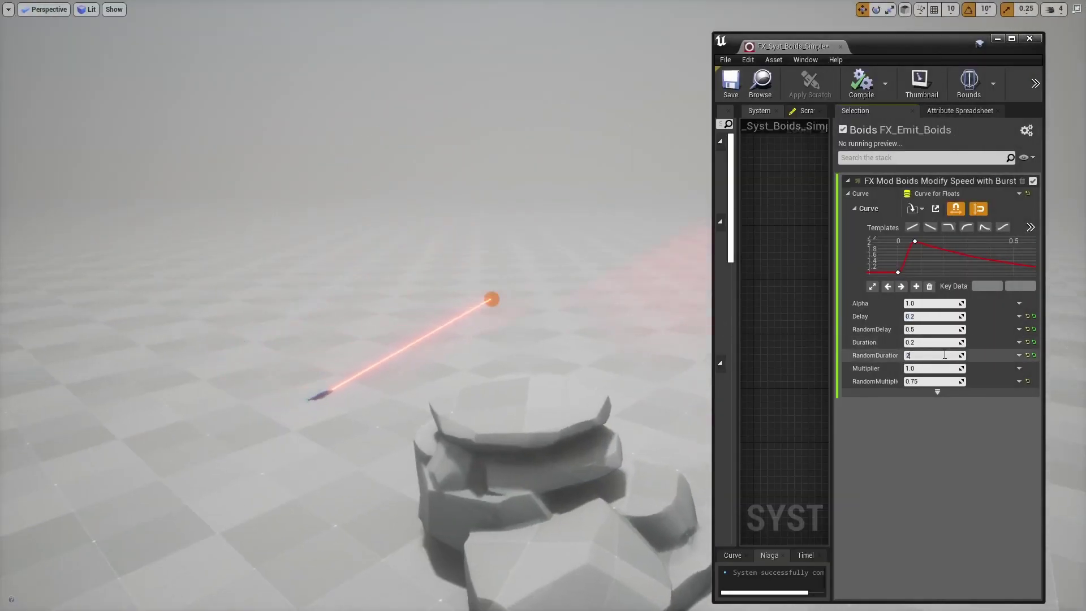
{"action": "key", "text": "Return"}
{"action": "right_click_drag", "start_coordinate": [652, 324], "coordinate": [652, 325]}
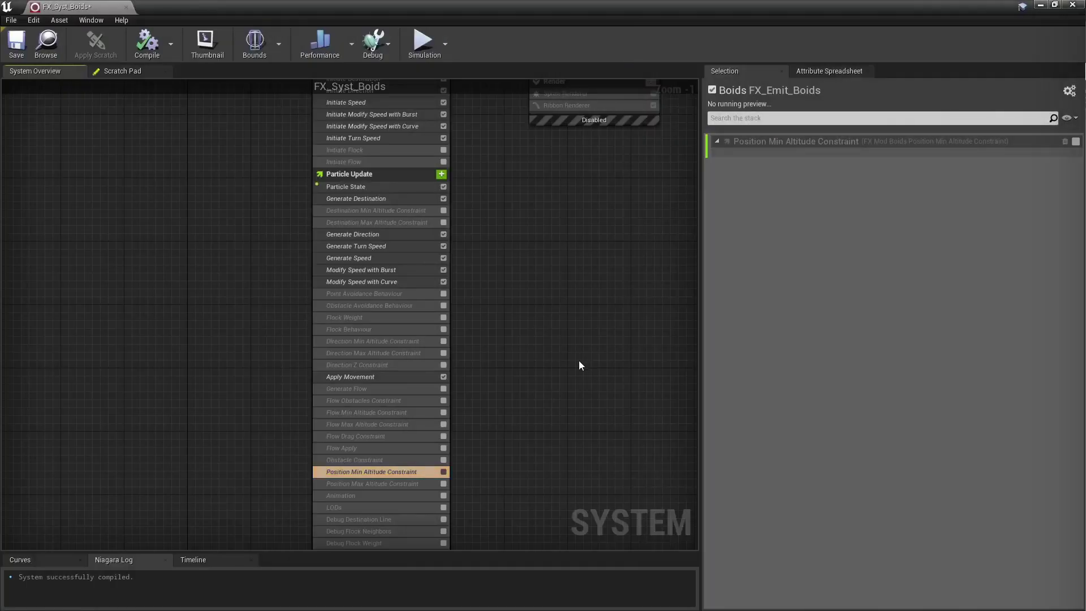
In FX_Syst_Boids, enable Initiate Min Altitude Constraint and Initiate Max Altitude Constraint in Emitter Update and check their settings
{"action": "right_click_drag", "start_coordinate": [267, 183], "coordinate": [287, 381]}
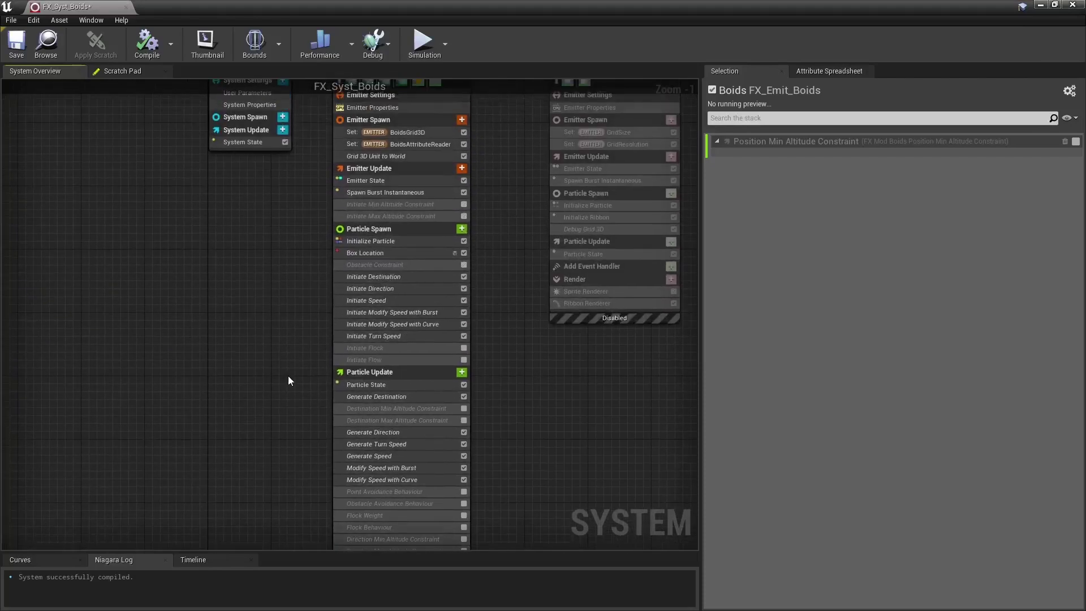
{"action": "left_click", "coordinate": [465, 204]}
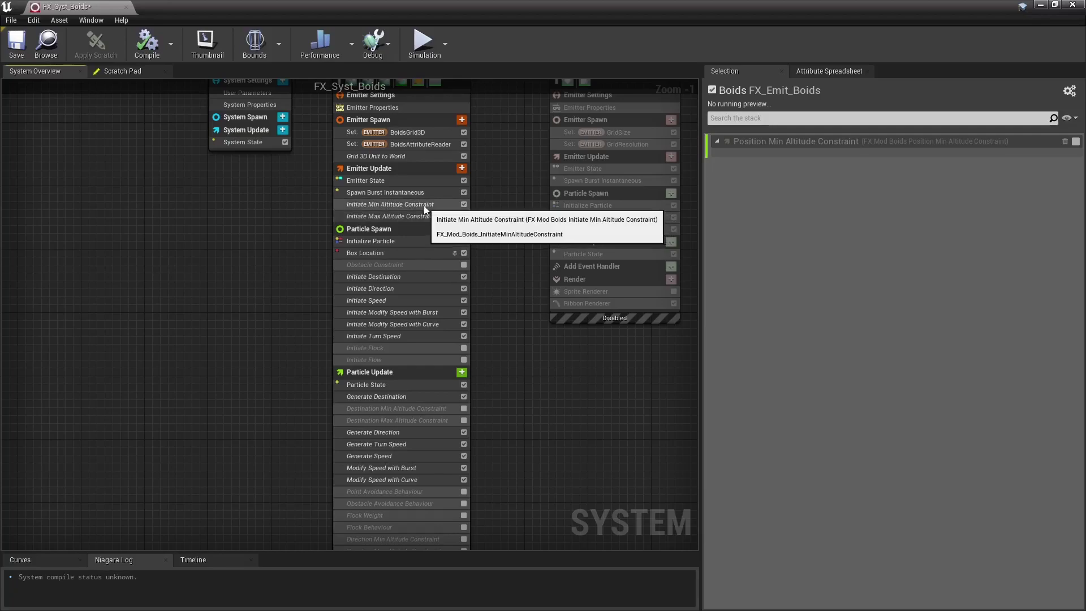
{"action": "left_click", "coordinate": [383, 205]}
{"action": "left_click", "coordinate": [396, 216]}
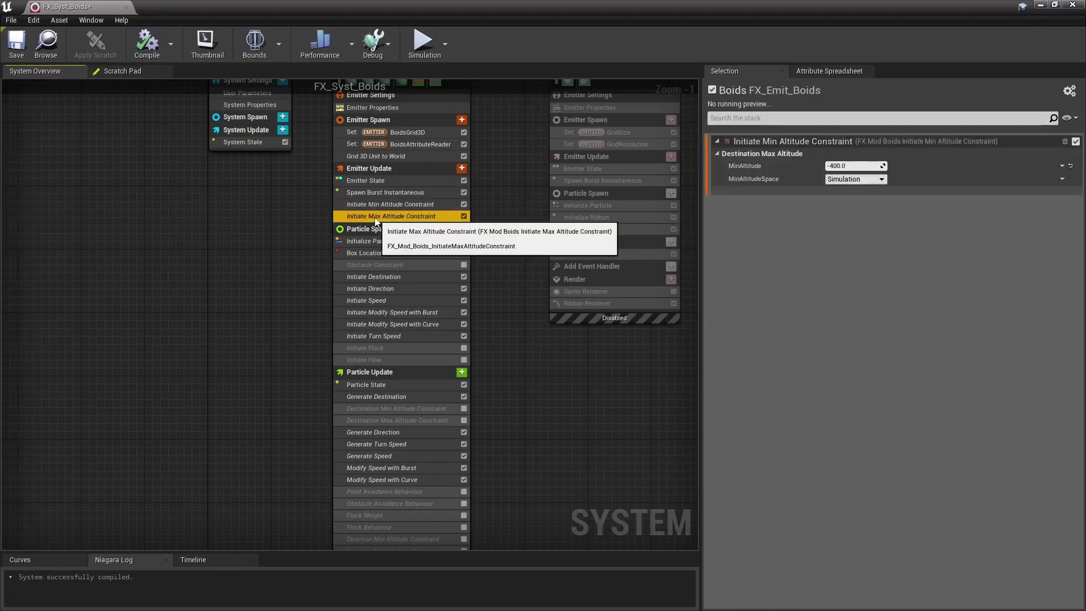
Try the Local and World options for Initiate Max Altitude Constraint's MaxAltitudeSpace and set it back to Simulation
{"action": "left_click", "coordinate": [846, 166]}
{"action": "left_click", "coordinate": [859, 179]}
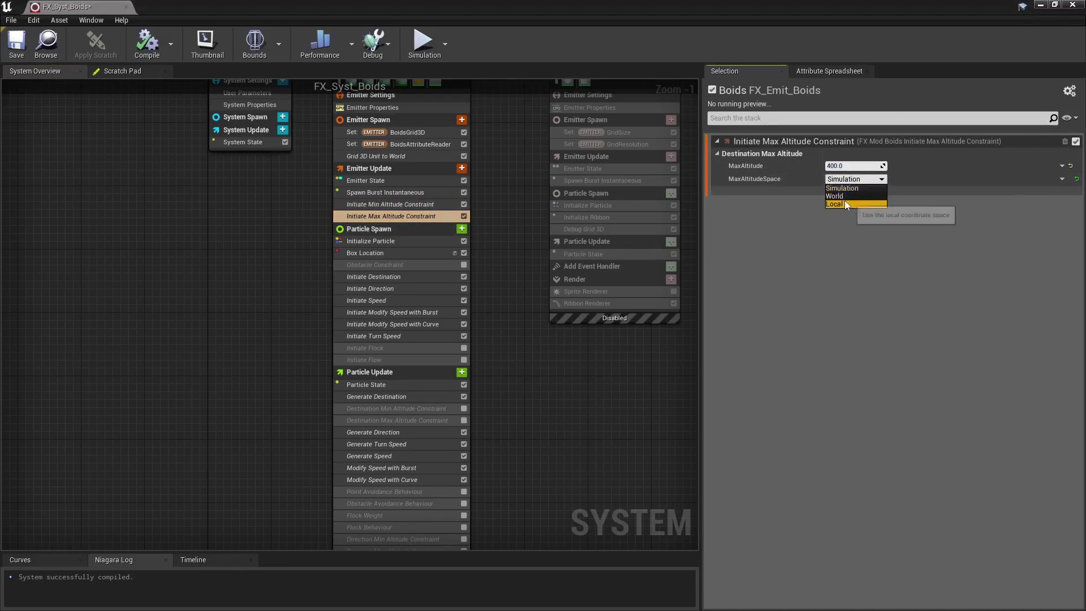
{"action": "left_click", "coordinate": [844, 200]}
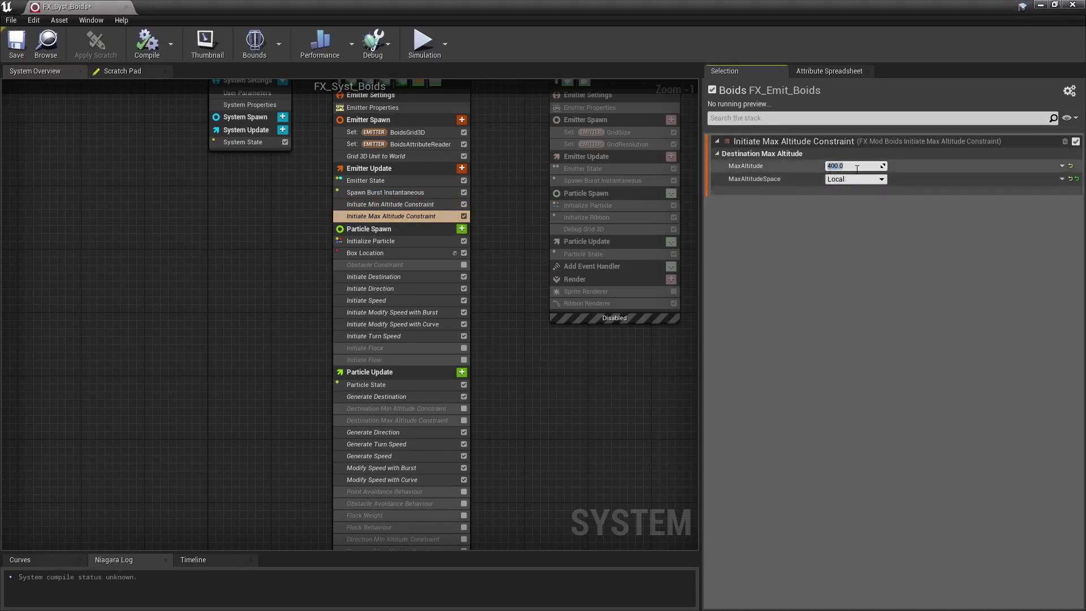
{"action": "left_click", "coordinate": [854, 180]}
{"action": "left_click", "coordinate": [841, 194]}
{"action": "left_click", "coordinate": [853, 179]}
{"action": "left_click", "coordinate": [847, 188]}
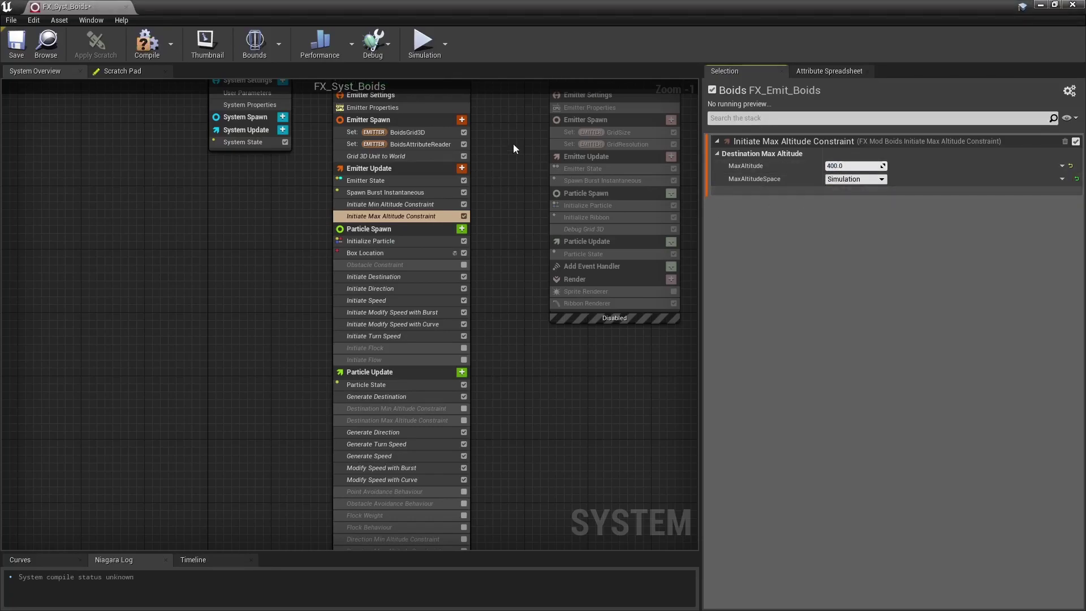
Check the emitter's Local Space setting, enable Position Min and Position Max Altitude Constraint in Particle Update, and watch the fish in the level viewport
{"action": "left_click", "coordinate": [424, 109]}
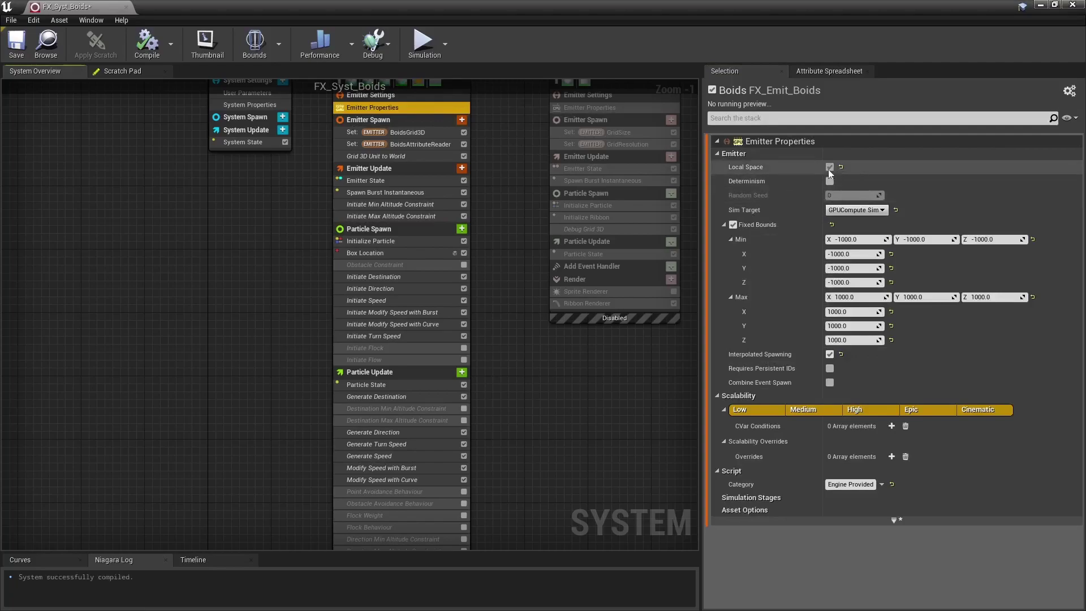
{"action": "left_click", "coordinate": [407, 216]}
{"action": "right_click_drag", "start_coordinate": [512, 444], "coordinate": [516, 148]}
{"action": "left_click", "coordinate": [430, 437]}
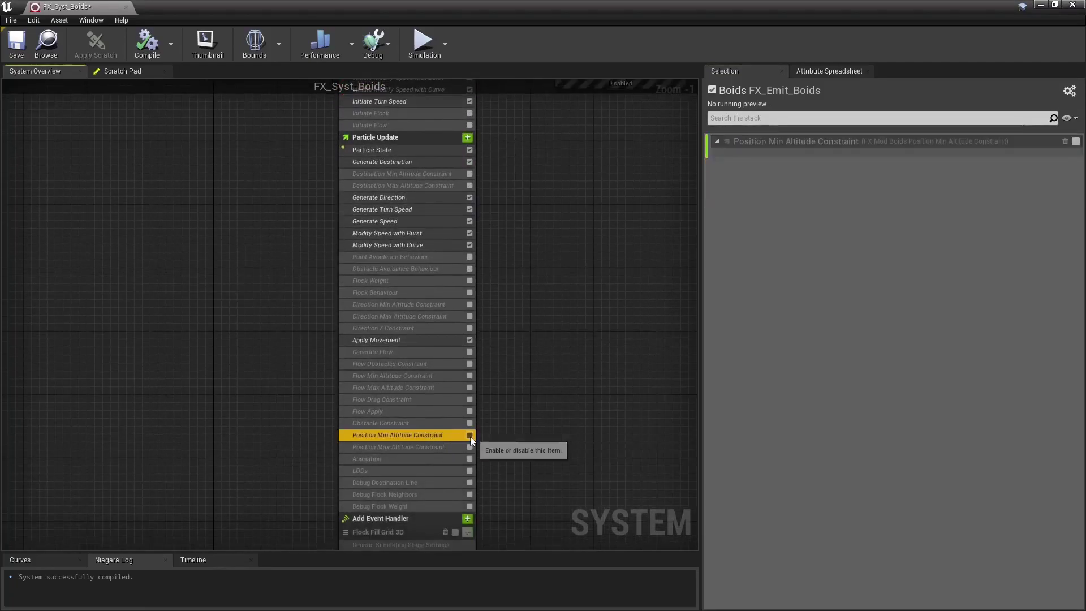
{"action": "left_click", "coordinate": [469, 435]}
{"action": "left_click_drag", "start_coordinate": [555, 6], "coordinate": [857, 71]}
{"action": "left_click", "coordinate": [848, 107]}
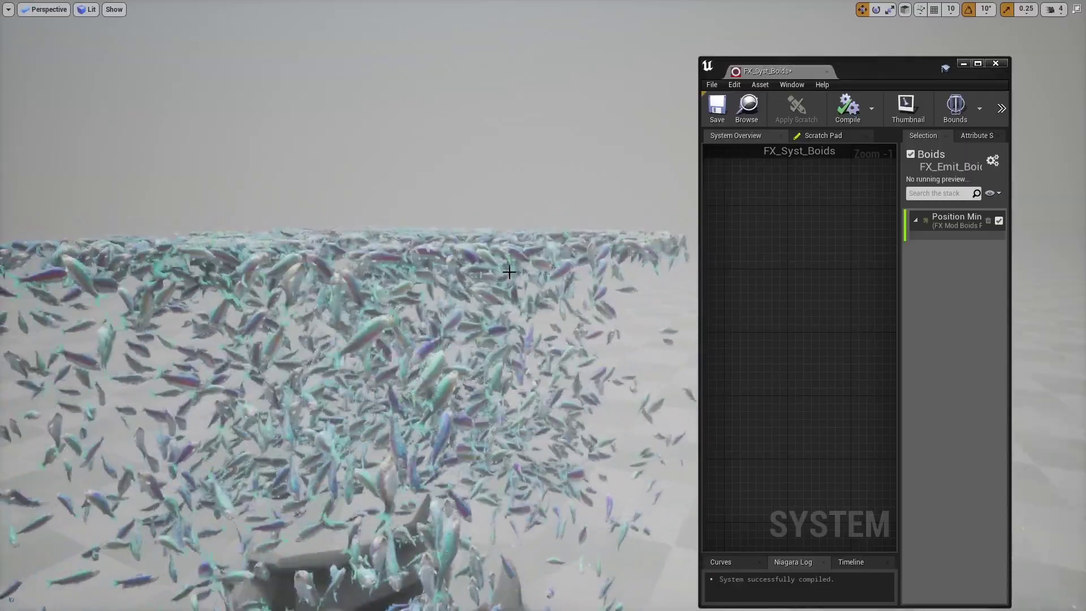
Enable Direction Min Altitude Constraint and Direction Max Altitude Constraint in Particle Update and watch the flock in the level viewport
{"action": "double_click", "coordinate": [882, 71]}
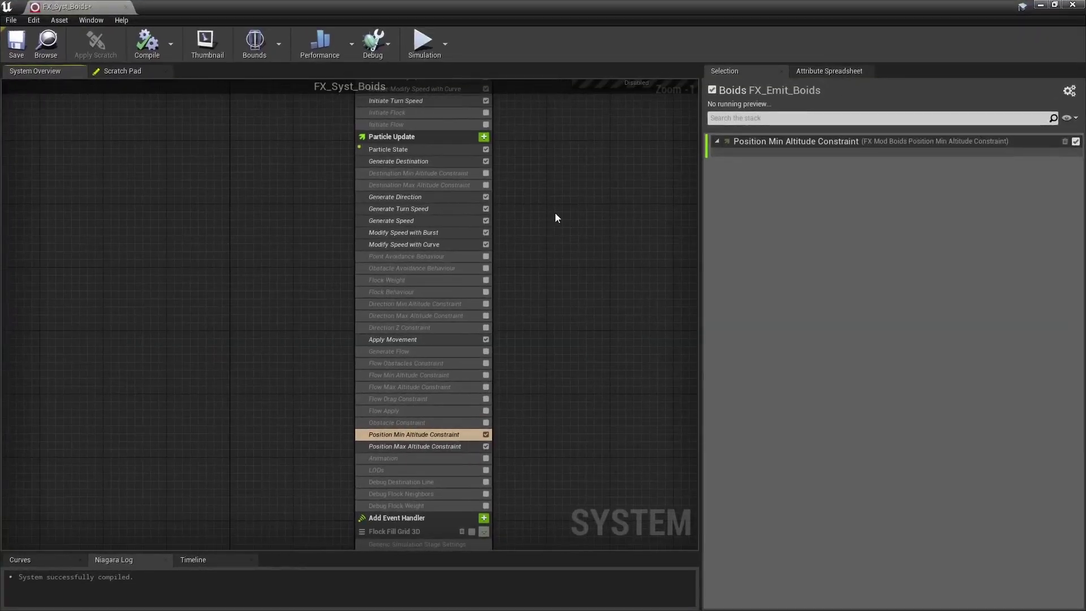
{"action": "left_click", "coordinate": [486, 304]}
{"action": "left_click", "coordinate": [486, 316]}
{"action": "double_click", "coordinate": [596, 5]}
{"action": "left_click", "coordinate": [773, 92]}
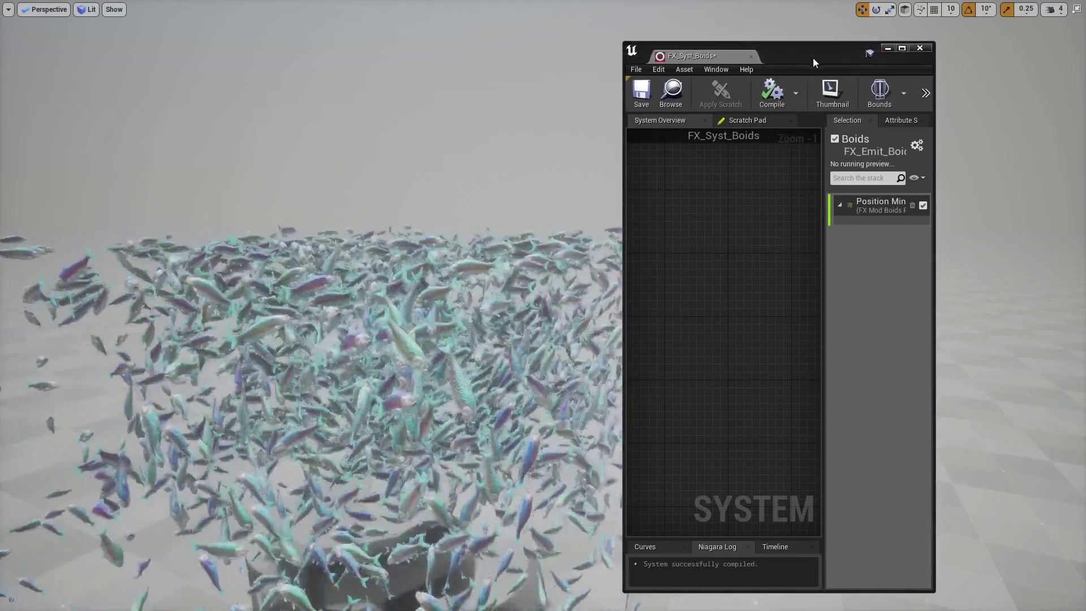
Enable Destination Min Altitude Constraint and Destination Max Altitude Constraint in Particle Update and bring the level viewport back into view
{"action": "double_click", "coordinate": [813, 60]}
{"action": "left_click", "coordinate": [486, 173]}
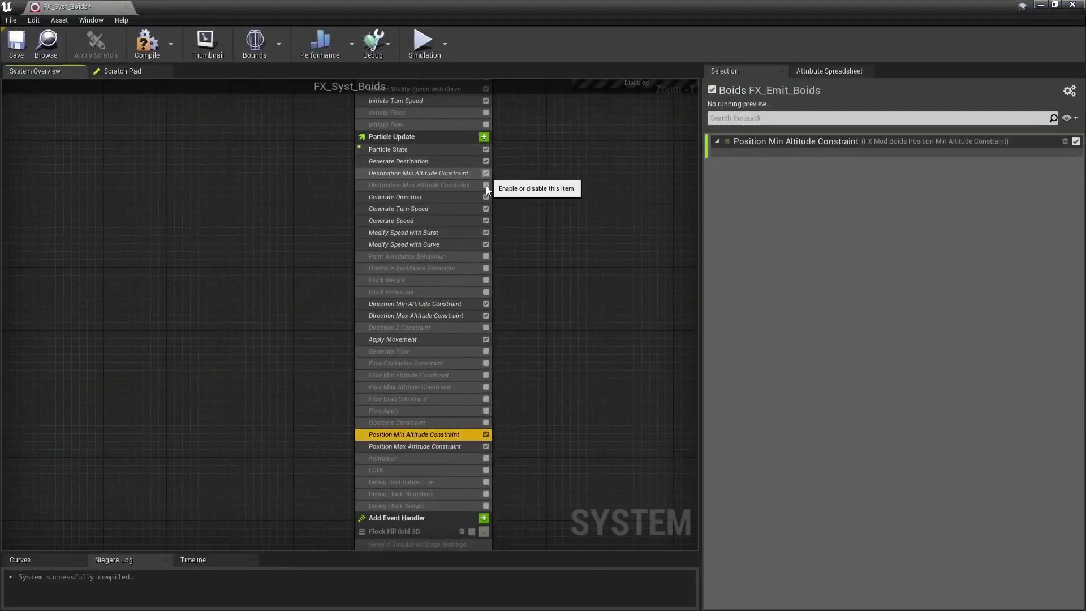
{"action": "left_click", "coordinate": [486, 185]}
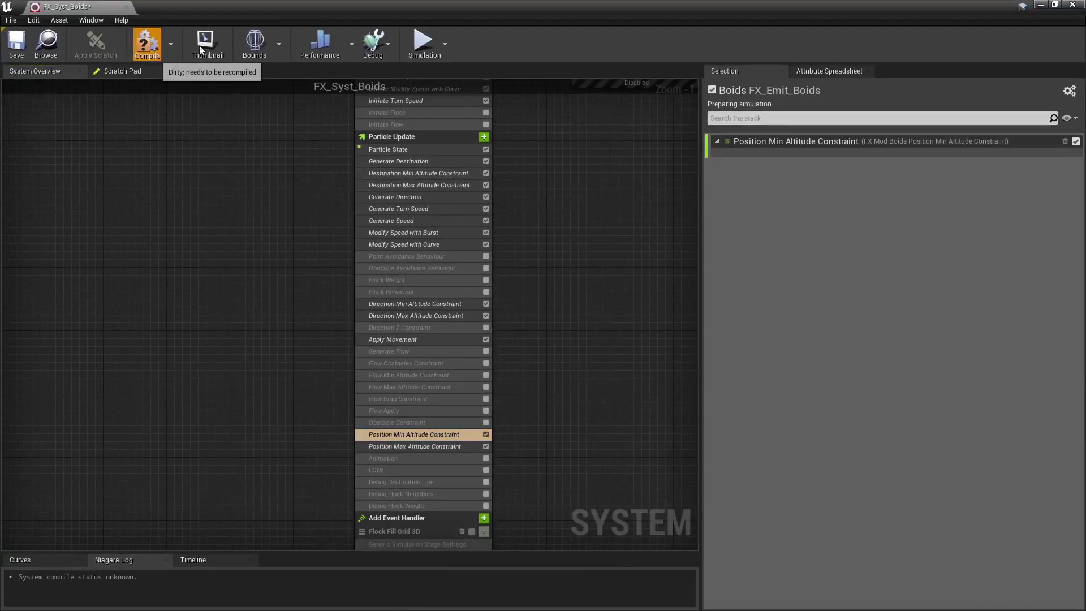
{"action": "left_click_drag", "start_coordinate": [400, 7], "coordinate": [853, 63]}
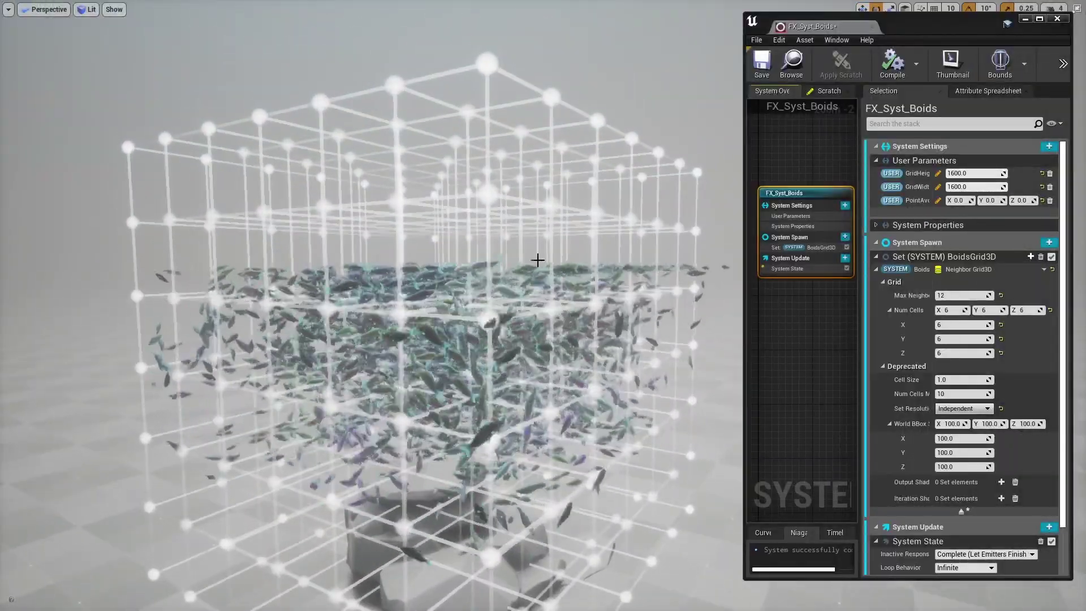
Set the system's GridHeight user parameter to 1200 while viewing the debug grid around the flock
{"action": "middle_click_drag", "start_coordinate": [329, 225], "coordinate": [334, 187]}
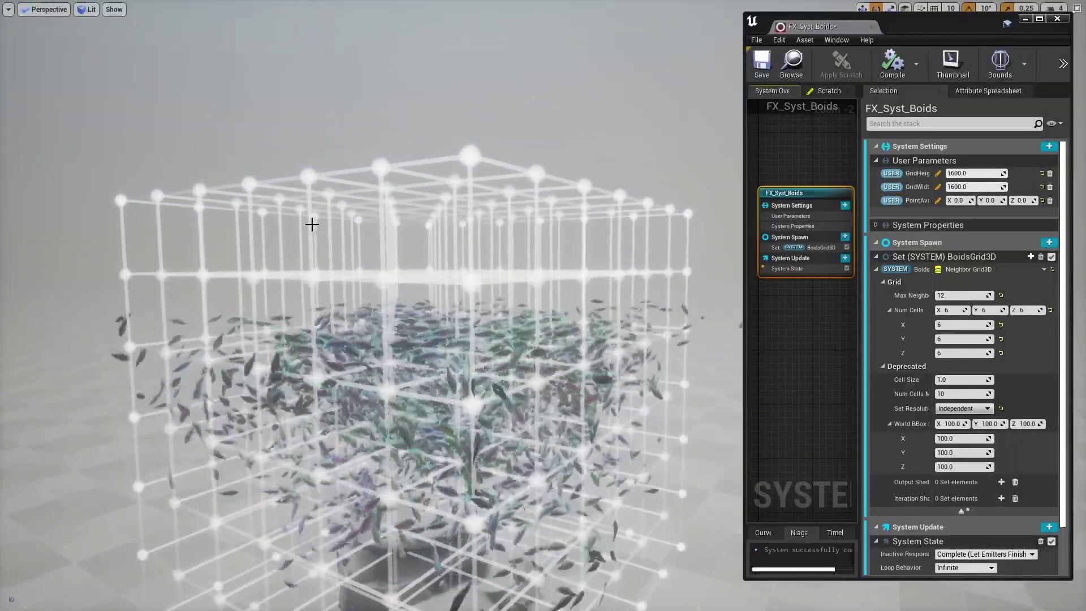
{"action": "middle_click_drag", "start_coordinate": [533, 245], "coordinate": [556, 226]}
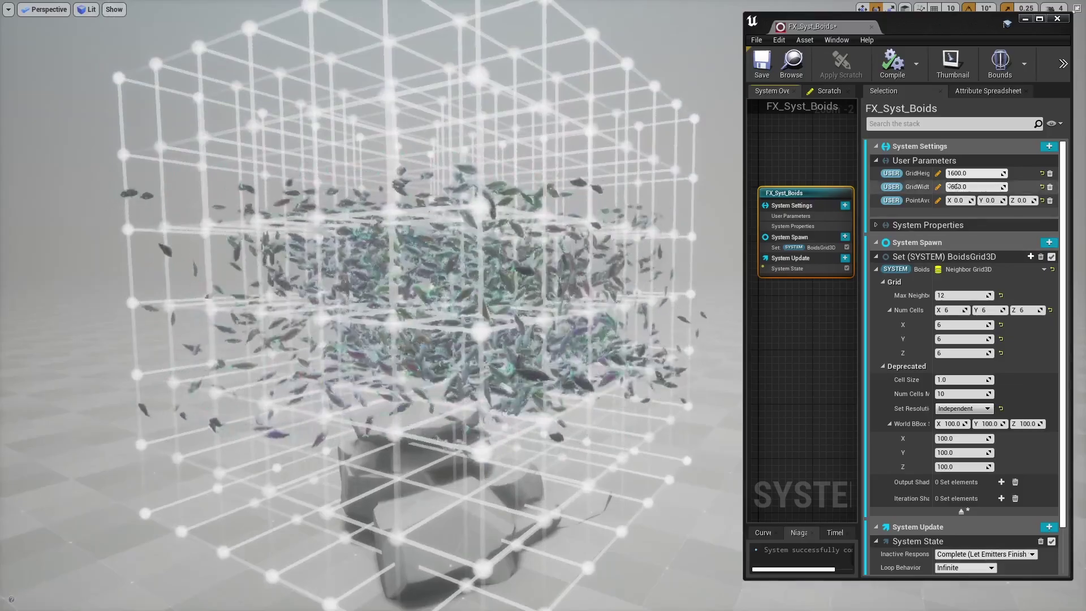
{"action": "left_click", "coordinate": [971, 176]}
{"action": "type", "text": "1200"}
{"action": "key", "text": "Return"}
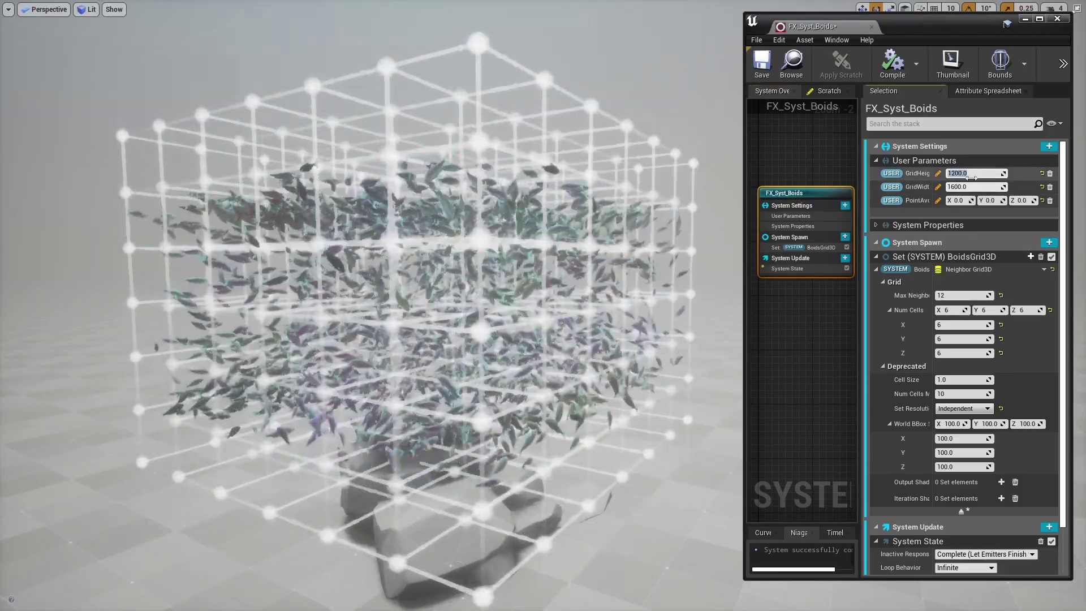
Set the Z value of Num Cells to 5 in the system's BoidsGrid3D module
{"action": "left_click", "coordinate": [819, 248]}
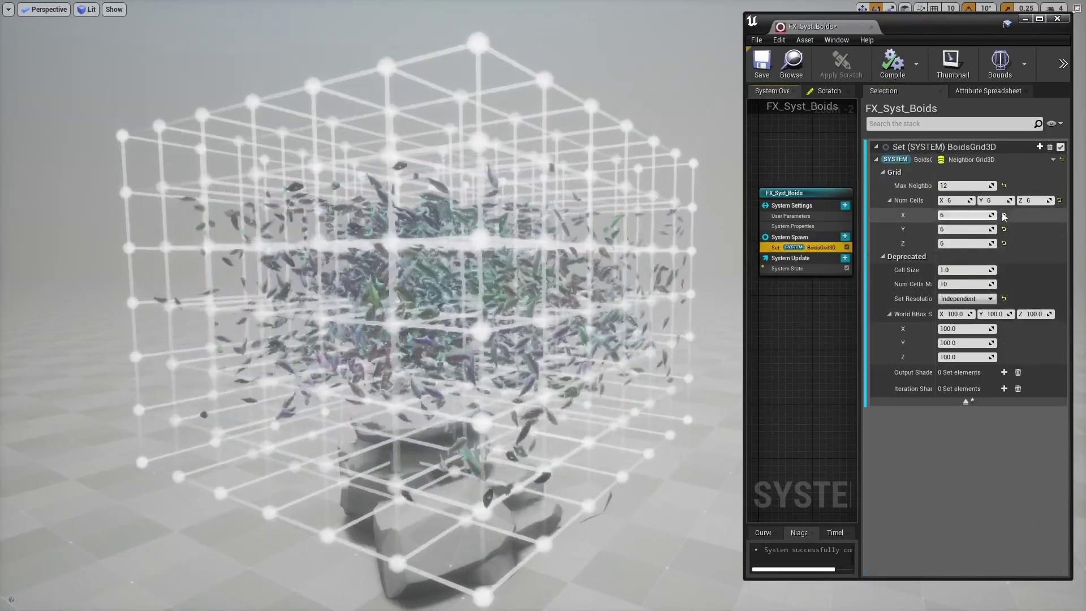
{"action": "left_click", "coordinate": [1035, 200]}
{"action": "type", "text": "5"}
{"action": "key", "text": "Return"}
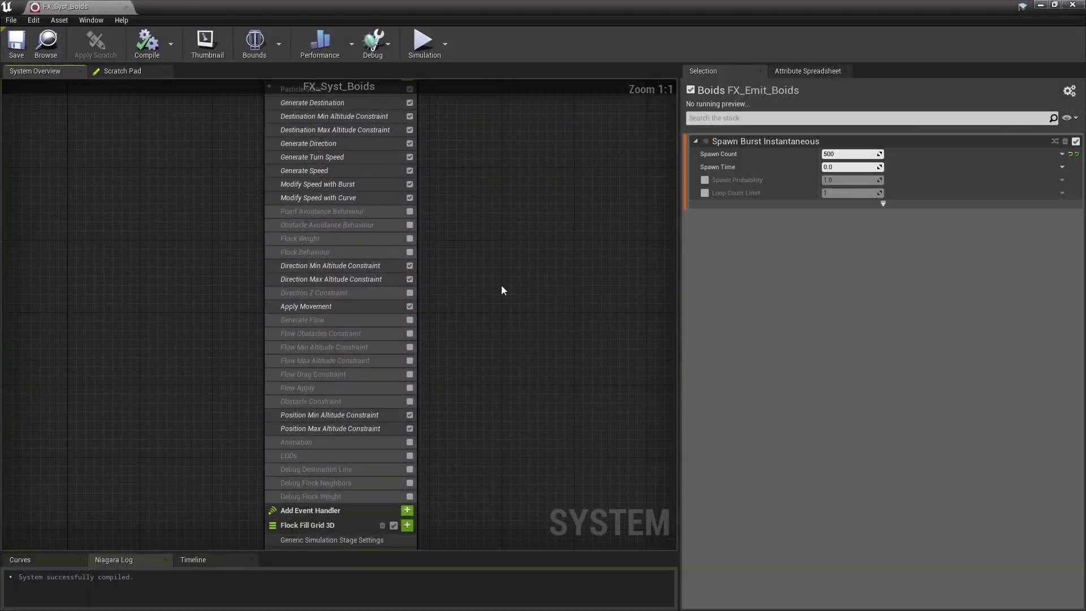
Enable Generate Flow in Particle Update and fix its unmet InitiateFlow and ApplyFlow dependencies
{"action": "left_click", "coordinate": [348, 322]}
{"action": "left_click", "coordinate": [410, 320]}
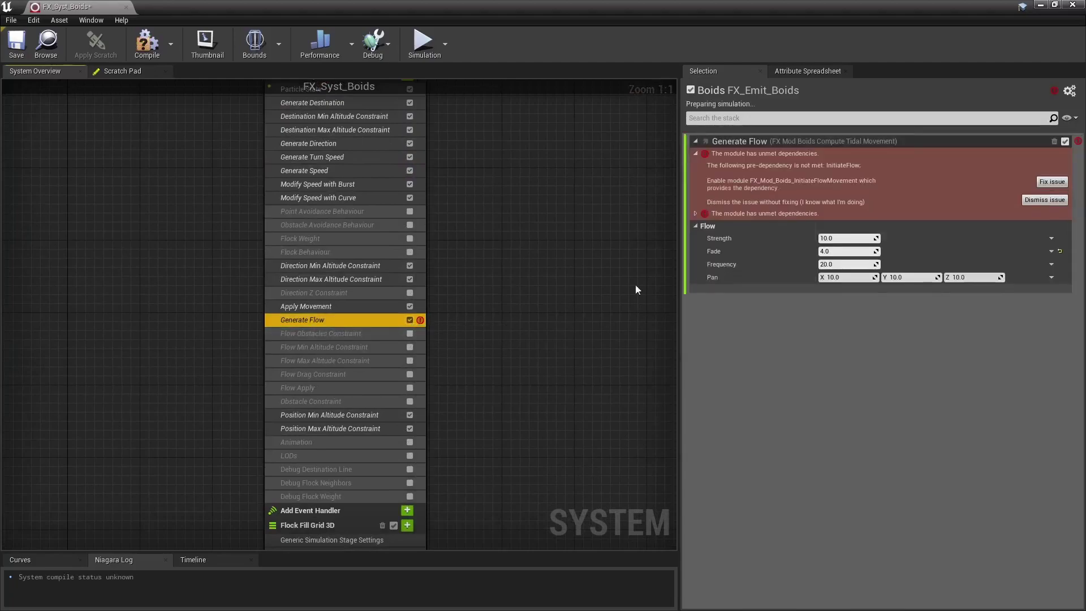
{"action": "left_click", "coordinate": [1043, 181]}
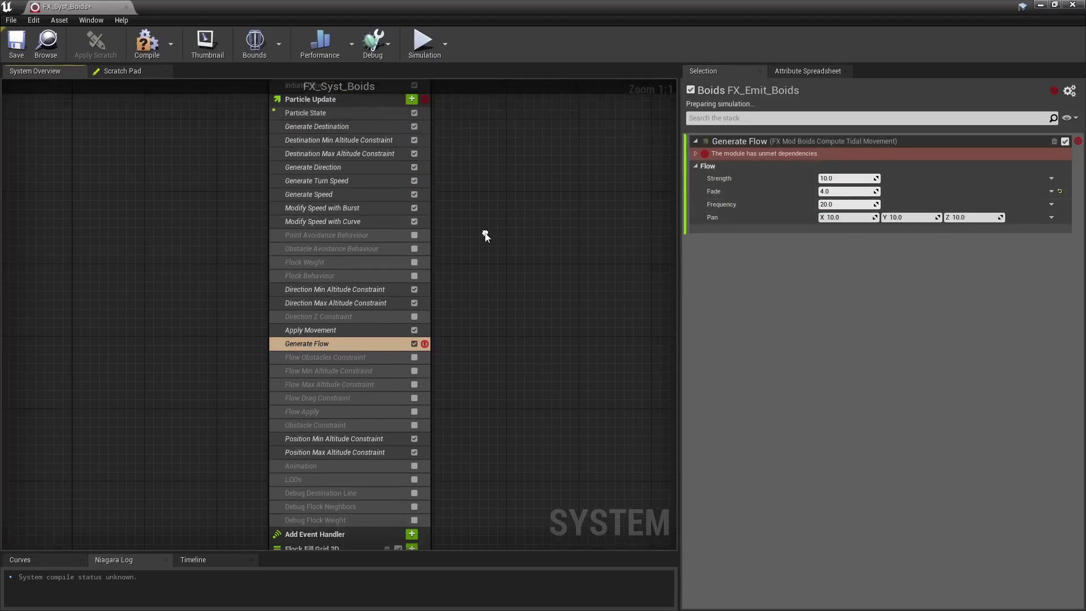
{"action": "left_click", "coordinate": [695, 153]}
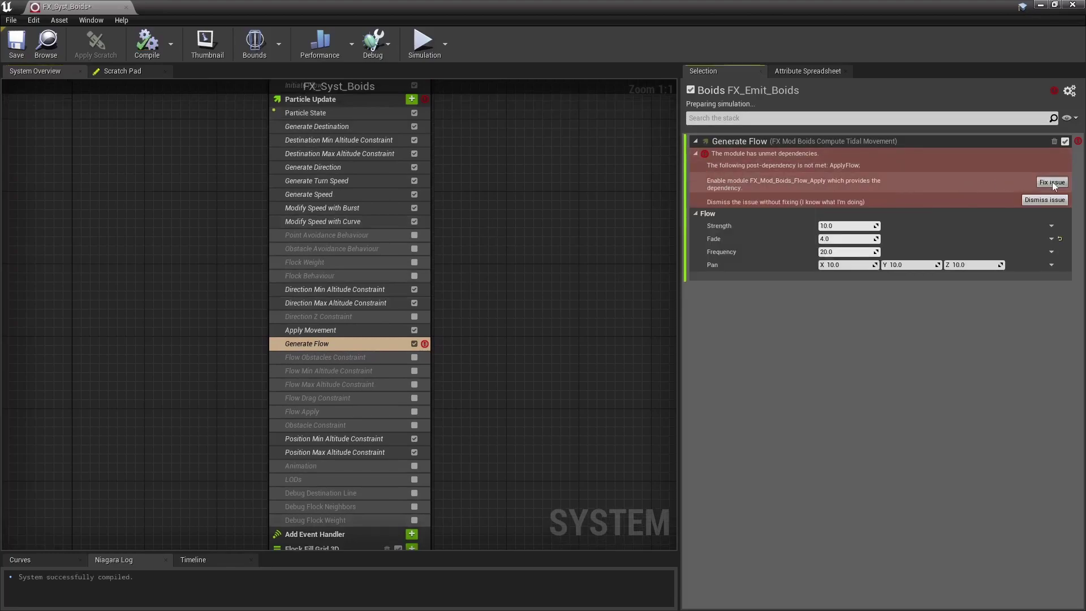
{"action": "left_click", "coordinate": [1052, 181]}
Open the Generate Flow module script and examine its vector field sampling, flow force increment and diminish sections
{"action": "scroll", "coordinate": [359, 349], "scroll_direction": "down", "scroll_amount": 2}
{"action": "left_click", "coordinate": [320, 378]}
{"action": "left_click", "coordinate": [325, 308]}
{"action": "double_click", "coordinate": [325, 308]}
{"action": "right_click_drag", "start_coordinate": [332, 381], "coordinate": [540, 331]}
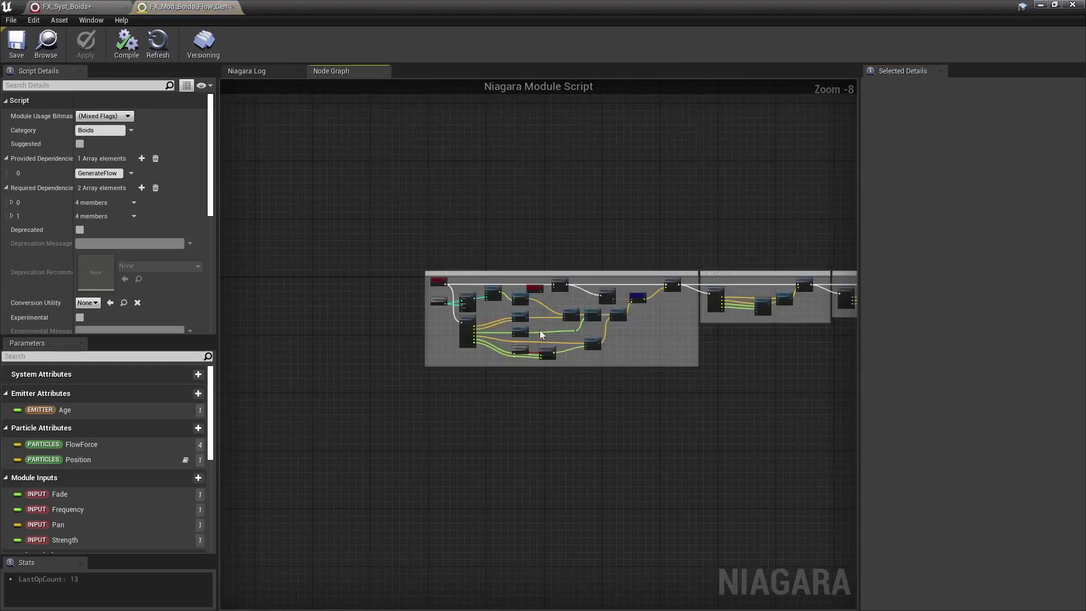
{"action": "scroll", "coordinate": [542, 326], "scroll_direction": "up", "scroll_amount": 5}
{"action": "left_click_drag", "start_coordinate": [320, 217], "coordinate": [817, 413]}
{"action": "right_click_drag", "start_coordinate": [817, 412], "coordinate": [572, 418]}
{"action": "left_click", "coordinate": [573, 419]}
{"action": "left_click", "coordinate": [312, 218]}
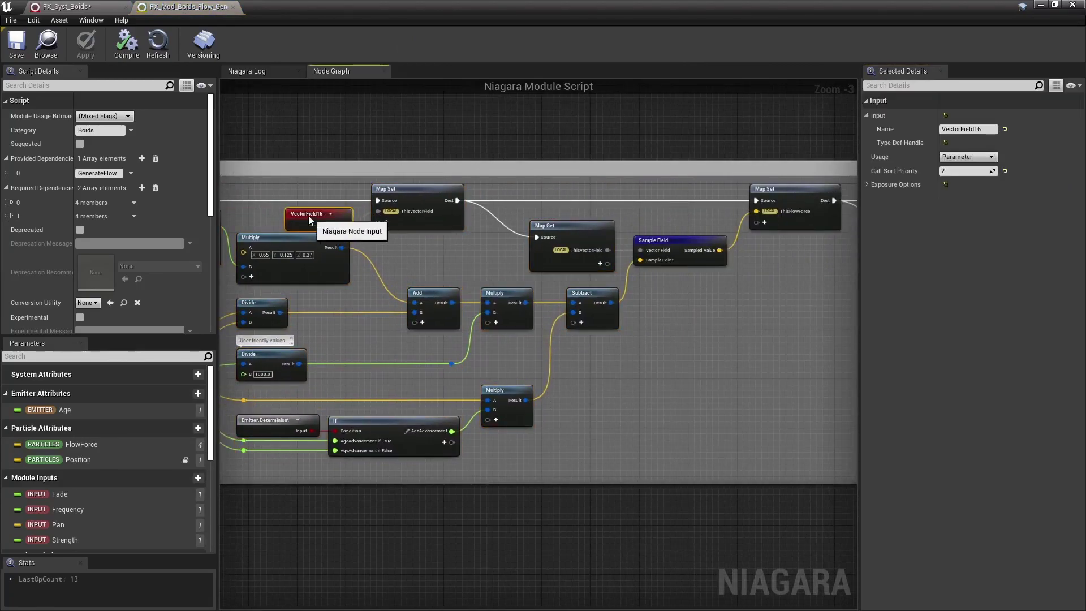
{"action": "scroll", "coordinate": [551, 304], "scroll_direction": "down", "scroll_amount": 1}
{"action": "right_click_drag", "start_coordinate": [551, 305], "coordinate": [424, 317]}
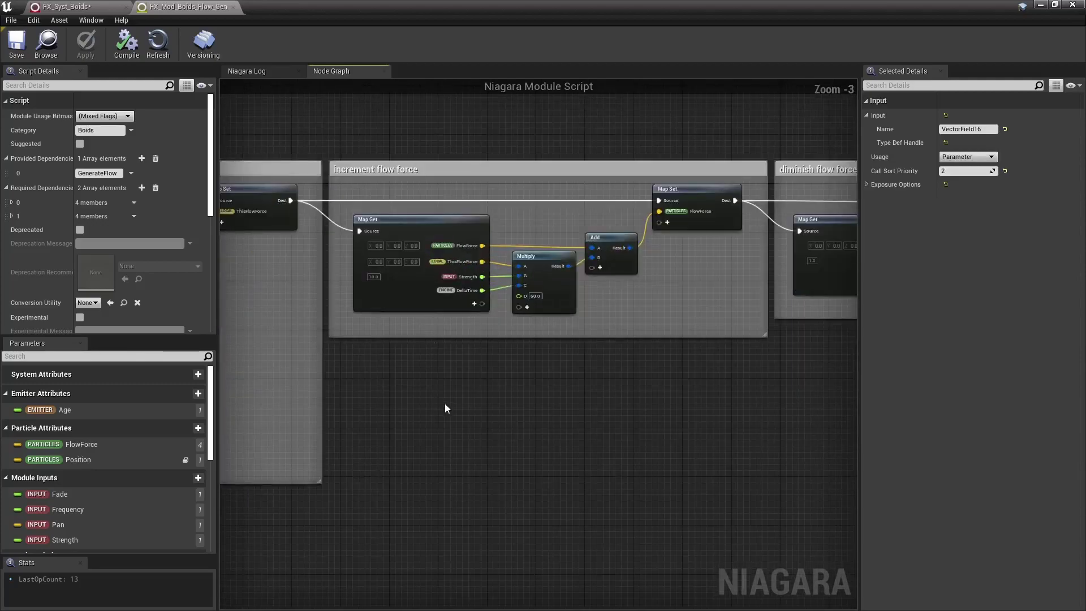
{"action": "right_click_drag", "start_coordinate": [476, 402], "coordinate": [266, 368]}
{"action": "scroll", "coordinate": [306, 381], "scroll_direction": "up", "scroll_amount": 1}
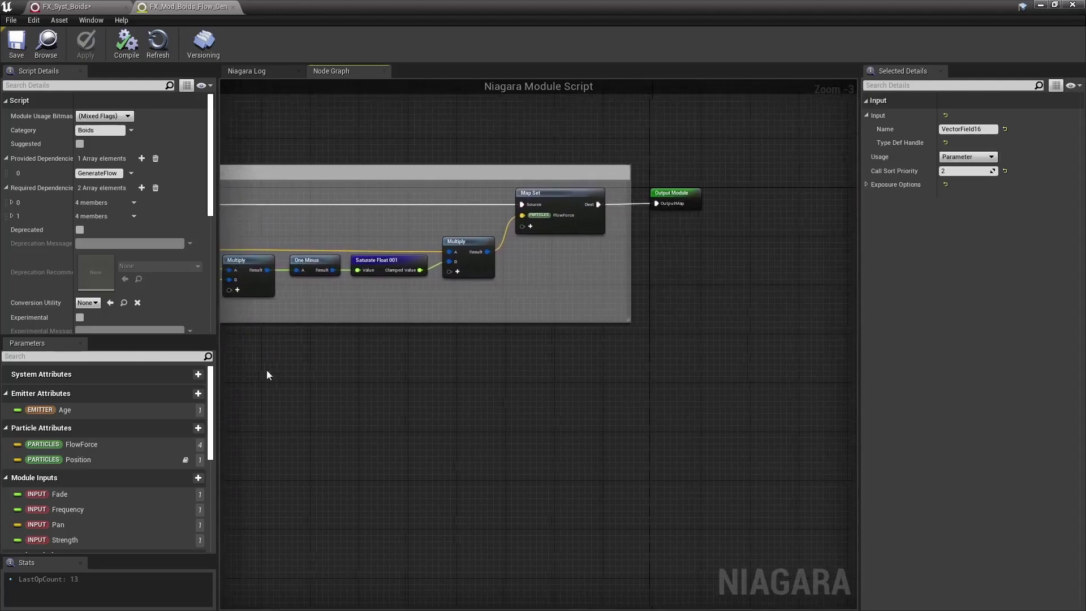
{"action": "left_click", "coordinate": [233, 7]}
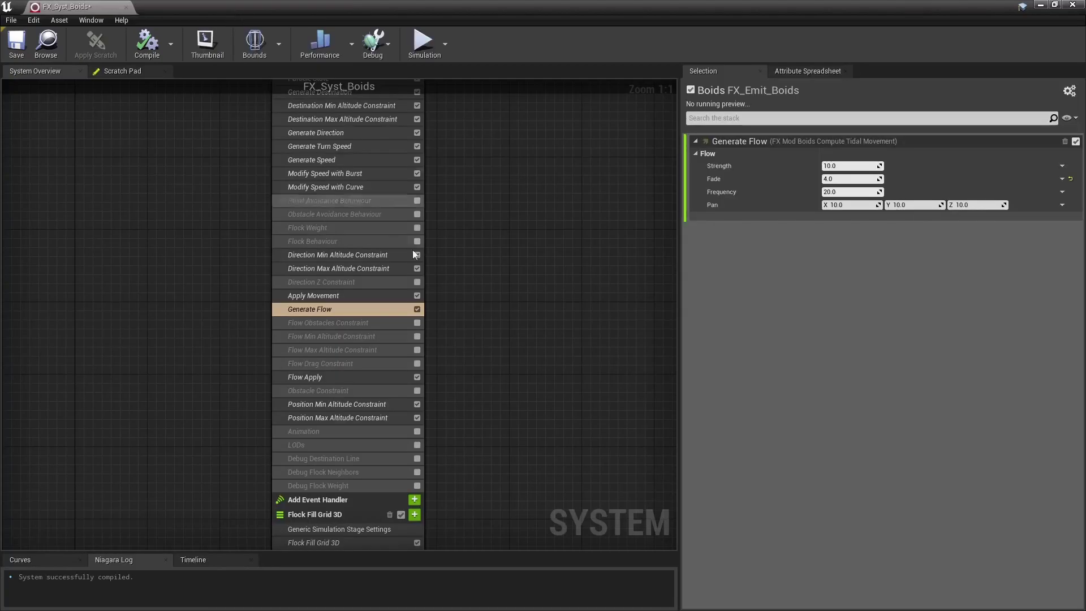
Open the Flow Apply module script and examine how the flow force is added to the particle position
{"action": "double_click", "coordinate": [308, 376]}
{"action": "left_click_drag", "start_coordinate": [392, 327], "coordinate": [738, 474]}
{"action": "left_click", "coordinate": [737, 474]}
{"action": "right_click_drag", "start_coordinate": [735, 473], "coordinate": [717, 455]}
{"action": "scroll", "coordinate": [717, 455], "scroll_direction": "down", "scroll_amount": 1}
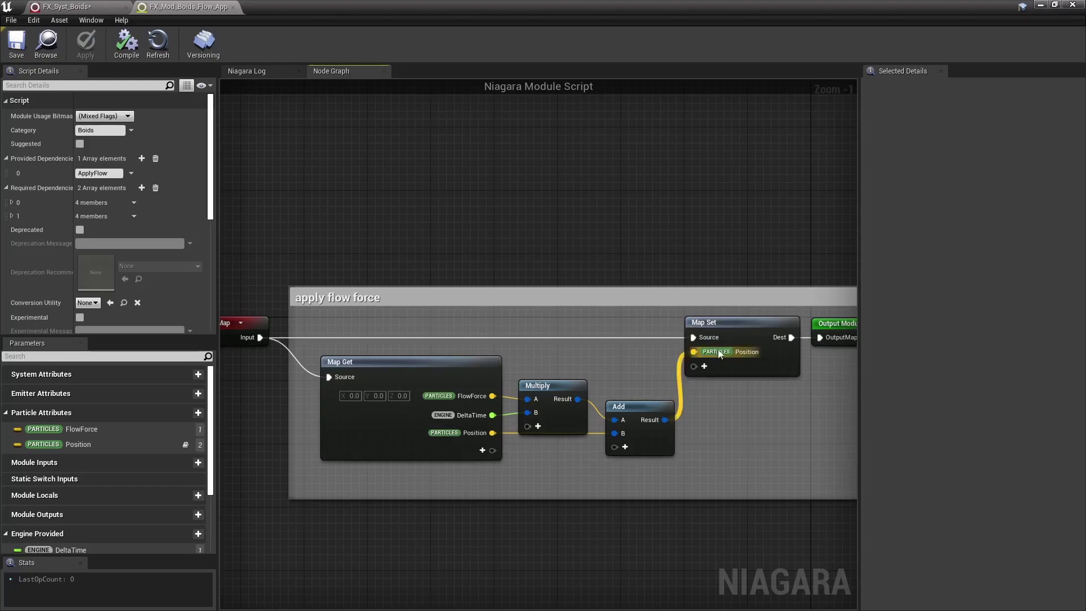
{"action": "left_click", "coordinate": [233, 7]}
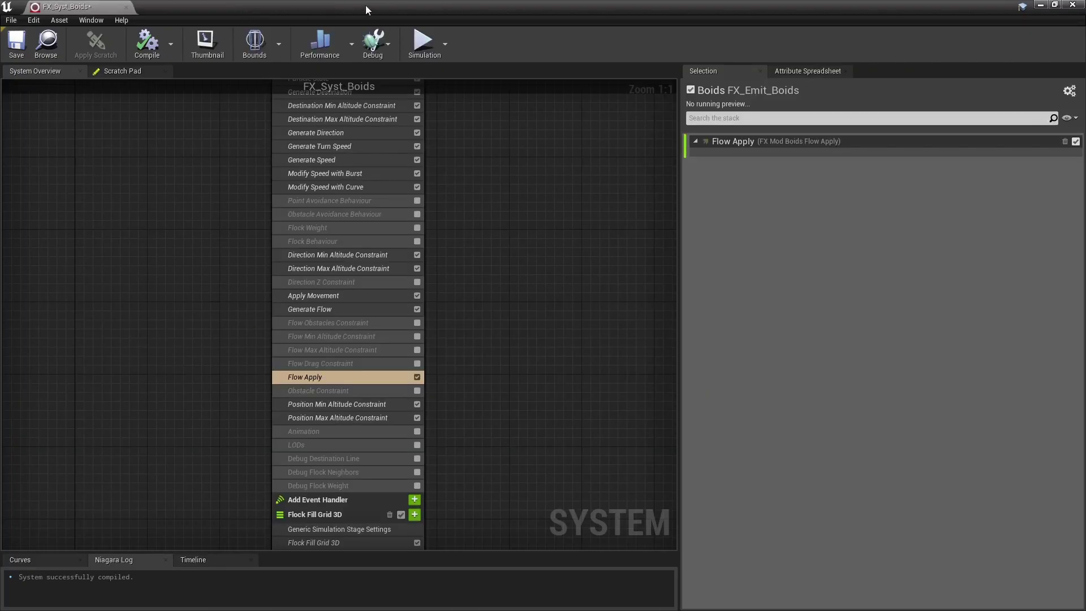
Review the Generate Flow settings and the enabled Mesh Renderer's Facing Mode, and bring the level viewport back into view
{"action": "left_click", "coordinate": [319, 308]}
{"action": "scroll", "coordinate": [346, 457], "scroll_direction": "down", "scroll_amount": 5}
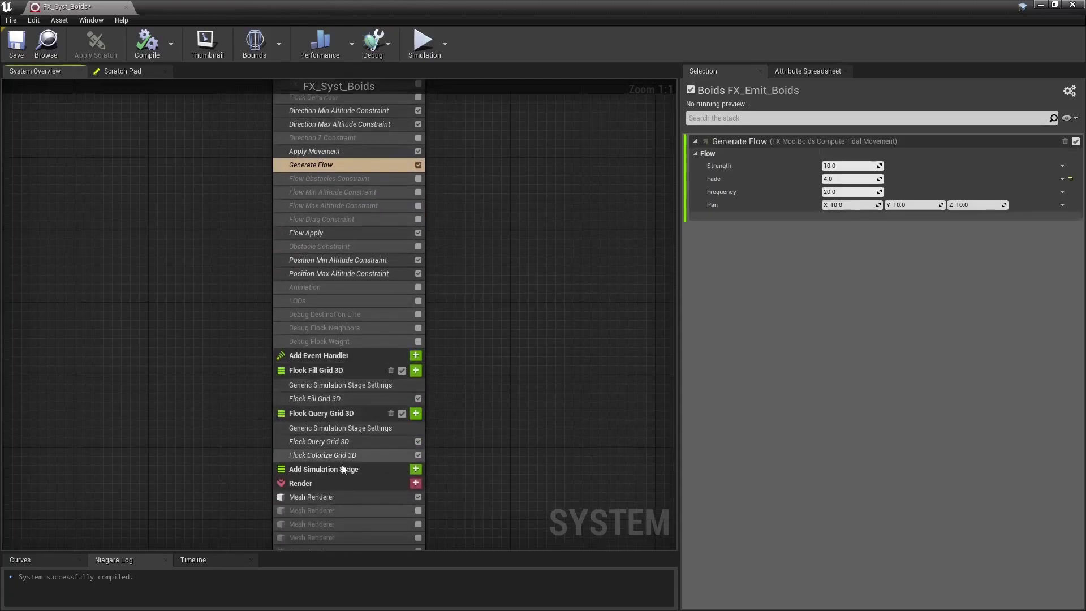
{"action": "left_click", "coordinate": [319, 497]}
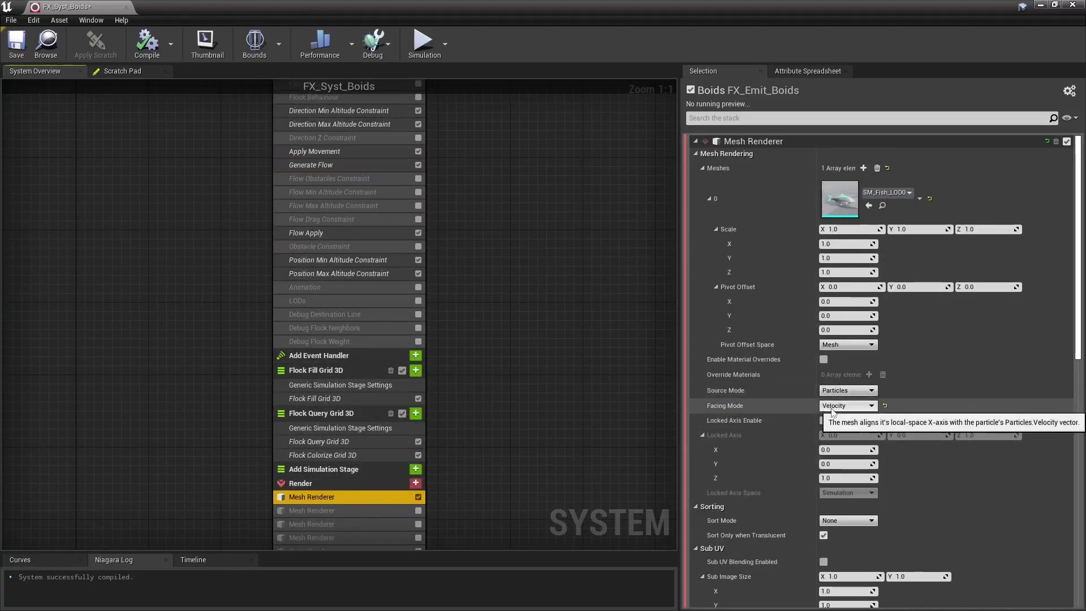
{"action": "double_click", "coordinate": [534, 4]}
{"action": "scroll", "coordinate": [776, 258], "scroll_direction": "down", "scroll_amount": 5}
{"action": "scroll", "coordinate": [735, 306], "scroll_direction": "up", "scroll_amount": 2}
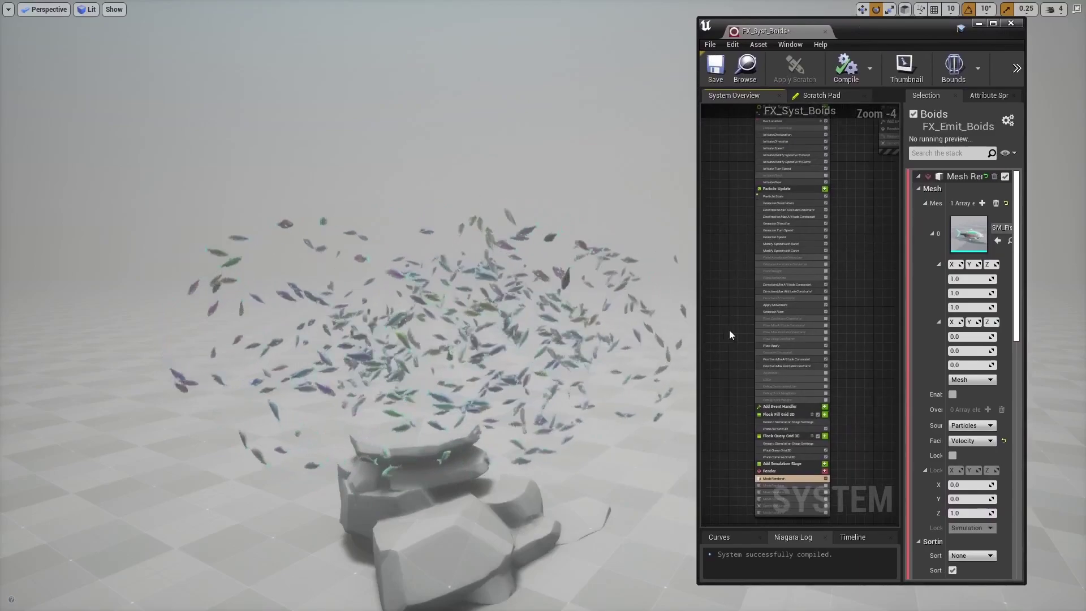
Try a Strength of 500 in Generate Flow, and reduce it to 100 while watching the fish
{"action": "left_click", "coordinate": [808, 302]}
{"action": "left_click", "coordinate": [965, 209]}
{"action": "type", "text": "500"}
{"action": "key", "text": "Return"}
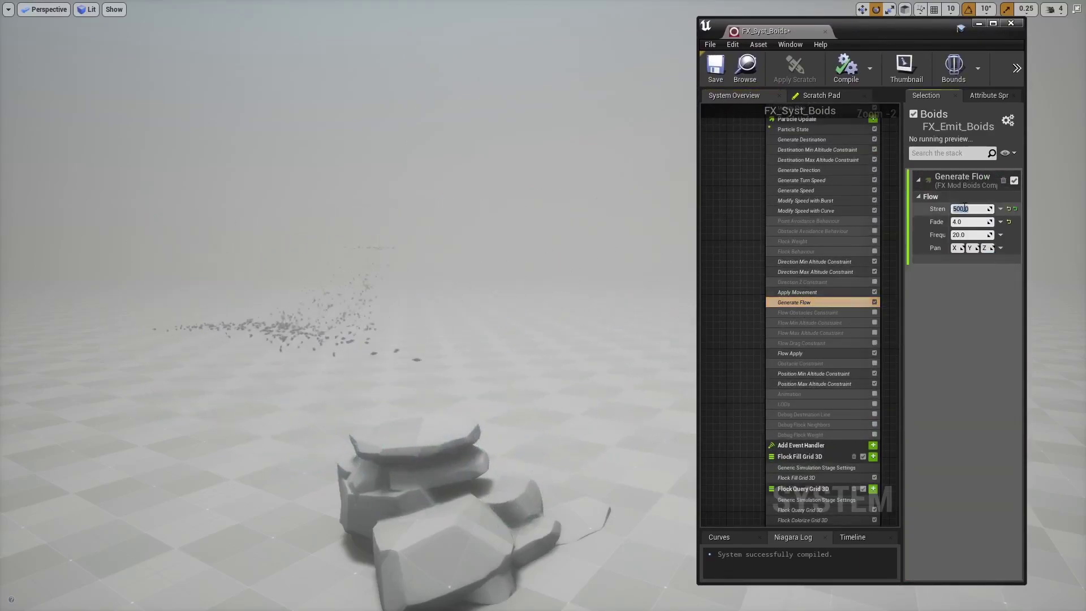
{"action": "type", "text": "100"}
{"action": "key", "text": "Return"}
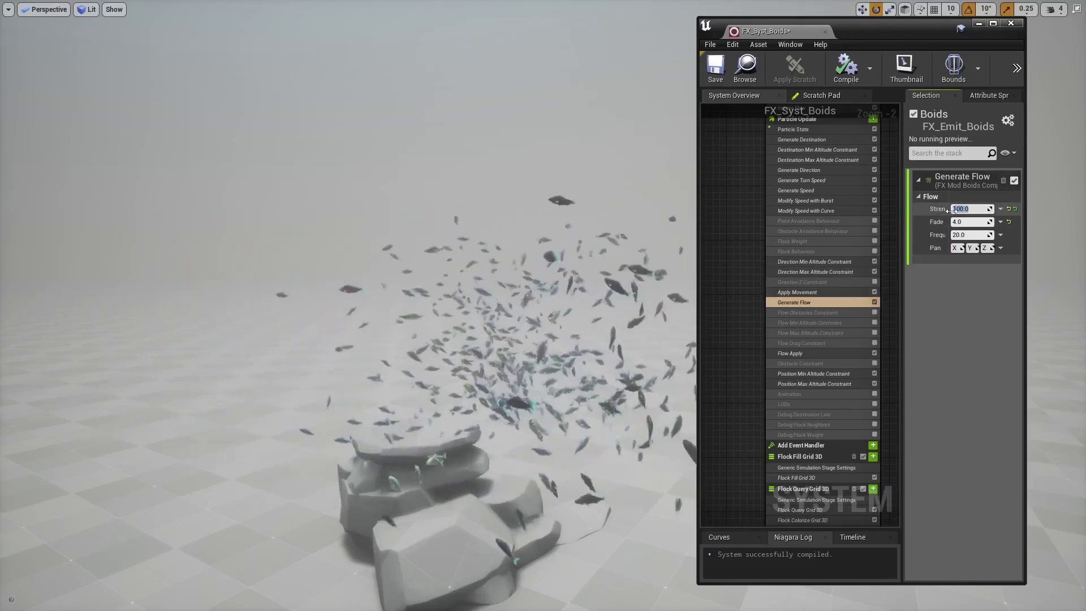
Enable Flow Min Altitude Constraint and Flow Max Altitude Constraint in Particle Update and watch the flock in the level
{"action": "left_click_drag", "start_coordinate": [638, 453], "coordinate": [599, 433]}
{"action": "left_click", "coordinate": [874, 322]}
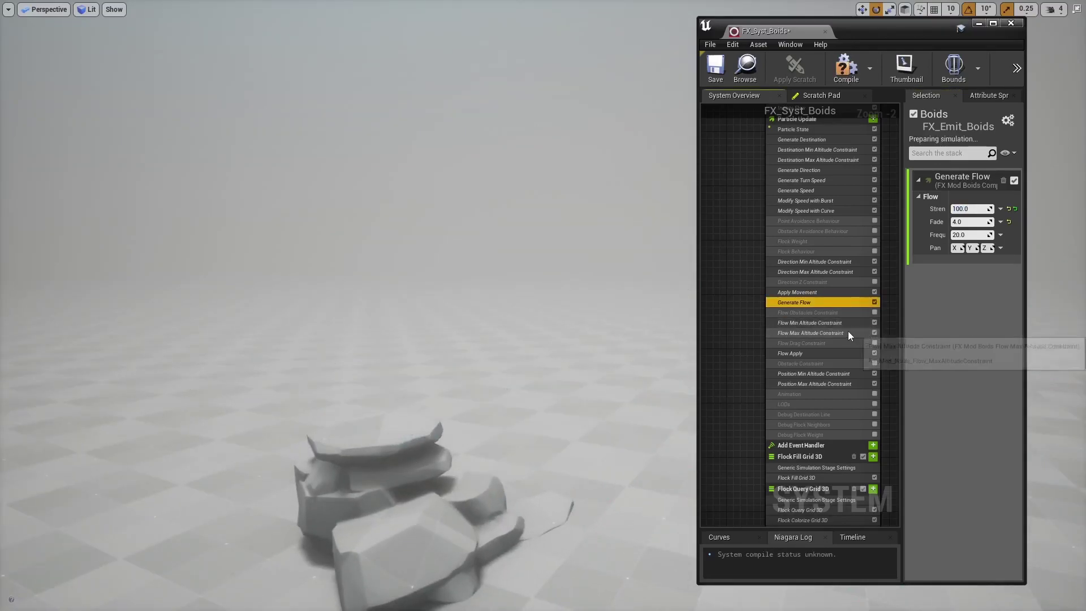
{"action": "right_click_drag", "start_coordinate": [598, 314], "coordinate": [601, 317]}
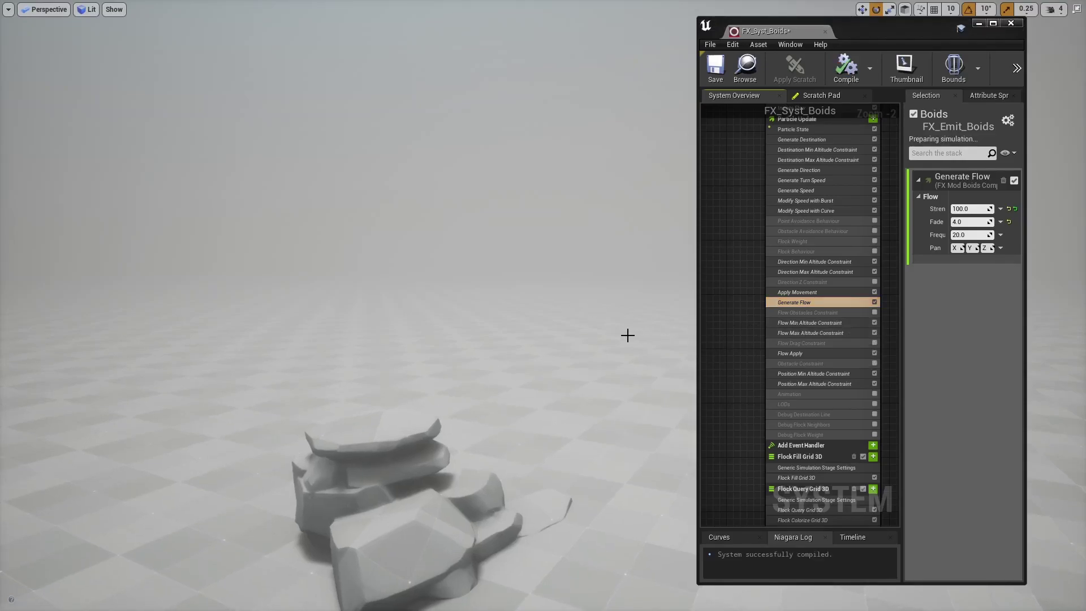
Inspect the Drag inputs of Flow Drag Constraint, enable the module and watch its effect in the level viewport
{"action": "left_click", "coordinate": [825, 343]}
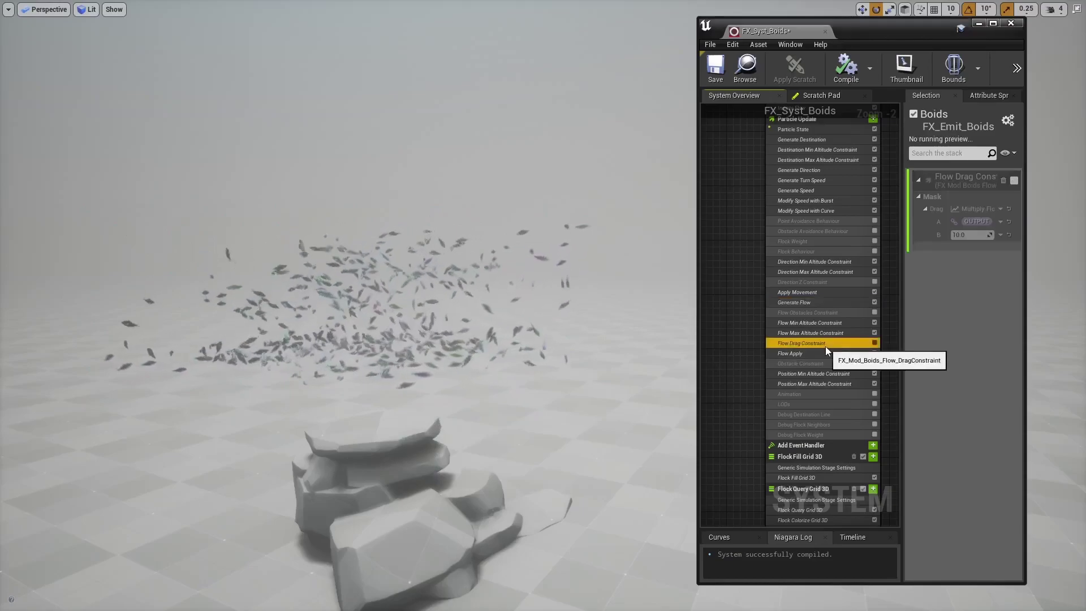
{"action": "left_click_drag", "start_coordinate": [902, 277], "coordinate": [752, 278]}
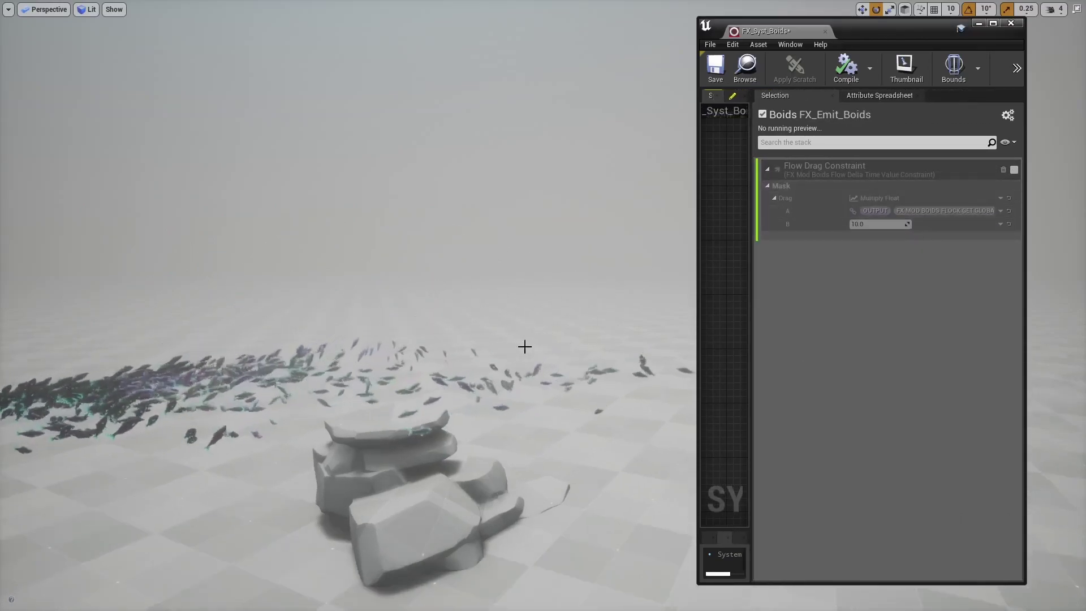
{"action": "left_click_drag", "start_coordinate": [749, 319], "coordinate": [913, 339]}
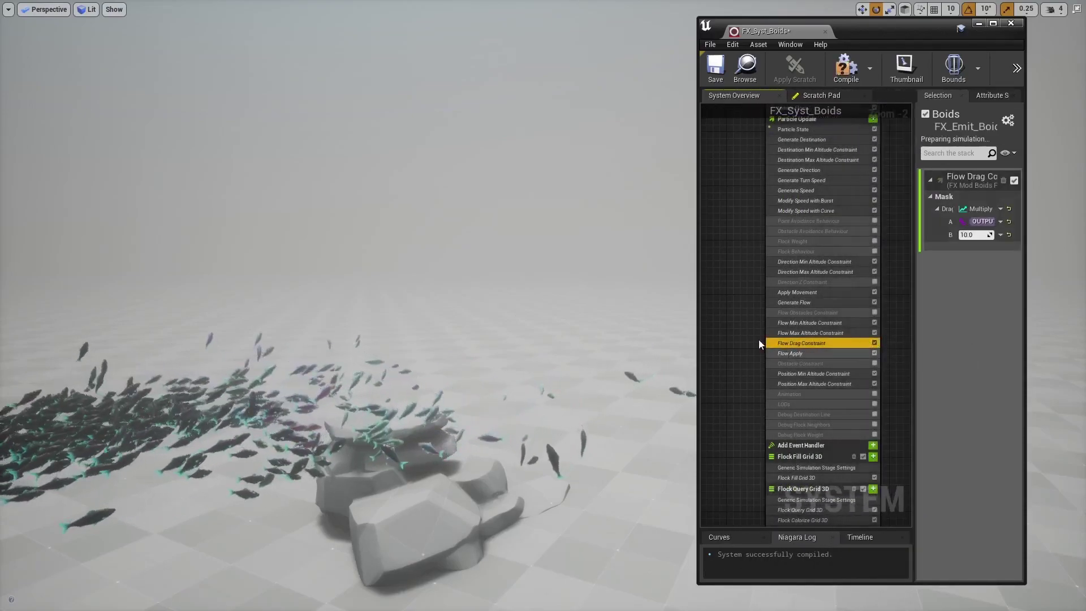
{"action": "left_click_drag", "start_coordinate": [913, 237], "coordinate": [880, 249]}
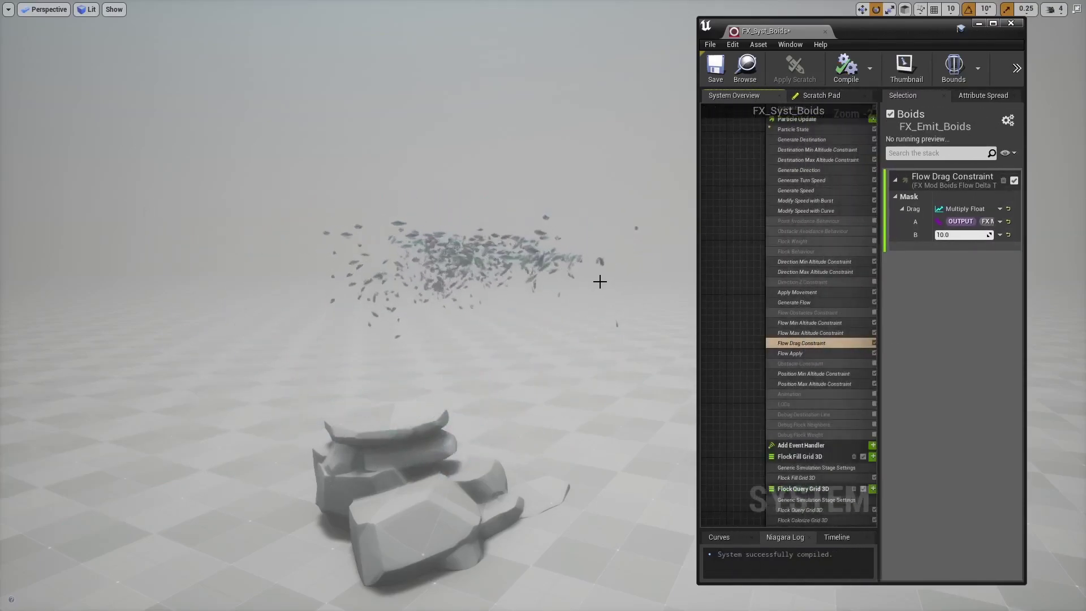
{"action": "scroll", "coordinate": [599, 272], "scroll_direction": "up", "scroll_amount": 2}
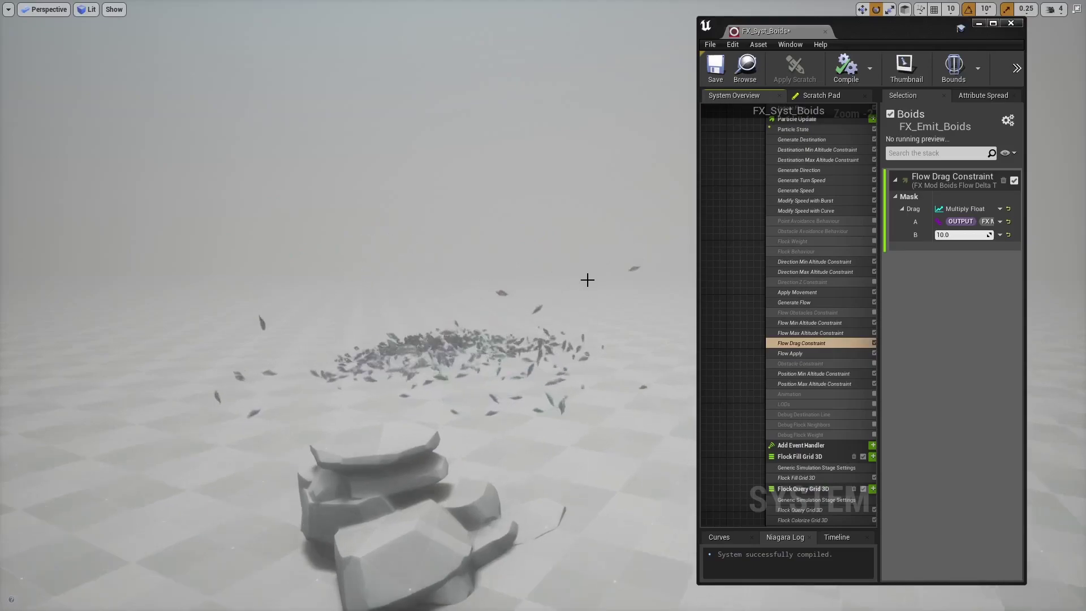
Set the Strength of the Generate Flow module in Particle Update to 20
{"action": "left_click", "coordinate": [817, 303]}
{"action": "left_click", "coordinate": [955, 209]}
{"action": "type", "text": "40"}
{"action": "key", "text": "Return"}
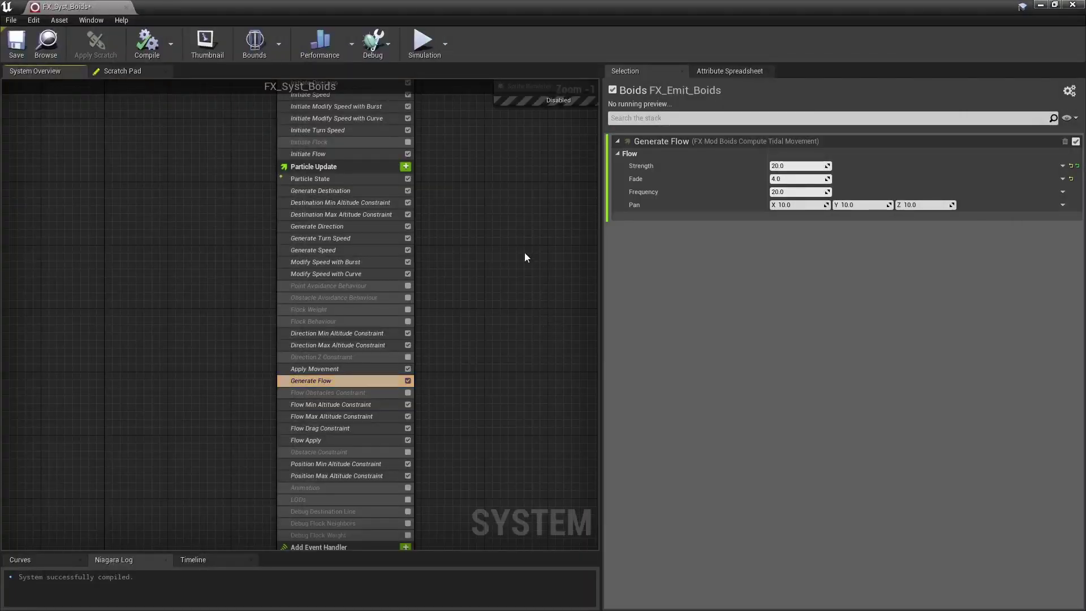
Enable the Obstacle Constraint module in the Boids emitter's Particle Spawn and check the Box Location settings above it
{"action": "right_click_drag", "start_coordinate": [528, 263], "coordinate": [548, 416]}
{"action": "left_click", "coordinate": [375, 213]}
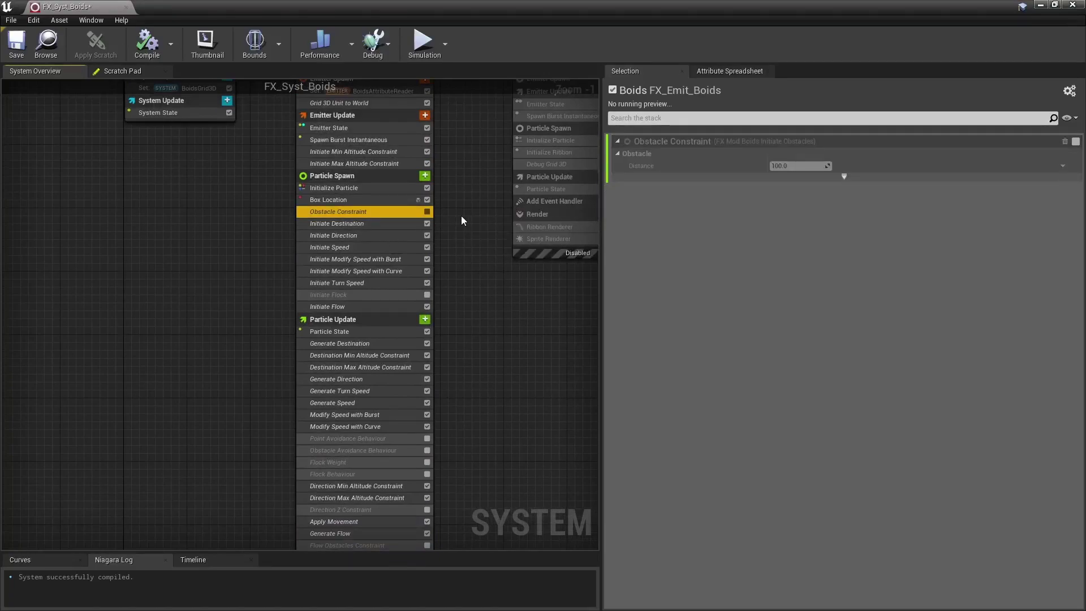
{"action": "left_click", "coordinate": [428, 211]}
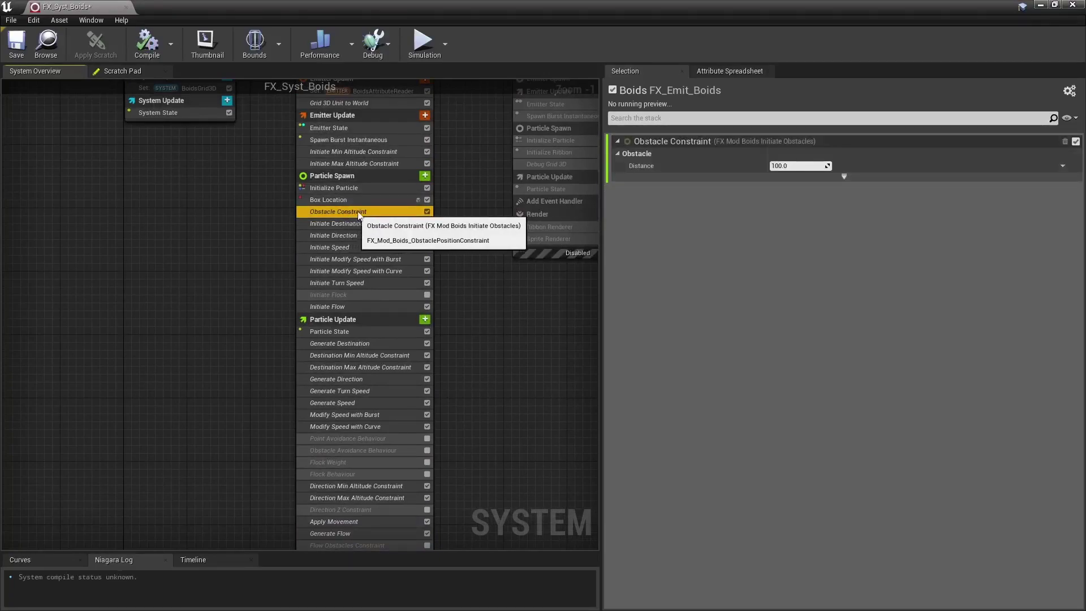
{"action": "left_click", "coordinate": [339, 201]}
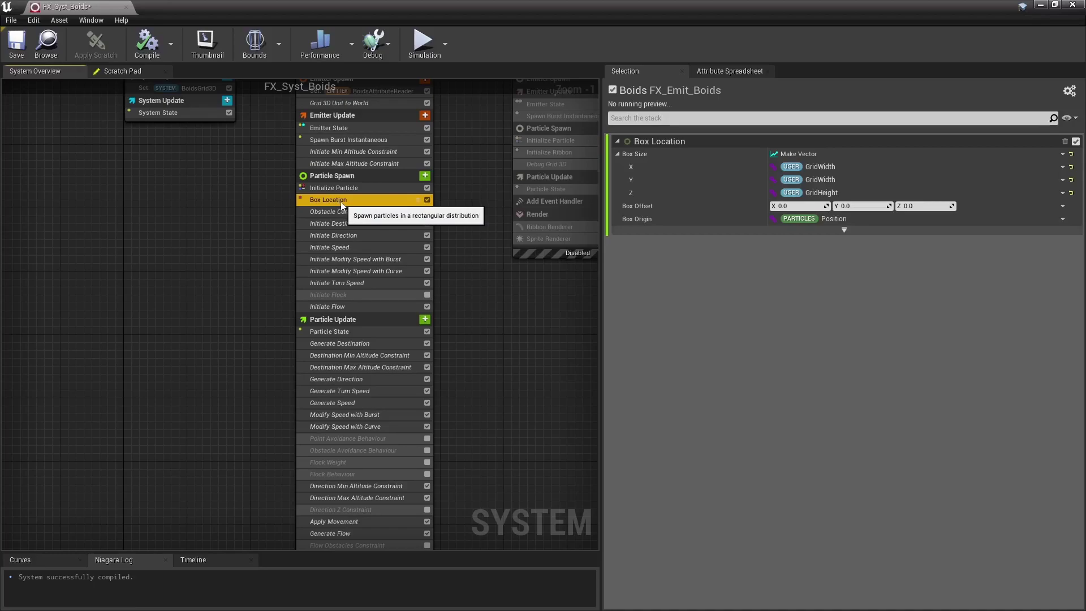
Open the Particle Spawn Obstacle Constraint module's script and examine the Transform Position node in the nearest distance field section
{"action": "left_click", "coordinate": [355, 212]}
{"action": "double_click", "coordinate": [344, 214]}
{"action": "scroll", "coordinate": [344, 220], "scroll_direction": "up", "scroll_amount": 1}
{"action": "right_click_drag", "start_coordinate": [317, 426], "coordinate": [472, 417]}
{"action": "scroll", "coordinate": [449, 358], "scroll_direction": "up", "scroll_amount": 4}
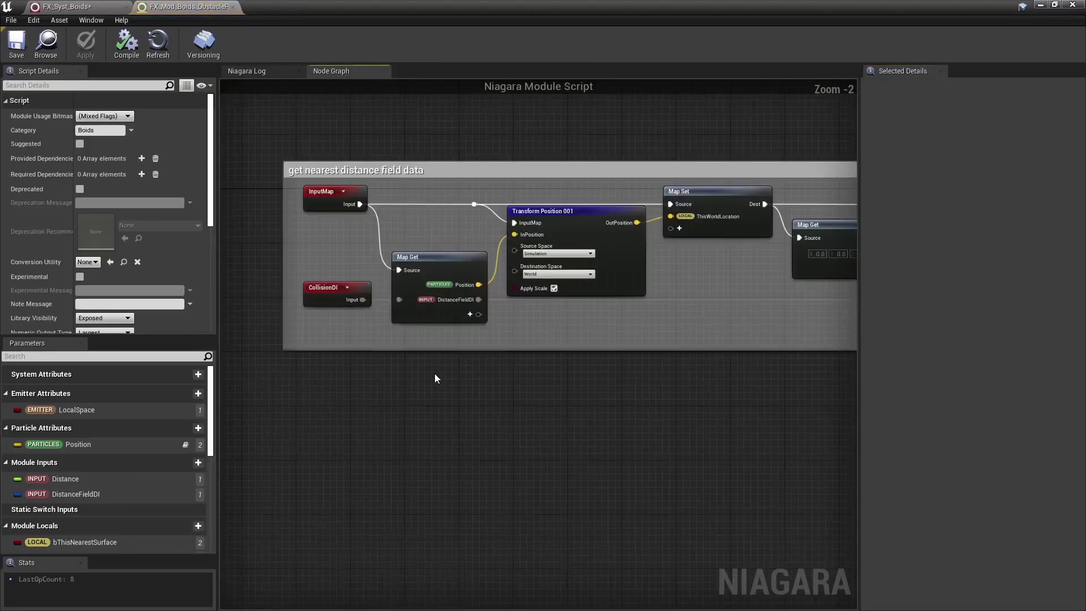
{"action": "scroll", "coordinate": [434, 373], "scroll_direction": "up", "scroll_amount": 1}
{"action": "left_click", "coordinate": [636, 251]}
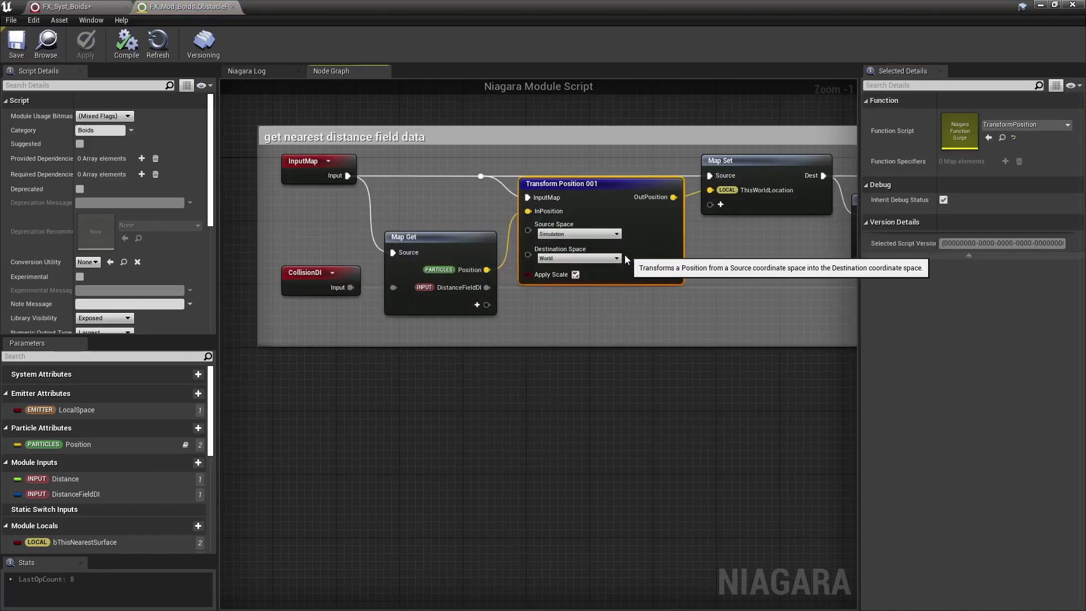
Examine the obstacle position constraint module graph from the nearest distance field query through to the output, and close it
{"action": "right_click_drag", "start_coordinate": [716, 272], "coordinate": [331, 263]}
{"action": "left_click", "coordinate": [718, 309]}
{"action": "right_click_drag", "start_coordinate": [756, 223], "coordinate": [484, 234]}
{"action": "right_click_drag", "start_coordinate": [843, 317], "coordinate": [566, 362]}
{"action": "right_click_drag", "start_coordinate": [700, 343], "coordinate": [462, 331]}
{"action": "left_click", "coordinate": [735, 282]}
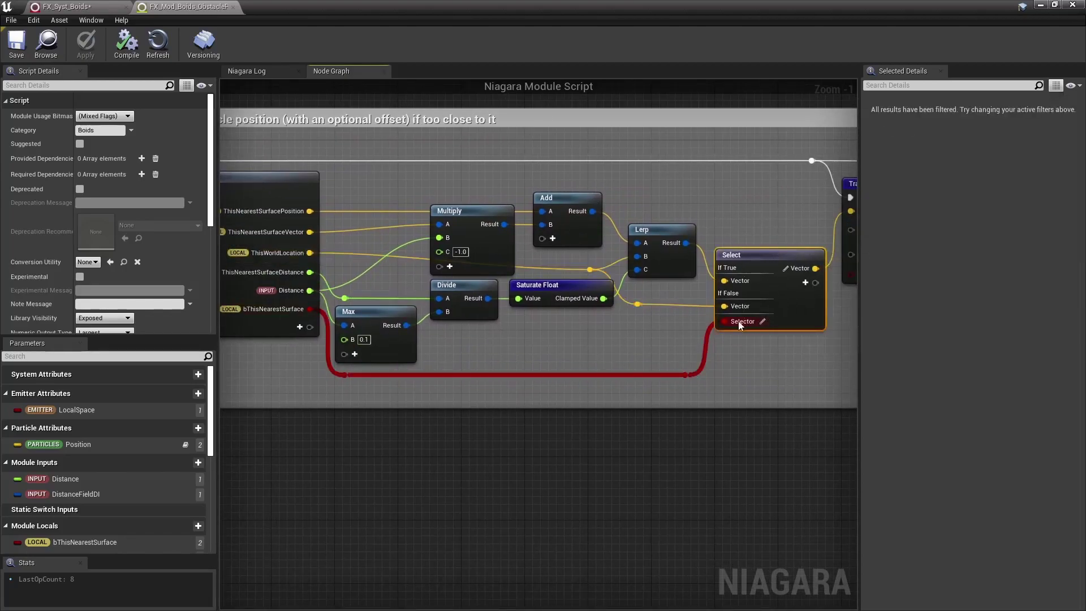
{"action": "scroll", "coordinate": [729, 328], "scroll_direction": "down", "scroll_amount": 1}
{"action": "right_click_drag", "start_coordinate": [607, 354], "coordinate": [533, 362]}
{"action": "right_click_drag", "start_coordinate": [735, 342], "coordinate": [470, 361]}
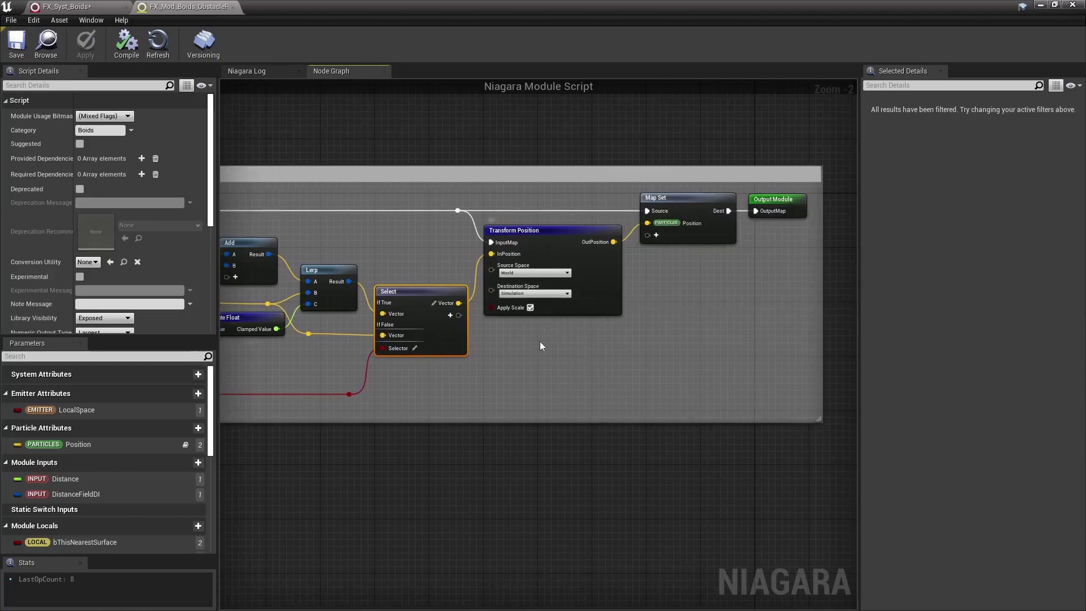
{"action": "left_click", "coordinate": [233, 7]}
Enable the Obstacle Constraint module in Particle Update and compare its settings with those of Generate Flow
{"action": "right_click_drag", "start_coordinate": [476, 415], "coordinate": [487, 124]}
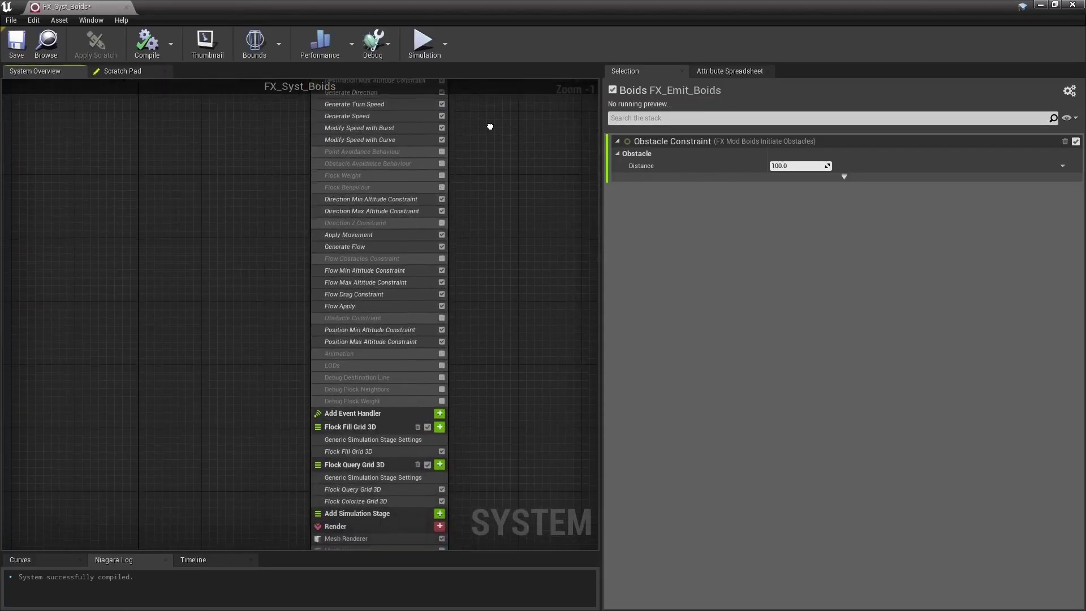
{"action": "left_click", "coordinate": [402, 316]}
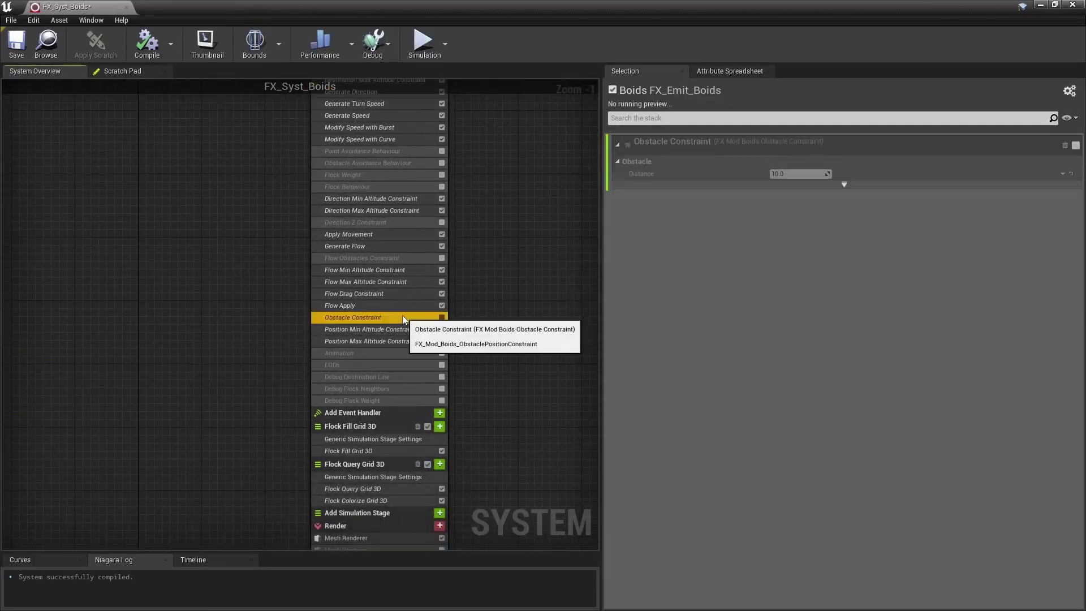
{"action": "left_click", "coordinate": [442, 317]}
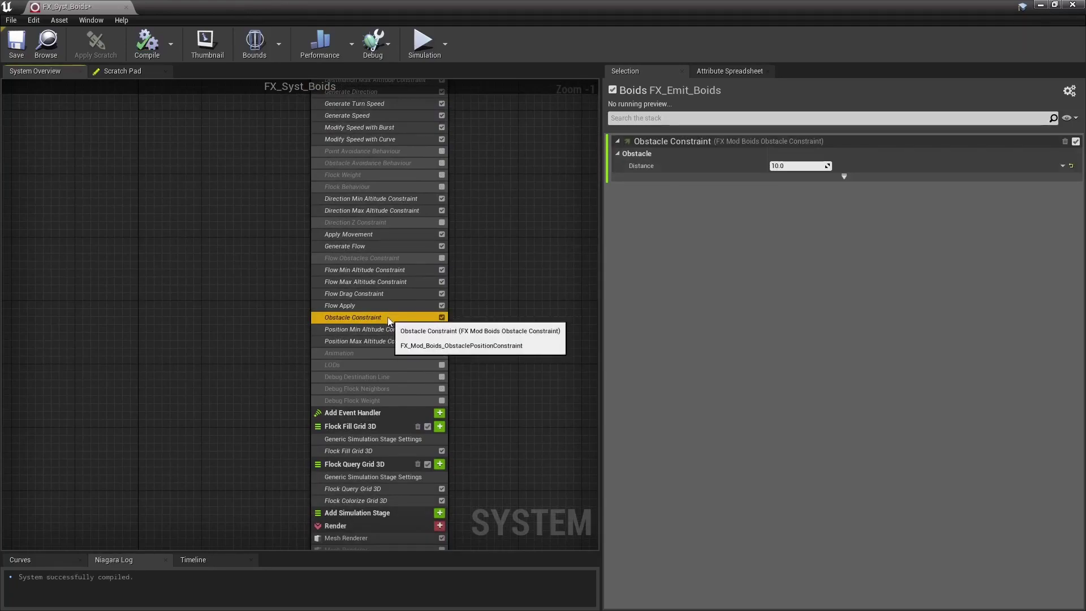
{"action": "left_click", "coordinate": [364, 246]}
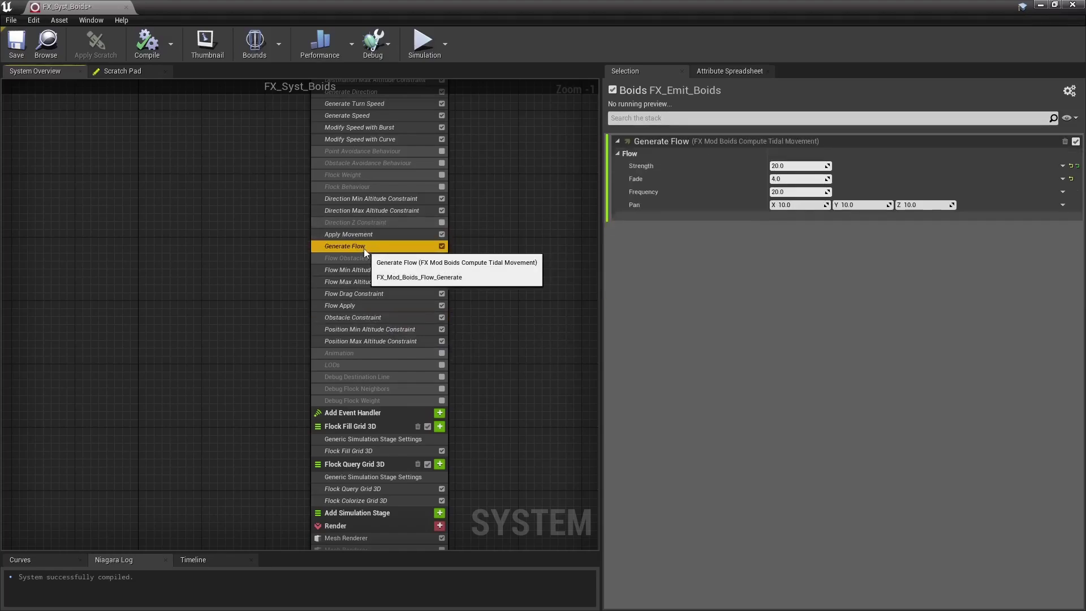
{"action": "left_click", "coordinate": [385, 317]}
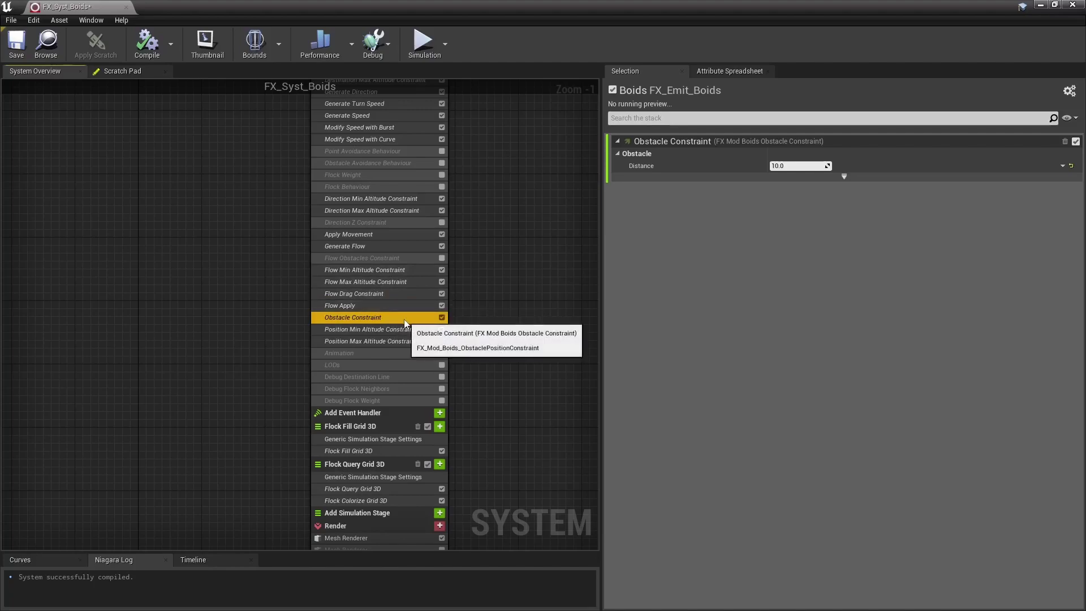
Enable the Obstacle Avoidance Behaviour module in the Particle Update stack
{"action": "scroll", "coordinate": [461, 283], "scroll_direction": "up", "scroll_amount": 3}
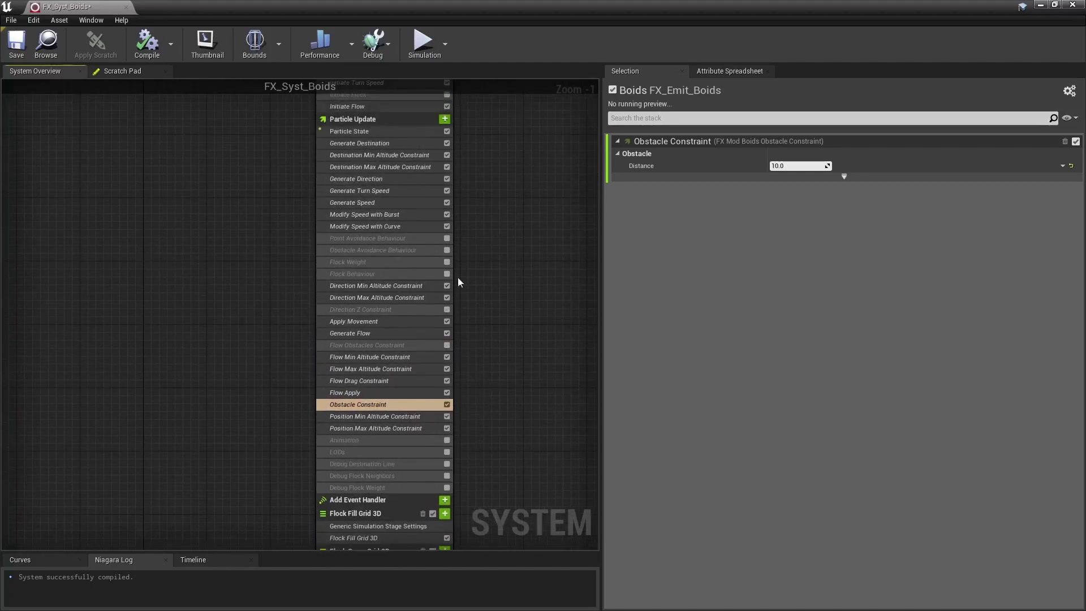
{"action": "left_click", "coordinate": [381, 248]}
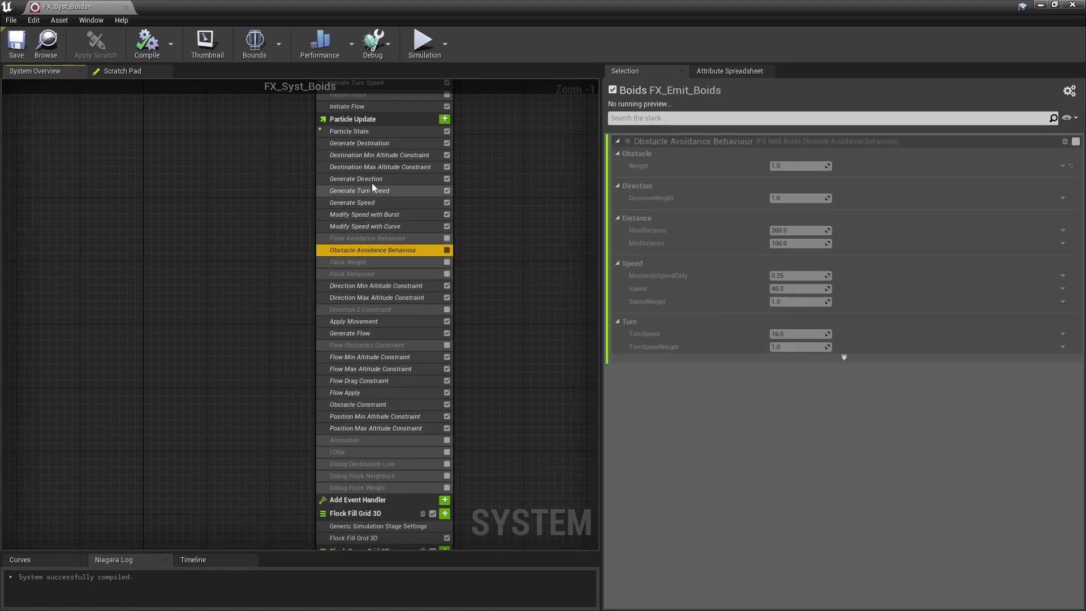
{"action": "left_click", "coordinate": [447, 250]}
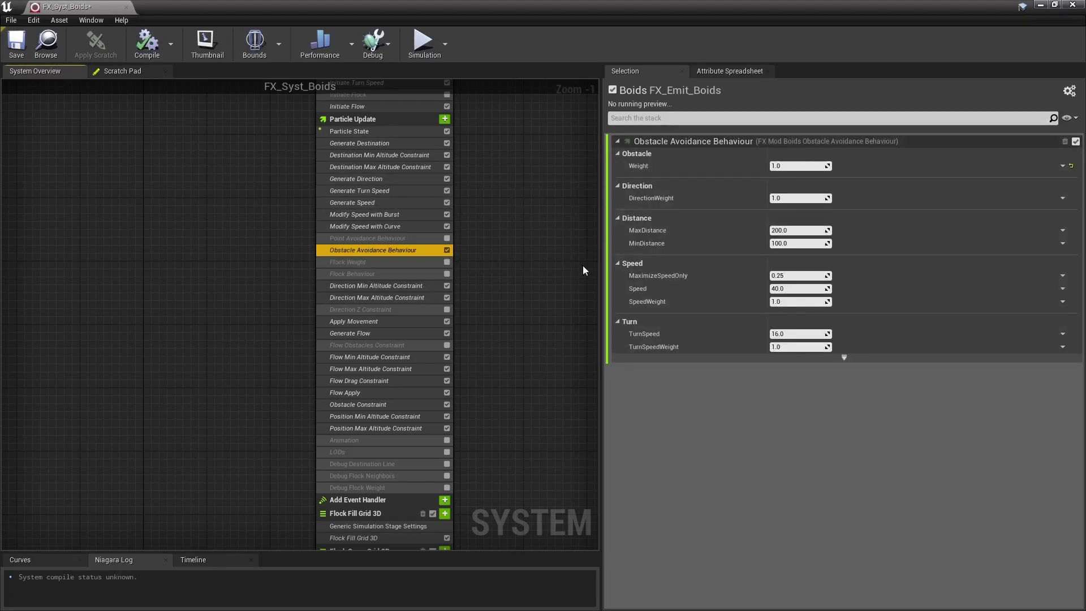
Open the Obstacle Avoidance Behaviour module script and examine its graph from the nearest surface data onward
{"action": "double_click", "coordinate": [684, 142]}
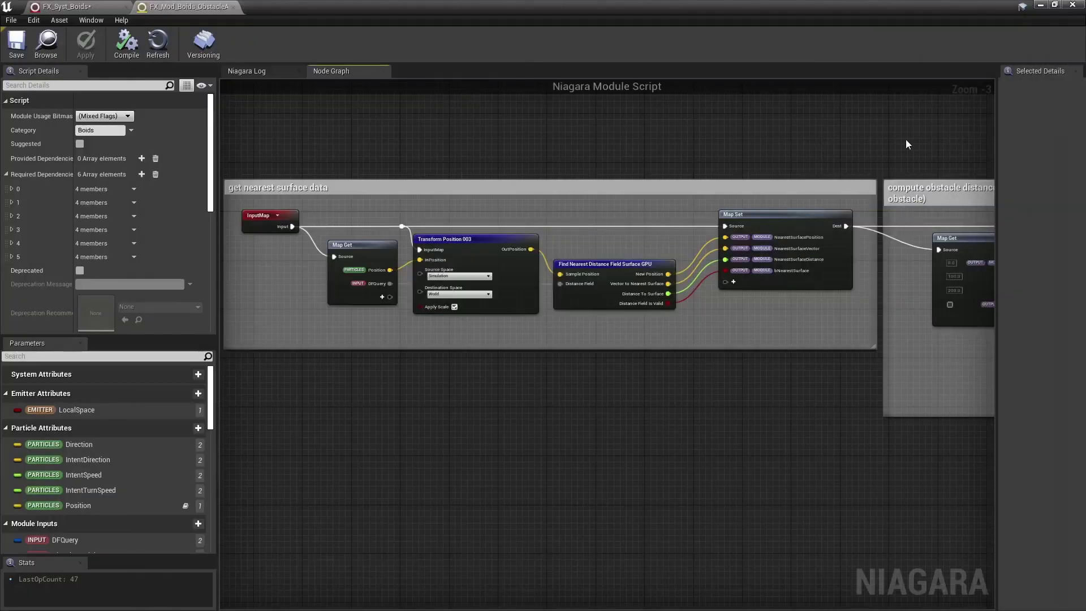
{"action": "right_click_drag", "start_coordinate": [949, 154], "coordinate": [395, 164]}
{"action": "right_click_drag", "start_coordinate": [921, 160], "coordinate": [457, 158]}
{"action": "right_click_drag", "start_coordinate": [923, 144], "coordinate": [436, 162]}
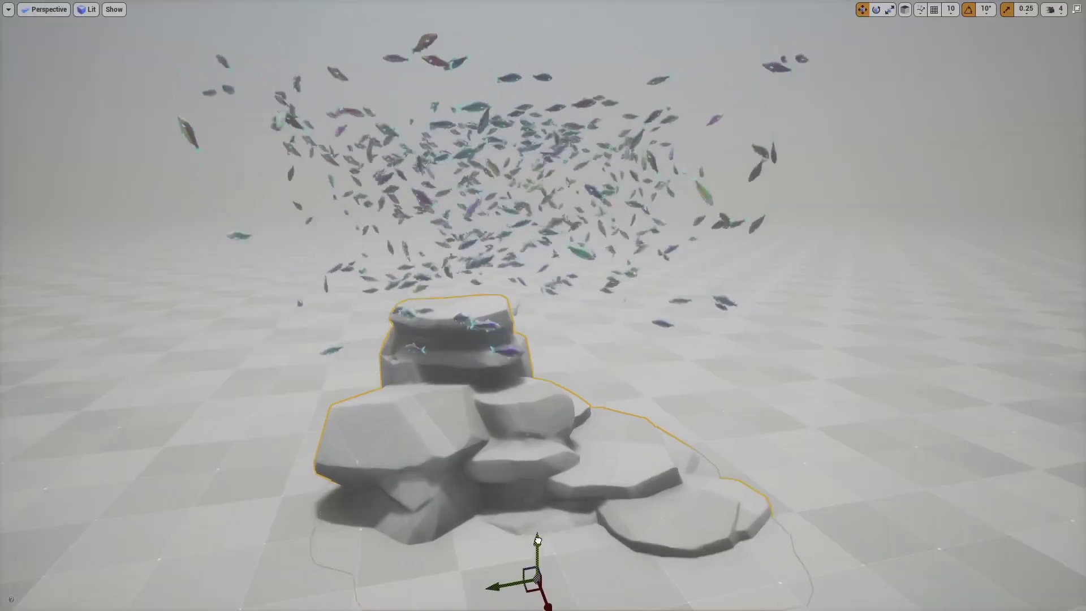
Raise the rock formation into the fish school in the level viewport and view it from several angles
{"action": "left_click_drag", "start_coordinate": [538, 541], "coordinate": [540, 387]}
{"action": "right_click_drag", "start_coordinate": [649, 339], "coordinate": [528, 337]}
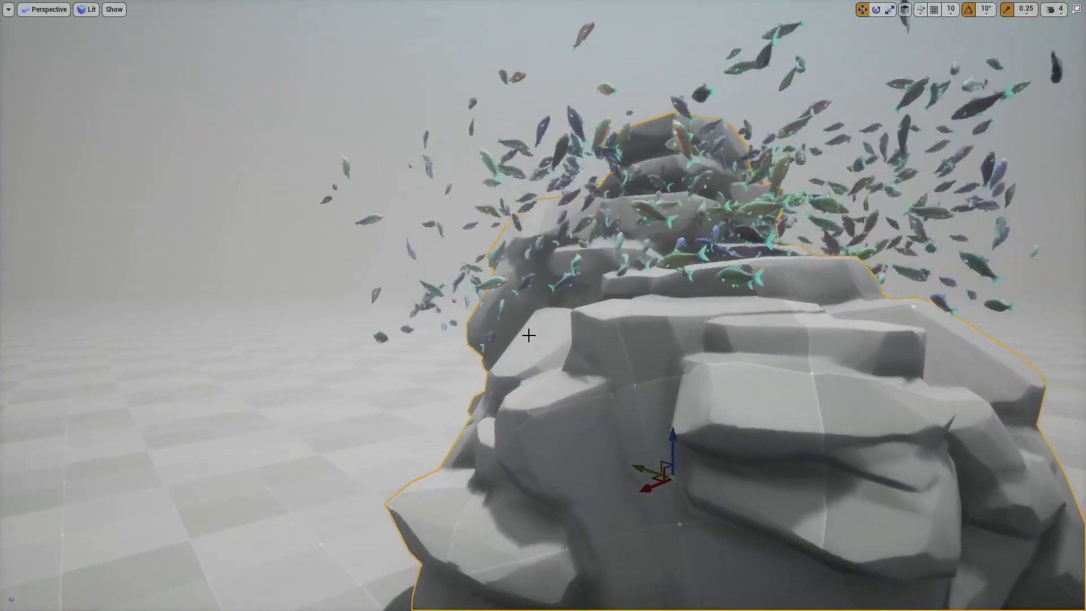
{"action": "right_click_drag", "start_coordinate": [560, 282], "coordinate": [707, 283]}
{"action": "right_click_drag", "start_coordinate": [633, 323], "coordinate": [655, 379]}
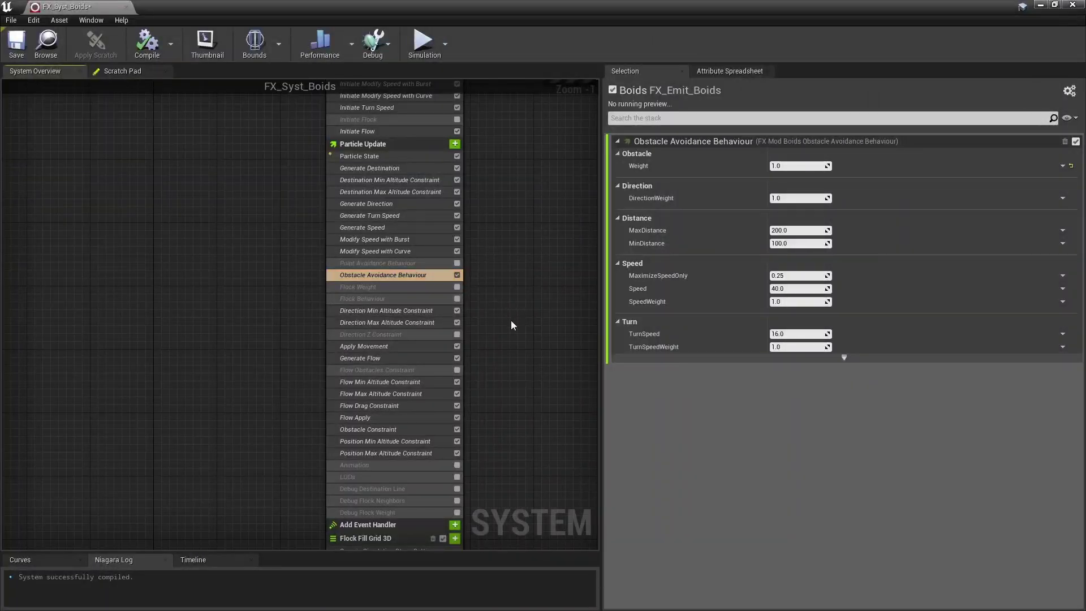
Enable the Flow Obstacles Constraint module in the Particle Update stack
{"action": "left_click", "coordinate": [418, 370]}
{"action": "left_click", "coordinate": [457, 370]}
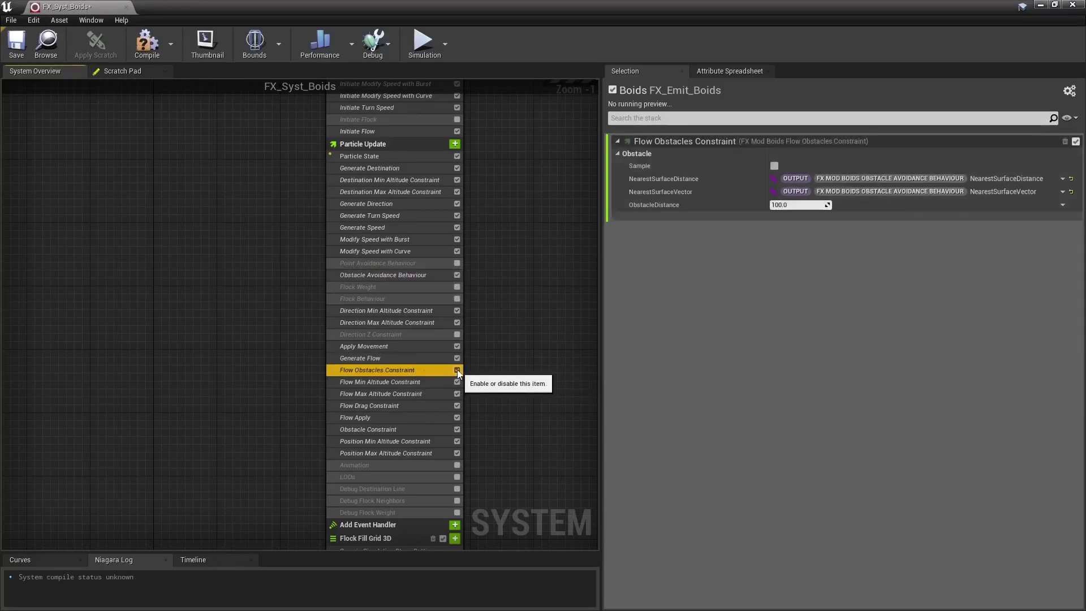
Review the Flow Apply module graph, close it, and compare the Flow Obstacles Constraint and Obstacle Constraint settings
{"action": "left_click", "coordinate": [365, 417]}
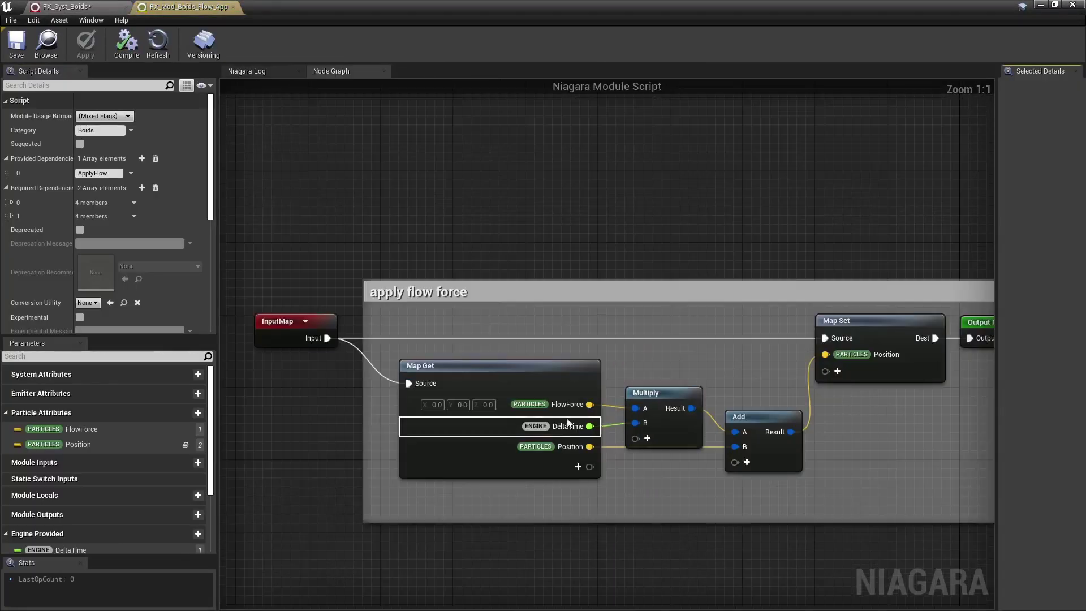
{"action": "left_click", "coordinate": [233, 7]}
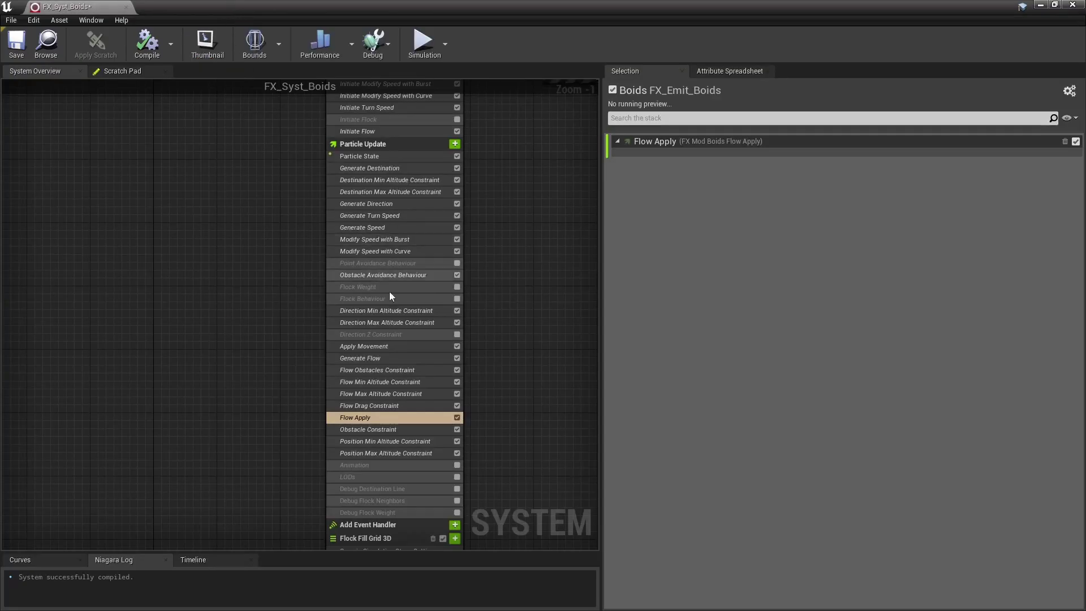
{"action": "left_click", "coordinate": [382, 369]}
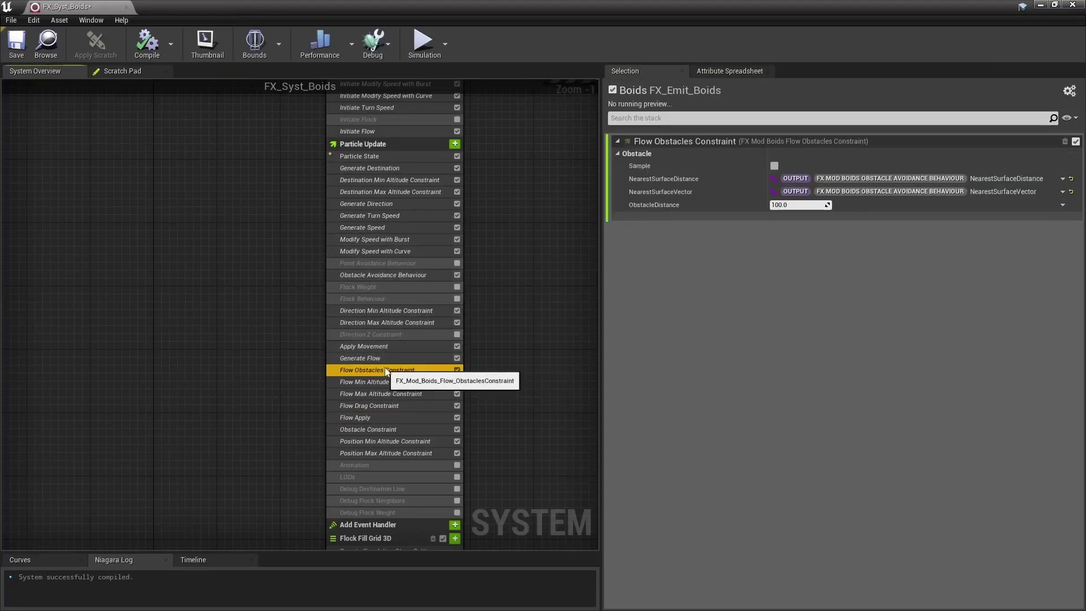
{"action": "left_click", "coordinate": [384, 430]}
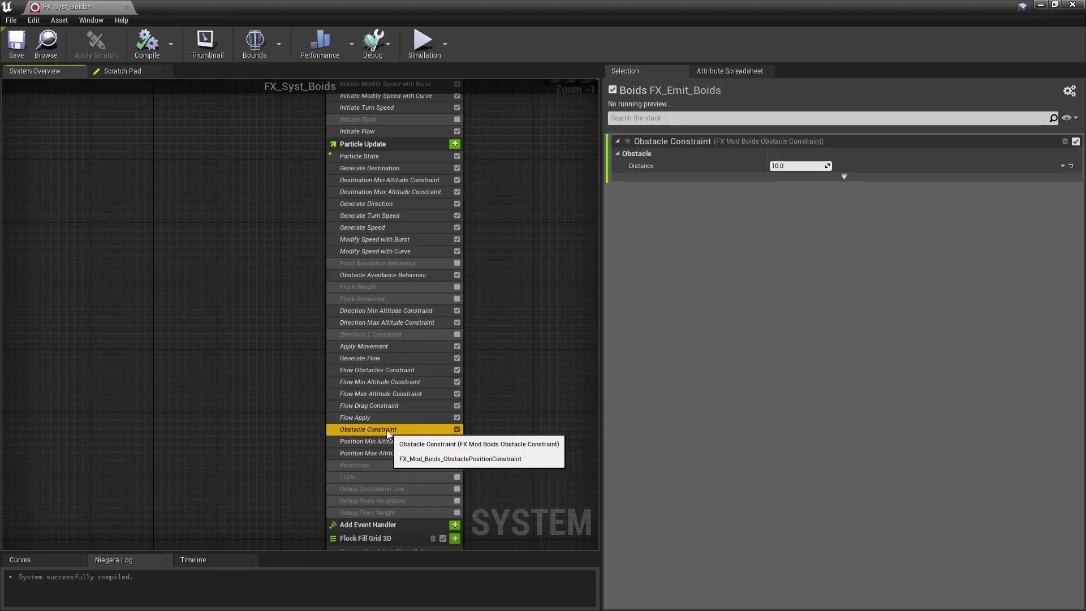
{"action": "left_click", "coordinate": [397, 370]}
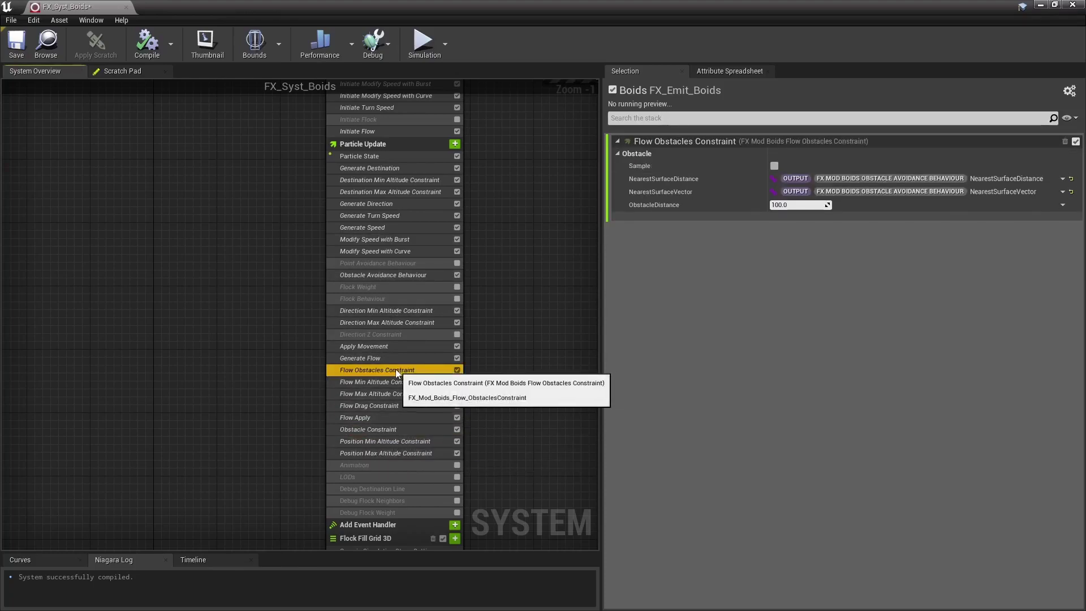
Check the nearest surface outputs written in the Obstacle Avoidance Behaviour module graph, and close the script
{"action": "left_click", "coordinate": [408, 275]}
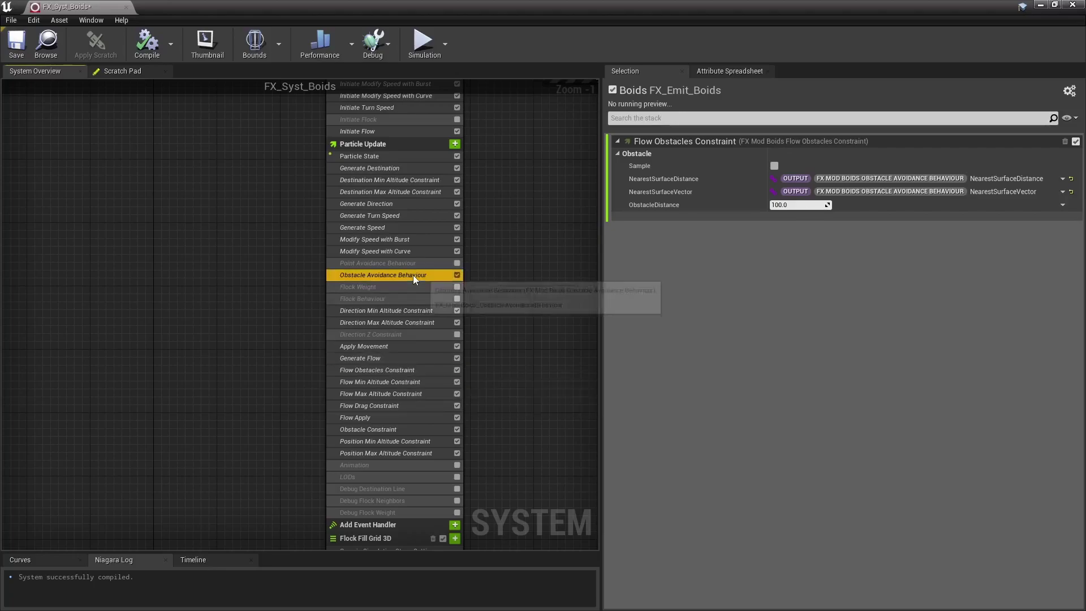
{"action": "double_click", "coordinate": [385, 275]}
{"action": "scroll", "coordinate": [488, 336], "scroll_direction": "up", "scroll_amount": 10}
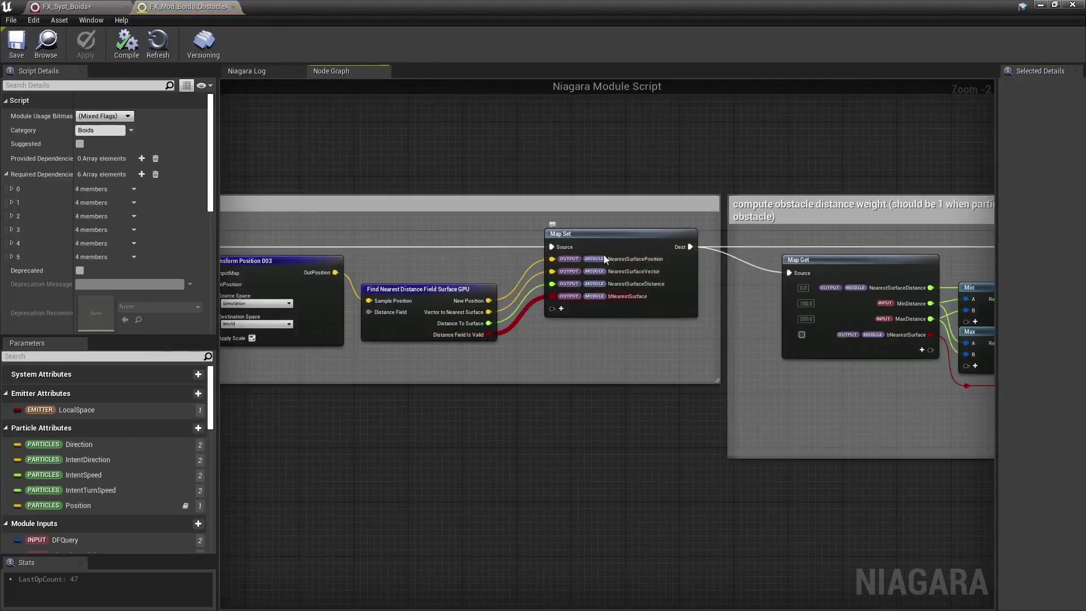
{"action": "left_click", "coordinate": [232, 7]}
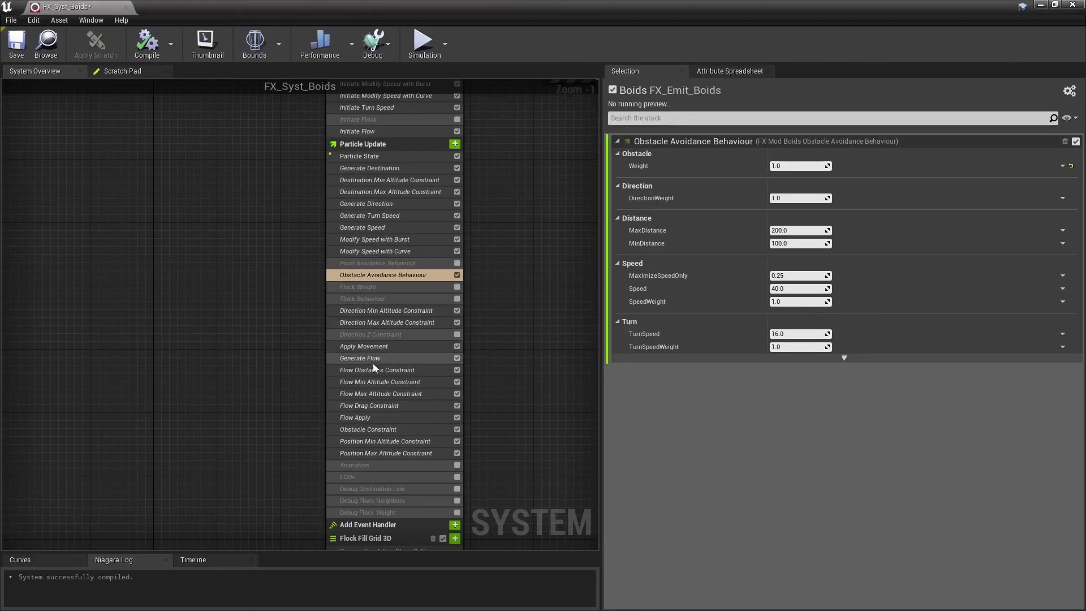
Examine the Flow Obstacles Constraint inputs and how its module graph reduces the flow force near obstacles
{"action": "left_click", "coordinate": [388, 369]}
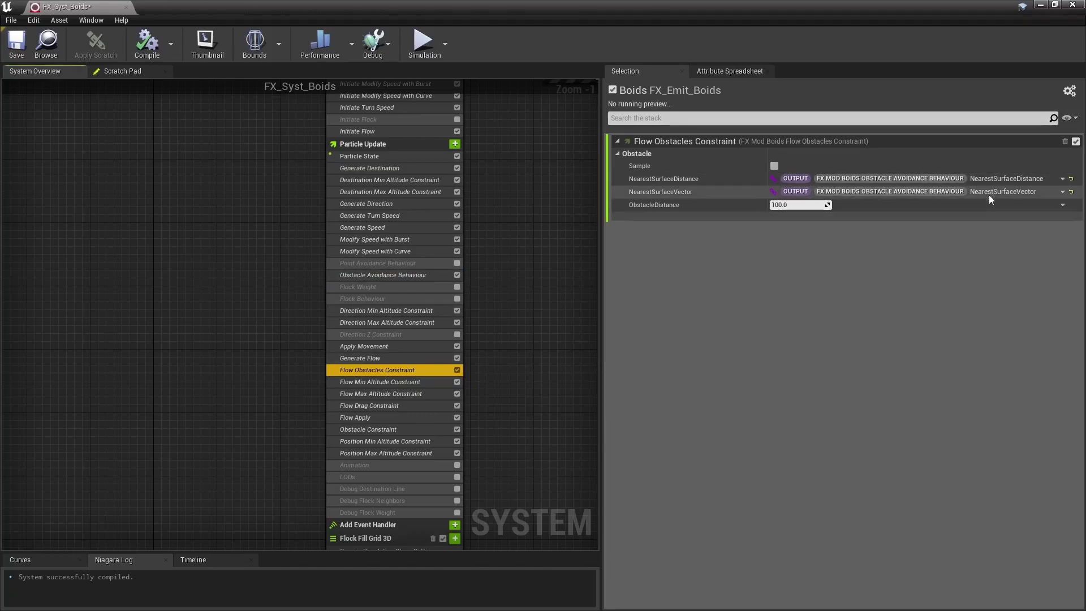
{"action": "double_click", "coordinate": [347, 372]}
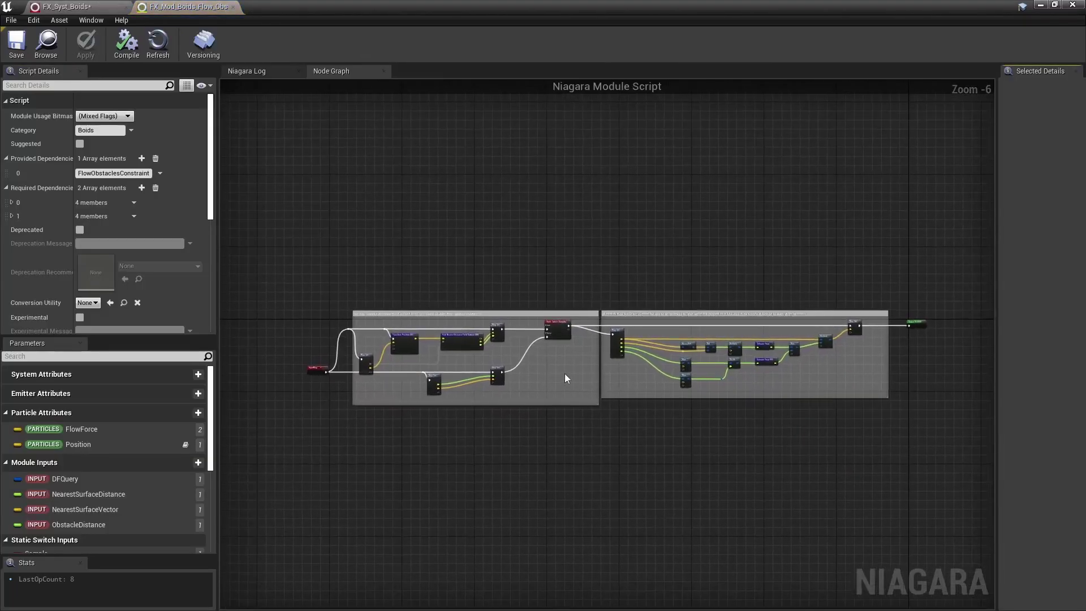
{"action": "scroll", "coordinate": [672, 374], "scroll_direction": "up", "scroll_amount": 5}
{"action": "right_click_drag", "start_coordinate": [672, 374], "coordinate": [467, 383]}
{"action": "right_click_drag", "start_coordinate": [637, 241], "coordinate": [598, 243]}
{"action": "left_click", "coordinate": [519, 272]}
{"action": "scroll", "coordinate": [712, 249], "scroll_direction": "down", "scroll_amount": 1}
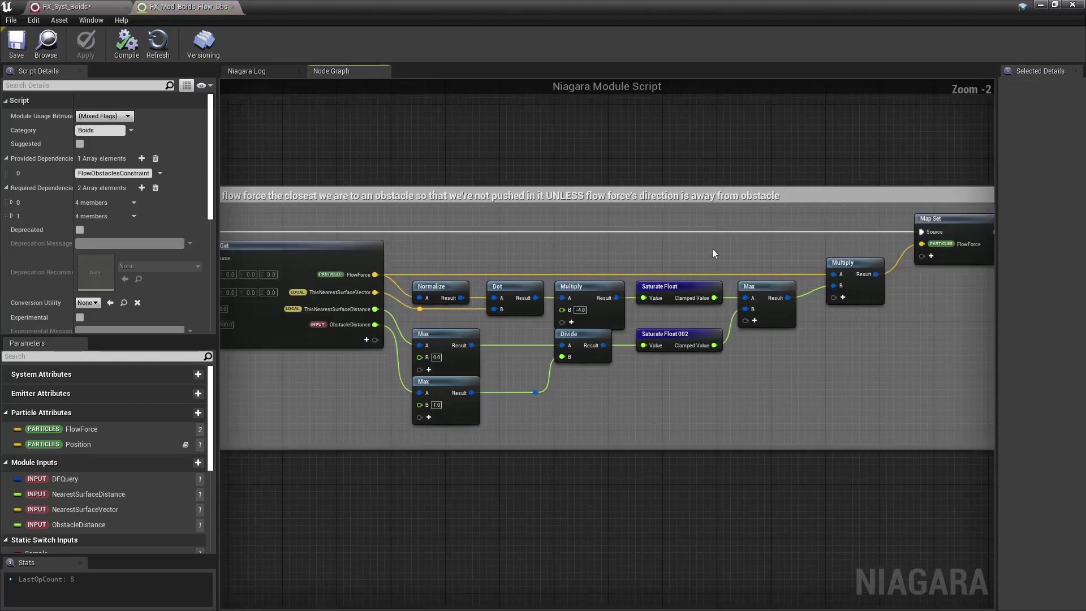
{"action": "right_click_drag", "start_coordinate": [531, 257], "coordinate": [657, 263]}
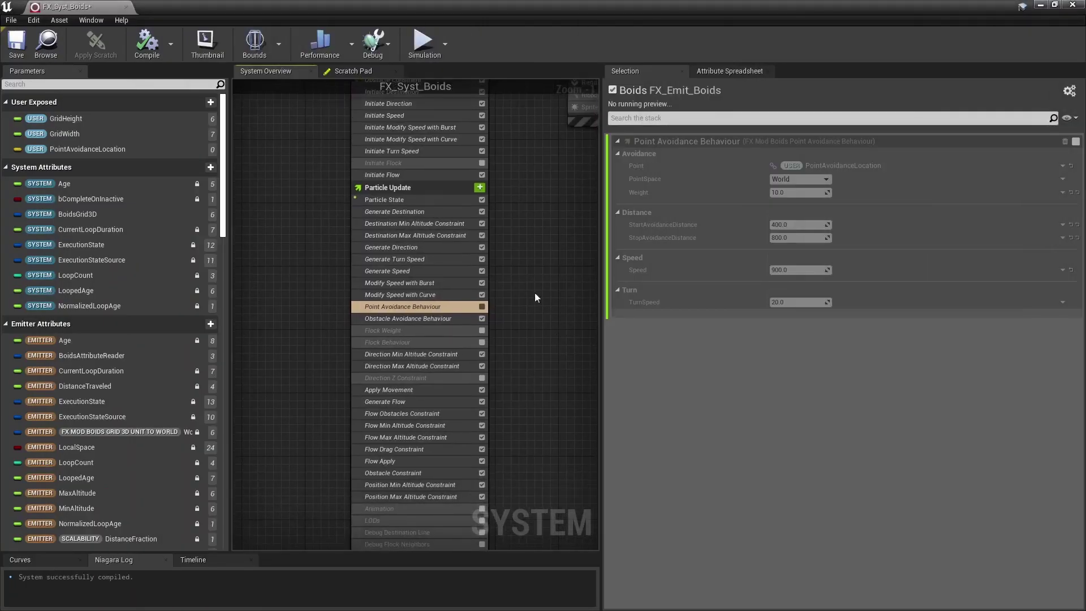
Enable the Point Avoidance Behaviour module, check its PointAvoidanceLocation user parameter, and save the FX_Syst_Boids system
{"action": "left_click", "coordinate": [482, 307]}
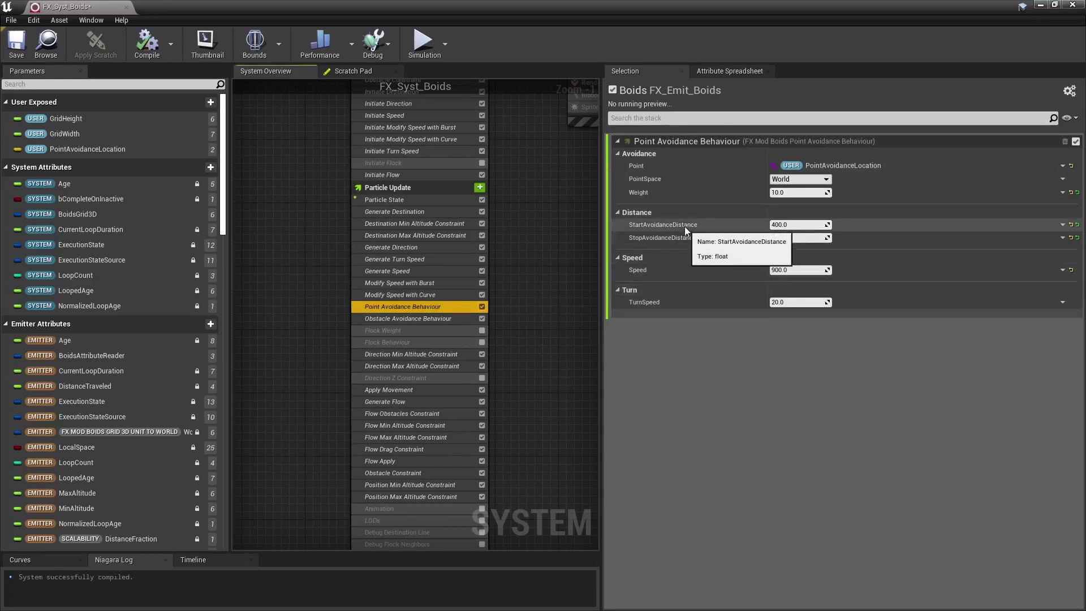
{"action": "left_click", "coordinate": [94, 148]}
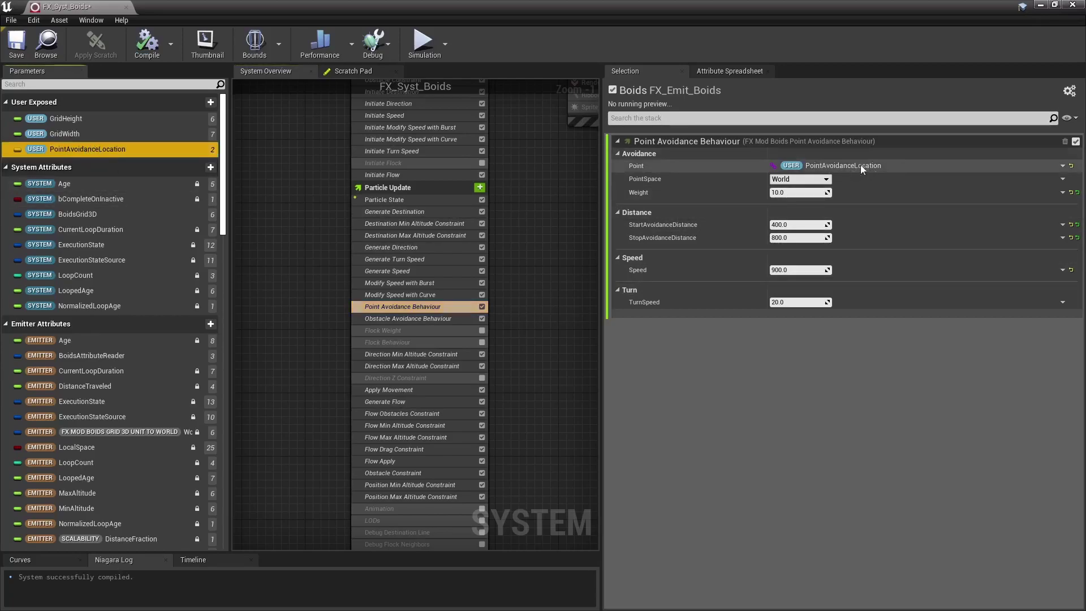
{"action": "left_click", "coordinate": [30, 42]}
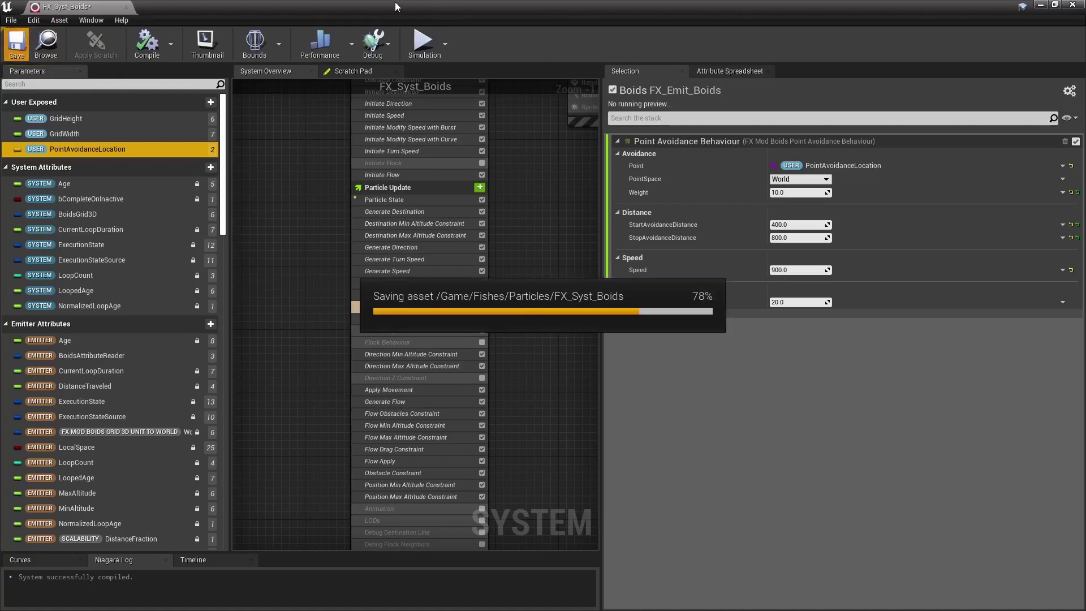
{"action": "double_click", "coordinate": [399, 5]}
{"action": "right_click_drag", "start_coordinate": [396, 283], "coordinate": [611, 340]}
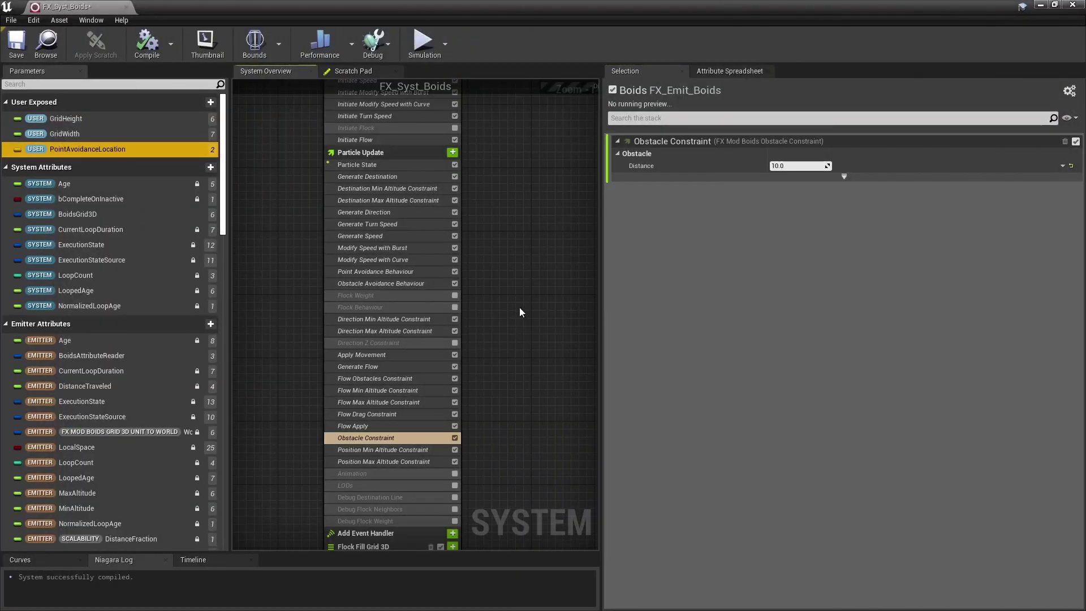
Review the settings of the Obstacle Avoidance Behaviour, Point Avoidance Behaviour and Direction Z Constraint modules
{"action": "right_click_drag", "start_coordinate": [519, 307], "coordinate": [556, 331]}
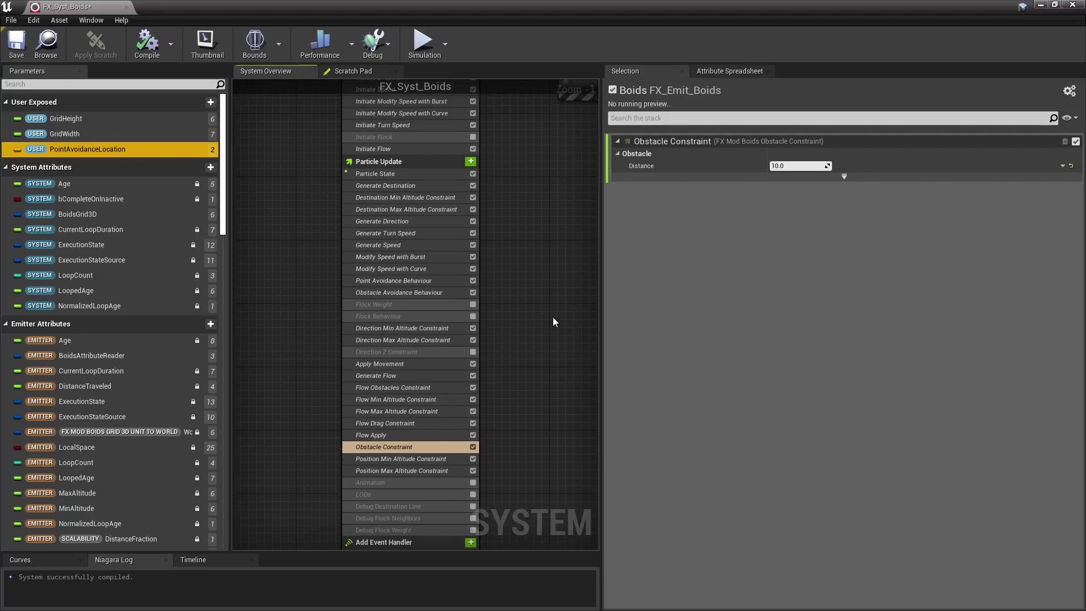
{"action": "left_click", "coordinate": [424, 293]}
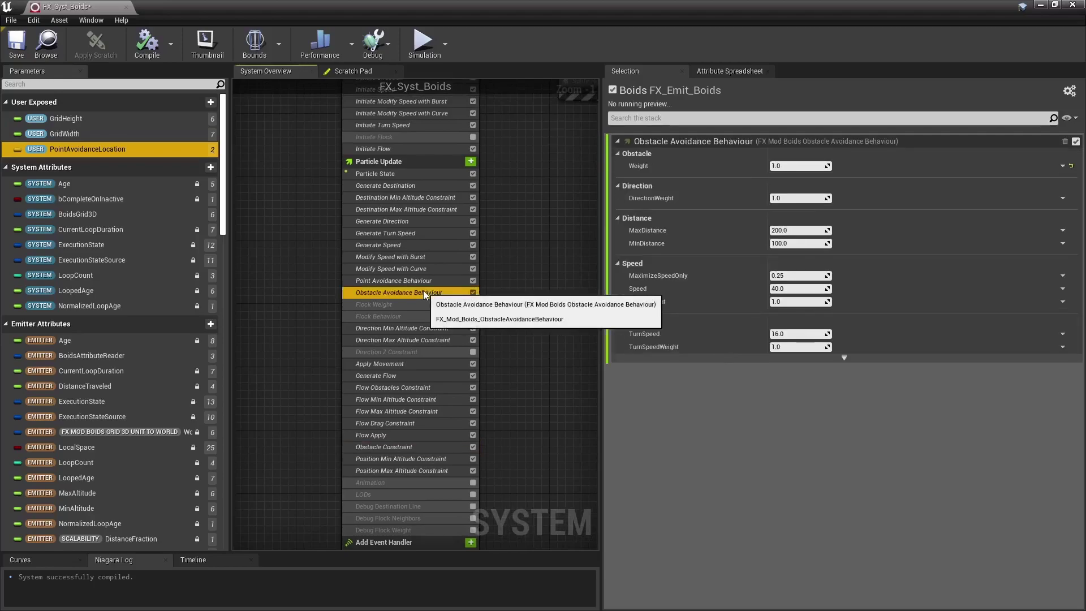
{"action": "left_click", "coordinate": [425, 282]}
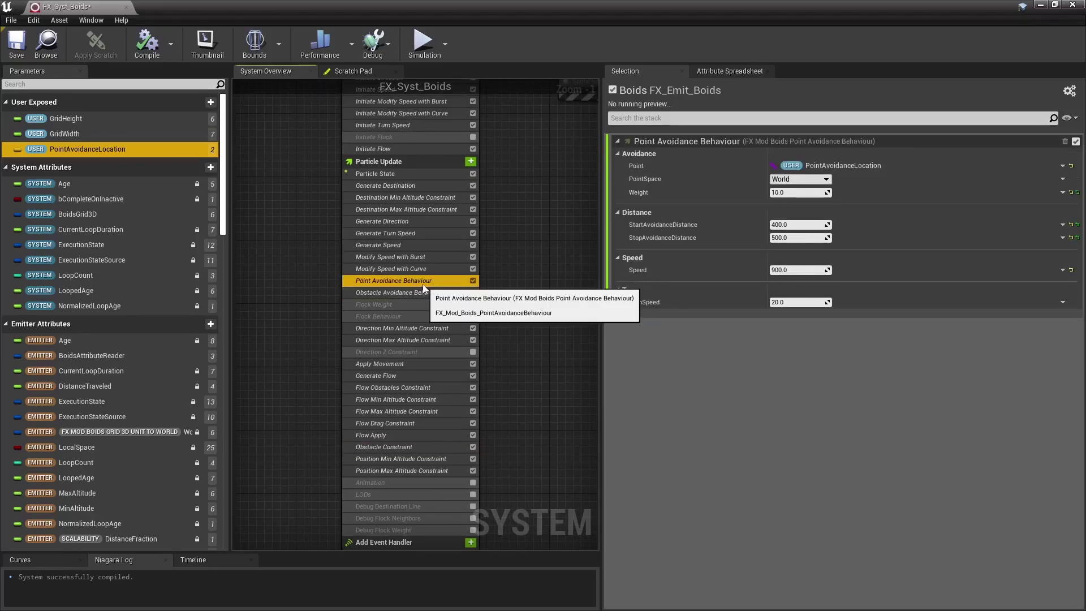
{"action": "left_click", "coordinate": [422, 352]}
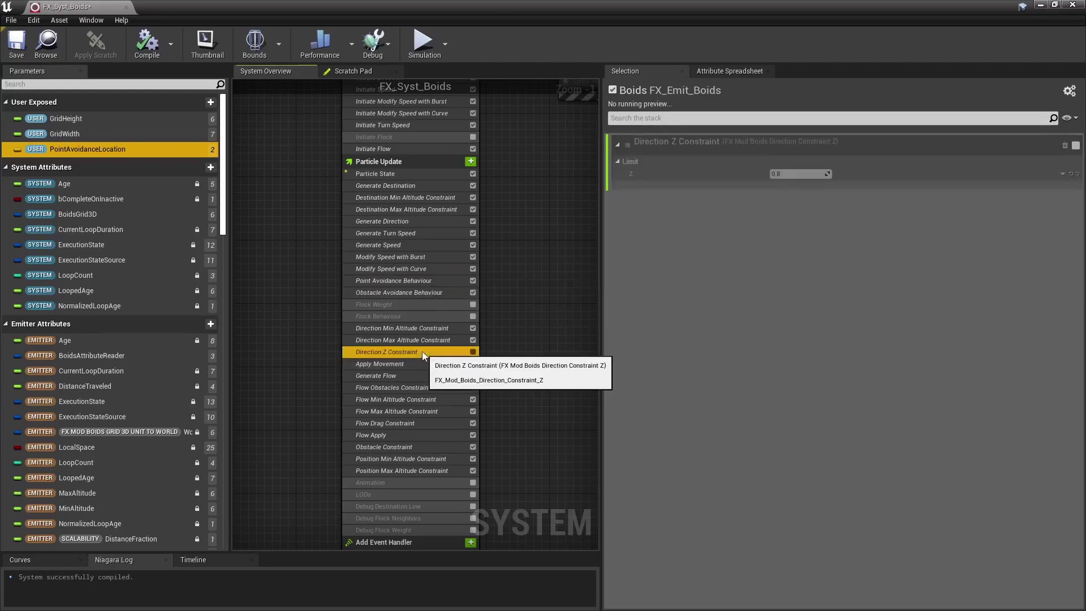
Enable the Direction Z Constraint module and set its Z limit to 0.5
{"action": "left_click", "coordinate": [473, 352]}
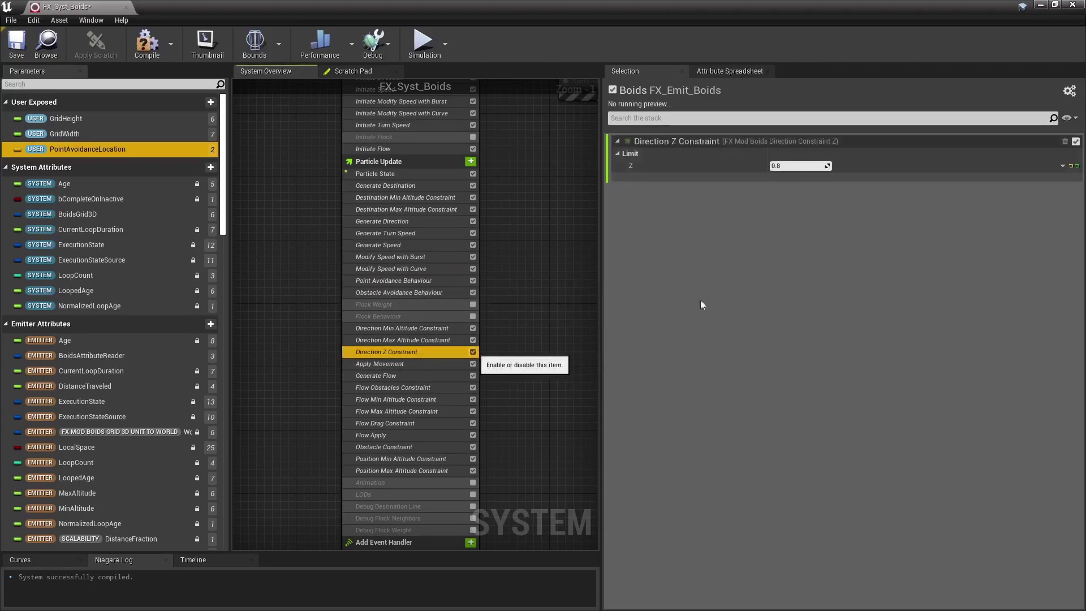
{"action": "left_click", "coordinate": [792, 166]}
{"action": "type", "text": ".5"}
{"action": "key", "text": "Return"}
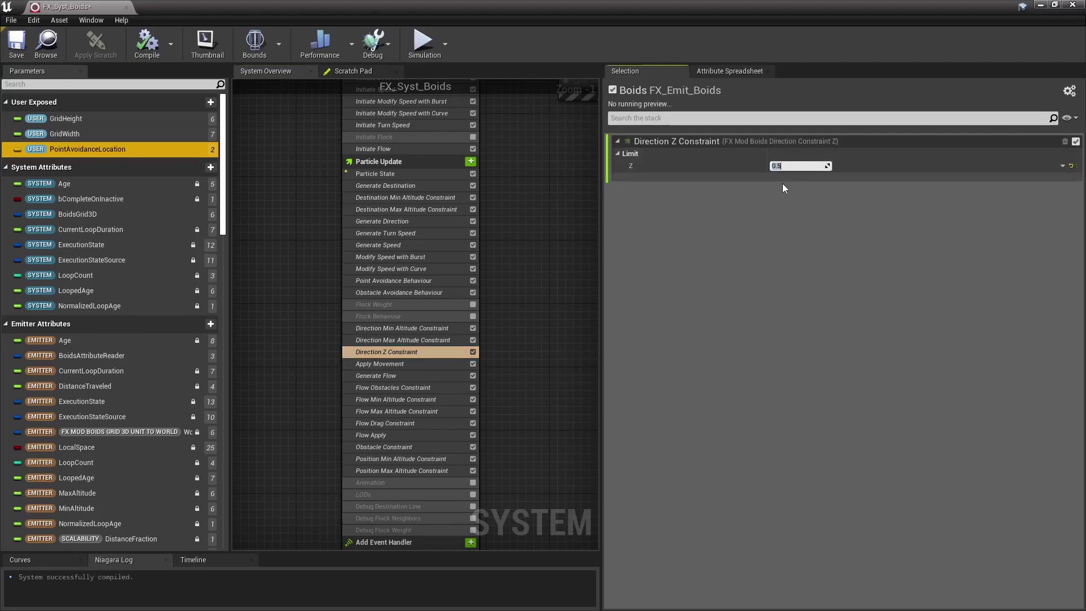
{"action": "left_click_drag", "start_coordinate": [620, 6], "coordinate": [752, 53]}
{"action": "double_click", "coordinate": [752, 53]}
Check the Mesh Renderer's Facing Mode and the Obstacle Constraint settings, and reselect the Direction Z Constraint module
{"action": "scroll", "coordinate": [393, 414], "scroll_direction": "down", "scroll_amount": 5}
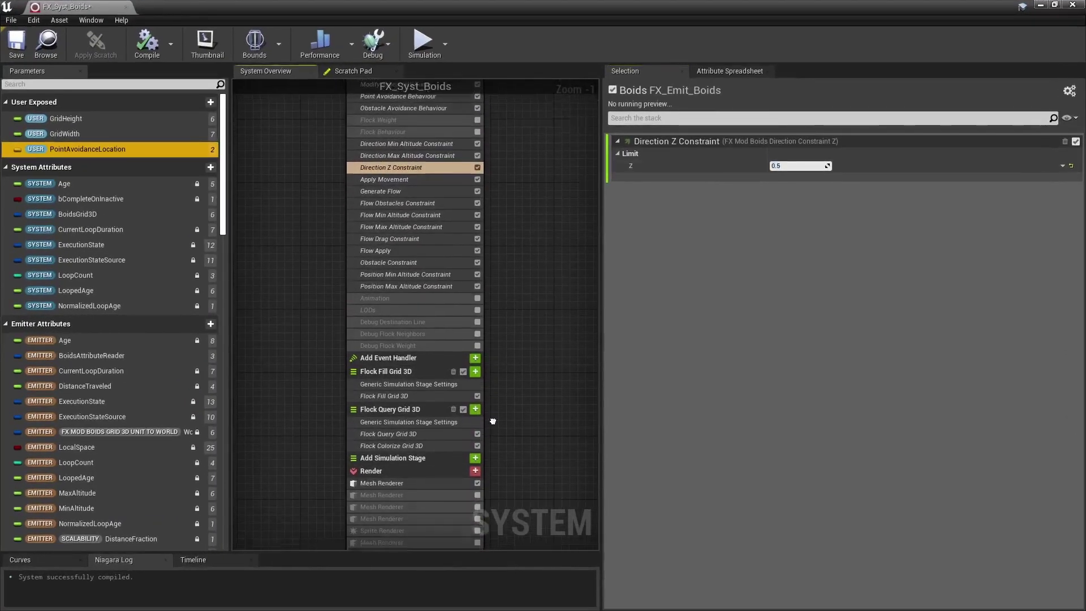
{"action": "left_click", "coordinate": [394, 416]}
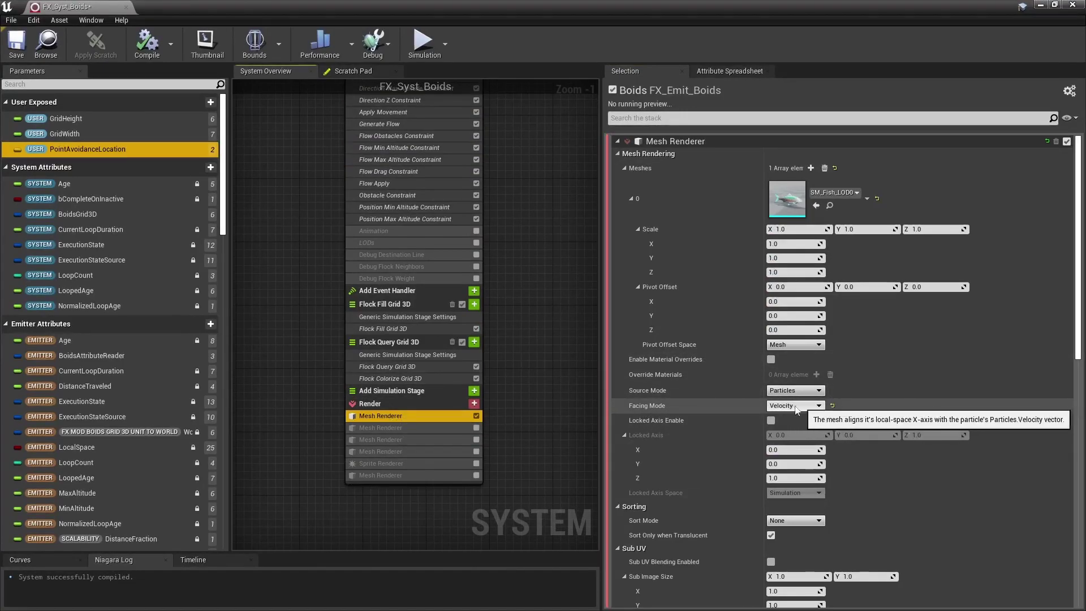
{"action": "scroll", "coordinate": [476, 272], "scroll_direction": "up", "scroll_amount": 5}
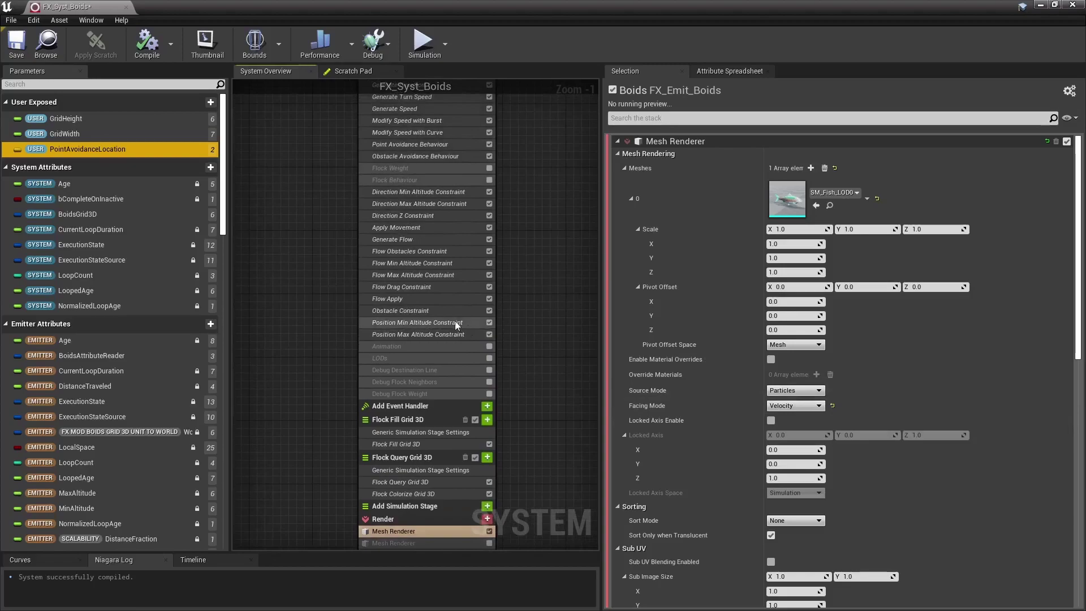
{"action": "left_click", "coordinate": [423, 310]}
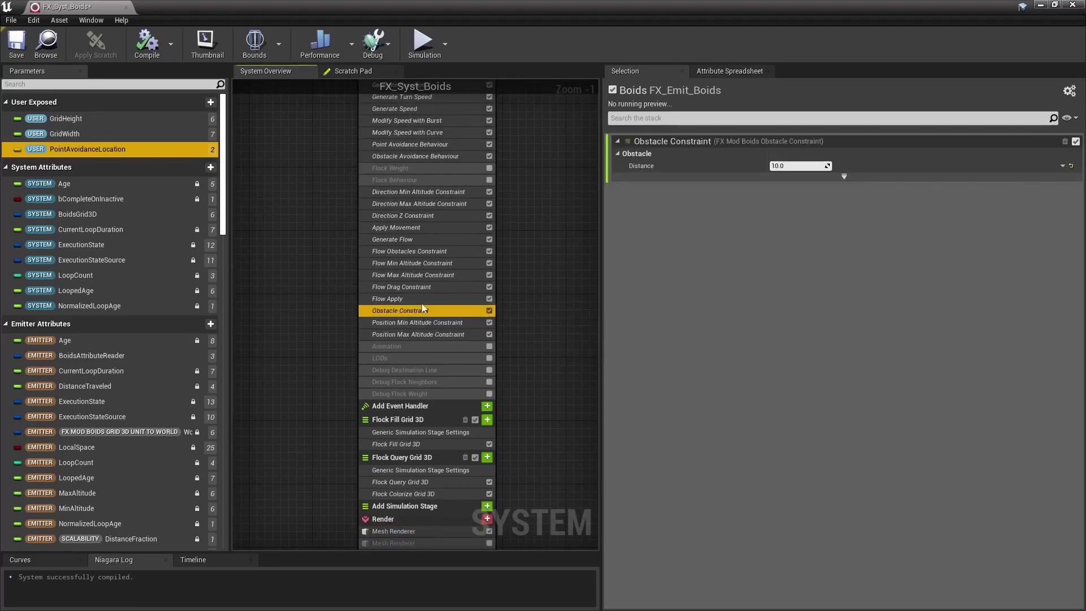
{"action": "left_click", "coordinate": [409, 216]}
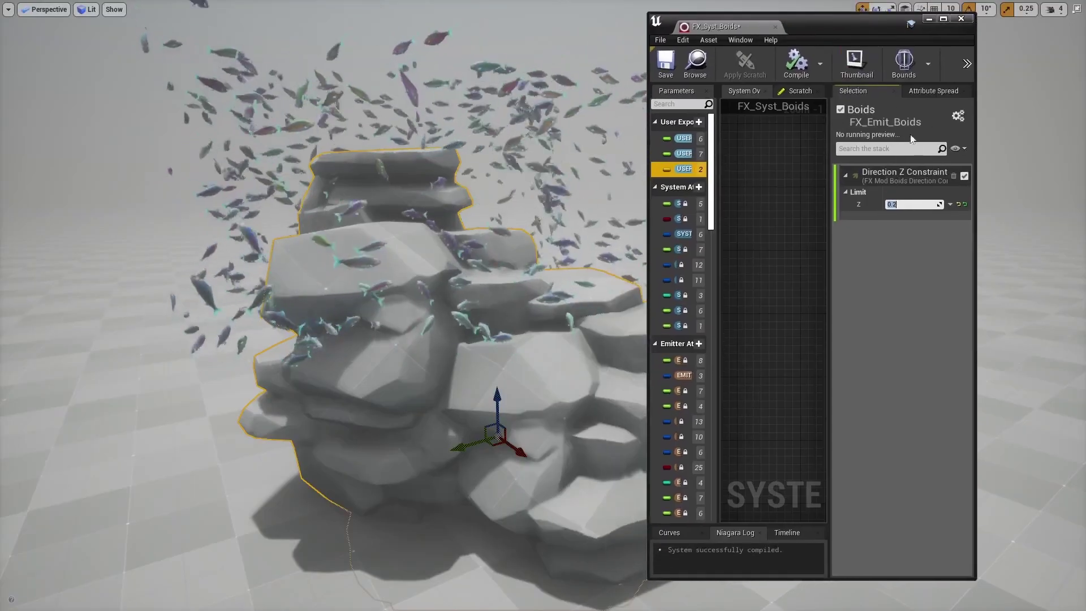
Try different Z limits on the Direction Z Constraint, ending with 0.2, to compare the fish movement in the level
{"action": "left_click", "coordinate": [910, 204]}
{"action": "type", "text": "0.5"}
{"action": "key", "text": "Return"}
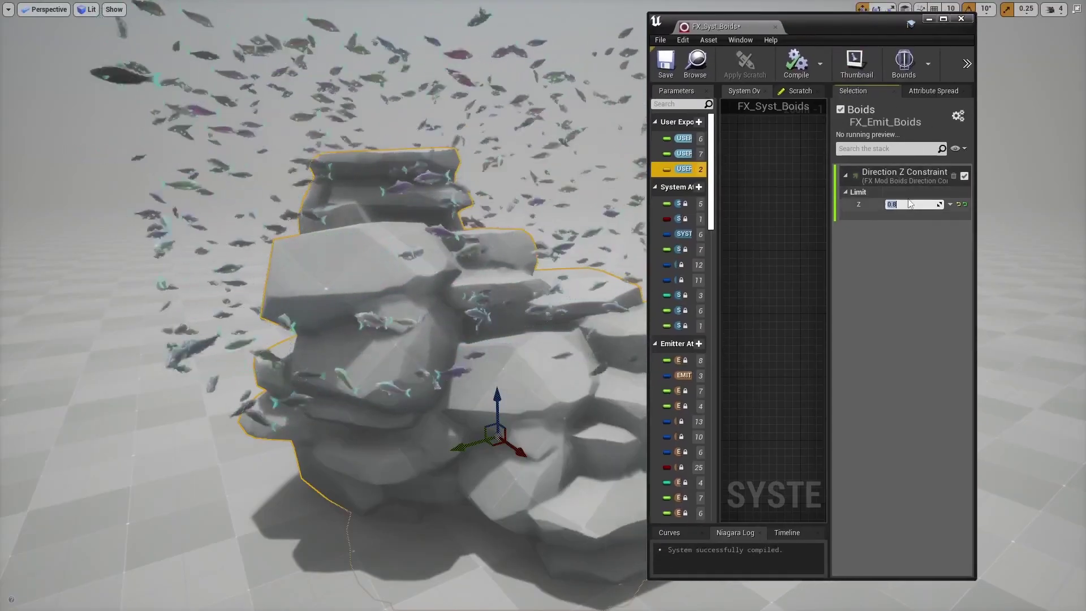
{"action": "type", "text": "0.2"}
{"action": "key", "text": "Return"}
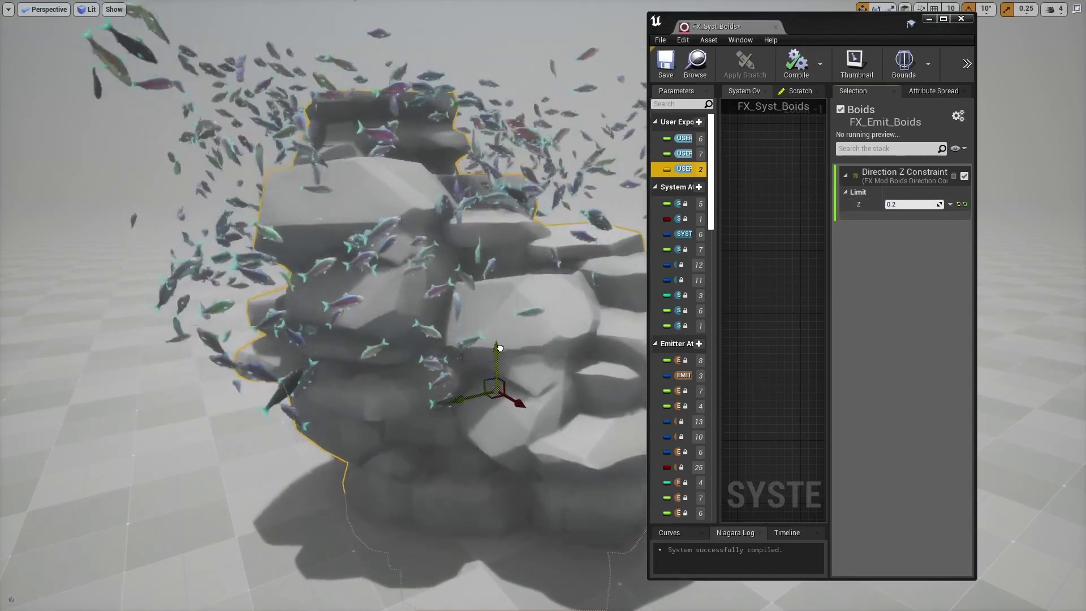
Set the Direction Z Constraint's Z limit to 1.0 and return the Niagara editor to full size
{"action": "left_click", "coordinate": [892, 204]}
{"action": "type", "text": "1.0"}
{"action": "key", "text": "Return"}
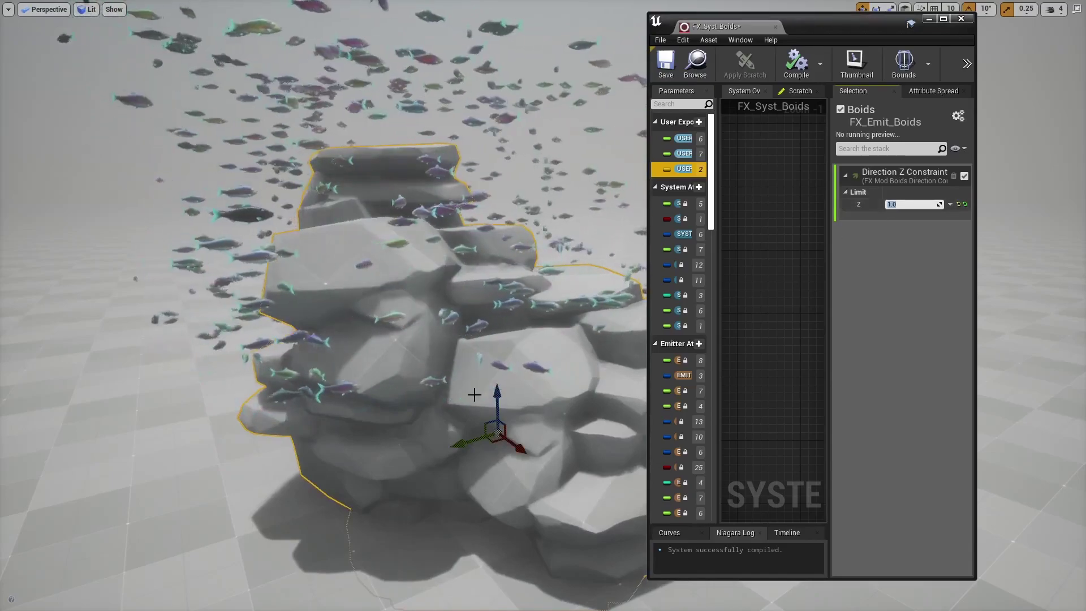
{"action": "double_click", "coordinate": [819, 24]}
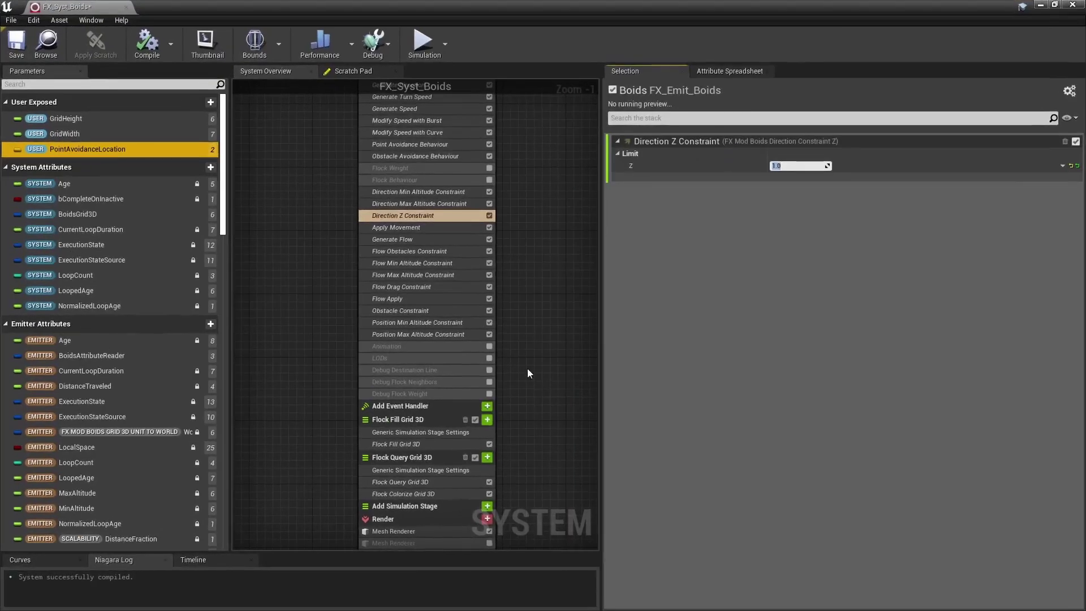
Check the Obstacle Constraint's distance setting and uncover the level to watch the fish around the rocks
{"action": "left_click", "coordinate": [404, 312]}
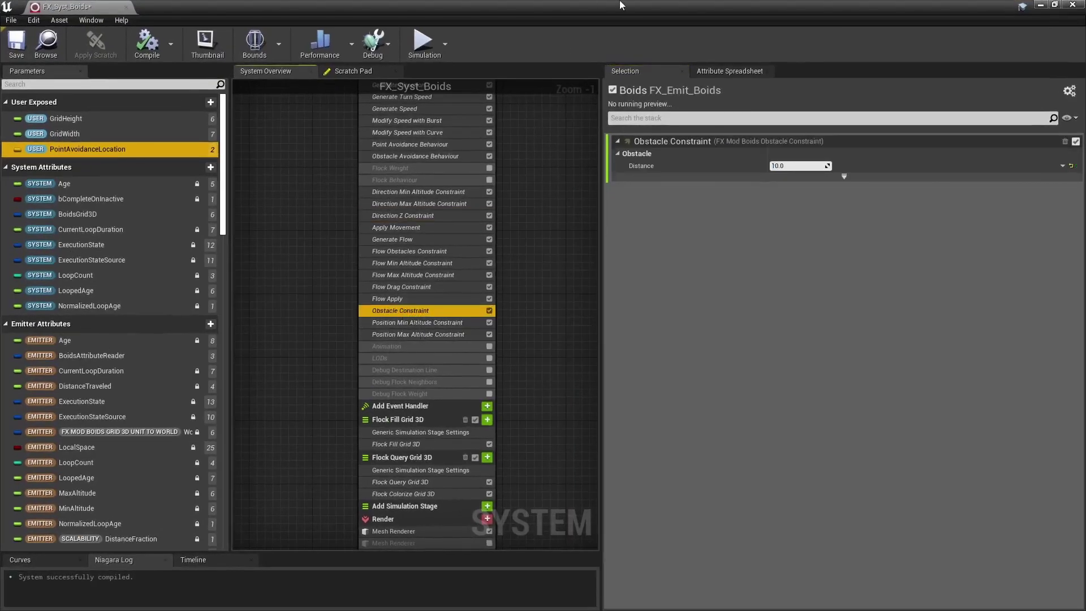
{"action": "double_click", "coordinate": [732, 7]}
{"action": "left_click_drag", "start_coordinate": [732, 41], "coordinate": [904, 39]}
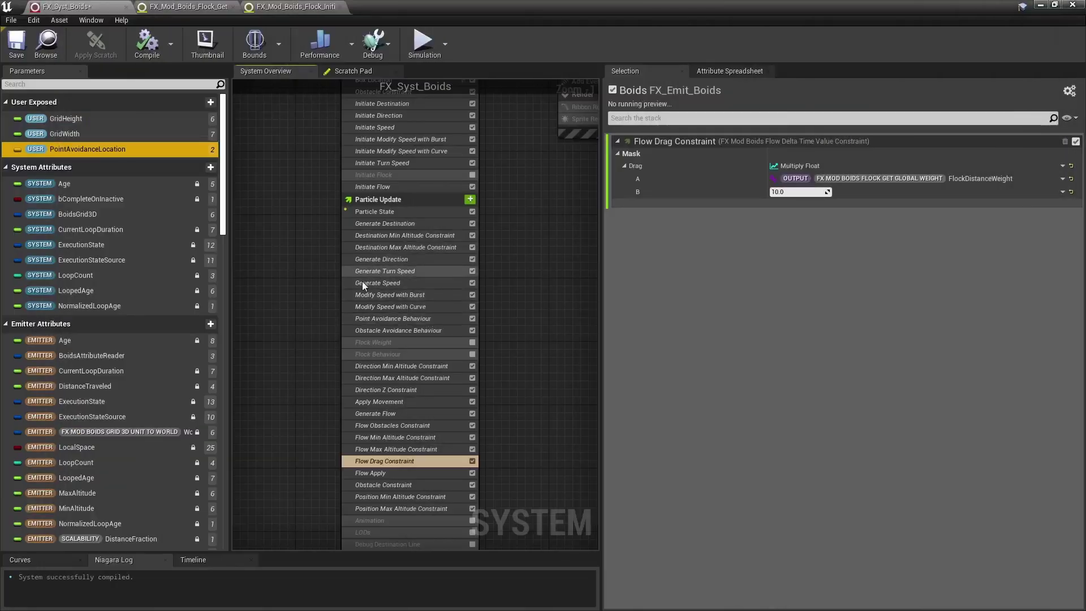
Enable the Flock Behaviour module in Particle Update and the Initiate Flock module above it
{"action": "left_click", "coordinate": [436, 353]}
{"action": "left_click", "coordinate": [472, 355]}
{"action": "left_click", "coordinate": [472, 175]}
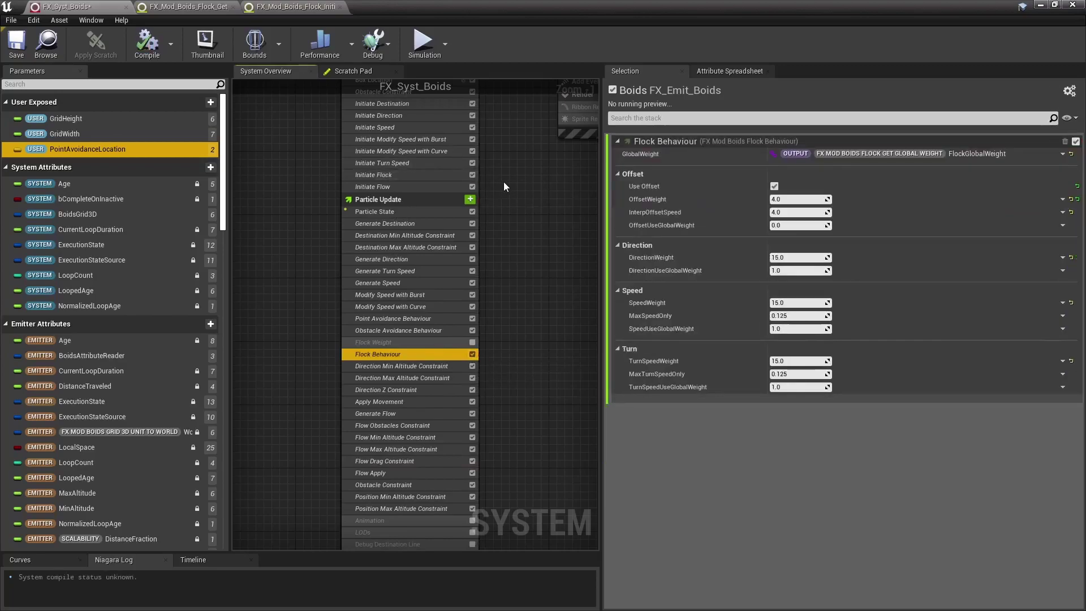
Examine the flock variables initialized in the Initiate Flock module graph and the inputs of Flock Behaviour
{"action": "double_click", "coordinate": [416, 175]}
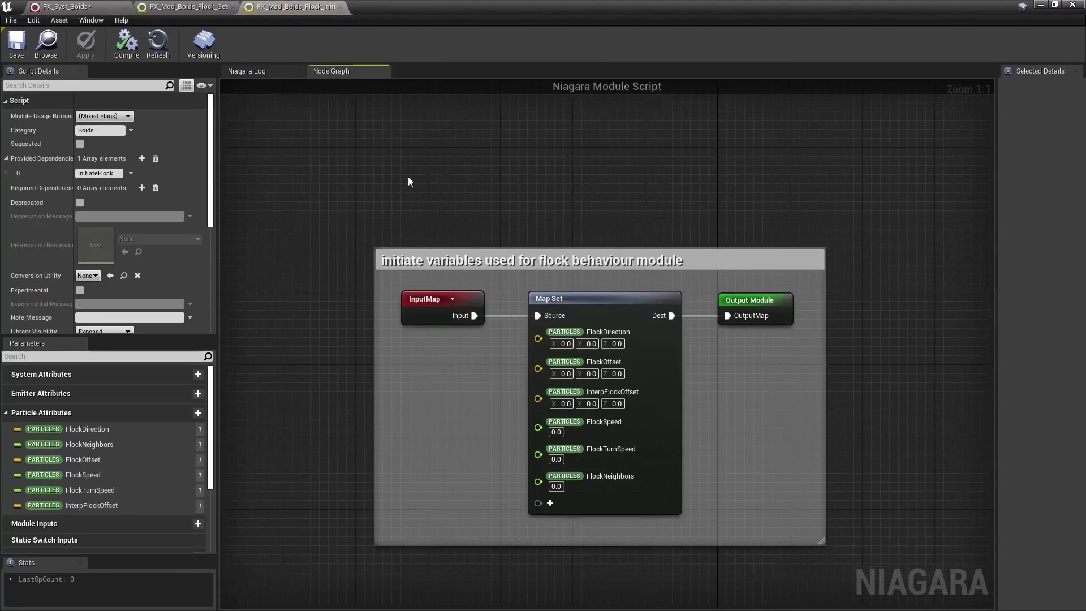
{"action": "left_click", "coordinate": [68, 6]}
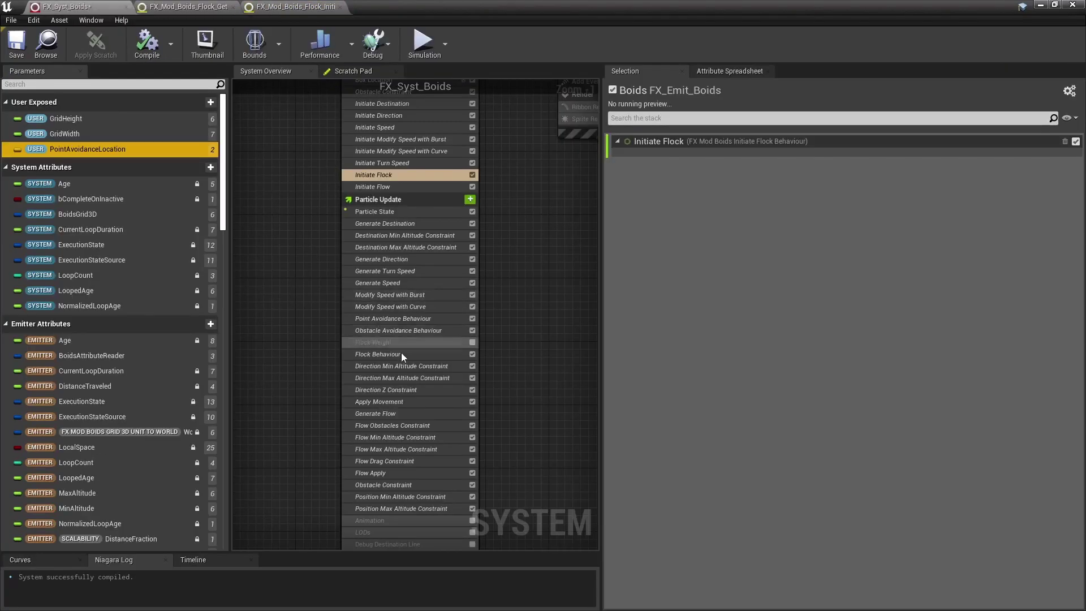
{"action": "left_click", "coordinate": [401, 354]}
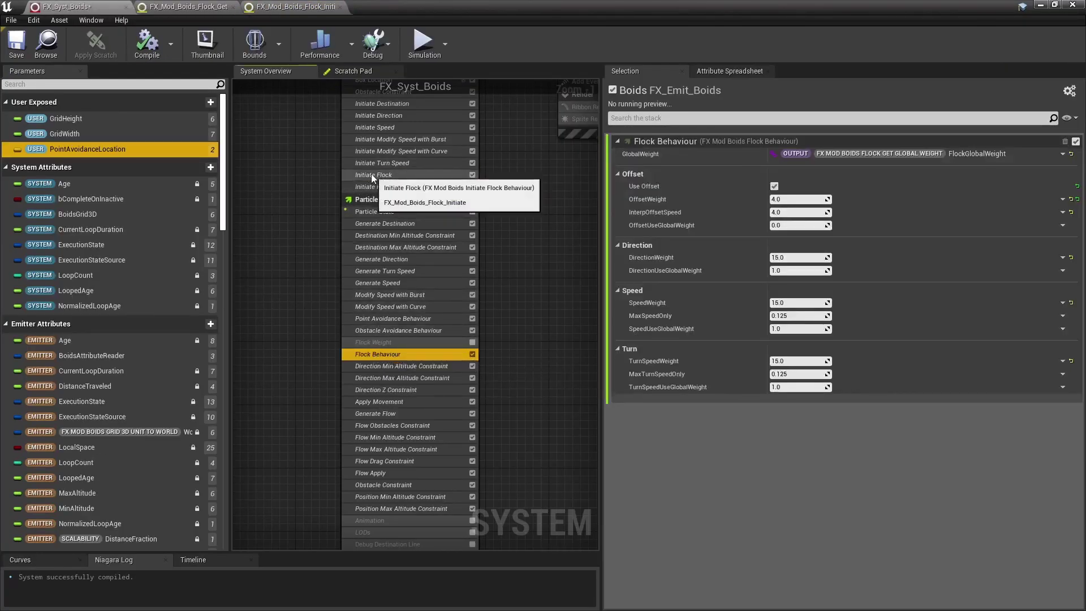
{"action": "double_click", "coordinate": [371, 174]}
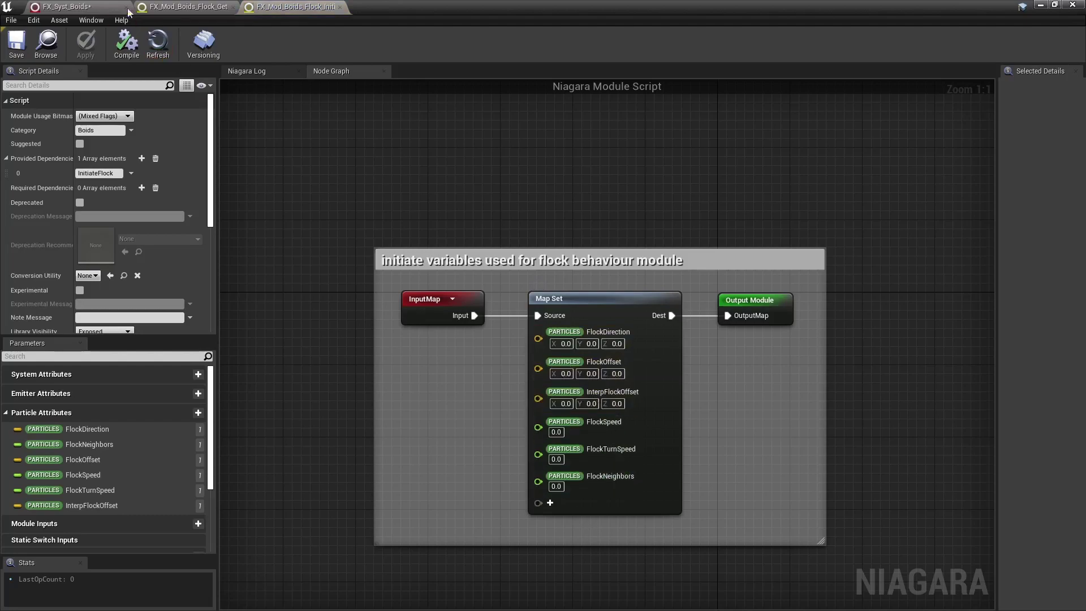
Return to the FX_Syst_Boids system and enable the Flock Weight module
{"action": "left_click", "coordinate": [90, 6]}
{"action": "left_click", "coordinate": [433, 346]}
{"action": "left_click", "coordinate": [472, 342]}
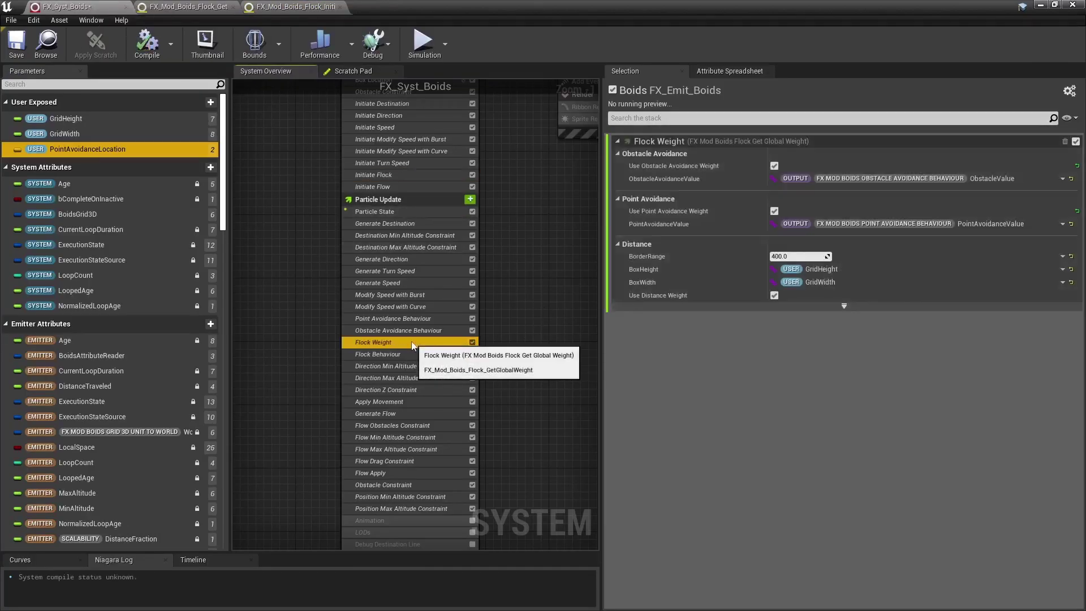
Open the Flock Weight module graph and examine how FlockGlobalWeight is initialized and reduced by the obstacle avoidance value
{"action": "double_click", "coordinate": [373, 343]}
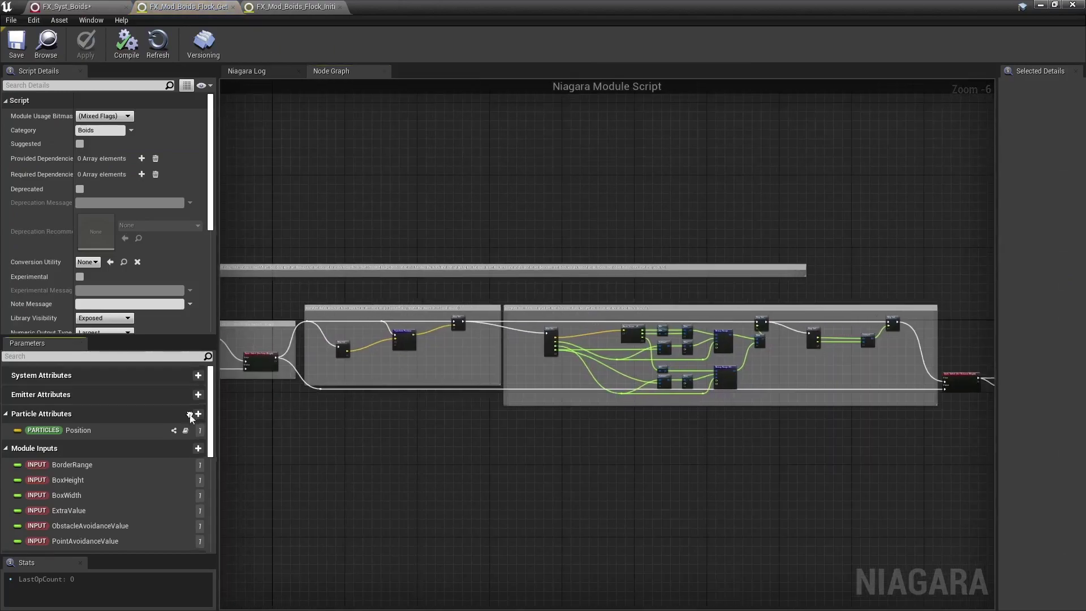
{"action": "right_click_drag", "start_coordinate": [321, 412], "coordinate": [440, 407]}
{"action": "scroll", "coordinate": [461, 351], "scroll_direction": "up", "scroll_amount": 3}
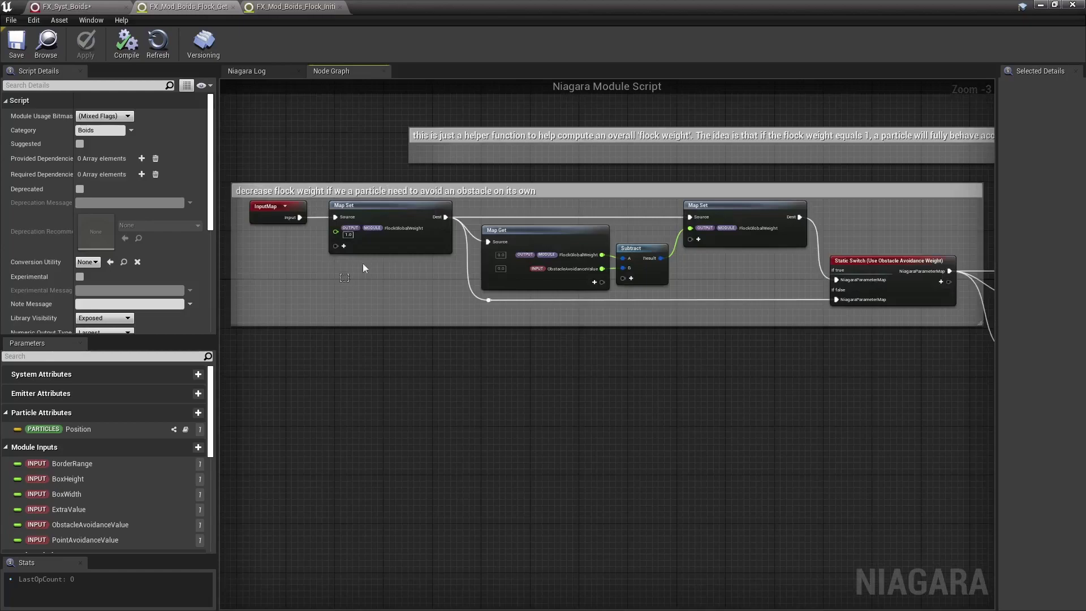
{"action": "left_click", "coordinate": [355, 235]}
{"action": "left_click", "coordinate": [436, 354]}
{"action": "scroll", "coordinate": [507, 365], "scroll_direction": "down", "scroll_amount": 1}
{"action": "right_click_drag", "start_coordinate": [508, 365], "coordinate": [911, 312]}
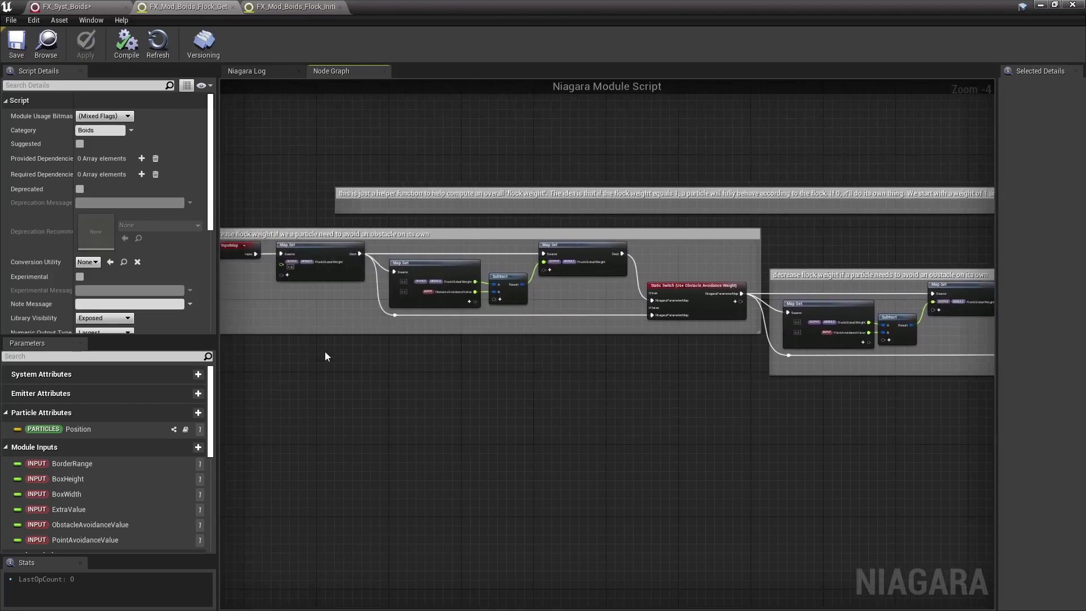
Examine the Flock Weight graph sections that reduce FlockGlobalWeight by the obstacle, point avoidance and extra values
{"action": "left_click_drag", "start_coordinate": [323, 367], "coordinate": [632, 253]}
{"action": "right_click_drag", "start_coordinate": [671, 339], "coordinate": [583, 400]}
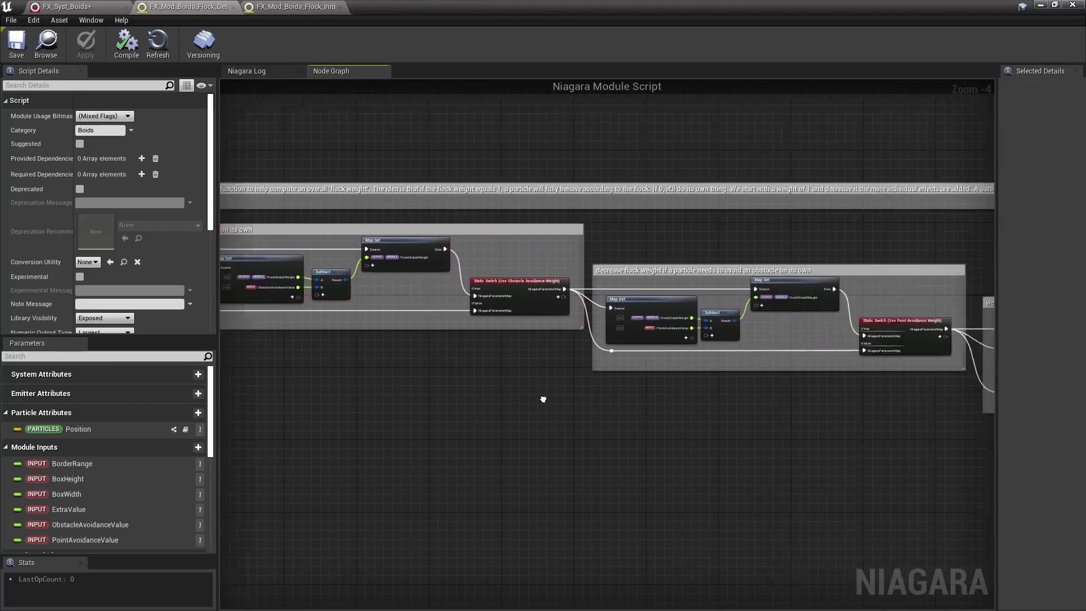
{"action": "right_click", "coordinate": [783, 392]}
{"action": "left_click", "coordinate": [719, 392]}
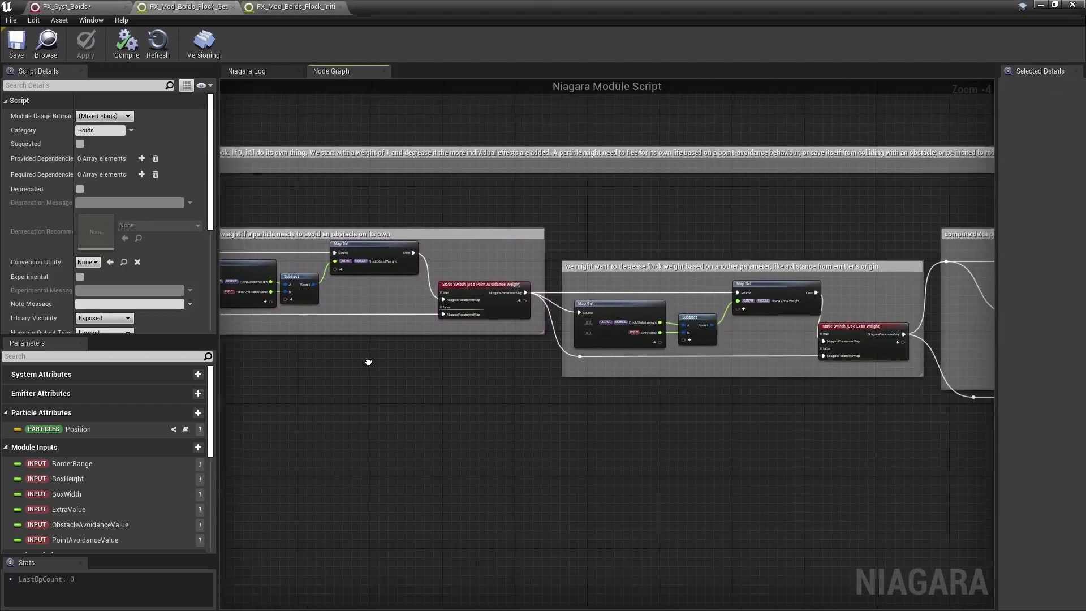
{"action": "right_click_drag", "start_coordinate": [563, 368], "coordinate": [668, 371]}
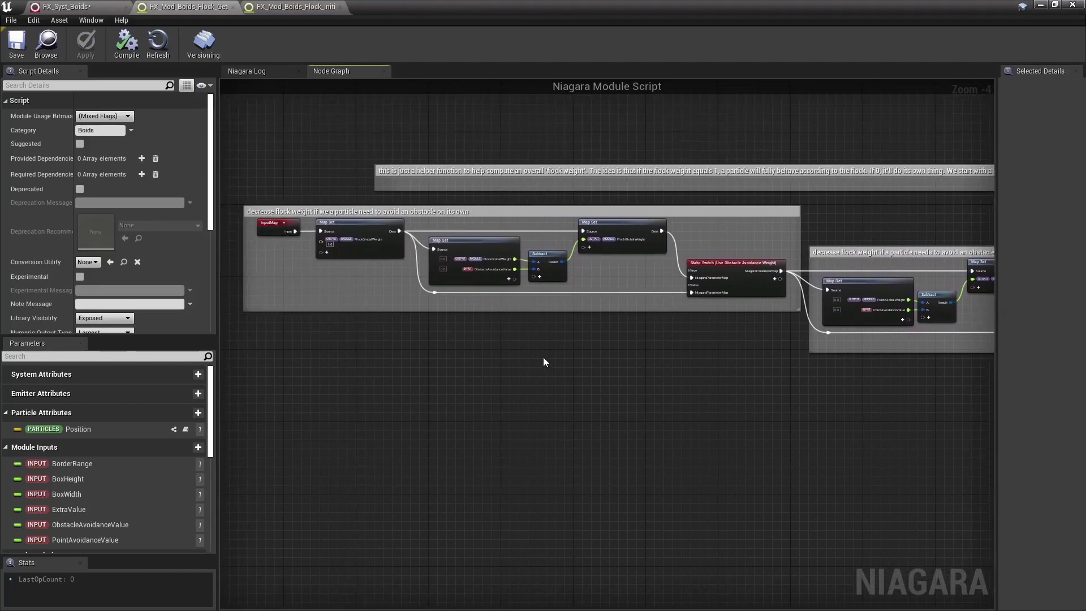
{"action": "left_click_drag", "start_coordinate": [324, 339], "coordinate": [623, 267]}
{"action": "left_click", "coordinate": [719, 399]}
{"action": "right_click_drag", "start_coordinate": [718, 394], "coordinate": [519, 381]}
{"action": "scroll", "coordinate": [519, 381], "scroll_direction": "up", "scroll_amount": 1}
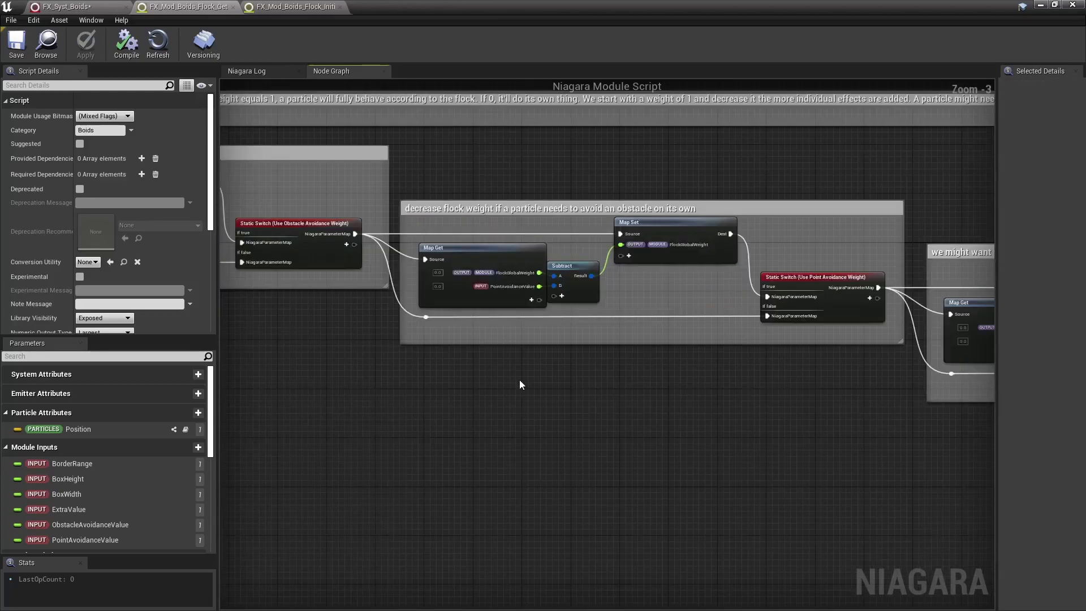
{"action": "left_click", "coordinate": [488, 336]}
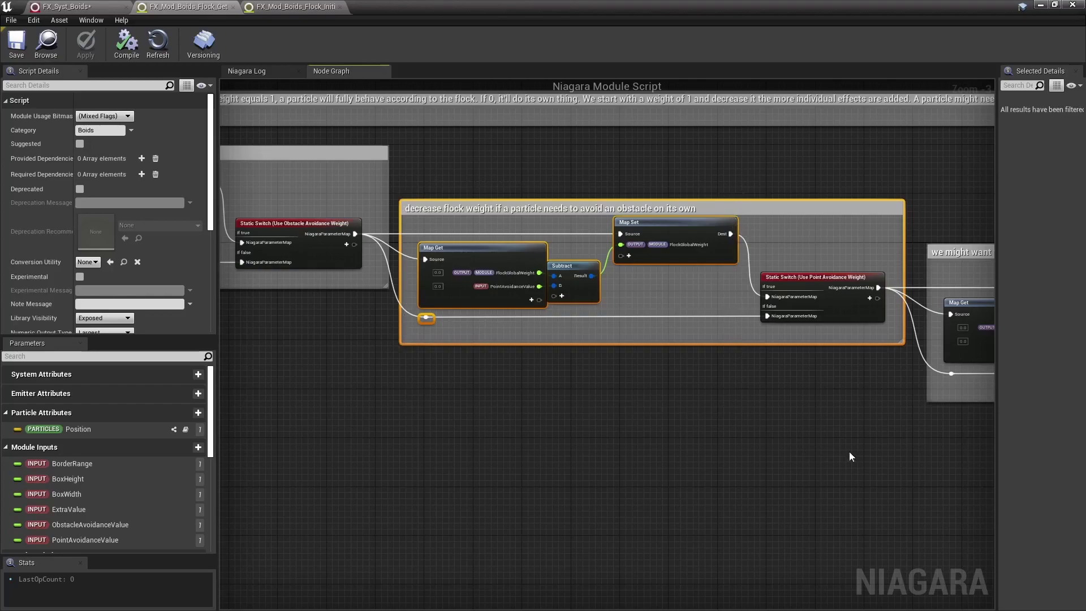
Examine the box distance gradient in the Flock Weight graph and how Flow Drag Constraint uses the FlockDistanceWeight output
{"action": "scroll", "coordinate": [684, 427], "scroll_direction": "down", "scroll_amount": 1}
{"action": "right_click_drag", "start_coordinate": [751, 459], "coordinate": [355, 439]}
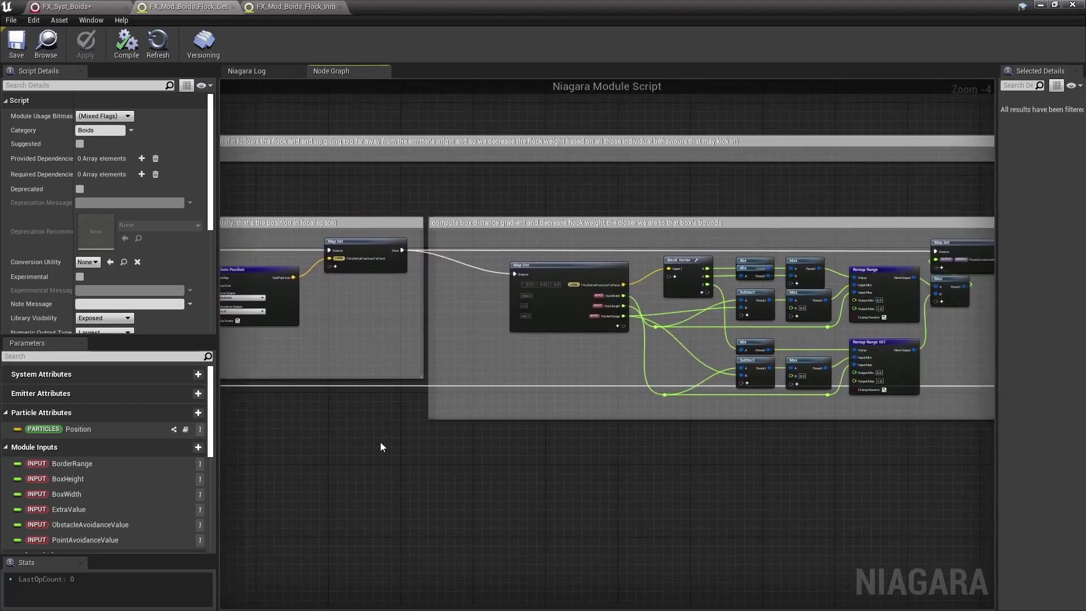
{"action": "left_click_drag", "start_coordinate": [401, 452], "coordinate": [865, 185]}
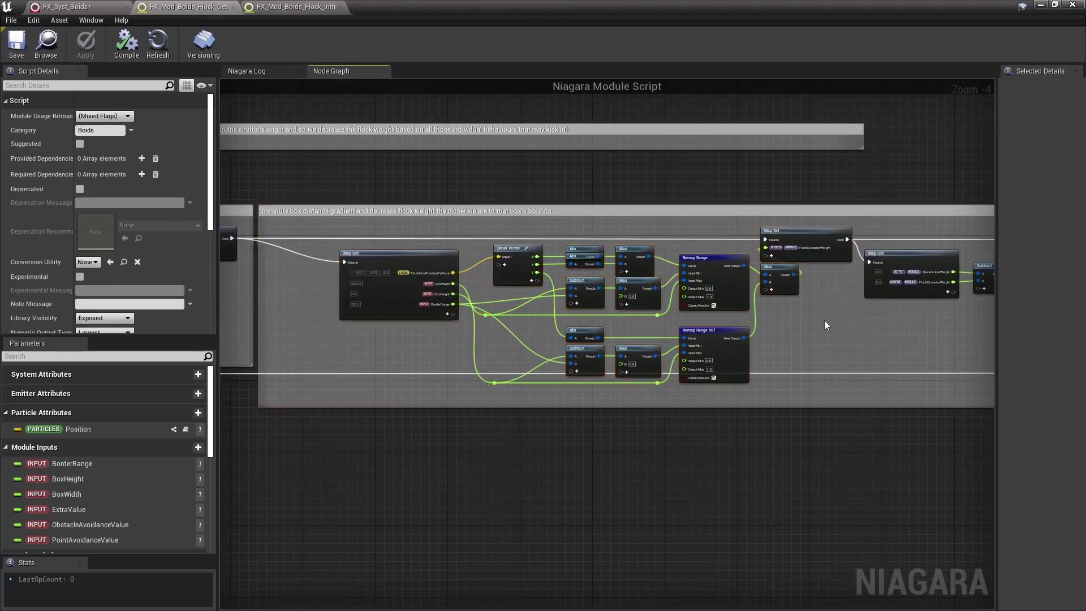
{"action": "scroll", "coordinate": [804, 238], "scroll_direction": "up", "scroll_amount": 2}
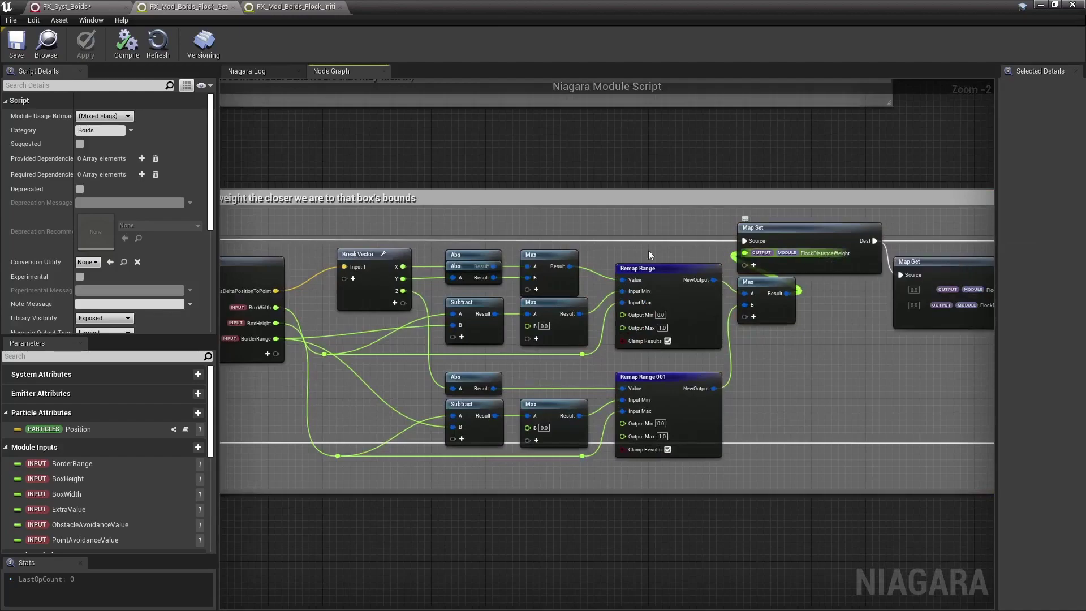
{"action": "left_click", "coordinate": [87, 7]}
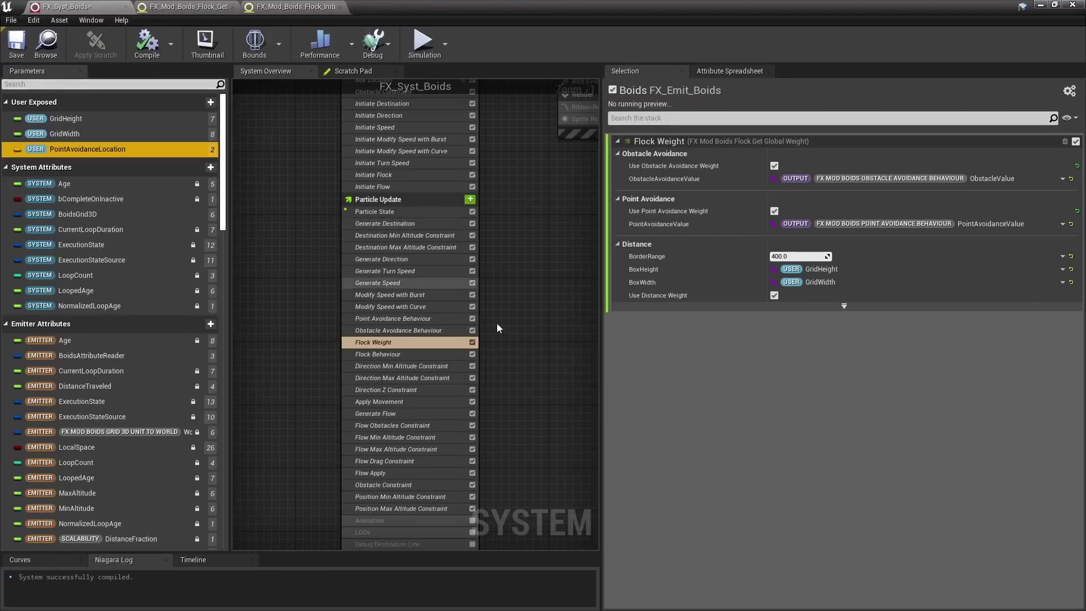
{"action": "left_click", "coordinate": [396, 461]}
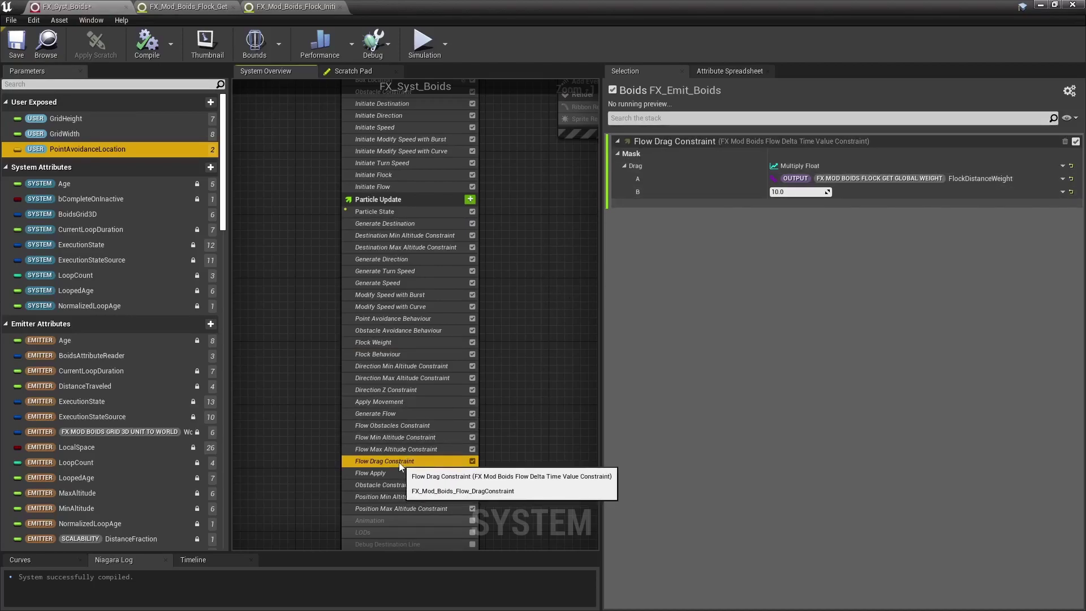
Trace the Flock Weight graph from the distance gradient to the final Saturate Float node, and check Flock Behaviour's GlobalWeight input
{"action": "left_click", "coordinate": [387, 342]}
{"action": "double_click", "coordinate": [386, 343]}
{"action": "right_click_drag", "start_coordinate": [730, 359], "coordinate": [776, 346]}
{"action": "left_click_drag", "start_coordinate": [758, 416], "coordinate": [308, 215]}
{"action": "left_click", "coordinate": [755, 341]}
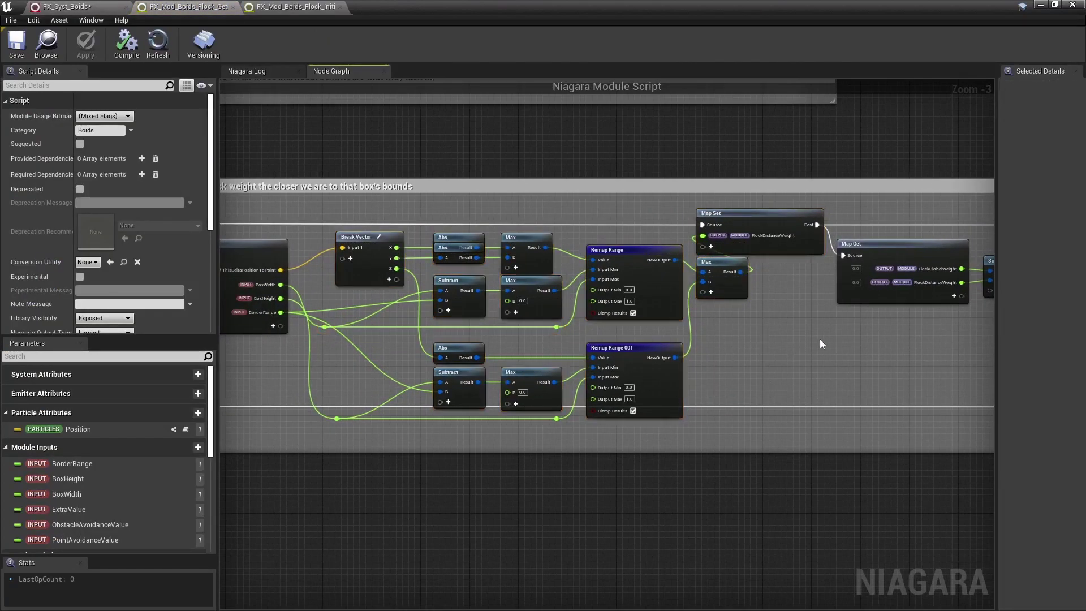
{"action": "right_click_drag", "start_coordinate": [819, 338], "coordinate": [561, 340]}
{"action": "scroll", "coordinate": [561, 340], "scroll_direction": "down", "scroll_amount": 1}
{"action": "right_click_drag", "start_coordinate": [690, 345], "coordinate": [520, 341]}
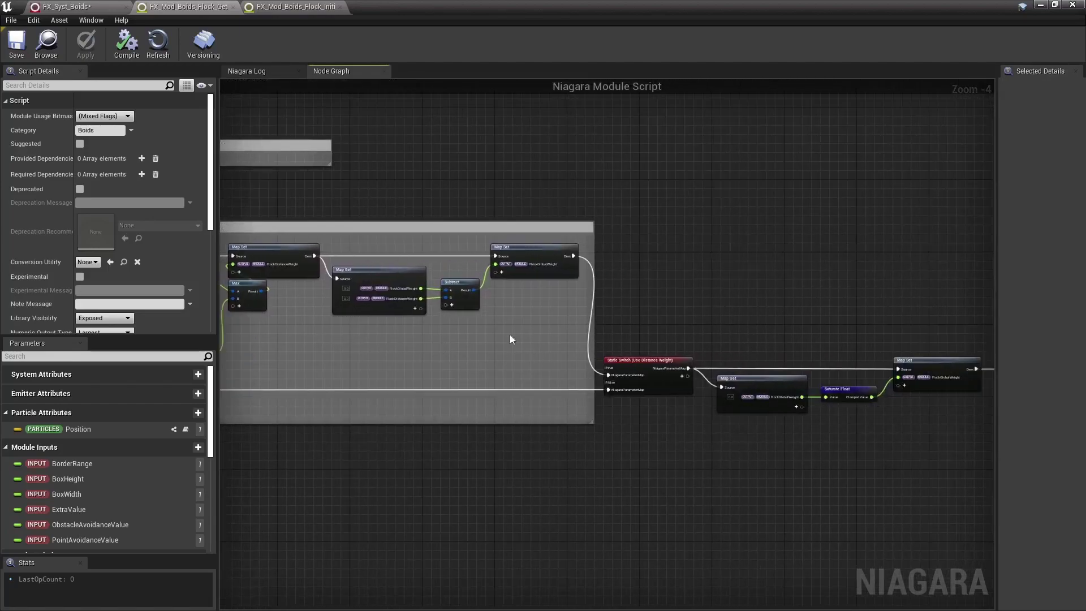
{"action": "left_click", "coordinate": [62, 6]}
{"action": "left_click", "coordinate": [387, 354]}
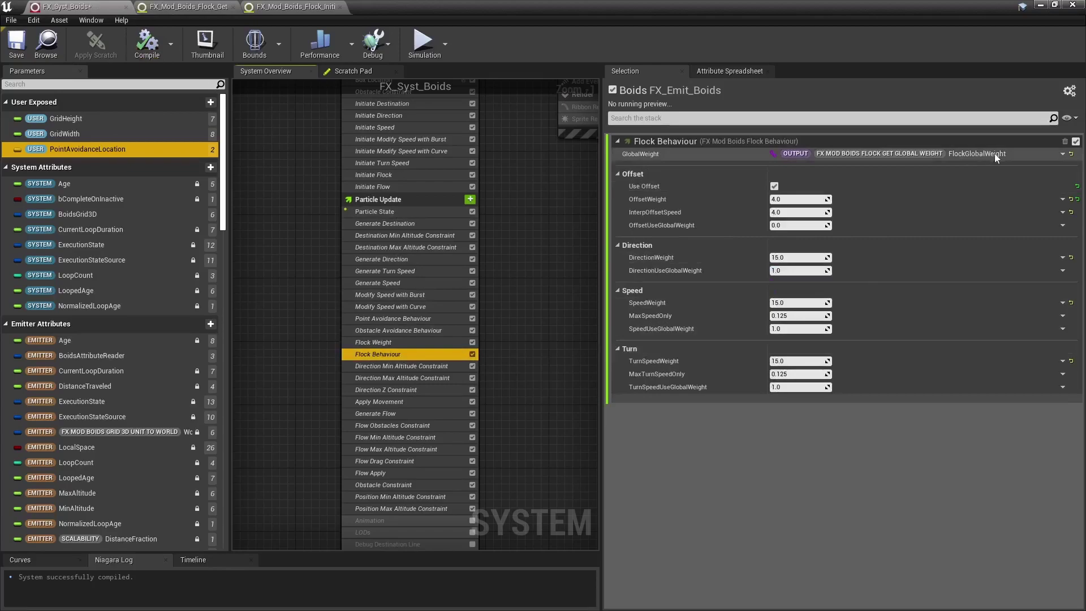
Examine the global weight inputs of the Offset, Direction, Speed and Turn groups in the Flock Behaviour module
{"action": "left_click", "coordinate": [806, 271]}
{"action": "left_click", "coordinate": [793, 329]}
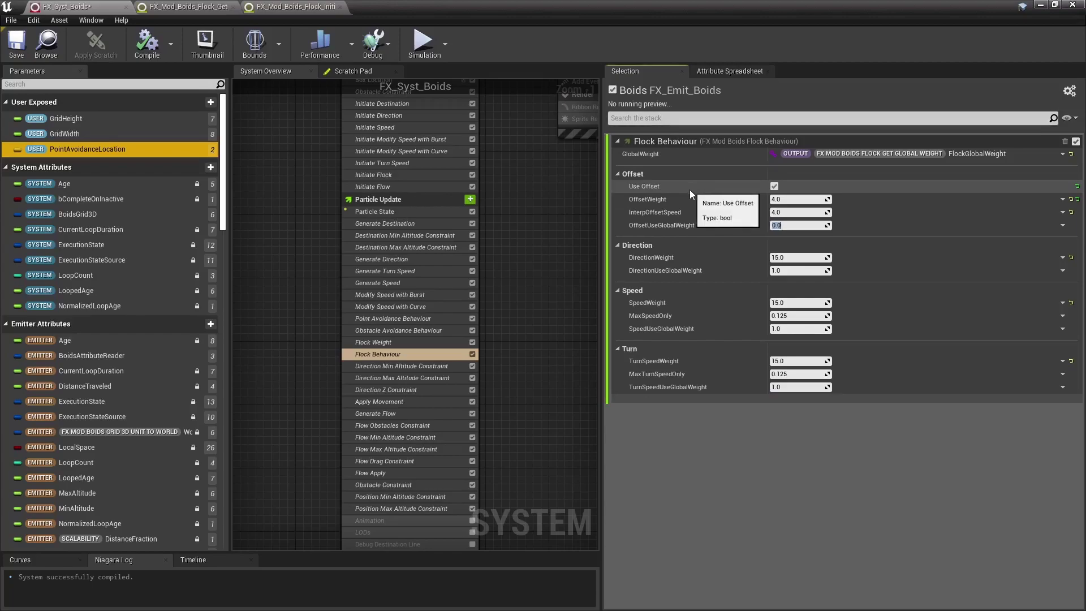
{"action": "left_click", "coordinate": [781, 270]}
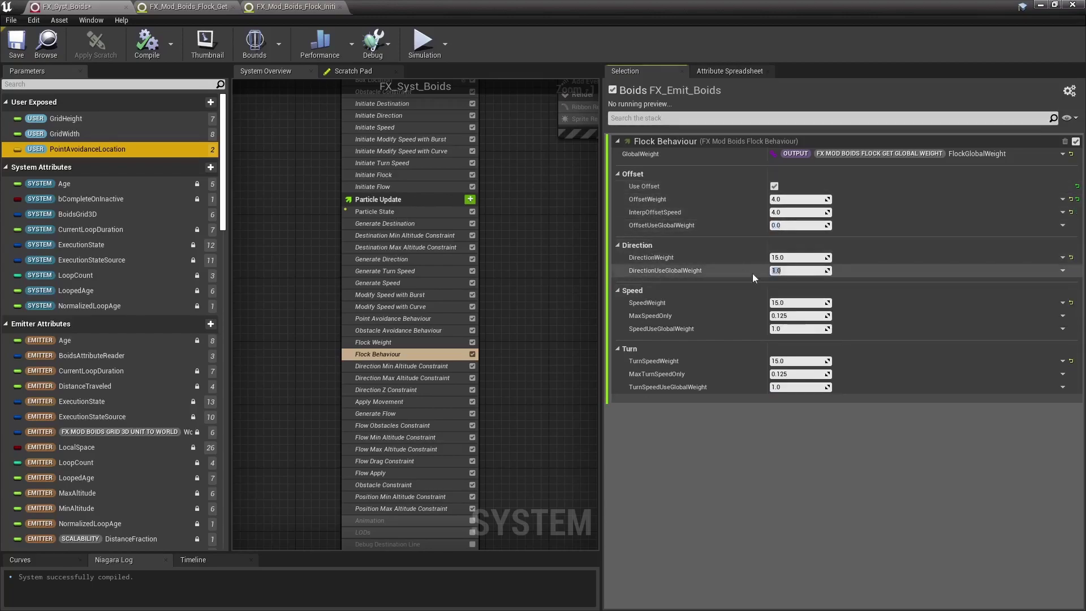
{"action": "left_click", "coordinate": [780, 387]}
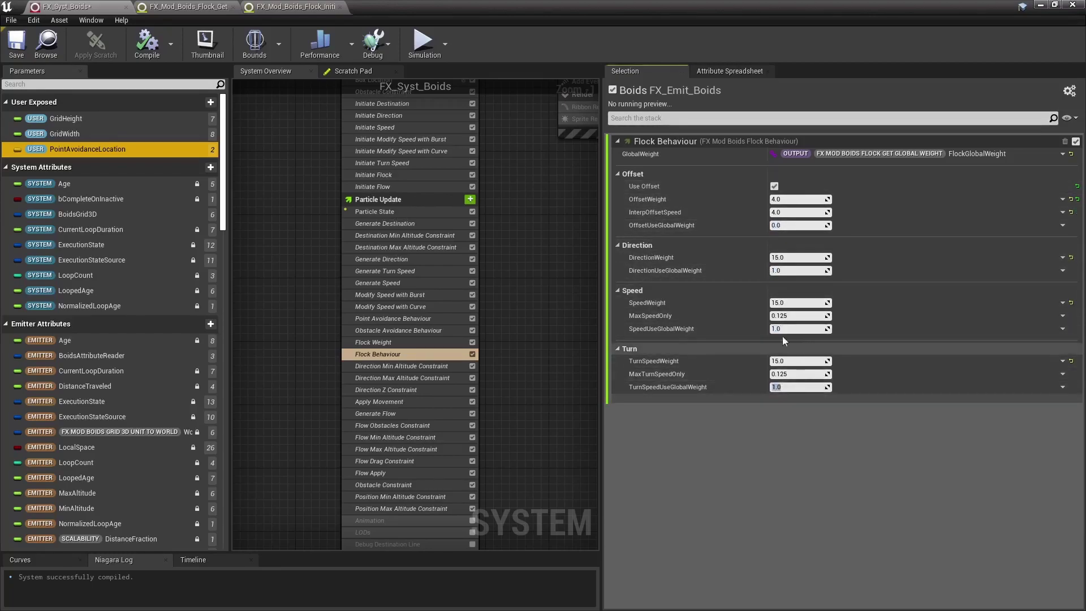
{"action": "left_click", "coordinate": [787, 228]}
{"action": "type", "text": ".125"}
{"action": "key", "text": "Return"}
{"action": "key", "text": "Return"}
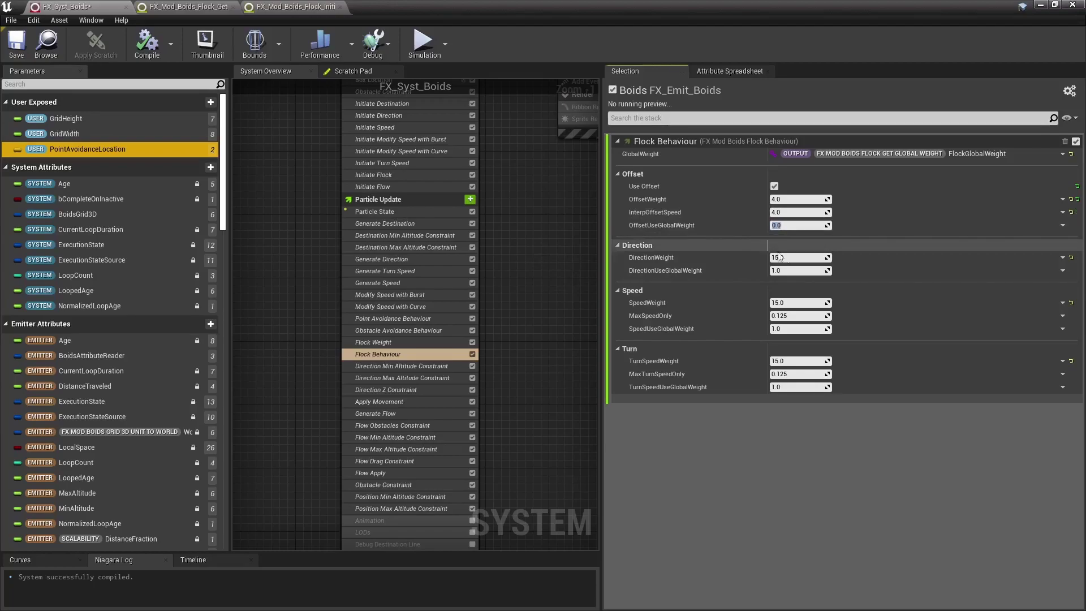
Try a DirectionWeight of 200 in Flock Behaviour and set it back to 15
{"action": "left_click", "coordinate": [797, 257]}
{"action": "type", "text": "10"}
{"action": "key", "text": "Return"}
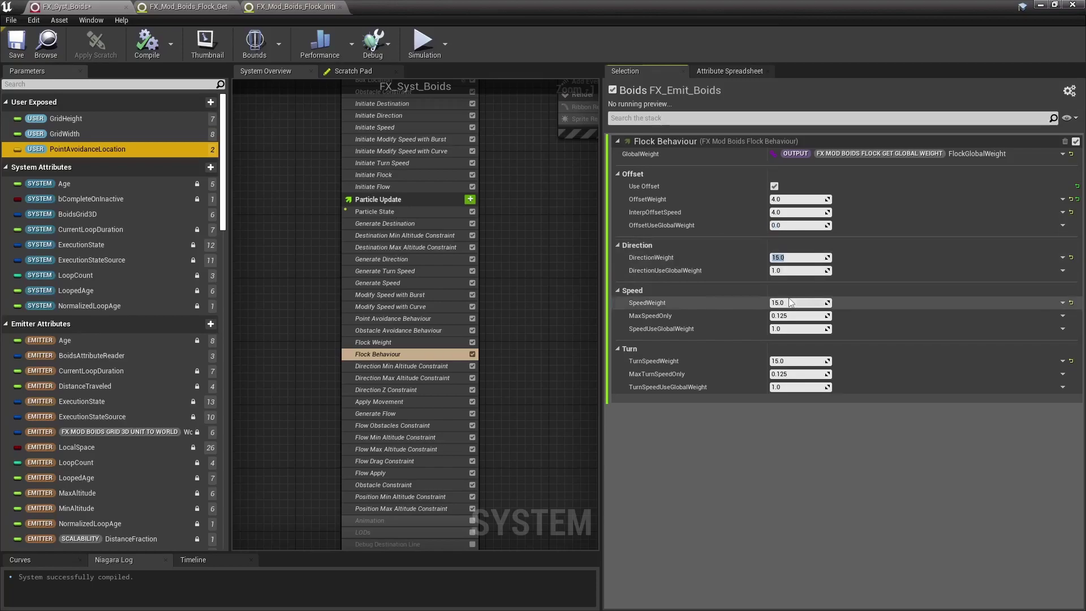
{"action": "left_click", "coordinate": [782, 258]}
{"action": "type", "text": "1000"}
{"action": "key", "text": "Return"}
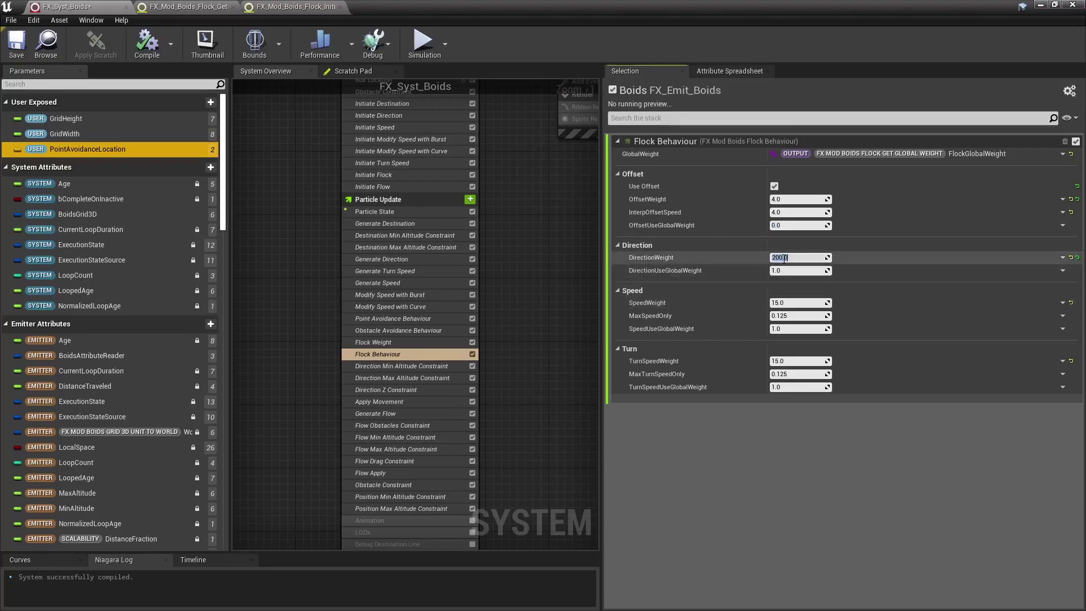
{"action": "type", "text": "15"}
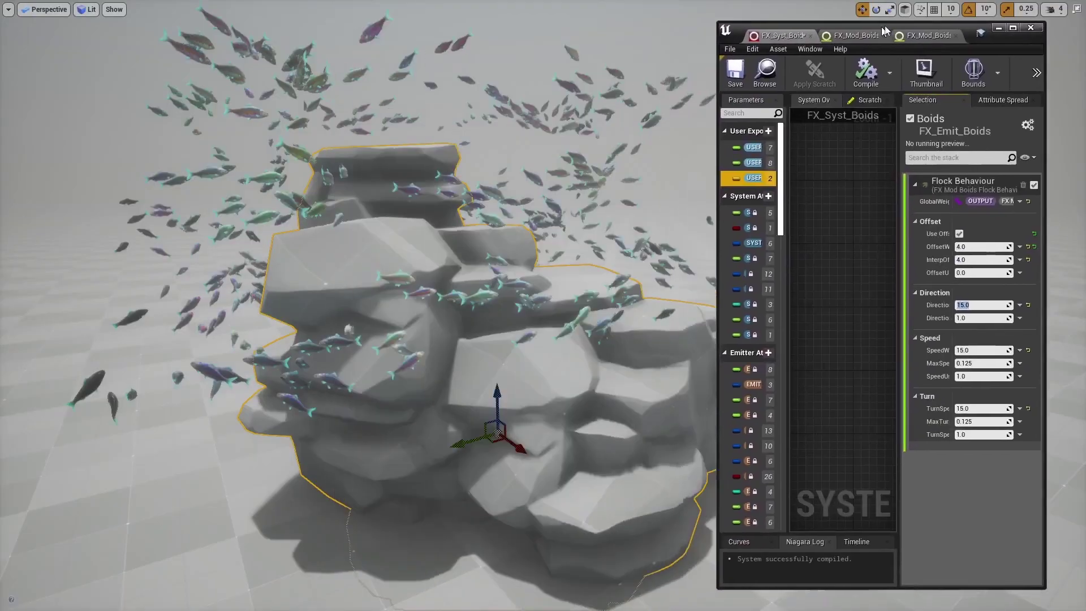
Test the fish school with Flock Behaviour's DirectionWeight set to 1, 100 and 500
{"action": "type", "text": "1"}
{"action": "key", "text": "Return"}
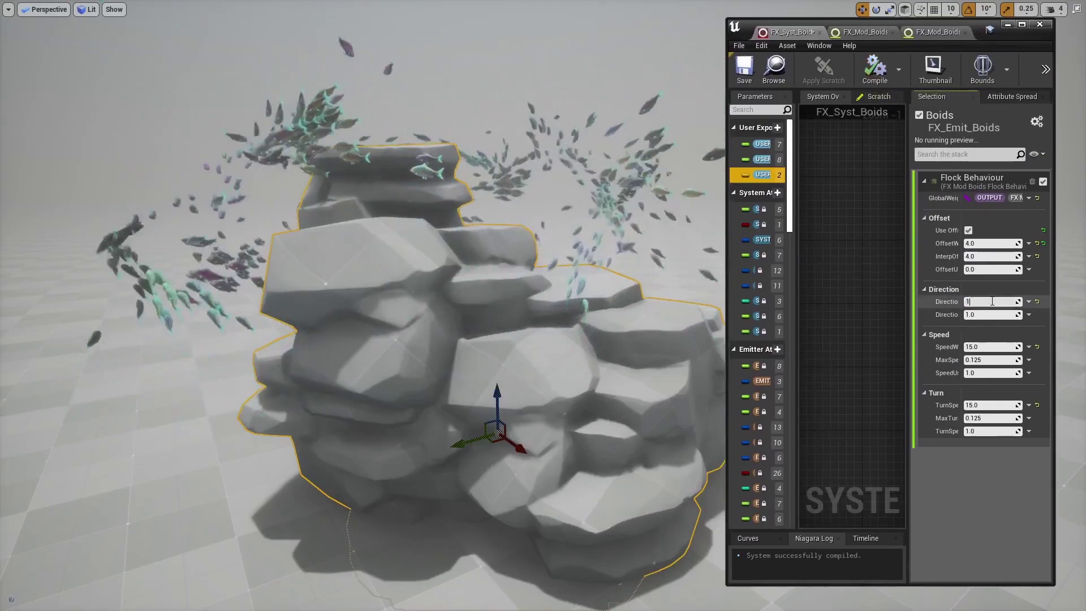
{"action": "type", "text": "100"}
{"action": "key", "text": "Return"}
{"action": "type", "text": "500"}
{"action": "key", "text": "Return"}
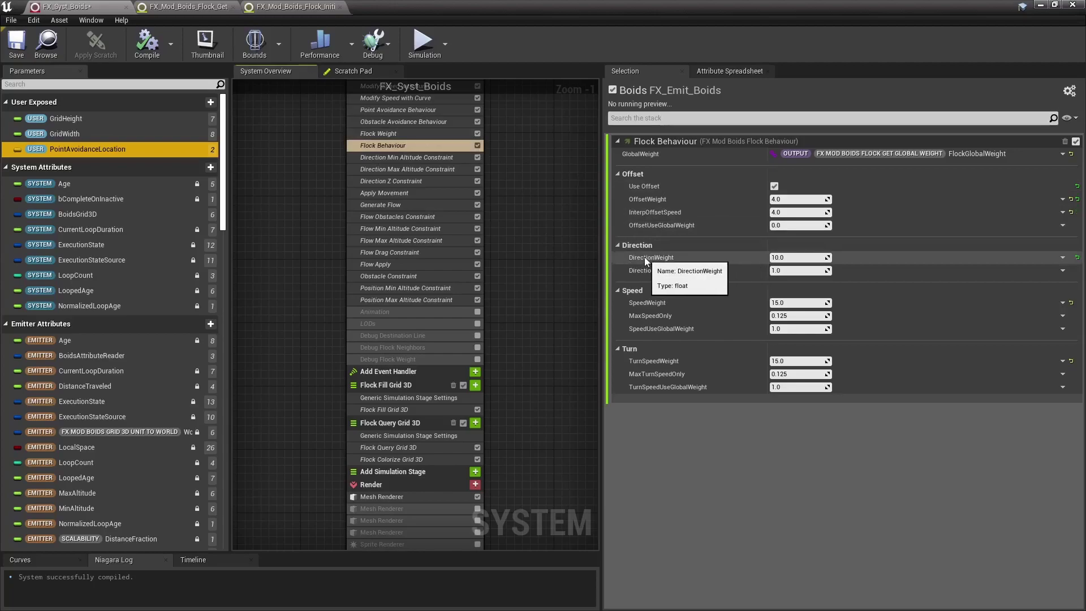
Examine the alignment, cohesion and separation distances and weights of the Flock Query Grid 3D module
{"action": "left_click", "coordinate": [403, 446]}
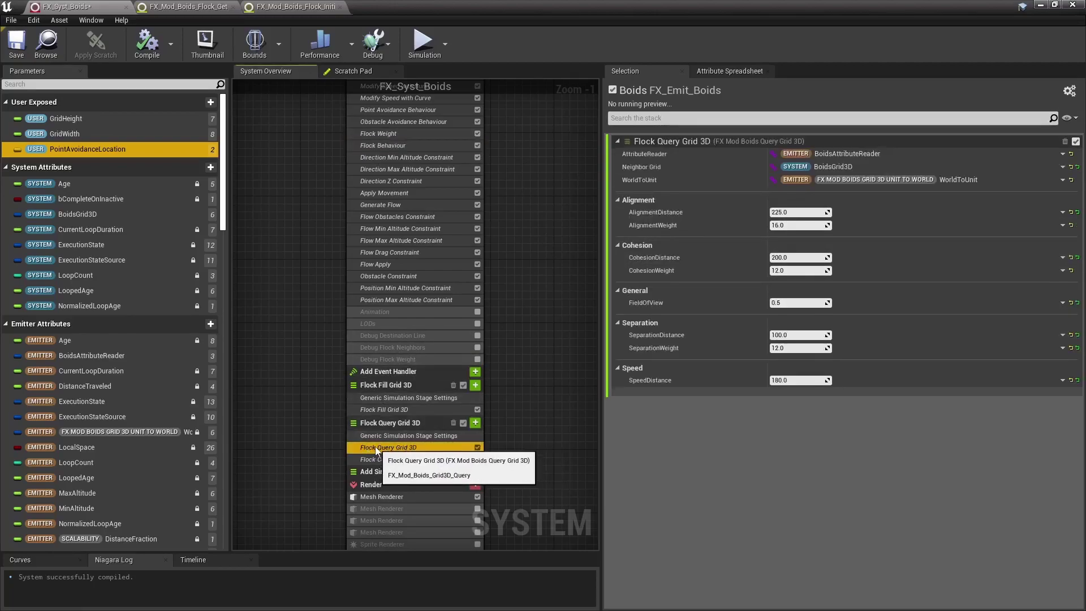
{"action": "left_click", "coordinate": [789, 271]}
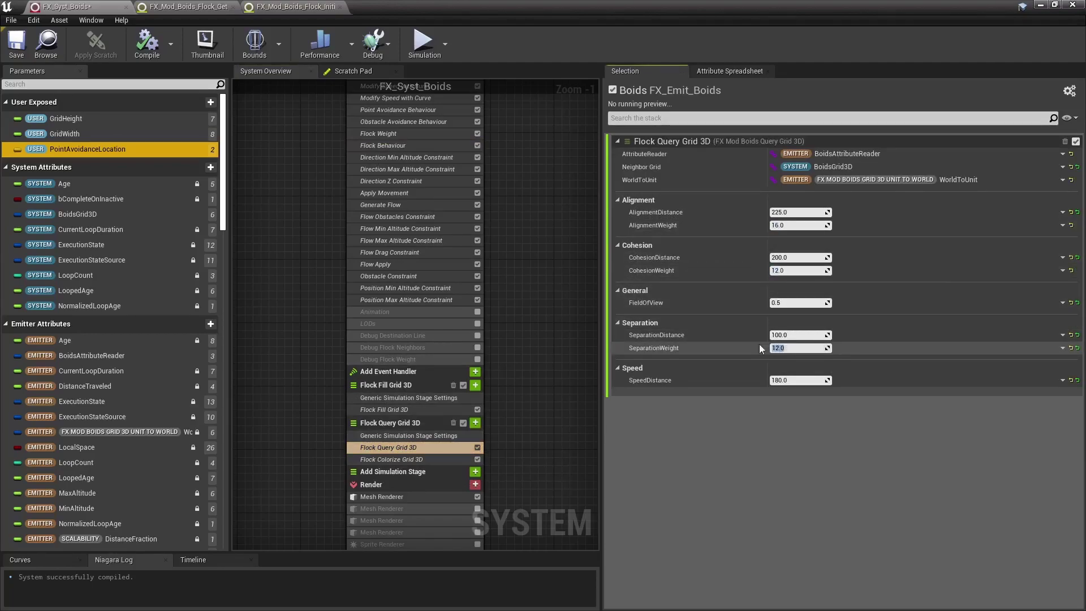
{"action": "left_click", "coordinate": [796, 212]}
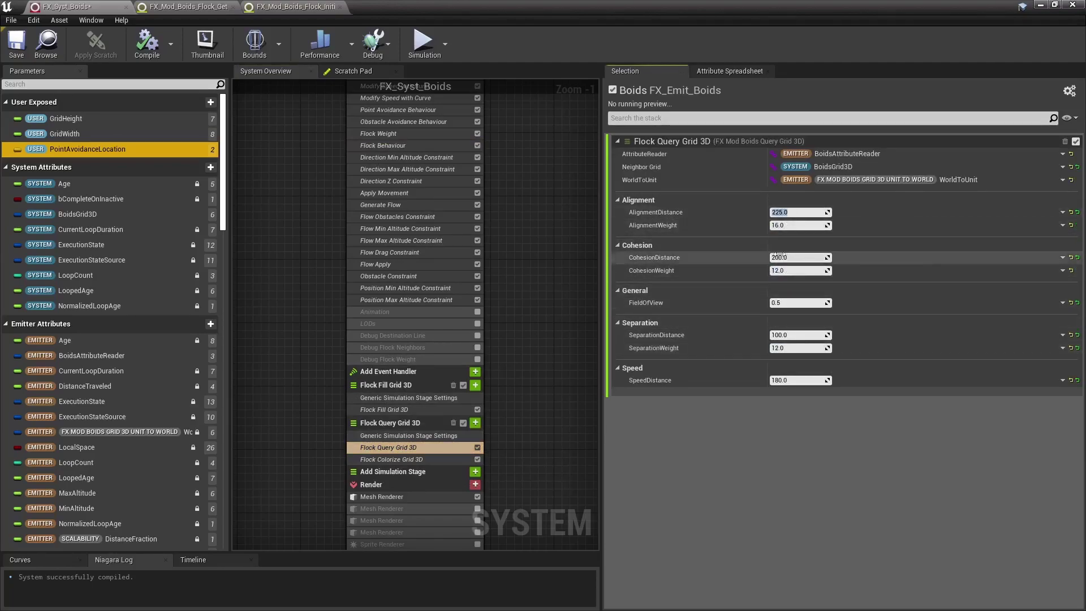
{"action": "left_click", "coordinate": [791, 258]}
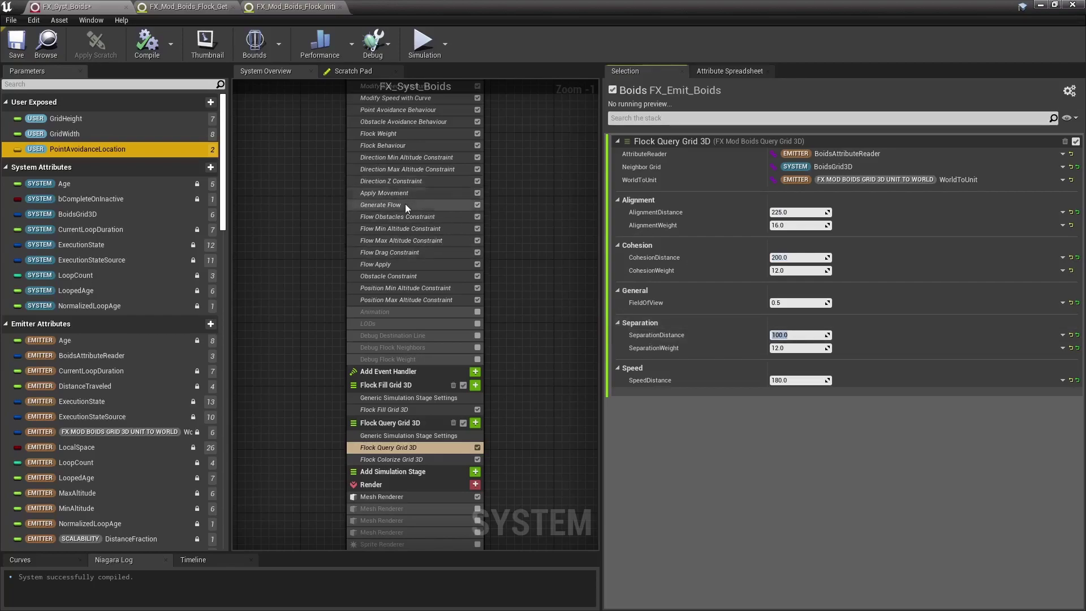
{"action": "left_click", "coordinate": [405, 146]}
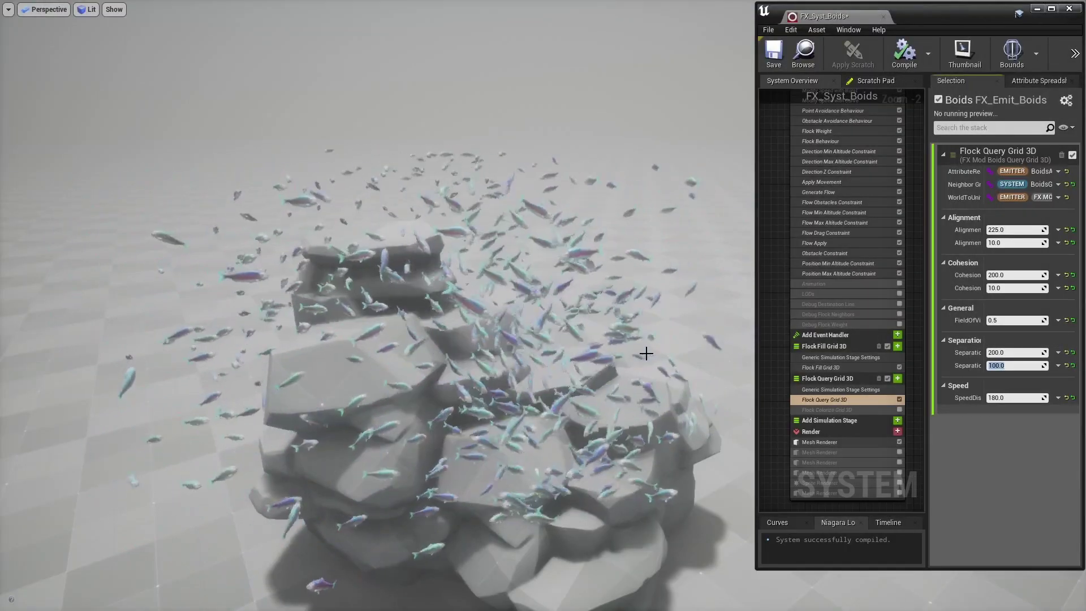
Set AlignmentWeight to 40 and SeparationWeight to 20 in the Flock Query Grid 3D module
{"action": "left_click_drag", "start_coordinate": [1021, 366], "coordinate": [1012, 369]}
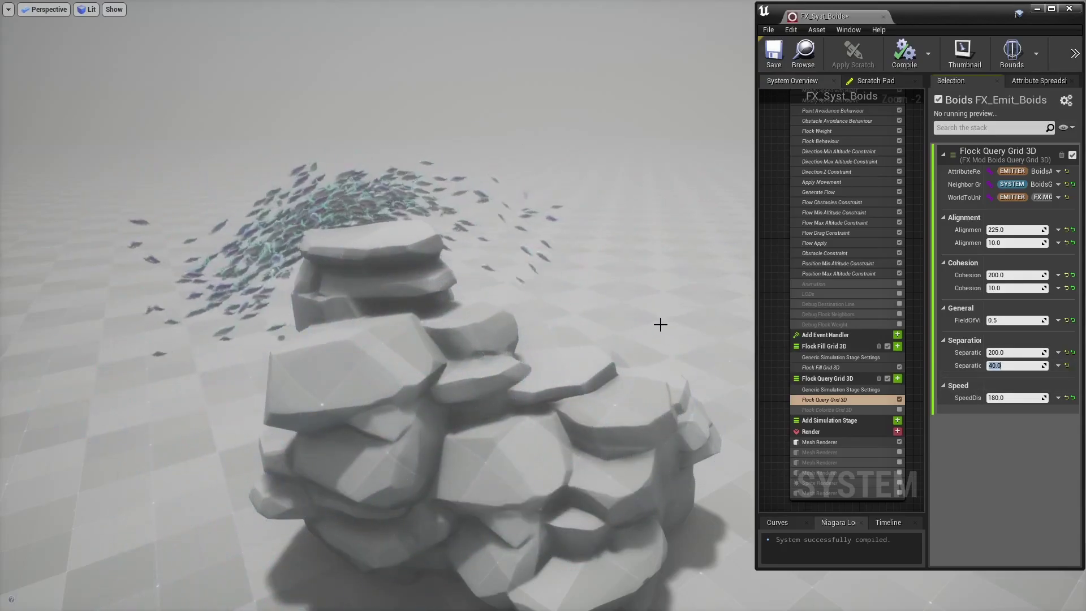
{"action": "left_click_drag", "start_coordinate": [1005, 288], "coordinate": [1006, 288]}
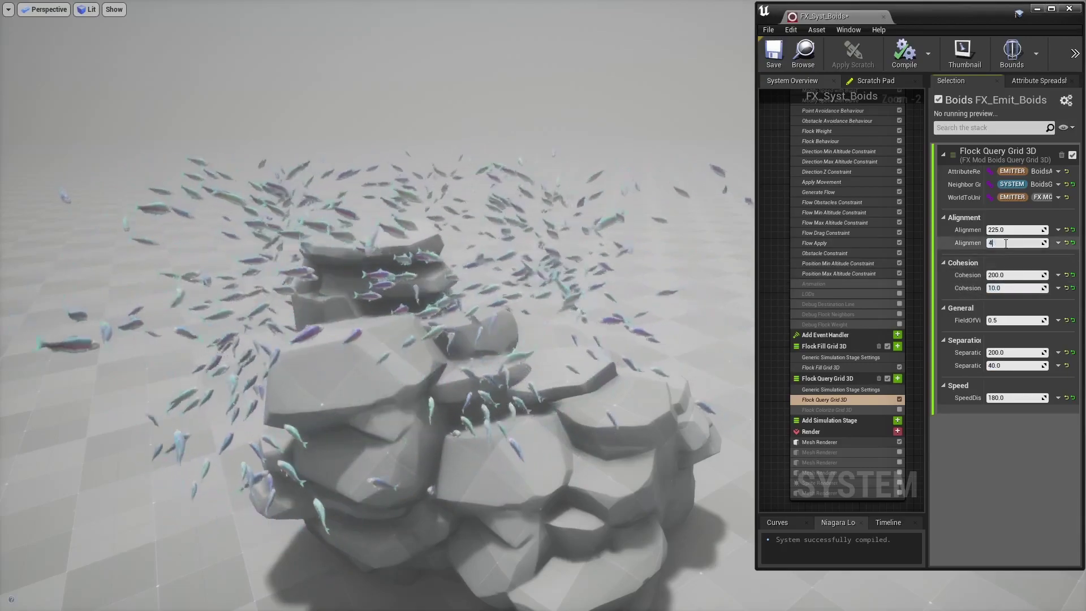
{"action": "left_click_drag", "start_coordinate": [1012, 288], "coordinate": [1011, 288]}
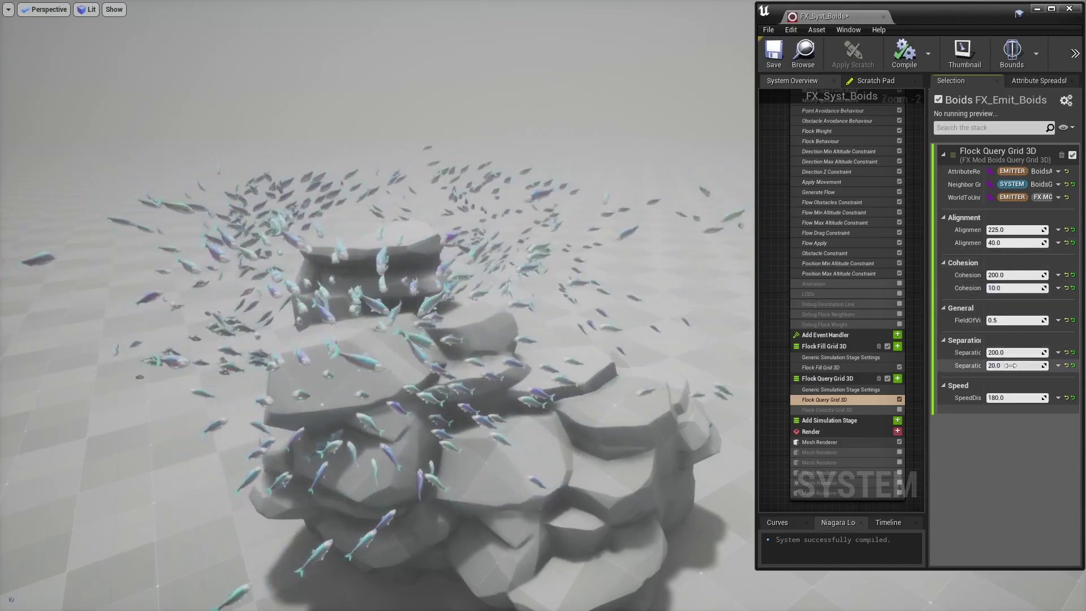
Try an OffsetWeight of 10 in Flock Behaviour and set it back to 4
{"action": "left_click", "coordinate": [833, 141]}
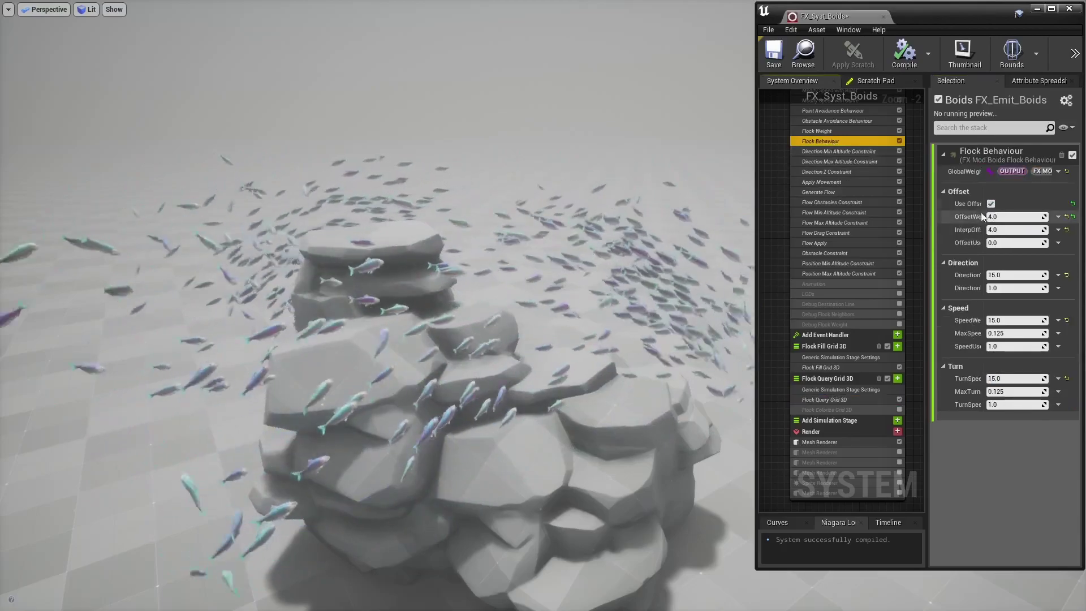
{"action": "key", "text": "Return"}
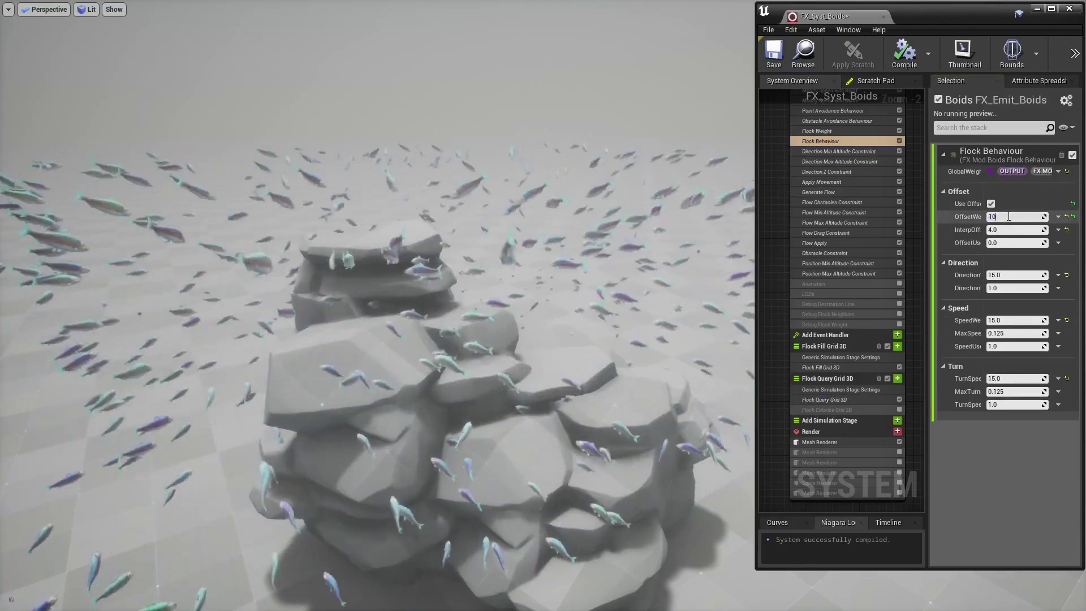
{"action": "type", "text": "4"}
{"action": "key", "text": "Return"}
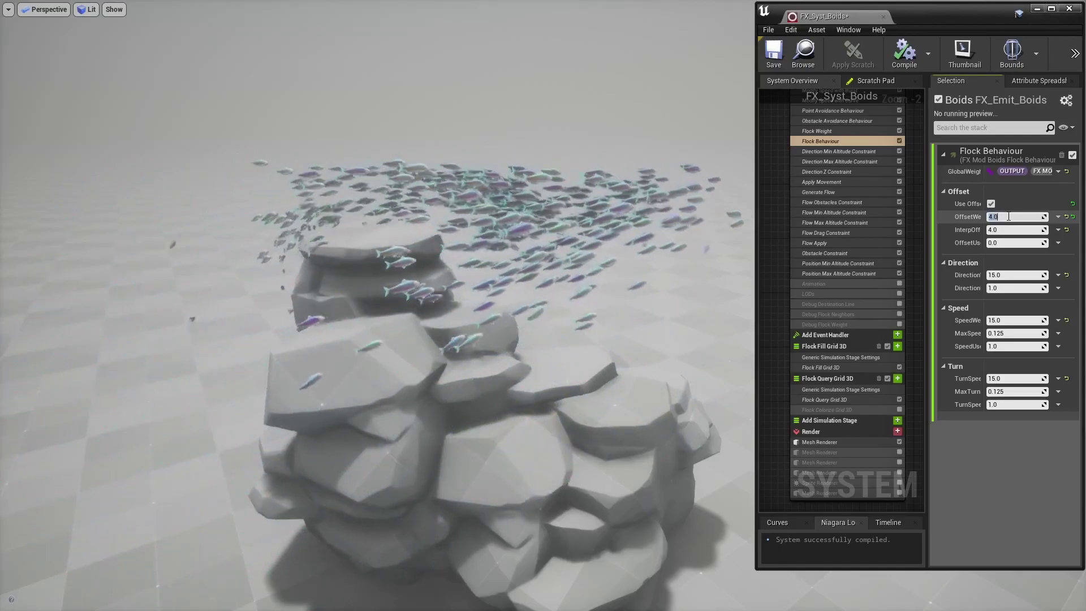
Test SeparationWeight in Flock Query Grid 3D at 30 and 80, and leave it at 10
{"action": "left_click", "coordinate": [850, 401]}
{"action": "left_click", "coordinate": [1005, 366]}
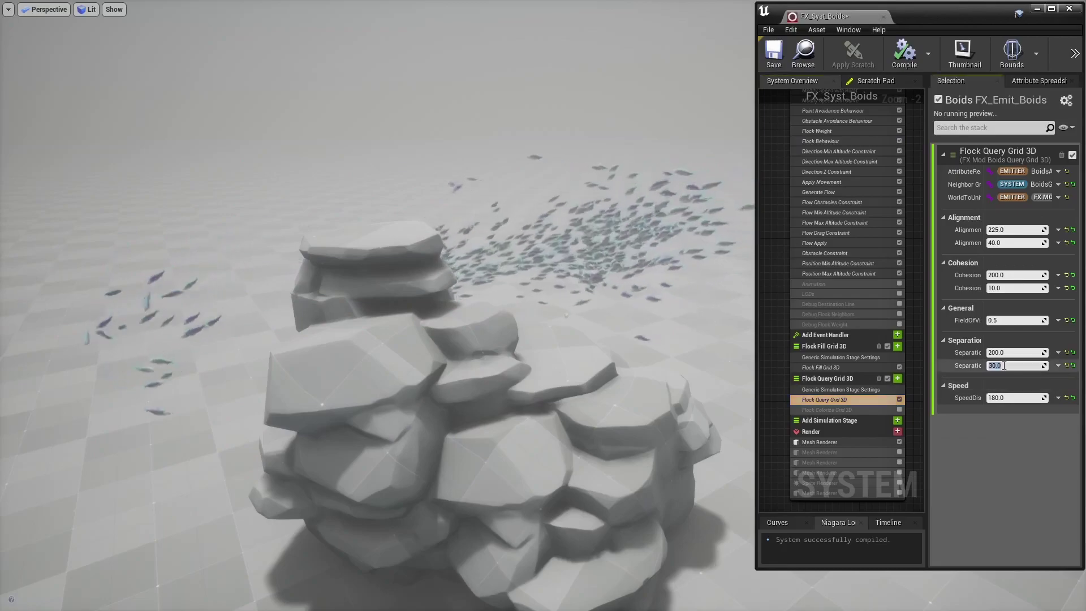
{"action": "type", "text": "80"}
{"action": "key", "text": "Return"}
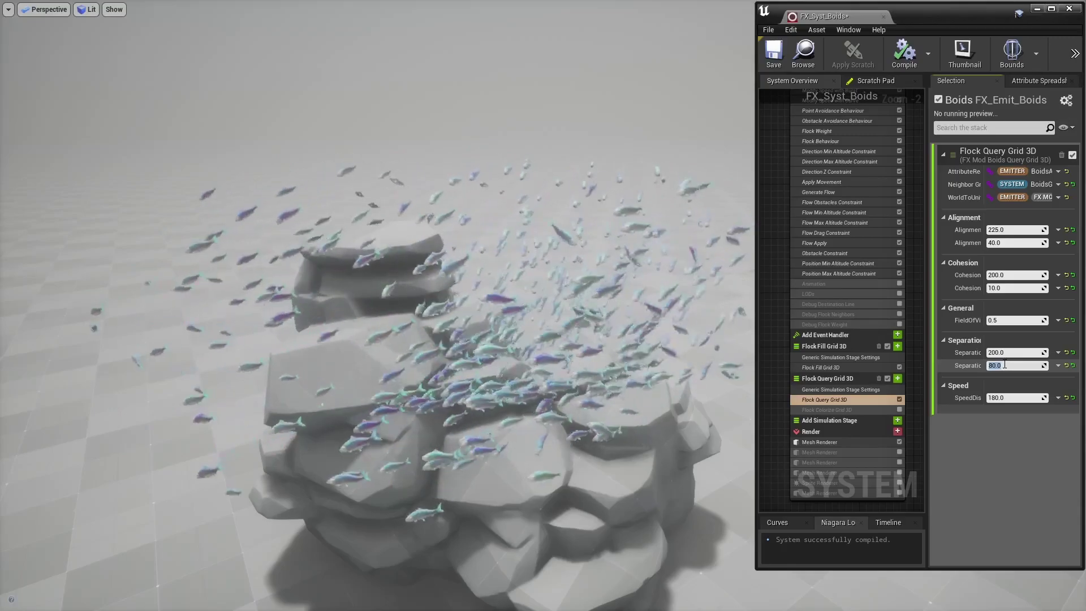
{"action": "type", "text": "10"}
{"action": "key", "text": "Return"}
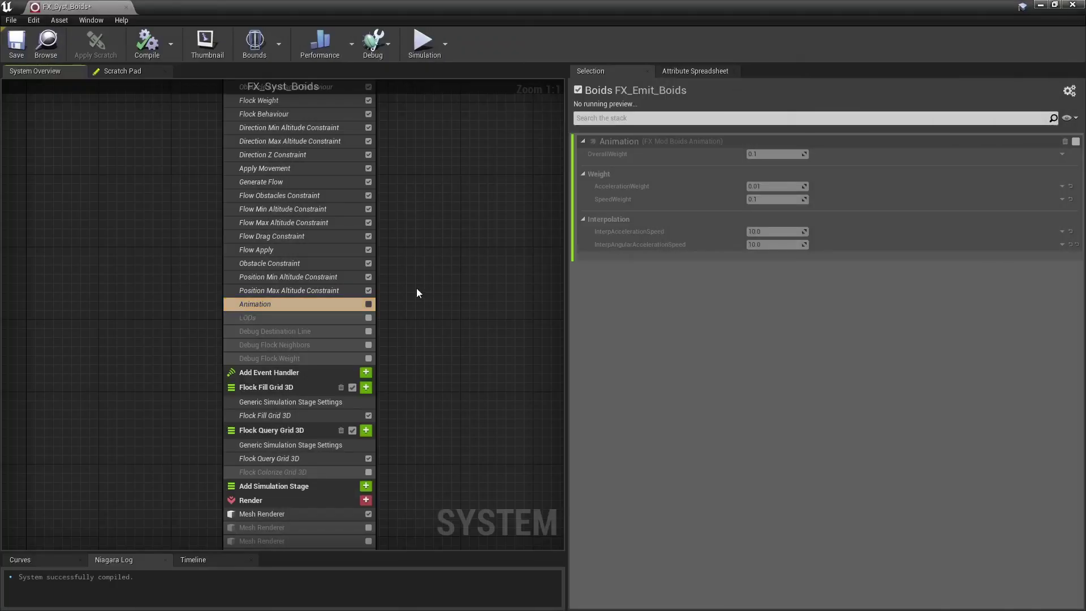
Enable the Animation module in the Particle Update stack and display its settings
{"action": "left_click", "coordinate": [249, 317]}
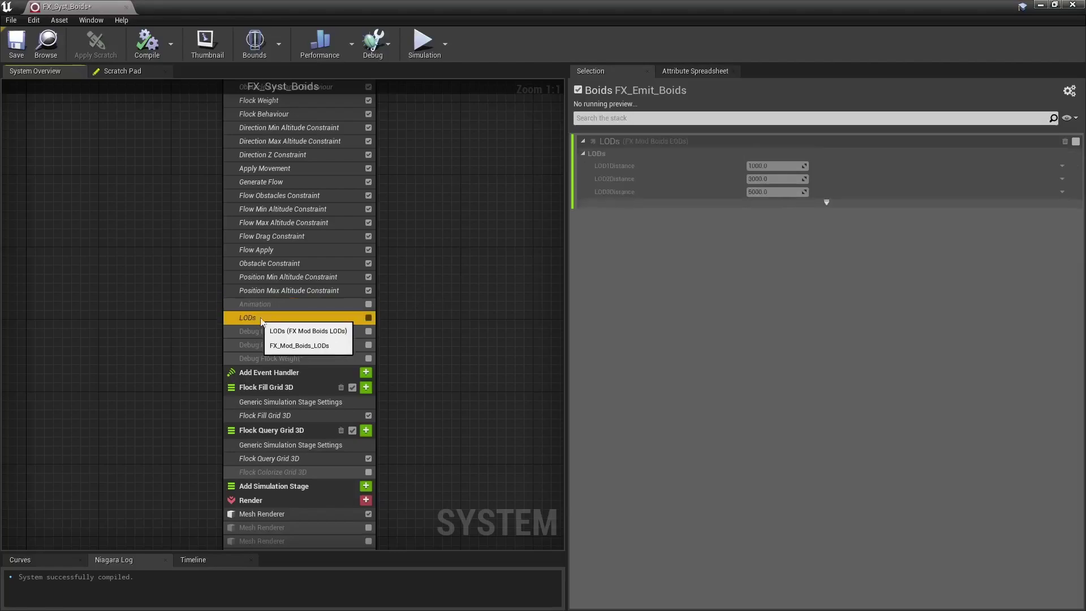
{"action": "left_click", "coordinate": [368, 304]}
{"action": "left_click", "coordinate": [281, 303]}
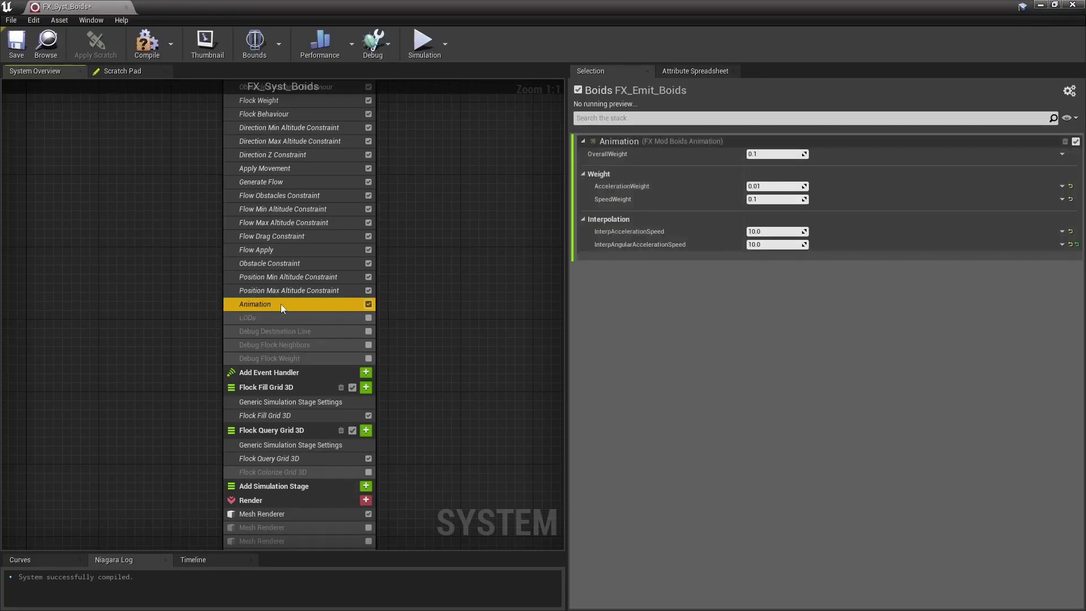
Open the Animation module graph and examine it from the acceleration interpolation through the anim time increment to the values sent to the material
{"action": "double_click", "coordinate": [280, 304]}
{"action": "right_click_drag", "start_coordinate": [290, 392], "coordinate": [597, 348]}
{"action": "scroll", "coordinate": [616, 348], "scroll_direction": "up", "scroll_amount": 3}
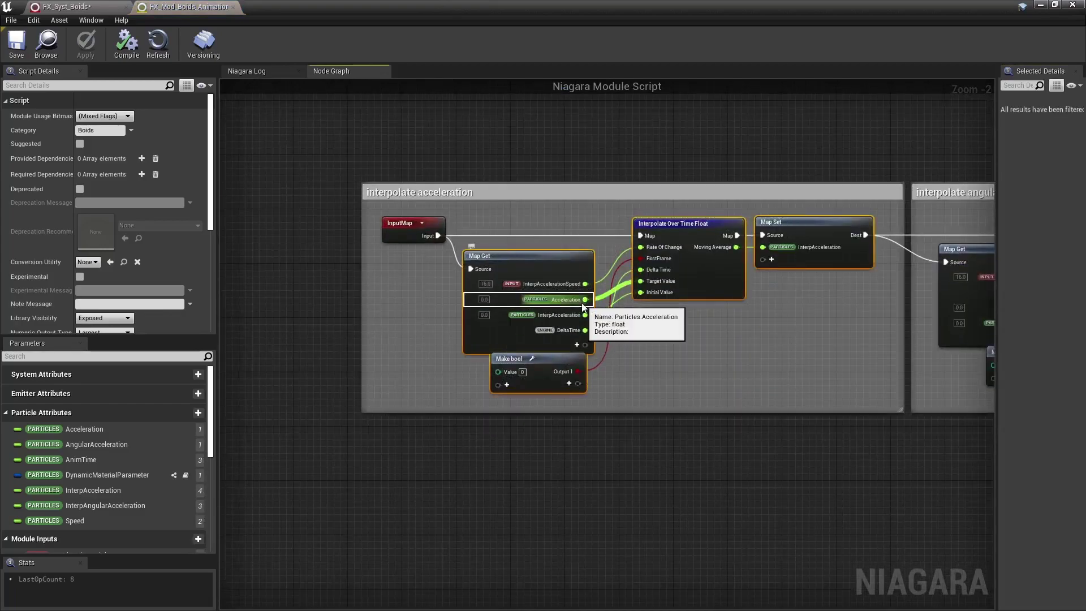
{"action": "left_click", "coordinate": [733, 356]}
{"action": "right_click_drag", "start_coordinate": [742, 356], "coordinate": [346, 241]}
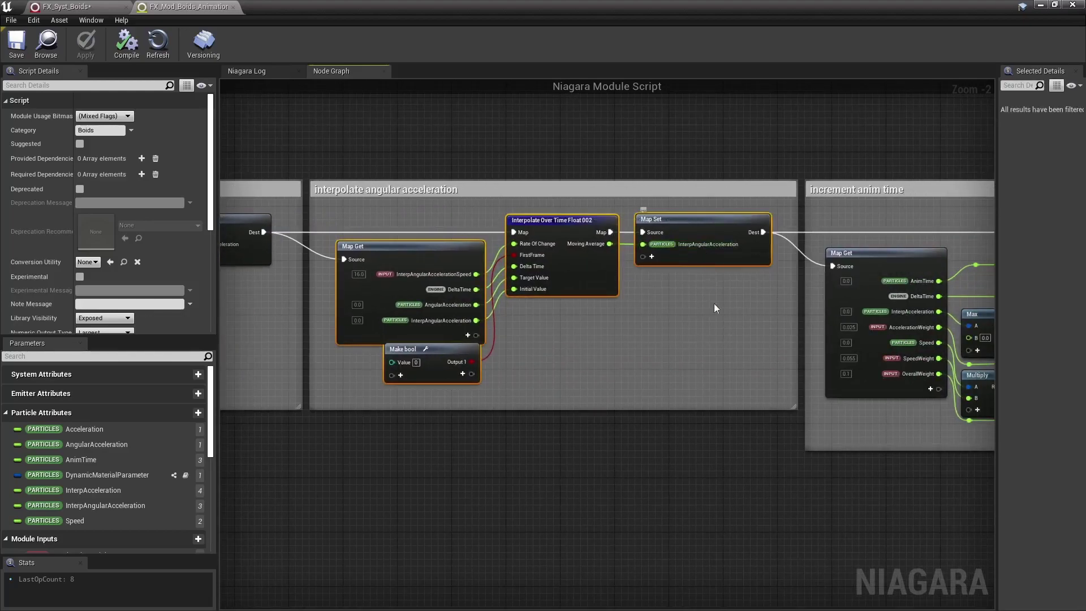
{"action": "right_click_drag", "start_coordinate": [739, 371], "coordinate": [253, 371]}
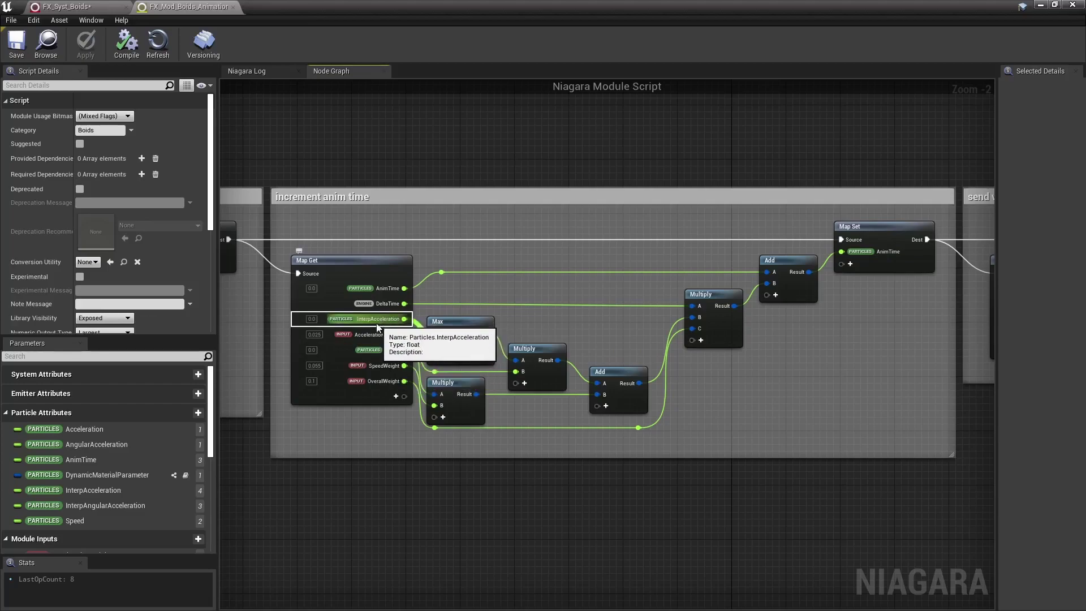
{"action": "right_click_drag", "start_coordinate": [629, 141], "coordinate": [79, 142]}
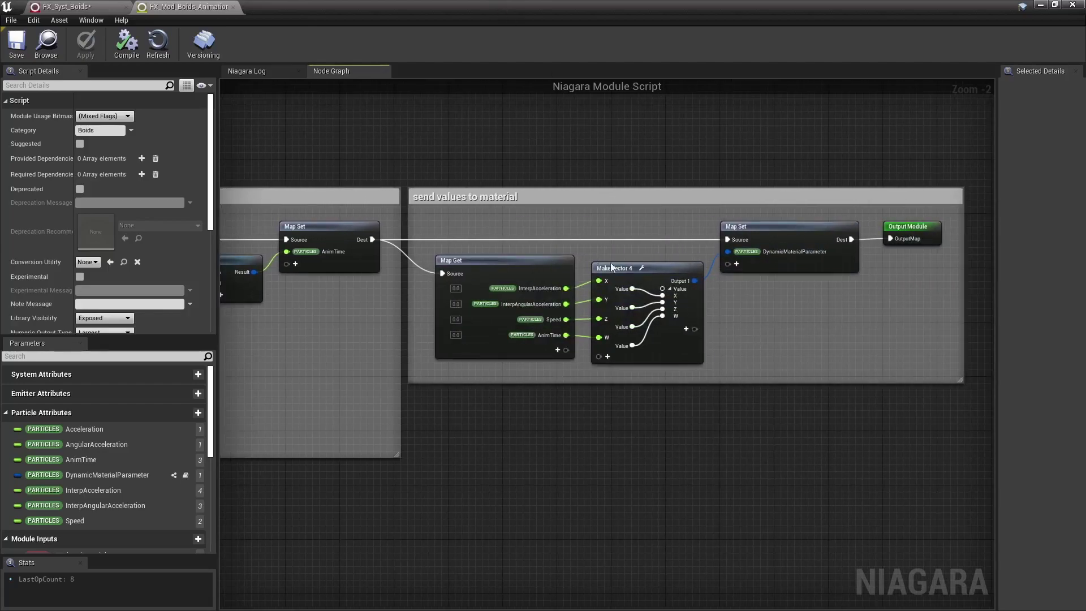
{"action": "left_click_drag", "start_coordinate": [382, 5], "coordinate": [905, 30]}
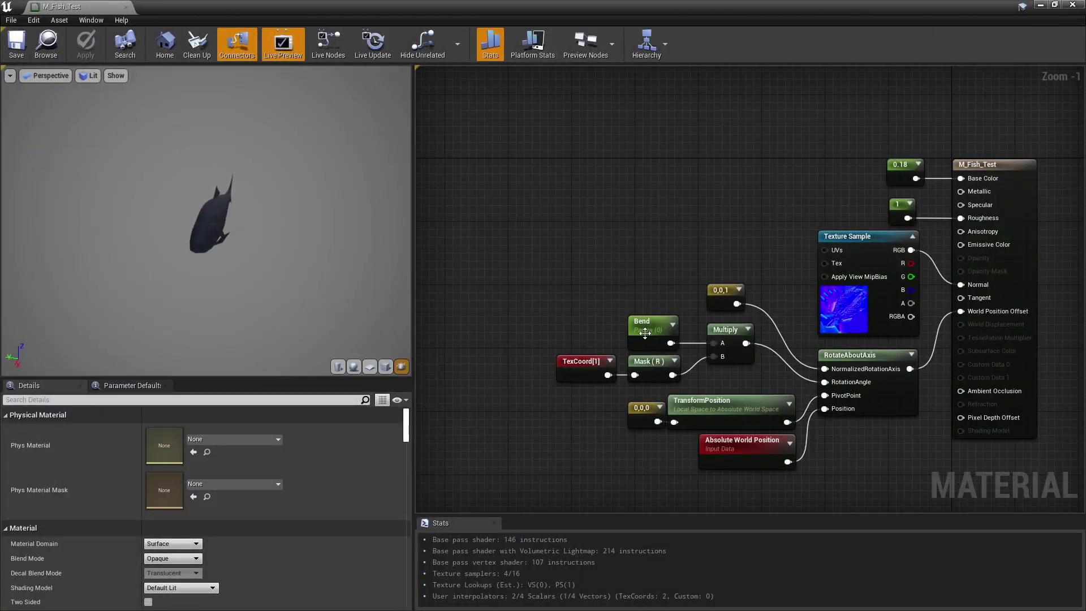
Try a default value of 0.4 for the Bend parameter in M_Fish_Test and reduce it to 0.2
{"action": "left_click", "coordinate": [645, 334]}
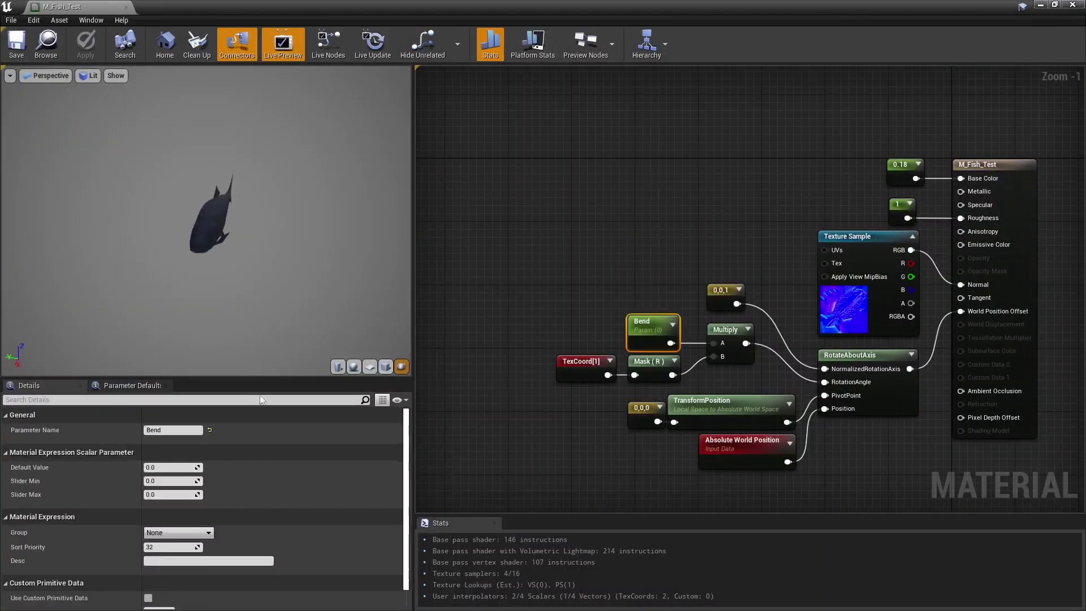
{"action": "type", "text": "0.4"}
{"action": "key", "text": "Return"}
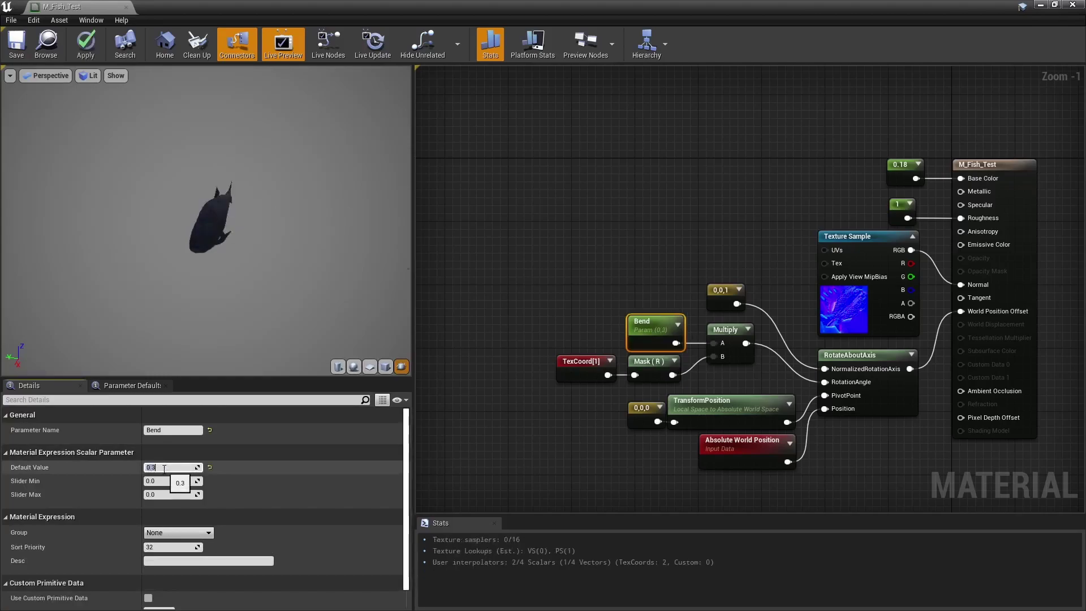
{"action": "left_click_drag", "start_coordinate": [236, 345], "coordinate": [249, 346]}
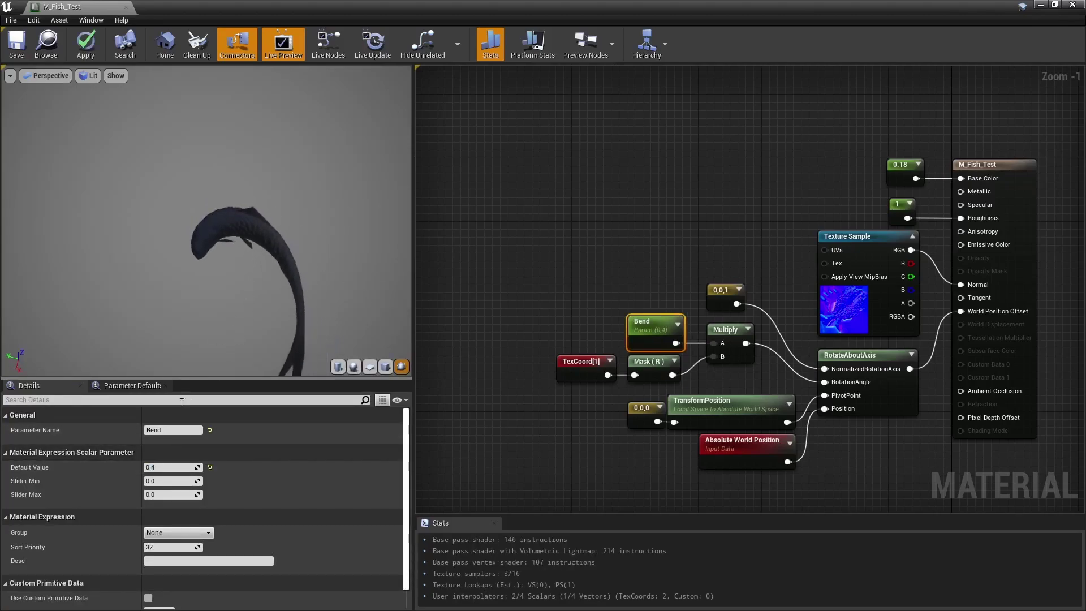
{"action": "type", "text": "0.2"}
{"action": "key", "text": "Return"}
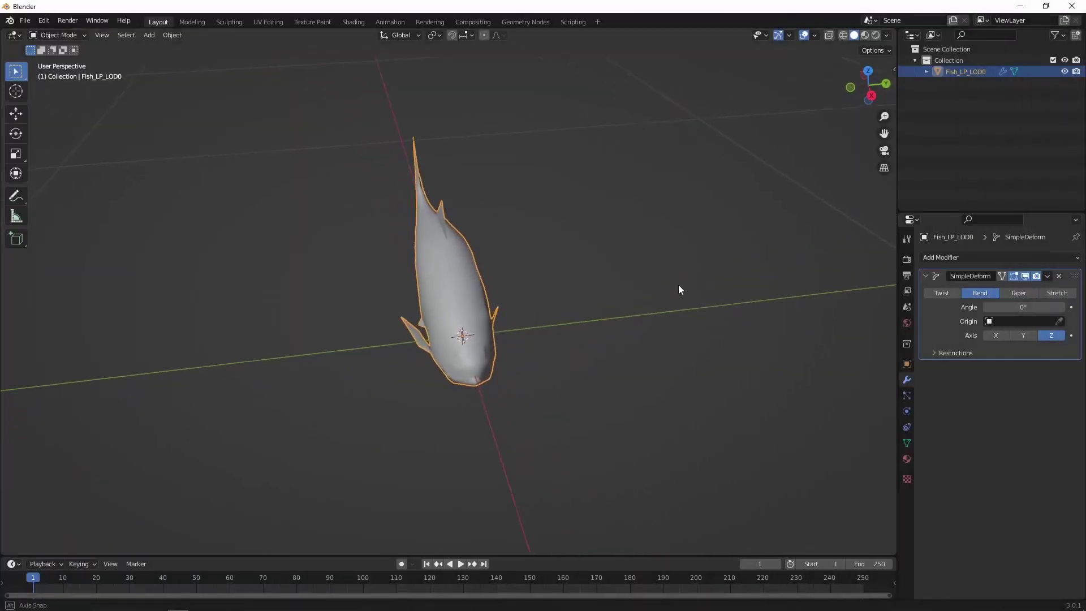
Switch to Blender and vary the Bend angle of the fish's SimpleDeform modifier around the Z axis
{"action": "middle_click_drag", "start_coordinate": [678, 289], "coordinate": [752, 293]}
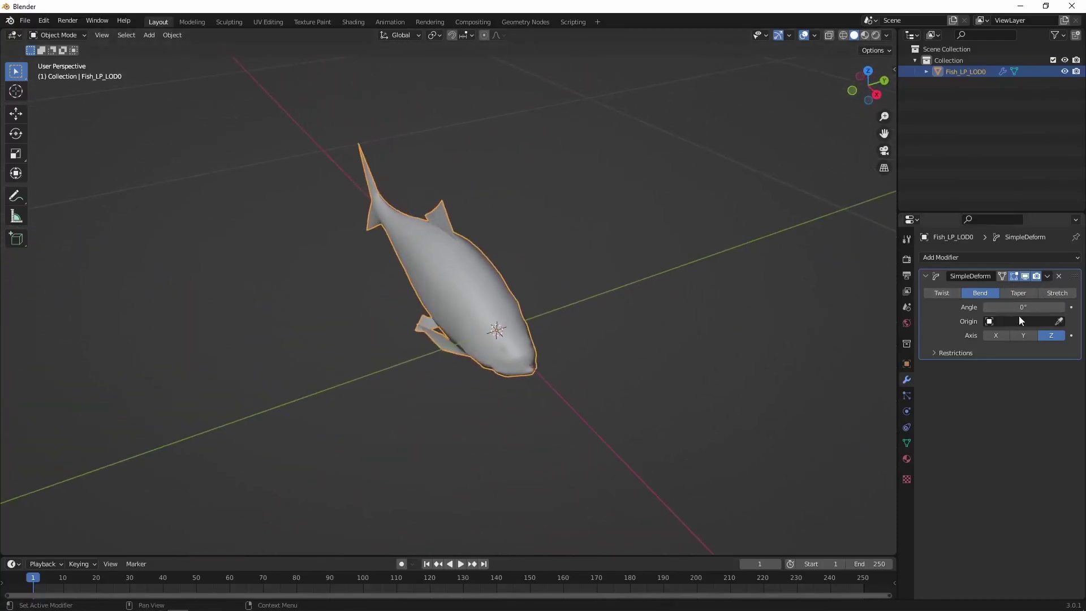
{"action": "left_click_drag", "start_coordinate": [1023, 307], "coordinate": [984, 307]}
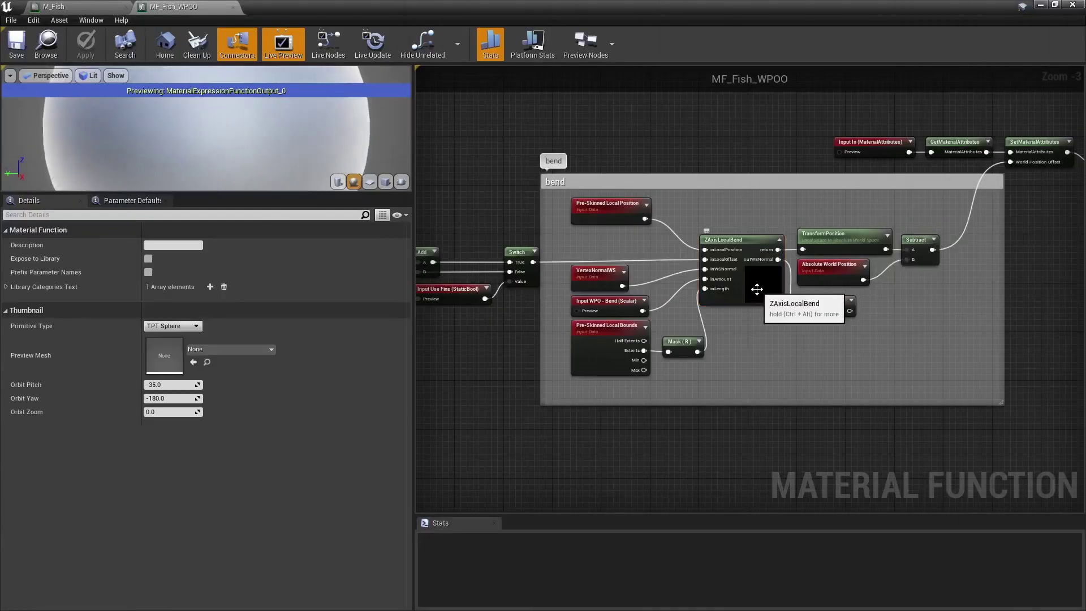
Examine the ZAxisLocalBend node in the fish material function and the Twitter post explaining its normal fix and Pre-Skinned Local Position use
{"action": "left_click", "coordinate": [757, 290]}
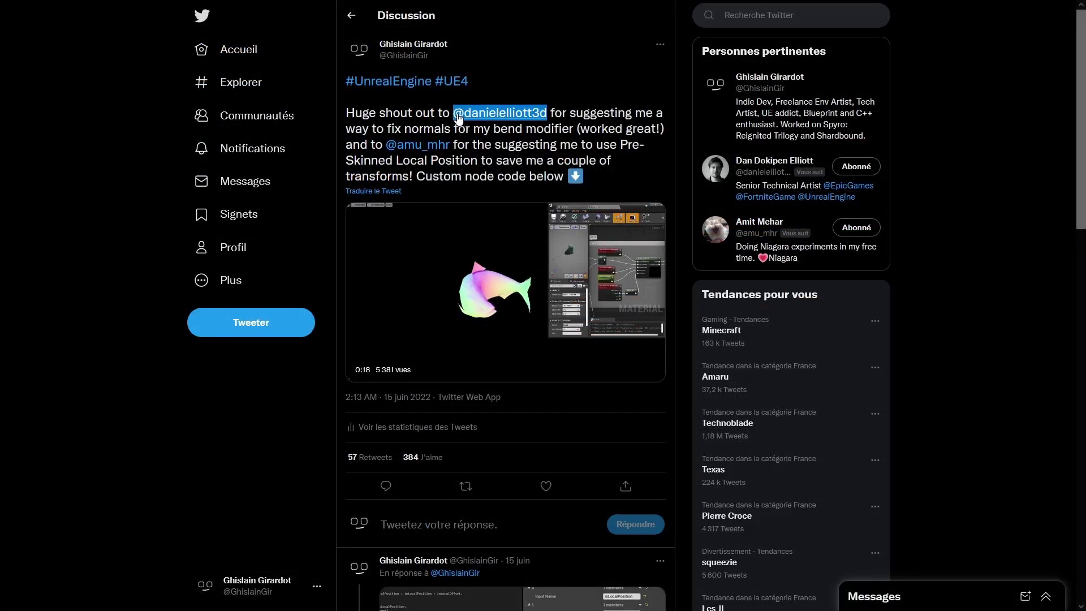
{"action": "mouse_move", "coordinate": [458, 117]}
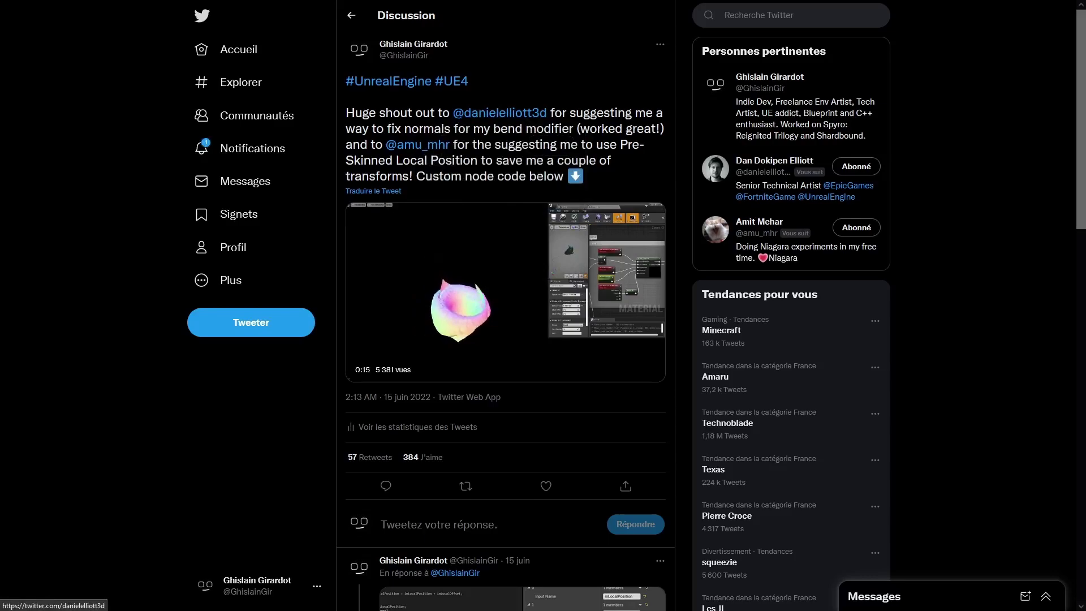
{"action": "mouse_move", "coordinate": [510, 118]}
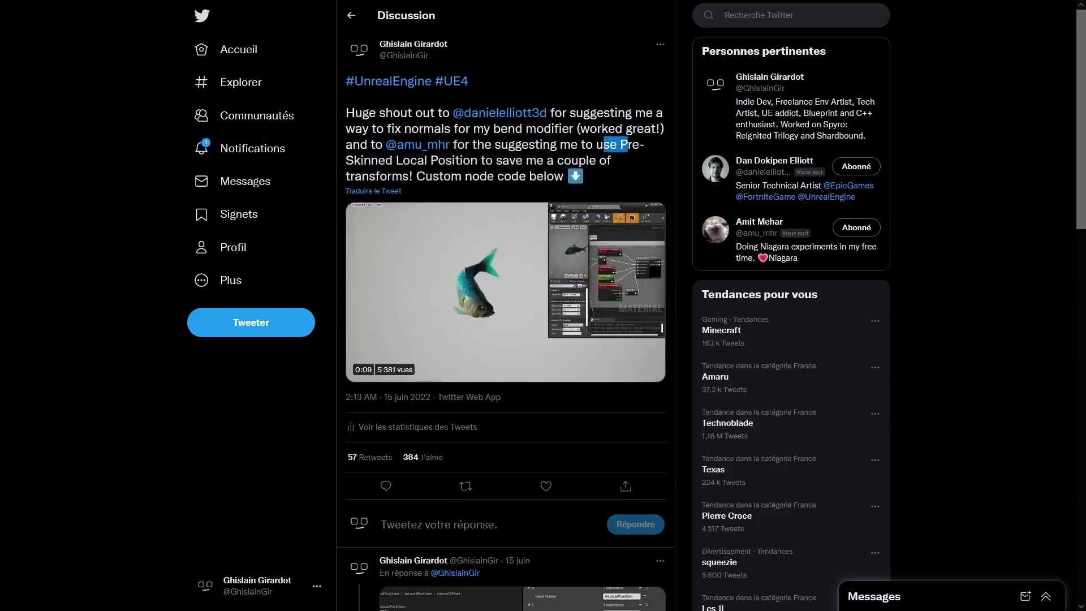
{"action": "left_click", "coordinate": [637, 162]}
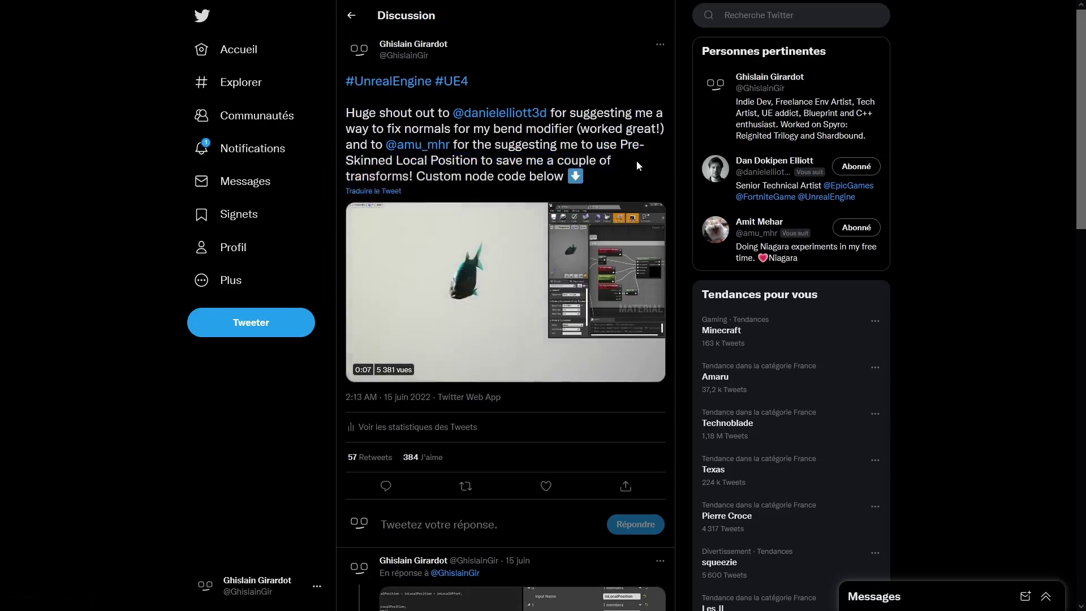
{"action": "left_click", "coordinate": [653, 370]}
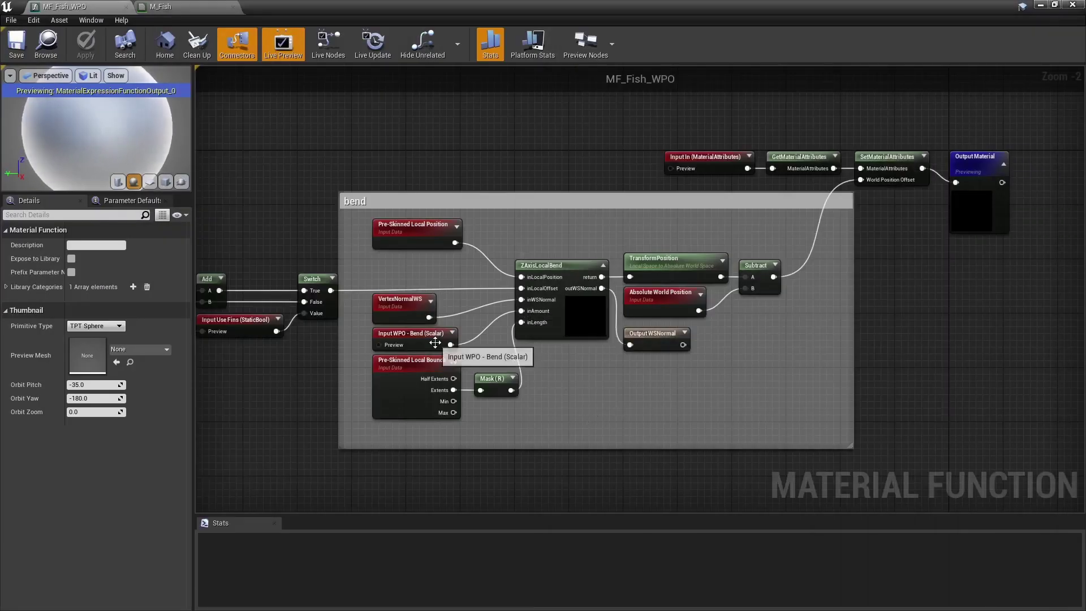
{"action": "left_click", "coordinate": [174, 6]}
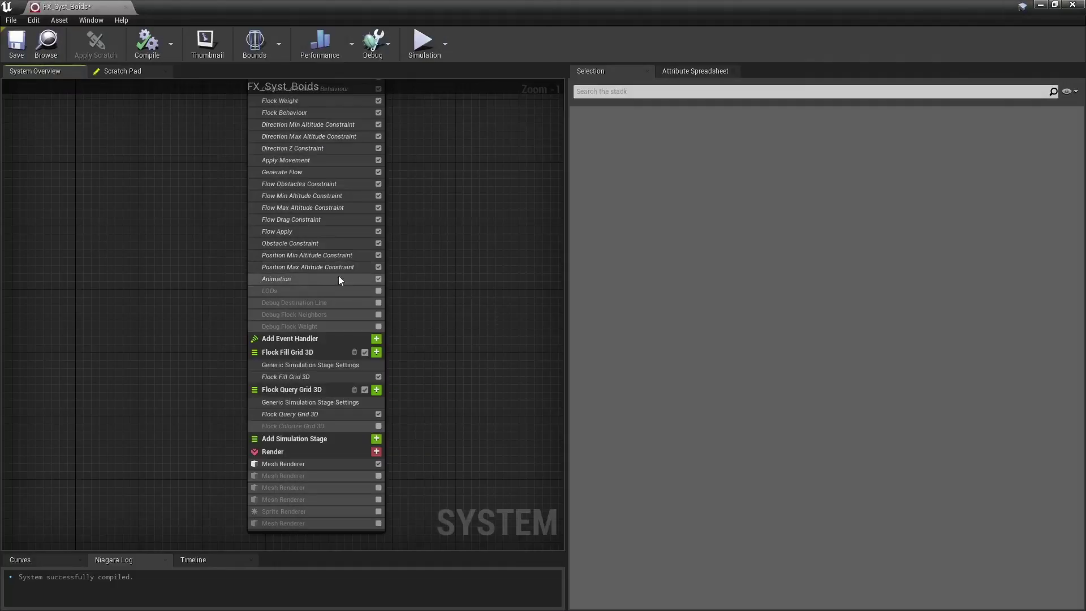
Enable the LODs module in FX_Syst_Boids and the three additional LOD Mesh Renderers below the first one
{"action": "left_click", "coordinate": [379, 292]}
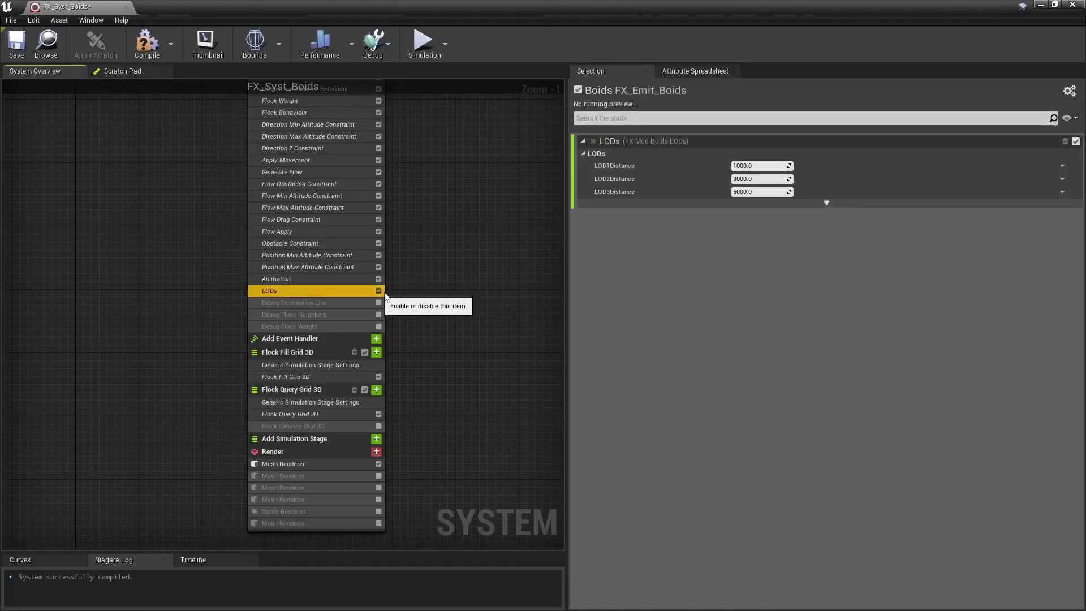
{"action": "left_click", "coordinate": [379, 476]}
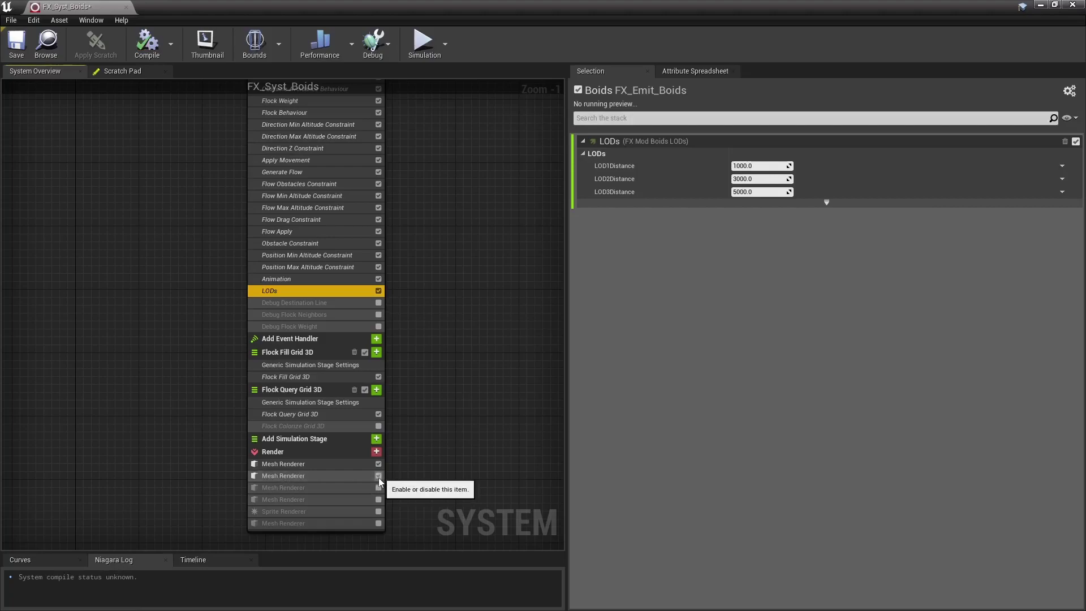
{"action": "left_click", "coordinate": [379, 488]}
{"action": "left_click", "coordinate": [379, 500]}
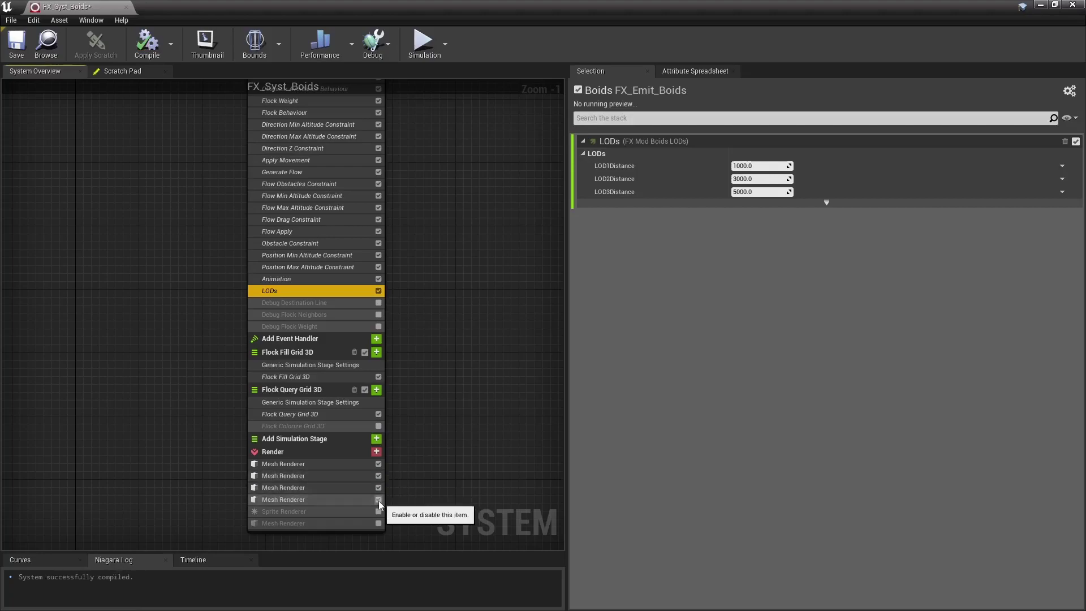
Display the Renderer Visibility settings of the first two Mesh Renderers
{"action": "left_click", "coordinate": [288, 463]}
{"action": "scroll", "coordinate": [670, 447], "scroll_direction": "down", "scroll_amount": 10}
{"action": "scroll", "coordinate": [673, 449], "scroll_direction": "down", "scroll_amount": 2}
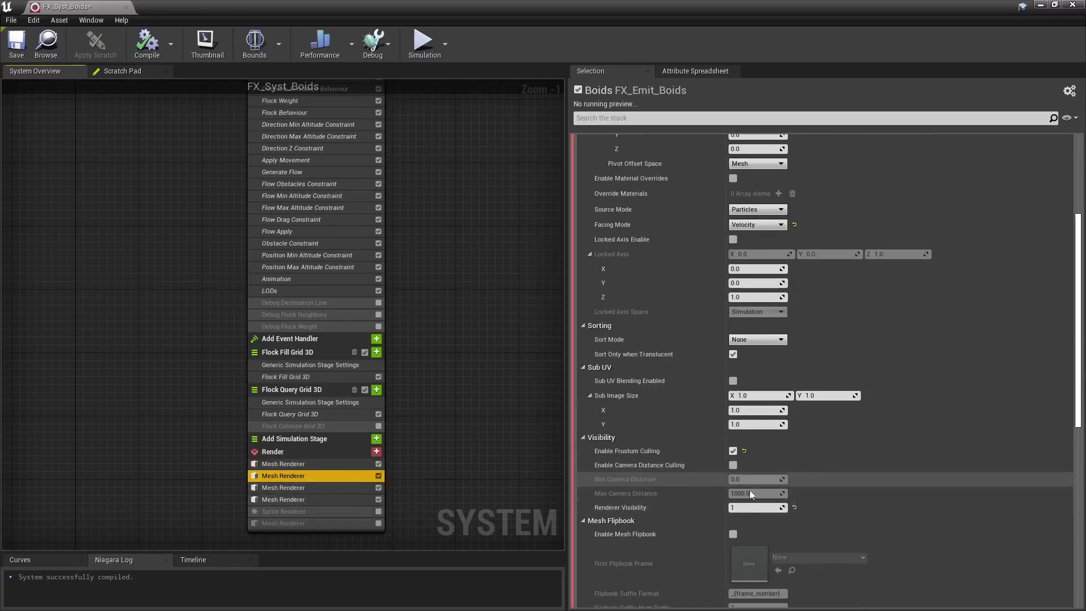
Open the LODs module graph and examine it from the camera distance comparison through the Select nodes to VisibilityTag
{"action": "double_click", "coordinate": [286, 291]}
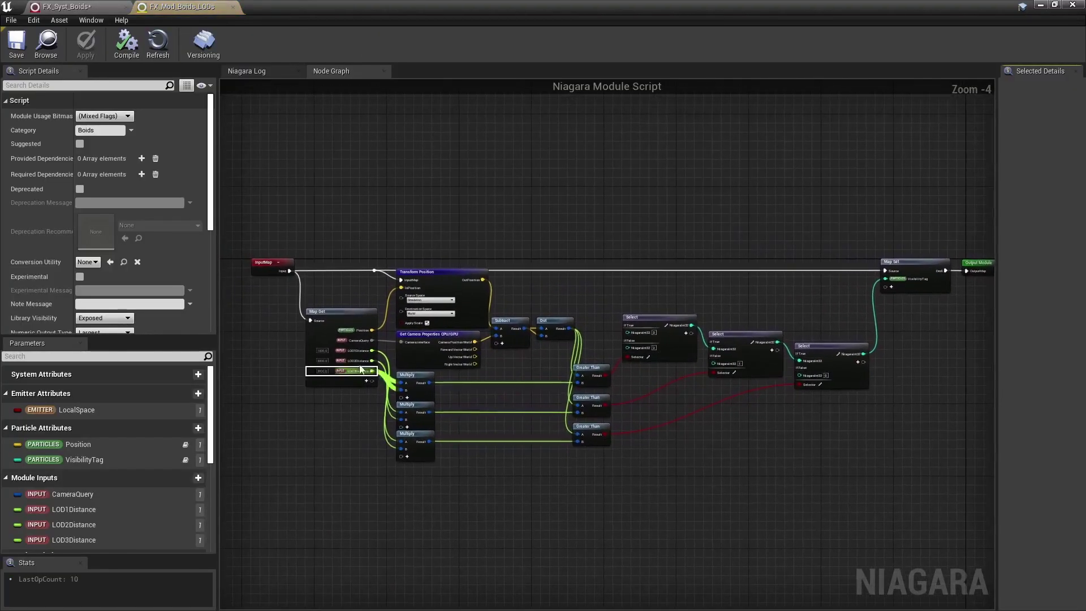
{"action": "scroll", "coordinate": [352, 312], "scroll_direction": "up", "scroll_amount": 3}
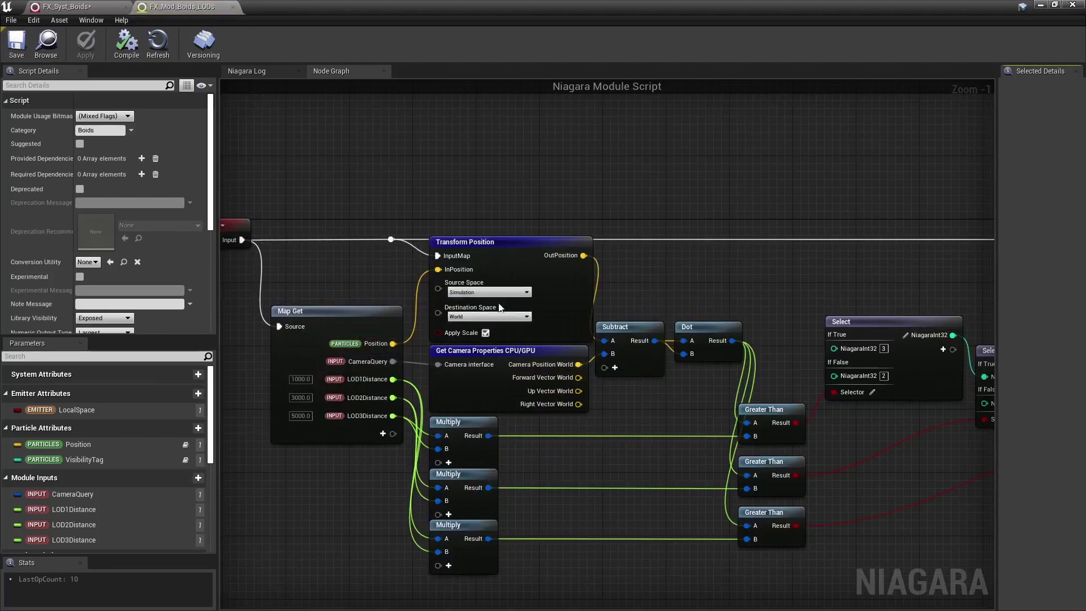
{"action": "scroll", "coordinate": [655, 245], "scroll_direction": "down", "scroll_amount": 1}
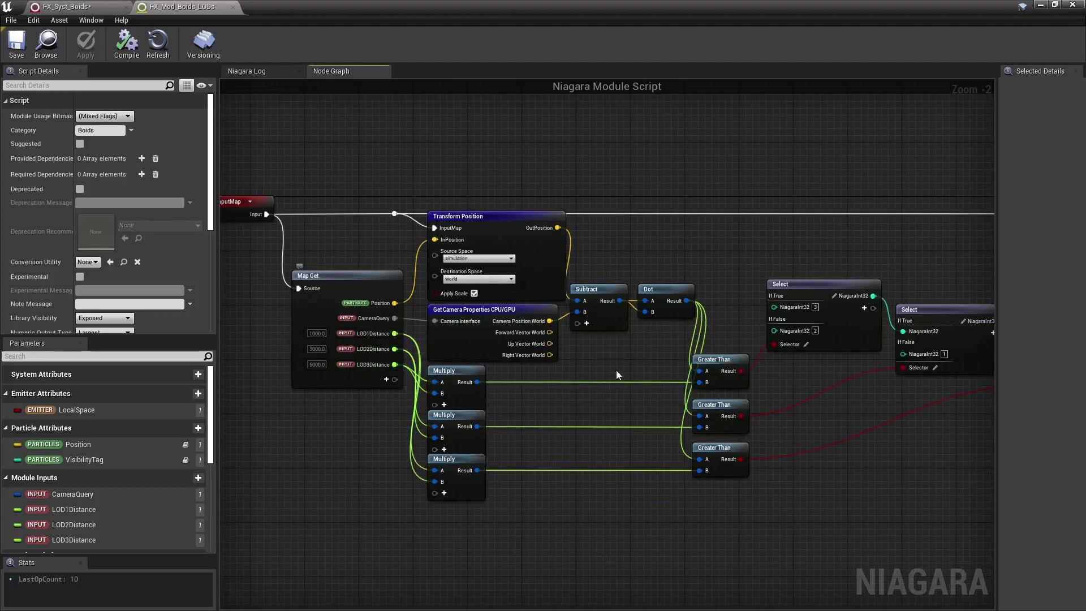
{"action": "right_click_drag", "start_coordinate": [676, 353], "coordinate": [546, 345]}
{"action": "right_click_drag", "start_coordinate": [697, 487], "coordinate": [489, 477]}
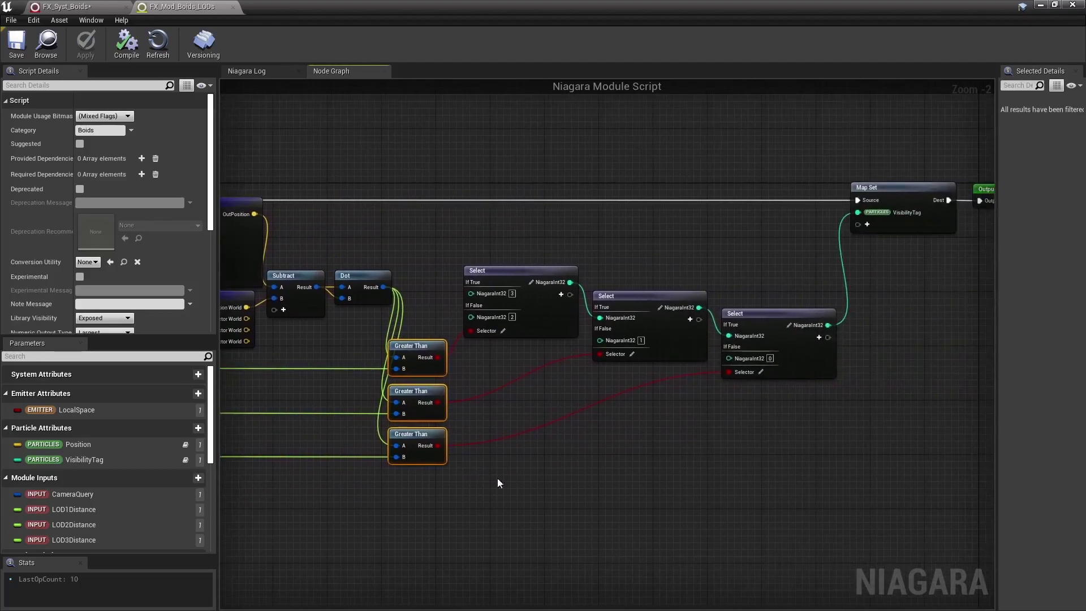
{"action": "left_click", "coordinate": [736, 249]}
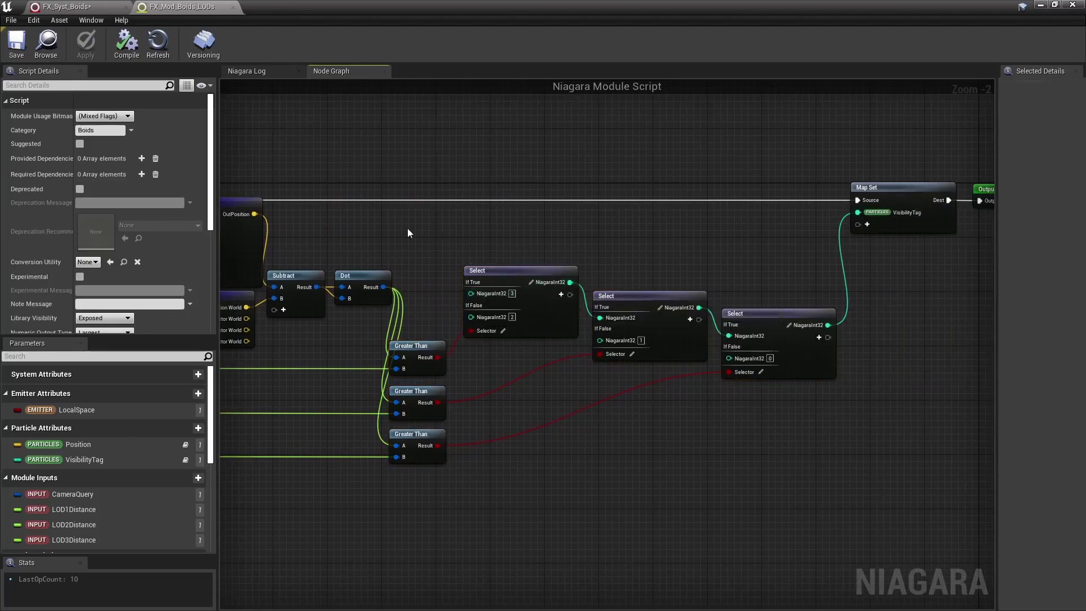
Inspect the SM_Fish_LOD3 mesh used by the fourth Mesh Renderer, then return to the Niagara system
{"action": "left_click", "coordinate": [104, 5]}
{"action": "left_click", "coordinate": [284, 500]}
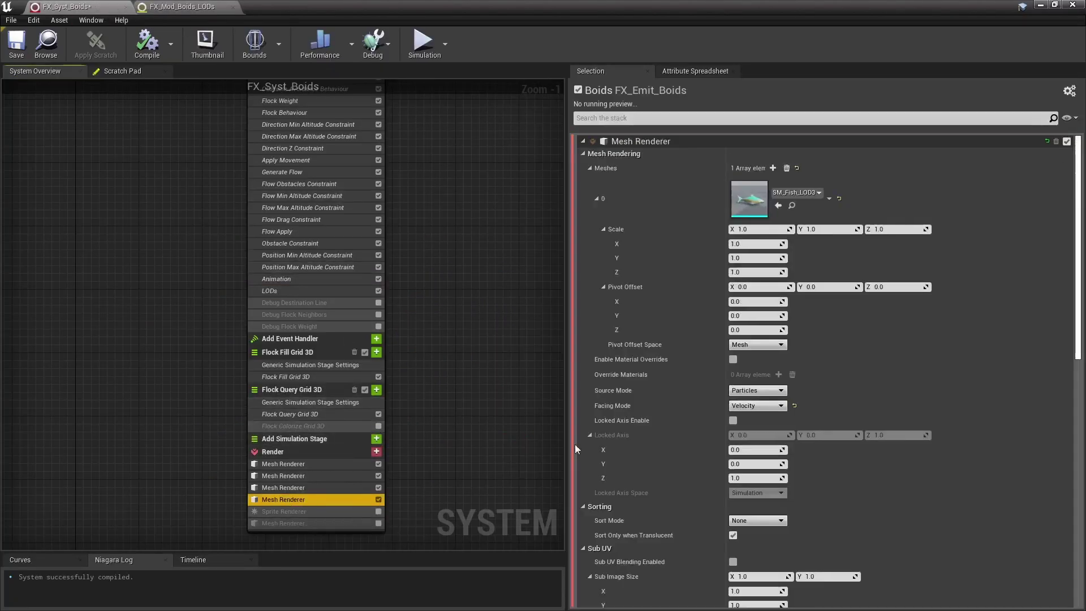
{"action": "double_click", "coordinate": [729, 223]}
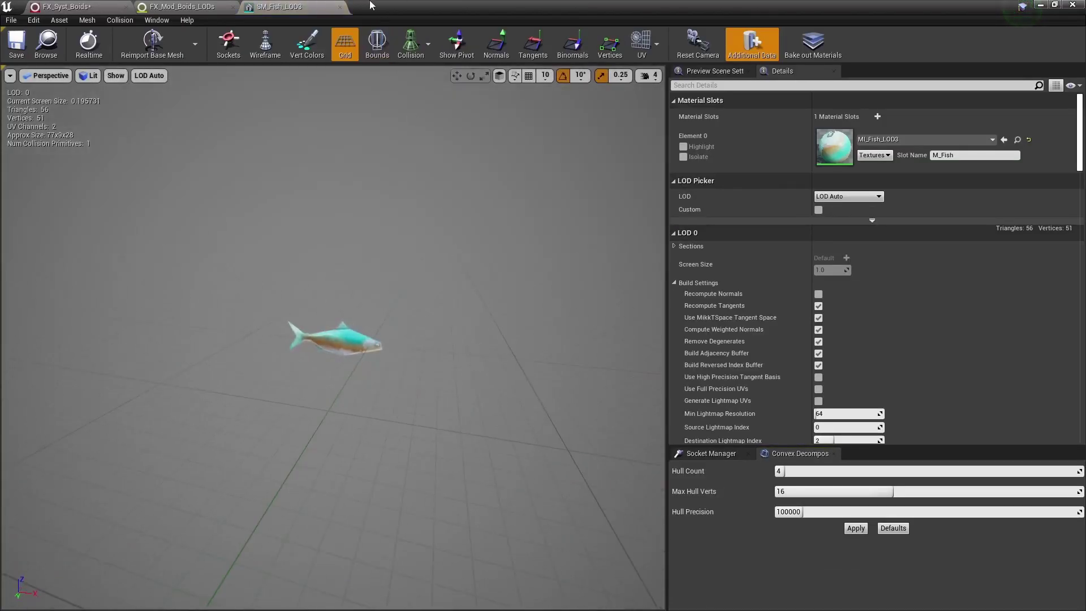
{"action": "left_click", "coordinate": [340, 7]}
{"action": "left_click", "coordinate": [85, 8]}
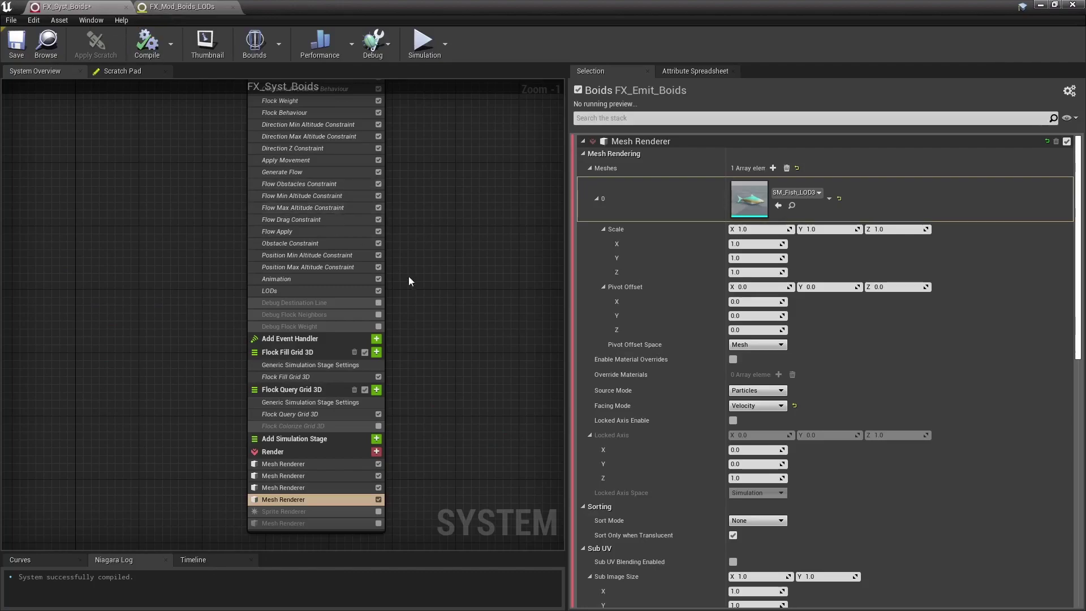
{"action": "right_click_drag", "start_coordinate": [487, 277], "coordinate": [451, 305]}
{"action": "scroll", "coordinate": [424, 383], "scroll_direction": "up", "scroll_amount": 2}
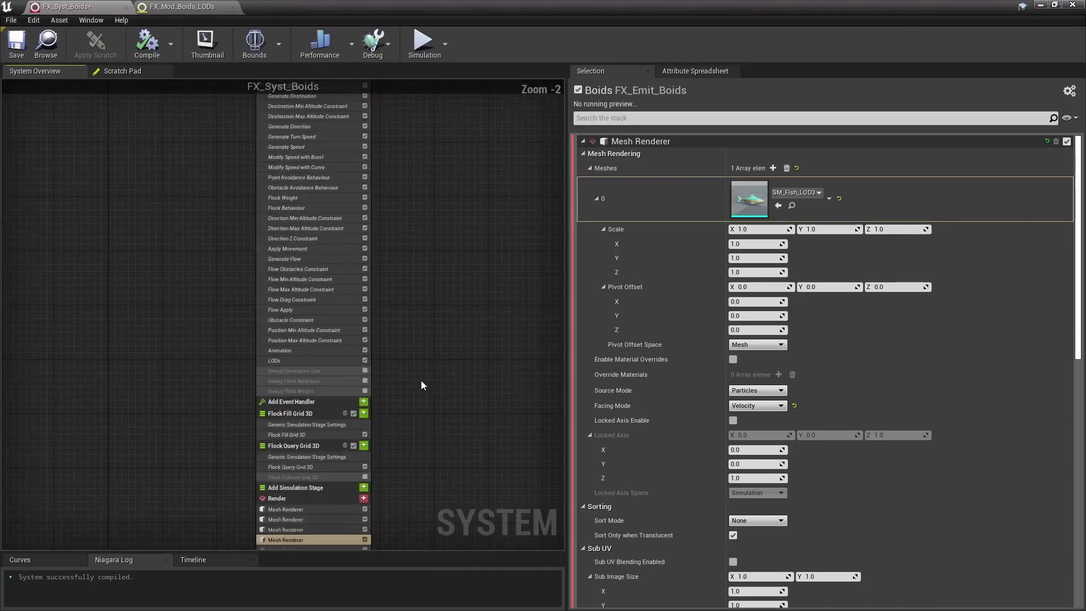
{"action": "right_click_drag", "start_coordinate": [418, 408], "coordinate": [411, 325]}
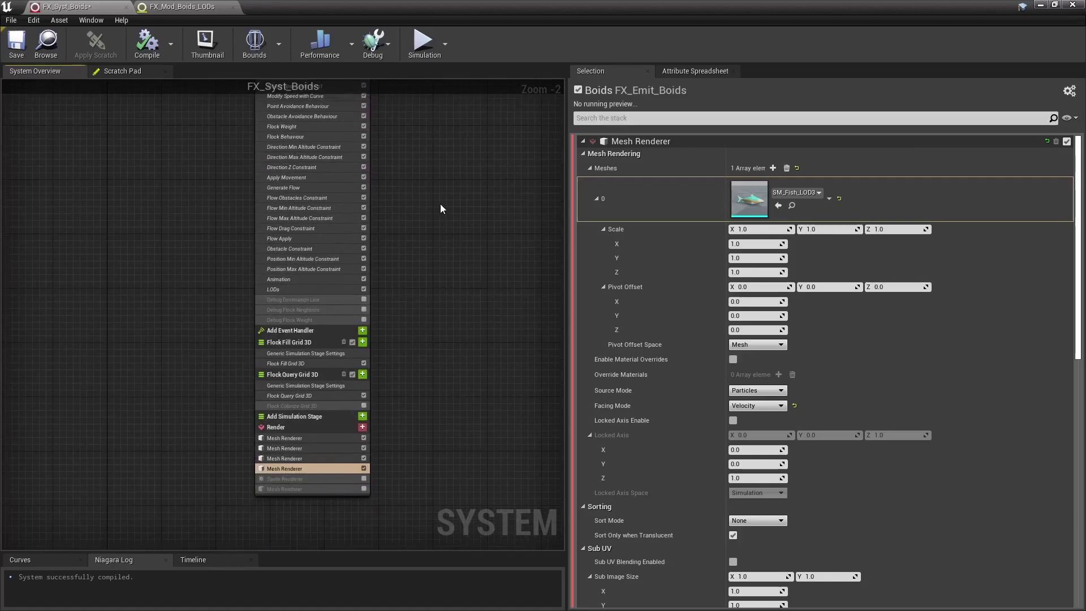
{"action": "right_click_drag", "start_coordinate": [440, 203], "coordinate": [446, 296]}
{"action": "right_click_drag", "start_coordinate": [416, 136], "coordinate": [418, 355]}
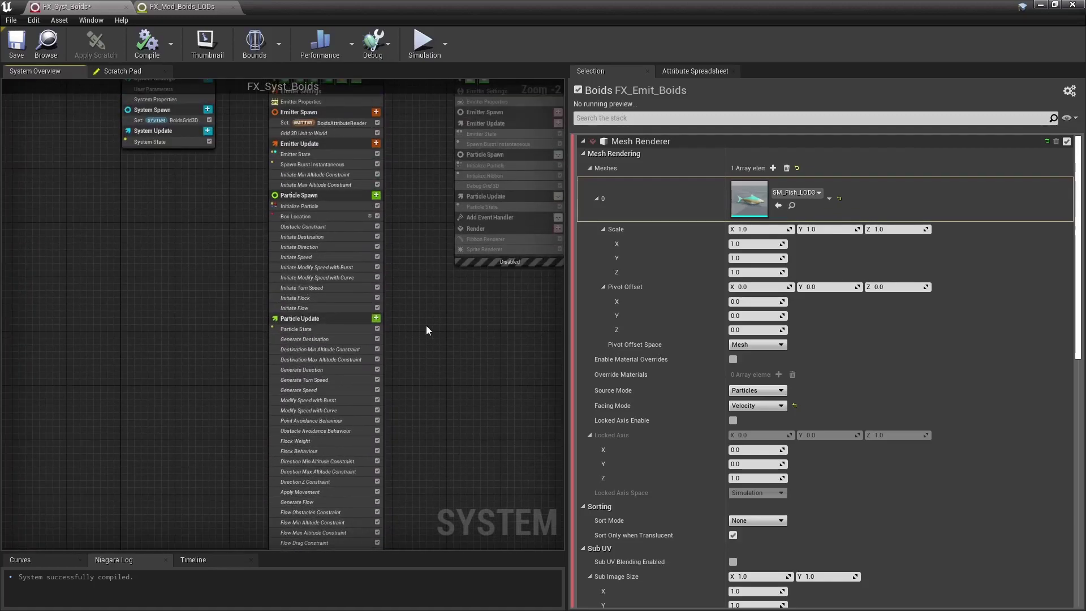
Reveal the level viewport behind the Niagara editor and view the fish school swimming around the rocks
{"action": "double_click", "coordinate": [658, 18]}
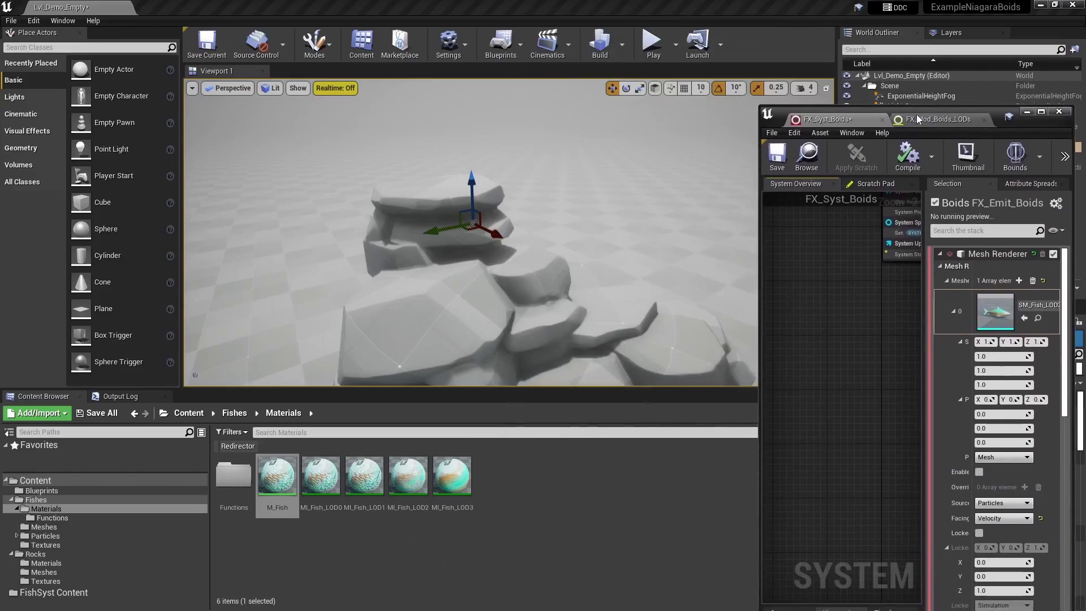
{"action": "scroll", "coordinate": [596, 245], "scroll_direction": "down", "scroll_amount": 3}
{"action": "key", "text": "Escape"}
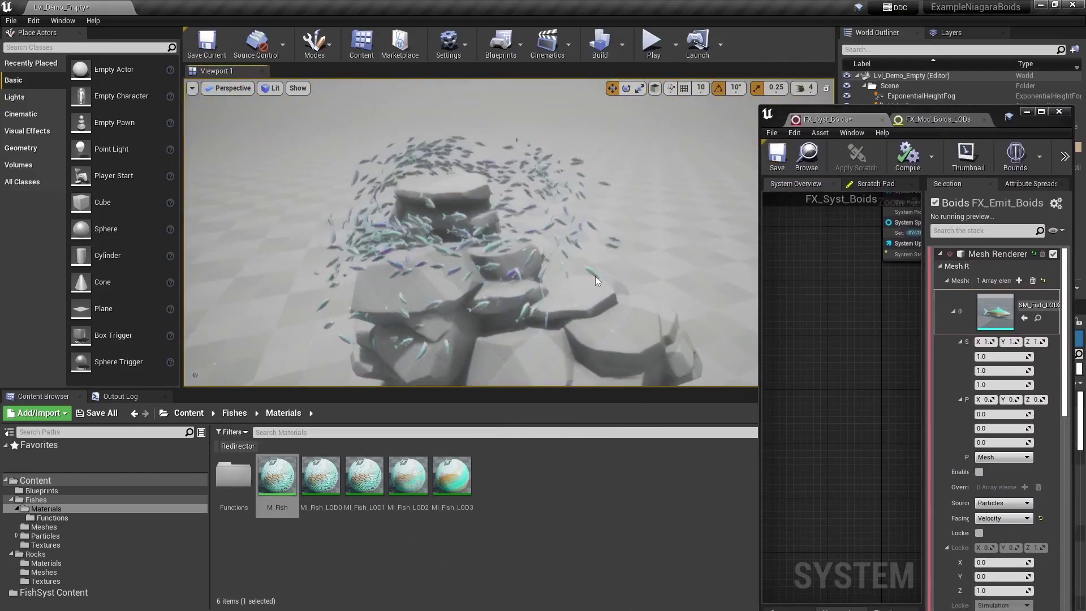
{"action": "left_click_drag", "start_coordinate": [601, 291], "coordinate": [588, 311], "text": "alt"}
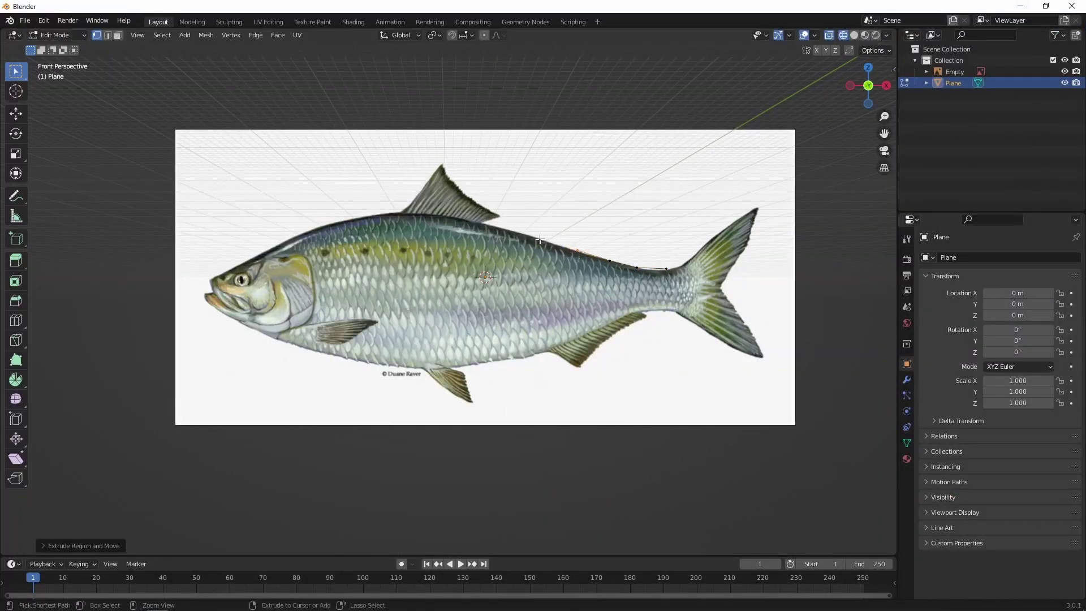
Trace the fish body in Blender's front orthographic view by extruding vertices along the reference image's back, head and belly
{"action": "right_click", "coordinate": [540, 240], "text": "ctrl"}
{"action": "key", "text": "KP_5"}
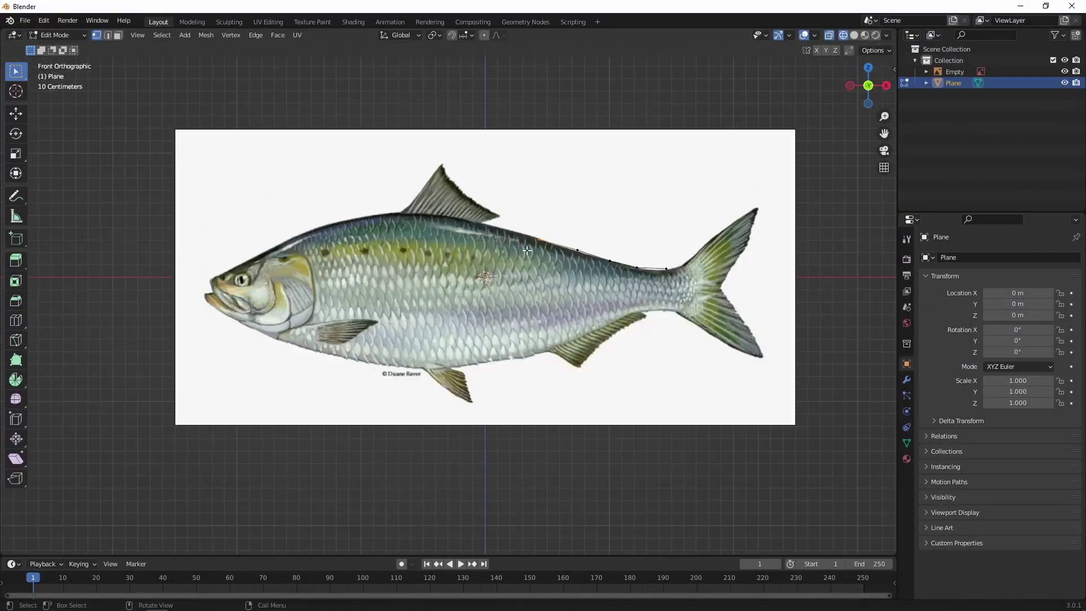
{"action": "key", "text": "e"}
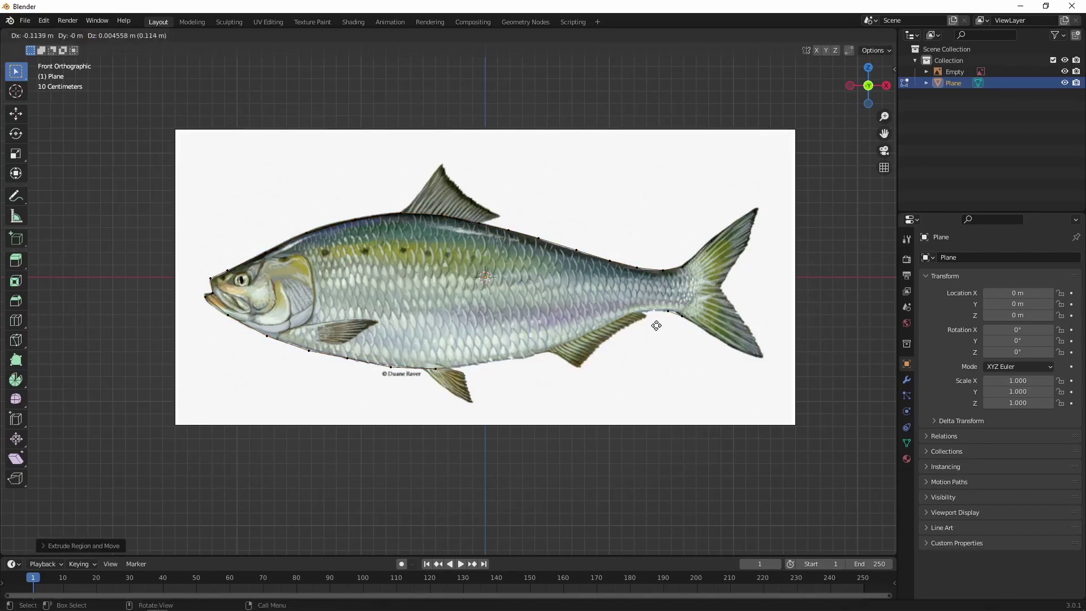
{"action": "left_click", "coordinate": [537, 369]}
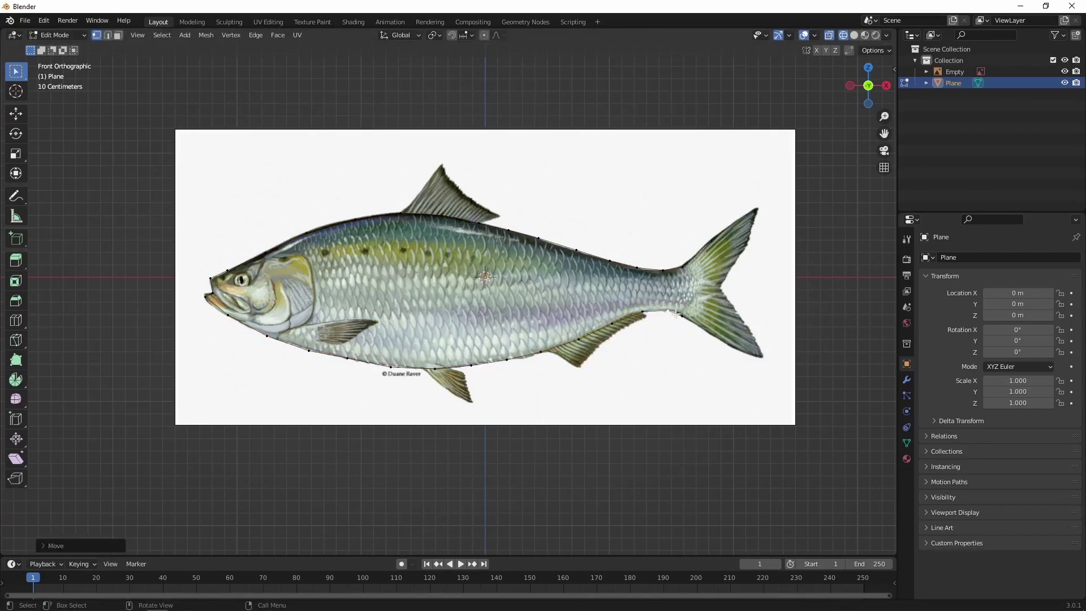
{"action": "scroll", "coordinate": [490, 271], "scroll_direction": "up", "scroll_amount": 3}
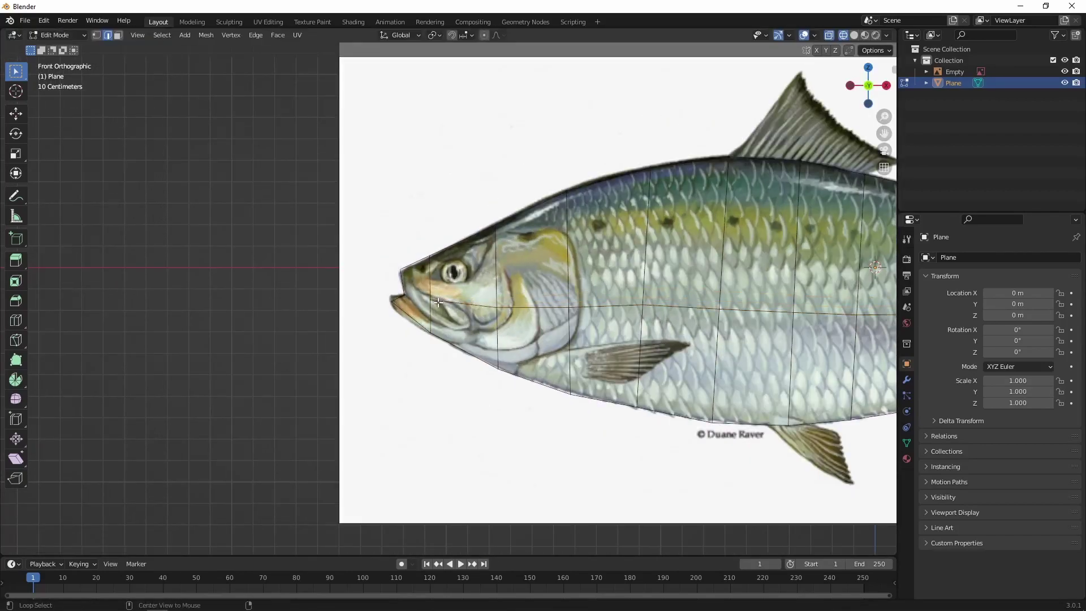
Select the whole traced fish body mesh in edge selection mode
{"action": "scroll", "coordinate": [592, 334], "scroll_direction": "down", "scroll_amount": 4}
{"action": "key", "text": "2"}
{"action": "key", "text": "a"}
{"action": "middle_click_drag", "start_coordinate": [591, 334], "coordinate": [543, 325], "text": "shift"}
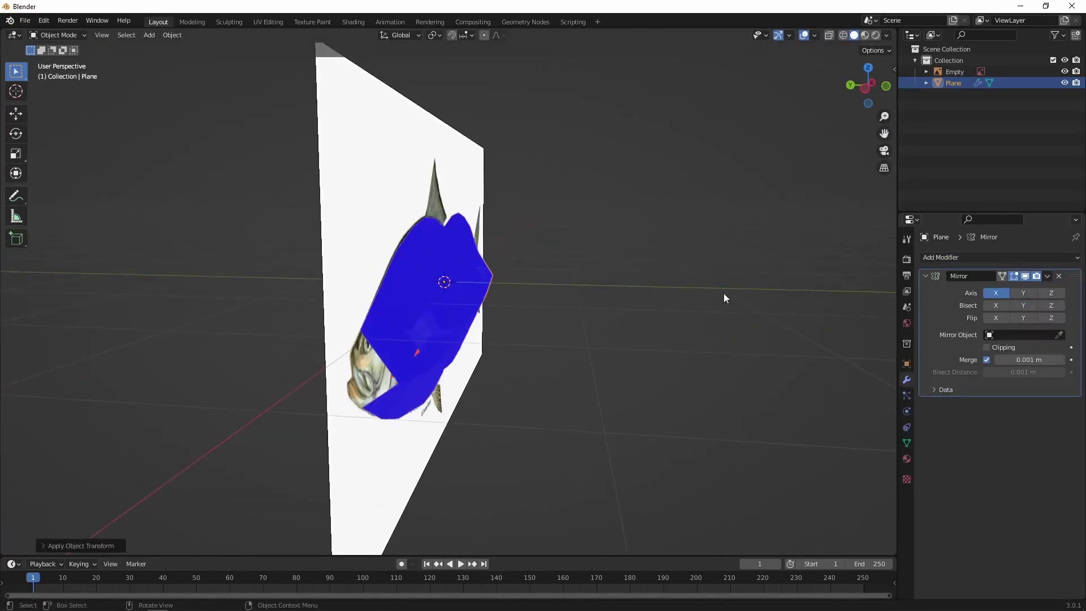
Scale the selected vertices in the middle of the mirrored fish body with proportional editing
{"action": "middle_click_drag", "start_coordinate": [724, 293], "coordinate": [445, 292]}
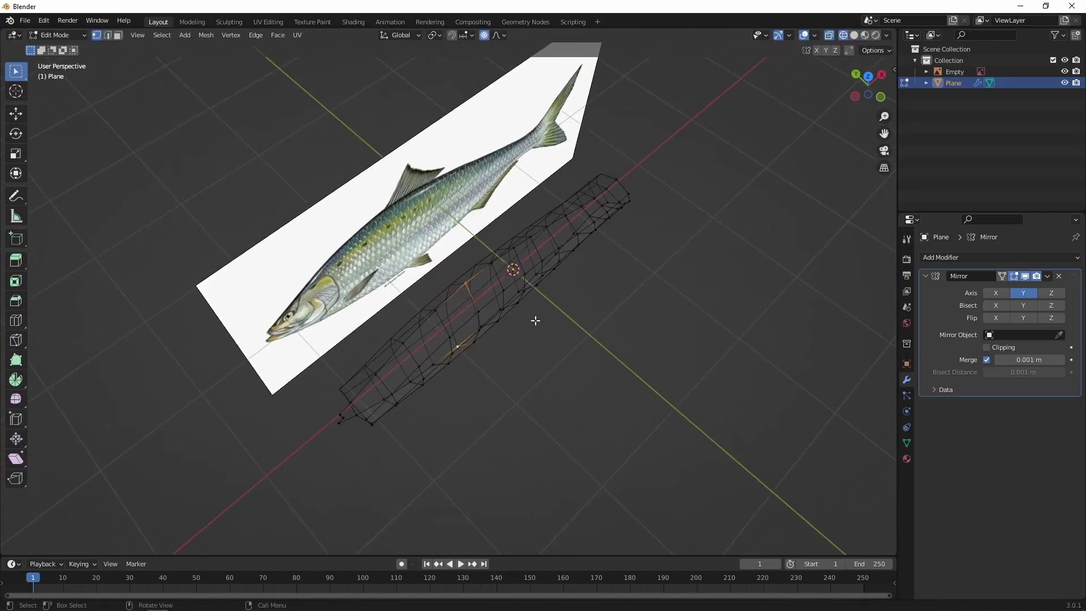
{"action": "key", "text": "s"}
{"action": "left_click", "coordinate": [691, 322]}
{"action": "middle_click_drag", "start_coordinate": [691, 322], "coordinate": [342, 388]}
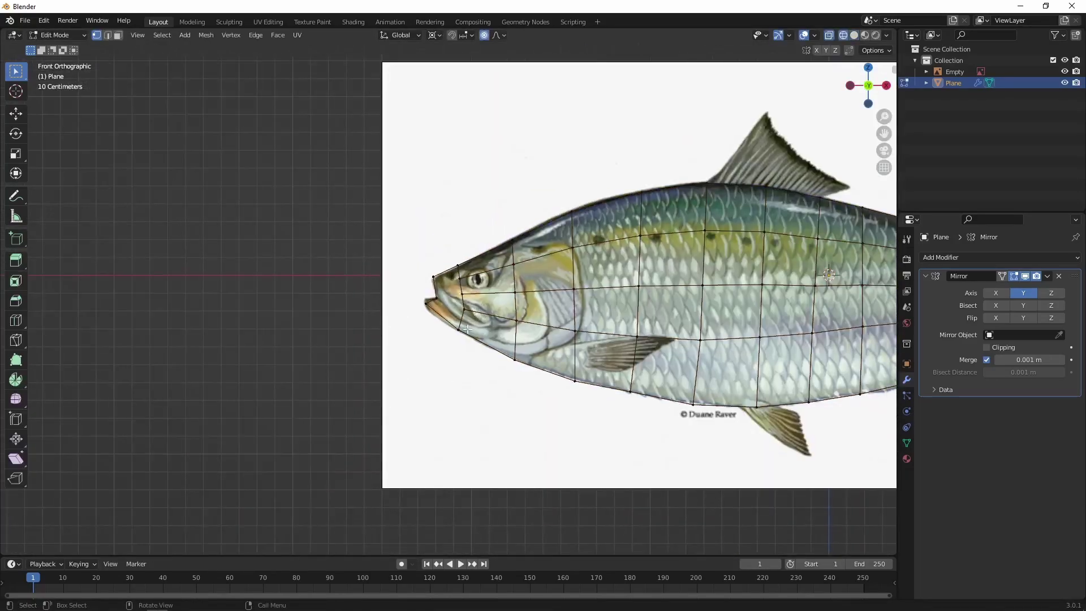
Reposition individual side vertices of the fish body in front view to refine the mesh flow from head to tail
{"action": "scroll", "coordinate": [467, 329], "scroll_direction": "up", "scroll_amount": 3}
{"action": "key", "text": "g"}
{"action": "left_click", "coordinate": [683, 235]}
{"action": "scroll", "coordinate": [514, 306], "scroll_direction": "down", "scroll_amount": 3, "text": "ctrl"}
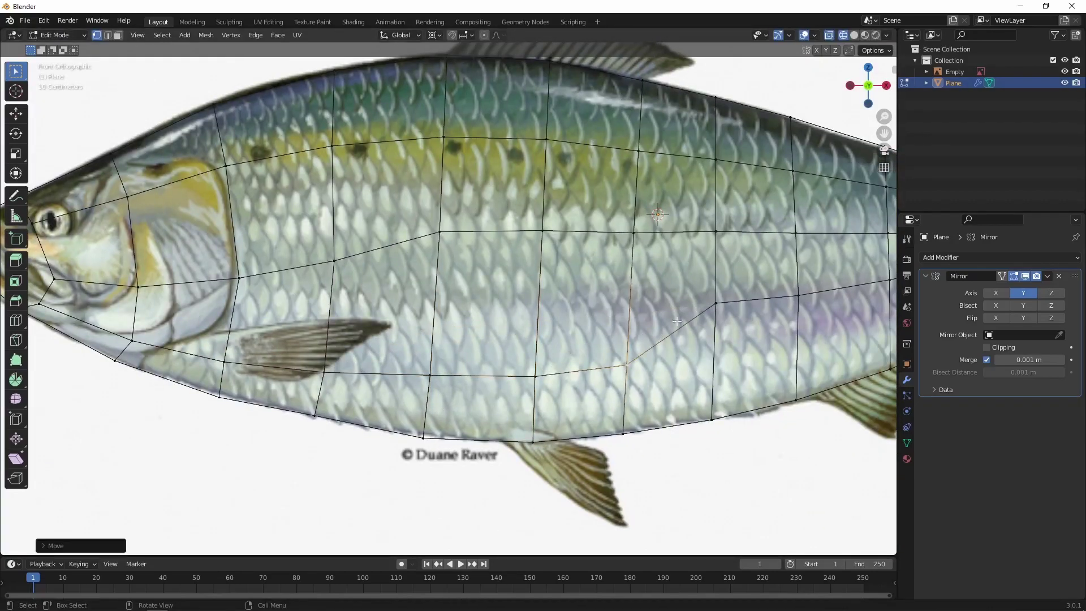
{"action": "key", "text": "g"}
{"action": "left_click", "coordinate": [575, 272]}
{"action": "scroll", "coordinate": [574, 273], "scroll_direction": "down", "scroll_amount": 1, "text": "ctrl"}
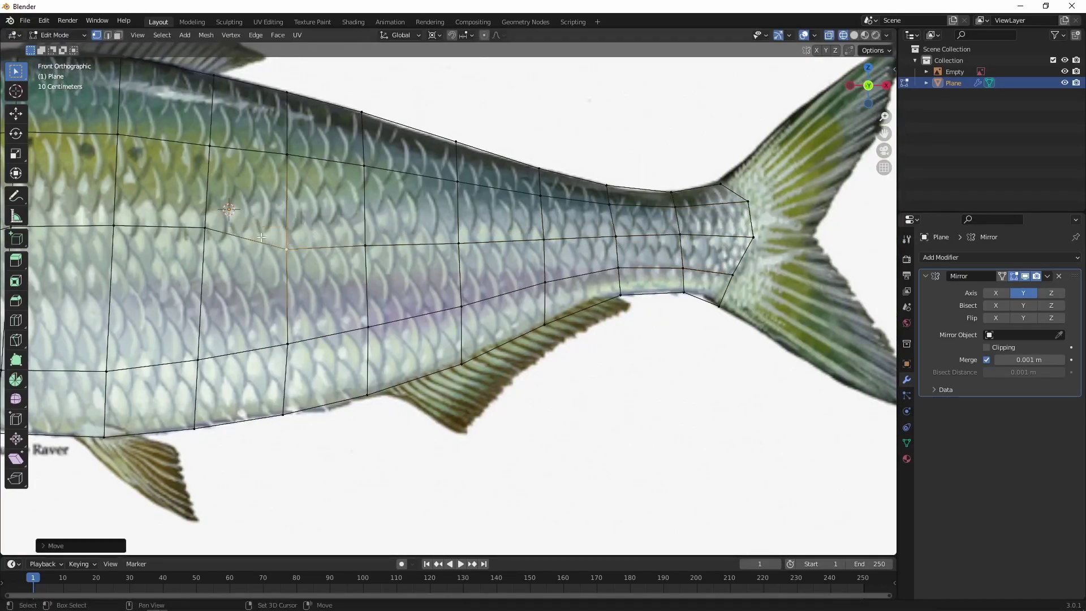
Select the whole fish body mesh and save the scene as Fish_02.blend
{"action": "scroll", "coordinate": [261, 237], "scroll_direction": "down", "scroll_amount": 2}
{"action": "scroll", "coordinate": [261, 237], "scroll_direction": "up", "scroll_amount": 5, "text": "ctrl"}
{"action": "scroll", "coordinate": [261, 237], "scroll_direction": "up", "scroll_amount": 3}
{"action": "key", "text": "a"}
{"action": "scroll", "coordinate": [444, 154], "scroll_direction": "down", "scroll_amount": 3, "text": "ctrl"}
{"action": "scroll", "coordinate": [444, 155], "scroll_direction": "up", "scroll_amount": 2}
{"action": "scroll", "coordinate": [444, 154], "scroll_direction": "down", "scroll_amount": 4, "text": "ctrl"}
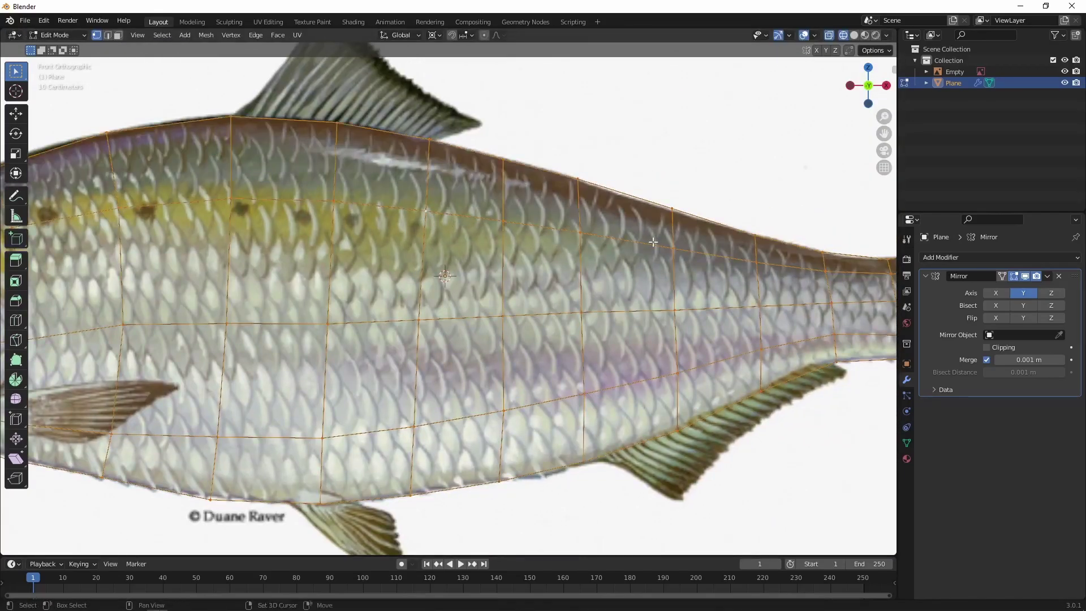
{"action": "key", "text": "ctrl+s"}
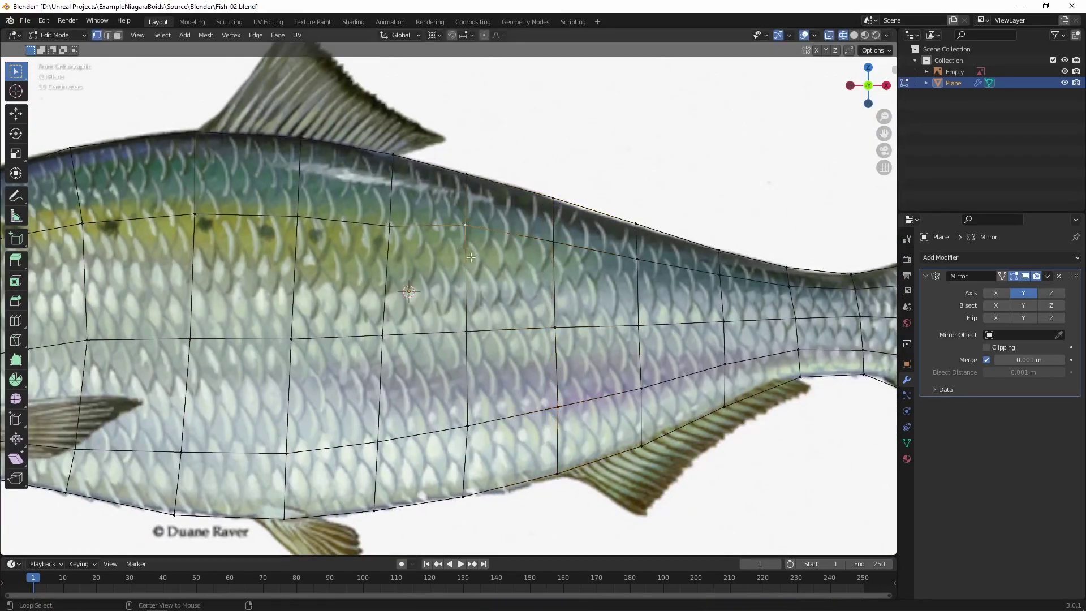
Delete the mesh face around the fish's eye and rework the head vertices around the eye and mouth
{"action": "left_click", "coordinate": [311, 201]}
{"action": "scroll", "coordinate": [311, 201], "scroll_direction": "down", "scroll_amount": 3}
{"action": "scroll", "coordinate": [348, 291], "scroll_direction": "up", "scroll_amount": 4}
{"action": "scroll", "coordinate": [348, 292], "scroll_direction": "up", "scroll_amount": 1}
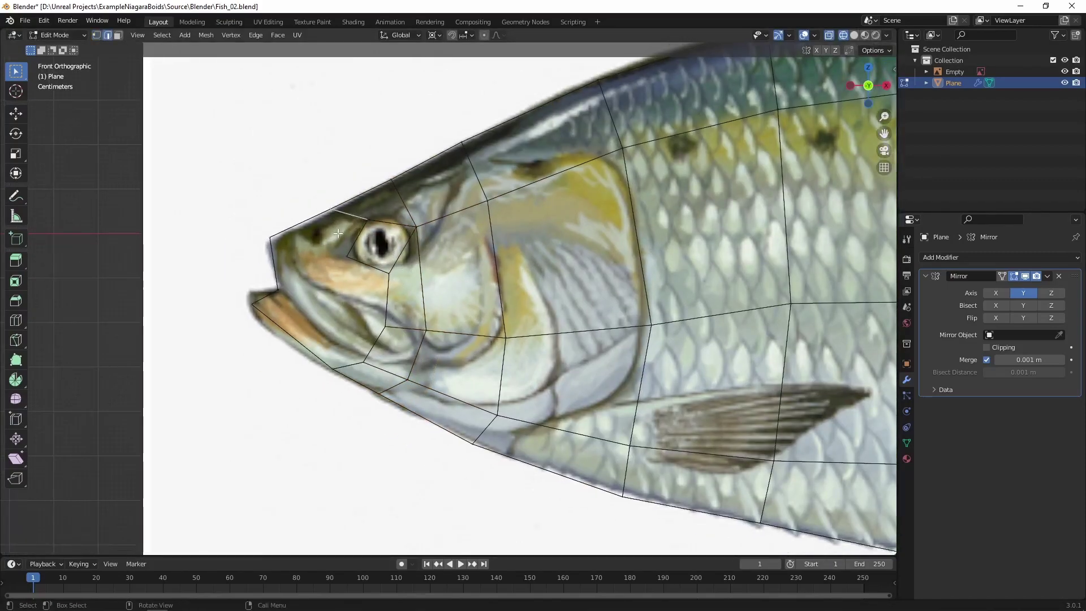
{"action": "middle_click_drag", "start_coordinate": [384, 313], "coordinate": [434, 306], "text": "shift"}
{"action": "key", "text": "3"}
{"action": "key", "text": "x"}
{"action": "left_click", "coordinate": [384, 281]}
{"action": "right_click", "coordinate": [316, 447]}
{"action": "left_click", "coordinate": [328, 451]}
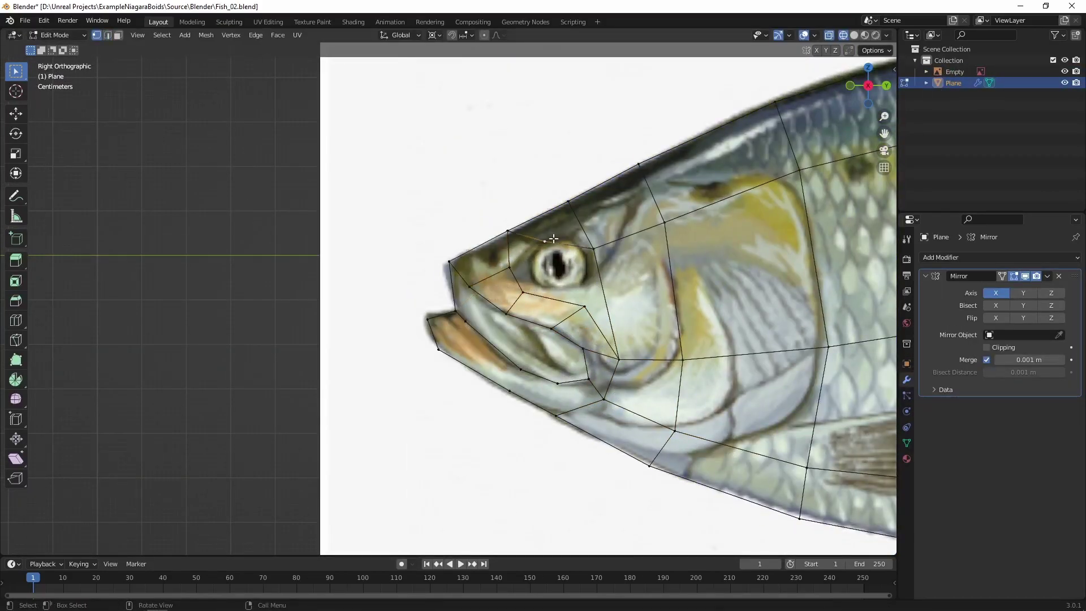
{"action": "left_click_drag", "start_coordinate": [579, 351], "coordinate": [582, 357]}
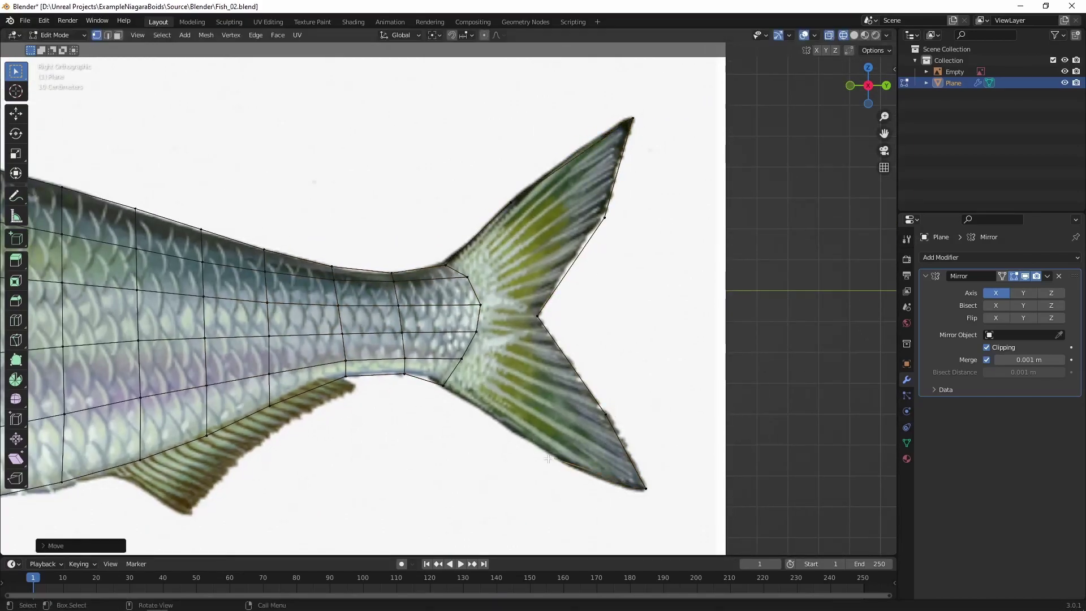
Connect the tail fin's vertices across its inside and reposition them to match the reference outline in right view
{"action": "right_click", "coordinate": [547, 303]}
{"action": "left_click", "coordinate": [531, 313]}
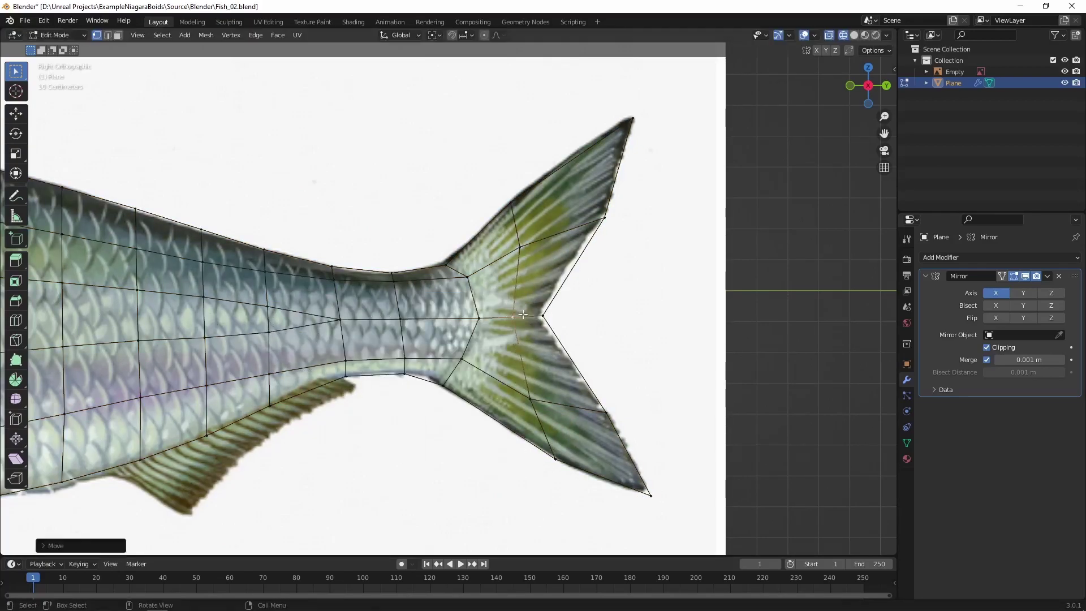
{"action": "left_click", "coordinate": [604, 416]}
{"action": "scroll", "coordinate": [643, 266], "scroll_direction": "down", "scroll_amount": 2}
{"action": "left_click", "coordinate": [634, 160]}
{"action": "key", "text": "g"}
{"action": "left_click", "coordinate": [635, 157]}
{"action": "scroll", "coordinate": [296, 362], "scroll_direction": "up", "scroll_amount": 2}
{"action": "left_click", "coordinate": [595, 350]}
{"action": "key", "text": "g"}
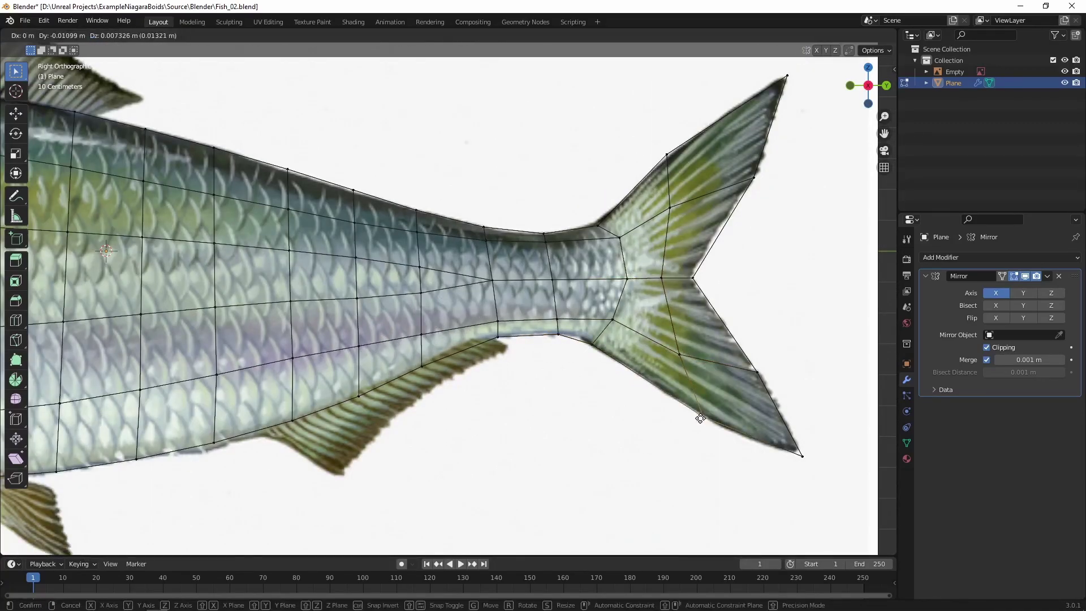
{"action": "left_click", "coordinate": [702, 419]}
{"action": "scroll", "coordinate": [571, 271], "scroll_direction": "down", "scroll_amount": 2}
{"action": "left_click", "coordinate": [544, 327]}
{"action": "scroll", "coordinate": [628, 311], "scroll_direction": "down", "scroll_amount": 4}
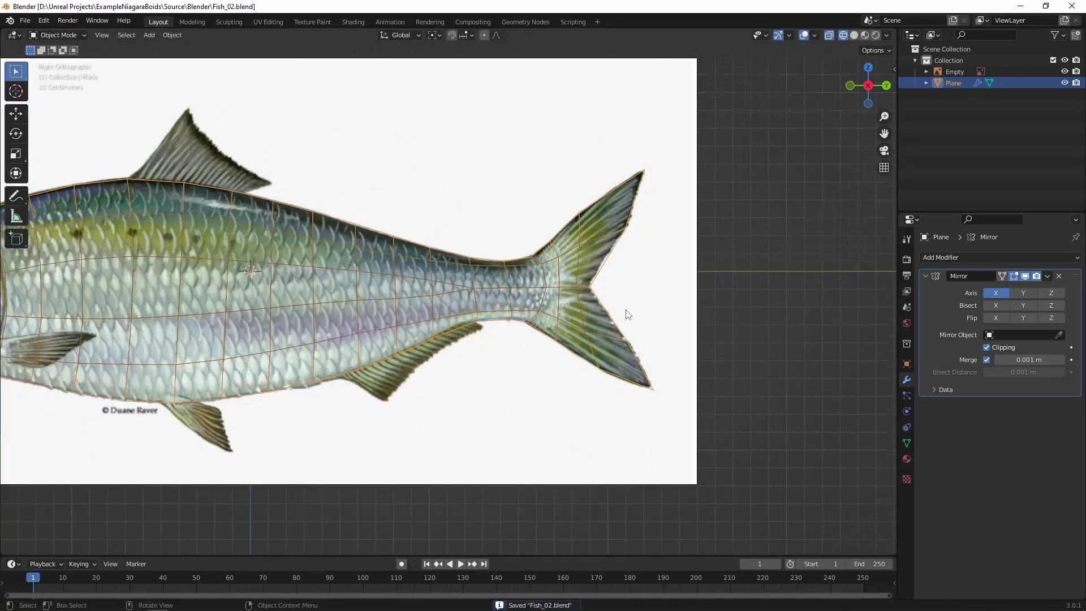
Move the selected fish vertices along X and scale them along X to give the body thickness
{"action": "middle_click_drag", "start_coordinate": [628, 310], "coordinate": [466, 304]}
{"action": "left_click", "coordinate": [516, 271]}
{"action": "key", "text": "g"}
{"action": "key", "text": "x"}
{"action": "left_click", "coordinate": [616, 303]}
{"action": "middle_click_drag", "start_coordinate": [616, 303], "coordinate": [492, 309]}
{"action": "left_click", "coordinate": [458, 340]}
{"action": "key", "text": "s"}
{"action": "key", "text": "x"}
{"action": "left_click", "coordinate": [516, 374]}
Scale the fish body's side vertices along X with smooth proportional editing
{"action": "key", "text": "Tab"}
{"action": "middle_click_drag", "start_coordinate": [515, 375], "coordinate": [379, 381]}
{"action": "key", "text": "Tab"}
{"action": "key", "text": "s"}
{"action": "key", "text": "x"}
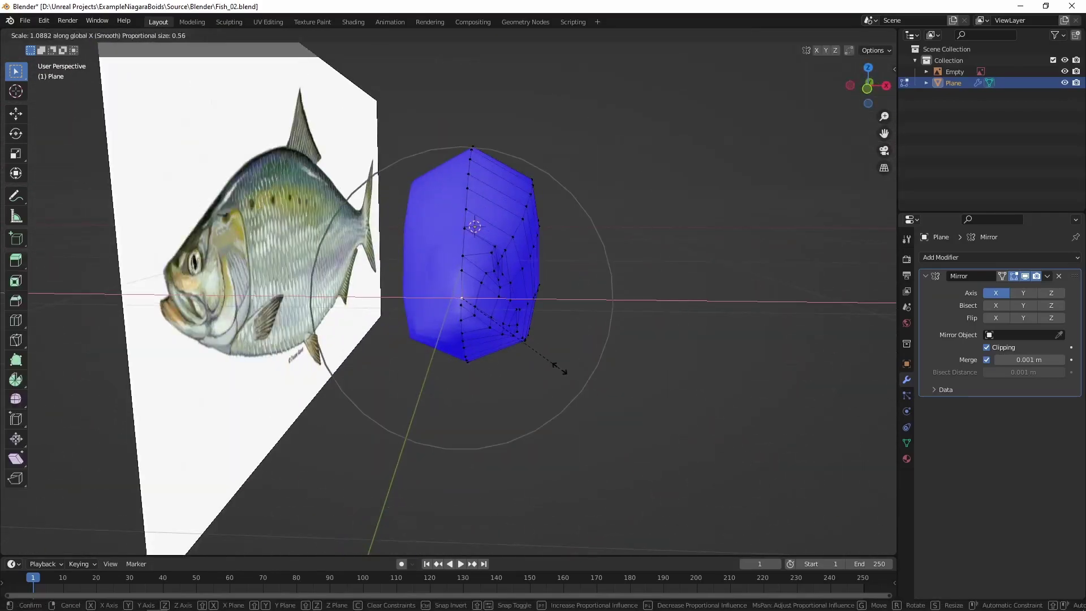
{"action": "left_click", "coordinate": [557, 369]}
Select a path of faces along the fish's side, toggle proportional editing and scale them along X
{"action": "key", "text": "3"}
{"action": "left_click", "coordinate": [422, 337]}
{"action": "left_click", "coordinate": [488, 358], "text": "ctrl"}
{"action": "middle_click_drag", "start_coordinate": [488, 358], "coordinate": [472, 339]}
{"action": "key", "text": "o"}
{"action": "key", "text": "s"}
{"action": "key", "text": "x"}
{"action": "left_click", "coordinate": [611, 392]}
Select vertex paths along the fish's side from head to tail and slide them along their edges
{"action": "key", "text": "1"}
{"action": "left_click", "coordinate": [337, 297]}
{"action": "left_click", "coordinate": [816, 274], "text": "ctrl"}
{"action": "key", "text": "g"}
{"action": "key", "text": "g"}
{"action": "middle_click_drag", "start_coordinate": [623, 278], "coordinate": [451, 279]}
{"action": "left_click", "coordinate": [451, 279], "text": "ctrl"}
{"action": "key", "text": "g"}
{"action": "key", "text": "g"}
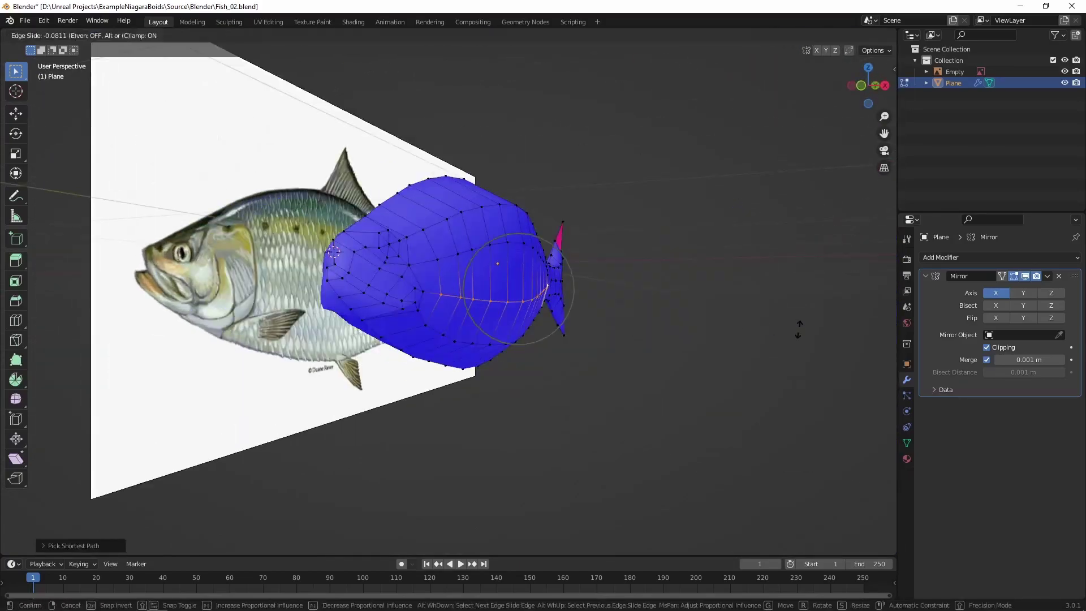
{"action": "left_click", "coordinate": [800, 327]}
{"action": "middle_click_drag", "start_coordinate": [800, 328], "coordinate": [715, 330]}
Scale the selected body vertices along X in wireframe top view
{"action": "key", "text": "KP_7"}
{"action": "key", "text": "shift+z"}
{"action": "key", "text": "s"}
{"action": "key", "text": "x"}
{"action": "left_click", "coordinate": [640, 323]}
Select individual vertices of the fish and move them to refine the body's outline seen from above
{"action": "key", "text": "a"}
{"action": "scroll", "coordinate": [566, 237], "scroll_direction": "up", "scroll_amount": 5}
{"action": "left_click_drag", "start_coordinate": [492, 155], "coordinate": [523, 183]}
{"action": "middle_click_drag", "start_coordinate": [552, 231], "coordinate": [579, 396], "text": "shift"}
{"action": "key", "text": "g"}
{"action": "left_click", "coordinate": [556, 293]}
{"action": "scroll", "coordinate": [577, 299], "scroll_direction": "down", "scroll_amount": 5}
{"action": "middle_click_drag", "start_coordinate": [577, 300], "coordinate": [597, 311]}
Scale the selected edges along X with proportional editing in top view
{"action": "key", "text": "KP_7"}
{"action": "key", "text": "2"}
{"action": "key", "text": "s"}
{"action": "key", "text": "x"}
{"action": "scroll", "coordinate": [589, 262], "scroll_direction": "down", "scroll_amount": 10}
{"action": "left_click", "coordinate": [600, 269]}
{"action": "key", "text": "shift+z"}
Fix the reversed face at the tail fin's upper tip and clean up the edges inside the tail
{"action": "middle_click_drag", "start_coordinate": [599, 270], "coordinate": [545, 344]}
{"action": "key", "text": "b"}
{"action": "key", "text": "KP_3"}
{"action": "scroll", "coordinate": [480, 300], "scroll_direction": "up", "scroll_amount": 8}
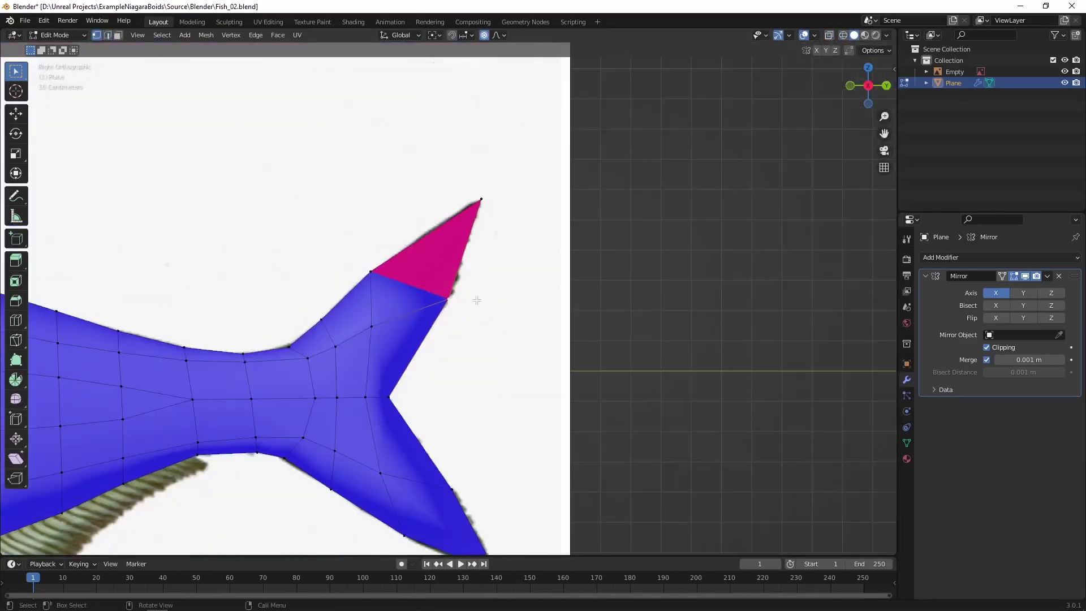
{"action": "key", "text": "ctrl+t"}
{"action": "key", "text": "ctrl+e"}
{"action": "middle_click_drag", "start_coordinate": [482, 442], "coordinate": [439, 272]}
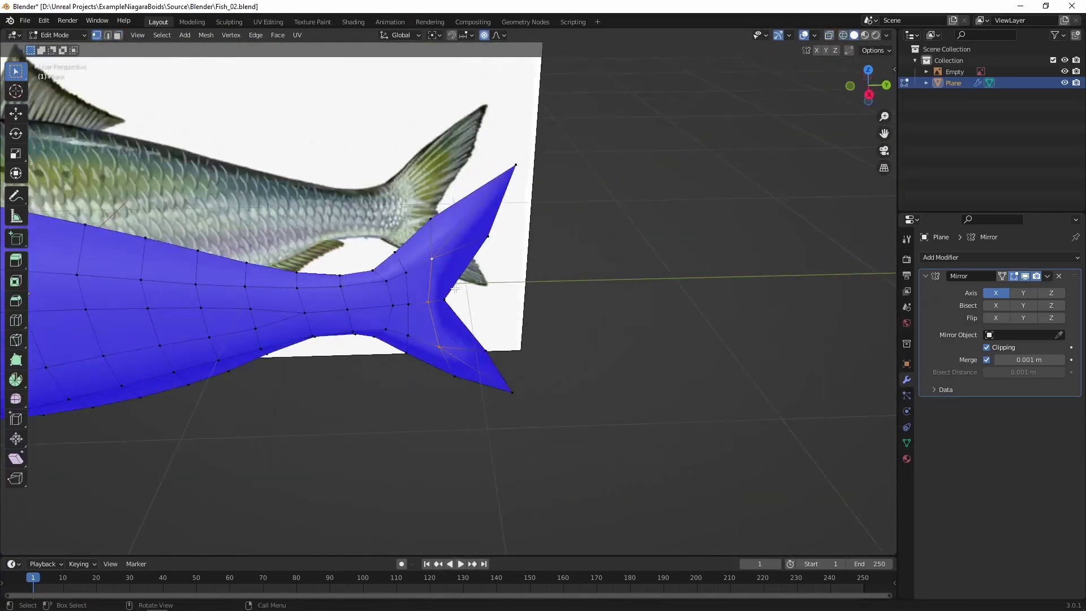
Leave mesh editing and save the fish file
{"action": "key", "text": "Tab"}
{"action": "scroll", "coordinate": [439, 314], "scroll_direction": "down", "scroll_amount": 8}
{"action": "key", "text": "ctrl+s"}
Extrude the dorsal fin from the back's edges and trace its reference outline in wireframe right view
{"action": "key", "text": "KP_3"}
{"action": "key", "text": "Tab"}
{"action": "key", "text": "shift+z"}
{"action": "left_click", "coordinate": [352, 228]}
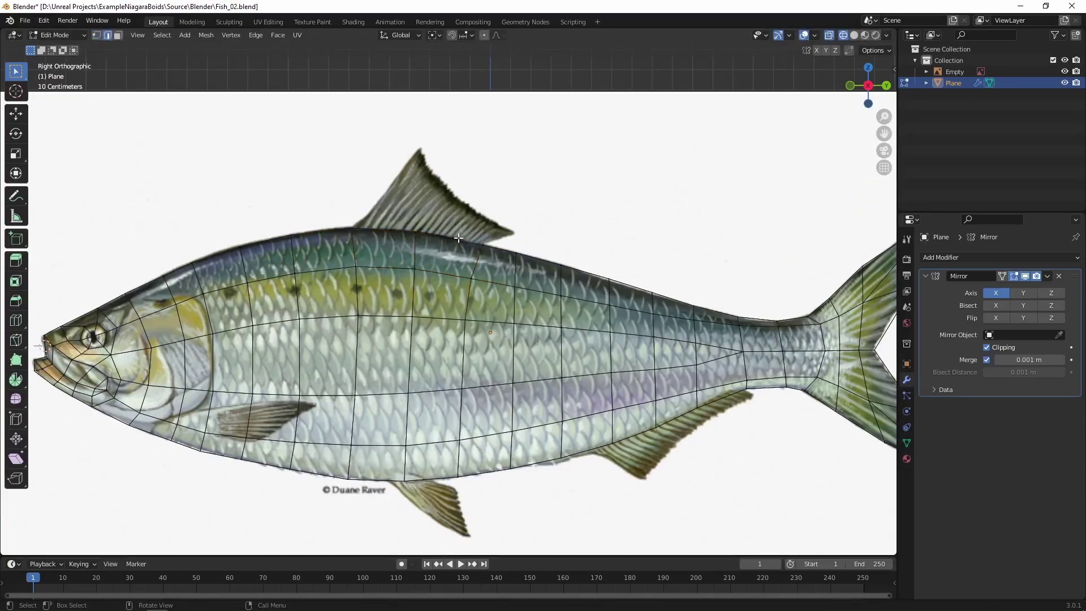
{"action": "left_click", "coordinate": [571, 203]}
{"action": "scroll", "coordinate": [650, 466], "scroll_direction": "up", "scroll_amount": 1}
{"action": "middle_click_drag", "start_coordinate": [650, 466], "coordinate": [463, 328], "text": "shift"}
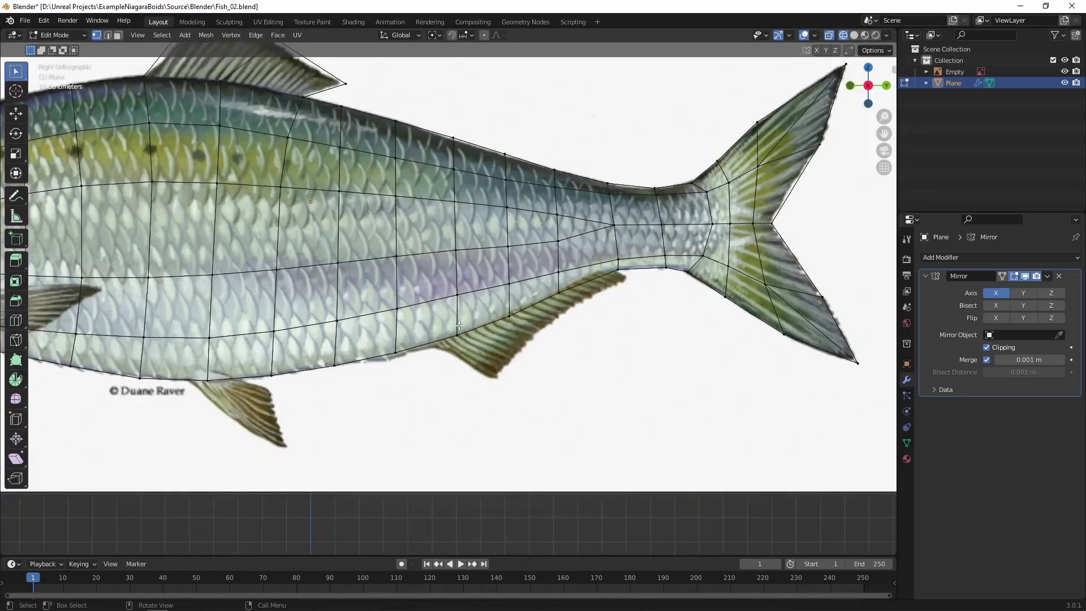
Extrude the anal fin from the belly near the tail and place its vertices along the reference outline
{"action": "left_click", "coordinate": [641, 287]}
{"action": "key", "text": "g"}
{"action": "left_click", "coordinate": [634, 280]}
{"action": "middle_click_drag", "start_coordinate": [775, 209], "coordinate": [667, 221], "text": "shift"}
{"action": "left_click", "coordinate": [723, 153]}
{"action": "key", "text": "g"}
Check the fins in solid shading and reposition a vertex inside the tail fin's lower lobe in right view
{"action": "key", "text": "shift+z"}
{"action": "middle_click_drag", "start_coordinate": [750, 389], "coordinate": [707, 396]}
{"action": "key", "text": "KP_3"}
{"action": "key", "text": "shift+z"}
{"action": "left_click", "coordinate": [694, 294]}
{"action": "key", "text": "g"}
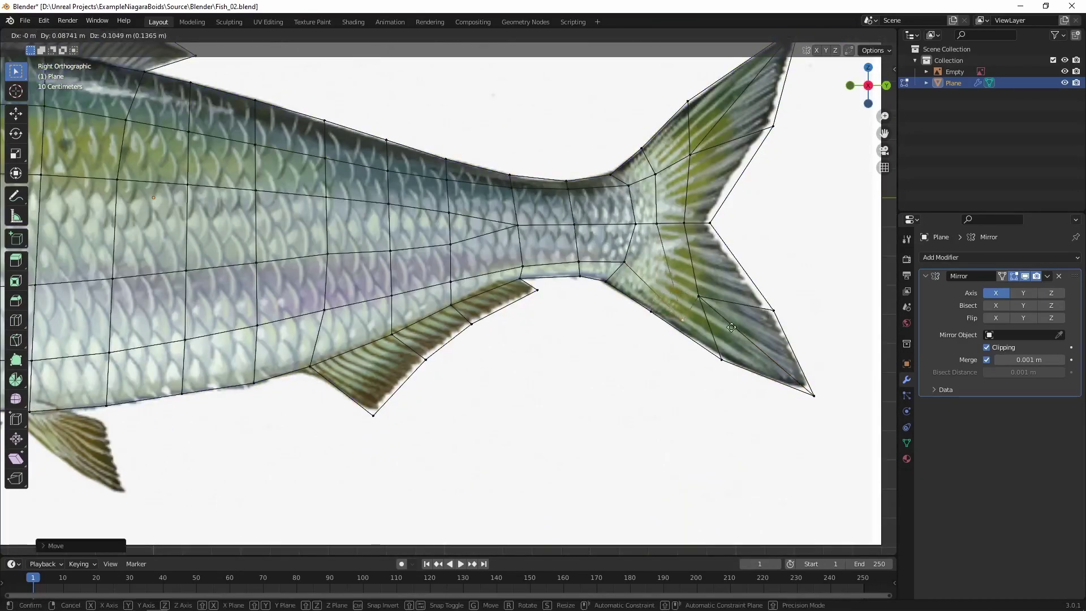
{"action": "left_click", "coordinate": [735, 328]}
Reposition the vertex at the anal fin's front base, check the shaded fish and save the file
{"action": "middle_click_drag", "start_coordinate": [743, 136], "coordinate": [742, 195], "text": "shift"}
{"action": "left_click", "coordinate": [606, 348]}
{"action": "scroll", "coordinate": [565, 274], "scroll_direction": "down", "scroll_amount": 3}
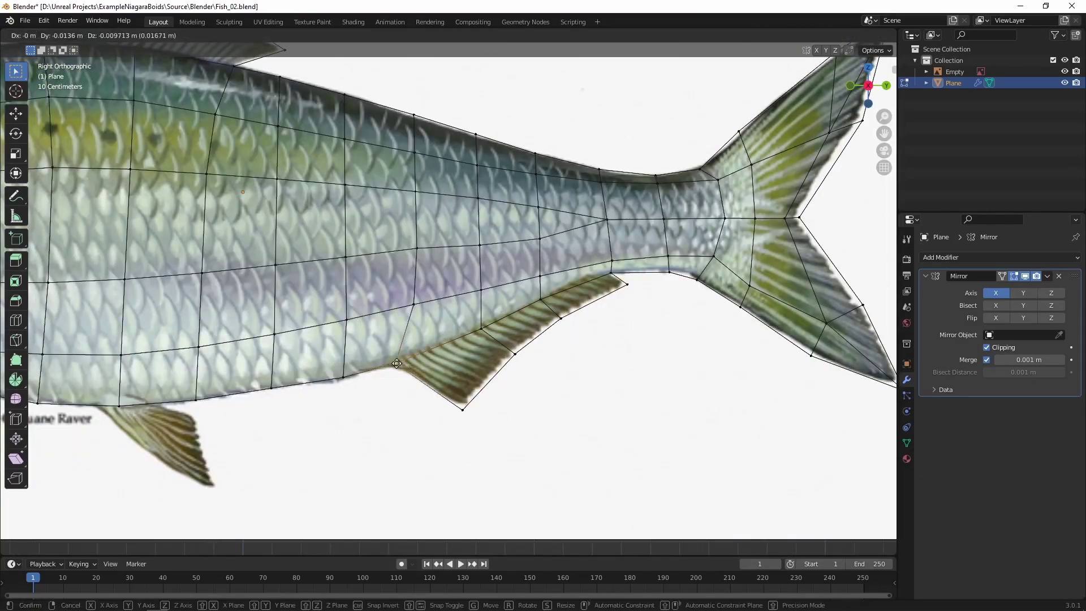
{"action": "scroll", "coordinate": [485, 325], "scroll_direction": "up", "scroll_amount": 2}
{"action": "key", "text": "shift+z"}
{"action": "middle_click_drag", "start_coordinate": [509, 339], "coordinate": [471, 373]}
{"action": "key", "text": "ctrl+s"}
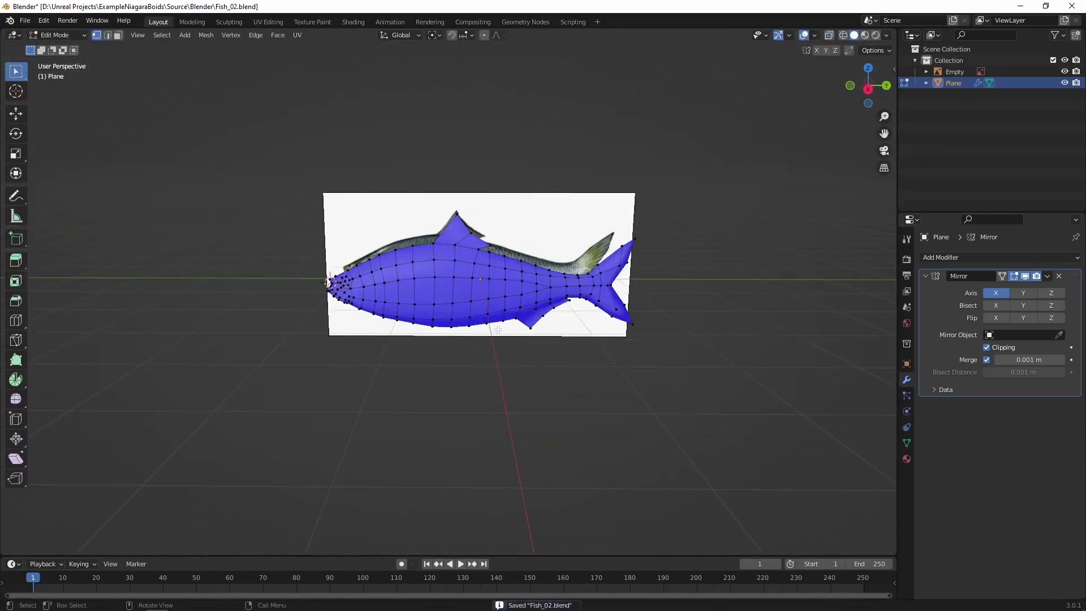
Add a loop cut across the dorsal fin and select a vertex path down the fish's side to the belly
{"action": "key", "text": "KP_3"}
{"action": "key", "text": "shift+z"}
{"action": "key", "text": "ctrl+r"}
{"action": "left_click", "coordinate": [485, 243]}
{"action": "left_click", "coordinate": [448, 263]}
{"action": "left_click", "coordinate": [438, 472], "text": "ctrl"}
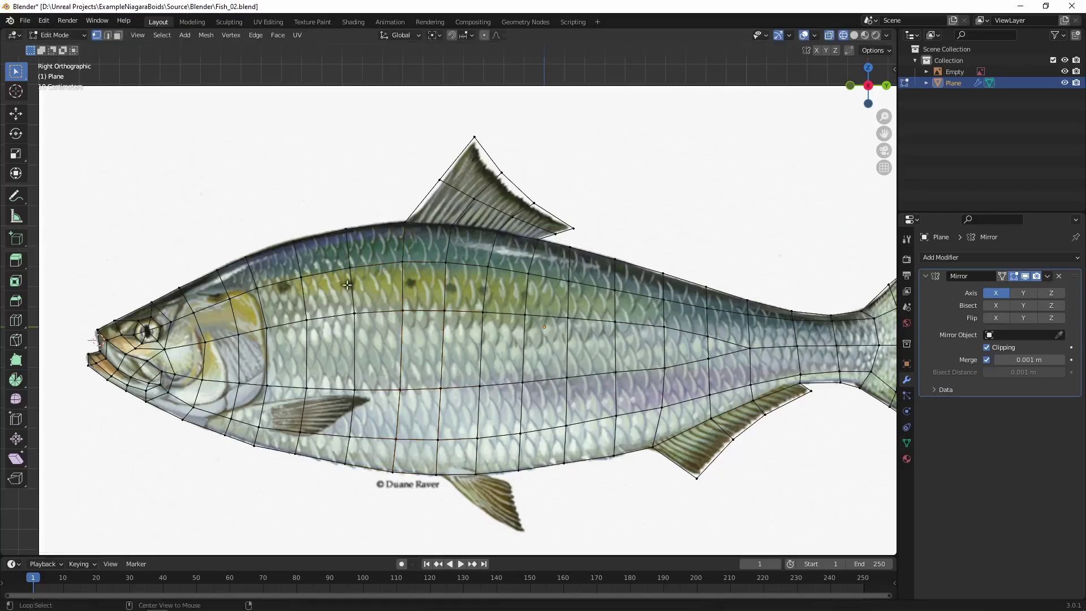
{"action": "middle_click_drag", "start_coordinate": [470, 483], "coordinate": [422, 338], "text": "shift"}
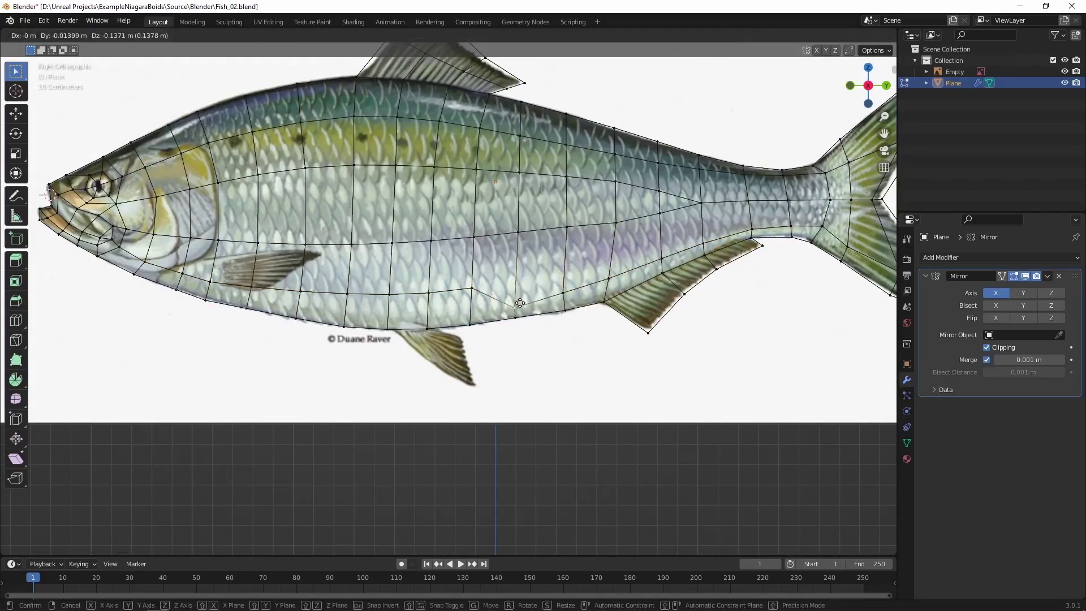
Move vertices along the fish's lower side and belly to even out the grid, saving the file
{"action": "key", "text": "ctrl+s"}
{"action": "left_click", "coordinate": [590, 199]}
{"action": "key", "text": "g"}
{"action": "middle_click_drag", "start_coordinate": [243, 238], "coordinate": [528, 375], "text": "shift"}
{"action": "key", "text": "KP_3"}
{"action": "scroll", "coordinate": [301, 173], "scroll_direction": "up", "scroll_amount": 2}
{"action": "key", "text": "g"}
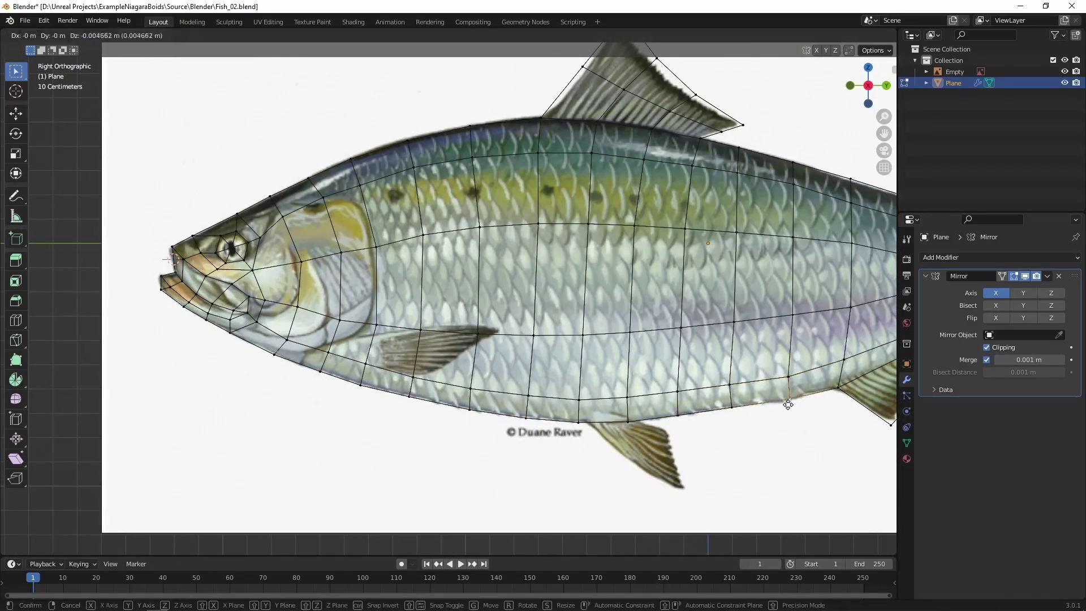
{"action": "middle_click_drag", "start_coordinate": [730, 388], "coordinate": [491, 389], "text": "shift"}
{"action": "key", "text": "ctrl+s"}
Select an edge loop on the shaded fish body and slide it to smooth the form
{"action": "key", "text": "shift+z"}
{"action": "middle_click_drag", "start_coordinate": [622, 339], "coordinate": [480, 323]}
{"action": "scroll", "coordinate": [480, 323], "scroll_direction": "up", "scroll_amount": 5}
{"action": "left_click", "coordinate": [432, 265], "text": "alt"}
{"action": "key", "text": "g"}
{"action": "key", "text": "g"}
{"action": "left_click", "coordinate": [475, 378]}
Select the loop beside the fish's underside and slide it along the surface from below
{"action": "middle_click_drag", "start_coordinate": [474, 379], "coordinate": [566, 316]}
{"action": "key", "text": "b"}
{"action": "left_click", "coordinate": [459, 360], "text": "alt"}
{"action": "key", "text": "g"}
{"action": "key", "text": "g"}
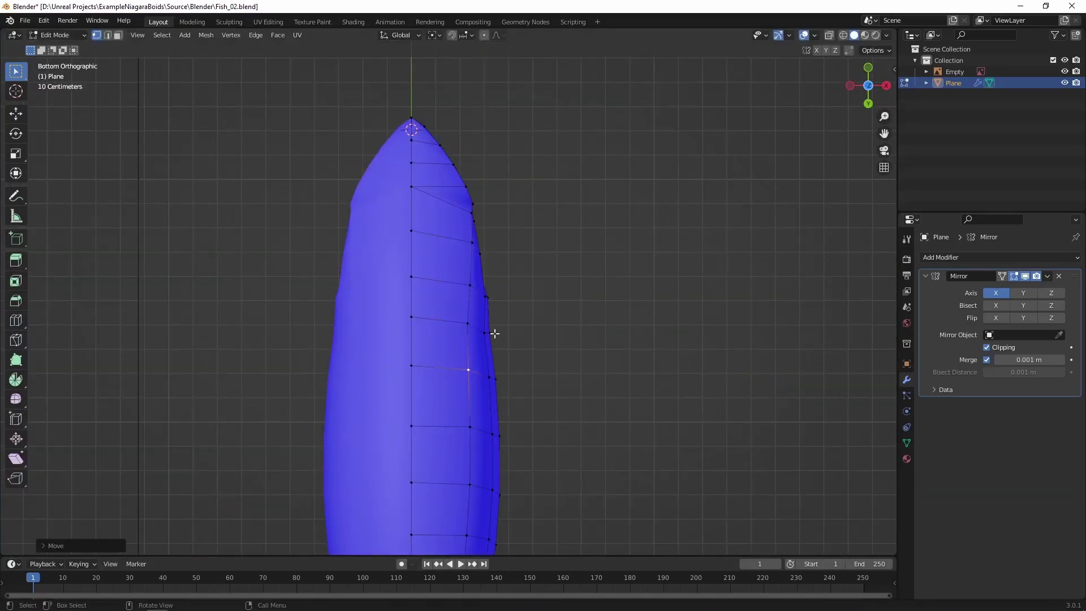
Extrude the pelvic fin from the belly in side view, shape it over the reference, and save the file
{"action": "middle_click_drag", "start_coordinate": [498, 299], "coordinate": [467, 334]}
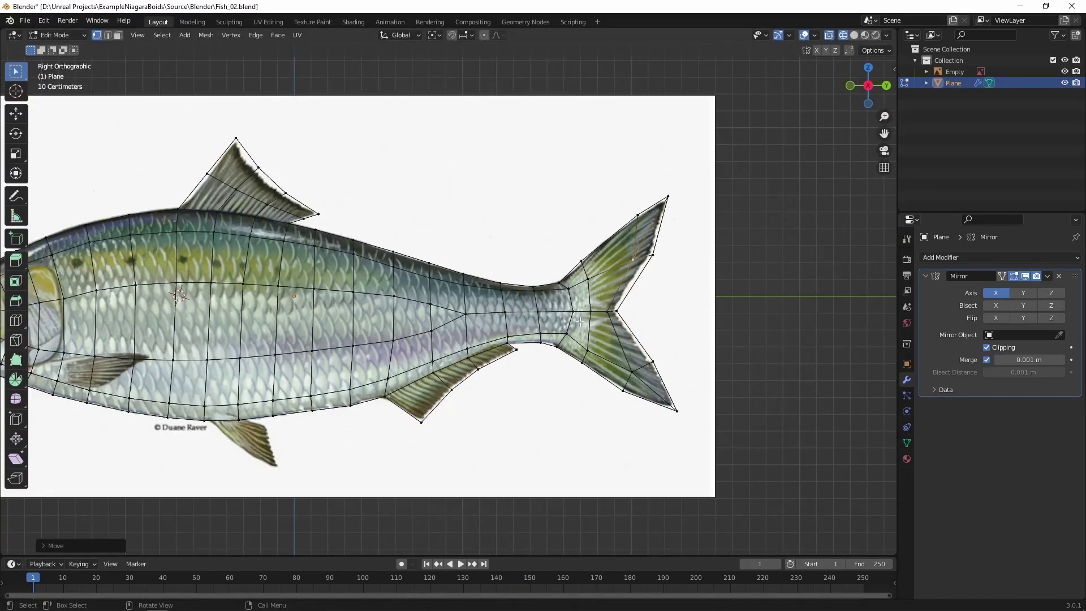
{"action": "key", "text": "g"}
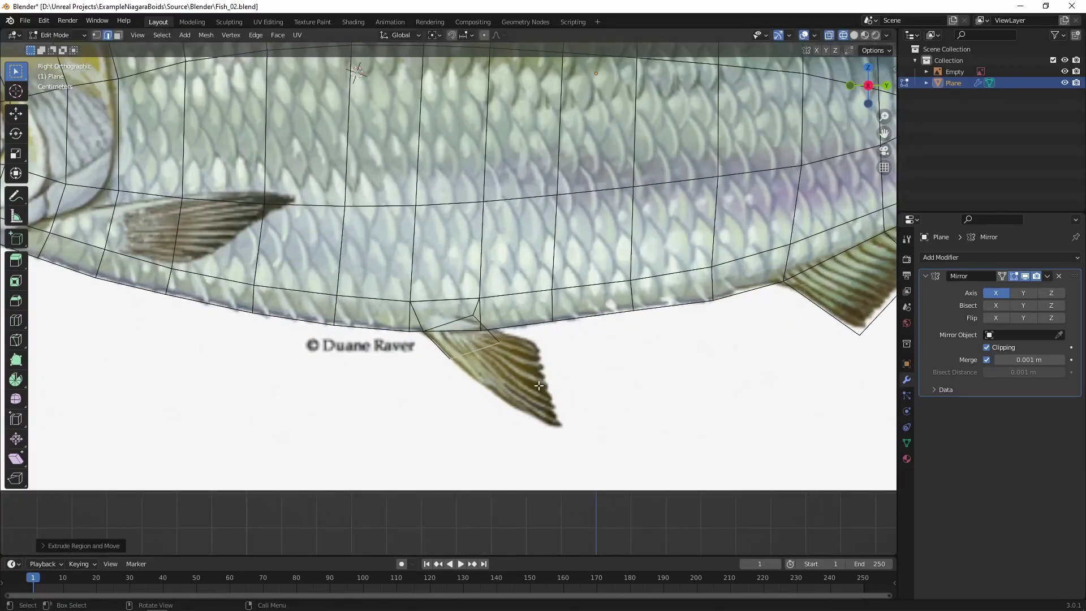
{"action": "middle_click_drag", "start_coordinate": [281, 296], "coordinate": [459, 317]}
{"action": "scroll", "coordinate": [416, 306], "scroll_direction": "up", "scroll_amount": 4}
{"action": "key", "text": "ctrl+s"}
{"action": "key", "text": "KP_1"}
{"action": "key", "text": "KP_3"}
{"action": "key", "text": "KP_1"}
{"action": "key", "text": "KP_3"}
{"action": "key", "text": "g"}
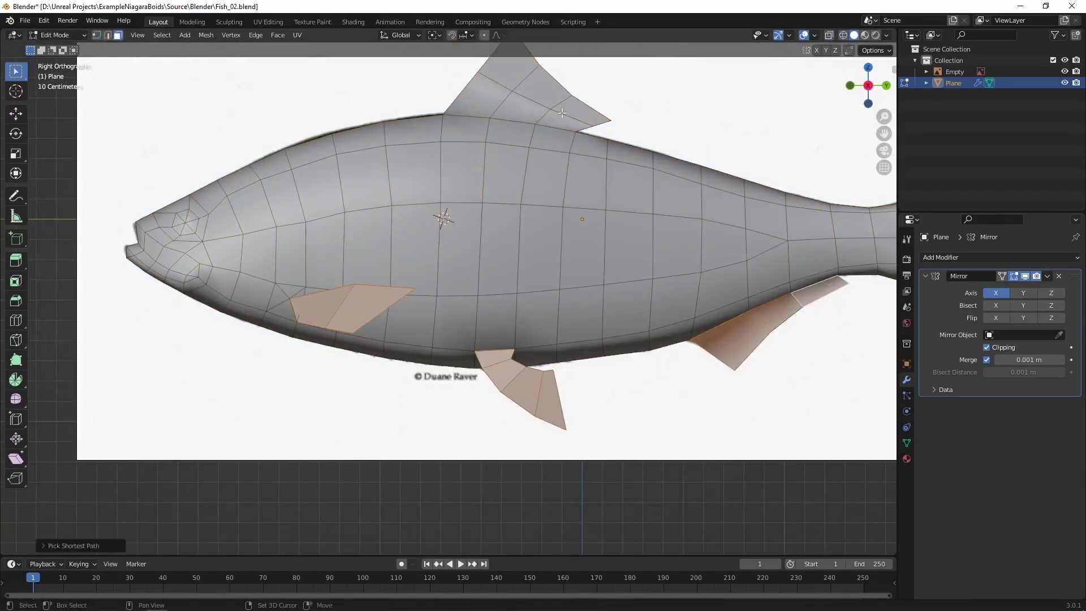
Select the linked faces of the fins and open the fish's material settings
{"action": "key", "text": "l"}
{"action": "left_click", "coordinate": [907, 459]}
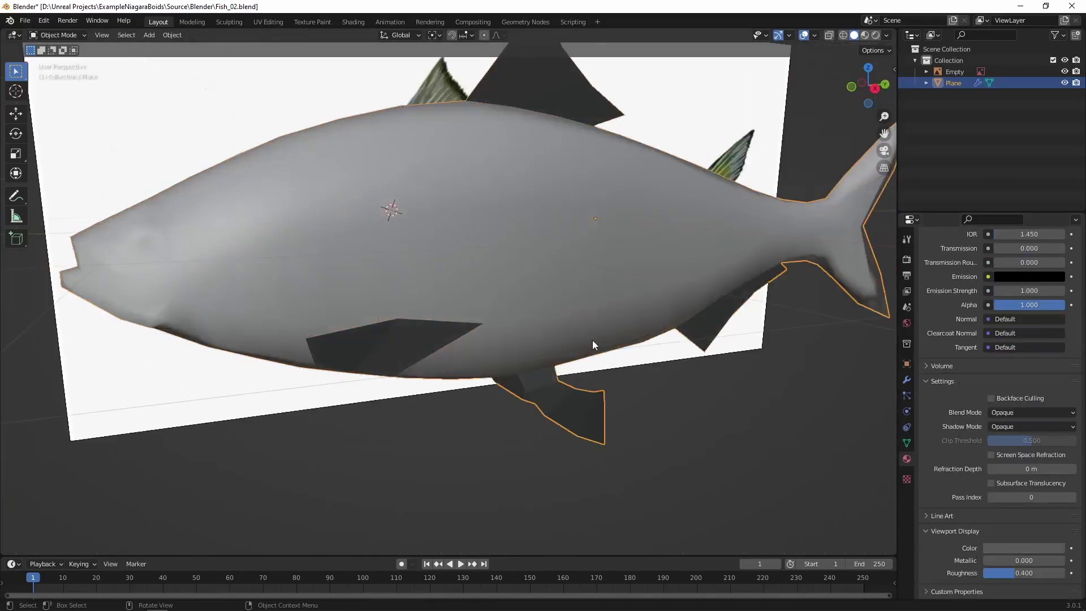
{"action": "middle_click_drag", "start_coordinate": [593, 340], "coordinate": [537, 303]}
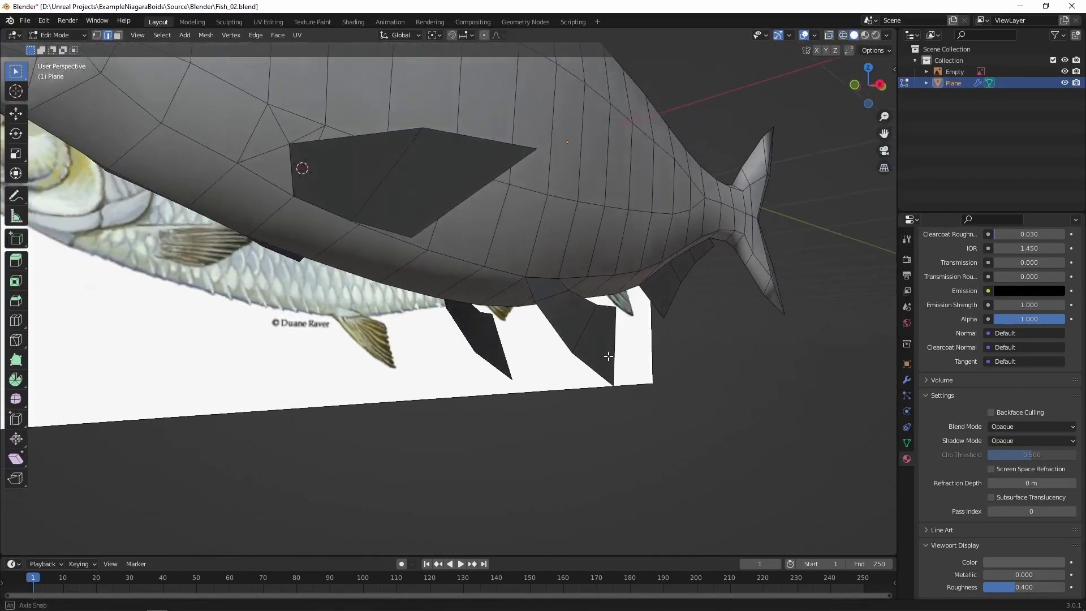
Add a Weighted Normal modifier to the fish base mesh after selecting the pelvic fin's tip
{"action": "left_click_drag", "start_coordinate": [612, 360], "coordinate": [664, 455]}
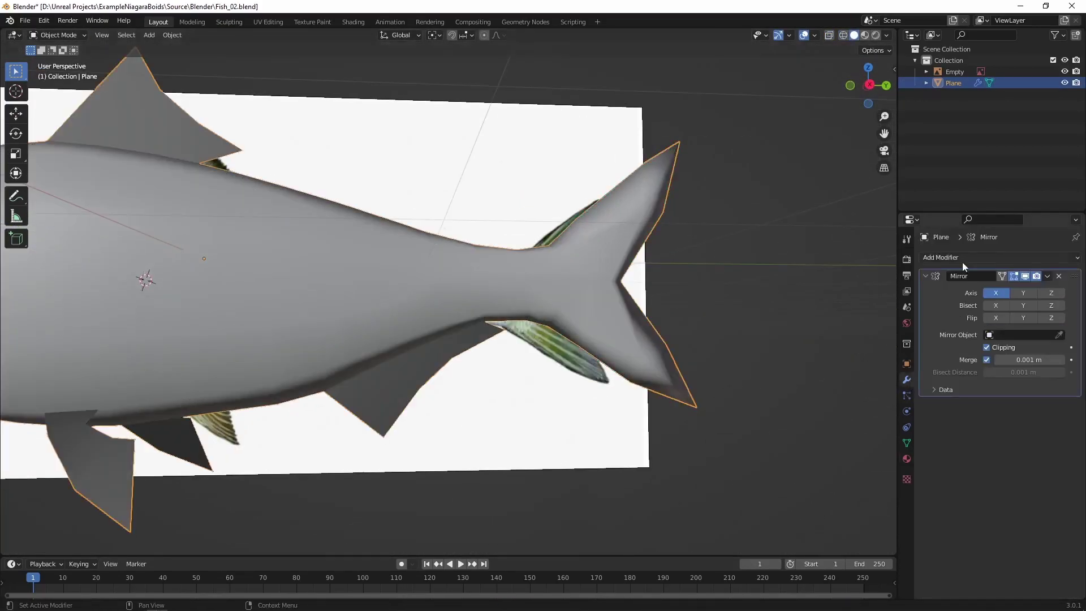
{"action": "left_click", "coordinate": [962, 258]}
{"action": "left_click", "coordinate": [953, 490]}
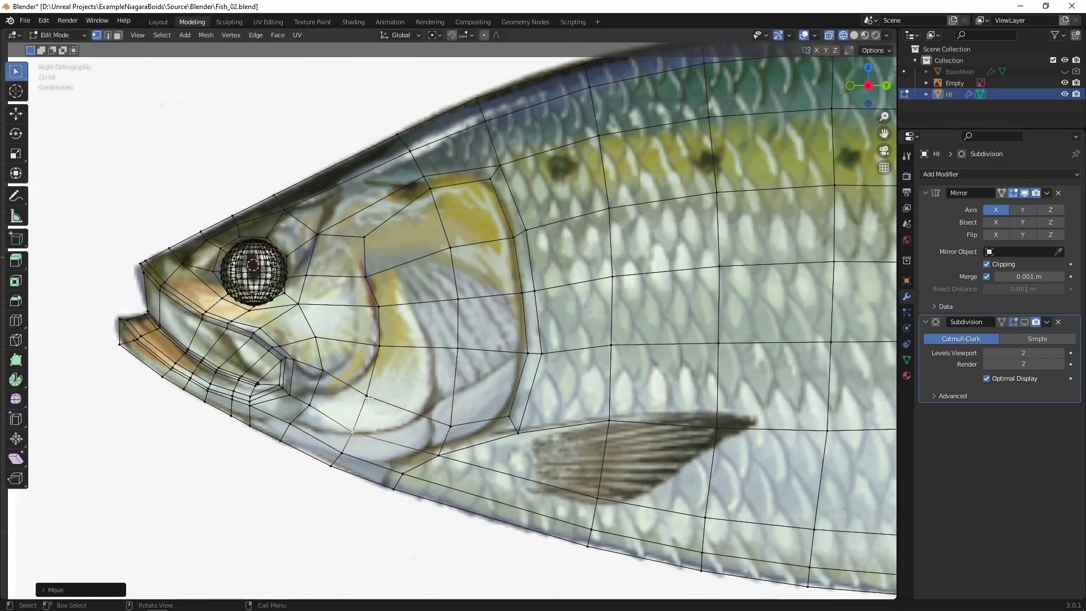
Move a vertex on the high-poly fish's head to follow the gill cover line in the reference
{"action": "middle_click_drag", "start_coordinate": [478, 386], "coordinate": [497, 335]}
{"action": "scroll", "coordinate": [498, 335], "scroll_direction": "up", "scroll_amount": 5}
{"action": "scroll", "coordinate": [540, 199], "scroll_direction": "down", "scroll_amount": 2}
{"action": "middle_click_drag", "start_coordinate": [411, 213], "coordinate": [422, 241], "text": "shift"}
{"action": "key", "text": "g"}
{"action": "left_click", "coordinate": [422, 241]}
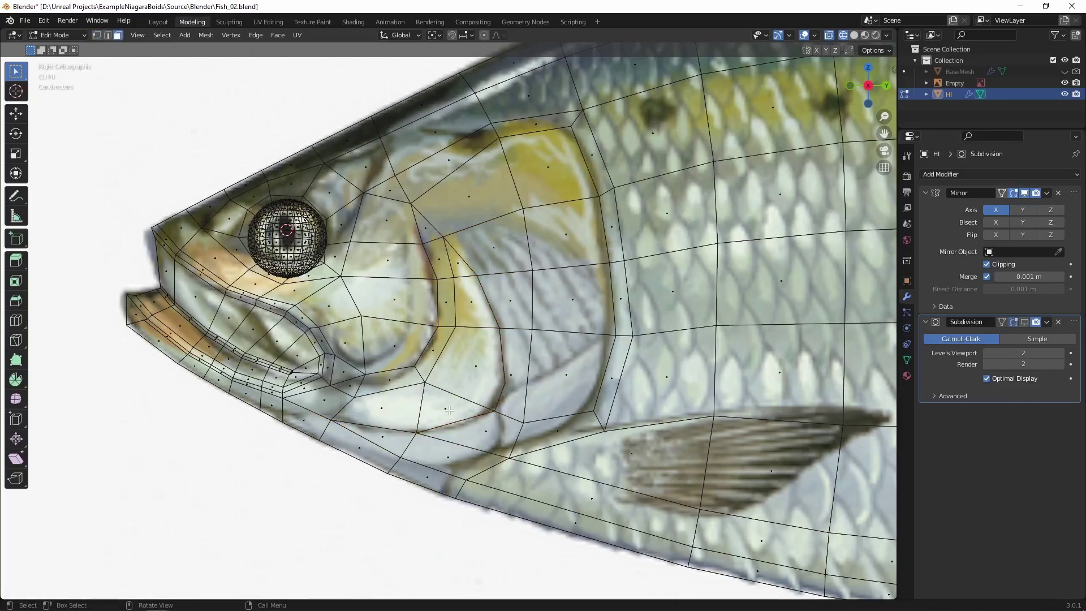
Slide vertices around the cheek and lower gill cover to match the head contours in the reference
{"action": "middle_click_drag", "start_coordinate": [476, 283], "coordinate": [504, 377]}
{"action": "key", "text": "KP_3"}
{"action": "key", "text": "3"}
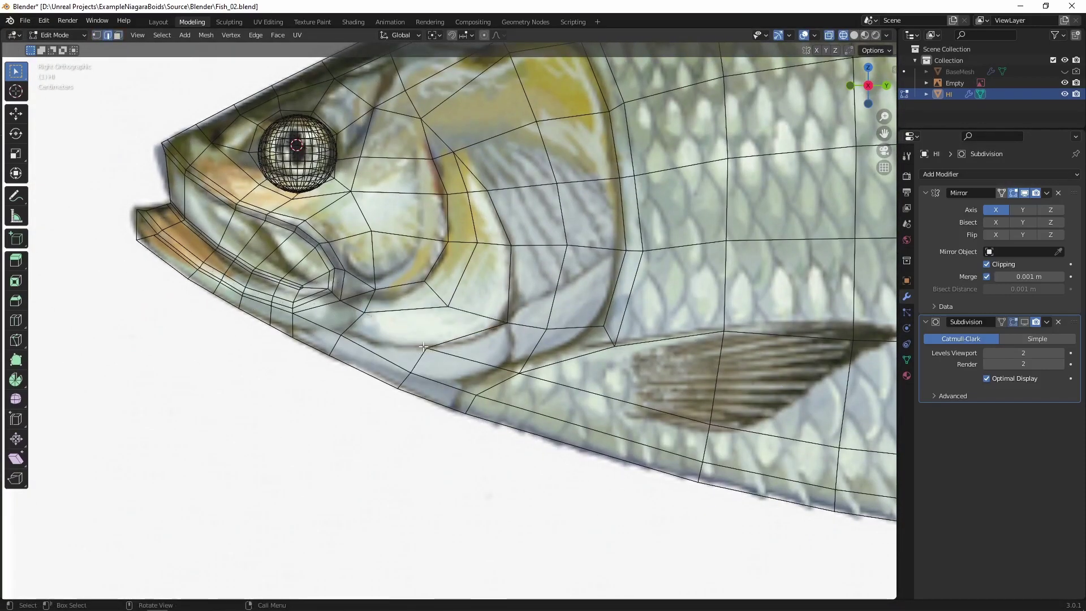
{"action": "middle_click_drag", "start_coordinate": [470, 298], "coordinate": [475, 320], "text": "shift"}
{"action": "key", "text": "2"}
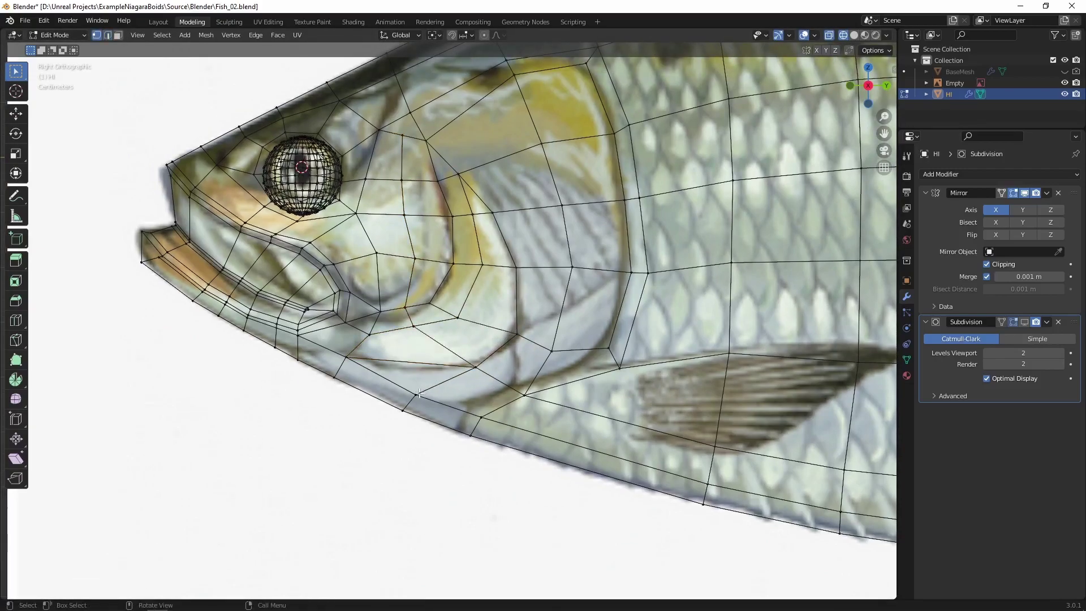
{"action": "middle_click_drag", "start_coordinate": [404, 309], "coordinate": [413, 354], "text": "shift"}
{"action": "key", "text": "shift+v"}
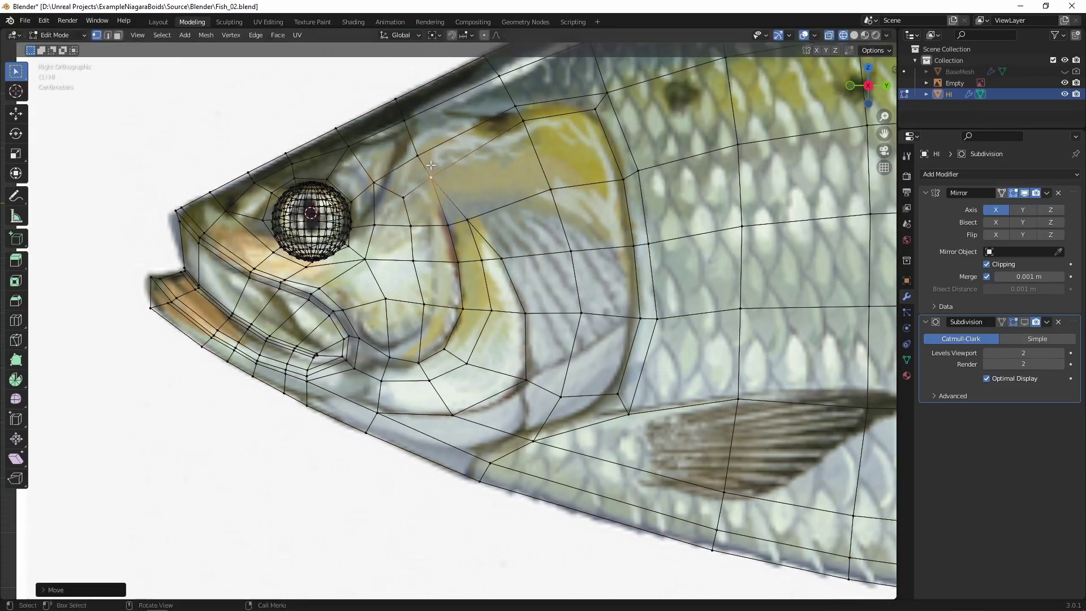
{"action": "left_click", "coordinate": [563, 394]}
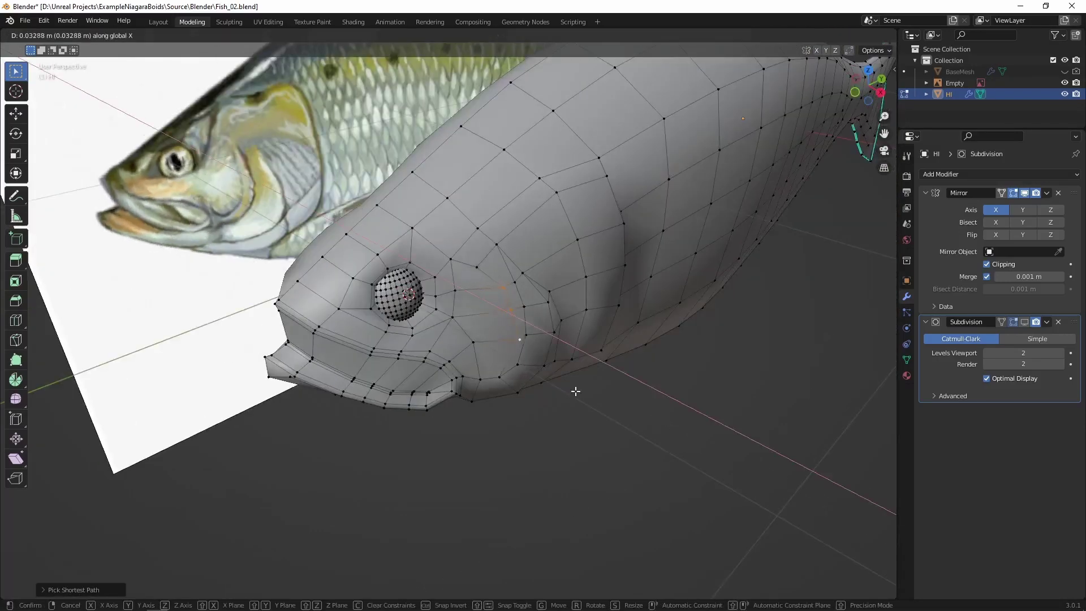
Move the cheek and gill cover vertices along the X axis to give the side of the head relief
{"action": "middle_click_drag", "start_coordinate": [575, 390], "coordinate": [536, 333]}
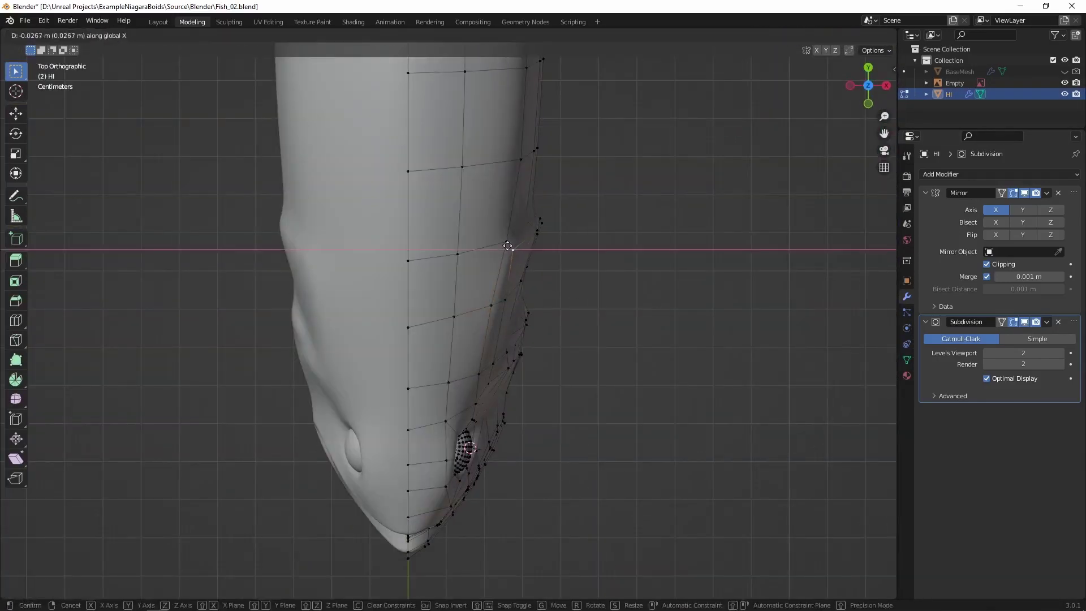
{"action": "middle_click_drag", "start_coordinate": [566, 396], "coordinate": [460, 432]}
{"action": "scroll", "coordinate": [460, 315], "scroll_direction": "up", "scroll_amount": 3}
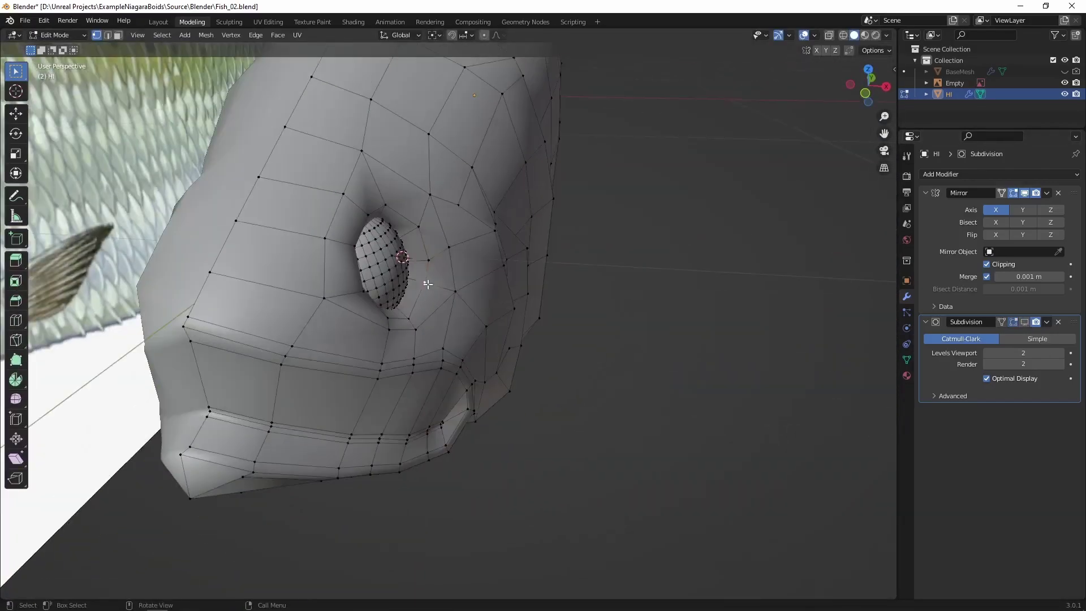
{"action": "scroll", "coordinate": [409, 211], "scroll_direction": "up", "scroll_amount": 3}
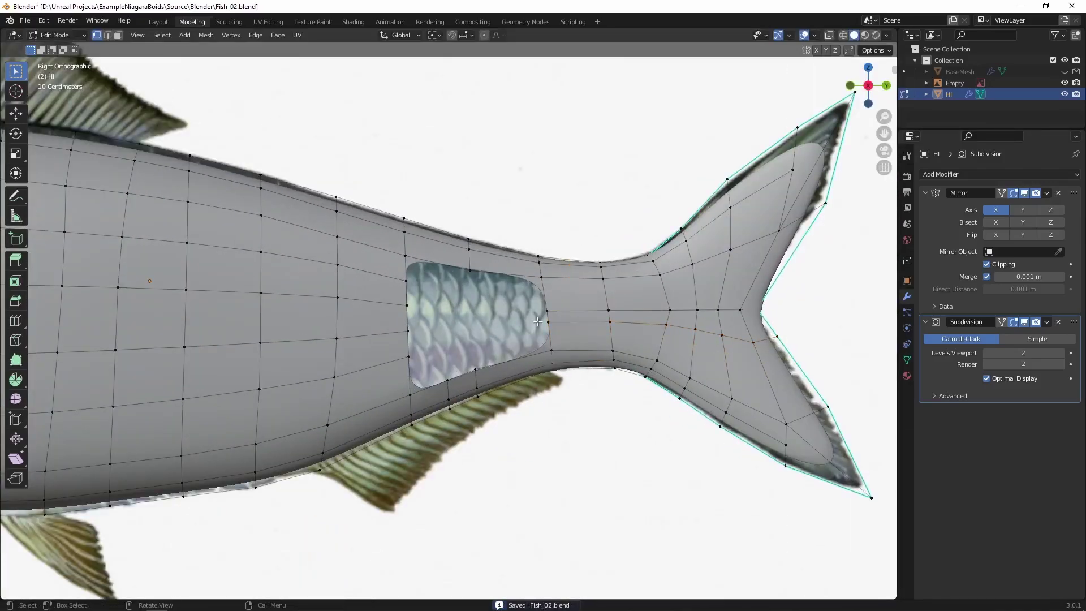
Adjust the tail fin's tip vertices to fit the reference outline and save the file
{"action": "key", "text": "2"}
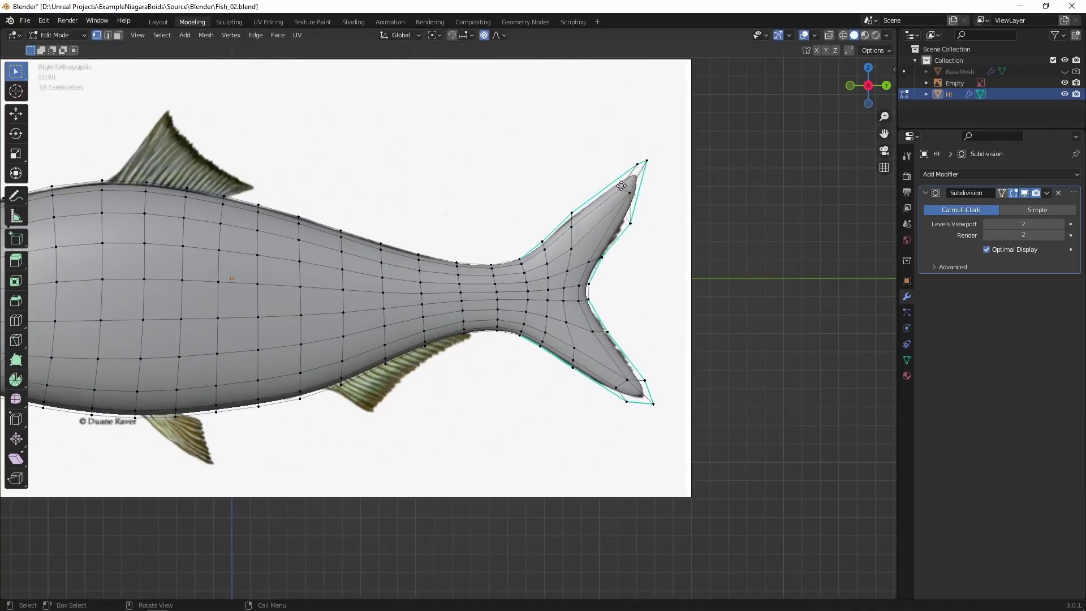
{"action": "left_click", "coordinate": [639, 209]}
{"action": "key", "text": "alt+z"}
{"action": "left_click", "coordinate": [637, 344]}
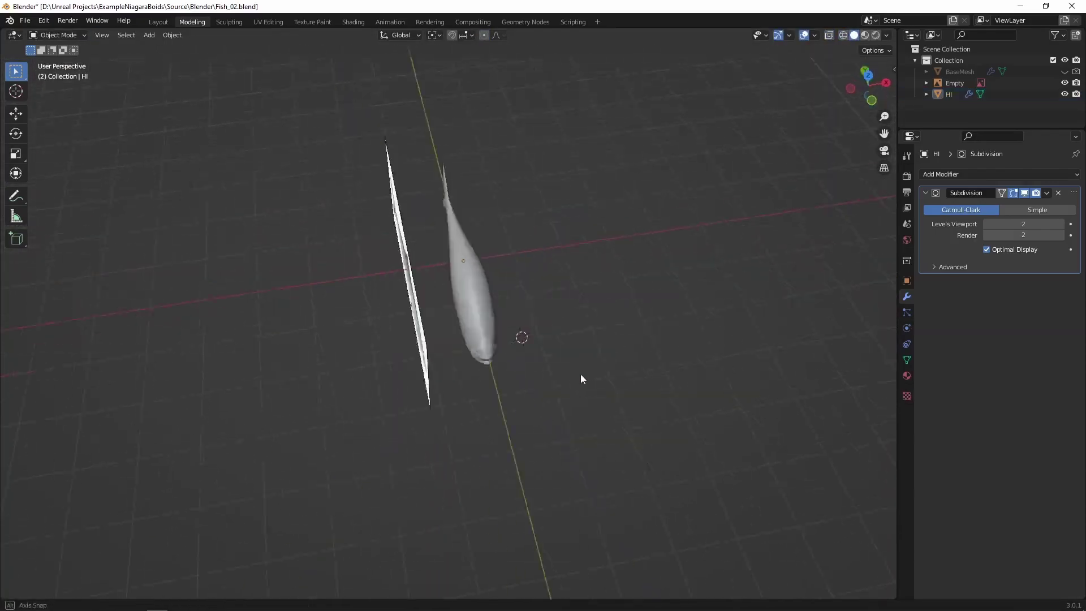
{"action": "middle_click_drag", "start_coordinate": [580, 375], "coordinate": [409, 275]}
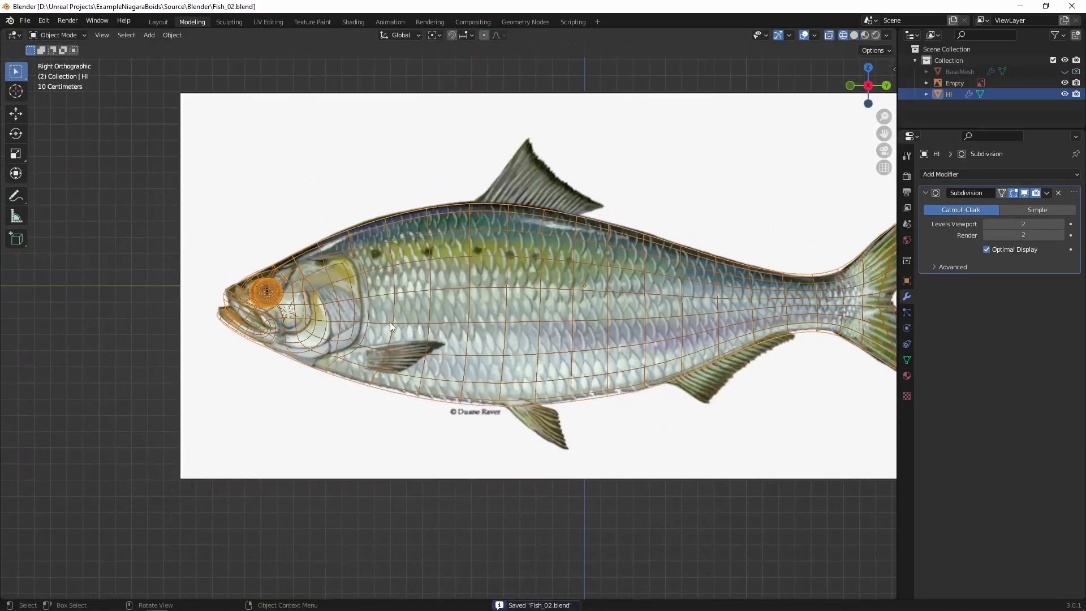
{"action": "key", "text": "ctrl+s"}
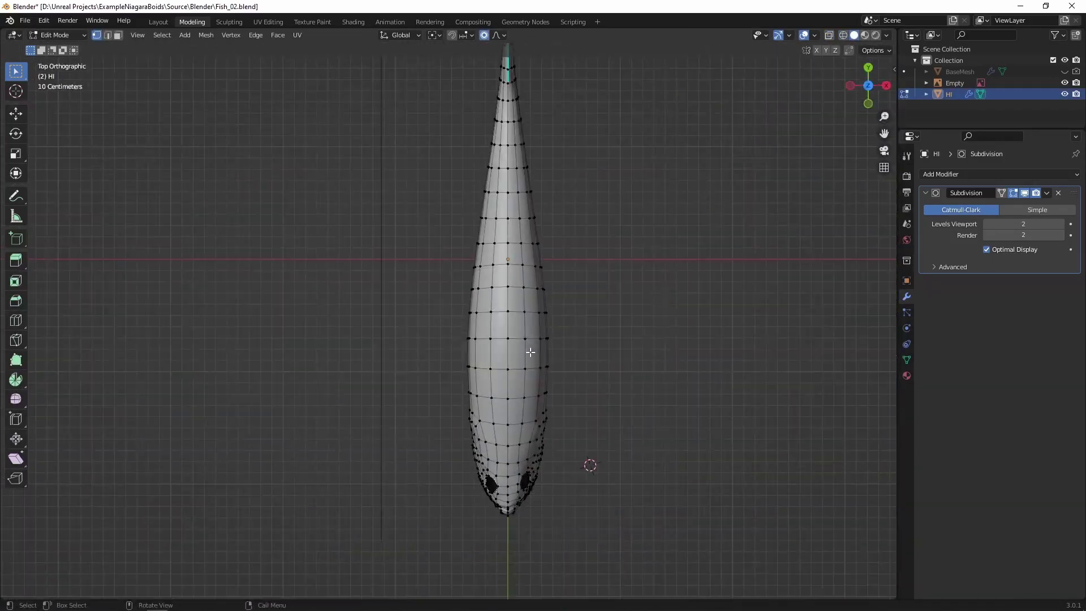
Delete one half of the high-poly fish's body mesh
{"action": "key", "text": "ctrl+l"}
{"action": "middle_click_drag", "start_coordinate": [541, 446], "coordinate": [354, 344]}
{"action": "key", "text": "x"}
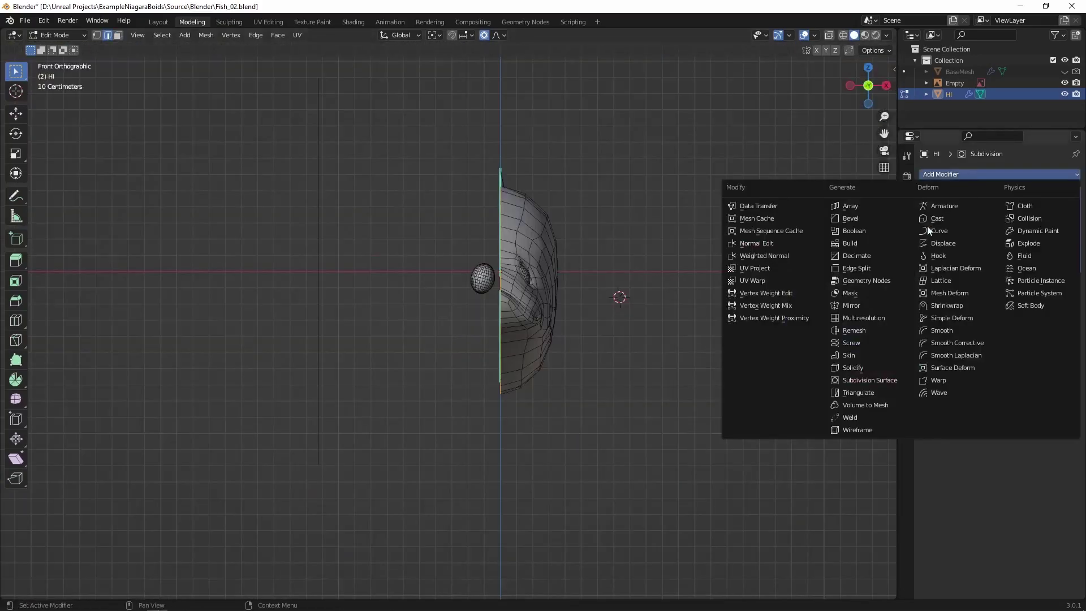
Add a Mirror modifier on the X axis to the halved fish and turn off its clipping
{"action": "left_click", "coordinate": [849, 304]}
{"action": "middle_click_drag", "start_coordinate": [396, 233], "coordinate": [462, 304]}
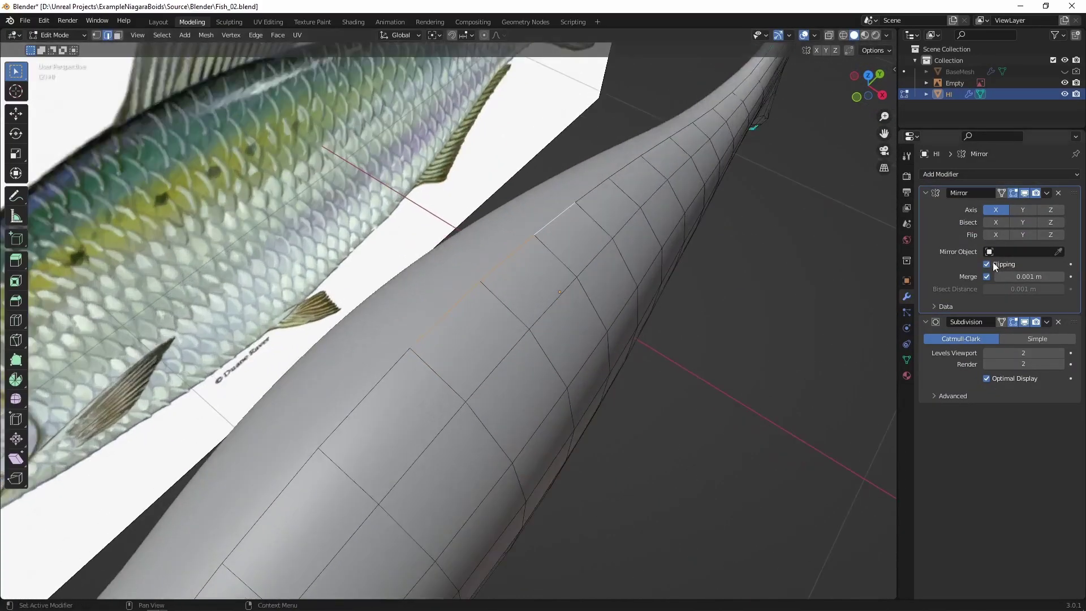
{"action": "left_click", "coordinate": [994, 263]}
{"action": "middle_click_drag", "start_coordinate": [642, 317], "coordinate": [626, 321]}
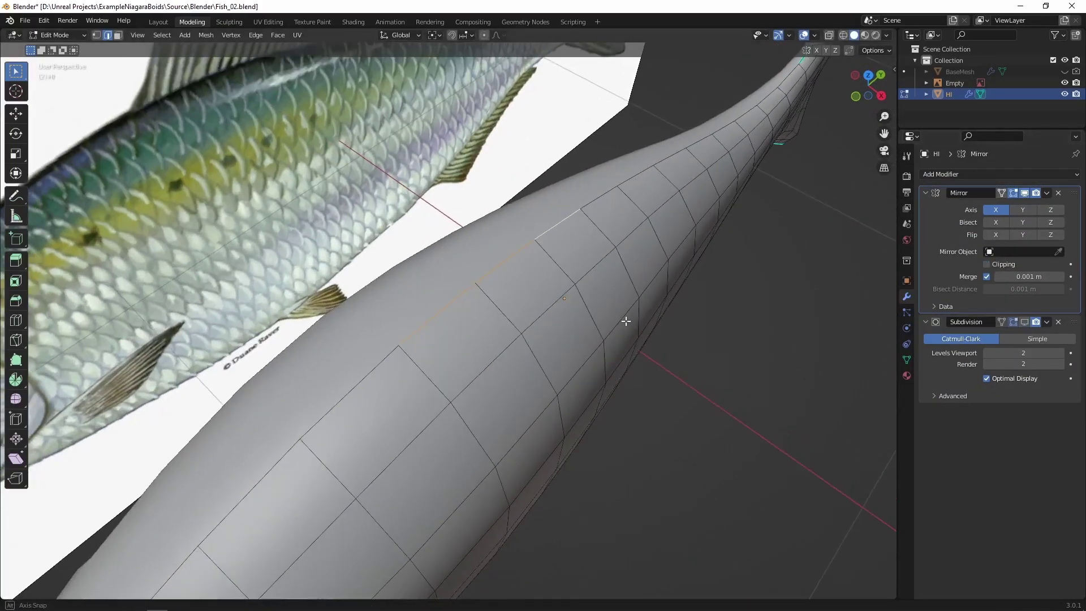
Select the edge path along the fish's back, open it, and extrude the dorsal fin from it
{"action": "left_click", "coordinate": [400, 348], "text": "ctrl"}
{"action": "scroll", "coordinate": [425, 403], "scroll_direction": "down", "scroll_amount": 4}
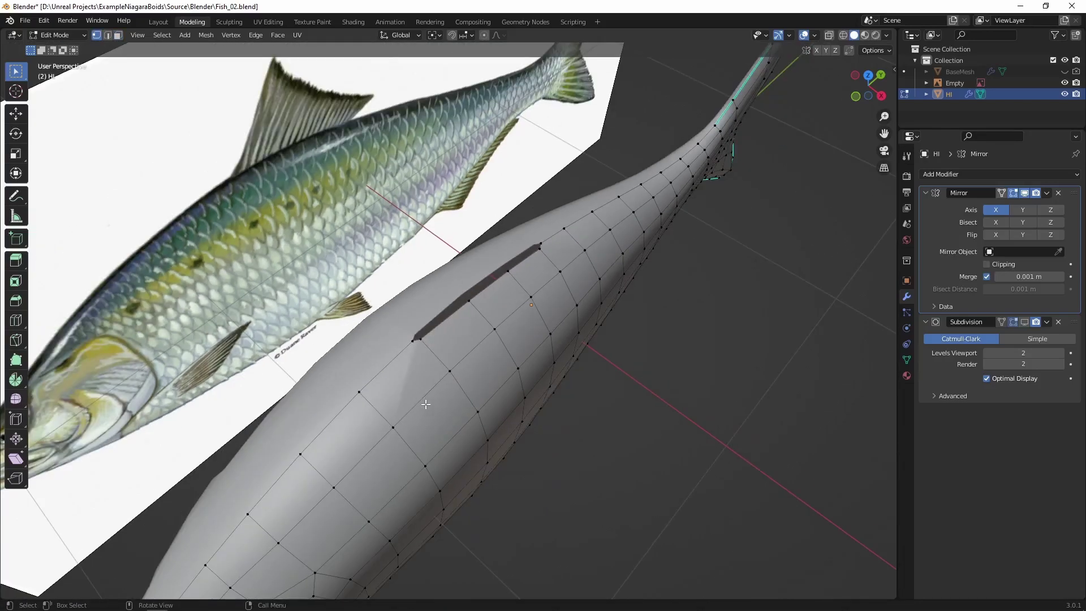
{"action": "middle_click_drag", "start_coordinate": [424, 402], "coordinate": [339, 362]}
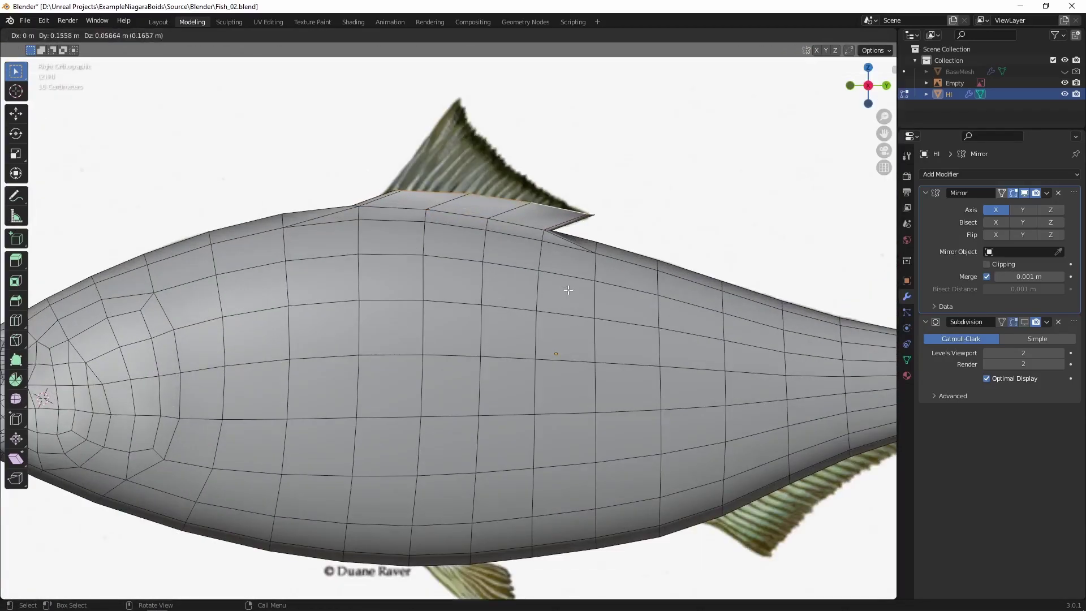
{"action": "left_click_drag", "start_coordinate": [337, 192], "coordinate": [375, 211]}
Add a loop cut across the dorsal fin and fit its vertices to the fin in the reference
{"action": "key", "text": "ctrl+r"}
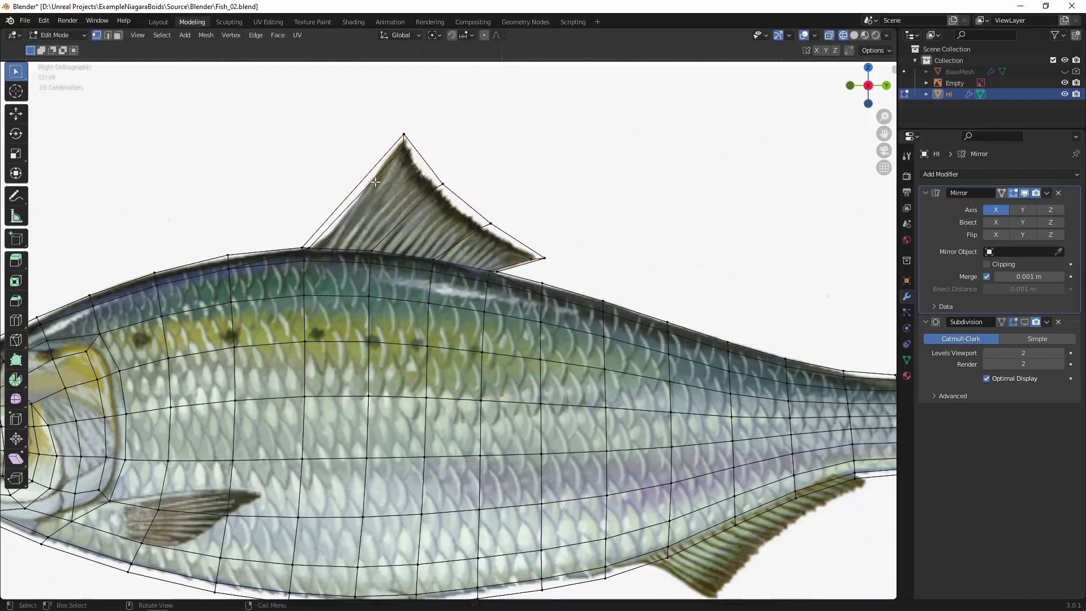
{"action": "scroll", "coordinate": [492, 211], "scroll_direction": "up", "scroll_amount": 3}
{"action": "left_click_drag", "start_coordinate": [578, 202], "coordinate": [507, 154]}
{"action": "middle_click_drag", "start_coordinate": [507, 155], "coordinate": [536, 208], "text": "shift"}
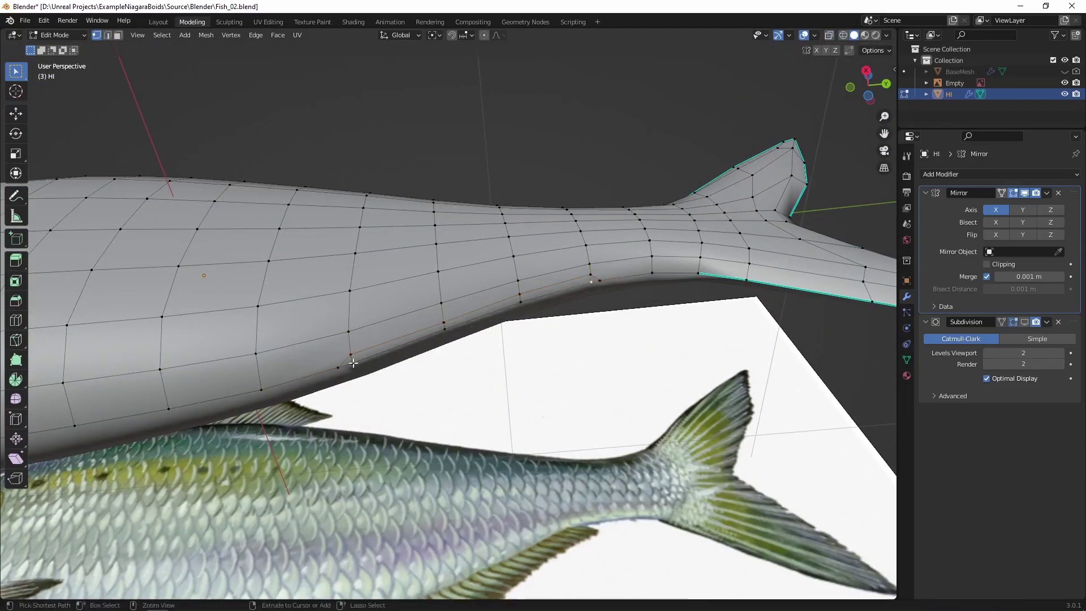
Select the vertex path along the lower edge before the tail and start the anal fin from it in side view
{"action": "key", "text": "KP_3"}
{"action": "key", "text": "1"}
{"action": "key", "text": "alt+z"}
{"action": "left_click_drag", "start_coordinate": [475, 447], "coordinate": [484, 437]}
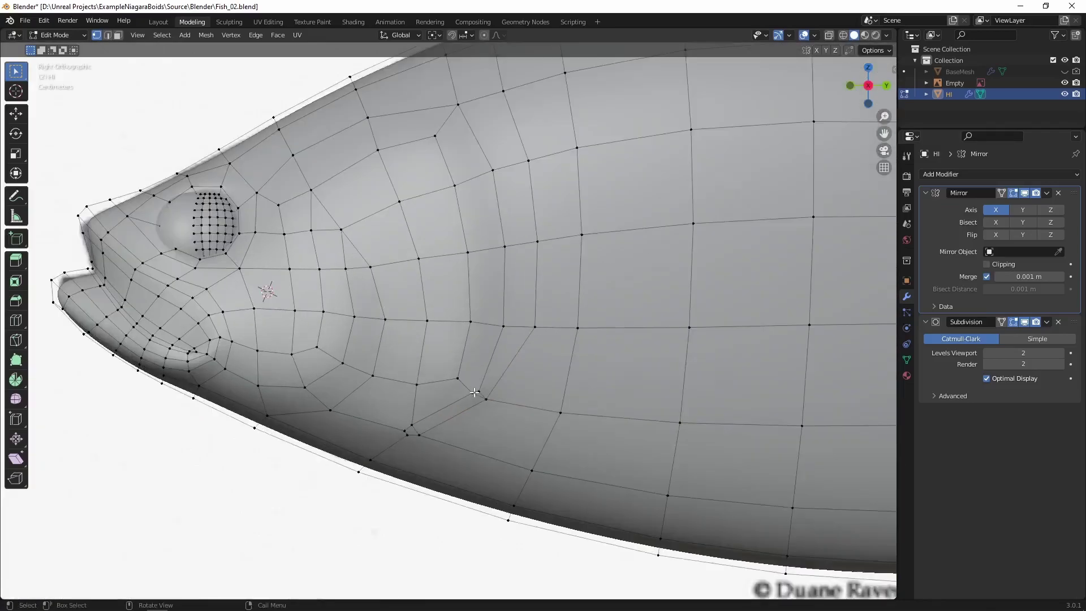
Adjust the vertices behind the gill cover and slide the pectoral fin's edge loop along its outer edge
{"action": "left_click", "coordinate": [417, 392]}
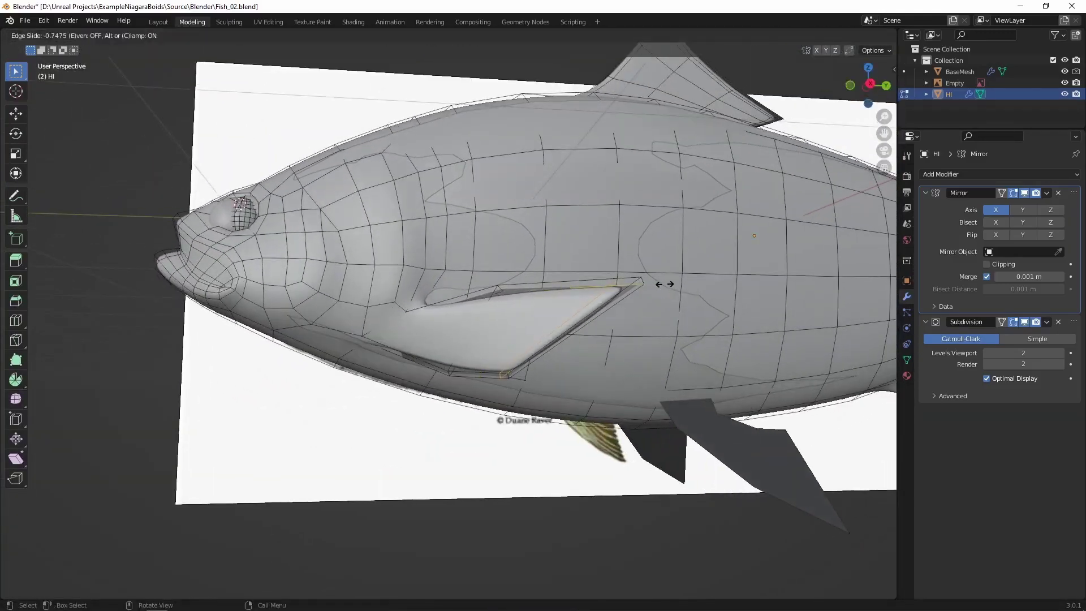
{"action": "key", "text": "z"}
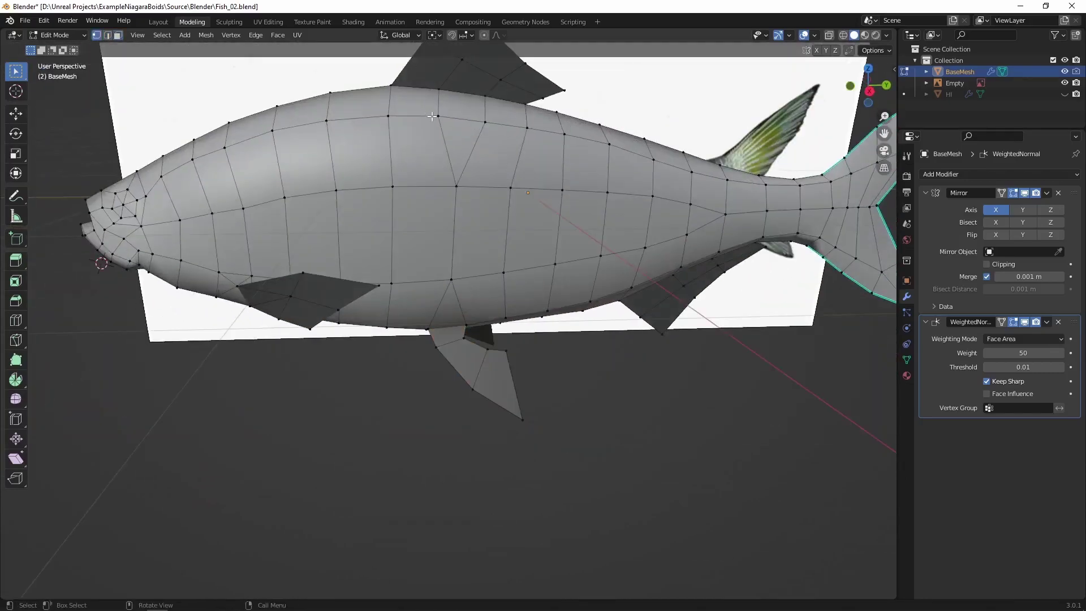
Move a vertex at the pelvic fin's root on BaseMesh and separate the fin from the body
{"action": "left_click", "coordinate": [465, 355], "text": "shift"}
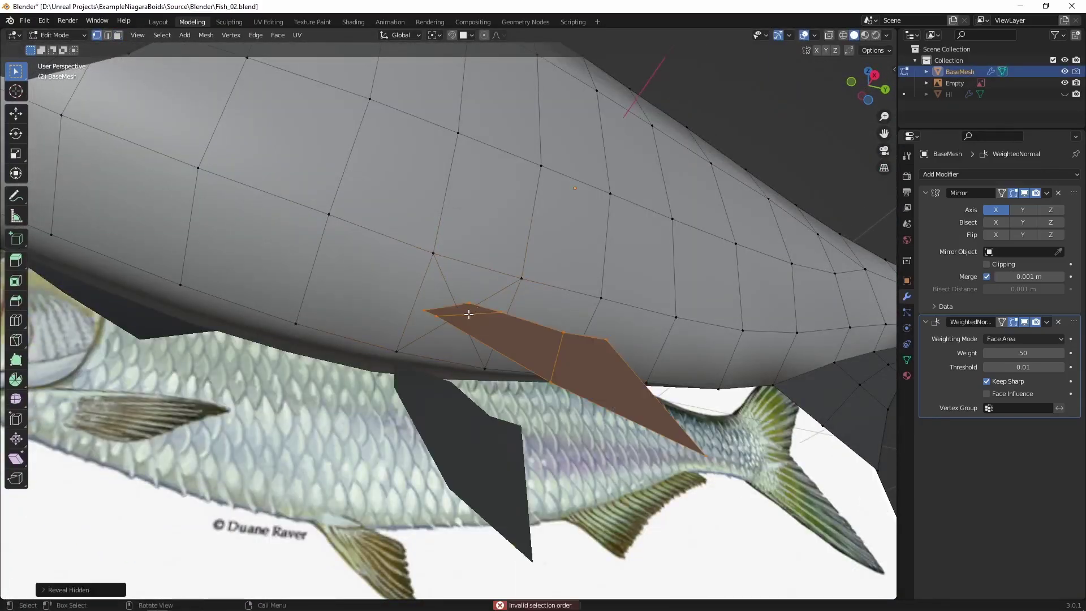
{"action": "left_click", "coordinate": [422, 307]}
{"action": "key", "text": "g"}
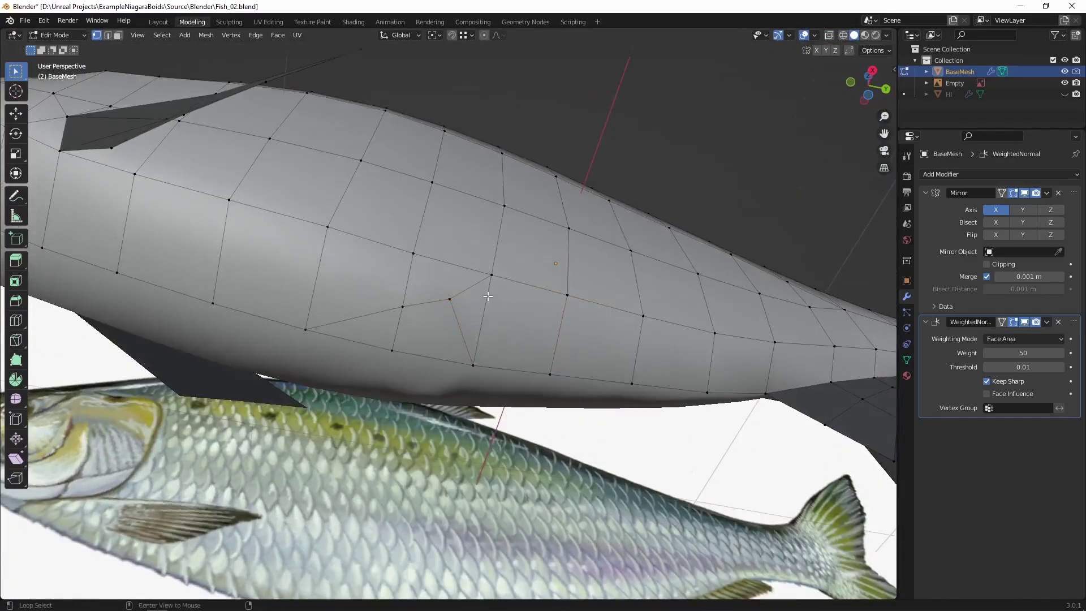
{"action": "key", "text": "p"}
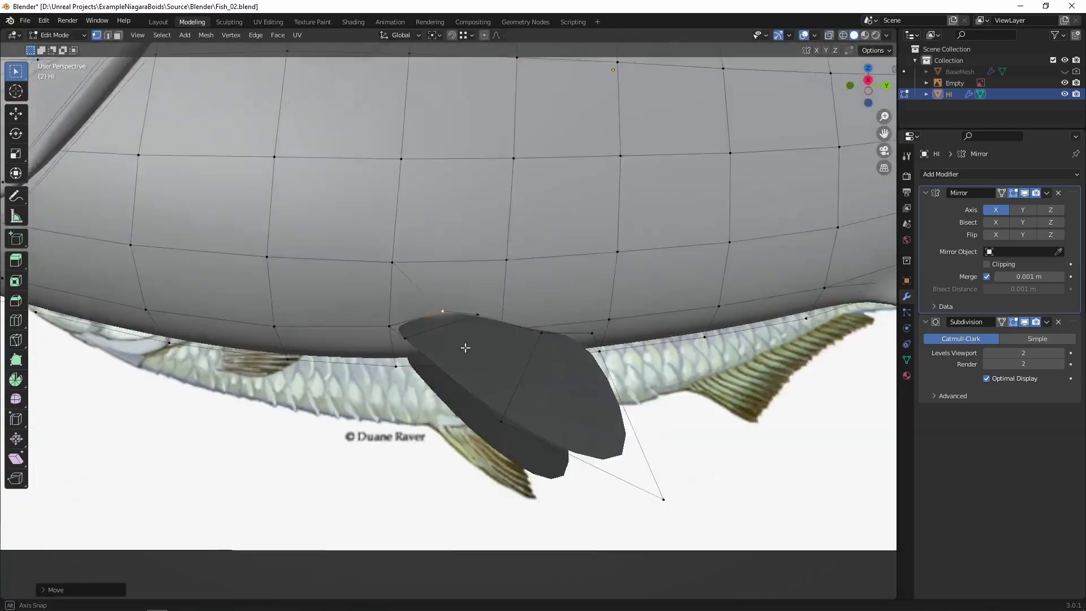
Delete the high-poly body's faces at the pelvic fin's root so the body can connect to the fin
{"action": "key", "text": "x"}
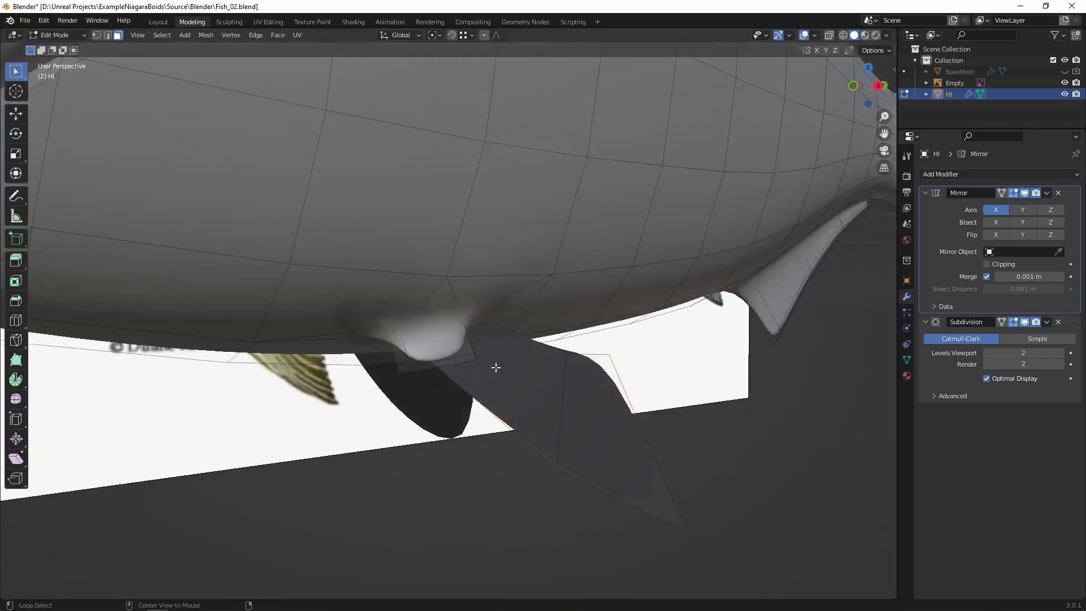
{"action": "middle_click_drag", "start_coordinate": [494, 366], "coordinate": [490, 351]}
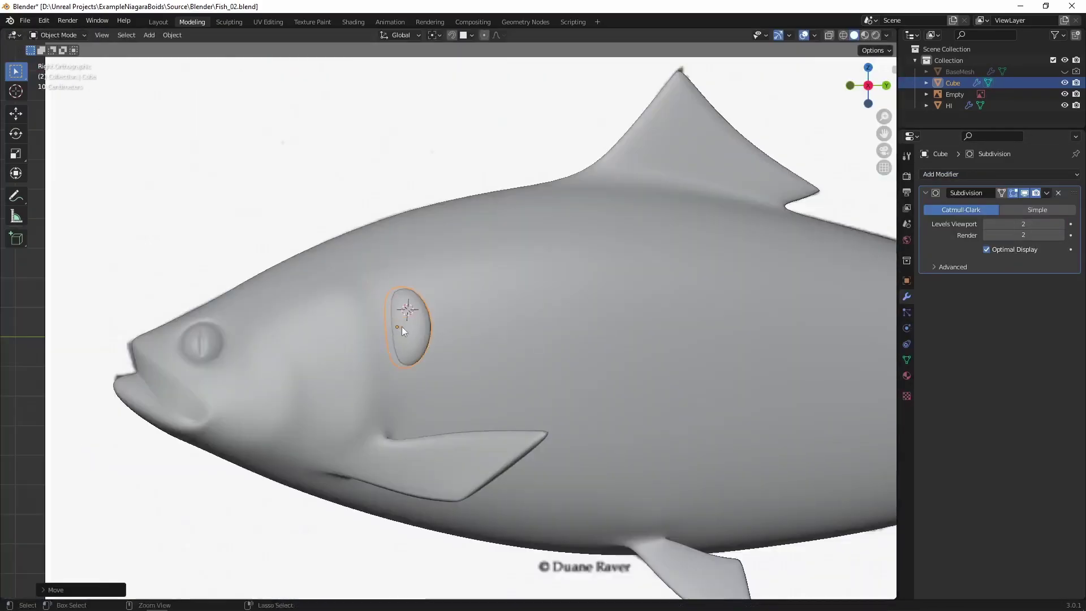
Place the subdivided scale mesh on the fish's flank behind the gill cover
{"action": "left_click", "coordinate": [397, 326]}
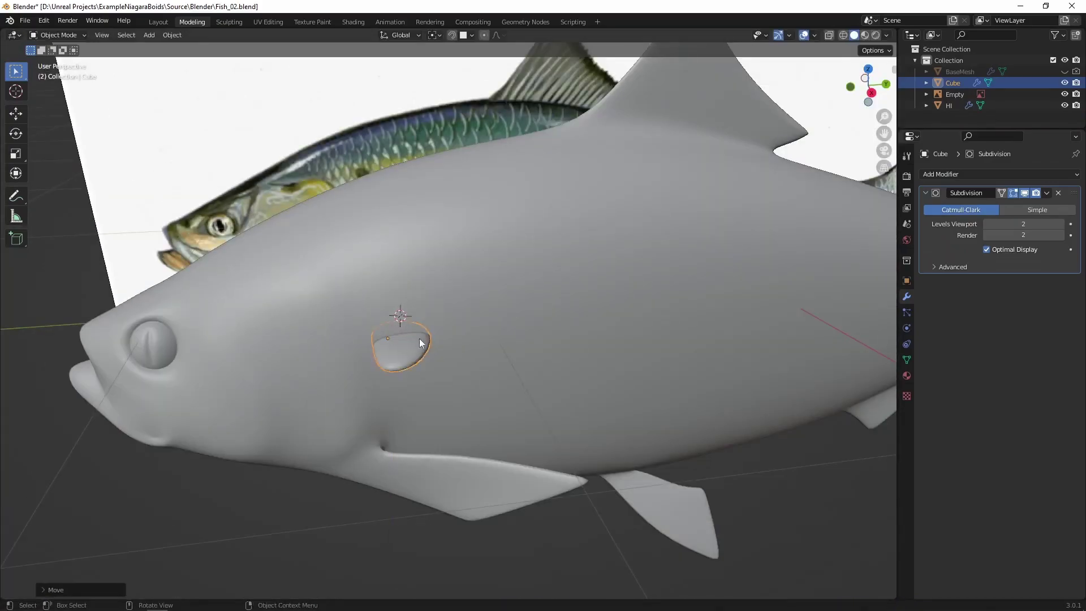
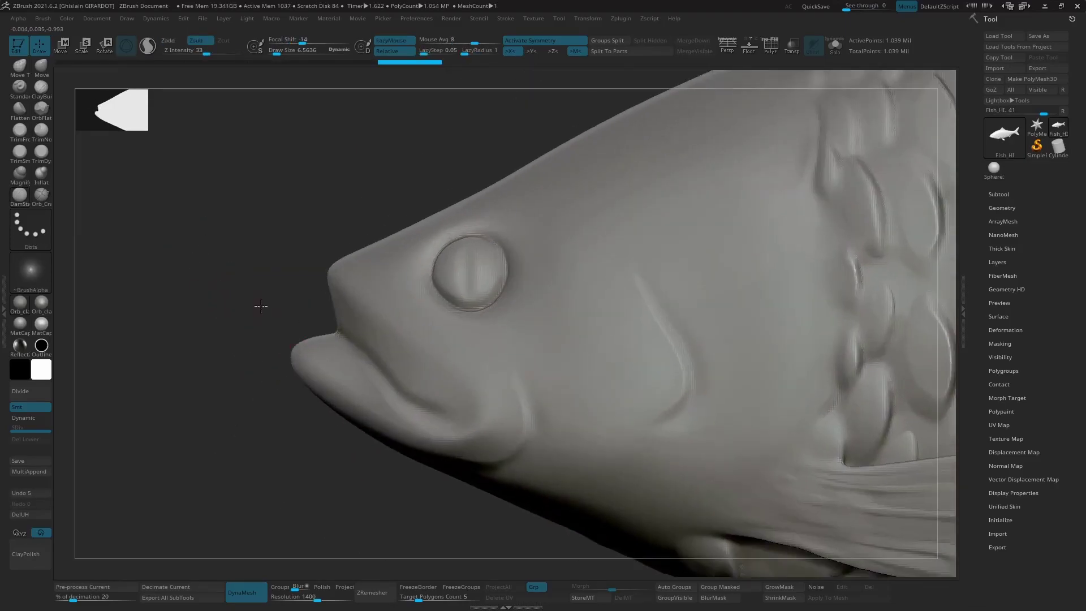
Switch to ZBrush and carve the mouth, cheek and gill cover creases into the high-poly fish's head
{"action": "left_click_drag", "start_coordinate": [374, 300], "coordinate": [413, 317]}
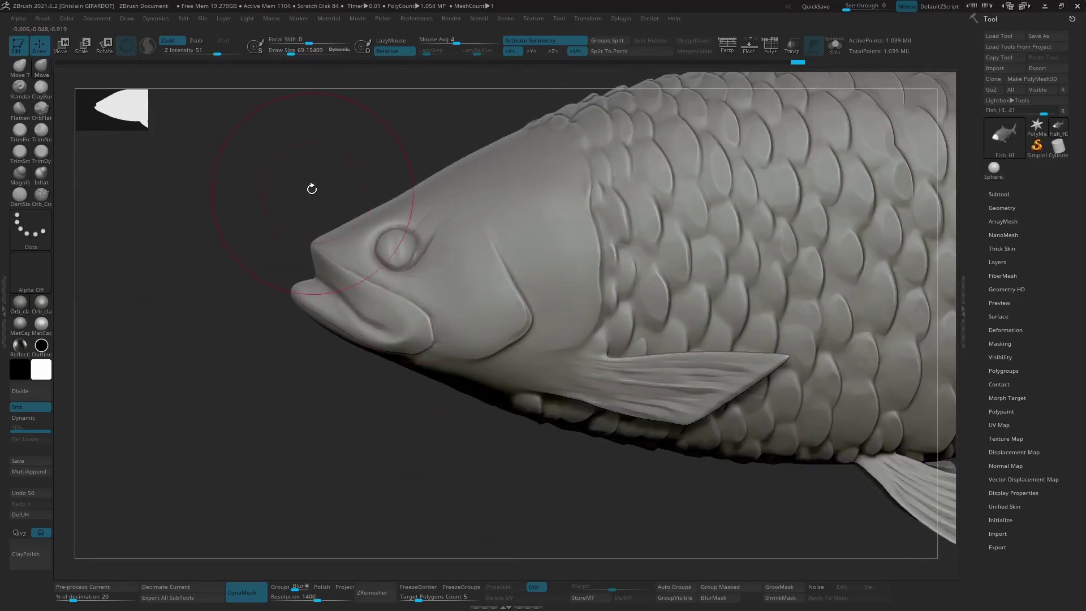
{"action": "left_click_drag", "start_coordinate": [467, 262], "coordinate": [464, 332], "text": "ctrl"}
{"action": "left_click", "coordinate": [332, 254], "text": "ctrl"}
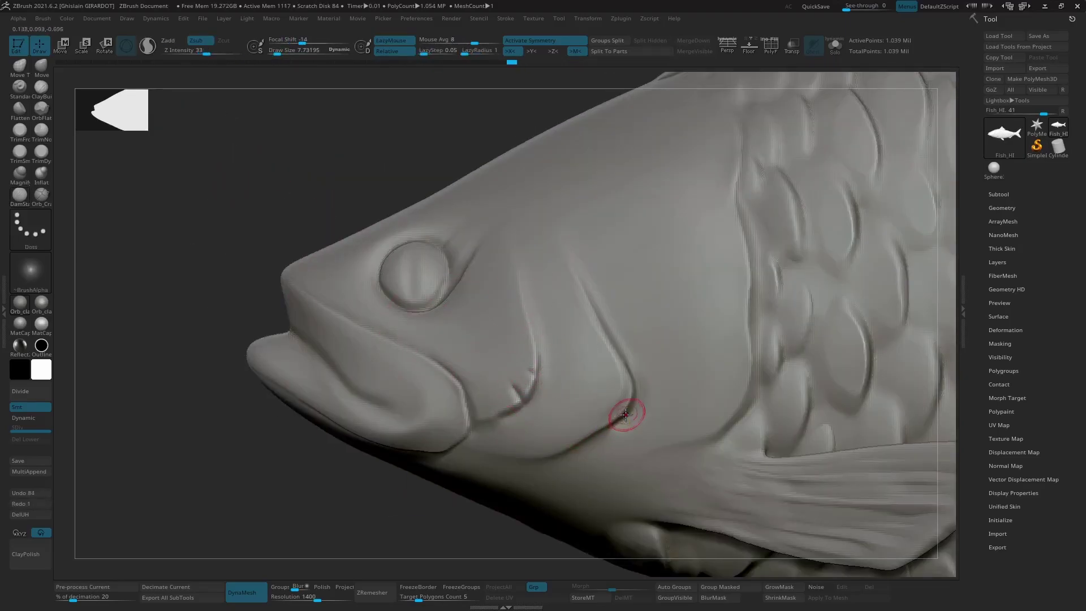
{"action": "right_click_drag", "start_coordinate": [600, 366], "coordinate": [661, 356], "text": "ctrl"}
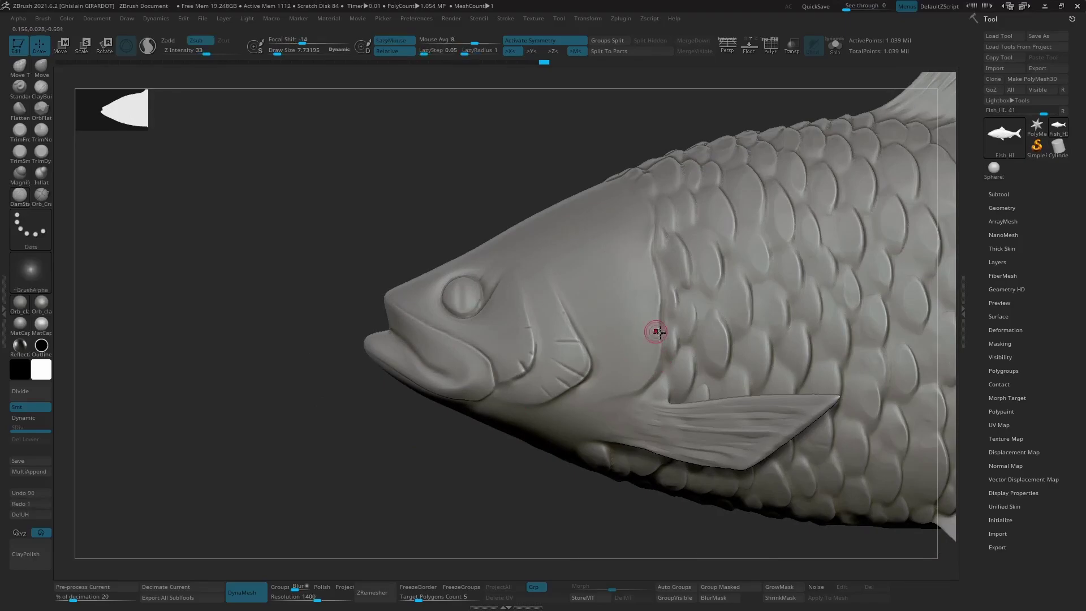
Mask the head up to the gill cover's edge, sculpt a crisp border against the scaled body, and clear the mask
{"action": "left_click_drag", "start_coordinate": [536, 227], "coordinate": [540, 225], "text": "ctrl"}
{"action": "key", "text": "space"}
{"action": "mouse_move", "coordinate": [540, 226]}
{"action": "right_mouse_down"}
{"action": "mouse_move", "coordinate": [538, 294]}
{"action": "mouse_move", "coordinate": [264, 225]}
{"action": "mouse_move", "coordinate": [634, 242]}
{"action": "mouse_move", "coordinate": [650, 232]}
{"action": "right_mouse_up"}
{"action": "key", "text": "ctrl+i"}
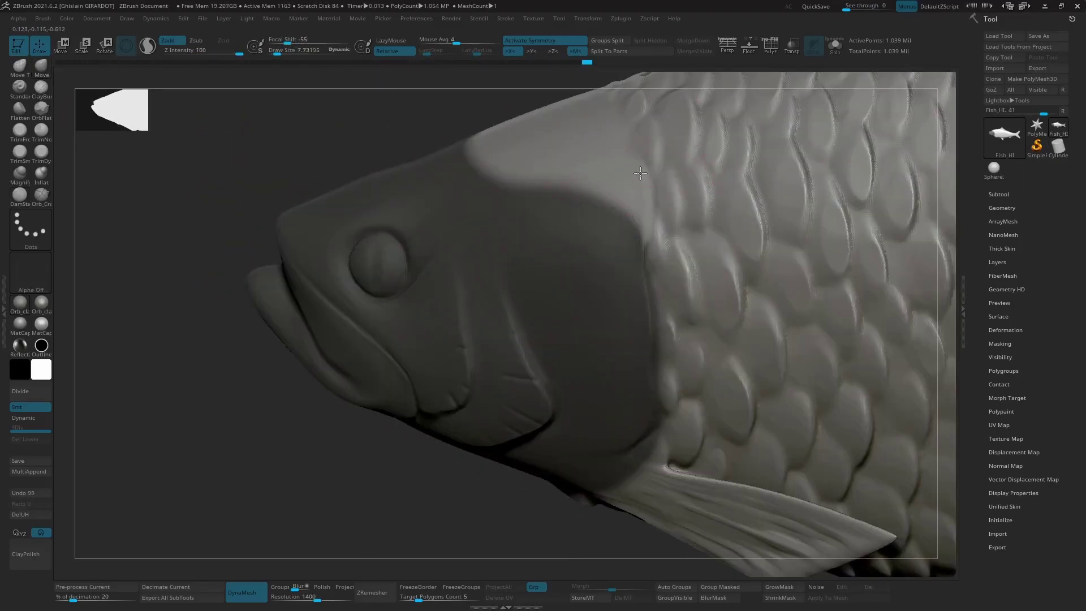
{"action": "right_click_drag", "start_coordinate": [643, 188], "coordinate": [254, 235], "text": "ctrl"}
{"action": "left_click_drag", "start_coordinate": [254, 235], "coordinate": [266, 243], "text": "ctrl"}
{"action": "mouse_move", "coordinate": [266, 243]}
{"action": "right_mouse_down"}
{"action": "mouse_move", "coordinate": [485, 323]}
{"action": "mouse_move", "coordinate": [601, 456]}
{"action": "mouse_move", "coordinate": [509, 396]}
{"action": "right_mouse_up"}
Refine the head with the Inflat brush and masking, and sculpt the nostril, eye and short notches on the gill cover's edge
{"action": "left_click", "coordinate": [41, 174]}
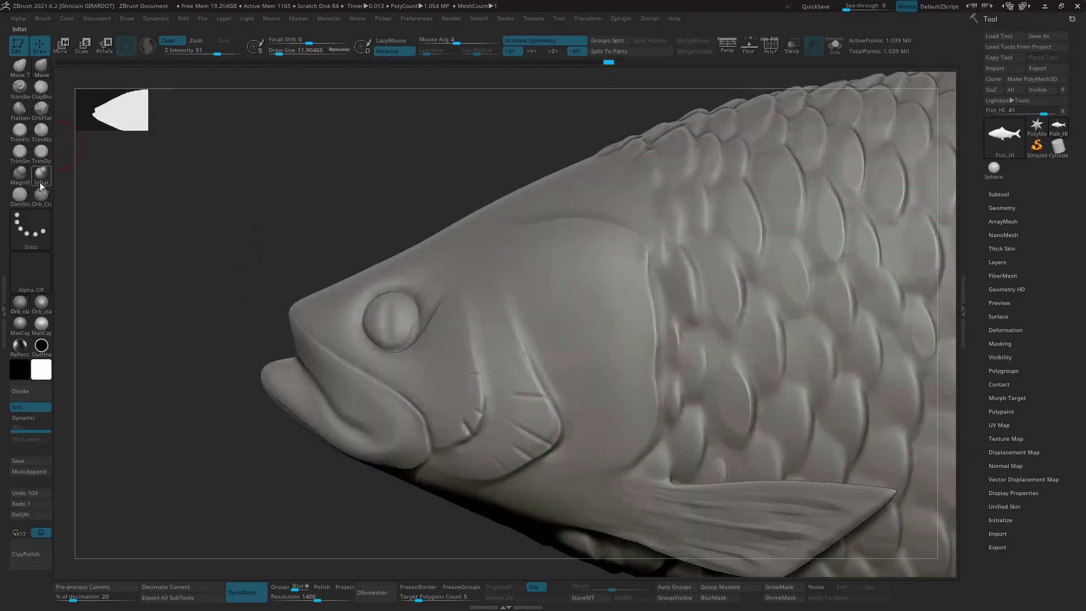
{"action": "mouse_move", "coordinate": [647, 292]}
{"action": "right_mouse_down", "text": "ctrl"}
{"action": "mouse_move", "coordinate": [426, 460]}
{"action": "mouse_move", "coordinate": [639, 346]}
{"action": "mouse_move", "coordinate": [509, 339]}
{"action": "mouse_move", "coordinate": [396, 283]}
{"action": "mouse_move", "coordinate": [256, 346]}
{"action": "right_mouse_up", "text": "ctrl"}
{"action": "mouse_move", "coordinate": [468, 290]}
{"action": "right_mouse_down"}
{"action": "mouse_move", "coordinate": [464, 317]}
{"action": "mouse_move", "coordinate": [448, 255]}
{"action": "mouse_move", "coordinate": [456, 379]}
{"action": "mouse_move", "coordinate": [529, 372]}
{"action": "mouse_move", "coordinate": [500, 490]}
{"action": "mouse_move", "coordinate": [436, 340]}
{"action": "mouse_move", "coordinate": [396, 394]}
{"action": "mouse_move", "coordinate": [558, 286]}
{"action": "mouse_move", "coordinate": [426, 390]}
{"action": "right_mouse_up"}
{"action": "left_click_drag", "start_coordinate": [413, 327], "coordinate": [571, 340], "text": "ctrl"}
{"action": "left_click_drag", "start_coordinate": [598, 158], "coordinate": [707, 243], "text": "ctrl"}
{"action": "mouse_move", "coordinate": [396, 317]}
{"action": "right_mouse_down"}
{"action": "mouse_move", "coordinate": [347, 305]}
{"action": "mouse_move", "coordinate": [572, 425]}
{"action": "mouse_move", "coordinate": [456, 316]}
{"action": "mouse_move", "coordinate": [436, 385]}
{"action": "mouse_move", "coordinate": [487, 398]}
{"action": "mouse_move", "coordinate": [63, 179]}
{"action": "right_mouse_up"}
{"action": "left_click", "coordinate": [436, 385], "text": "ctrl"}
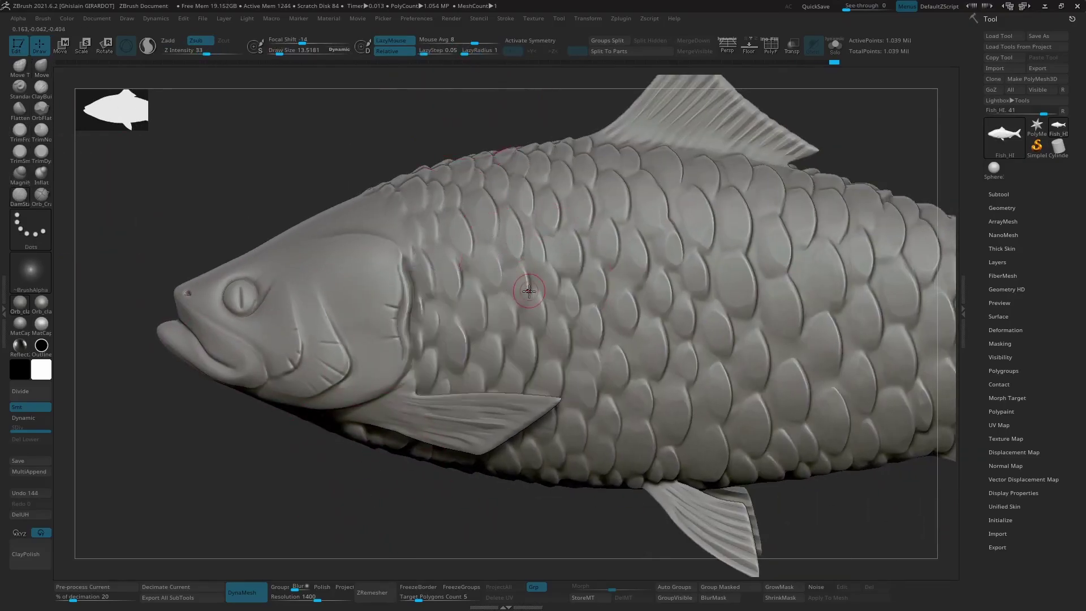
Carve asymmetric scratches and scars across the scales on both flanks of the fish
{"action": "right_click_drag", "start_coordinate": [513, 282], "coordinate": [493, 307], "text": "ctrl"}
{"action": "mouse_move", "coordinate": [563, 355]}
{"action": "right_mouse_down"}
{"action": "mouse_move", "coordinate": [498, 516]}
{"action": "mouse_move", "coordinate": [575, 369]}
{"action": "right_mouse_up"}
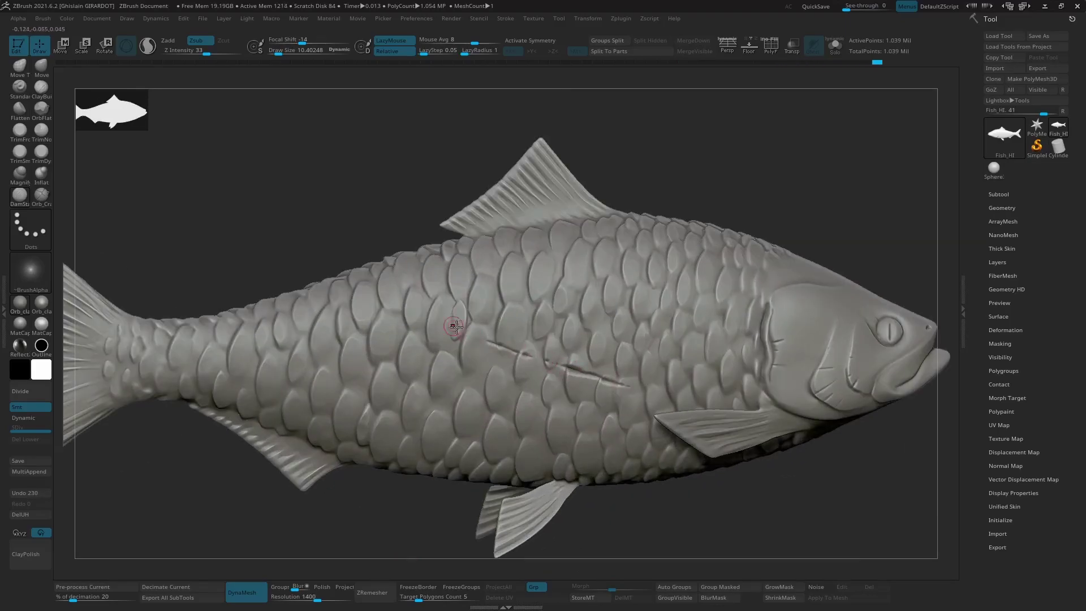
{"action": "right_click_drag", "start_coordinate": [593, 258], "coordinate": [591, 267]}
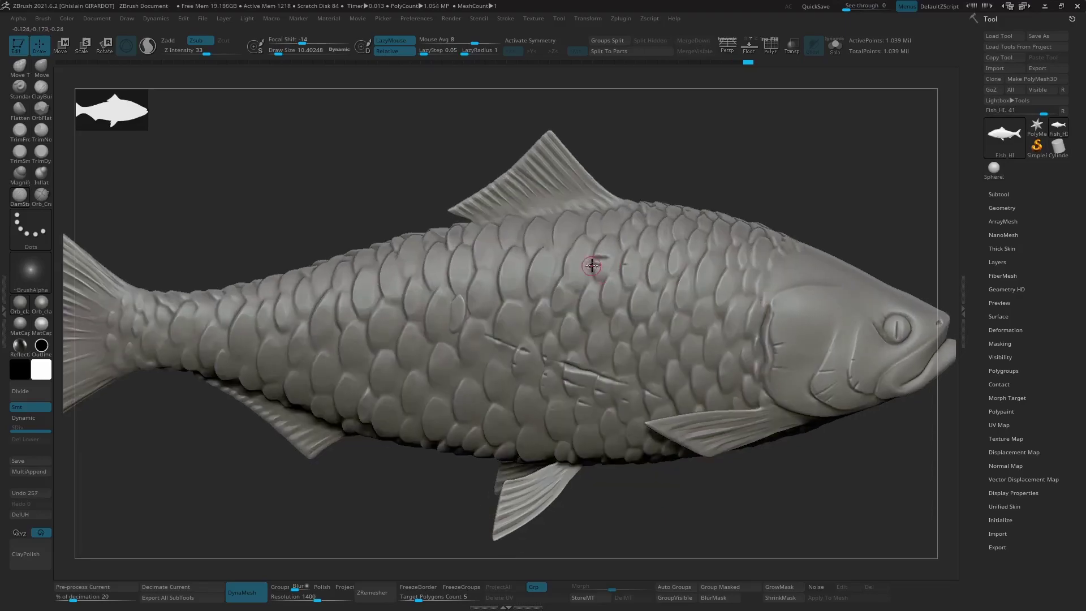
{"action": "right_click_drag", "start_coordinate": [636, 336], "coordinate": [368, 365]}
{"action": "right_click_drag", "start_coordinate": [486, 378], "coordinate": [337, 381]}
{"action": "key", "text": "f"}
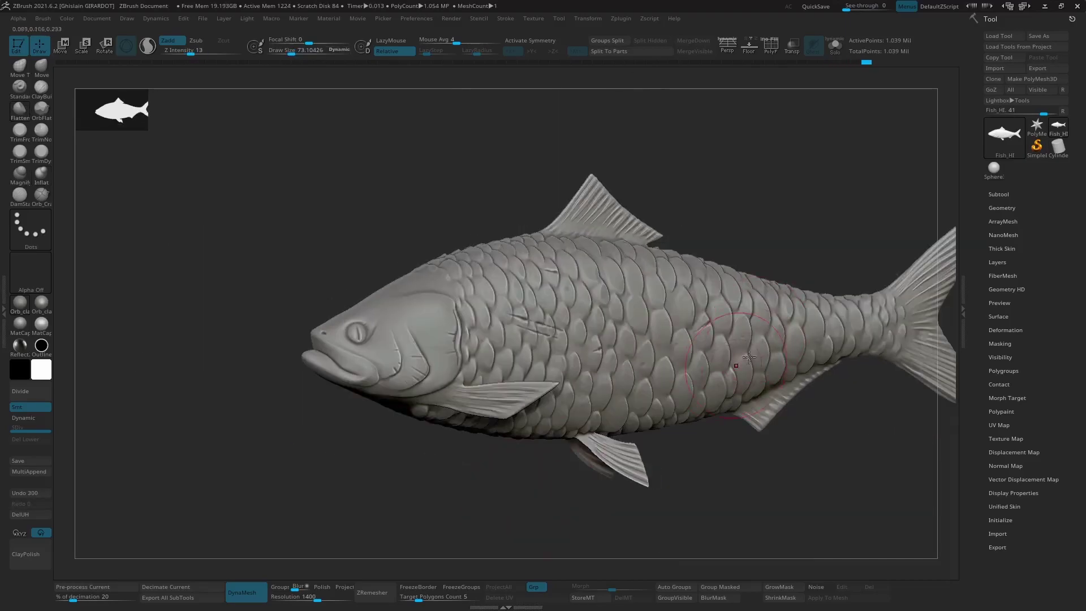
Inspect the sculpted fish's scales, fins and scars from several sides
{"action": "right_click_drag", "start_coordinate": [448, 297], "coordinate": [837, 338]}
{"action": "key", "text": "f"}
{"action": "right_click_drag", "start_coordinate": [463, 401], "coordinate": [666, 310]}
{"action": "key", "text": "f"}
{"action": "right_click_drag", "start_coordinate": [588, 396], "coordinate": [242, 473], "text": "alt"}
{"action": "key", "text": "f"}
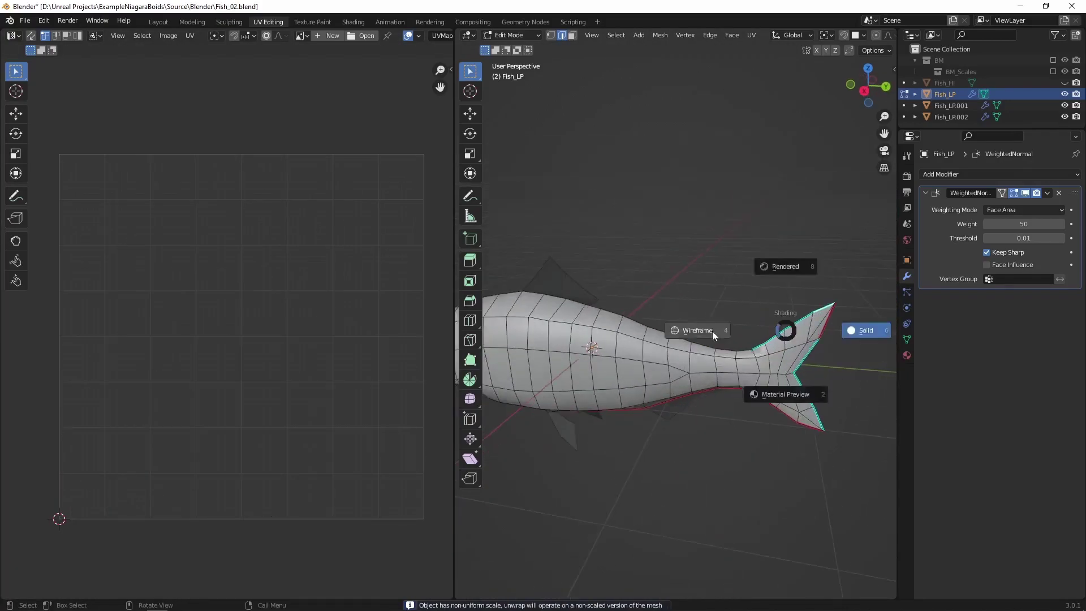
Switch to Blender, unwrap the low-poly fish body and fins, and pack their UV islands
{"action": "left_click", "coordinate": [697, 330]}
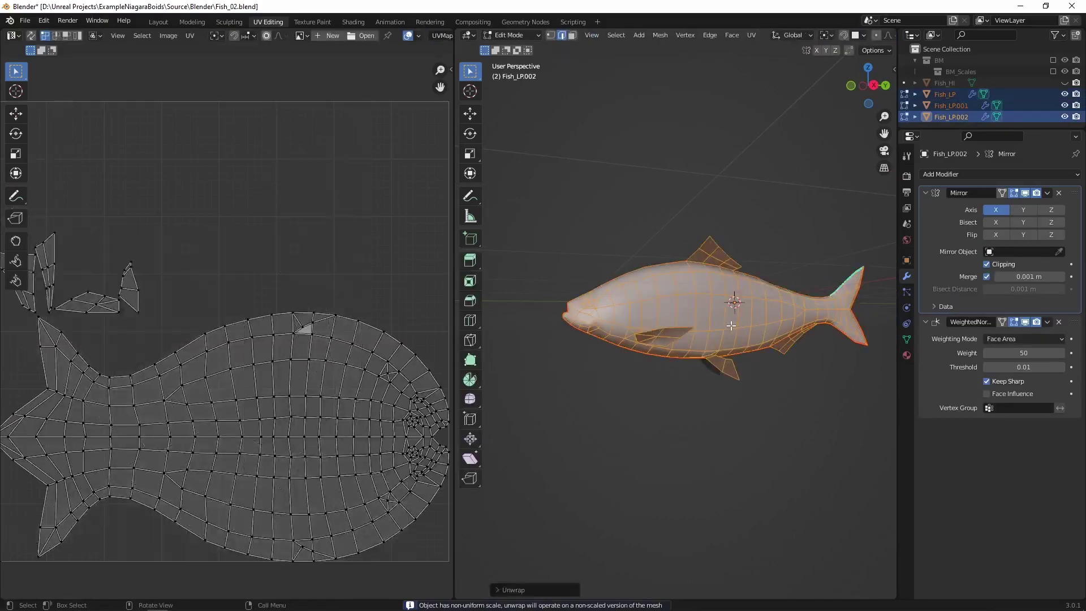
{"action": "scroll", "coordinate": [263, 361], "scroll_direction": "down", "scroll_amount": 5}
{"action": "key", "text": "t"}
{"action": "key", "text": "a"}
{"action": "key", "text": "ctrl+p"}
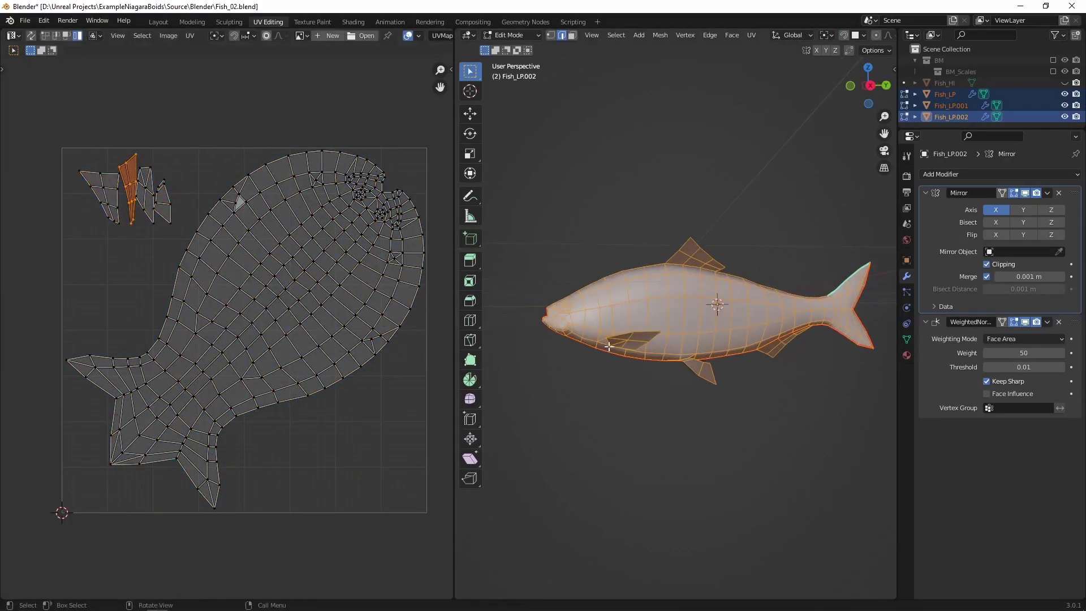
Rotate and arrange the fin UV islands in the free space around the body island
{"action": "middle_click_drag", "start_coordinate": [589, 346], "coordinate": [237, 202]}
{"action": "left_click_drag", "start_coordinate": [62, 127], "coordinate": [175, 233]}
{"action": "key", "text": "Tab"}
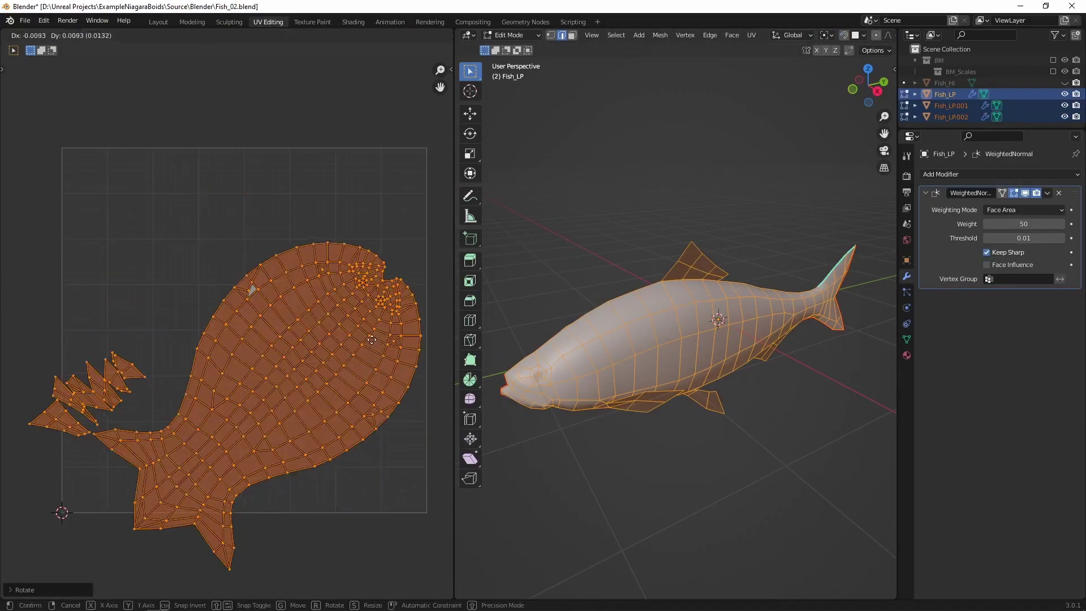
{"action": "scroll", "coordinate": [226, 323], "scroll_direction": "up", "scroll_amount": 3}
{"action": "left_click_drag", "start_coordinate": [59, 238], "coordinate": [173, 323]}
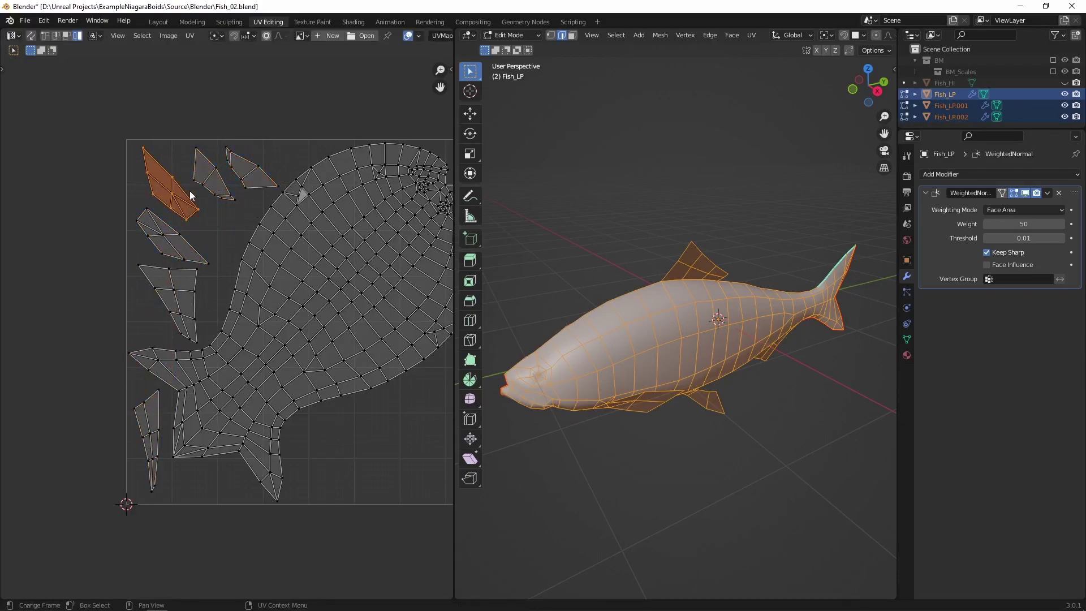
{"action": "key", "text": "Tab"}
Switch to Substance Painter, name a fill layer Edge, and give it a black mask driven by the Metal Edge Wear generator
{"action": "double_click", "coordinate": [926, 194]}
{"action": "type", "text": "Edge"}
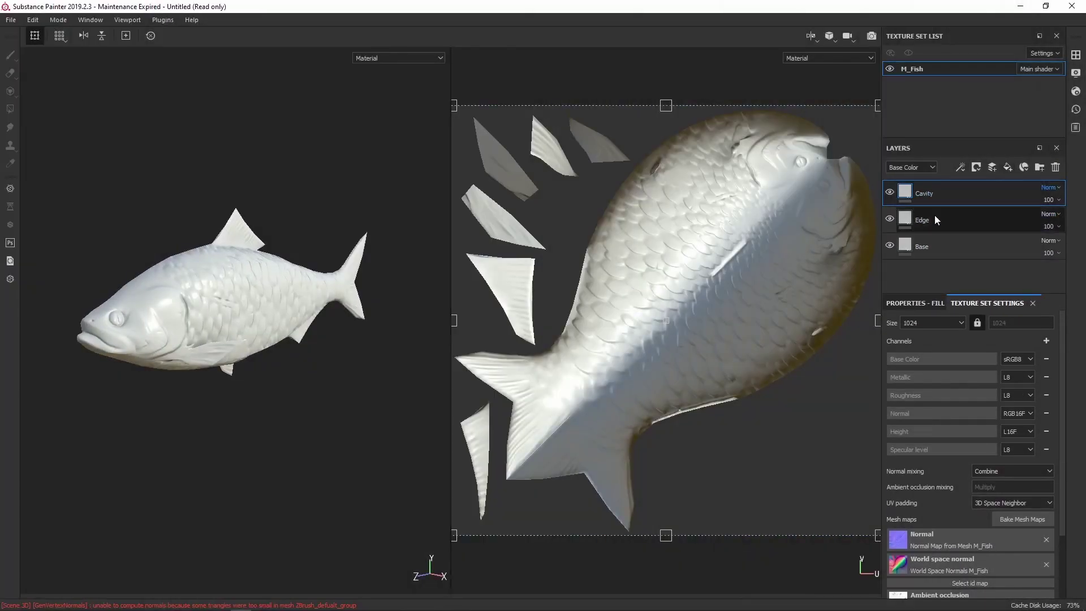
{"action": "left_click", "coordinate": [935, 219]}
{"action": "left_click", "coordinate": [976, 167]}
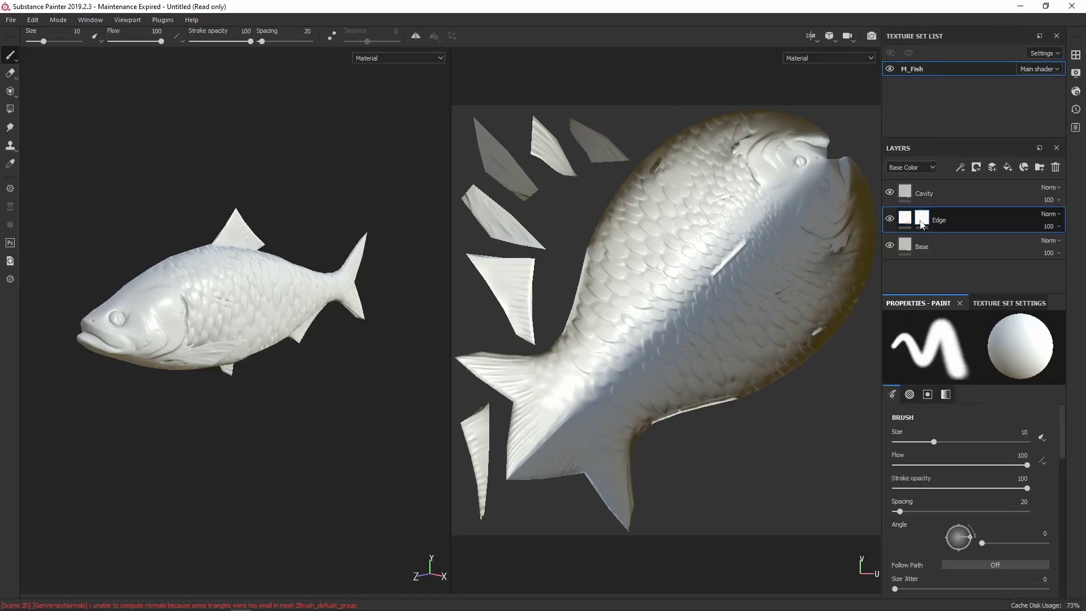
{"action": "left_click", "coordinate": [961, 167]}
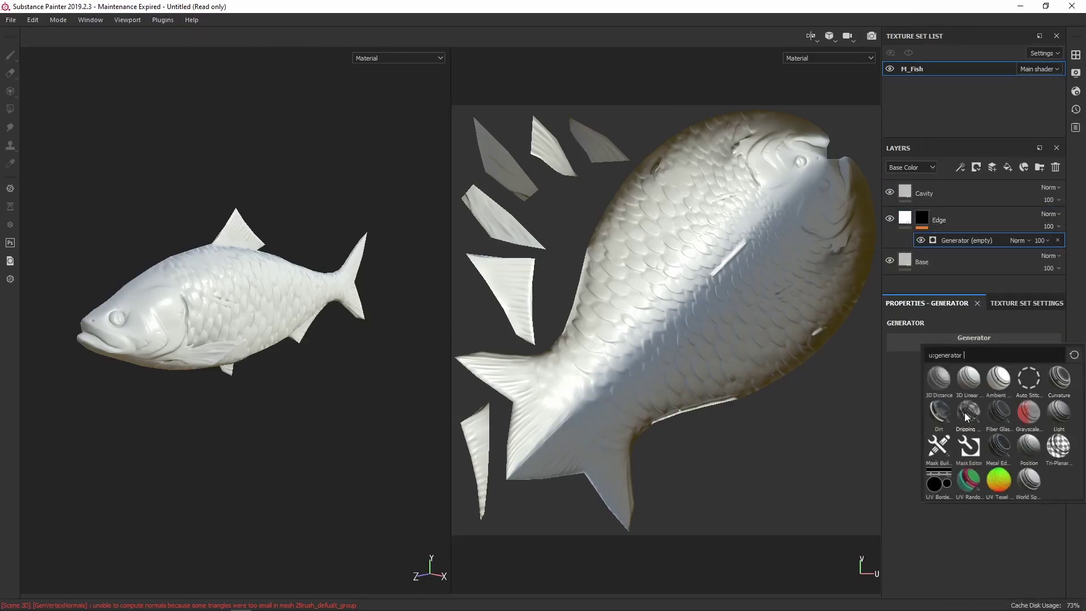
{"action": "left_click", "coordinate": [965, 413]}
Check the edge mask, set the Base layer's colour to mid grey, and darken the Edge layer's base colour to grey
{"action": "key", "text": "c"}
{"action": "left_click", "coordinate": [921, 218]}
{"action": "key", "text": "m"}
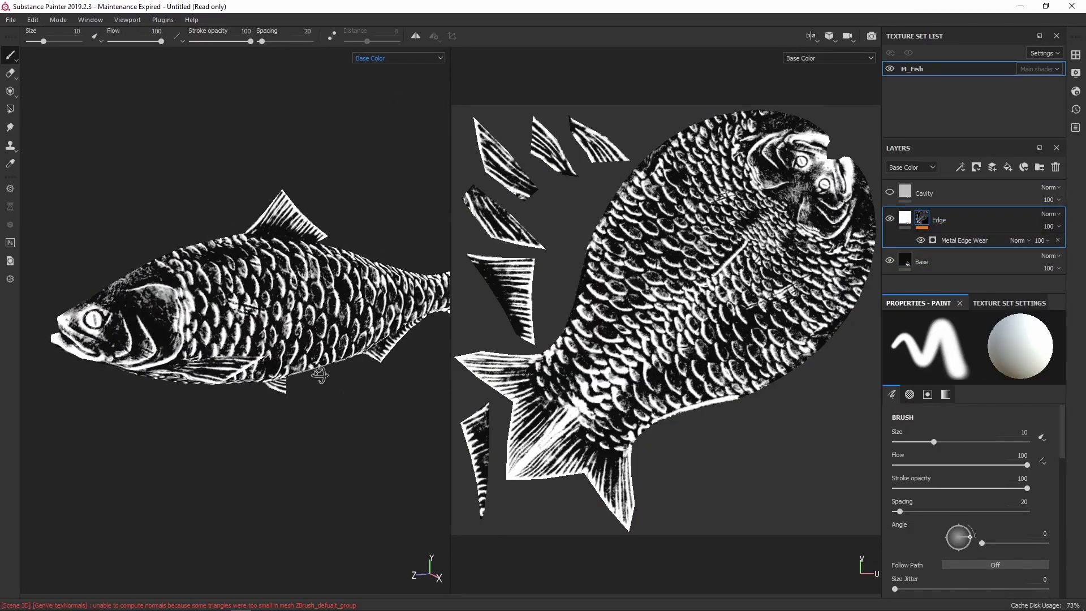
{"action": "left_click", "coordinate": [922, 262]}
{"action": "left_click", "coordinate": [970, 460]}
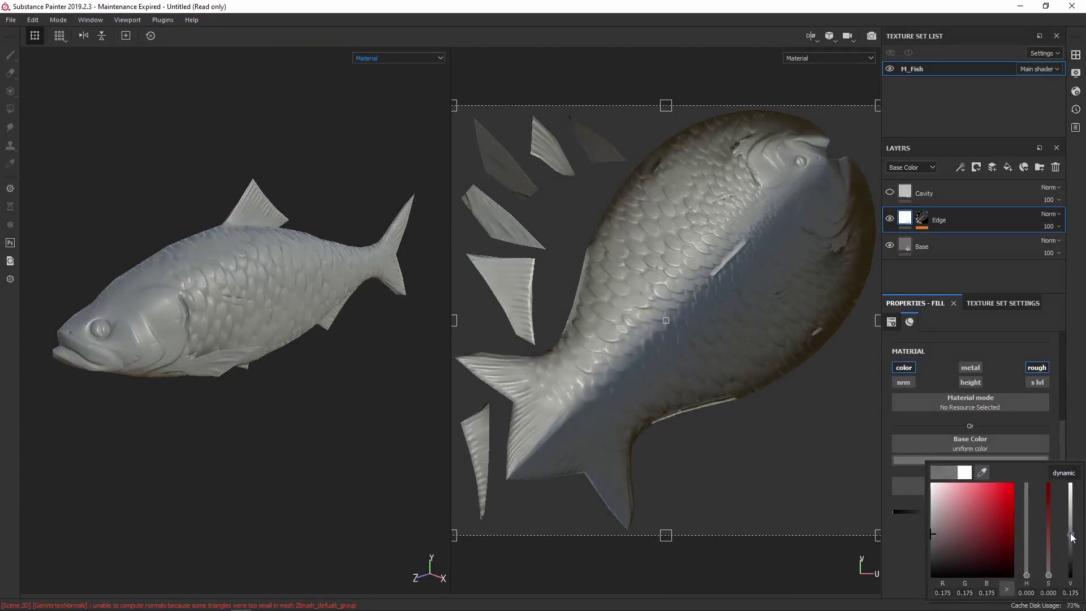
{"action": "left_click_drag", "start_coordinate": [1071, 526], "coordinate": [1077, 537]}
View the roughness channel, lower the Edge layer's roughness, and set its roughness blend mode to Linear dodge (Add)
{"action": "left_click", "coordinate": [399, 58]}
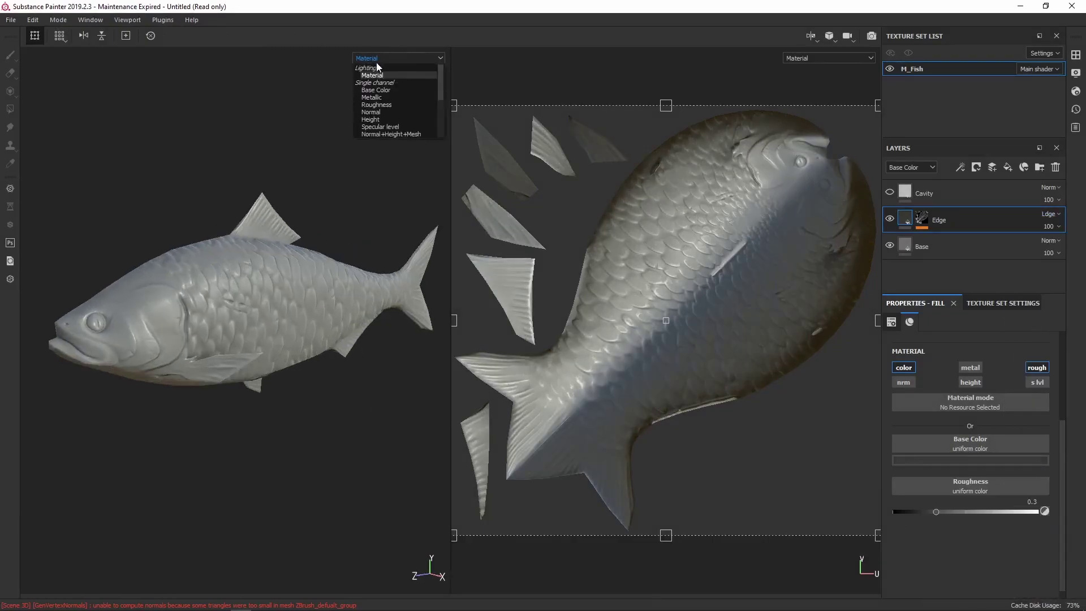
{"action": "left_click", "coordinate": [377, 100]}
{"action": "left_click_drag", "start_coordinate": [973, 511], "coordinate": [902, 513]}
{"action": "left_click", "coordinate": [1049, 214]}
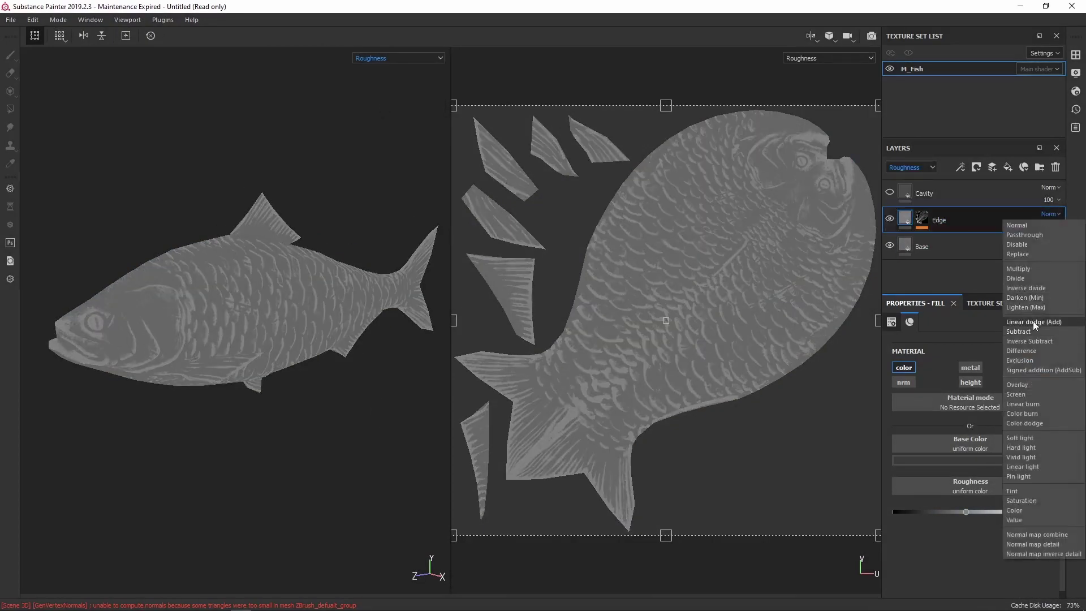
{"action": "left_click", "coordinate": [996, 325]}
{"action": "left_click", "coordinate": [372, 75]}
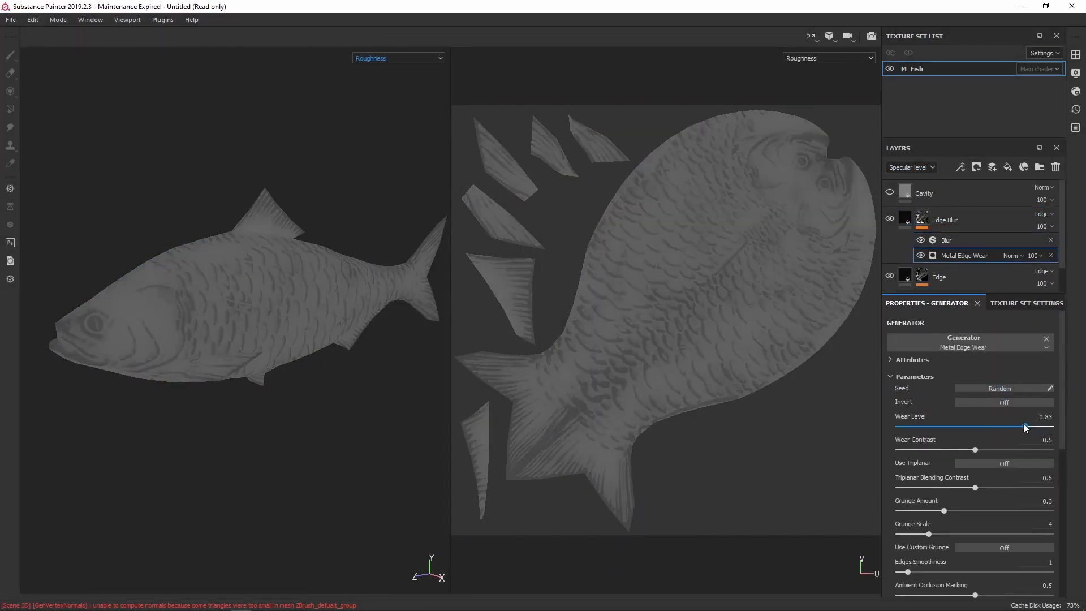
Raise the Edge Blur mask's Metal Edge Wear level to about 0.83 and add a Dirt generator above the Blur filter
{"action": "left_click_drag", "start_coordinate": [974, 427], "coordinate": [1029, 426]}
{"action": "right_click", "coordinate": [955, 243]}
{"action": "left_click", "coordinate": [972, 249]}
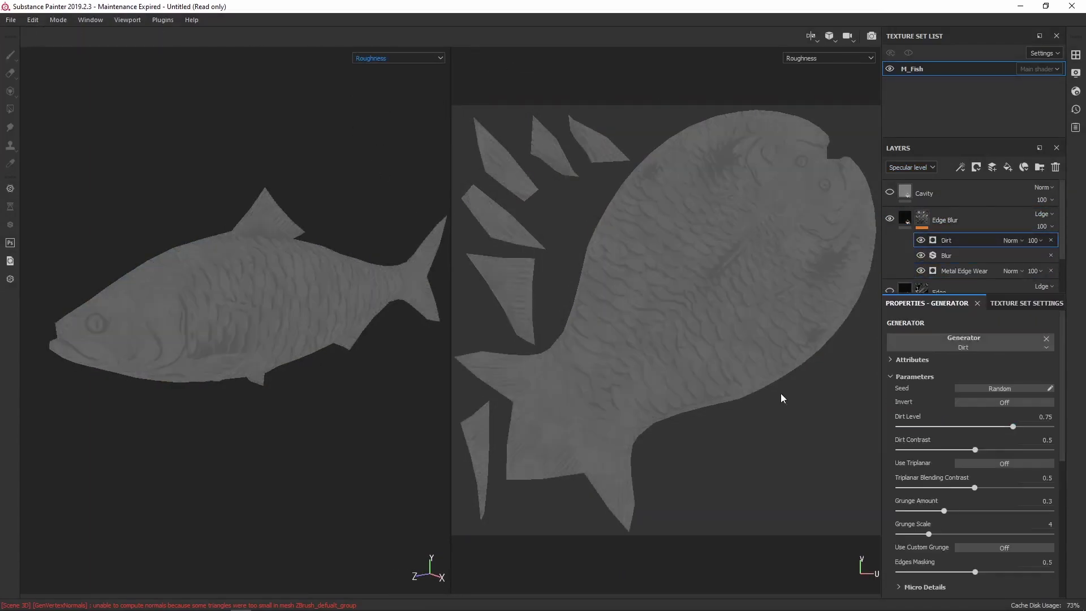
Try several blend modes for the Edge Blur mask's Dirt generator, settle on Subtract, and return to the material view
{"action": "left_click", "coordinate": [1012, 240]}
{"action": "left_click", "coordinate": [1013, 243]}
{"action": "left_click", "coordinate": [1013, 241]}
{"action": "left_click", "coordinate": [1011, 245]}
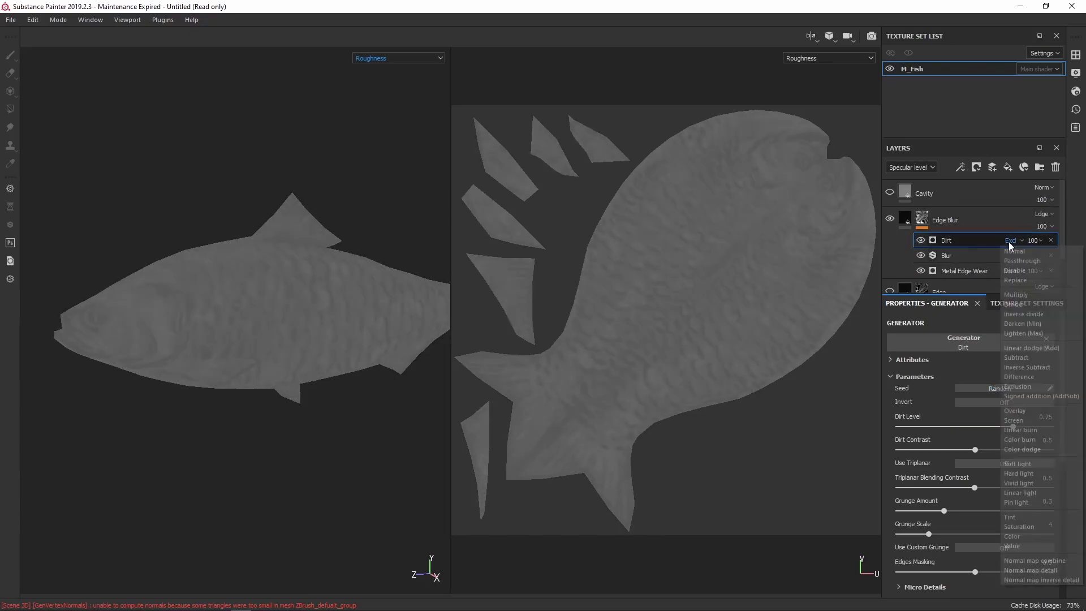
{"action": "left_click", "coordinate": [1012, 241]}
{"action": "left_click", "coordinate": [1013, 350]}
{"action": "key", "text": "m"}
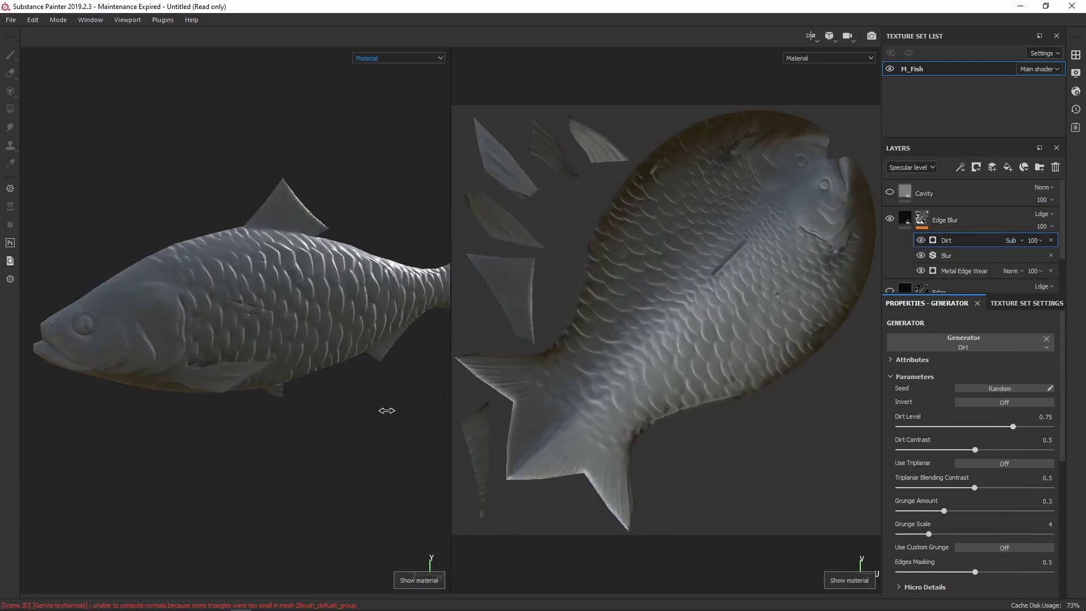
Blend the Cavity layer with Linear dodge (Add) and mask it with a Dirt generator softened by a Blur filter
{"action": "key", "text": "F2"}
{"action": "left_click", "coordinate": [933, 192]}
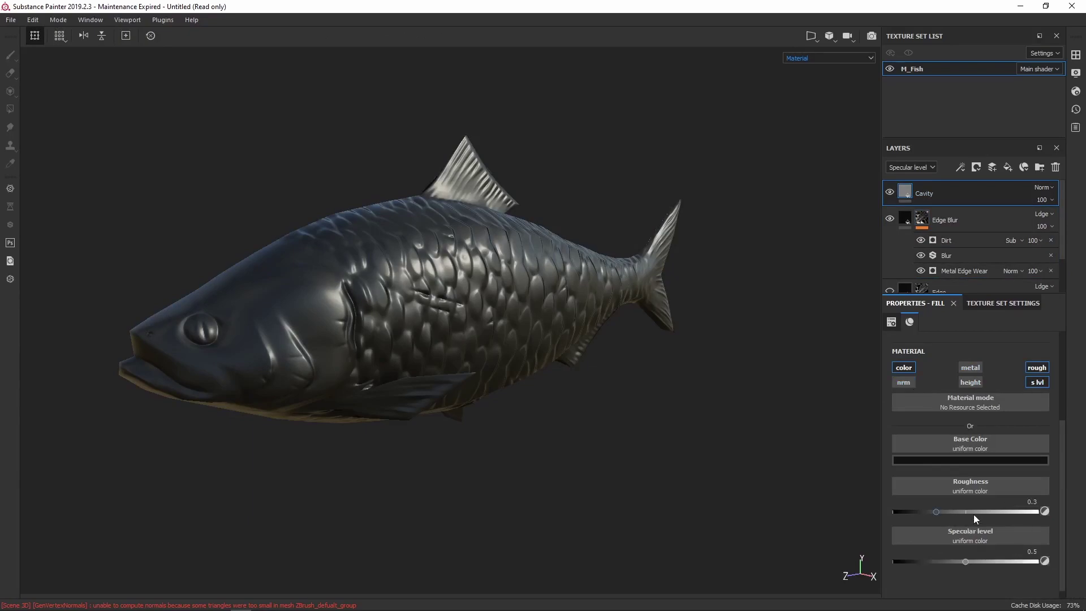
{"action": "left_click", "coordinate": [1044, 187]}
{"action": "left_click", "coordinate": [1033, 295]}
{"action": "right_click", "coordinate": [956, 193]}
{"action": "left_click", "coordinate": [965, 27]}
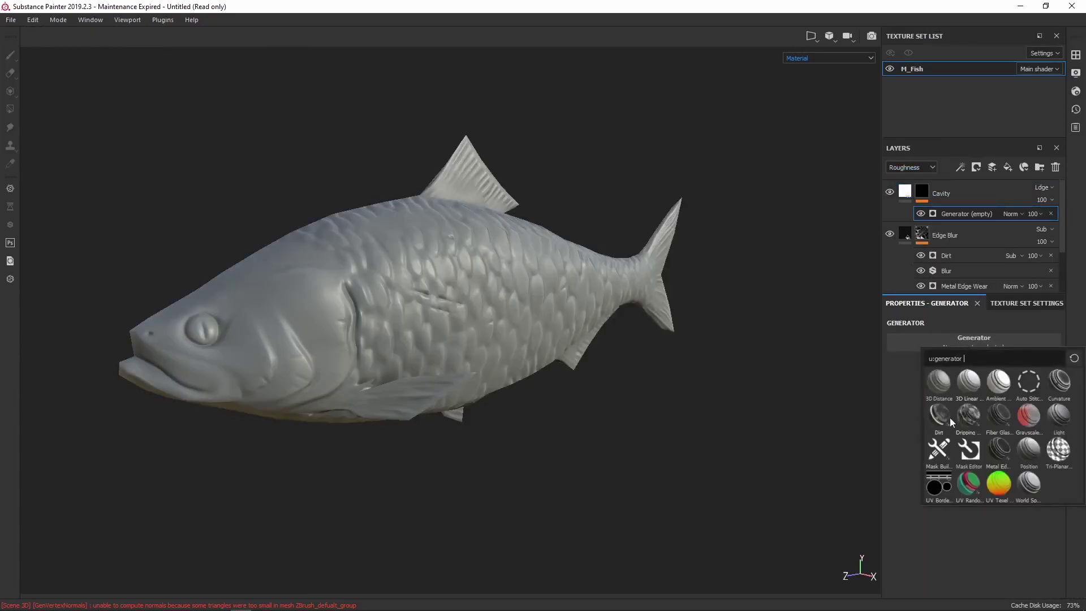
{"action": "left_click", "coordinate": [977, 412]}
{"action": "left_click", "coordinate": [968, 282]}
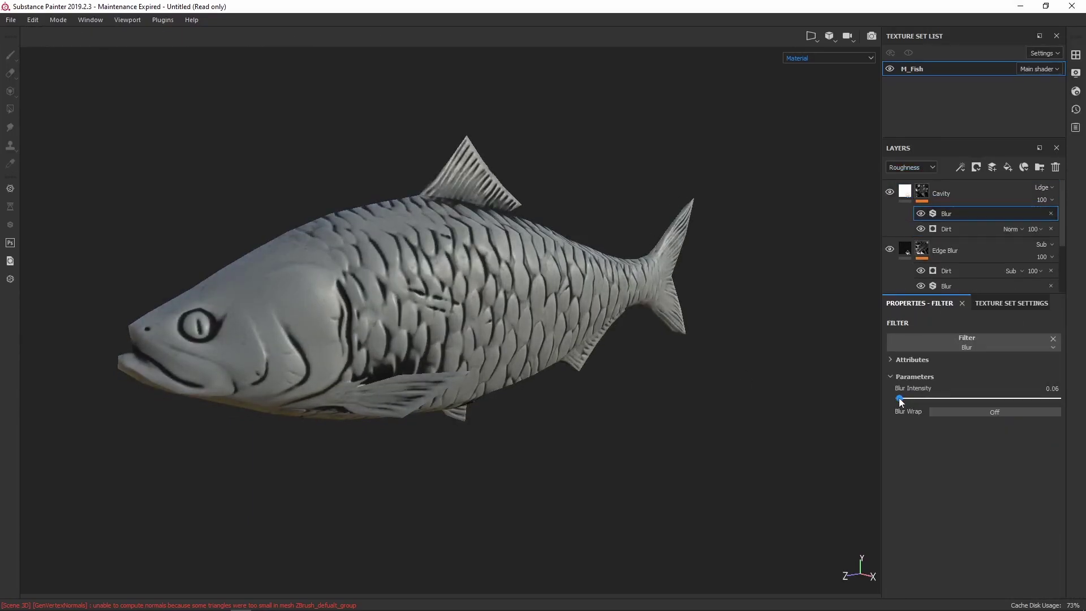
Stack a Curvature generator and one more generator onto the Cavity mask and change the top generator's blend mode
{"action": "left_click", "coordinate": [989, 217]}
{"action": "left_click", "coordinate": [963, 342]}
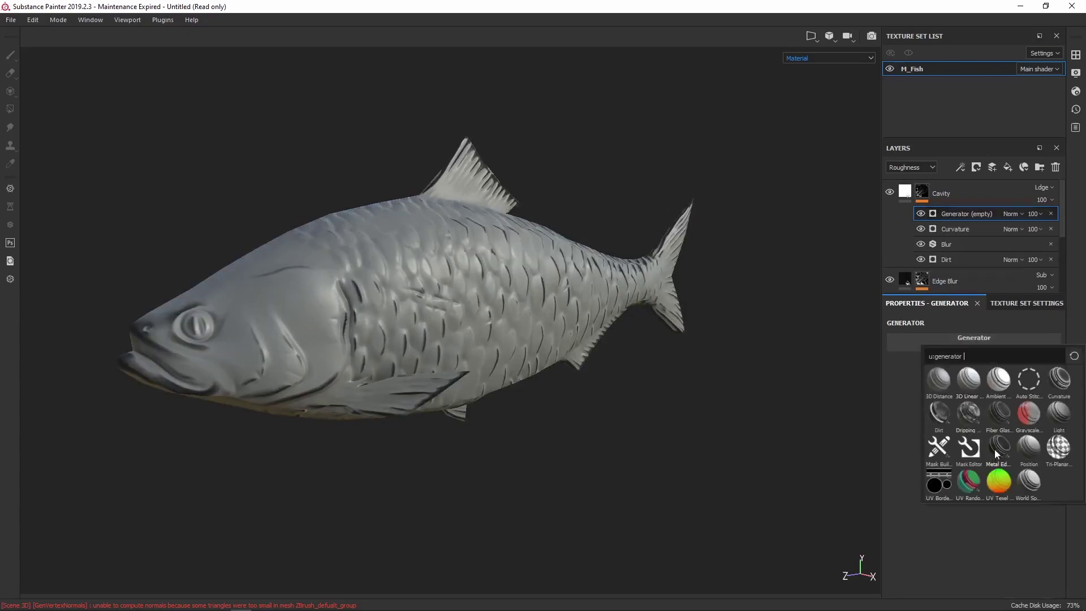
{"action": "left_click", "coordinate": [968, 427]}
{"action": "left_click", "coordinate": [1011, 214]}
{"action": "left_click", "coordinate": [1028, 334]}
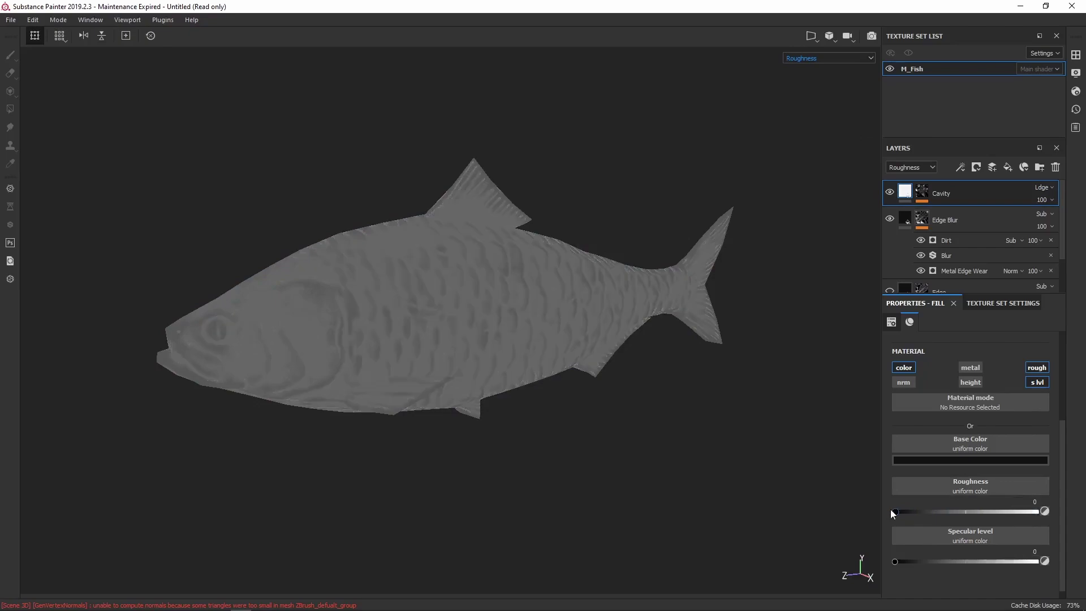
Set the Cavity layer's roughness to about 0.12 and its specular level to about 0.9
{"action": "left_click_drag", "start_coordinate": [894, 511], "coordinate": [911, 512]}
{"action": "left_click_drag", "start_coordinate": [908, 561], "coordinate": [1022, 561]}
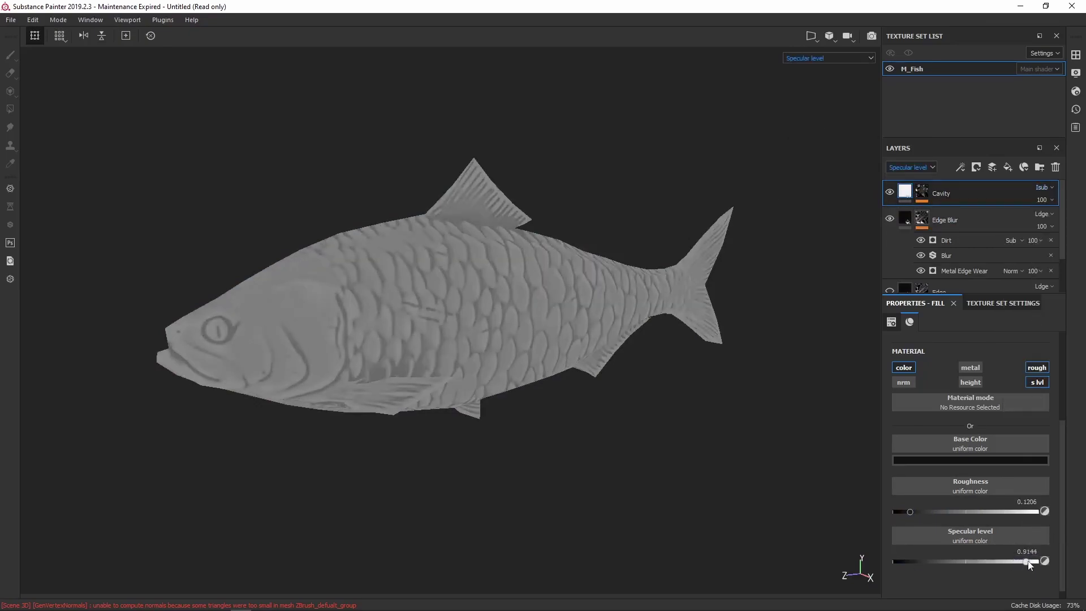
{"action": "key", "text": "m"}
Create a colour-only fill layer named AO using the mesh's ambient occlusion map, blended with Multiply at 20 opacity
{"action": "right_click", "coordinate": [921, 216]}
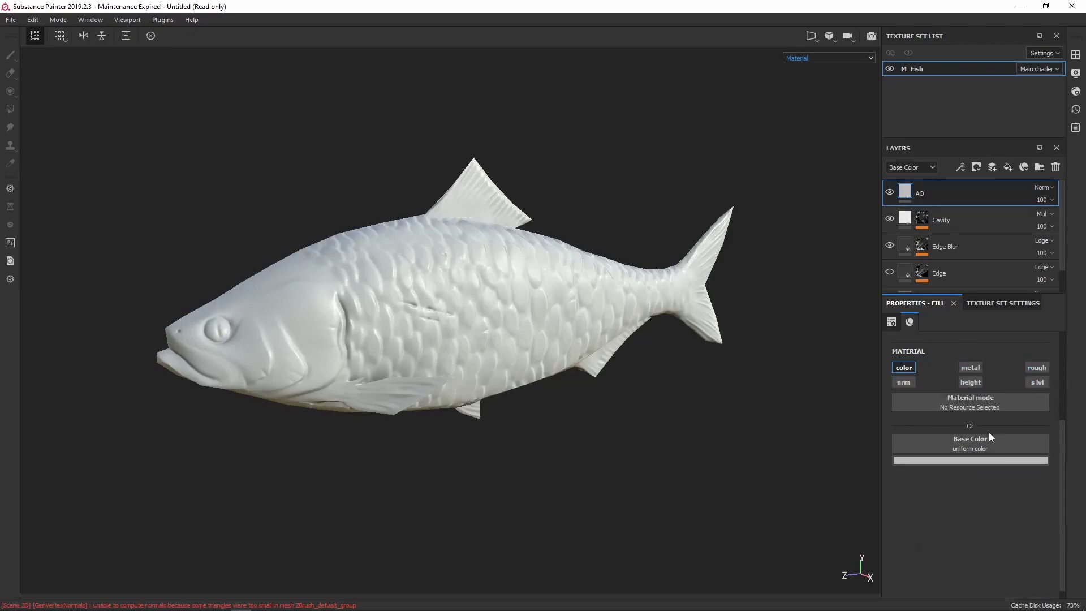
{"action": "right_click", "coordinate": [1002, 186]}
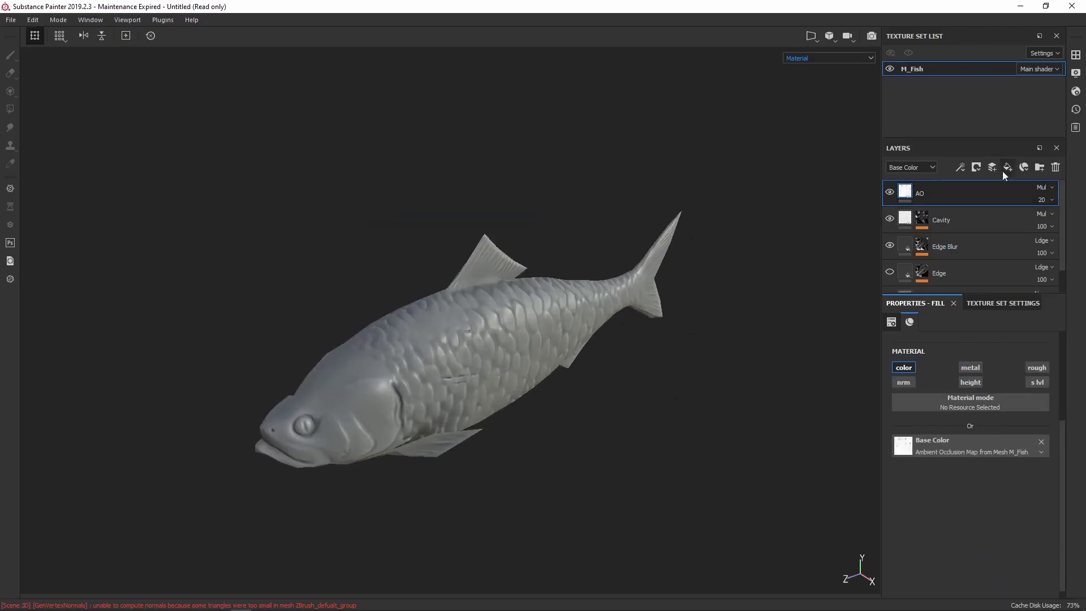
Name the new fill layer above AO Length Gradient and mask it with a Position generator
{"action": "double_click", "coordinate": [928, 193]}
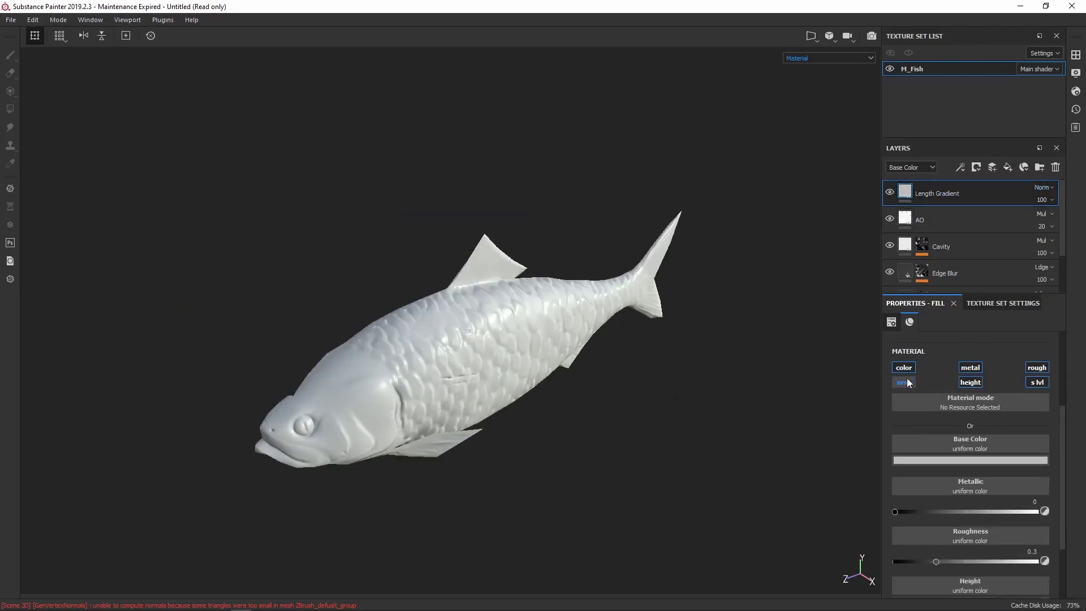
{"action": "right_click", "coordinate": [905, 193]}
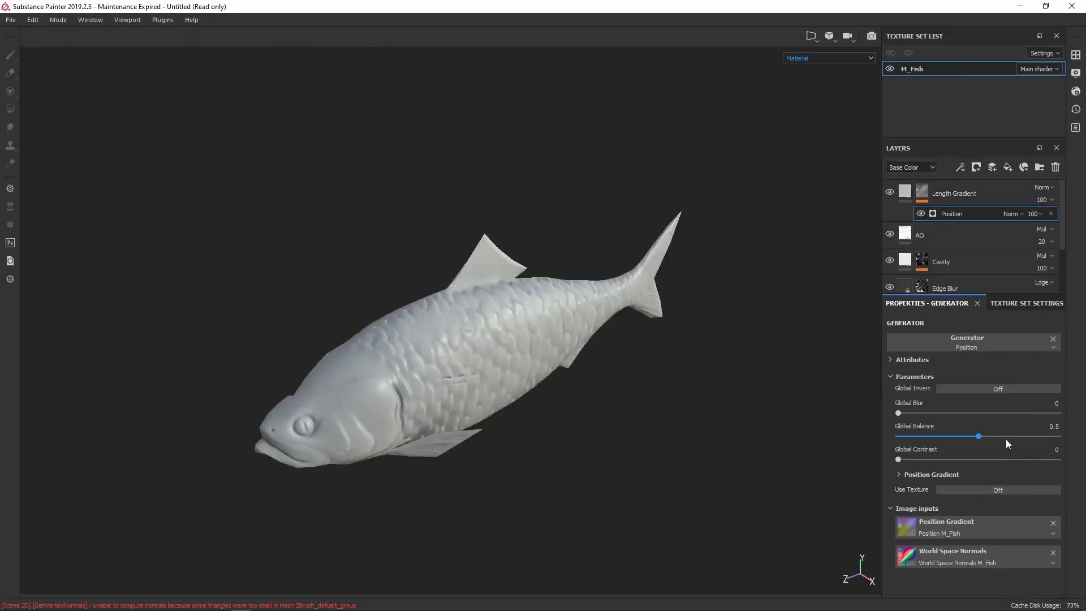
{"action": "scroll", "coordinate": [1006, 439], "scroll_direction": "down", "scroll_amount": 5}
{"action": "left_click", "coordinate": [905, 192]}
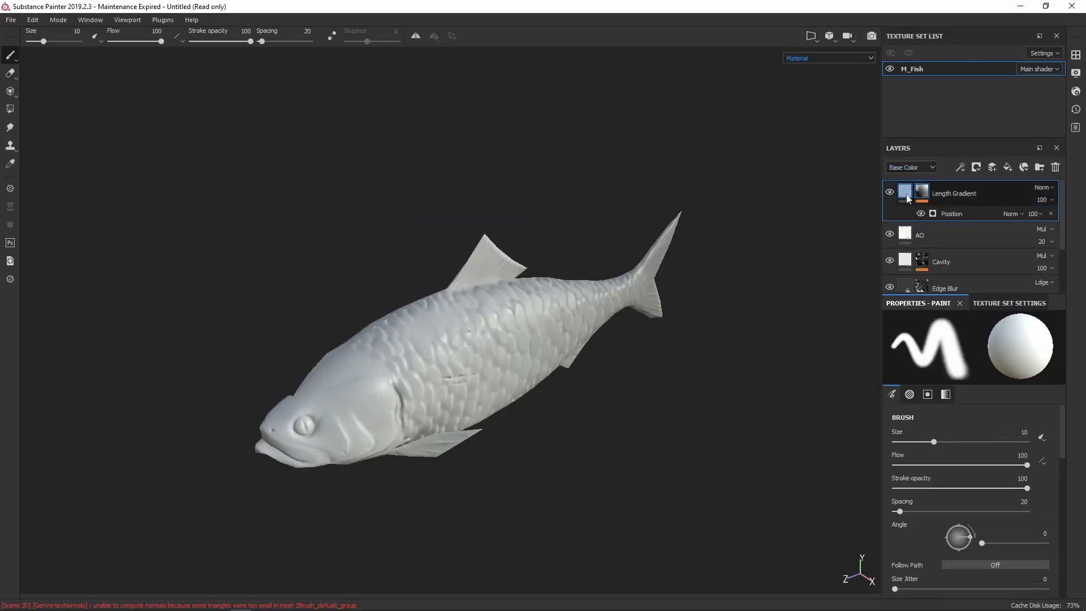
Create a Top Down Gradient layer masked with a Position generator, with Top To Bottom set to 1
{"action": "right_click", "coordinate": [905, 193]}
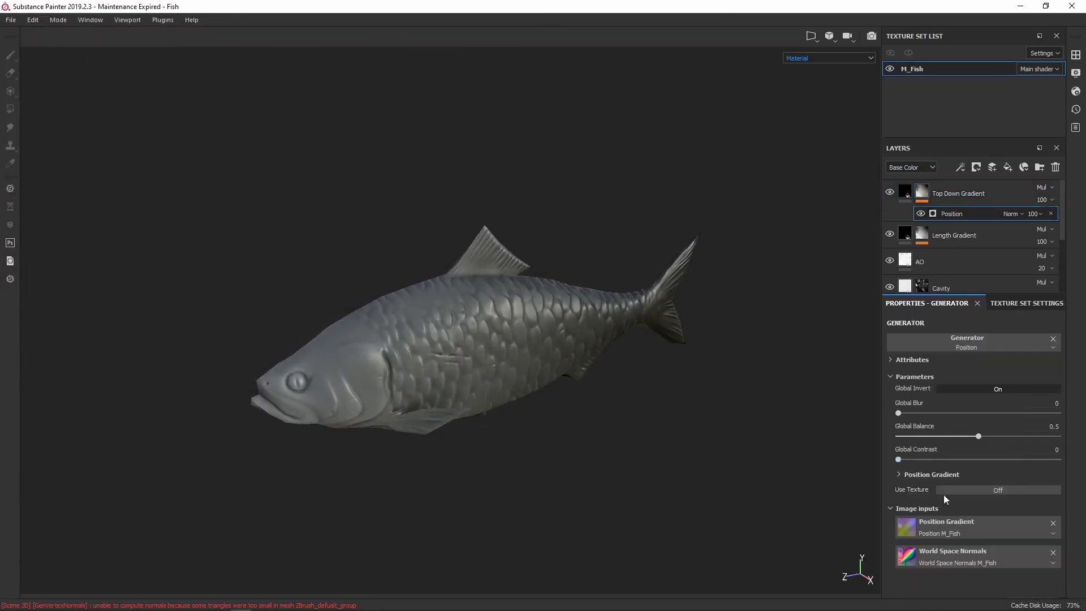
{"action": "scroll", "coordinate": [944, 494], "scroll_direction": "down", "scroll_amount": 5}
{"action": "left_click_drag", "start_coordinate": [961, 535], "coordinate": [1030, 535]}
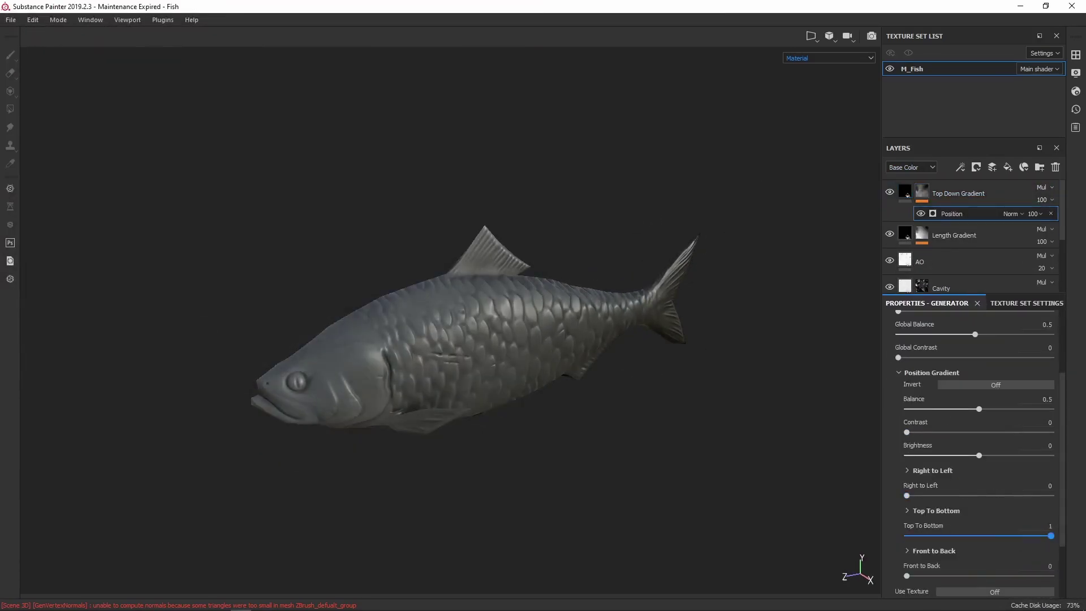
Create a white colour-only Light layer masked with a Light generator, blended with Linear dodge (Add) at 10 opacity
{"action": "type", "text": "Light"}
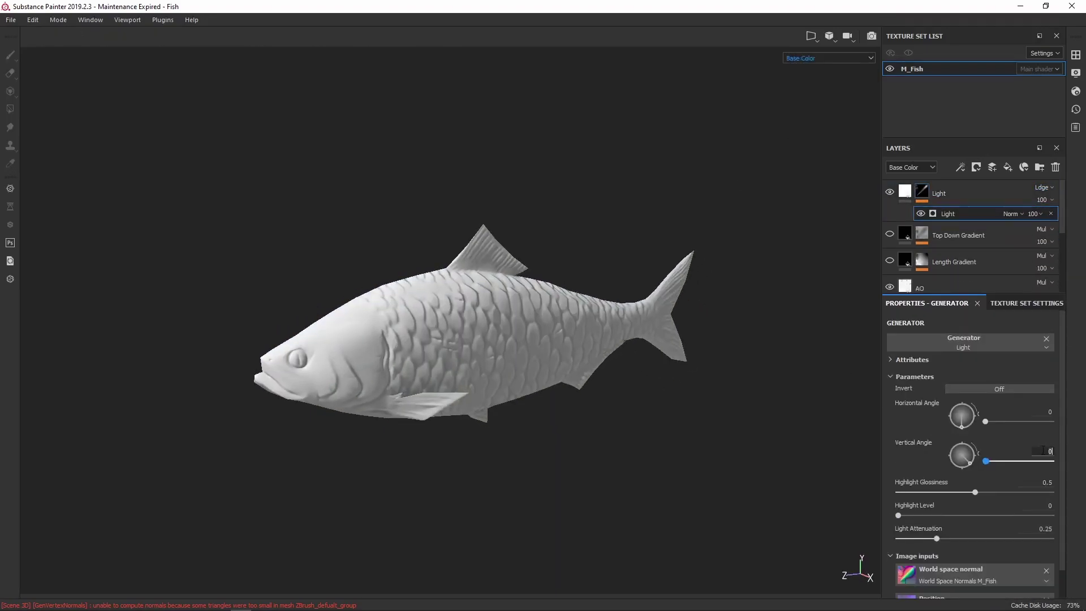
{"action": "left_click_drag", "start_coordinate": [928, 537], "coordinate": [962, 537]}
{"action": "left_click_drag", "start_coordinate": [975, 493], "coordinate": [956, 492]}
{"action": "left_click", "coordinate": [1035, 192]}
{"action": "left_click_drag", "start_coordinate": [1042, 199], "coordinate": [1027, 215]}
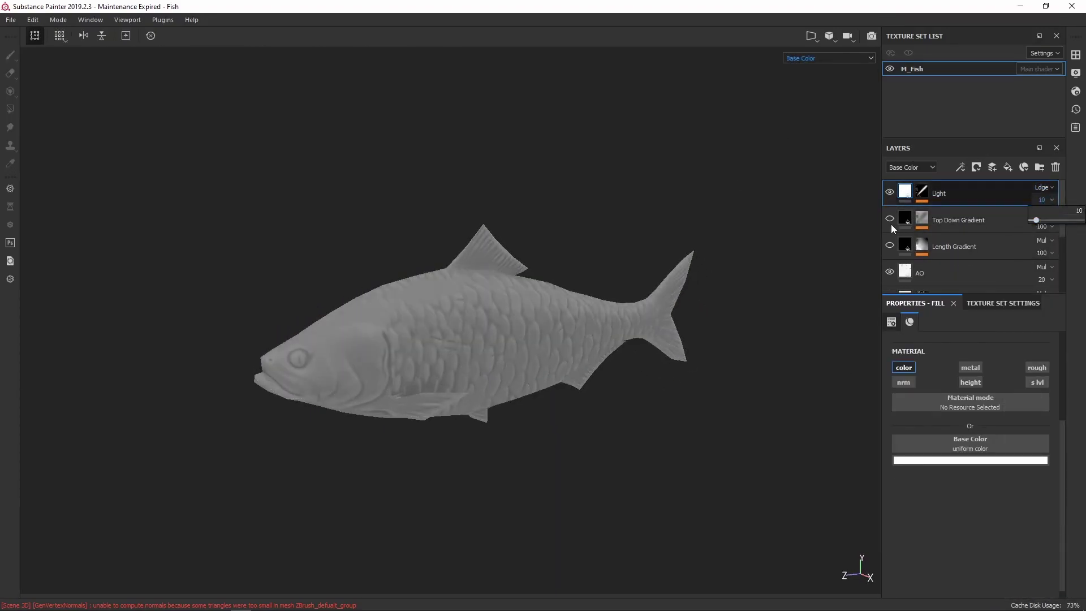
Paint the Eye folder's mask over the eyes on both sides of the head with a size 2.68 brush
{"action": "left_click_drag", "start_coordinate": [710, 214], "coordinate": [640, 253], "text": "alt"}
{"action": "key", "text": "m"}
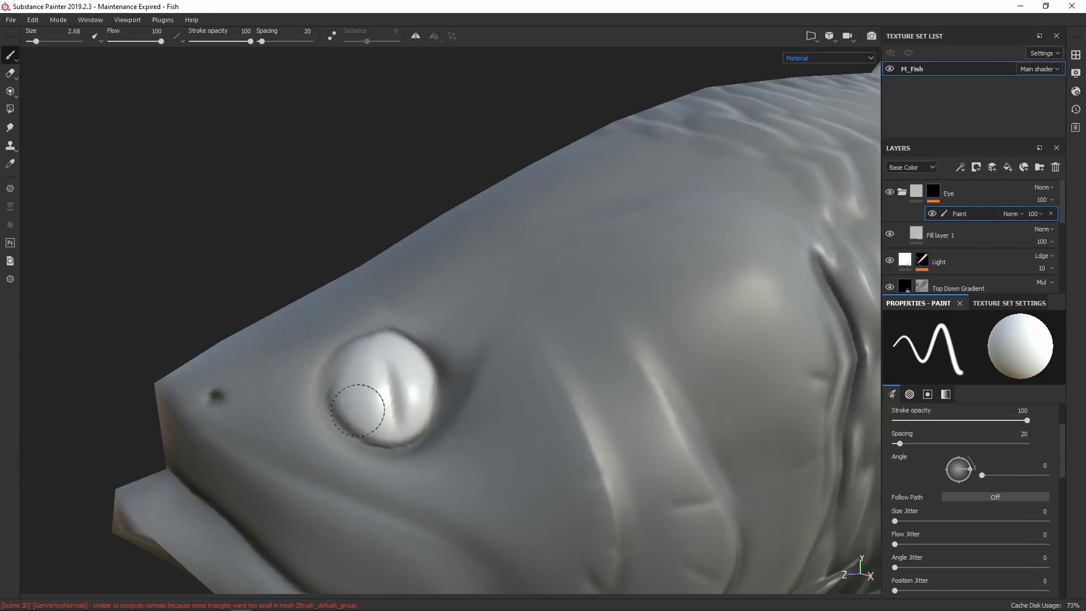
{"action": "left_click_drag", "start_coordinate": [357, 409], "coordinate": [412, 412], "text": "alt"}
{"action": "scroll", "coordinate": [407, 385], "scroll_direction": "up", "scroll_amount": 2}
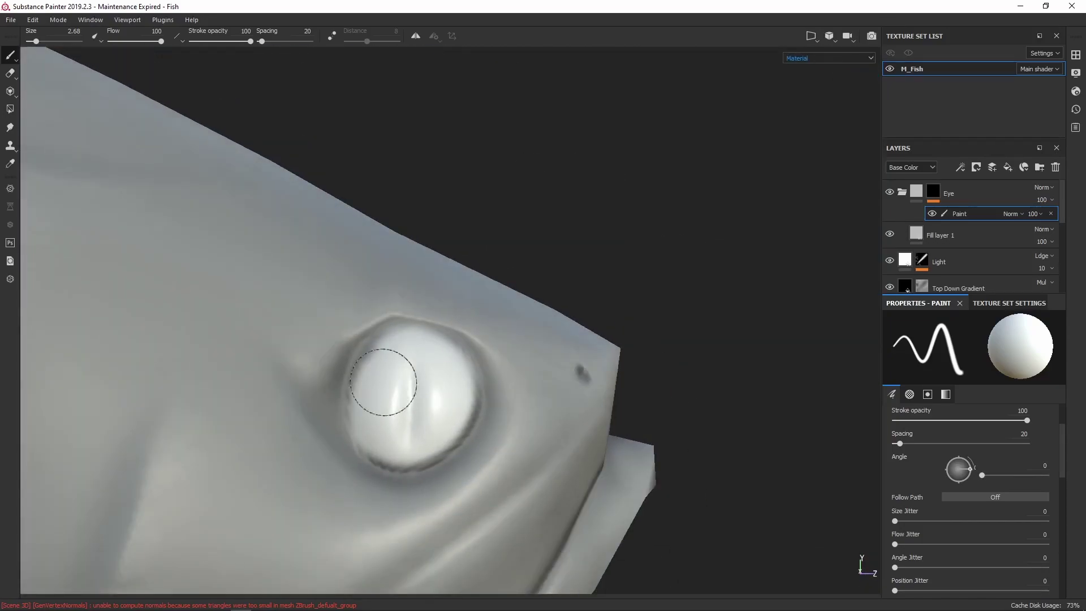
{"action": "key", "text": "x"}
Refine the Eye mask with Blur and Levels, and paint the mask of an Eye Iris layer over the eye
{"action": "left_click_drag", "start_coordinate": [674, 233], "coordinate": [958, 218], "text": "alt"}
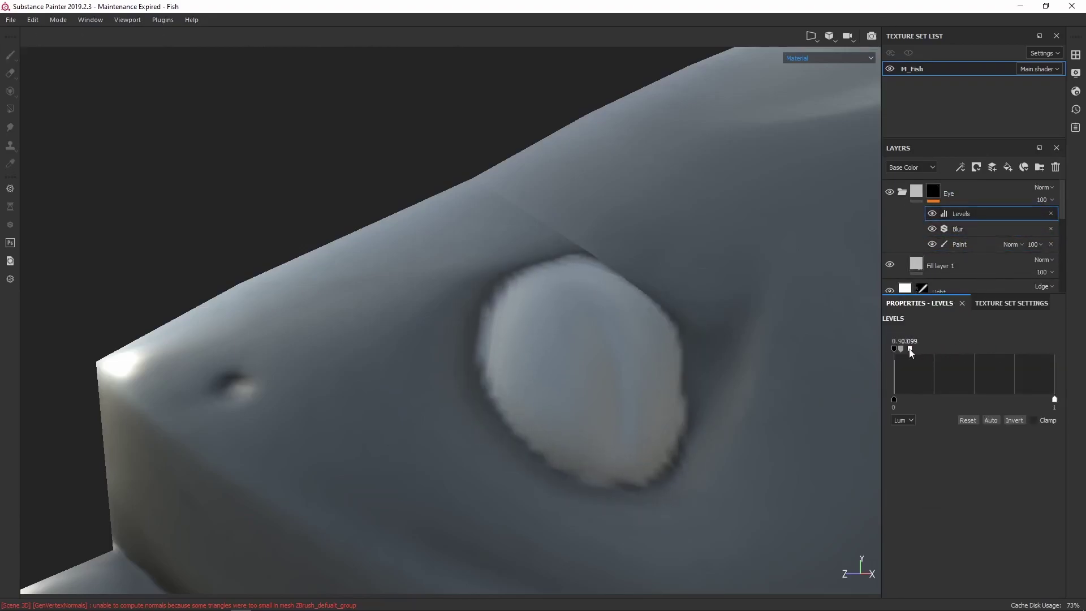
{"action": "left_click", "coordinate": [942, 225]}
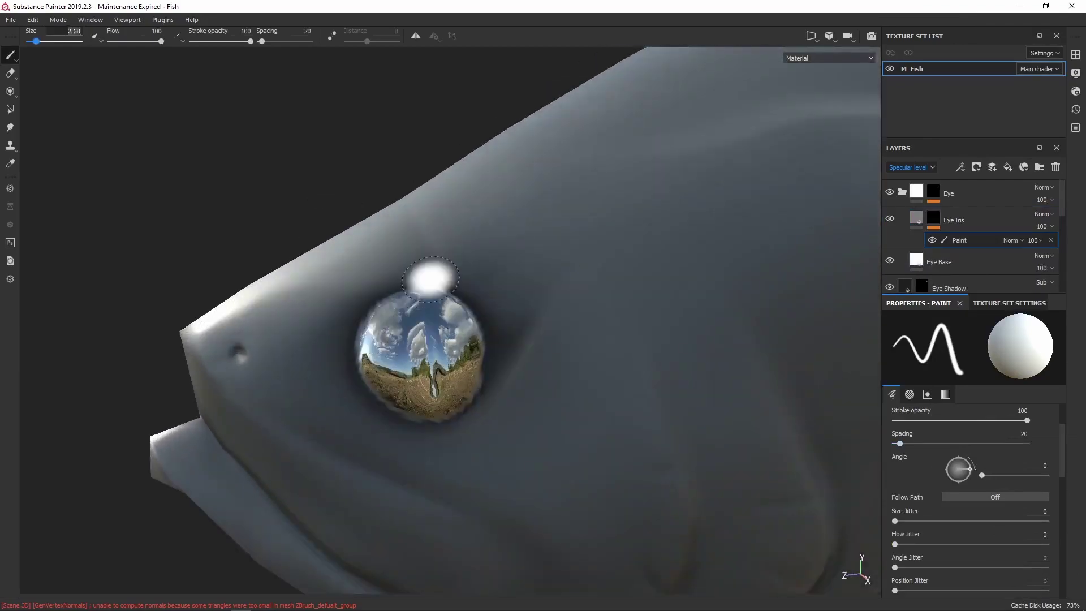
{"action": "left_click_drag", "start_coordinate": [424, 335], "coordinate": [369, 389], "text": "alt"}
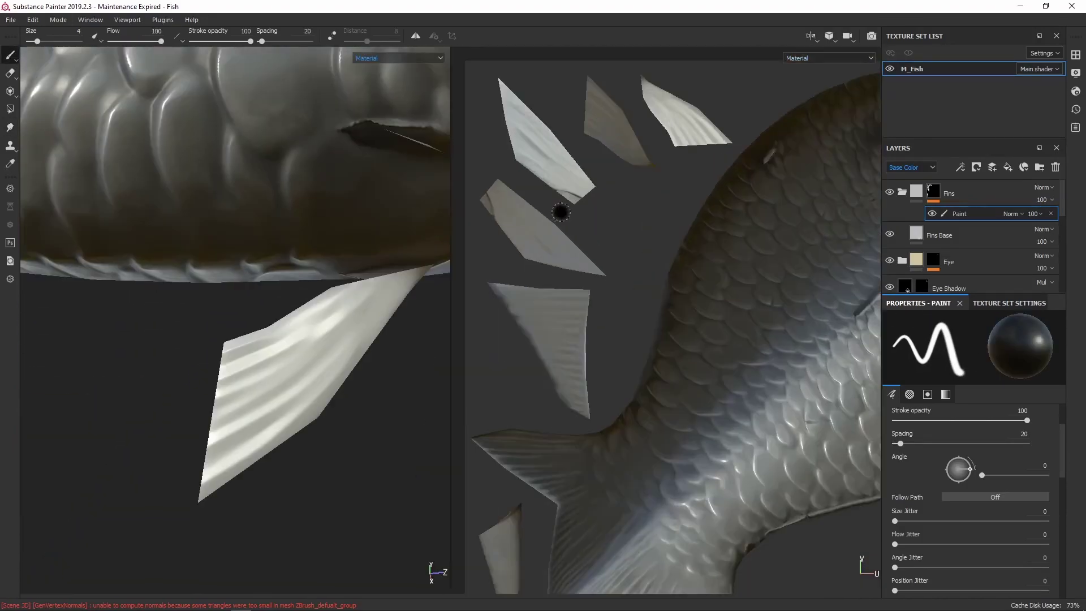
Paint the Fins mask black at the fin roots in the UV view with a size 4 brush, smudging the transitions
{"action": "scroll", "coordinate": [561, 212], "scroll_direction": "up", "scroll_amount": 5}
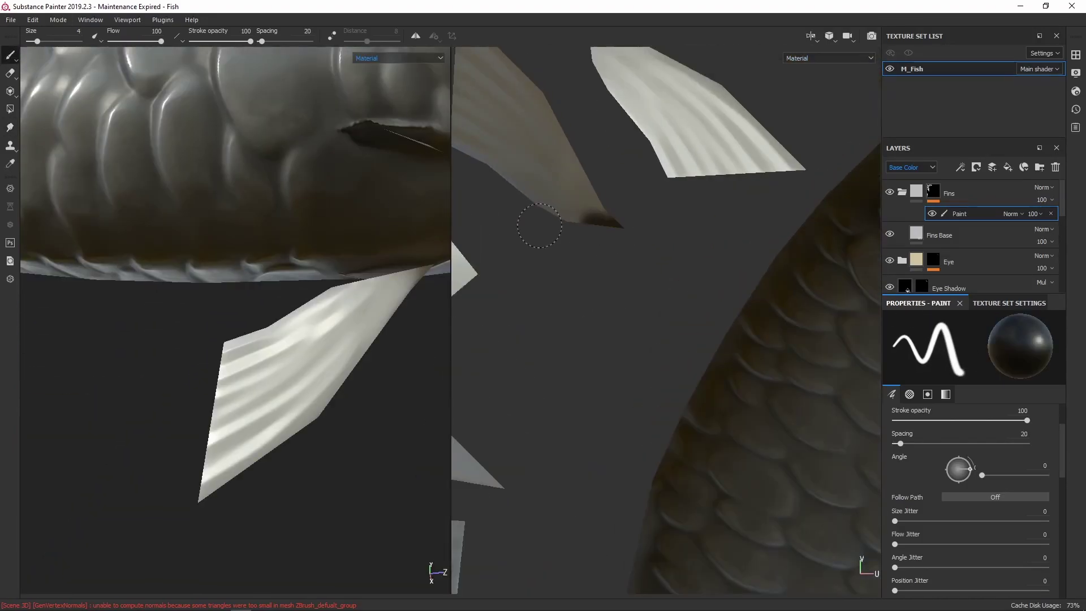
{"action": "scroll", "coordinate": [618, 176], "scroll_direction": "up", "scroll_amount": 5}
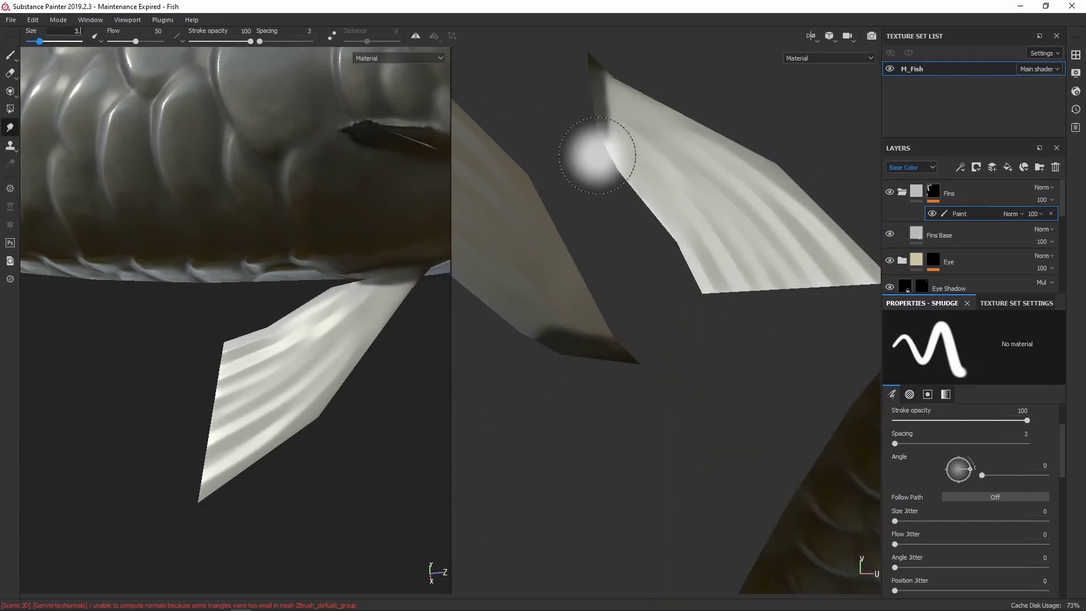
{"action": "scroll", "coordinate": [570, 336], "scroll_direction": "down", "scroll_amount": 5}
{"action": "key", "text": "1"}
{"action": "scroll", "coordinate": [519, 334], "scroll_direction": "up", "scroll_amount": 5}
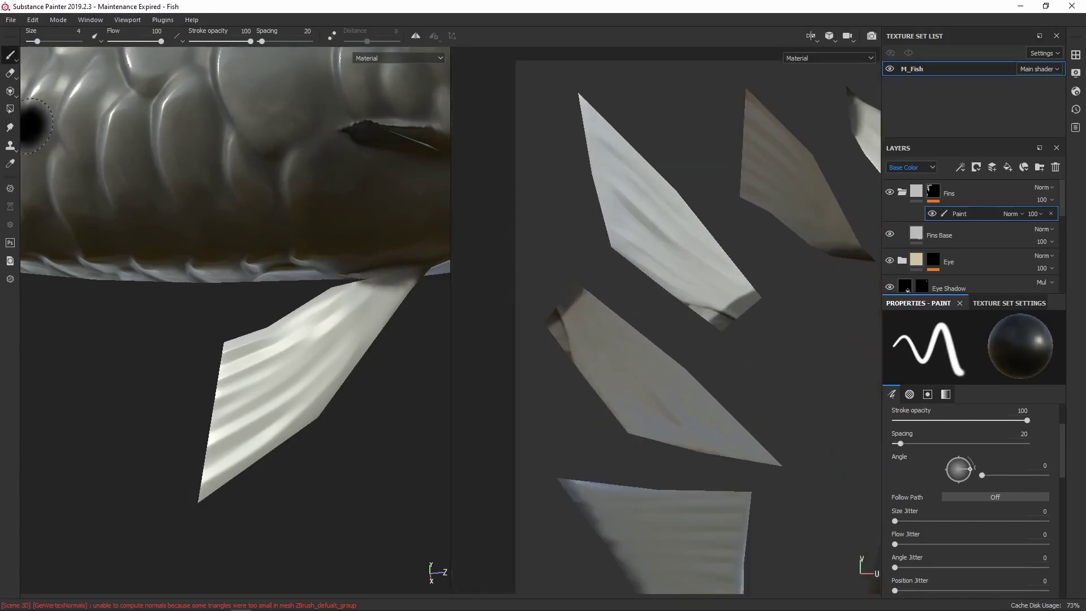
{"action": "scroll", "coordinate": [713, 317], "scroll_direction": "down", "scroll_amount": 5}
Black out the body with polygon fill on a Body Mask paint effect, and rename the original paint effect Fins
{"action": "type", "text": "4"}
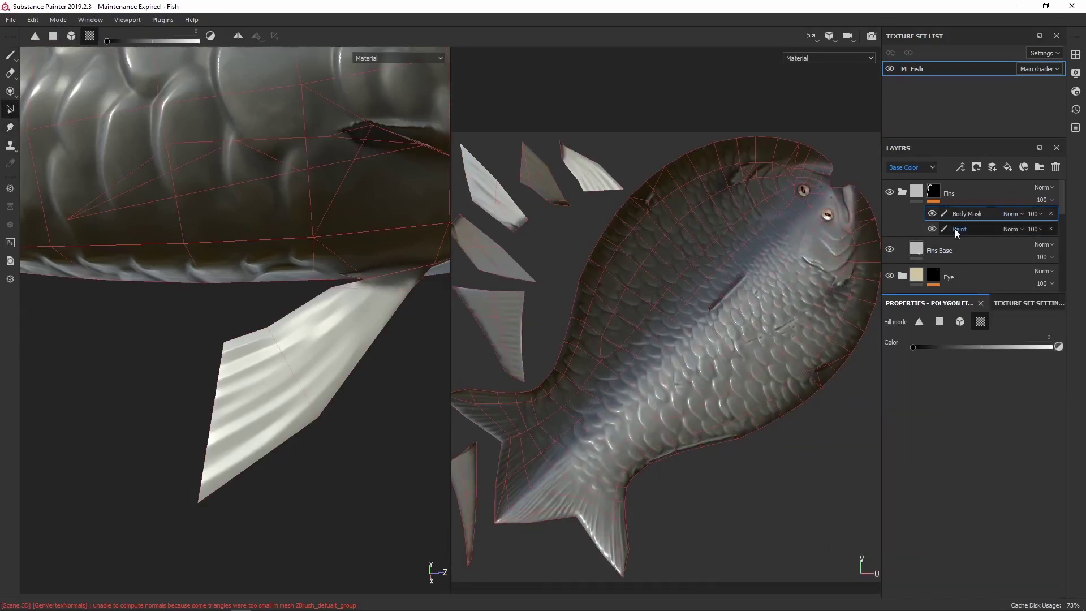
{"action": "type", "text": "Fins"}
{"action": "key", "text": "Return"}
Paint the tail fin white on a Tail paint effect with a size 10 brush, and smudge its edge into the body
{"action": "scroll", "coordinate": [238, 255], "scroll_direction": "down", "scroll_amount": 5}
{"action": "key", "text": "1"}
{"action": "mouse_move", "coordinate": [243, 266]}
{"action": "left_mouse_down", "text": "alt"}
{"action": "mouse_move", "coordinate": [286, 267]}
{"action": "mouse_move", "coordinate": [306, 255]}
{"action": "left_mouse_up", "text": "alt"}
{"action": "scroll", "coordinate": [338, 228], "scroll_direction": "up", "scroll_amount": 5}
{"action": "left_click", "coordinate": [976, 167]}
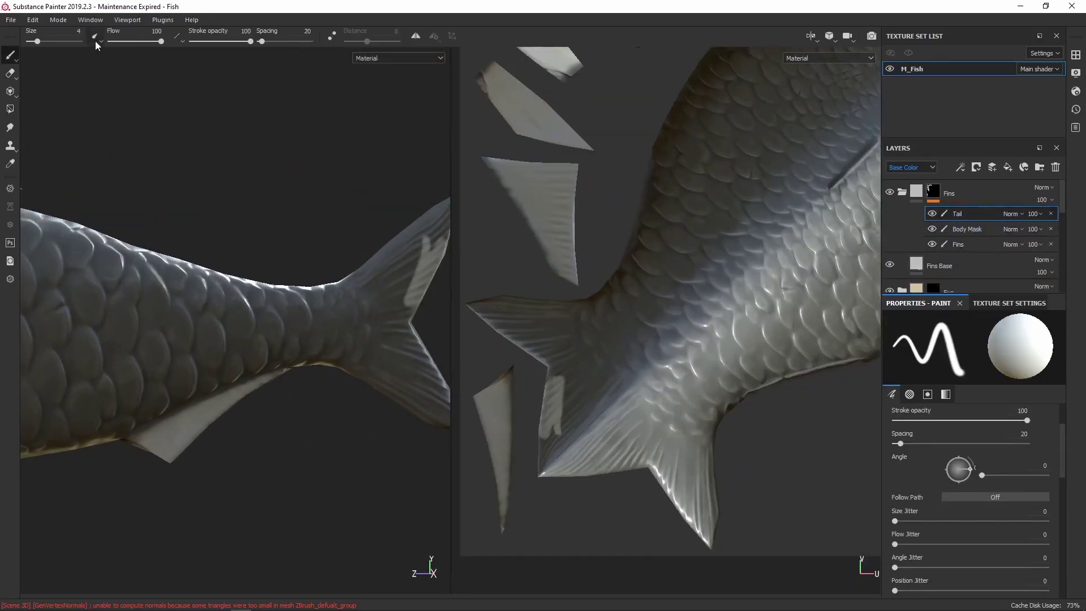
{"action": "left_click_drag", "start_coordinate": [36, 41], "coordinate": [43, 41]}
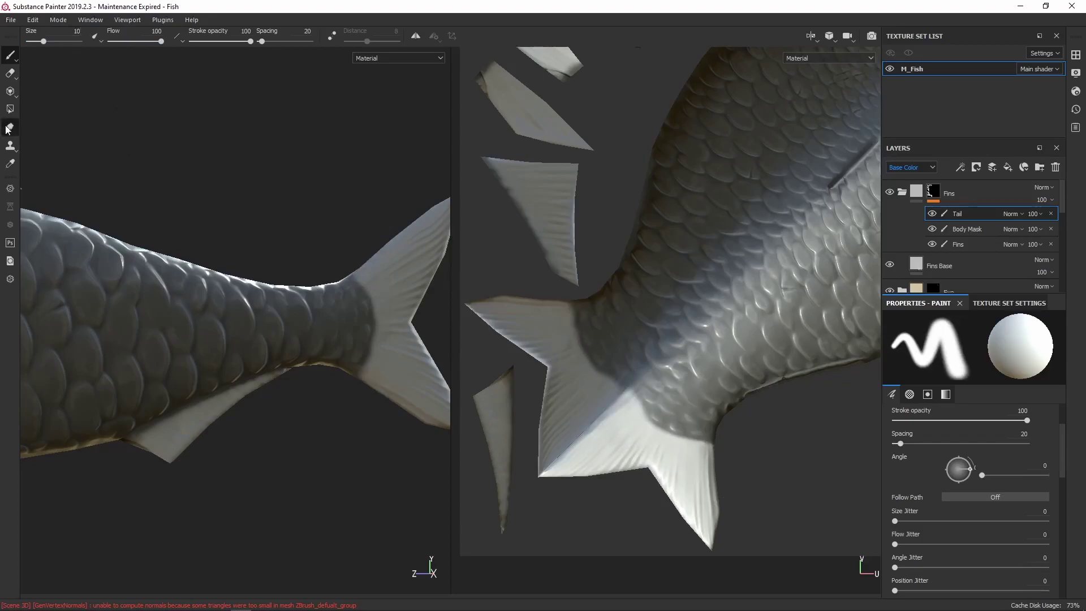
{"action": "scroll", "coordinate": [713, 428], "scroll_direction": "down", "scroll_amount": 2}
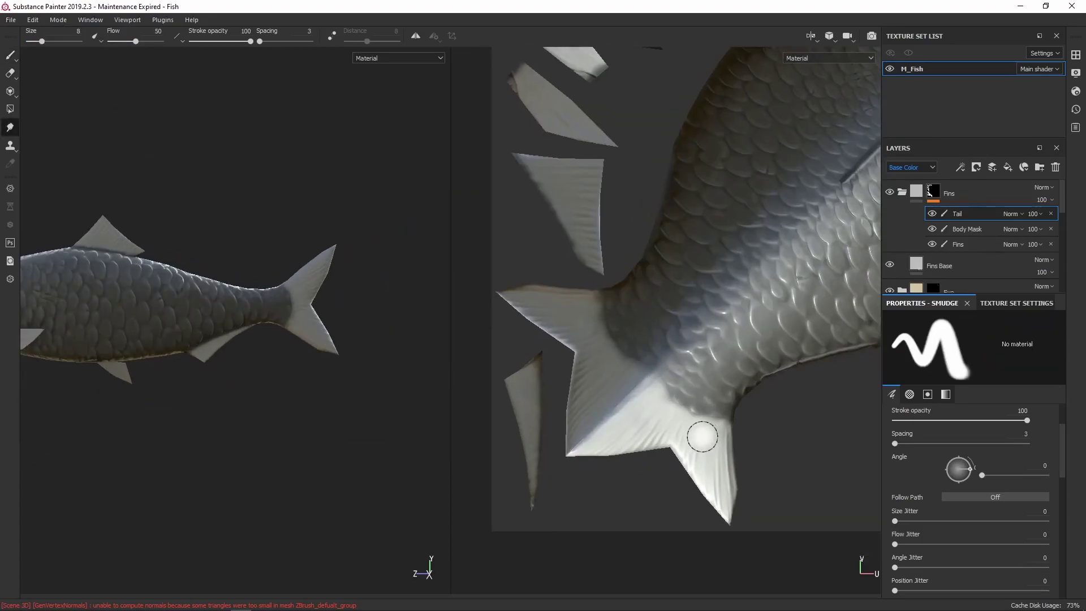
Create a Fins Gradient folder above Fins Base containing a black fill layer, with a black mask and paint effect
{"action": "left_click", "coordinate": [1040, 166]}
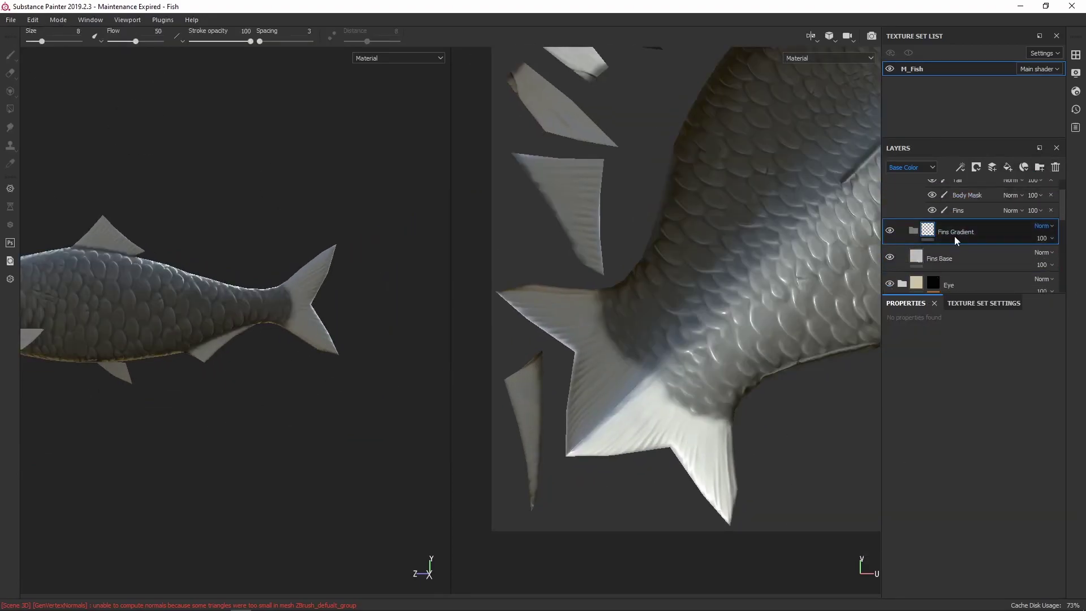
{"action": "left_click", "coordinate": [969, 204]}
{"action": "left_click", "coordinate": [934, 264]}
Paint the Fins Gradient mask over the tail's outer edges with a size 10 brush and smudge it inward
{"action": "key", "text": "5"}
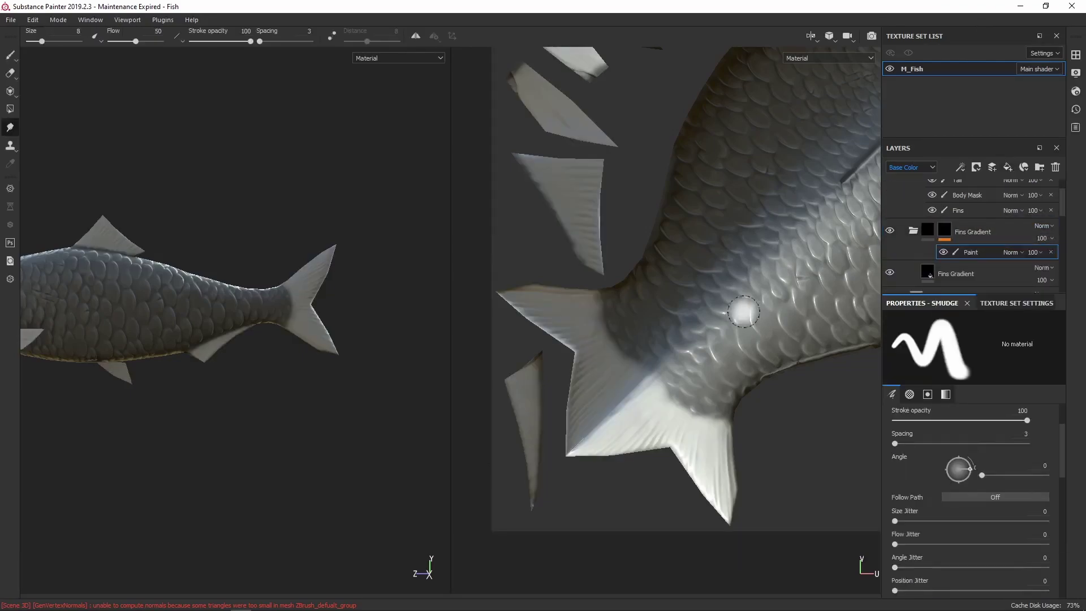
{"action": "key", "text": "1"}
{"action": "scroll", "coordinate": [568, 309], "scroll_direction": "down", "scroll_amount": 2}
{"action": "left_click_drag", "start_coordinate": [545, 322], "coordinate": [570, 345]}
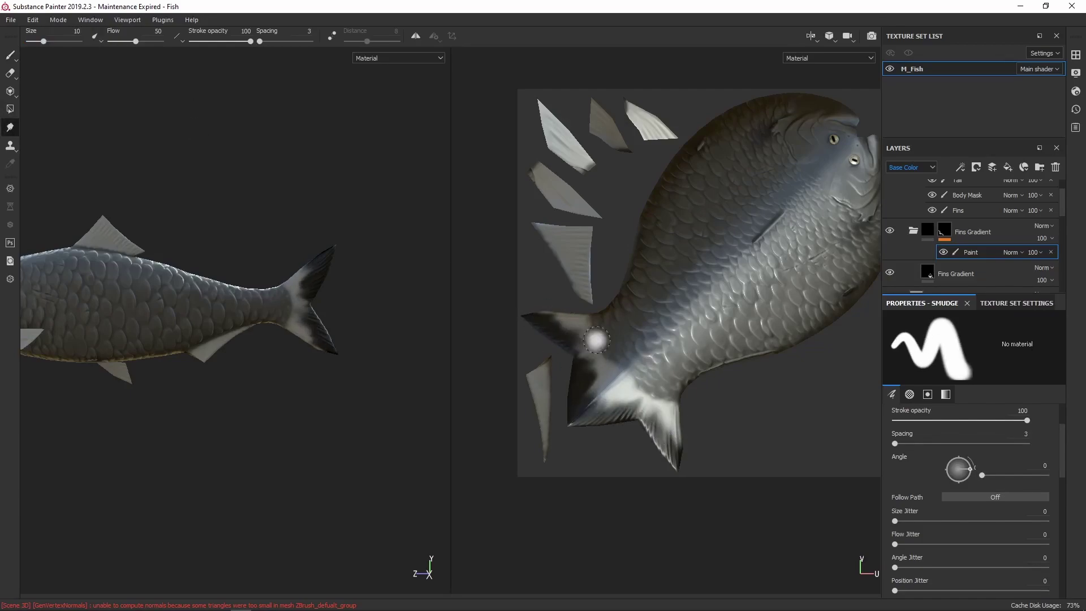
{"action": "key", "text": "1"}
Paint and smudge the Fins Gradient mask along the other fins' outer edges, and add a Blur filter of 1.54 intensity
{"action": "scroll", "coordinate": [590, 348], "scroll_direction": "up", "scroll_amount": 2}
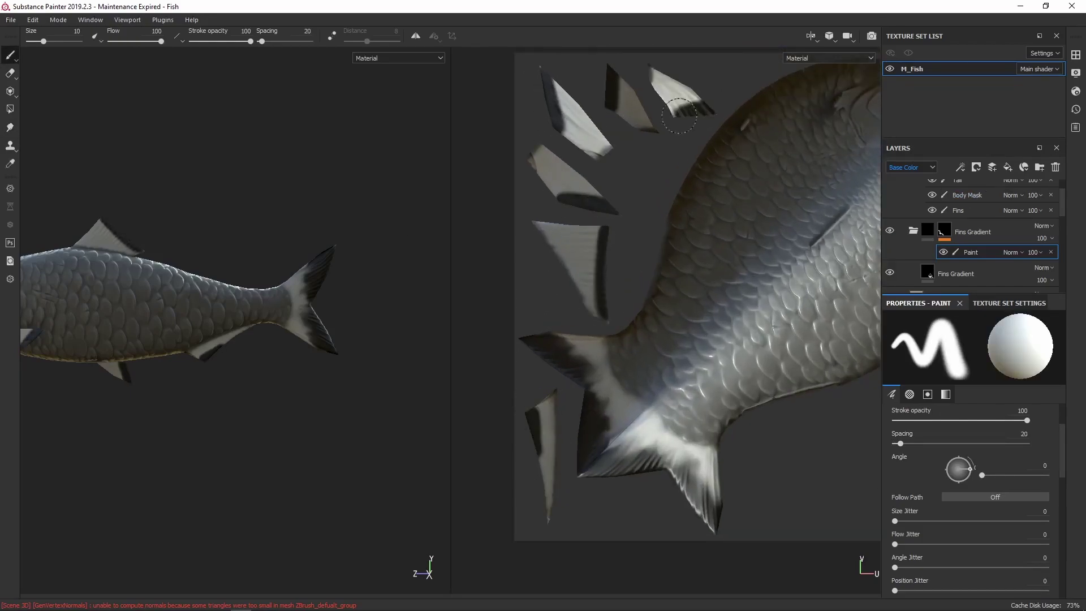
{"action": "key", "text": "5"}
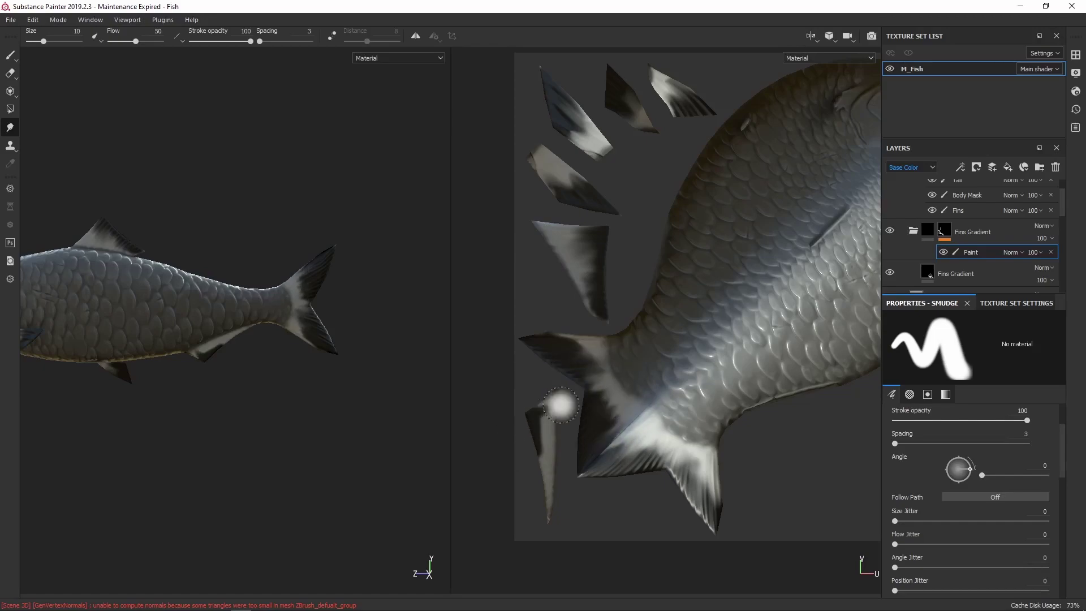
{"action": "key", "text": "f"}
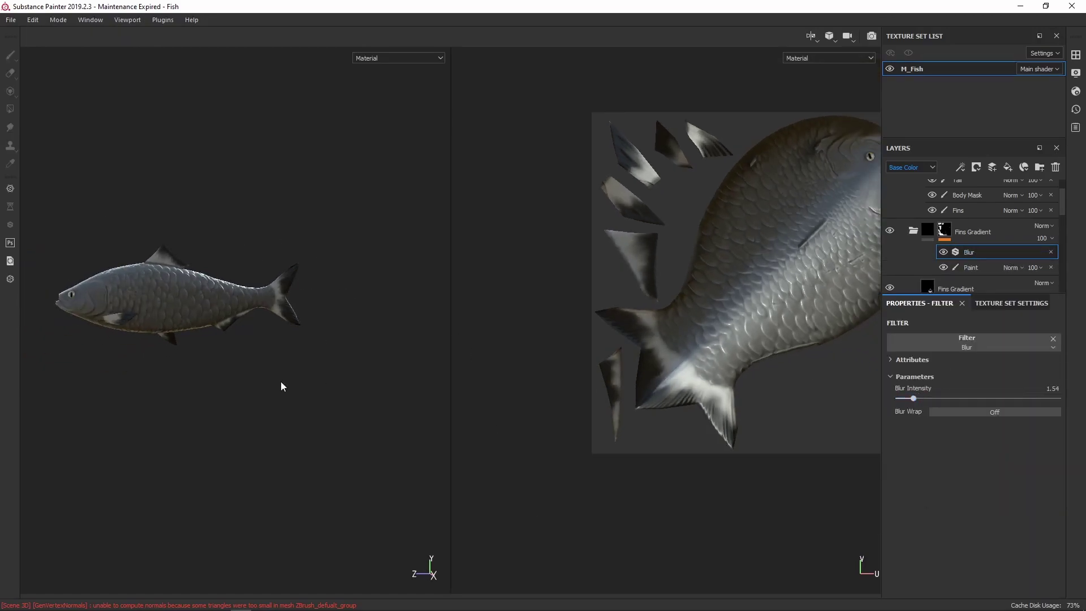
{"action": "left_click_drag", "start_coordinate": [282, 387], "coordinate": [383, 359], "text": "alt"}
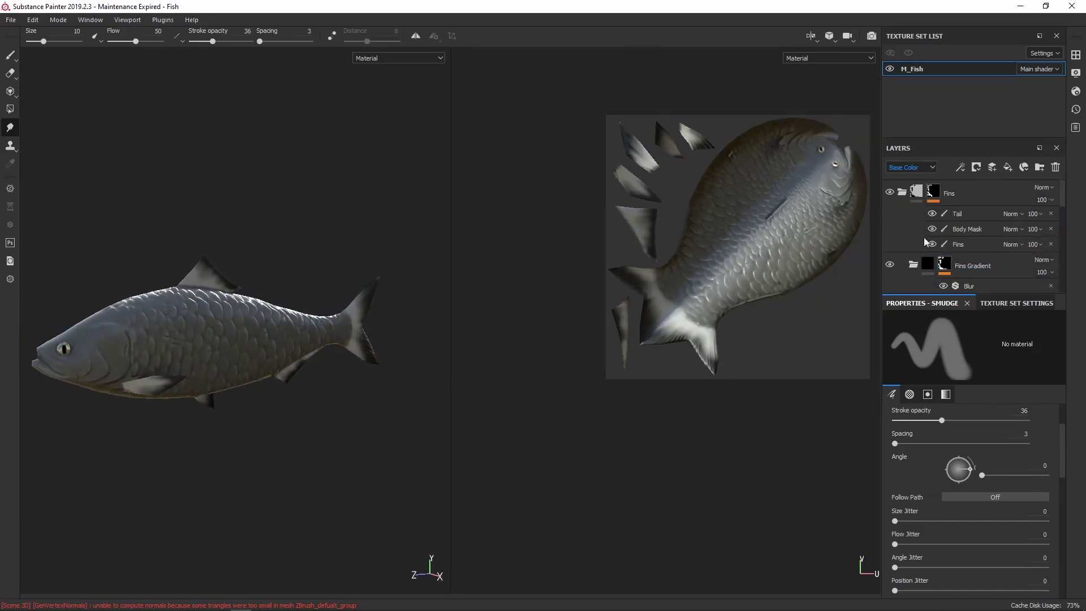
Name the Fins Gradient mask's paint effect Gradient, and copy the mask onto a nested folder named Fins Edge
{"action": "left_click", "coordinate": [939, 254]}
{"action": "key", "text": "F2"}
{"action": "right_click", "coordinate": [956, 198]}
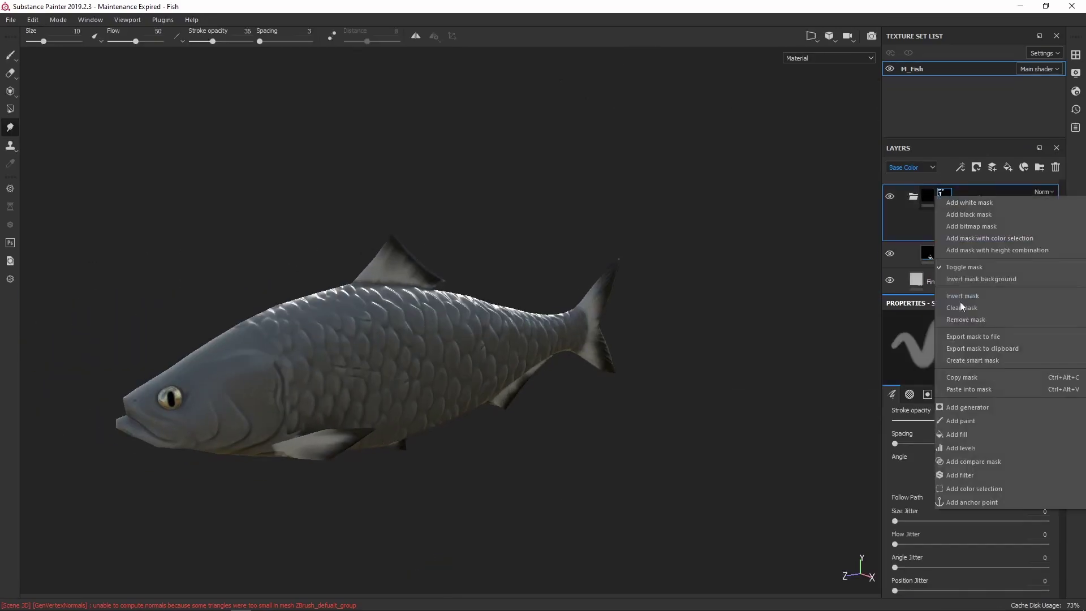
{"action": "left_click", "coordinate": [960, 301]}
{"action": "right_click", "coordinate": [962, 198]}
{"action": "left_click", "coordinate": [971, 400]}
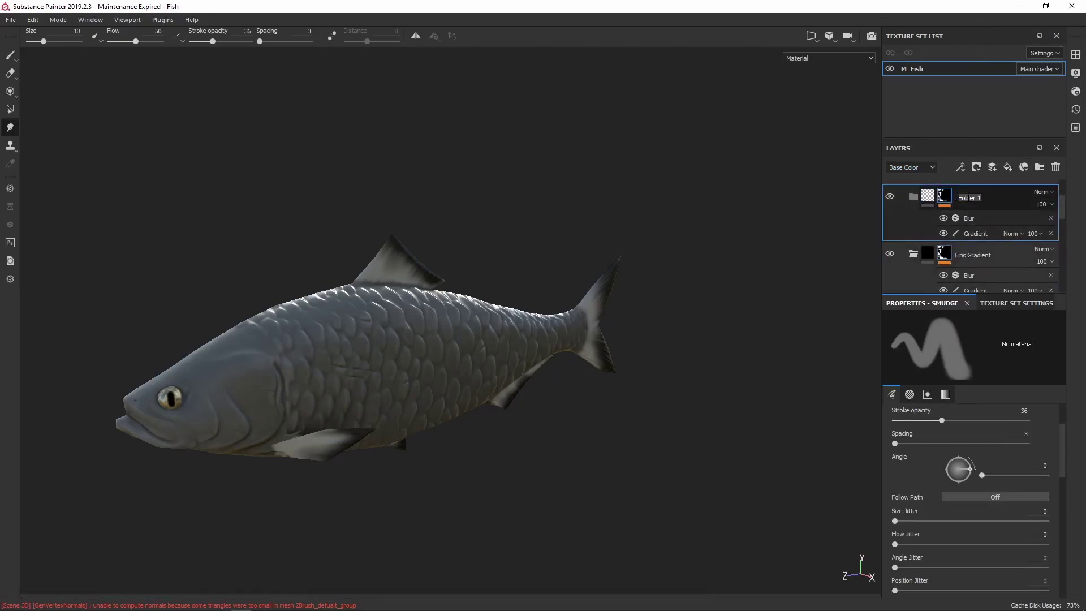
{"action": "left_click_drag", "start_coordinate": [971, 252], "coordinate": [938, 271]}
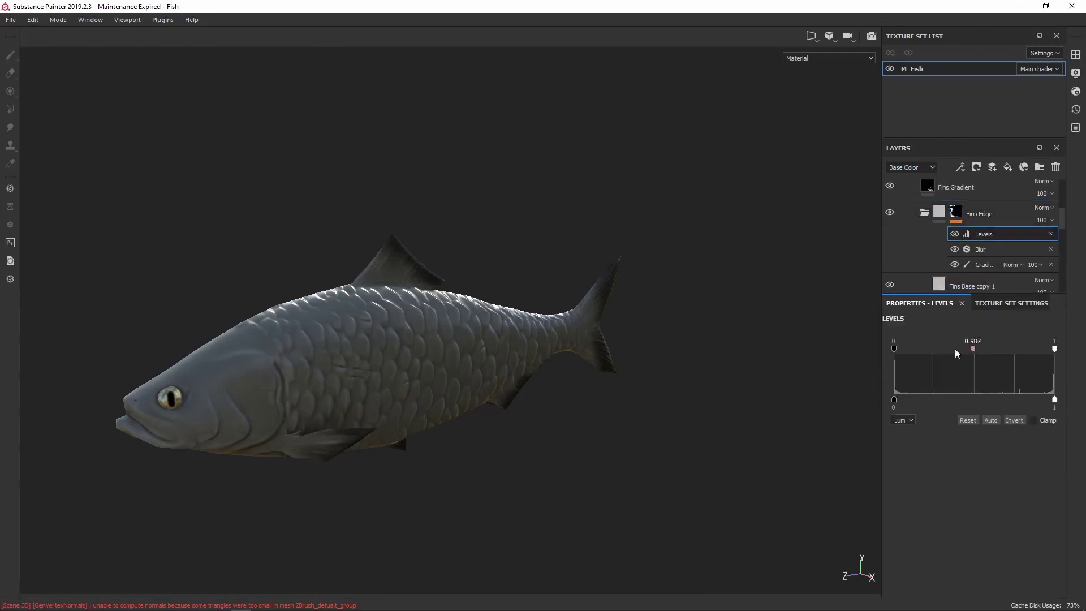
Make the copied fins base layer a black colour-only fill, and delete the Blur filter from the Fins Edge mask
{"action": "left_click", "coordinate": [952, 269]}
{"action": "left_click", "coordinate": [955, 212]}
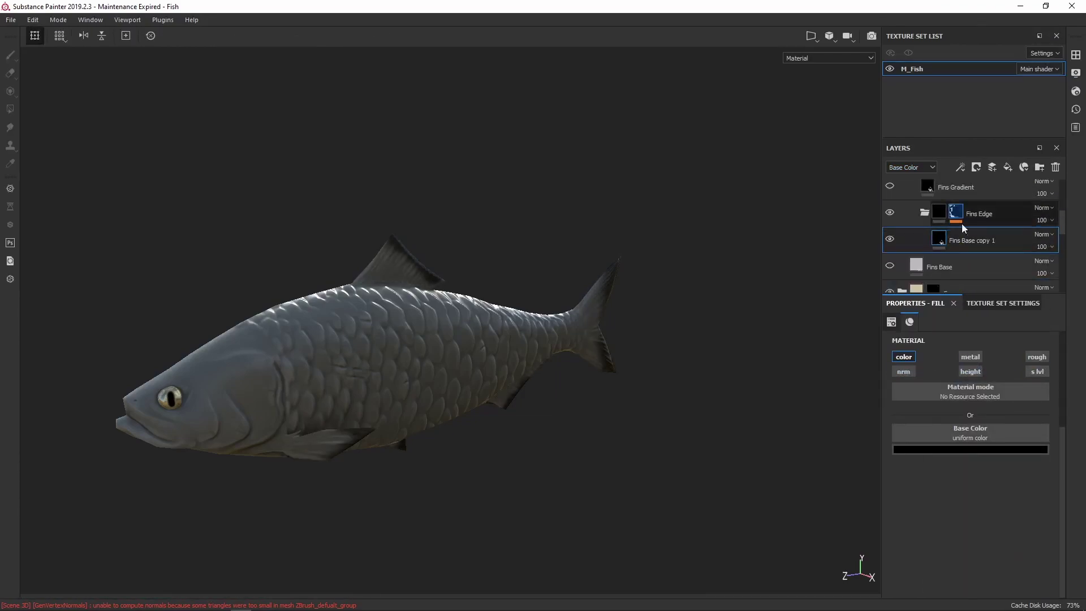
{"action": "left_click", "coordinate": [984, 234]}
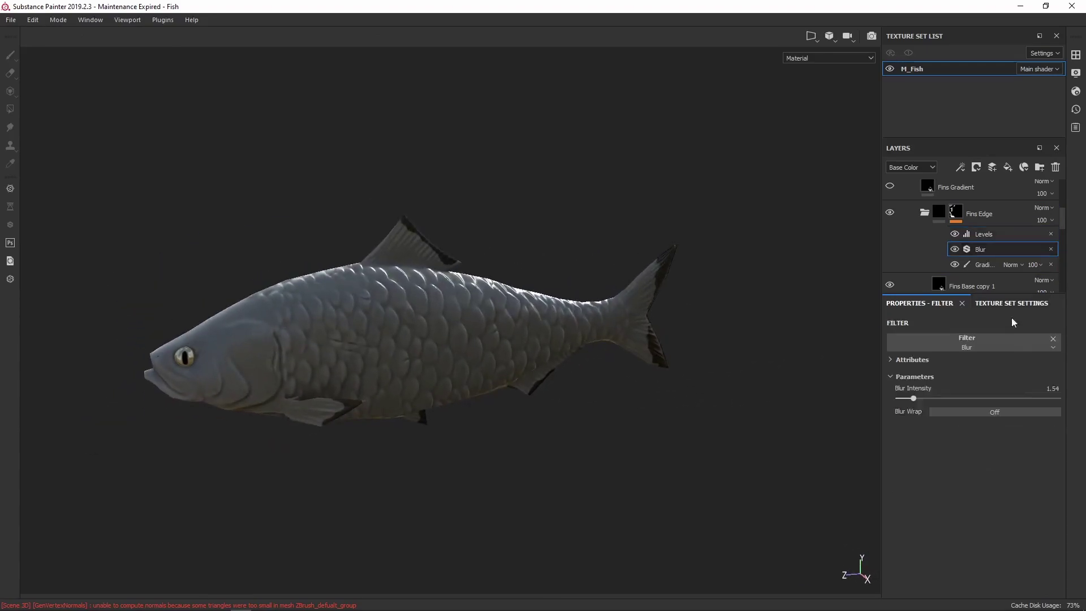
{"action": "key", "text": "Delete"}
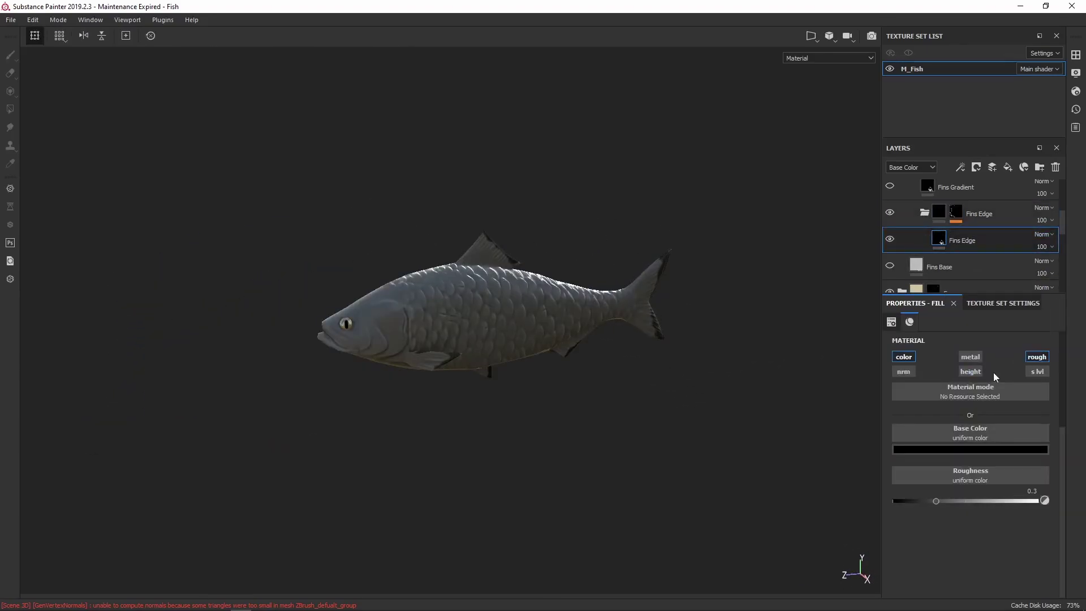
Set the Fins Edge layer's roughness to 0.6, specular level to 0.4 and opacity to 89
{"action": "left_click", "coordinate": [1037, 372]}
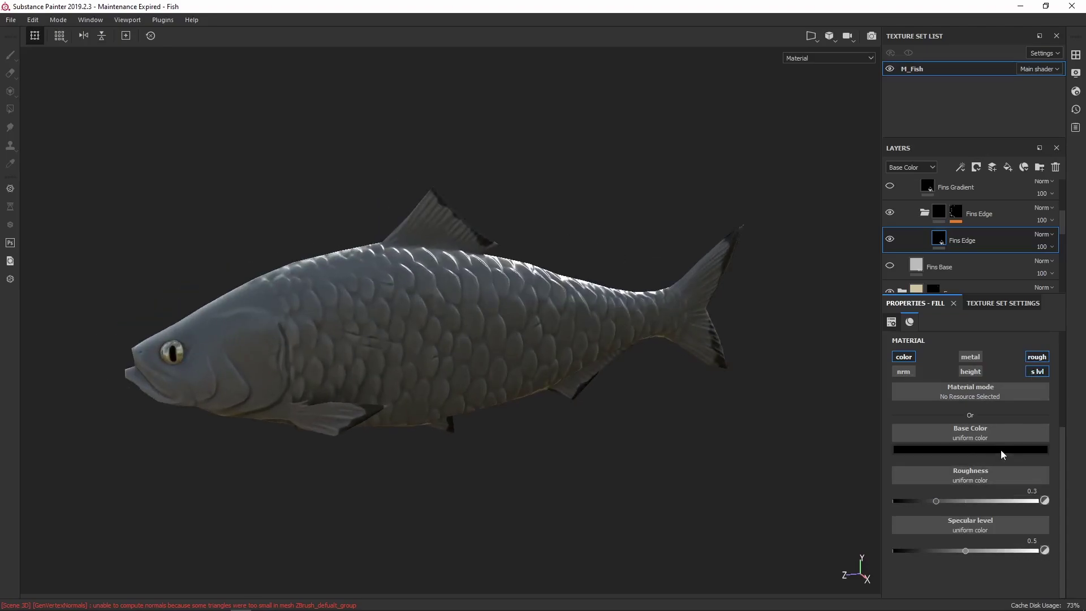
{"action": "left_click", "coordinate": [829, 58]}
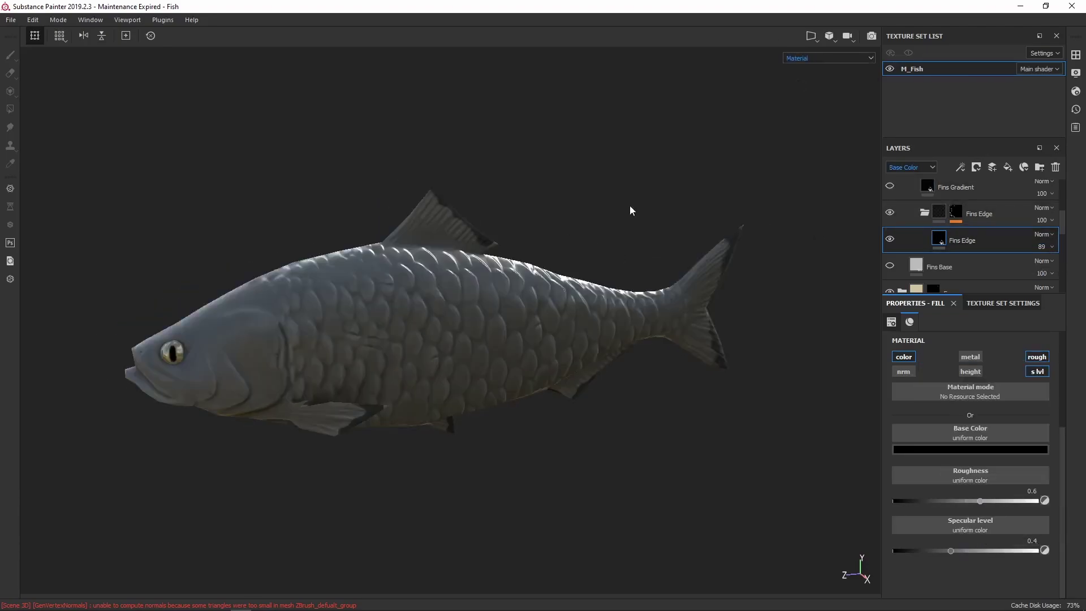
{"action": "left_click_drag", "start_coordinate": [670, 187], "coordinate": [613, 232], "text": "alt"}
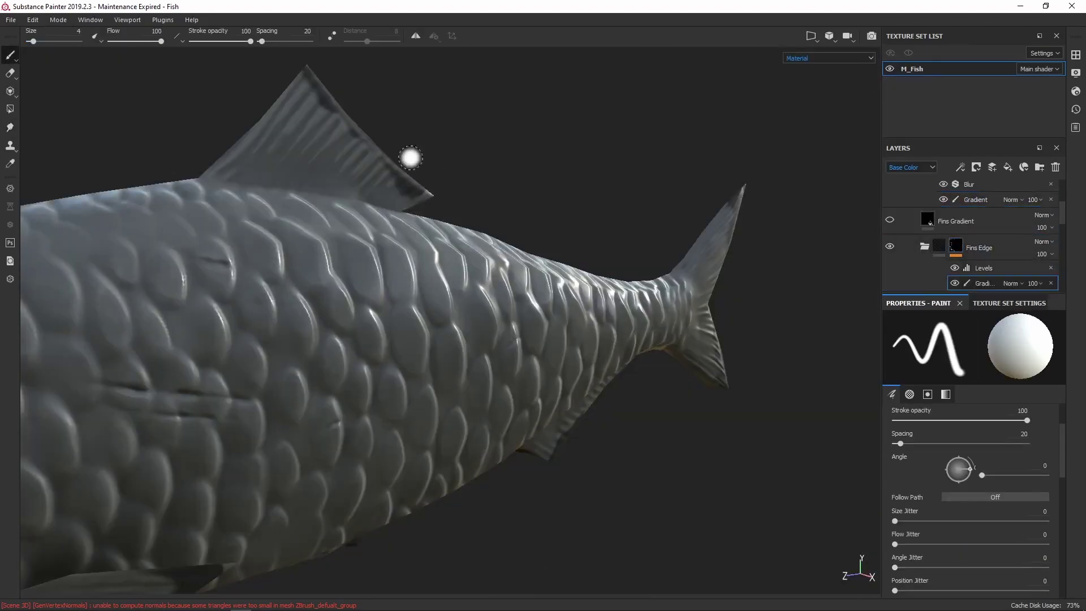
Colour the Fins Base layer a greyish brown and the Fins Gradient layer yellow
{"action": "scroll", "coordinate": [473, 188], "scroll_direction": "down", "scroll_amount": 5}
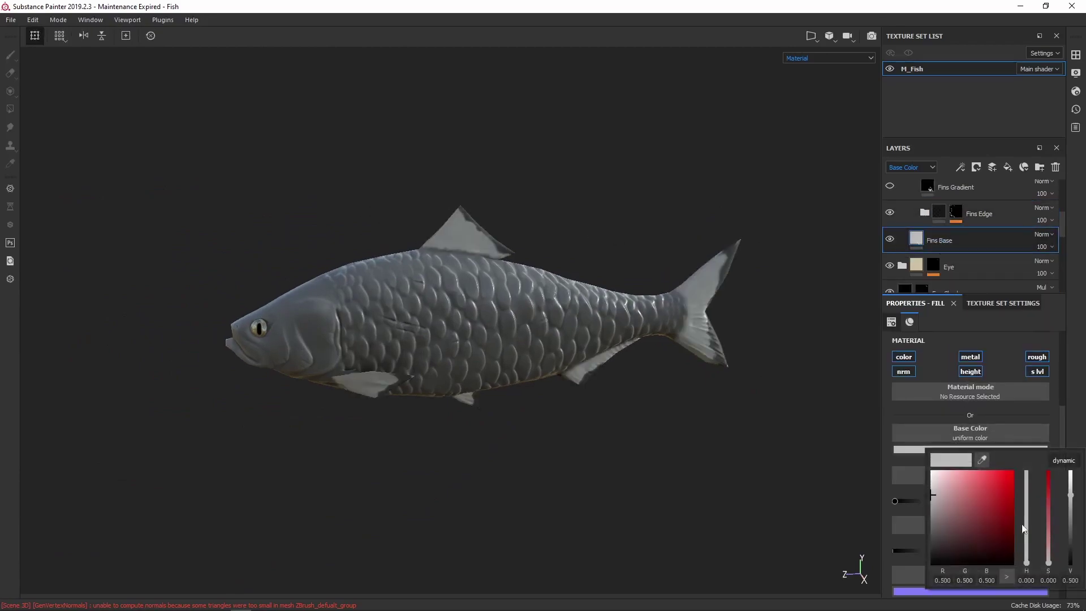
{"action": "left_click_drag", "start_coordinate": [1028, 564], "coordinate": [1029, 560]}
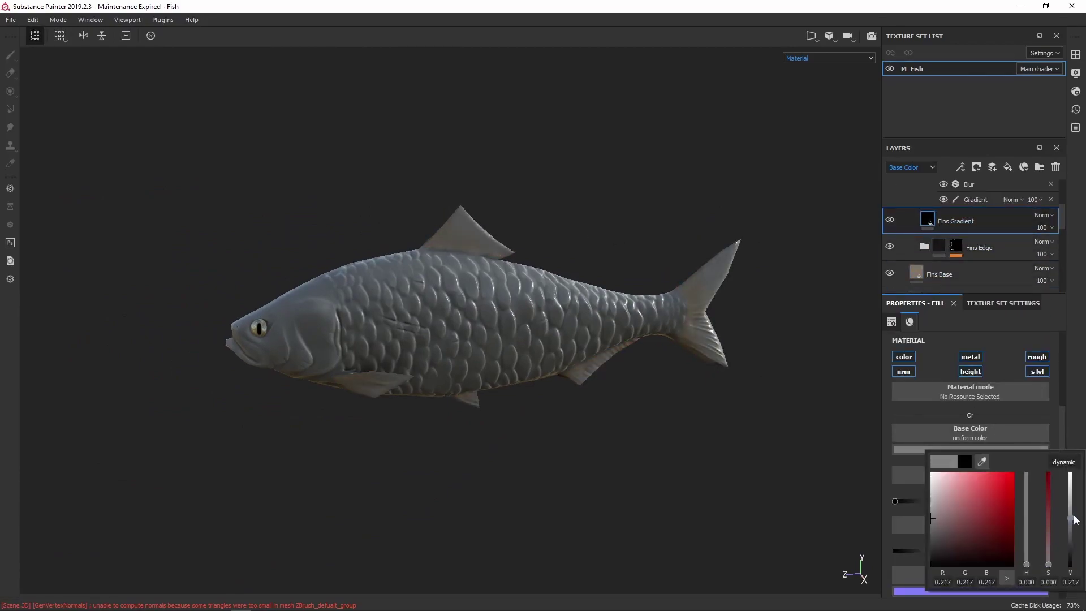
{"action": "left_click_drag", "start_coordinate": [1071, 526], "coordinate": [1073, 505]}
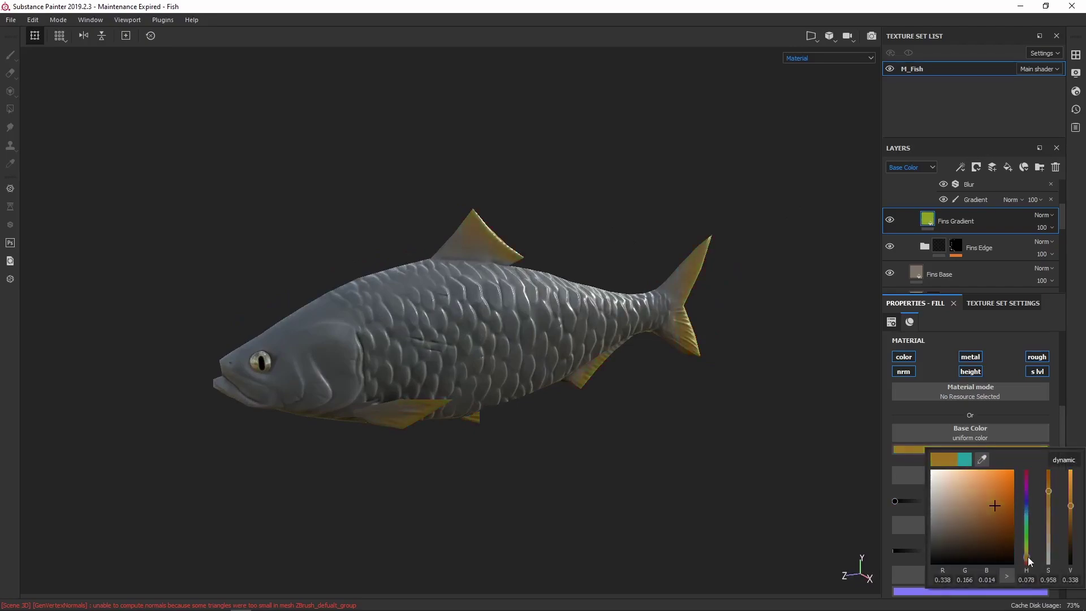
Limit the Fins Base layer to colour and roughness, blend its roughness channel as Linear Dodge, and set its roughness to 0.2101
{"action": "key", "text": "b"}
{"action": "key", "text": "c"}
{"action": "key", "text": "c"}
{"action": "scroll", "coordinate": [934, 198], "scroll_direction": "down", "scroll_amount": 1}
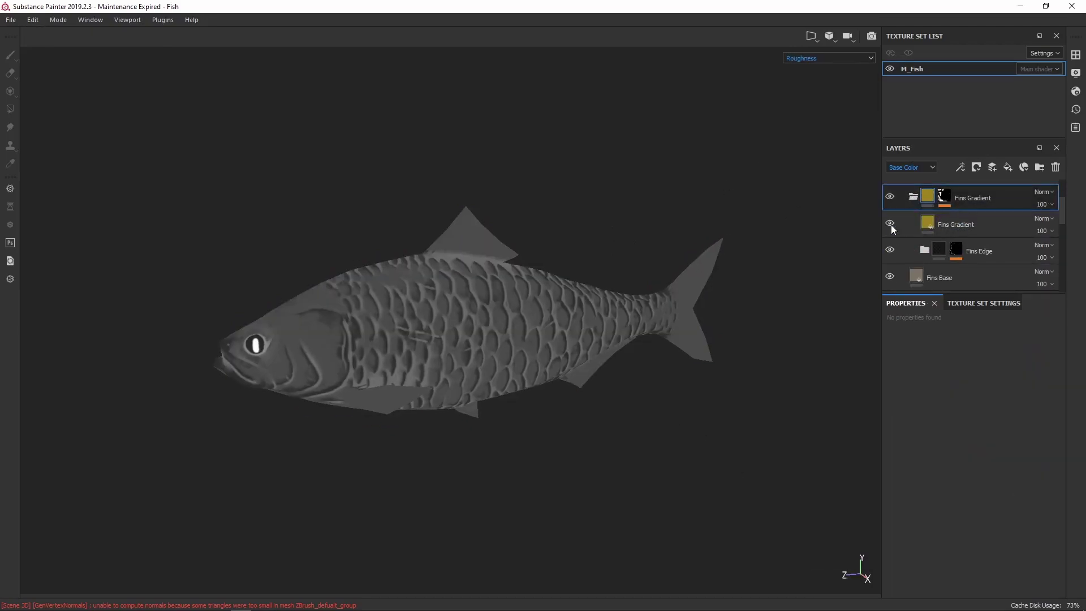
{"action": "left_click", "coordinate": [899, 244]}
{"action": "left_click", "coordinate": [1044, 237]}
{"action": "left_click", "coordinate": [1018, 292]}
{"action": "scroll", "coordinate": [987, 255], "scroll_direction": "up", "scroll_amount": 1}
{"action": "left_click", "coordinate": [961, 277]}
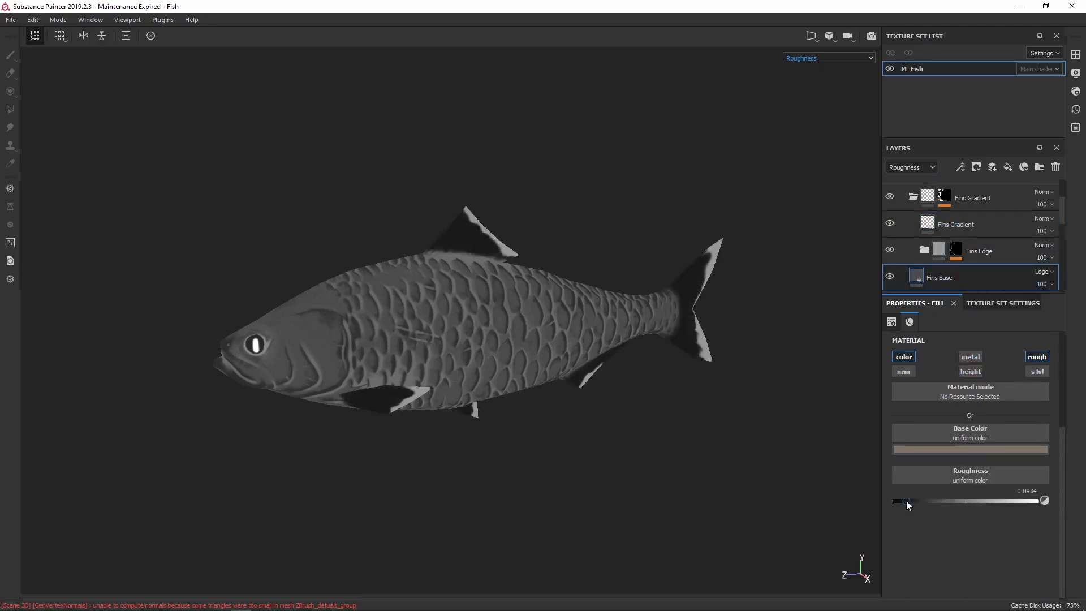
{"action": "left_click_drag", "start_coordinate": [908, 500], "coordinate": [923, 501]}
Return the Fins Base layer's roughness channel to Normal blending at 39 opacity, and set its roughness to 0.0467
{"action": "scroll", "coordinate": [1030, 188], "scroll_direction": "up", "scroll_amount": 1}
{"action": "left_click", "coordinate": [1031, 188]}
{"action": "left_click", "coordinate": [1030, 248]}
{"action": "scroll", "coordinate": [995, 238], "scroll_direction": "up", "scroll_amount": 1}
{"action": "left_click", "coordinate": [1044, 187]}
{"action": "left_click", "coordinate": [1029, 198]}
{"action": "left_click", "coordinate": [1043, 199]}
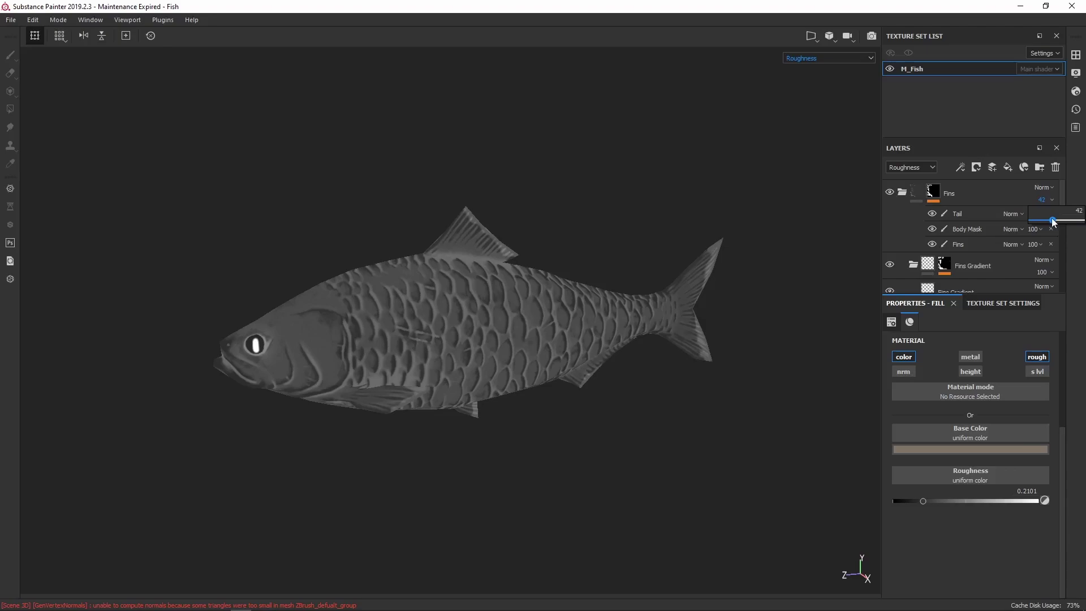
{"action": "left_click", "coordinate": [1049, 270]}
{"action": "left_click", "coordinate": [819, 121]}
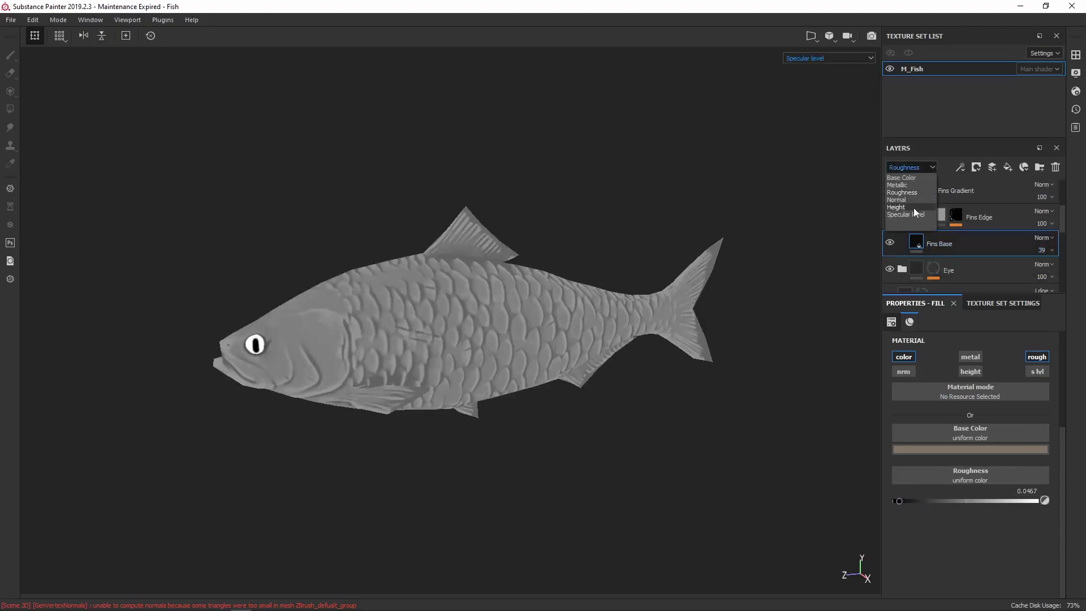
Add a colour-only fill layer named Color Gradient directly above the Base layer, and give it a Position generator
{"action": "key", "text": "m"}
{"action": "left_click", "coordinate": [904, 195]}
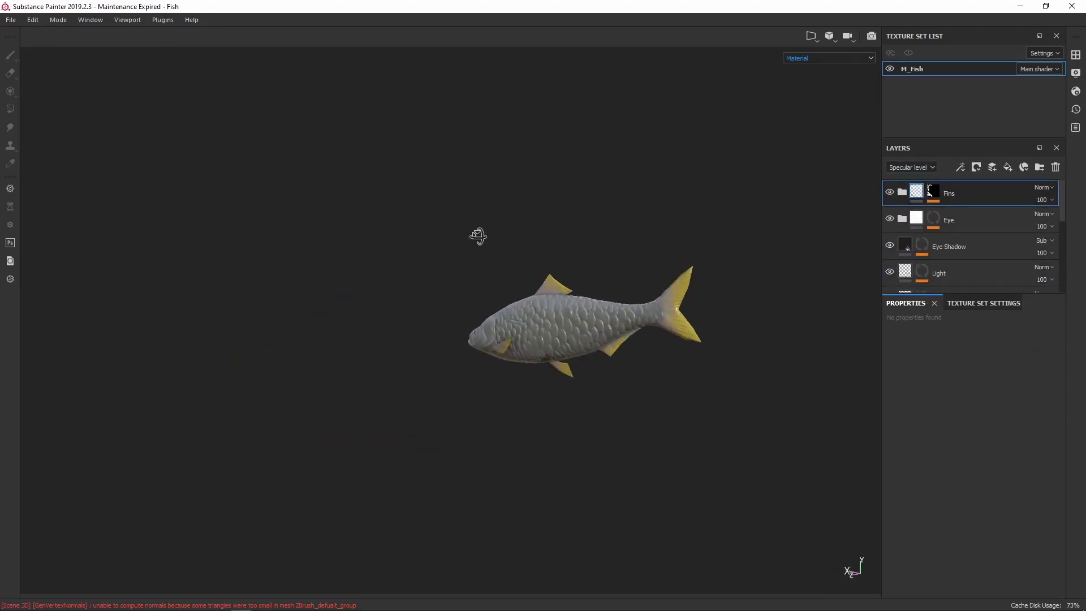
{"action": "scroll", "coordinate": [951, 268], "scroll_direction": "down", "scroll_amount": 5}
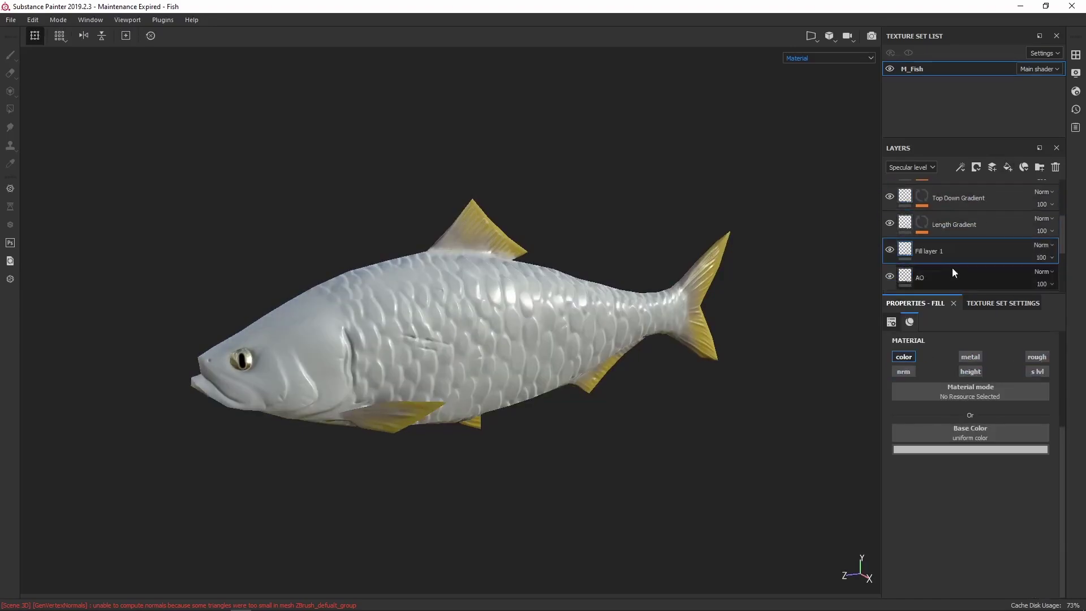
{"action": "left_click", "coordinate": [934, 250]}
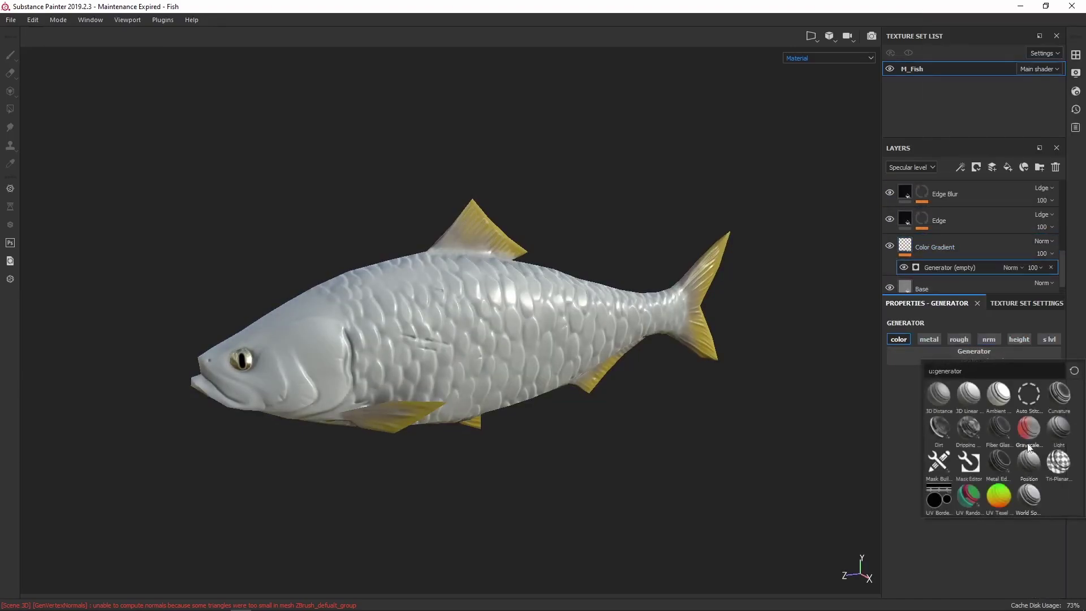
{"action": "right_click", "coordinate": [942, 277]}
{"action": "left_click", "coordinate": [970, 313]}
{"action": "left_click", "coordinate": [974, 356]}
{"action": "left_click", "coordinate": [1058, 466]}
{"action": "left_click", "coordinate": [1018, 471]}
Set the Color Gradient layer's Gradient filter to grey, brown and dark blue at positions 0.4, 0.51 and 0.6
{"action": "left_click_drag", "start_coordinate": [973, 430], "coordinate": [1021, 460]}
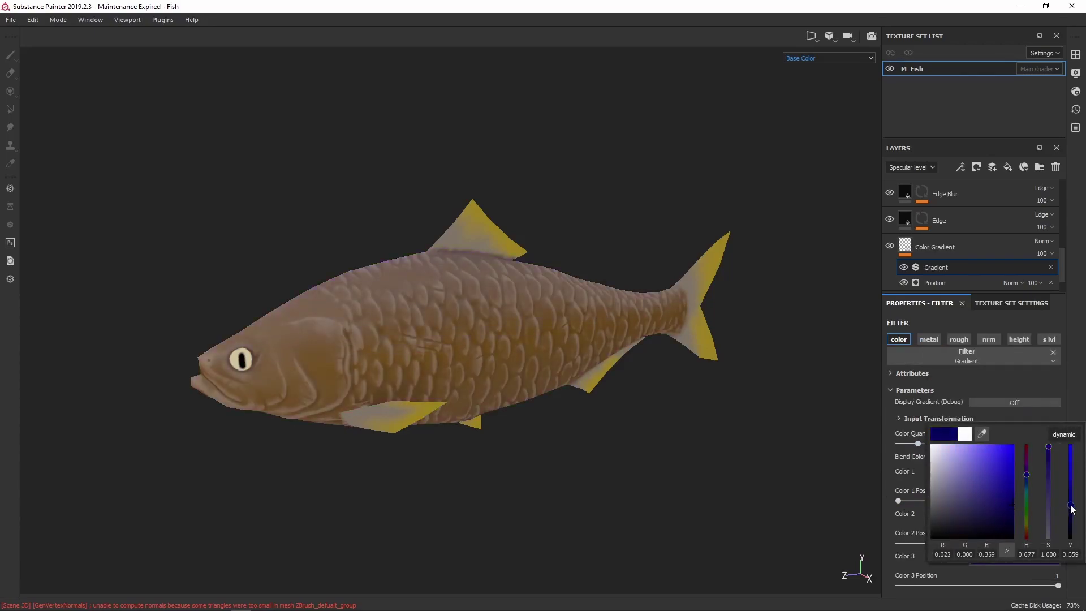
{"action": "left_click", "coordinate": [906, 501]}
{"action": "left_click_drag", "start_coordinate": [898, 500], "coordinate": [948, 501]}
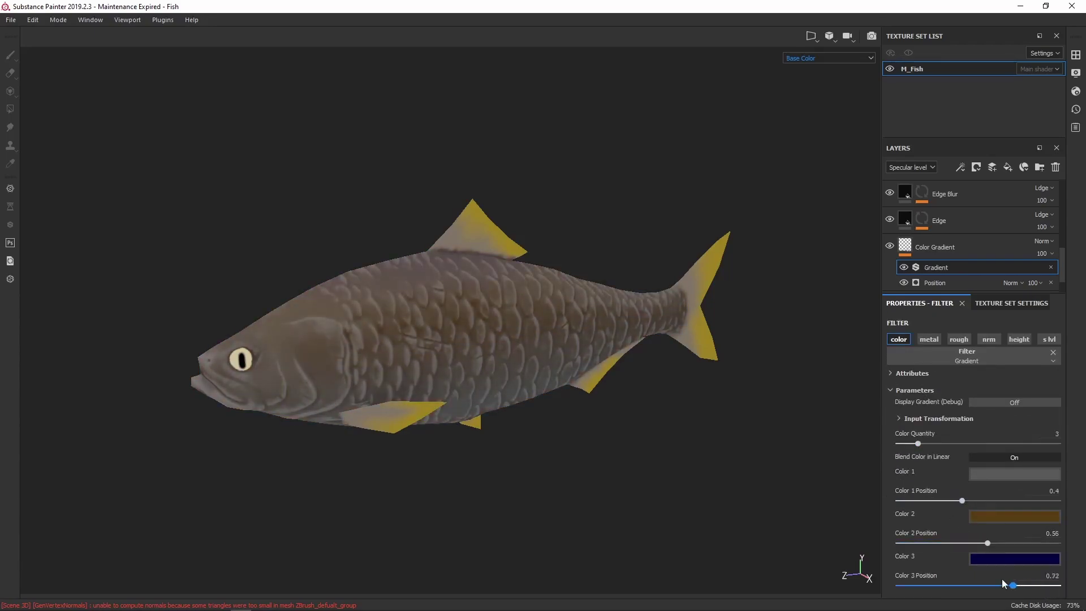
{"action": "left_click_drag", "start_coordinate": [1029, 587], "coordinate": [994, 585]}
{"action": "left_click_drag", "start_coordinate": [988, 543], "coordinate": [979, 543]}
Change Color 2 of the Gradient filter to orange-brown
{"action": "left_click", "coordinate": [1014, 516]}
{"action": "left_click", "coordinate": [1028, 478]}
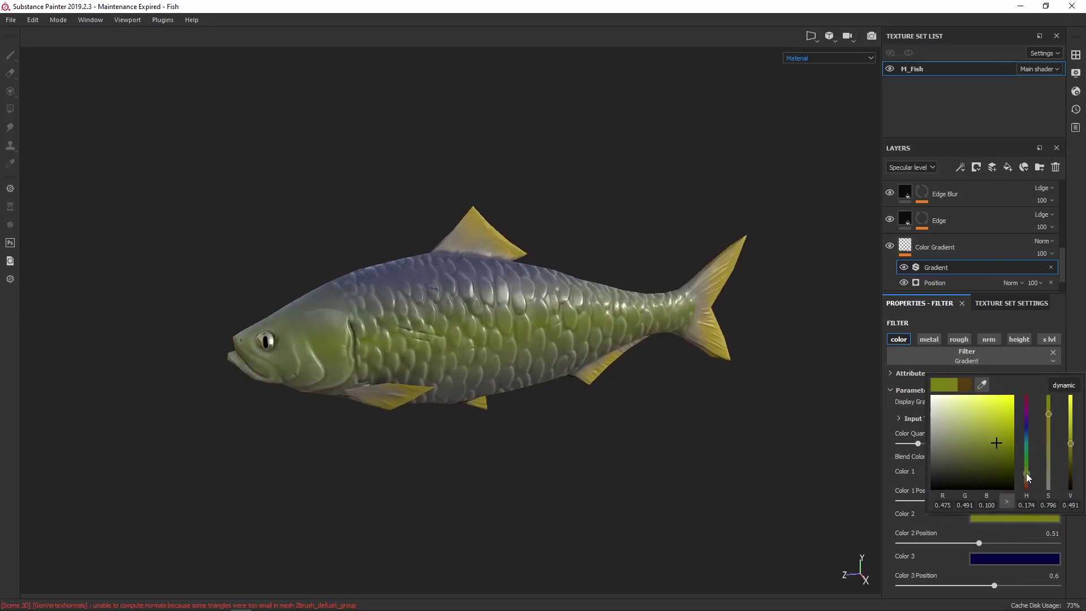
{"action": "left_click_drag", "start_coordinate": [1028, 478], "coordinate": [1028, 483]}
Show the Base Color channel in the layer stack, and move the Fins Edge folder above the nested Fins Gradient layer
{"action": "scroll", "coordinate": [962, 240], "scroll_direction": "down", "scroll_amount": 3}
{"action": "left_click", "coordinate": [979, 283]}
{"action": "left_click", "coordinate": [928, 168]}
{"action": "left_click", "coordinate": [928, 178]}
{"action": "scroll", "coordinate": [961, 238], "scroll_direction": "down", "scroll_amount": 2}
{"action": "left_click", "coordinate": [979, 272]}
{"action": "left_click_drag", "start_coordinate": [623, 192], "coordinate": [654, 263], "text": "alt"}
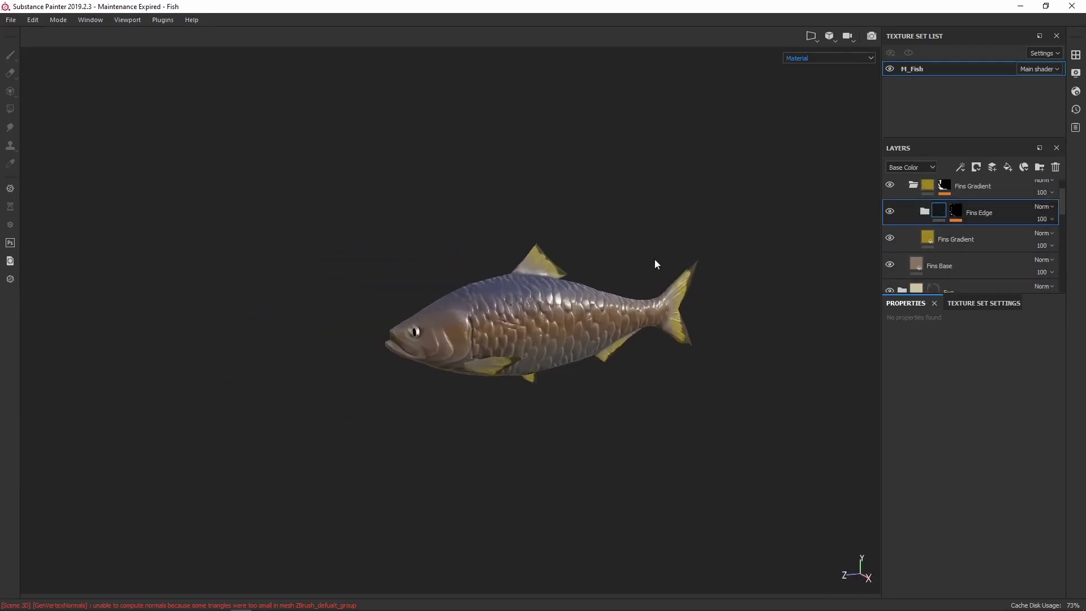
Recolour the Fins Gradient layer orange and the Fins Base layer pale teal
{"action": "left_click", "coordinate": [962, 239]}
{"action": "left_click", "coordinate": [970, 450]}
{"action": "left_click", "coordinate": [962, 266]}
{"action": "left_click", "coordinate": [970, 450]}
{"action": "left_click", "coordinate": [977, 502]}
{"action": "left_click", "coordinate": [1027, 555]}
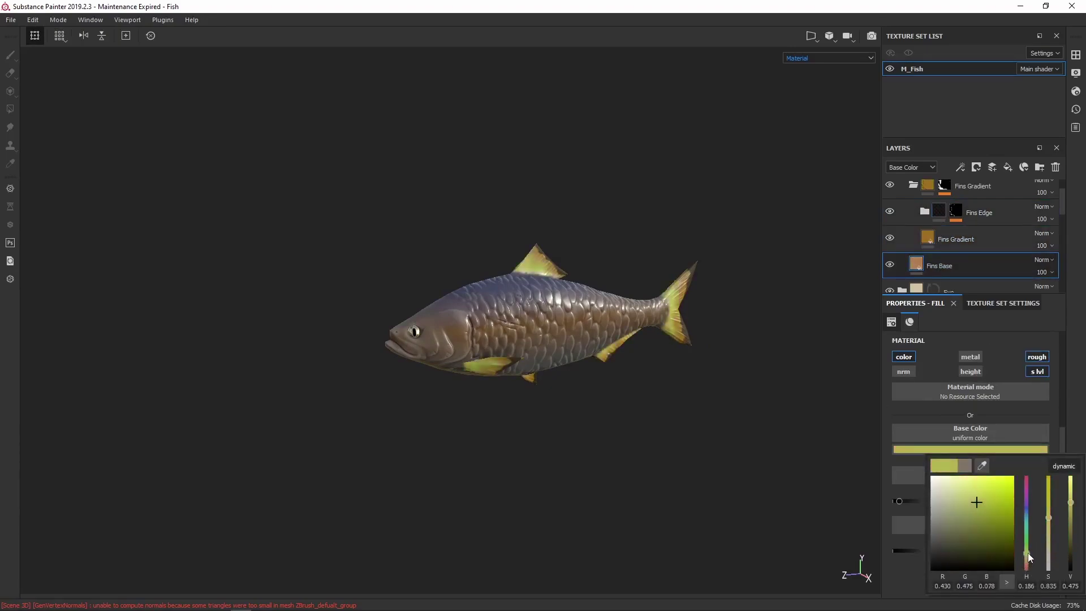
Lighten Color 1 of the Color Gradient layer's Gradient filter to light grey
{"action": "scroll", "coordinate": [945, 226], "scroll_direction": "down", "scroll_amount": 3}
{"action": "left_click", "coordinate": [950, 237]}
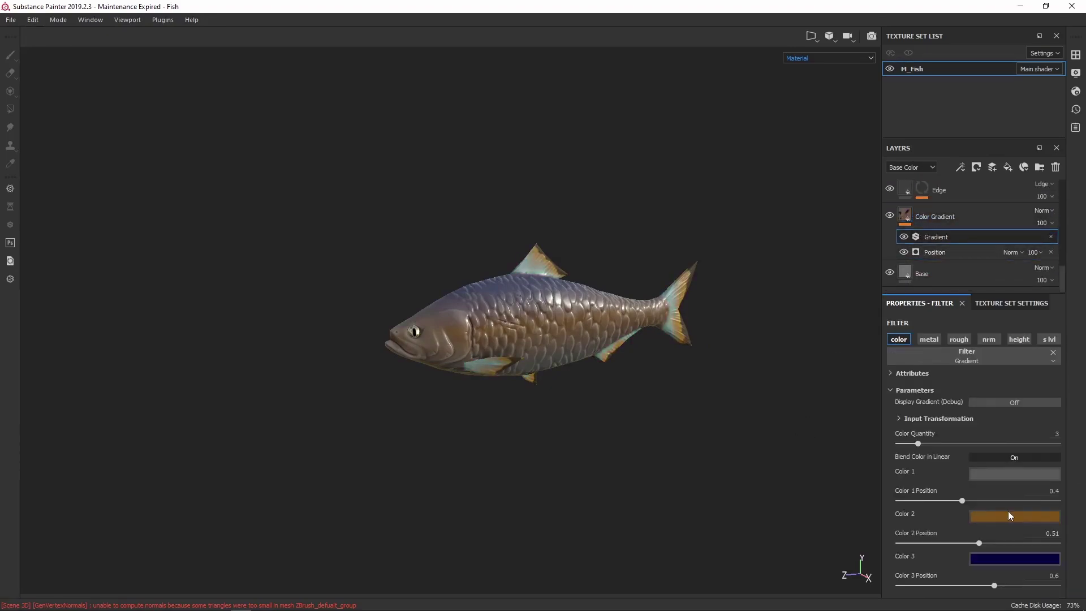
{"action": "left_click", "coordinate": [1014, 474]}
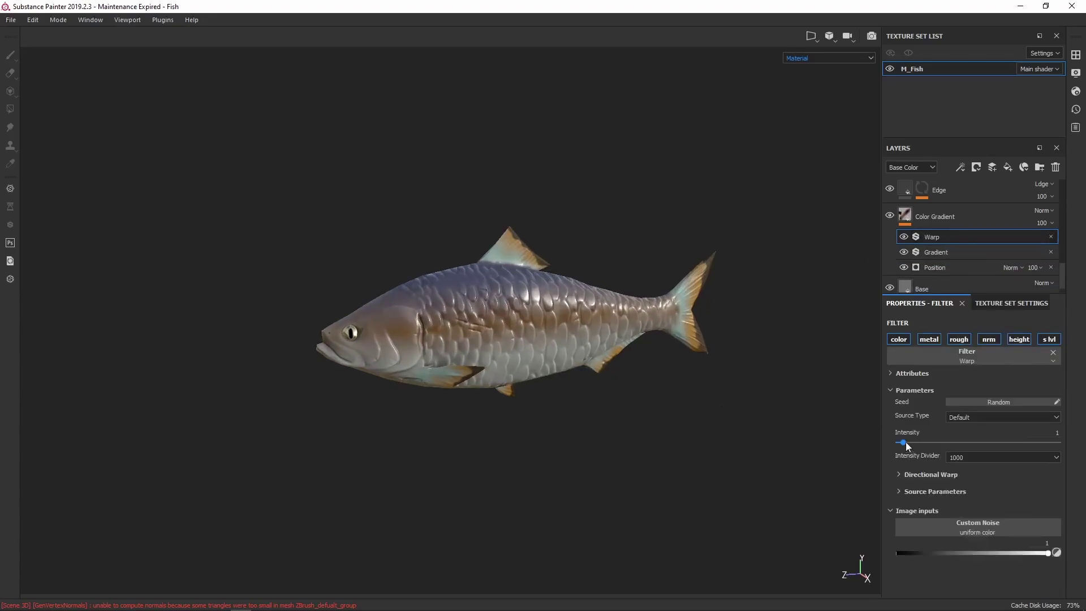
Distort the Color Gradient layer with a Warp filter of 14.8 intensity, and adjust its intensity divider, source blur, tiling and position
{"action": "left_click_drag", "start_coordinate": [904, 443], "coordinate": [941, 445]}
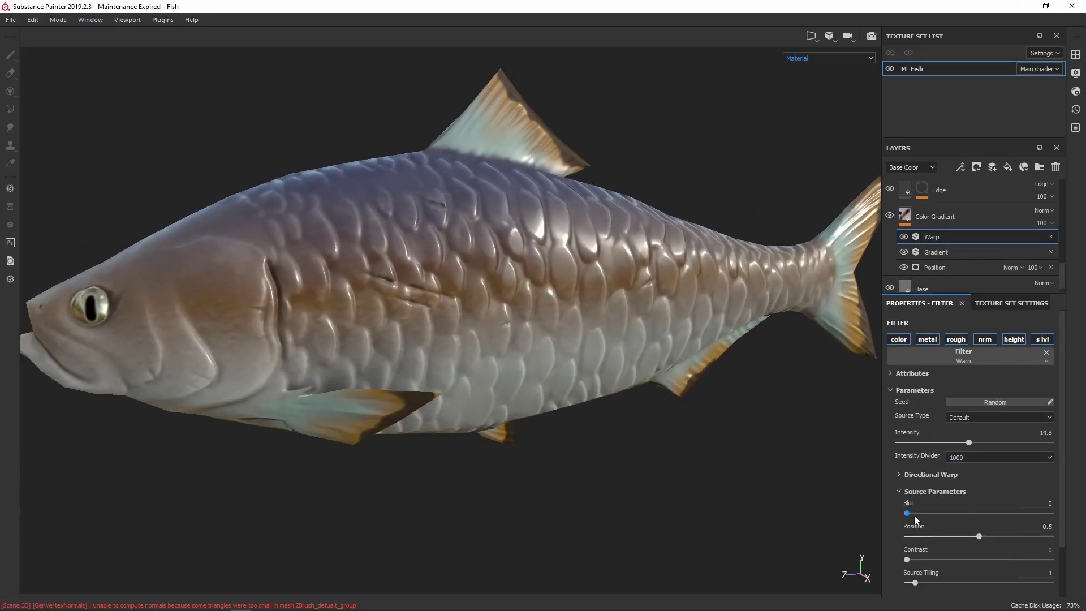
{"action": "scroll", "coordinate": [918, 517], "scroll_direction": "down", "scroll_amount": 1}
{"action": "left_click", "coordinate": [999, 423]}
{"action": "left_click", "coordinate": [961, 447]}
{"action": "left_click_drag", "start_coordinate": [907, 480], "coordinate": [916, 479]}
{"action": "left_click_drag", "start_coordinate": [915, 549], "coordinate": [911, 549]}
{"action": "left_click_drag", "start_coordinate": [980, 502], "coordinate": [987, 501]}
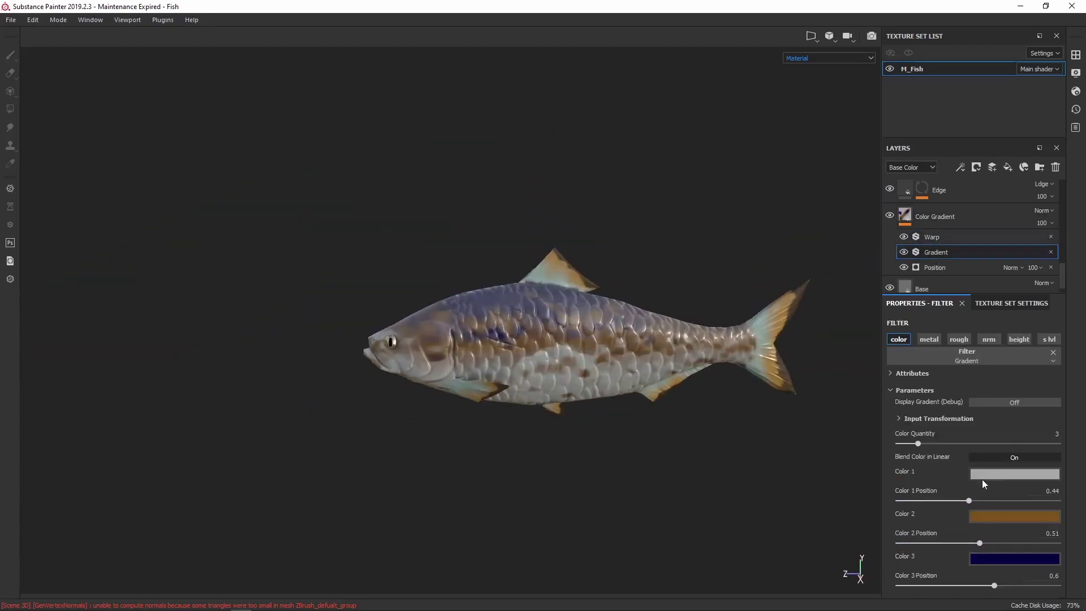
Brighten the Gradient filter's orange Color 2, and turn the colour along the fish's back teal
{"action": "left_click", "coordinate": [1013, 516]}
{"action": "left_click_drag", "start_coordinate": [1071, 447], "coordinate": [1072, 424]}
{"action": "left_click_drag", "start_coordinate": [1028, 484], "coordinate": [1028, 445]}
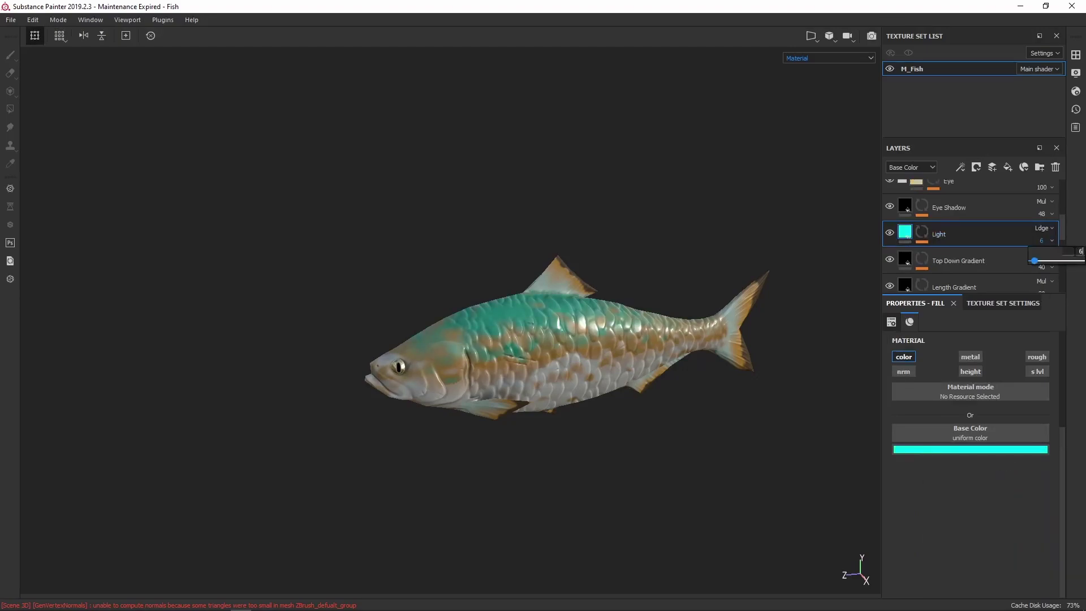
Set the cyan Light layer's opacity to 10, and tint the Top Down Gradient layer blue
{"action": "left_click", "coordinate": [1047, 252]}
{"action": "left_click", "coordinate": [1002, 450]}
{"action": "left_click_drag", "start_coordinate": [1027, 487], "coordinate": [1028, 513]}
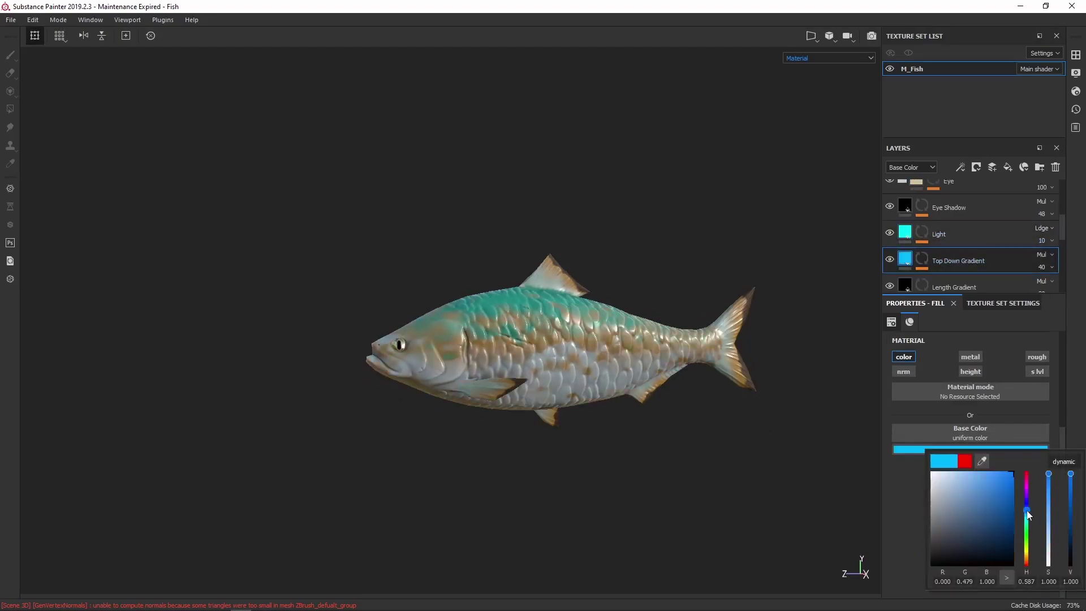
Reorder the stack so both body gradient layers sit above the Light layer and the Fins folder sits below it
{"action": "left_click", "coordinate": [959, 282]}
{"action": "scroll", "coordinate": [962, 271], "scroll_direction": "down", "scroll_amount": 1}
{"action": "left_click", "coordinate": [956, 200]}
{"action": "scroll", "coordinate": [956, 227], "scroll_direction": "up", "scroll_amount": 5}
{"action": "left_click", "coordinate": [903, 194]}
{"action": "left_click_drag", "start_coordinate": [961, 270], "coordinate": [962, 184]}
{"action": "left_click_drag", "start_coordinate": [965, 238], "coordinate": [962, 185]}
{"action": "scroll", "coordinate": [955, 246], "scroll_direction": "down", "scroll_amount": 1}
Colour the Length Gradient layer orange and set its opacity to 97
{"action": "left_click", "coordinate": [956, 194]}
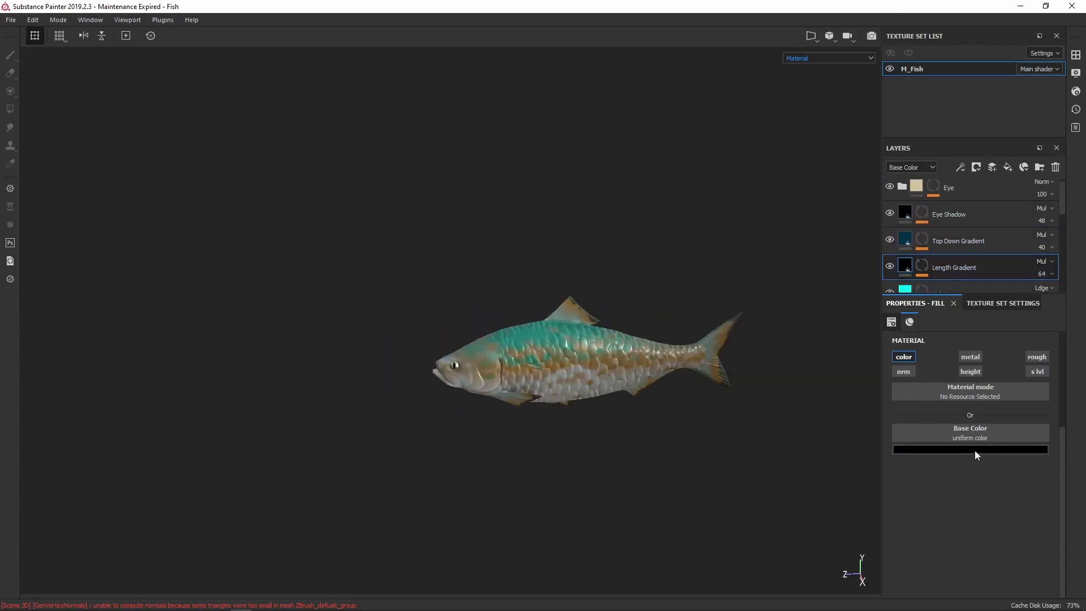
{"action": "left_click", "coordinate": [975, 450]}
{"action": "left_click_drag", "start_coordinate": [1027, 464], "coordinate": [1027, 566]}
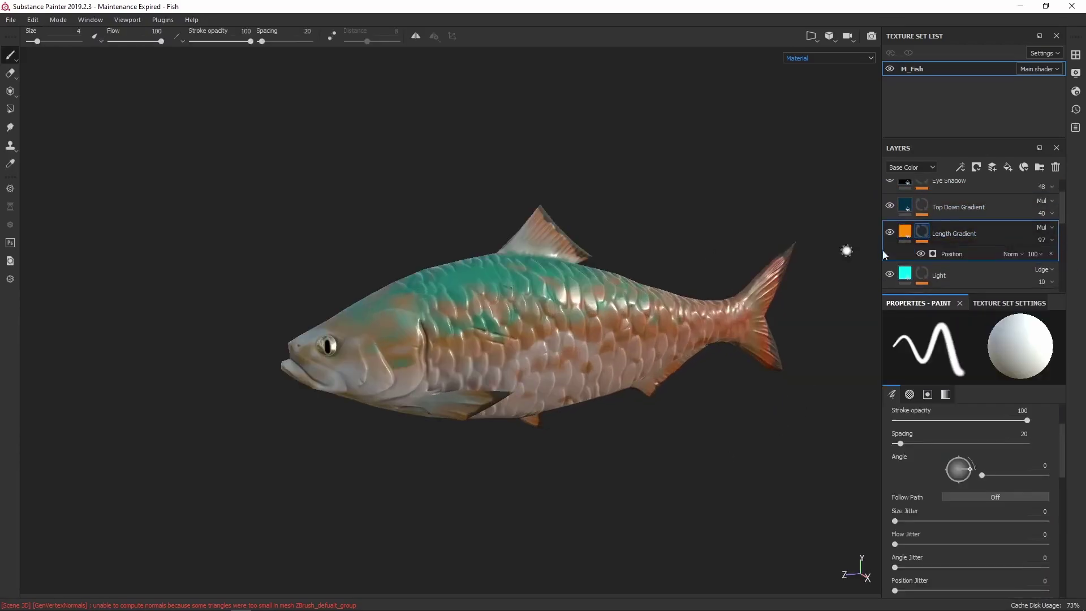
Add filter effects and a BnW Spots 3 fill with contrast 1, blended as Linear Dodge, to the Length Gradient mask
{"action": "right_click", "coordinate": [952, 249]}
{"action": "left_click", "coordinate": [992, 326]}
{"action": "left_click", "coordinate": [973, 338]}
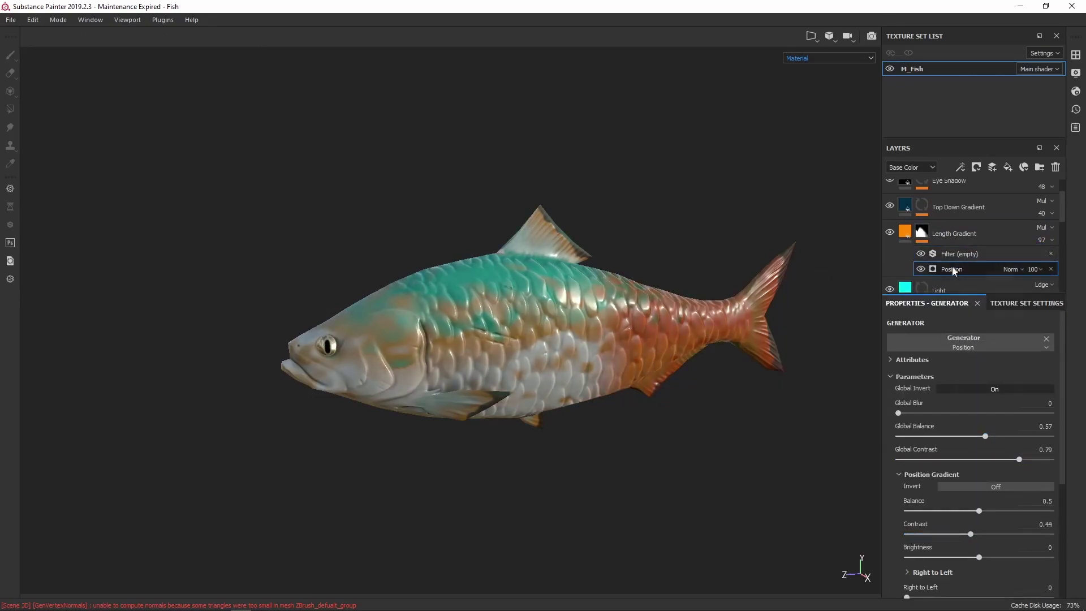
{"action": "right_click", "coordinate": [953, 270]}
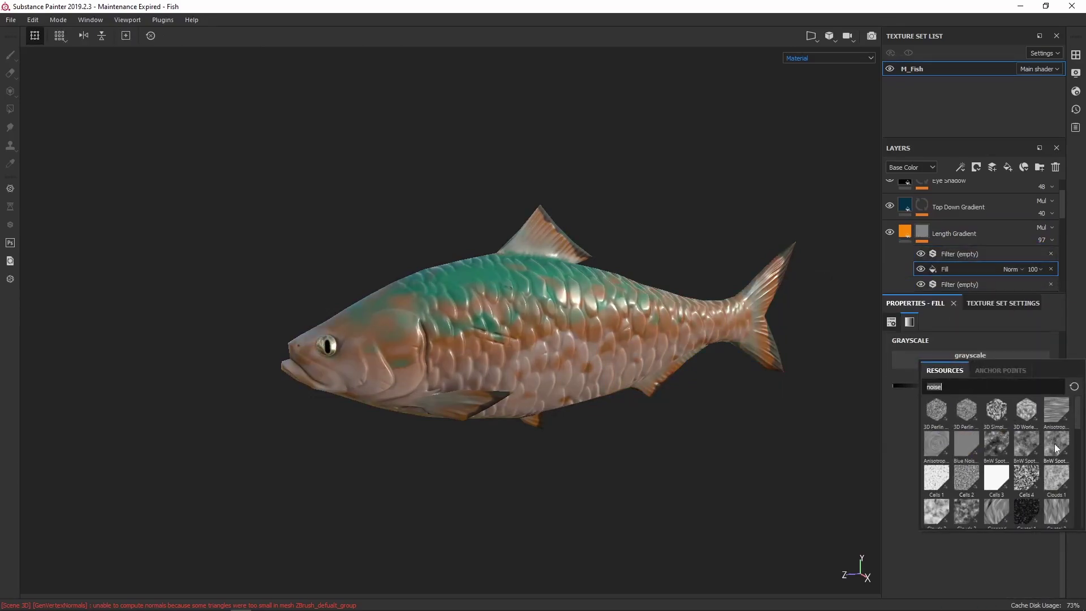
{"action": "left_click", "coordinate": [1055, 444]}
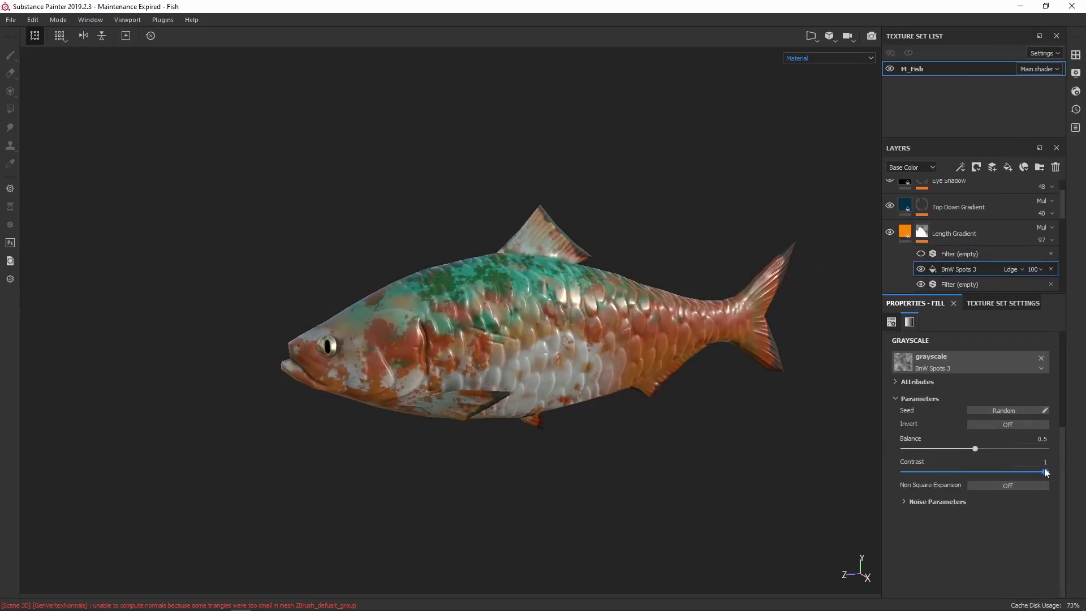
{"action": "left_click", "coordinate": [964, 283]}
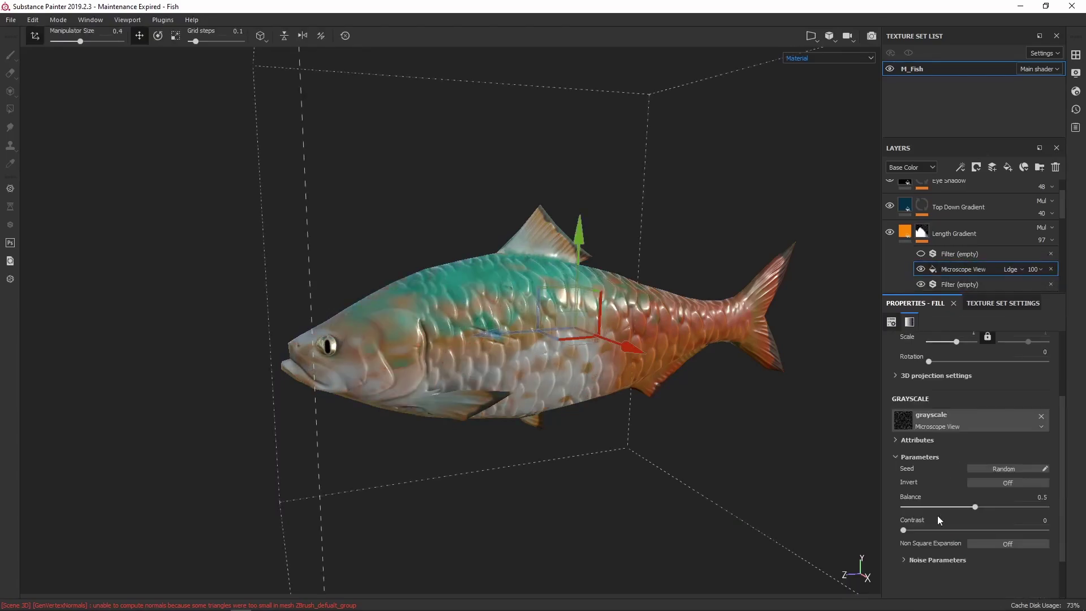
Replace the mask fill's noise with Clouds 3 at scale 1.78, balance 0.51 and contrast 0.84
{"action": "left_click", "coordinate": [923, 458]}
{"action": "key", "text": "BackSpace"}
{"action": "key", "text": "BackSpace"}
{"action": "key", "text": "BackSpace"}
{"action": "type", "text": "noise"}
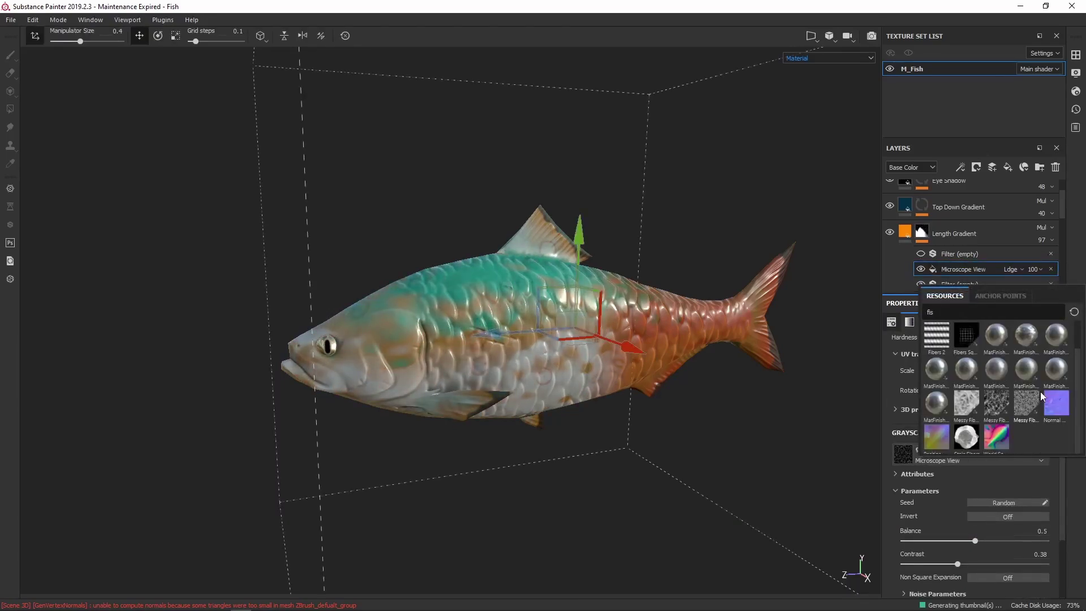
{"action": "left_click", "coordinate": [967, 403]}
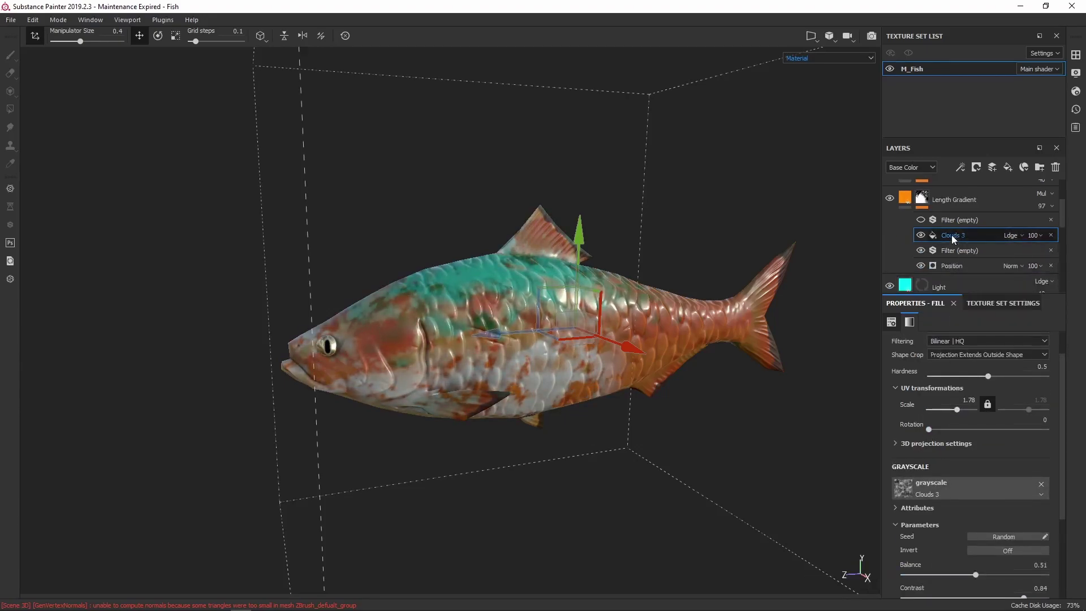
Blend the Clouds 3 fill as Overlay, and keep a single filter above it in the mask, set to Warp
{"action": "left_click", "coordinate": [1013, 235]}
{"action": "left_click", "coordinate": [952, 266]}
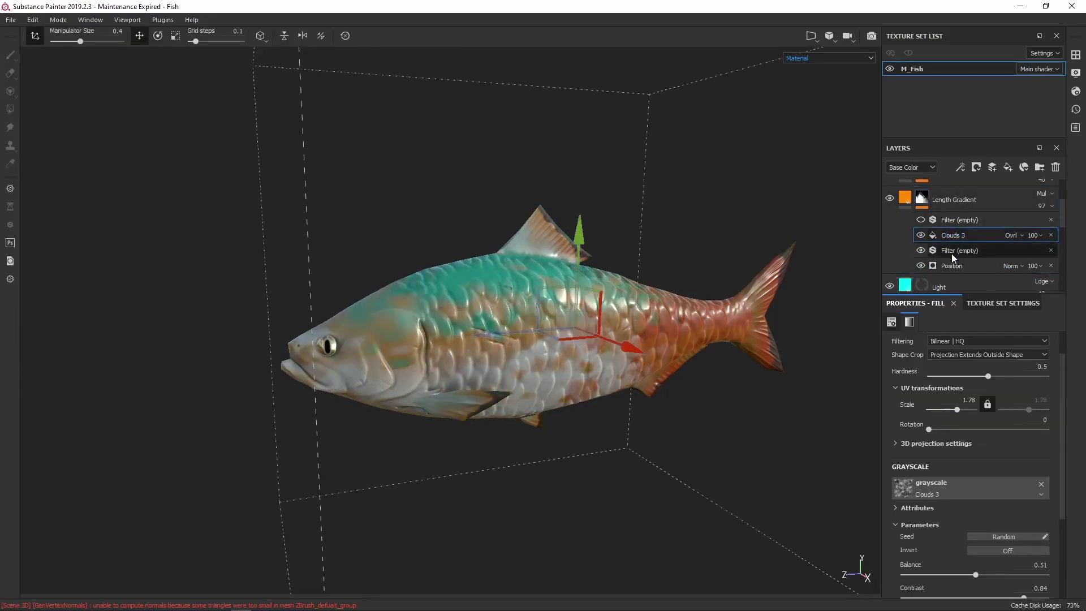
{"action": "scroll", "coordinate": [1053, 566], "scroll_direction": "down", "scroll_amount": 2}
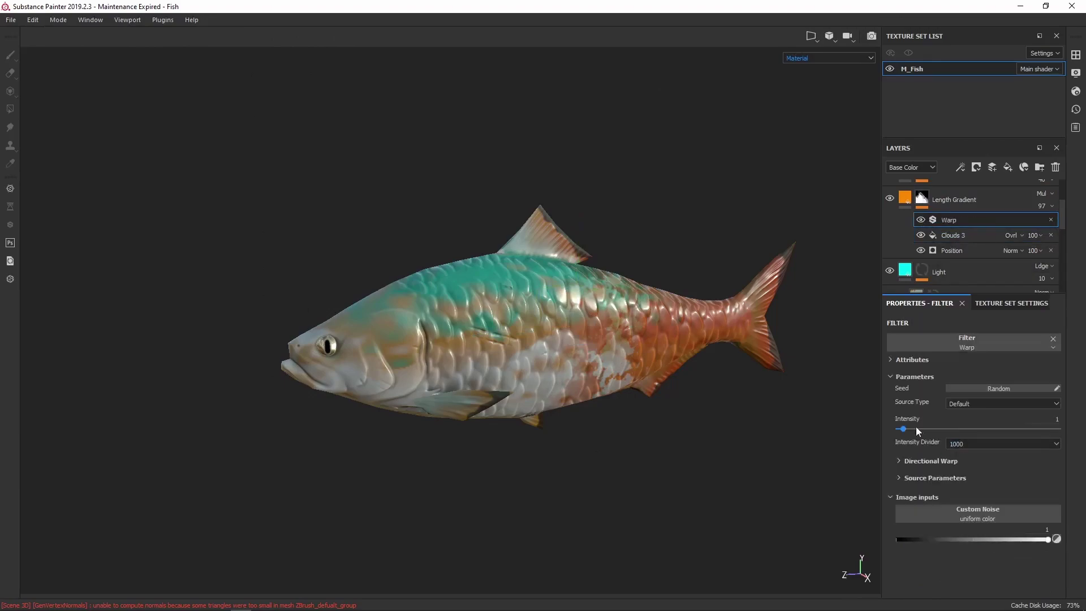
{"action": "left_click", "coordinate": [934, 478]}
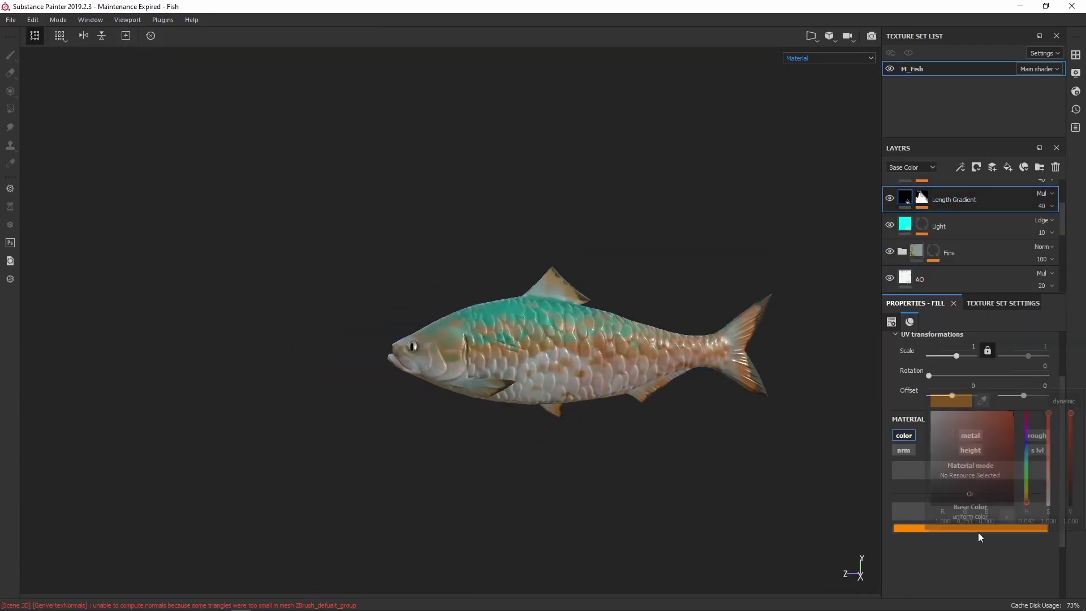
Make the Length Gradient layer brown at 100 opacity, and add a second Warp filter to its mask
{"action": "left_click_drag", "start_coordinate": [1071, 491], "coordinate": [1069, 459]}
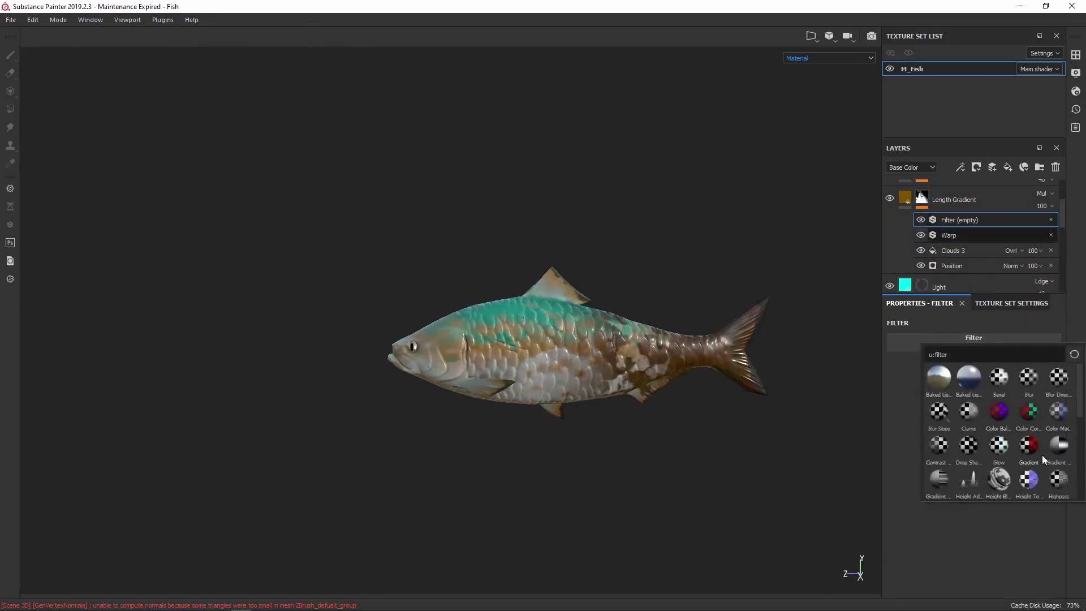
{"action": "scroll", "coordinate": [1042, 455], "scroll_direction": "down", "scroll_amount": 1}
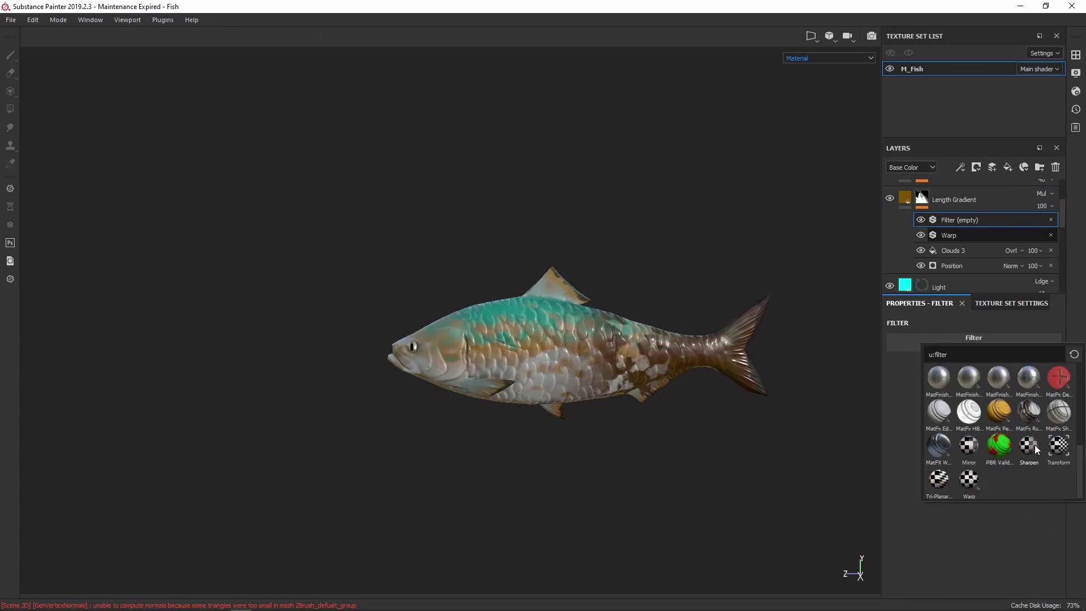
{"action": "left_click", "coordinate": [968, 479]}
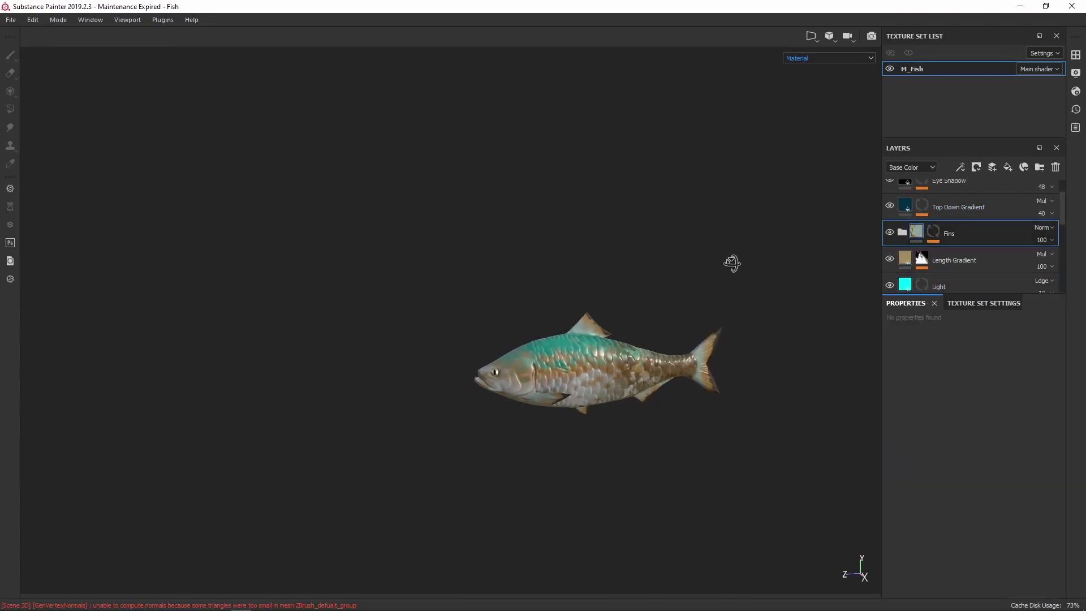
Create a fill layer above Color Gradient inside a Head folder, and give the folder a black mask with a paint effect
{"action": "left_click", "coordinate": [1040, 240]}
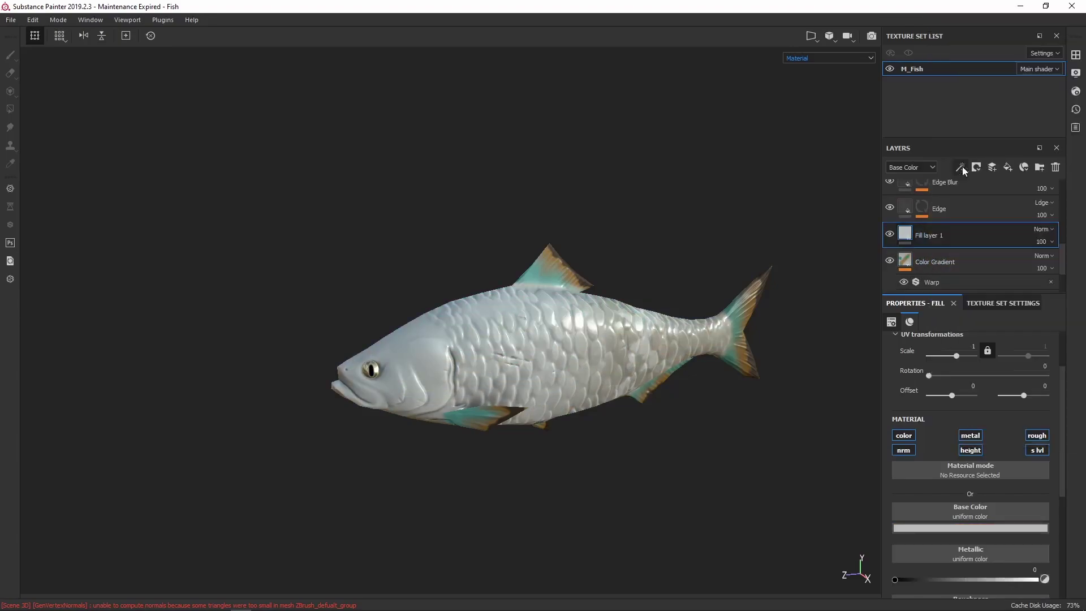
{"action": "left_click", "coordinate": [935, 263]}
{"action": "right_click", "coordinate": [934, 263]}
{"action": "left_click", "coordinate": [991, 60]}
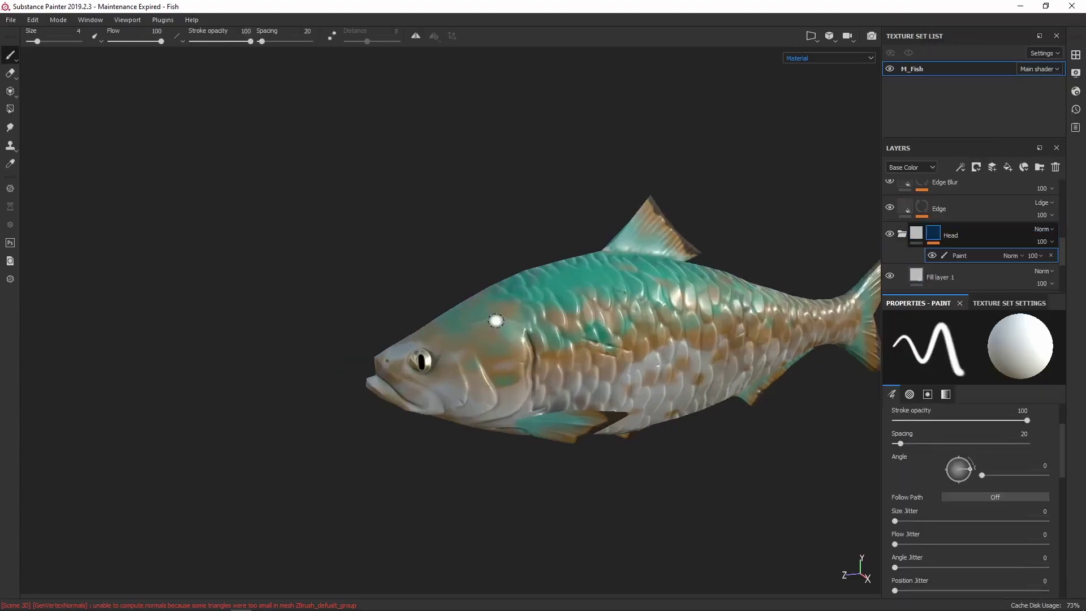
Paint the whole fish head into the Head folder's mask in the split 3D/2D view, then smudge the mask's back edge
{"action": "key", "text": "F1"}
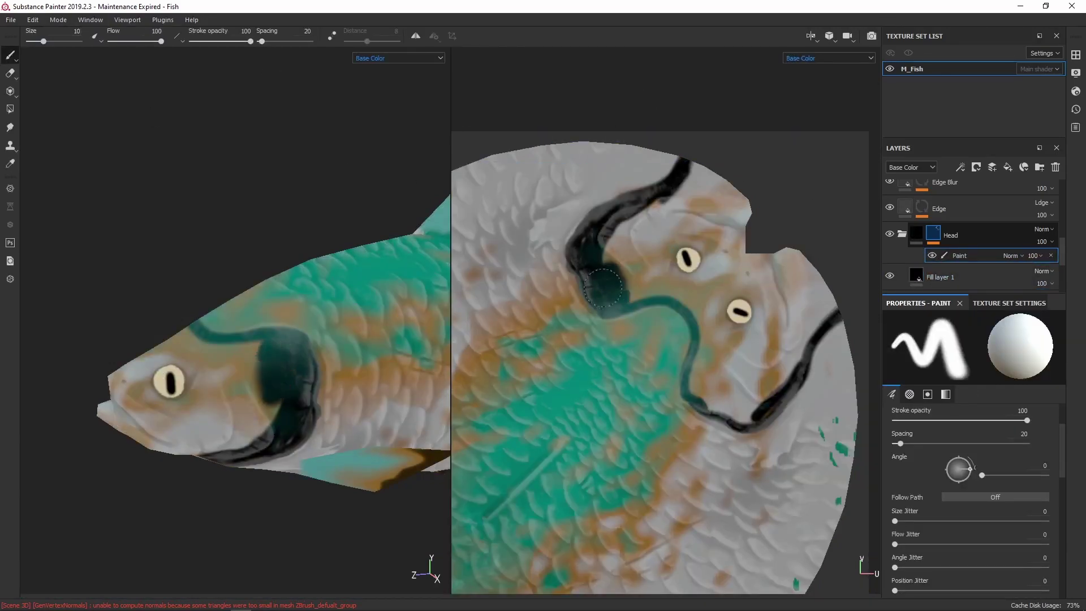
{"action": "left_click_drag", "start_coordinate": [603, 287], "coordinate": [701, 376]}
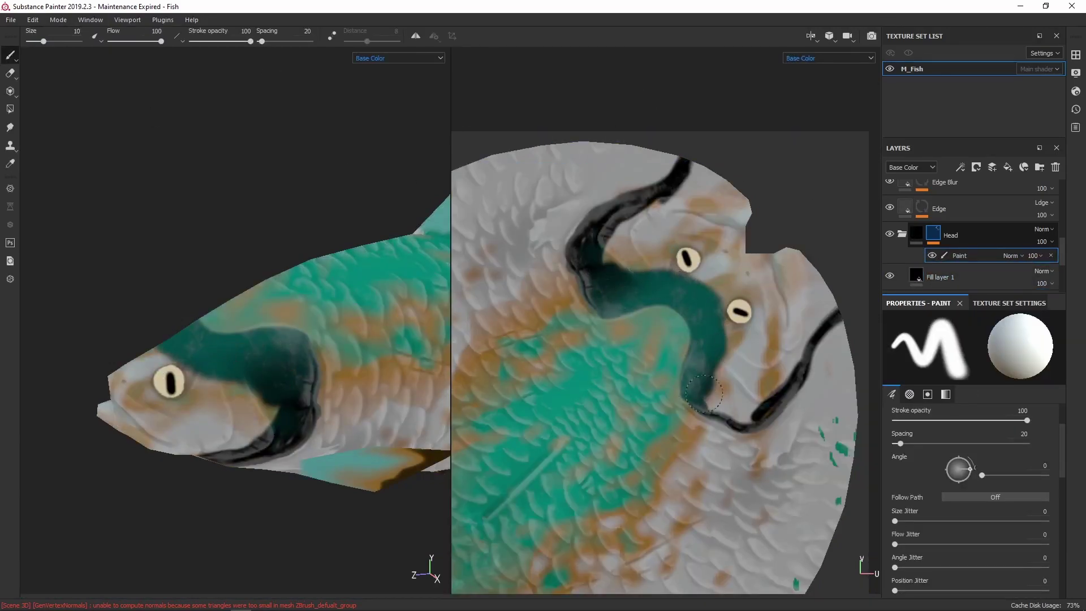
{"action": "mouse_move", "coordinate": [836, 295]}
{"action": "left_mouse_down"}
{"action": "mouse_move", "coordinate": [633, 215]}
{"action": "mouse_move", "coordinate": [553, 249]}
{"action": "left_mouse_up"}
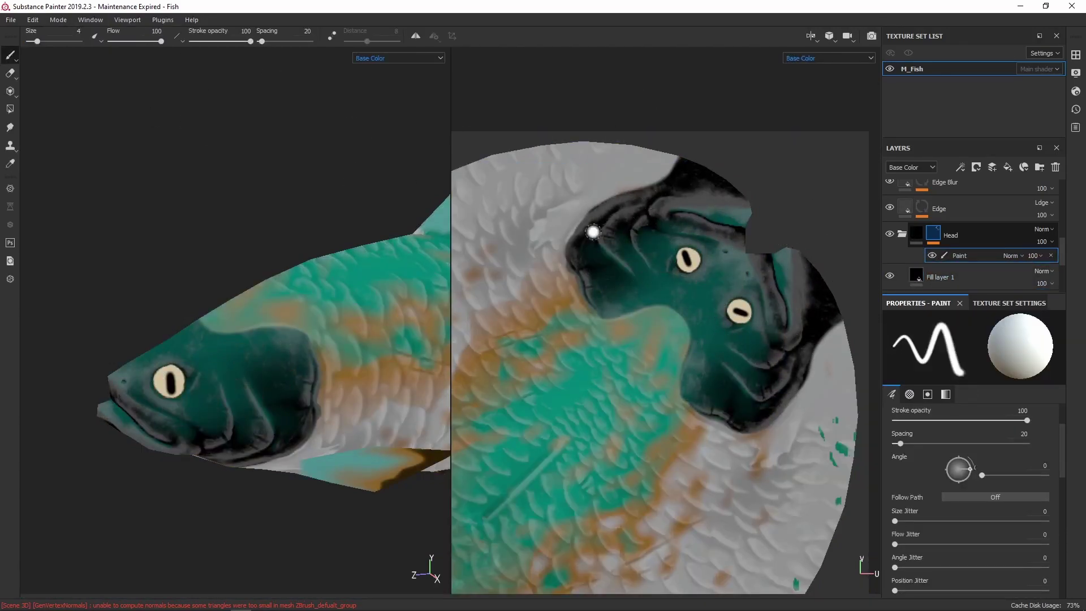
{"action": "key", "text": "5"}
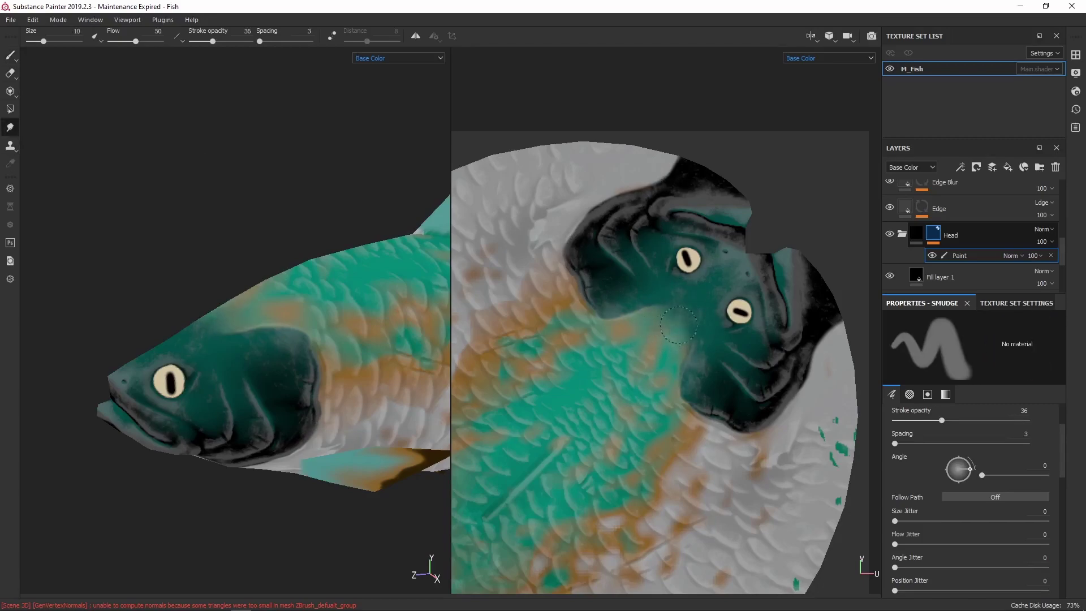
{"action": "left_click_drag", "start_coordinate": [165, 330], "coordinate": [350, 283], "text": "alt"}
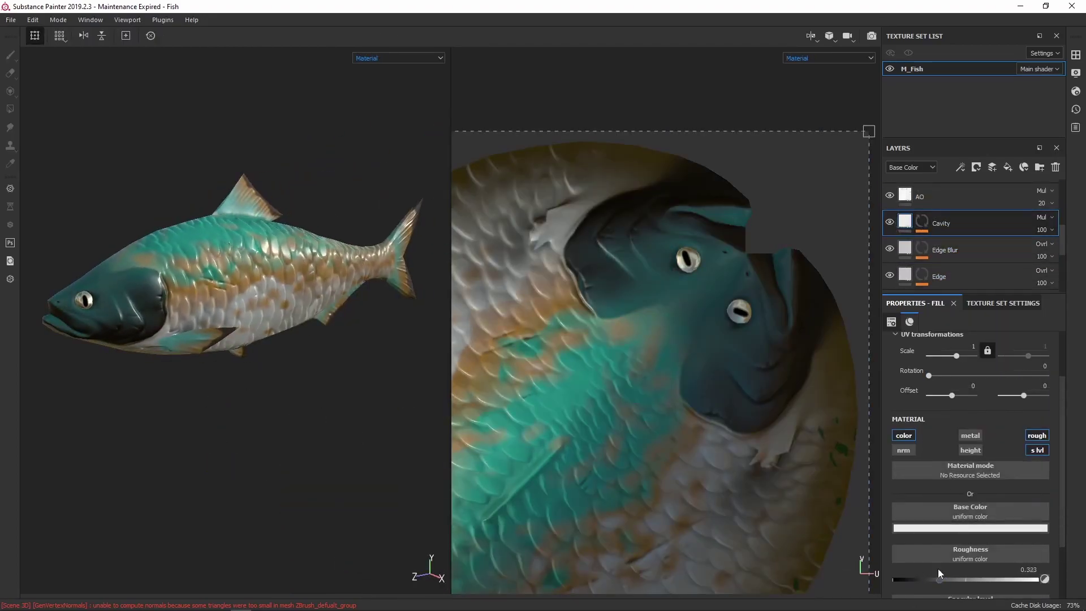
Give the head fill layer a grey base color, roughness 0.5175 and specular level 0.249, and rename it Head Base
{"action": "scroll", "coordinate": [940, 568], "scroll_direction": "down", "scroll_amount": 3}
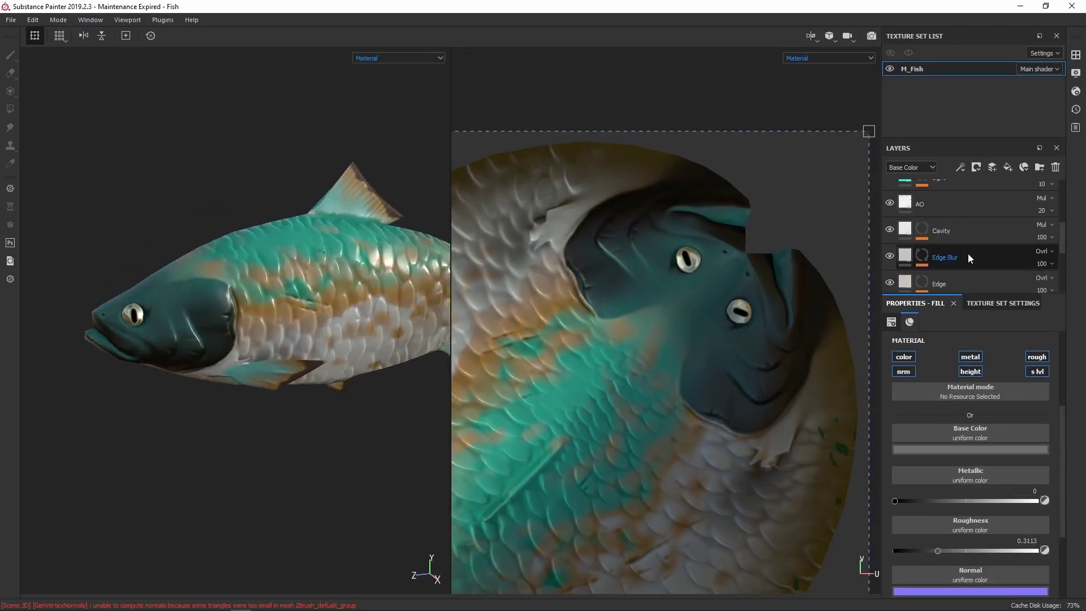
{"action": "left_click", "coordinate": [969, 253]}
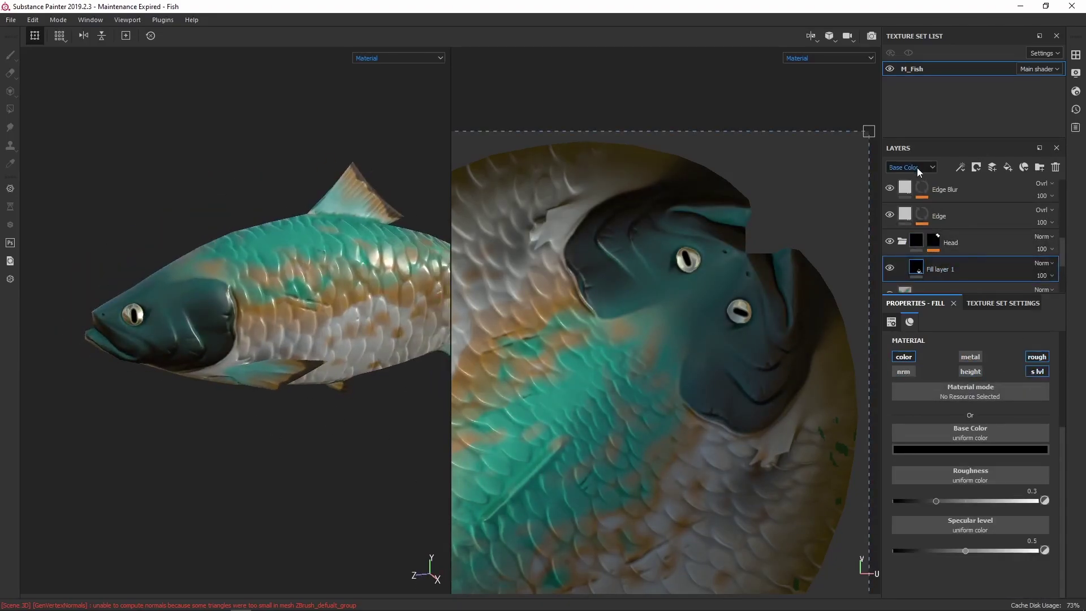
{"action": "left_click_drag", "start_coordinate": [937, 501], "coordinate": [960, 502]}
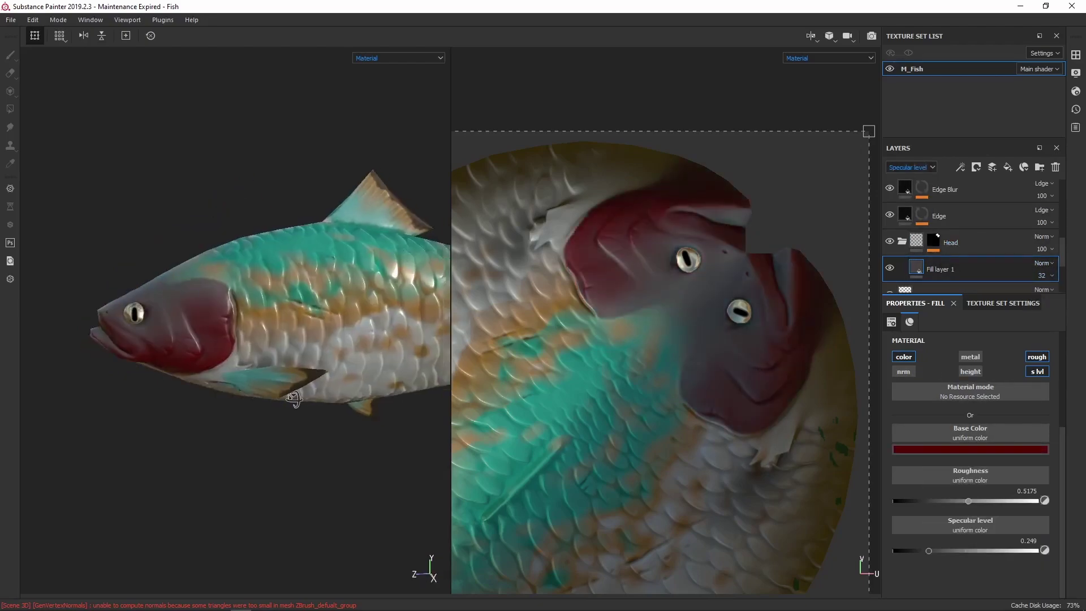
{"action": "left_click", "coordinate": [990, 450]}
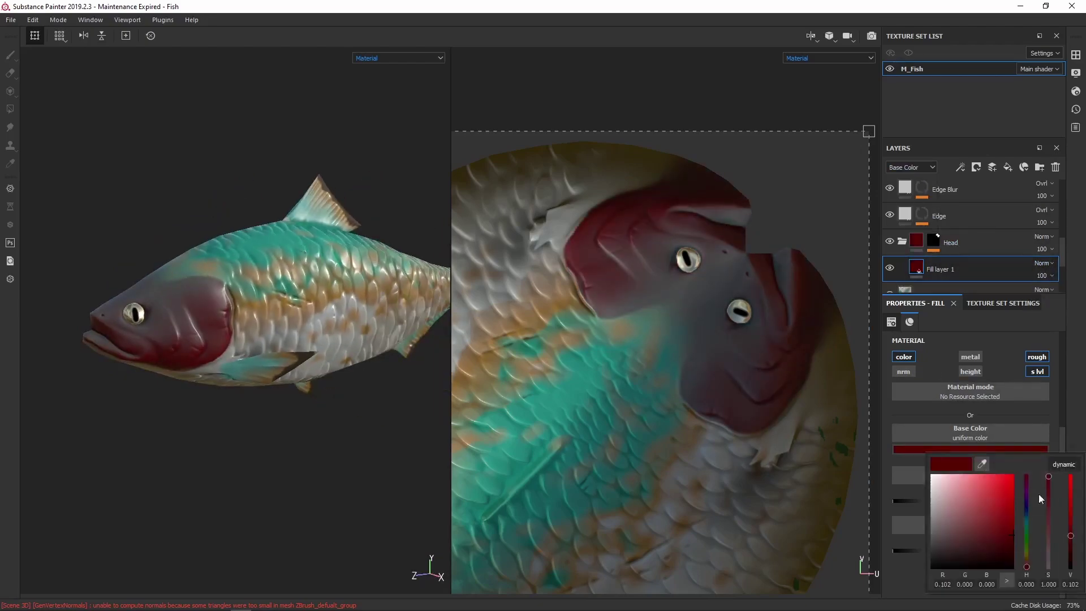
{"action": "double_click", "coordinate": [940, 269]}
{"action": "type", "text": "Head Base"}
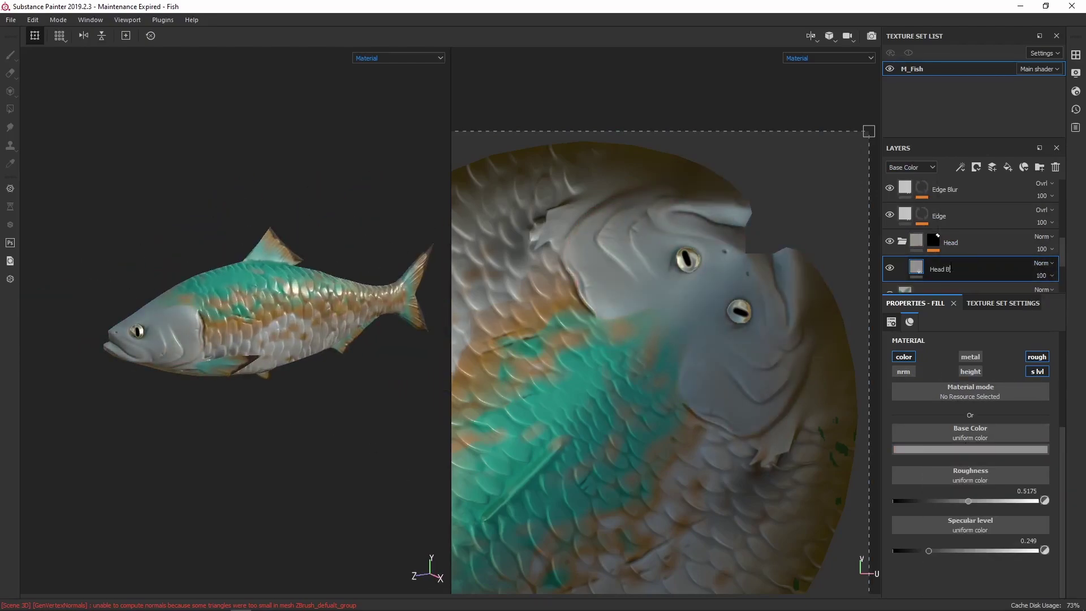
Add a red fill layer with a black mask in the Head folder, and paint the lips, cheeks and gill edges on both sides
{"action": "left_click_drag", "start_coordinate": [1074, 291], "coordinate": [1071, 291]}
{"action": "left_click", "coordinate": [1043, 449]}
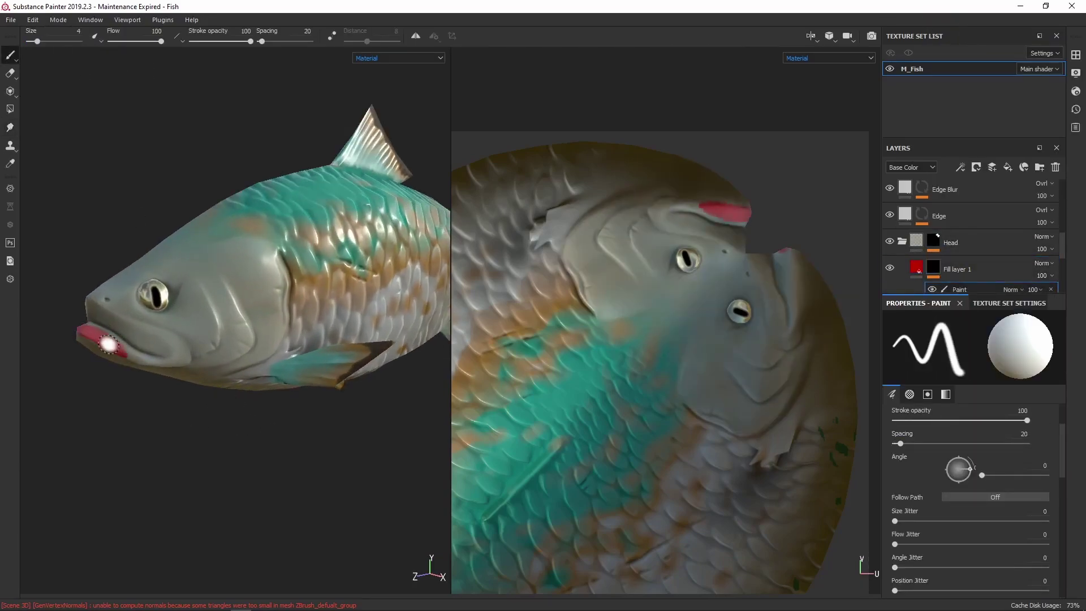
{"action": "mouse_move", "coordinate": [108, 343]}
{"action": "left_mouse_down", "text": "alt"}
{"action": "mouse_move", "coordinate": [189, 383]}
{"action": "mouse_move", "coordinate": [145, 367]}
{"action": "mouse_move", "coordinate": [213, 413]}
{"action": "mouse_move", "coordinate": [127, 385]}
{"action": "mouse_move", "coordinate": [120, 305]}
{"action": "left_mouse_up", "text": "alt"}
{"action": "left_click", "coordinate": [120, 305]}
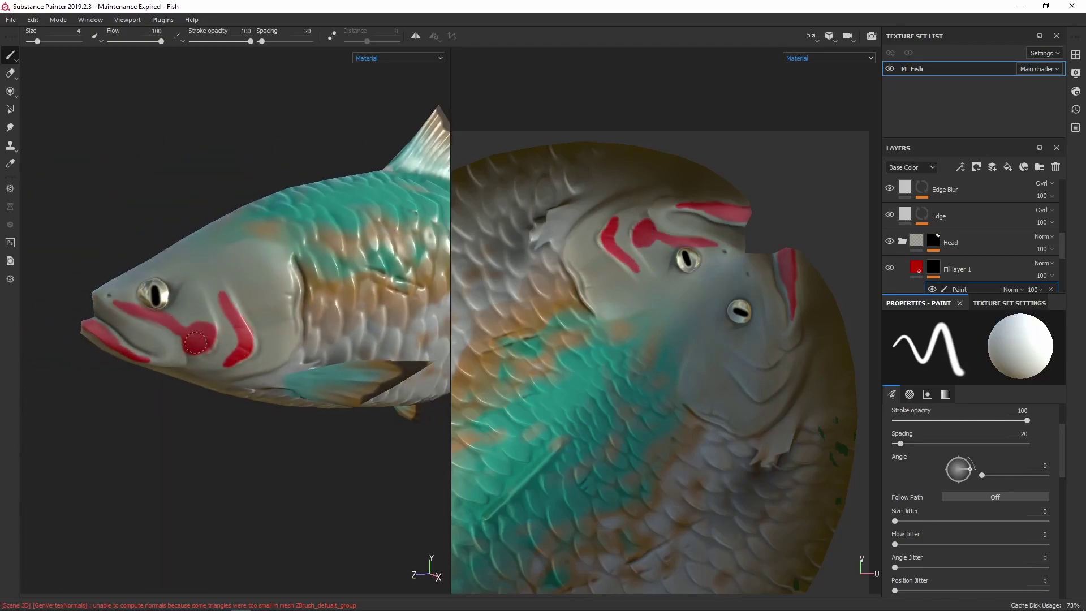
{"action": "left_click_drag", "start_coordinate": [283, 348], "coordinate": [368, 286], "text": "alt"}
{"action": "scroll", "coordinate": [368, 286], "scroll_direction": "up", "scroll_amount": 3}
{"action": "left_click_drag", "start_coordinate": [317, 318], "coordinate": [238, 343]}
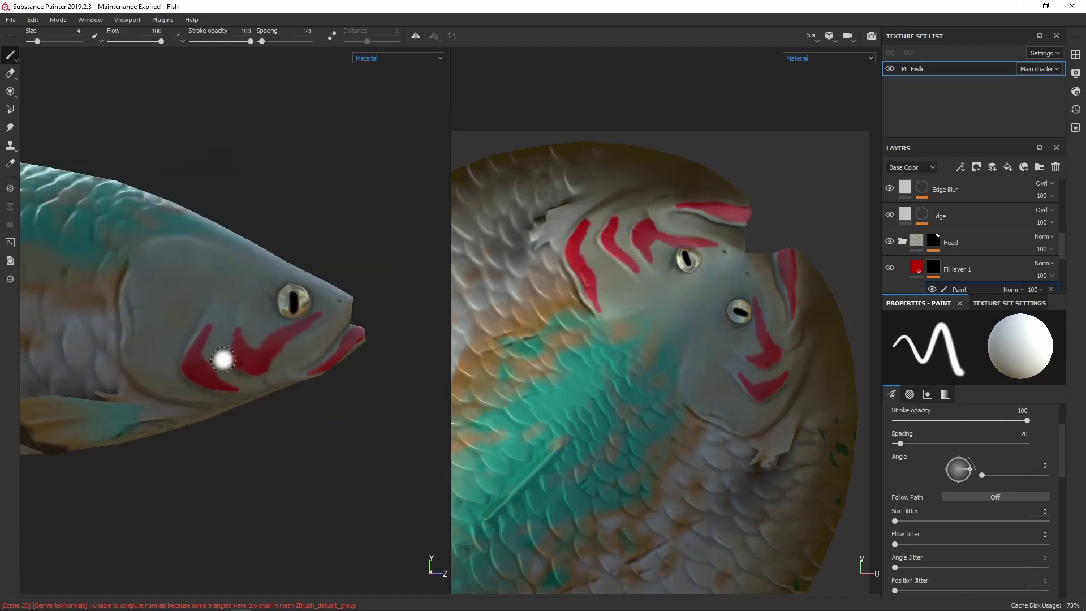
{"action": "left_click_drag", "start_coordinate": [133, 343], "coordinate": [170, 394]}
{"action": "scroll", "coordinate": [959, 251], "scroll_direction": "down", "scroll_amount": 2}
Soften the red layer's mask with a Blur filter, and add another paint effect above it
{"action": "left_click", "coordinate": [961, 167]}
{"action": "left_click", "coordinate": [984, 240]}
{"action": "left_click", "coordinate": [969, 340]}
{"action": "left_click_drag", "start_coordinate": [905, 398], "coordinate": [921, 398]}
{"action": "left_click", "coordinate": [960, 168]}
{"action": "left_click", "coordinate": [984, 193]}
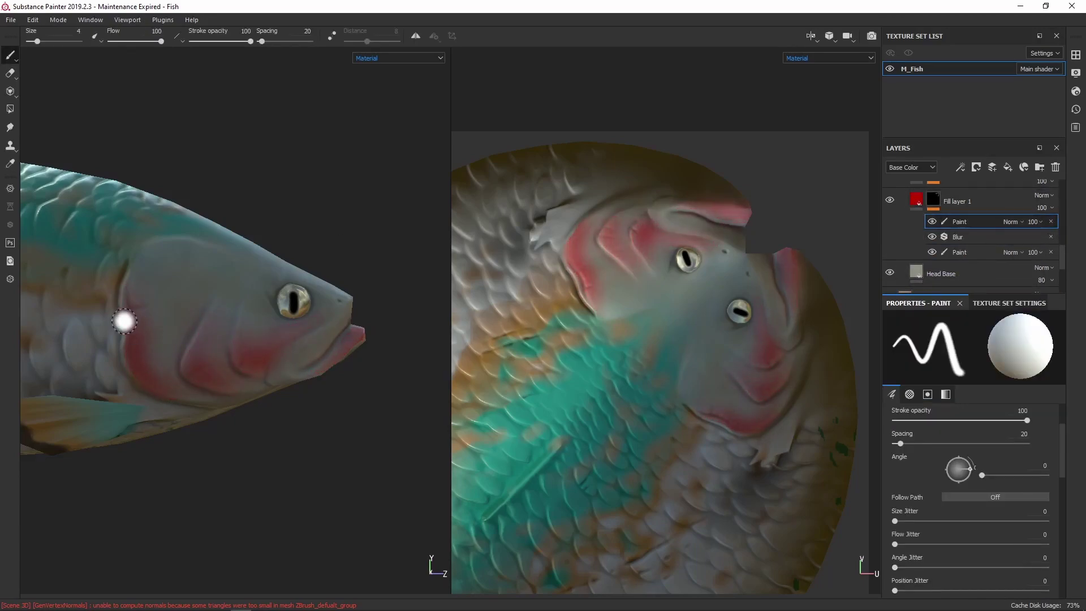
Recolor the red head layer orange, and paint a masked dark fill layer over the forehead and snout at 36 stroke opacity
{"action": "scroll", "coordinate": [914, 493], "scroll_direction": "down", "scroll_amount": 5}
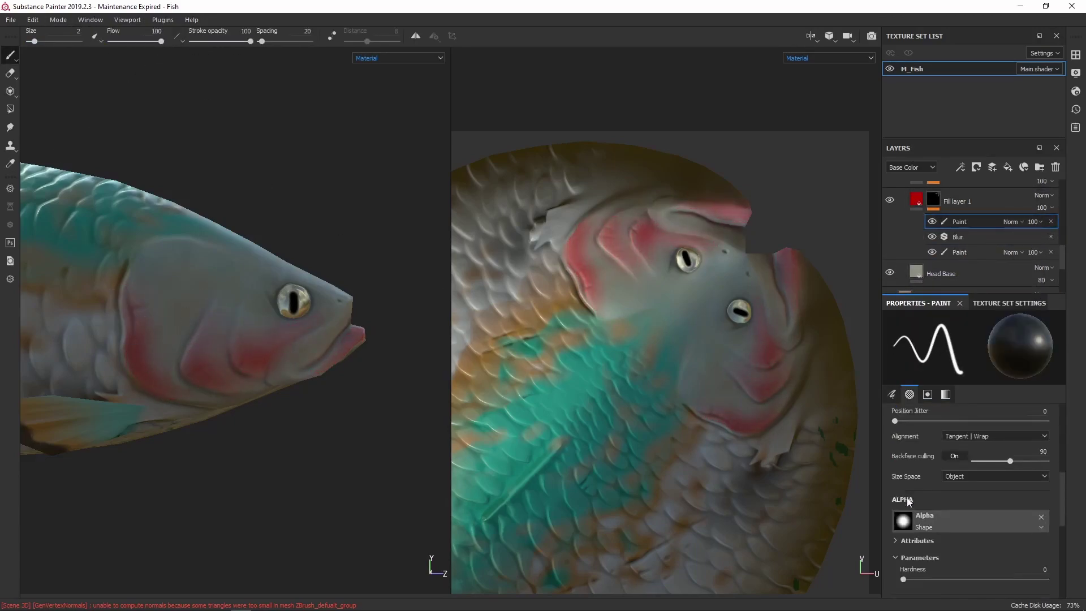
{"action": "left_click_drag", "start_coordinate": [238, 384], "coordinate": [298, 357], "text": "alt"}
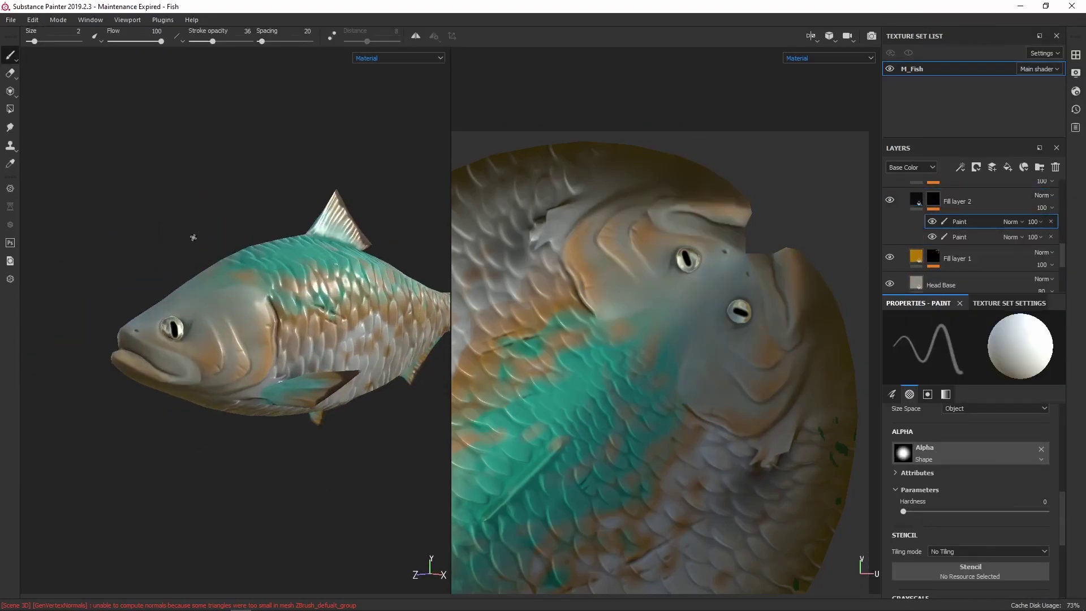
{"action": "mouse_move", "coordinate": [194, 235]}
{"action": "left_mouse_down", "text": "alt"}
{"action": "mouse_move", "coordinate": [132, 385]}
{"action": "mouse_move", "coordinate": [265, 420]}
{"action": "mouse_move", "coordinate": [235, 378]}
{"action": "mouse_move", "coordinate": [215, 440]}
{"action": "left_mouse_up", "text": "alt"}
{"action": "mouse_move", "coordinate": [194, 342]}
{"action": "left_mouse_down", "text": "alt"}
{"action": "mouse_move", "coordinate": [175, 460]}
{"action": "mouse_move", "coordinate": [169, 430]}
{"action": "left_mouse_up", "text": "alt"}
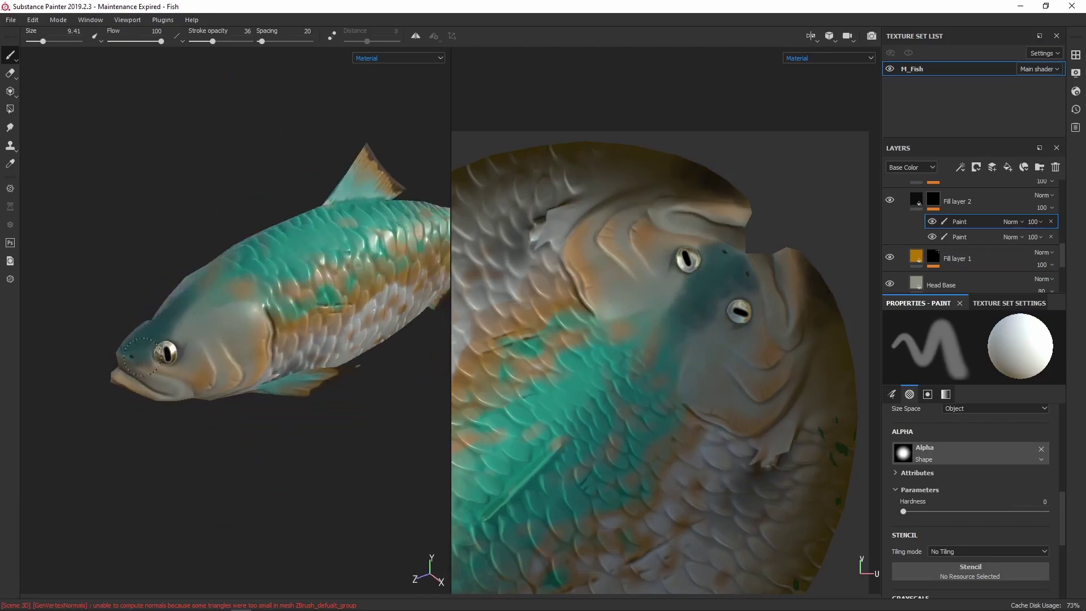
{"action": "scroll", "coordinate": [226, 339], "scroll_direction": "up", "scroll_amount": 3}
{"action": "right_click", "coordinate": [976, 225]}
{"action": "key", "text": "Escape"}
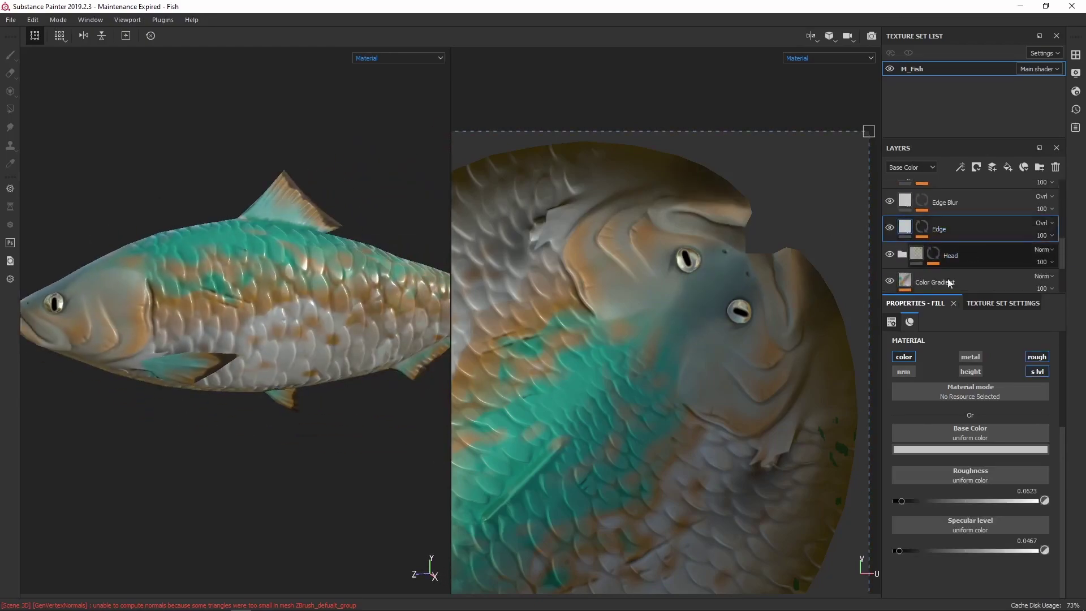
Darken the base color of the Edge layer
{"action": "left_click", "coordinate": [970, 450]}
{"action": "left_click_drag", "start_coordinate": [1070, 481], "coordinate": [1073, 502]}
{"action": "left_click_drag", "start_coordinate": [237, 418], "coordinate": [327, 429], "text": "alt"}
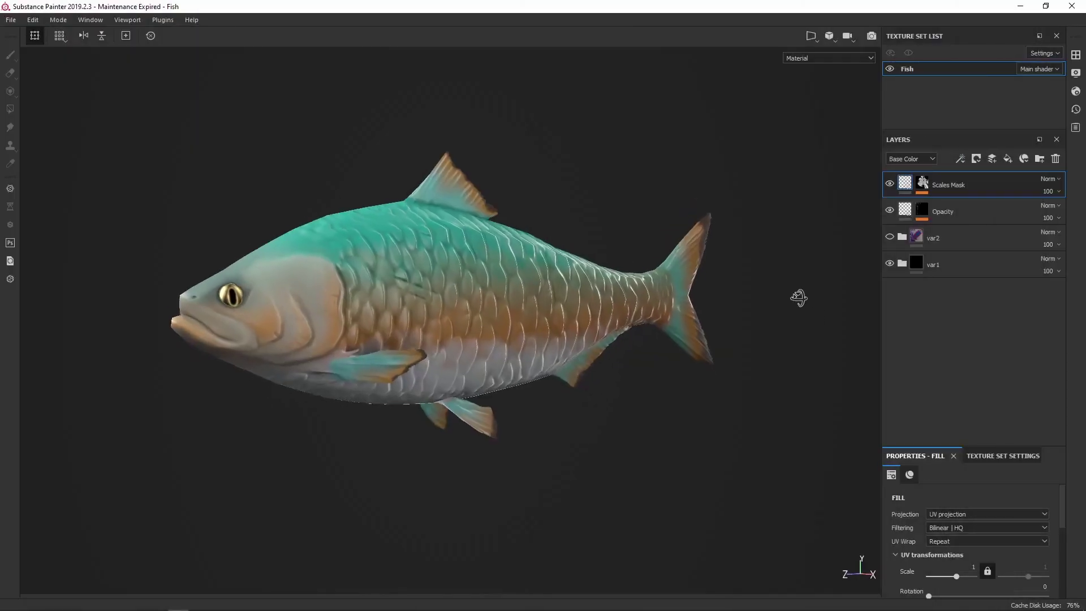
Show the var2 texture variant instead of var1 on the finished fish, and inspect it from the side and front
{"action": "mouse_move", "coordinate": [797, 296]}
{"action": "left_mouse_down", "text": "alt"}
{"action": "mouse_move", "coordinate": [805, 267]}
{"action": "mouse_move", "coordinate": [868, 277]}
{"action": "mouse_move", "coordinate": [798, 314]}
{"action": "mouse_move", "coordinate": [814, 306]}
{"action": "left_mouse_up", "text": "alt"}
{"action": "left_click", "coordinate": [890, 237]}
{"action": "mouse_move", "coordinate": [758, 336]}
{"action": "left_mouse_down", "text": "alt"}
{"action": "mouse_move", "coordinate": [779, 346]}
{"action": "mouse_move", "coordinate": [839, 339]}
{"action": "mouse_move", "coordinate": [756, 352]}
{"action": "left_mouse_up", "text": "alt"}
{"action": "right_click_drag", "start_coordinate": [756, 352], "coordinate": [841, 364], "text": "shift"}
{"action": "left_click_drag", "start_coordinate": [842, 364], "coordinate": [948, 381], "text": "alt"}
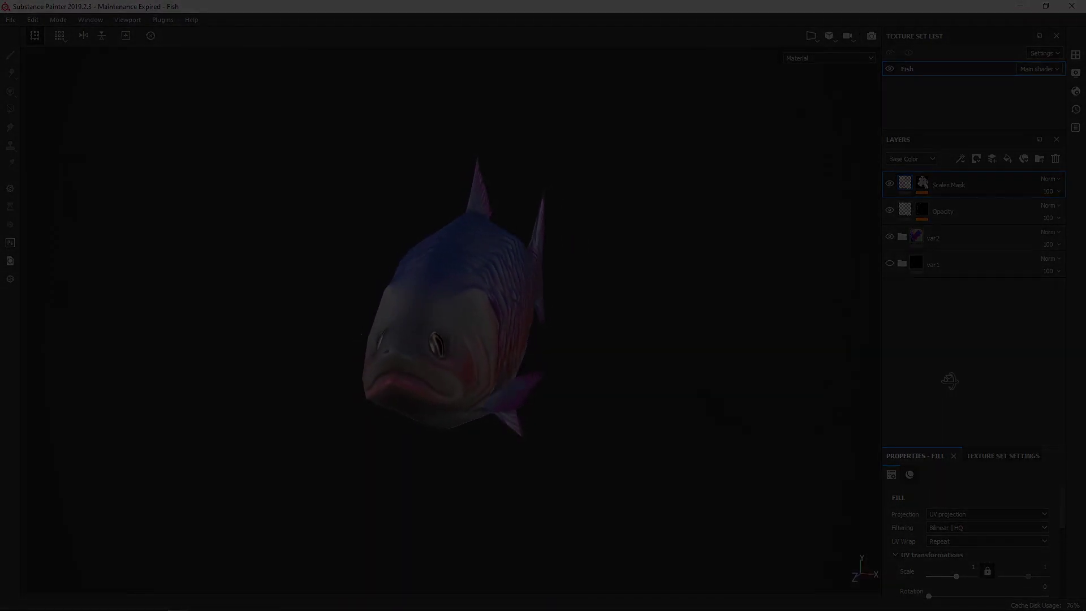